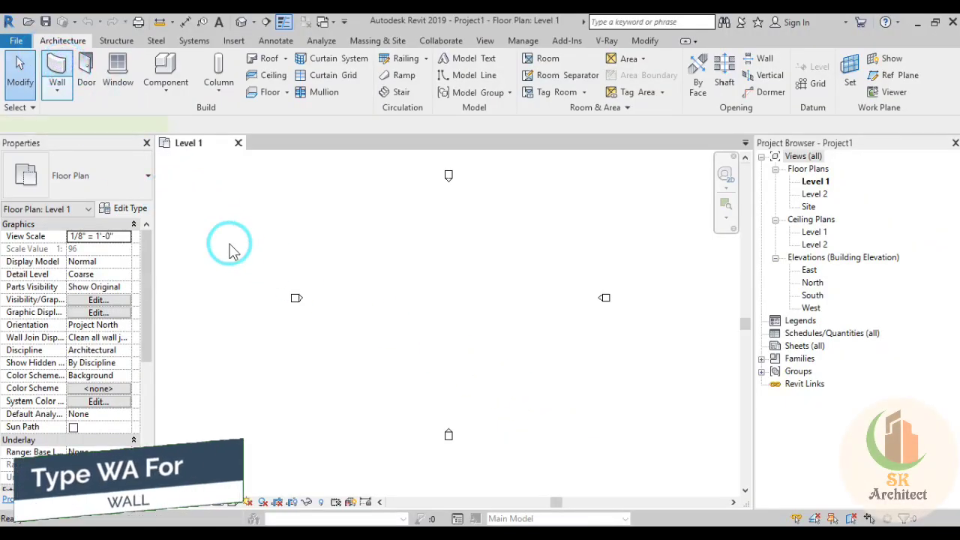
Draw a rectangular room of Generic 8" walls up to Level 2, sized 13' by 13'
key(w)
key(a)
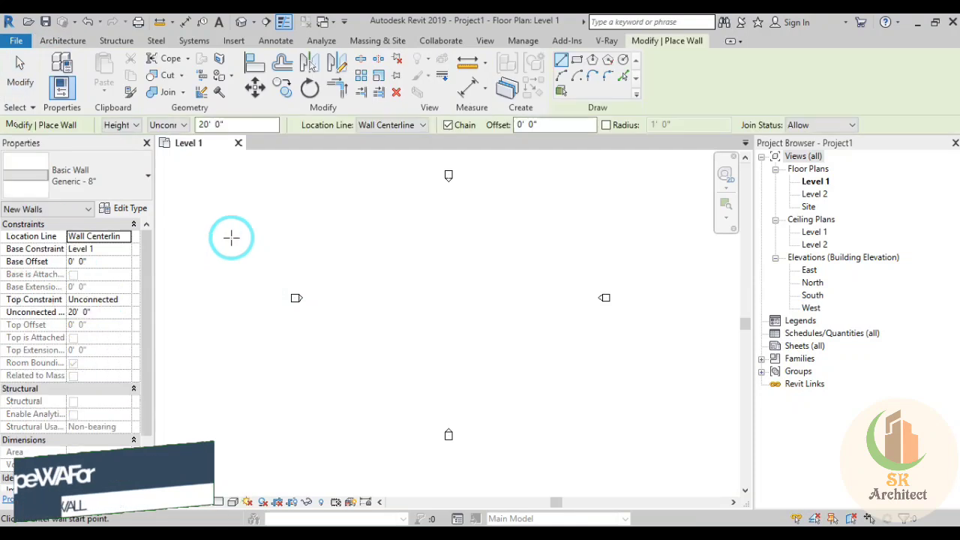
click(125, 299)
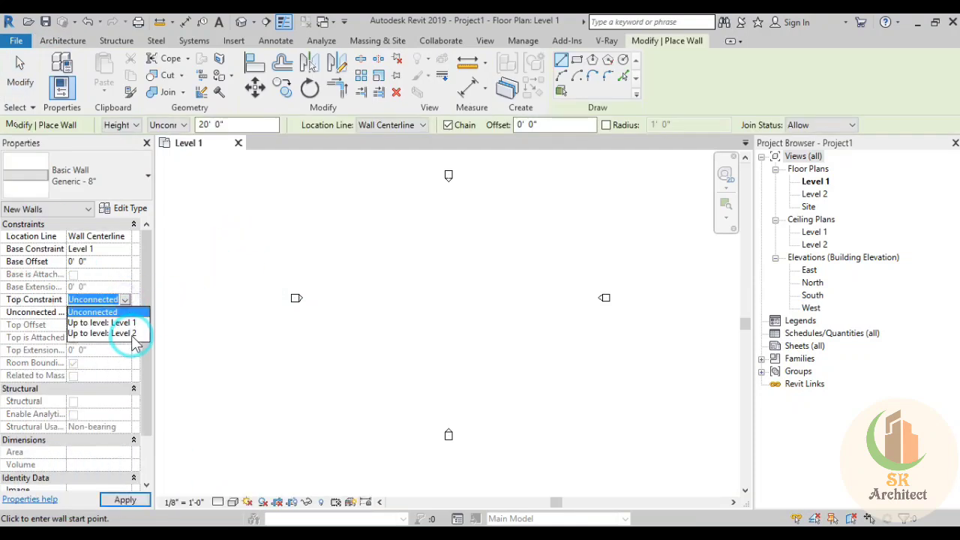
click(671, 177)
click(581, 60)
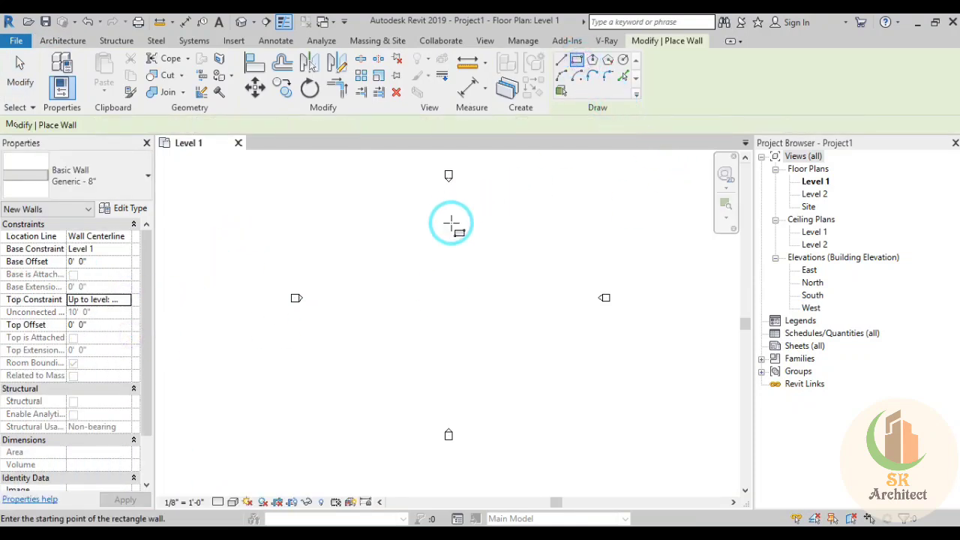
click(424, 281)
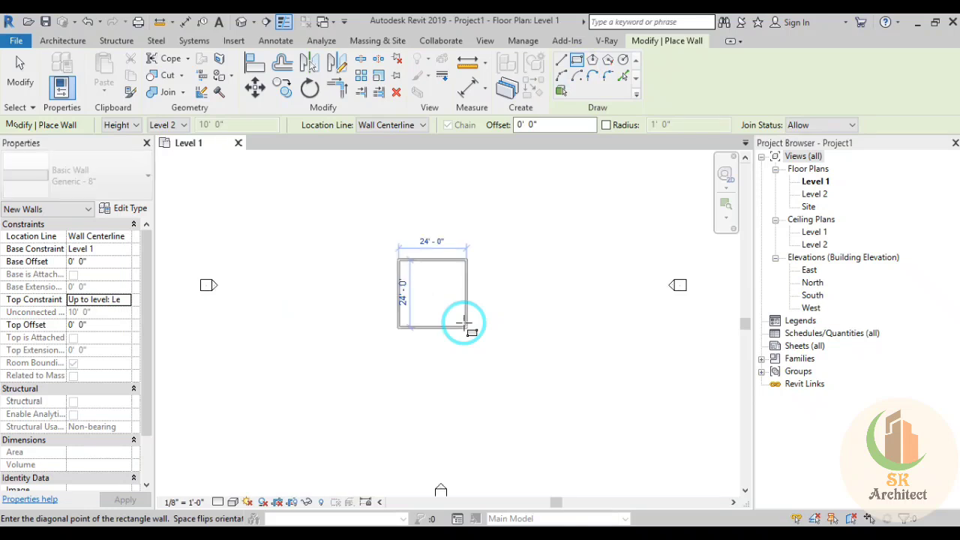
click(464, 323)
click(512, 293)
text(13)
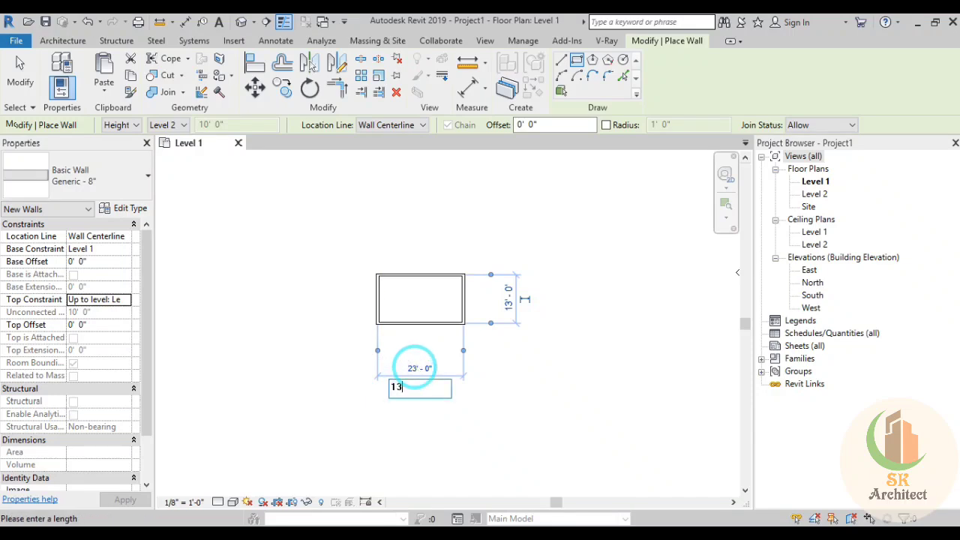
key(Return)
right_click(500, 223)
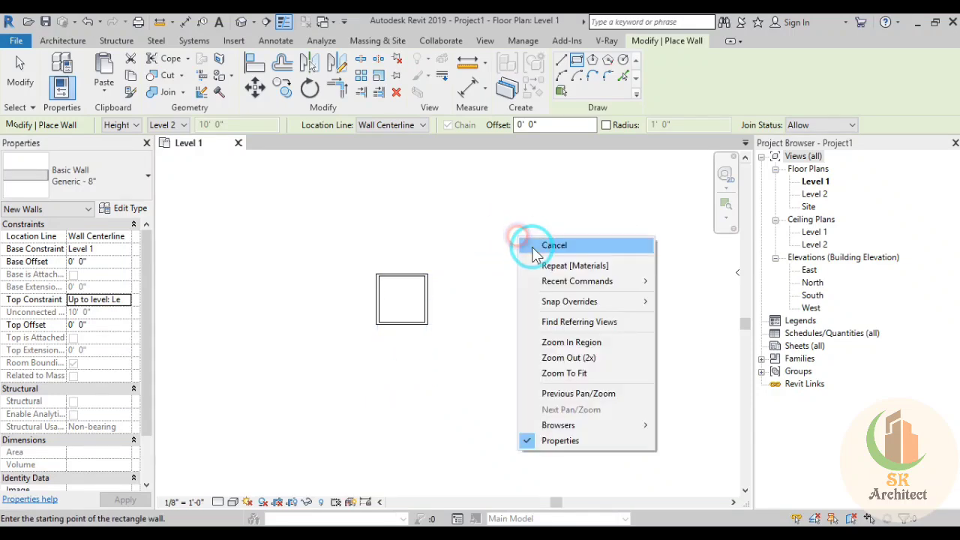
click(519, 244)
Create a Generic 12" floor with its boundary traced along the room's walls
scroll(335, 307, up, 1)
scroll(335, 307, up, 3)
scroll(551, 321, down, 1)
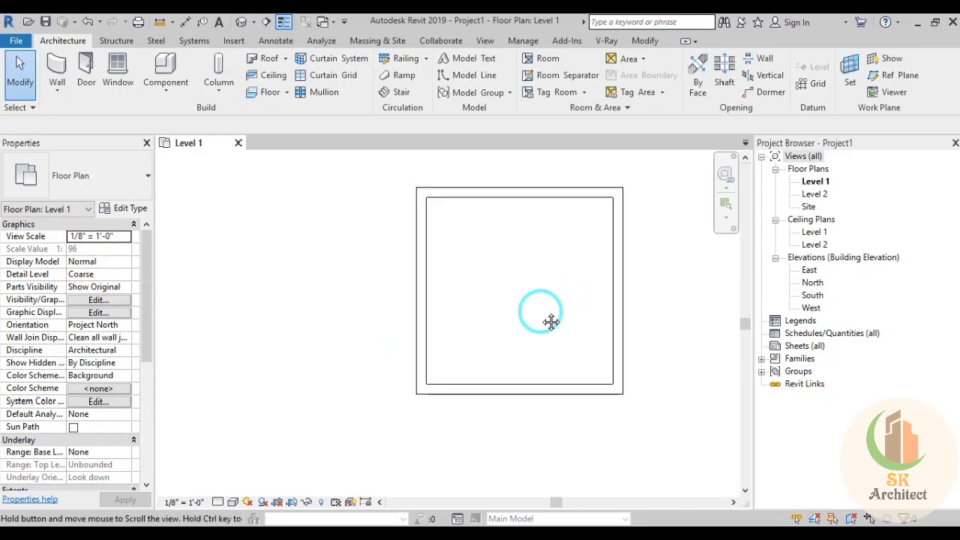
scroll(540, 315, down, 1)
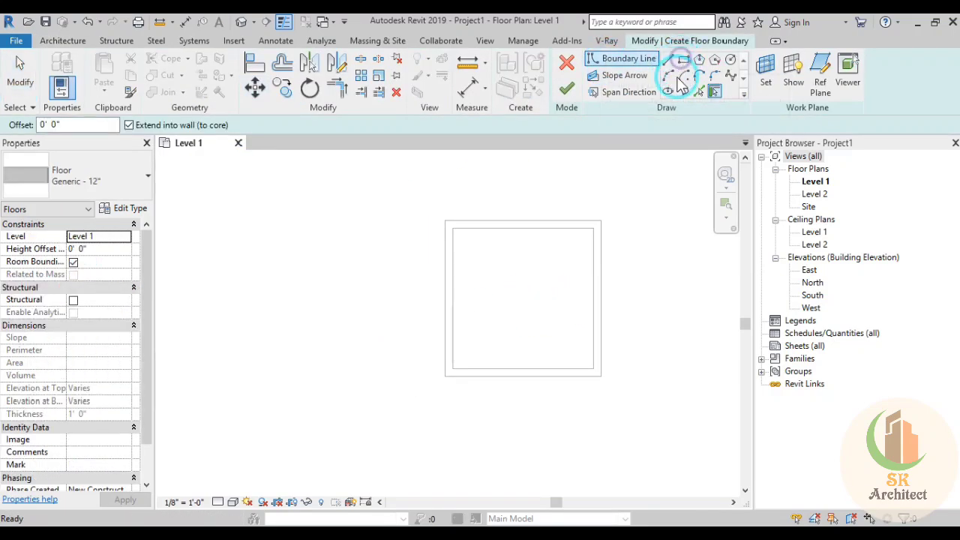
click(441, 218)
click(607, 222)
click(605, 377)
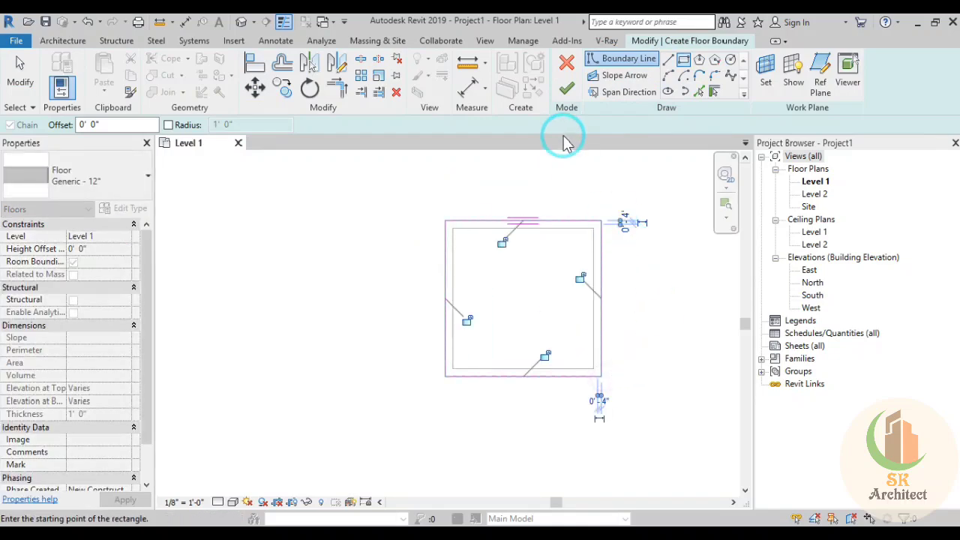
click(568, 89)
click(334, 239)
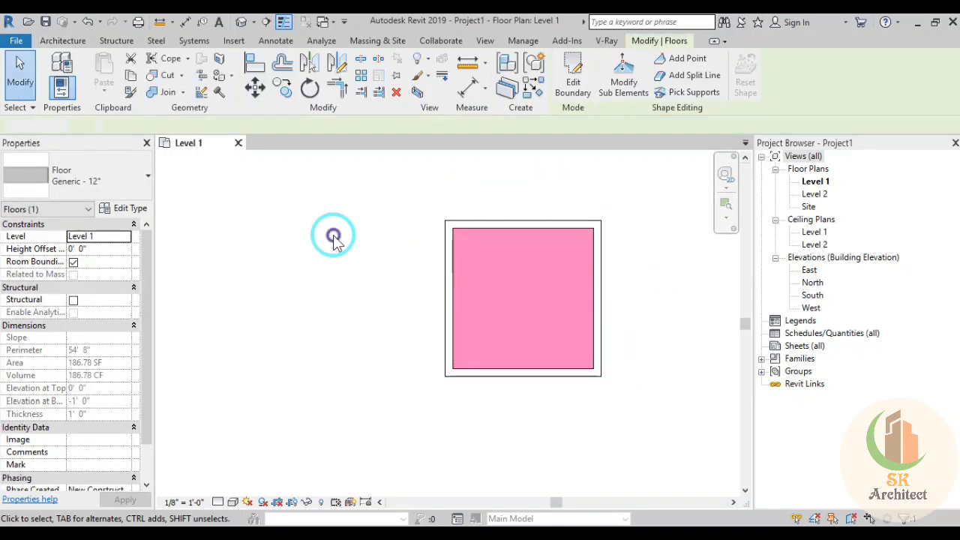
Place a 36" x 84" Single-Flush door in the east wall, then view the model in 3D
key(d)
key(r)
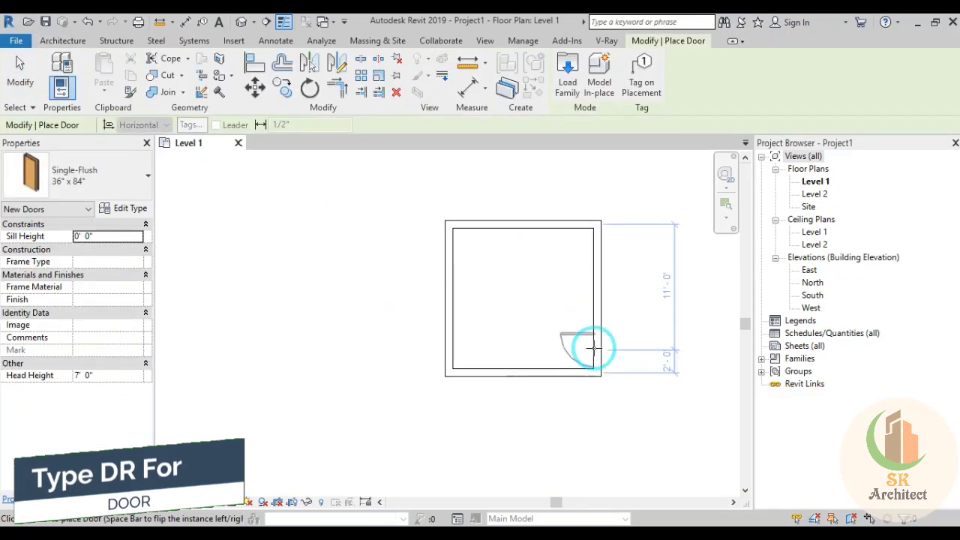
scroll(592, 347, up, 2)
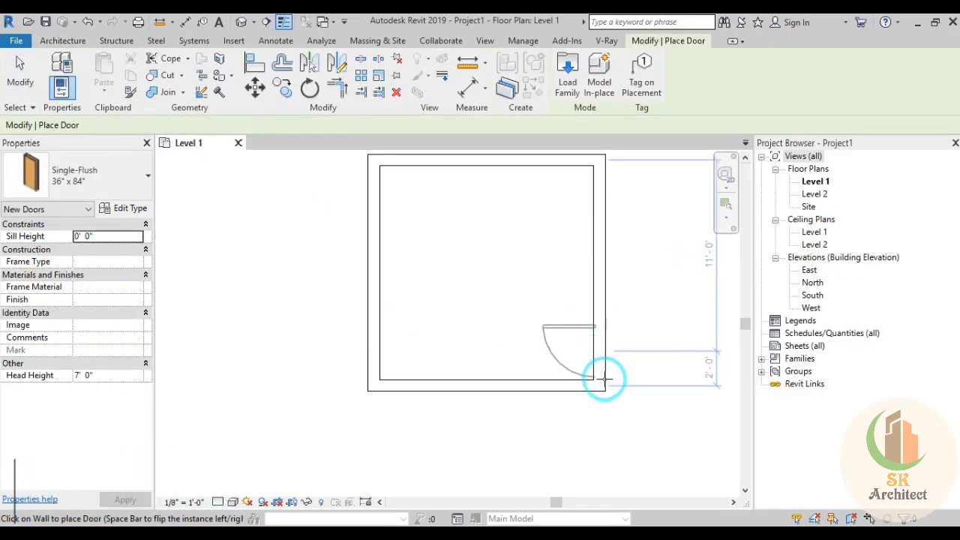
click(585, 363)
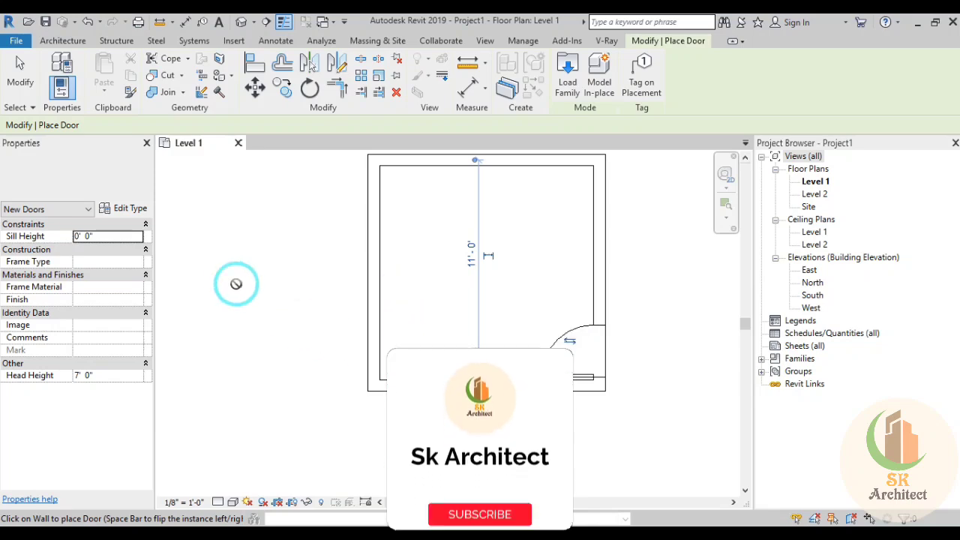
right_click(230, 241)
click(240, 252)
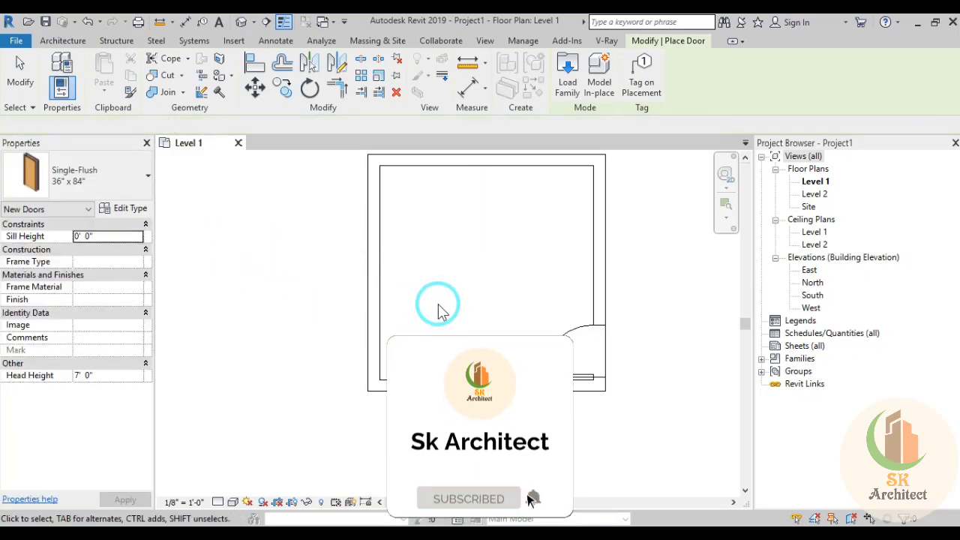
mouse_move(439, 304)
middle_down()
mouse_move(448, 338)
mouse_move(426, 333)
middle_up()
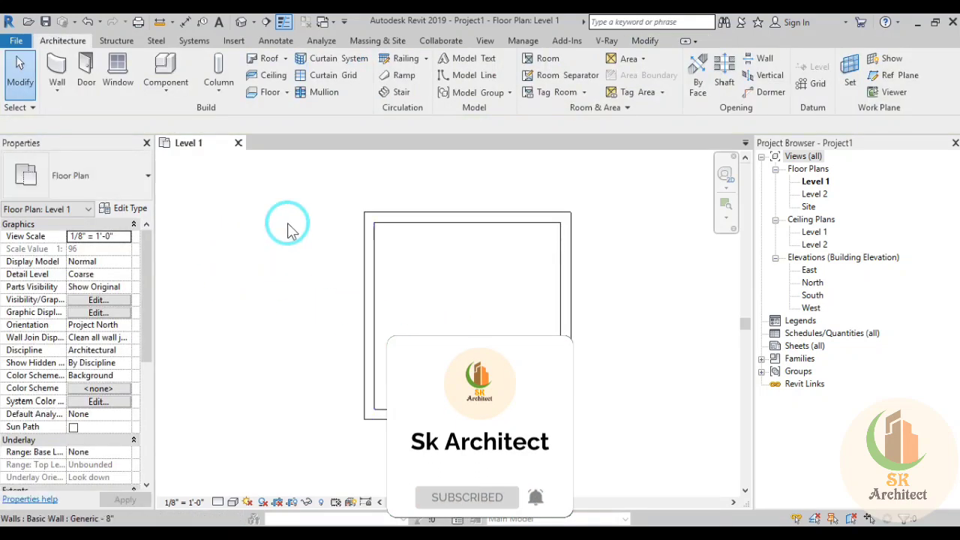
click(241, 21)
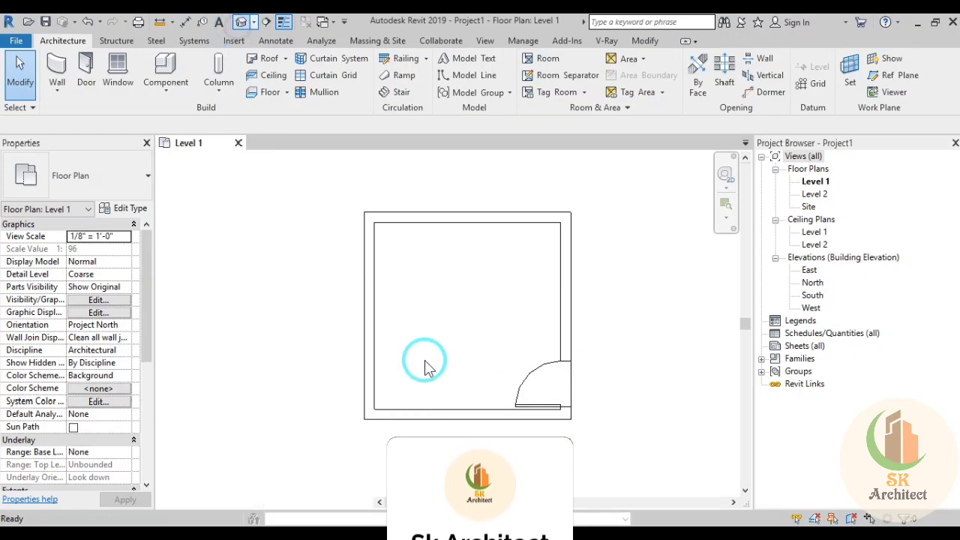
Select the room's front and left walls and temporarily hide them
scroll(442, 337, up, 5)
scroll(443, 342, up, 3)
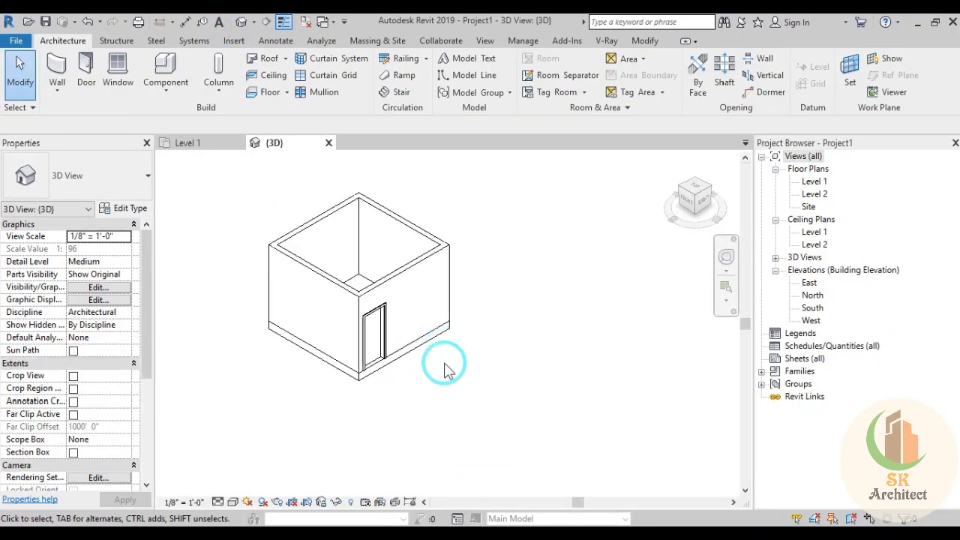
mouse_move(443, 368)
shift+middle_down()
mouse_move(471, 420)
mouse_move(365, 352)
shift+middle_up()
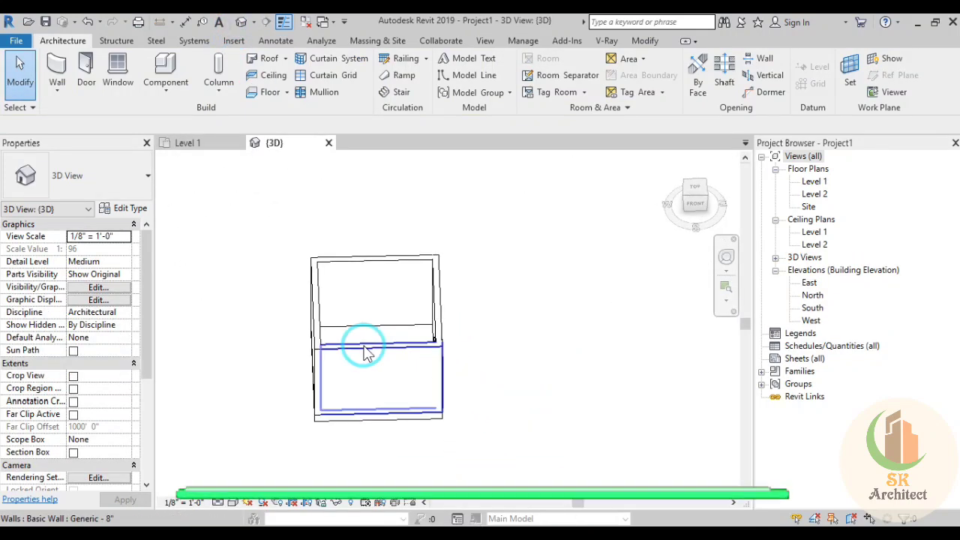
click(420, 428)
shift+middle_drag(450, 439, 552, 416)
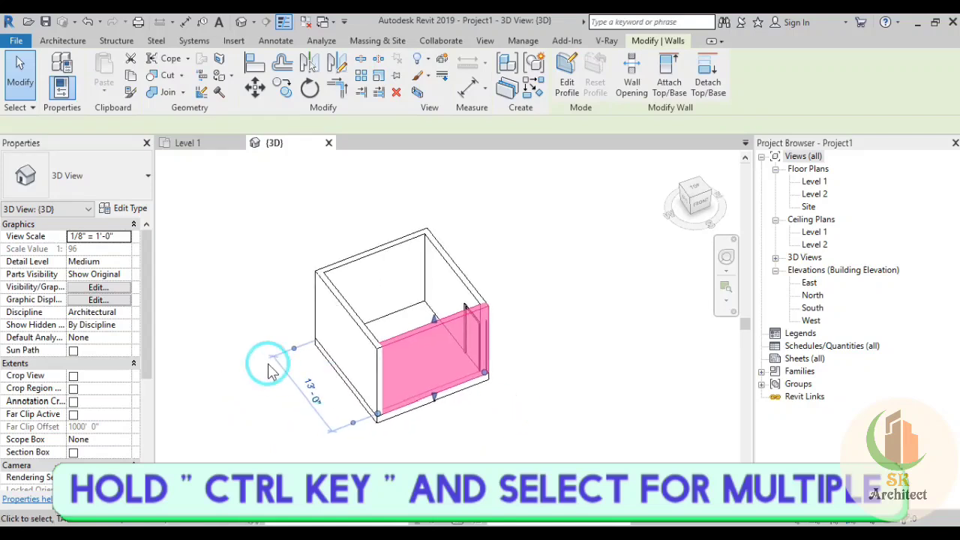
ctrl+click(365, 314)
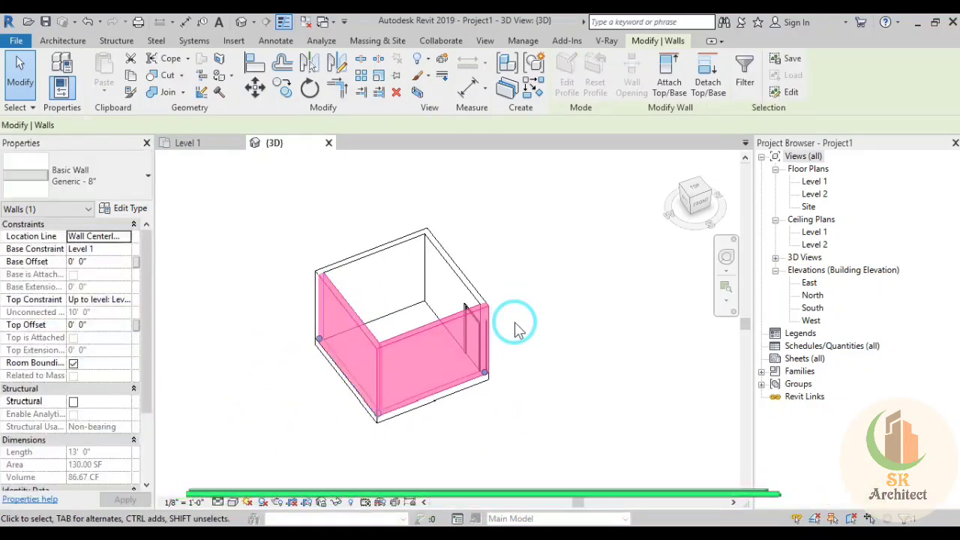
click(336, 502)
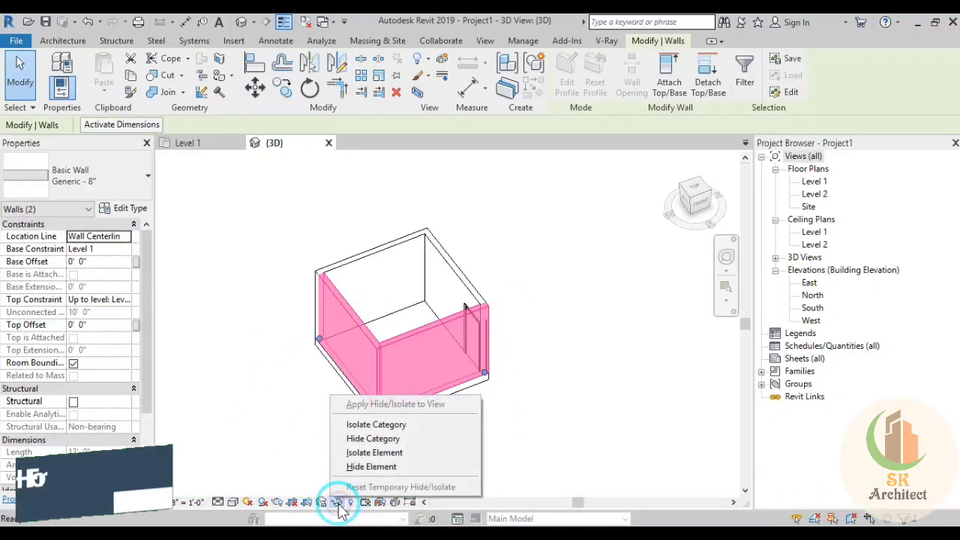
click(375, 466)
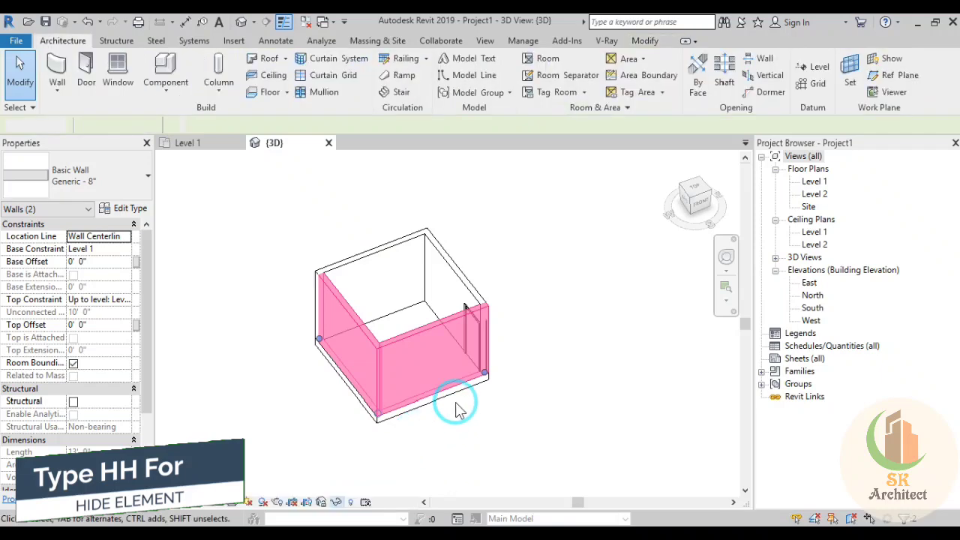
Orbit the 3D view from the front to look down into the opened room
click(696, 200)
scroll(450, 345, up, 2)
scroll(472, 330, up, 2)
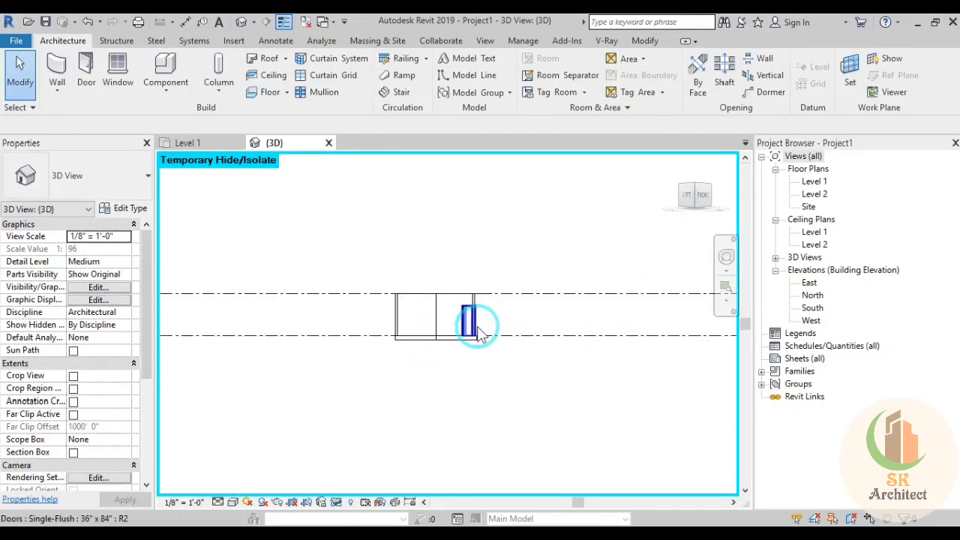
scroll(480, 300, up, 2)
scroll(481, 375, up, 2)
shift+middle_drag(480, 384, 482, 435)
middle_drag(354, 372, 377, 383)
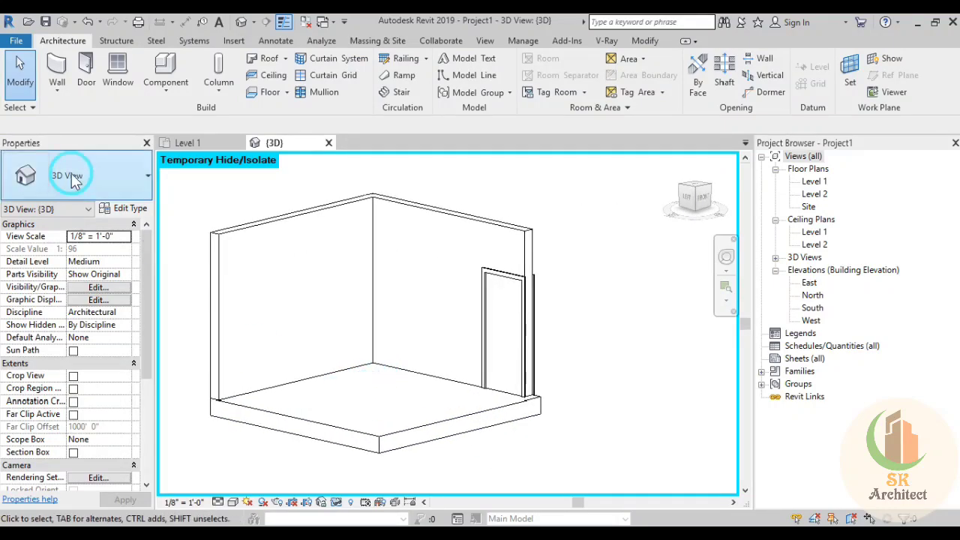
Start an in-place Air Terminals family and use the back wall as its work plane
click(165, 82)
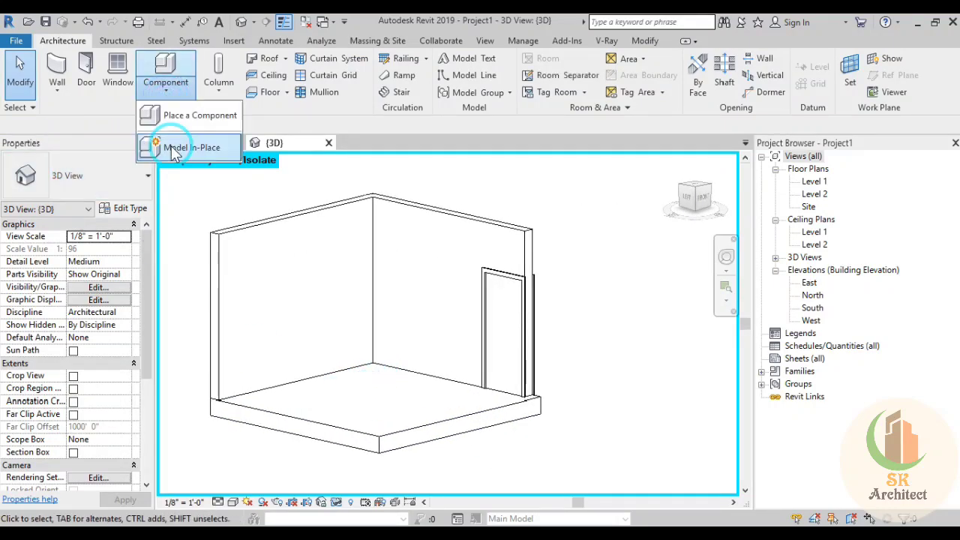
click(170, 145)
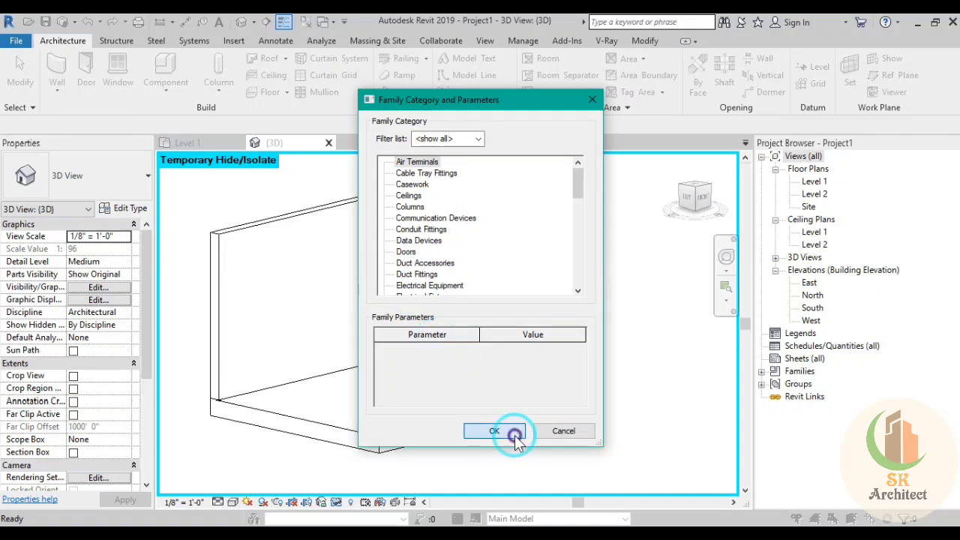
click(515, 437)
click(478, 300)
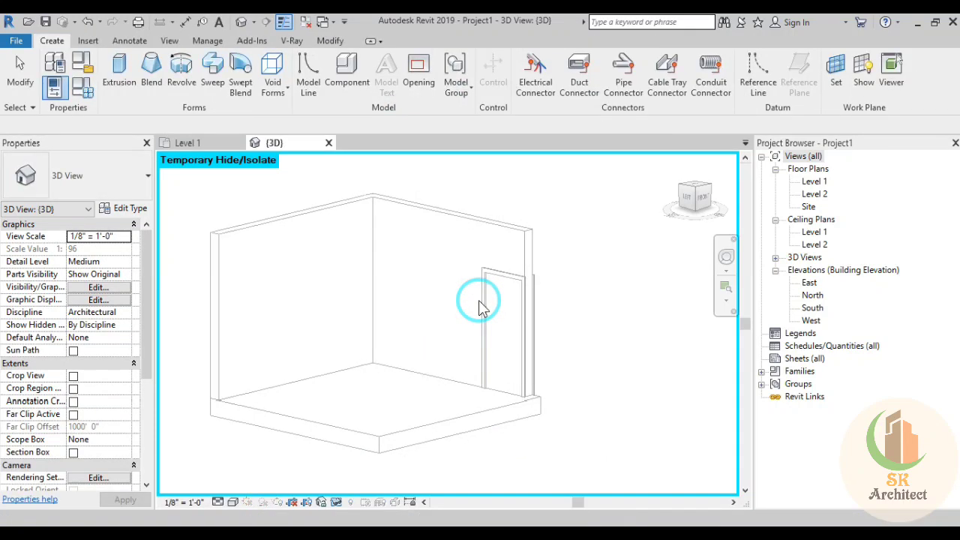
click(836, 71)
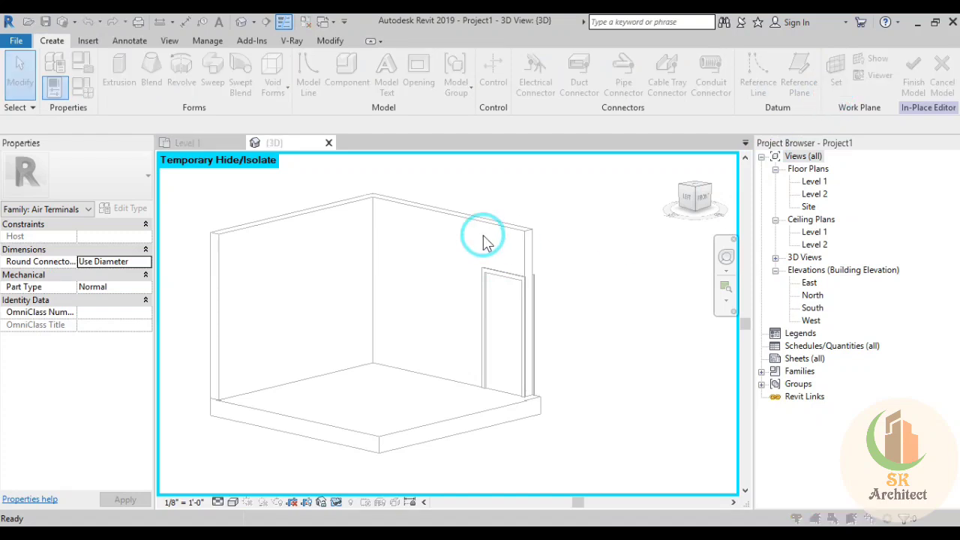
click(441, 360)
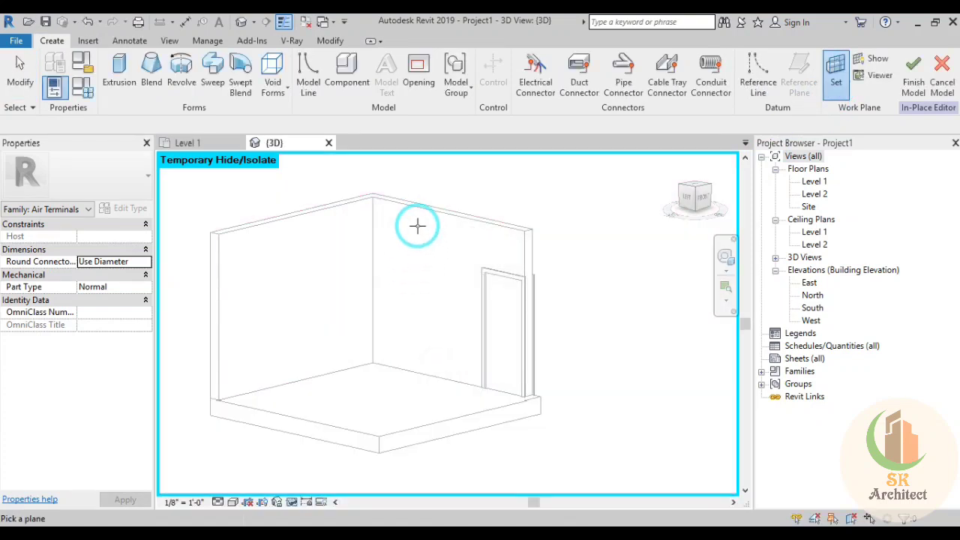
click(422, 211)
scroll(397, 285, up, 3)
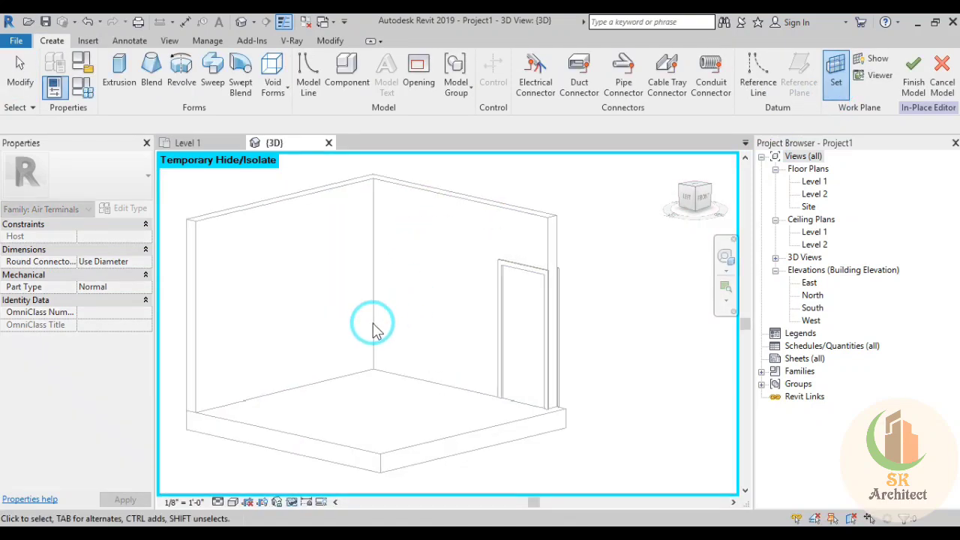
Sketch a full-height extrusion rectangle against the wall beside the door
click(119, 71)
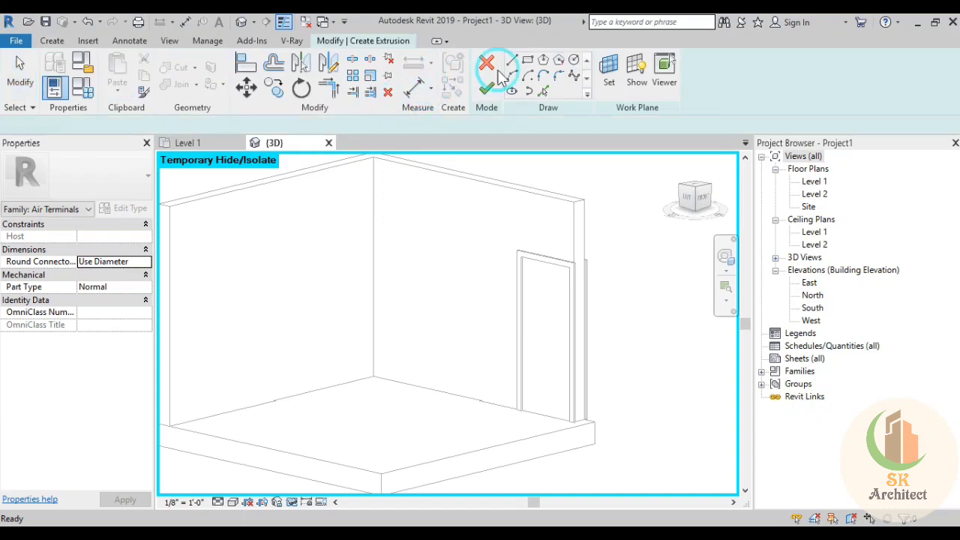
click(527, 60)
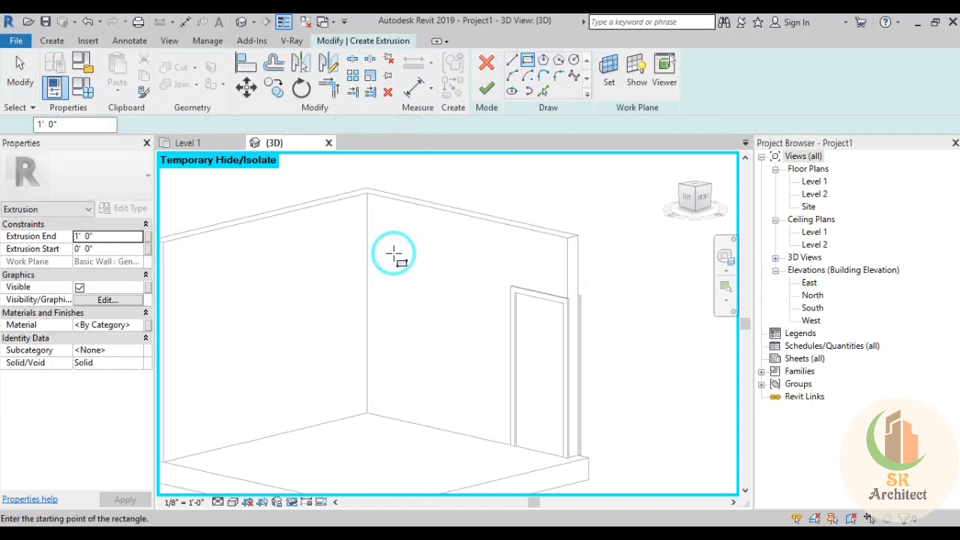
click(367, 194)
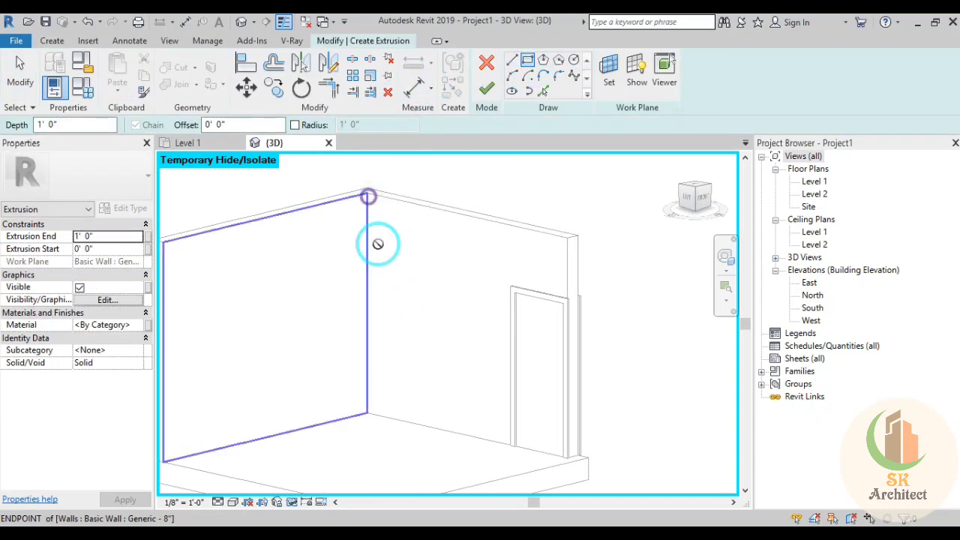
click(493, 441)
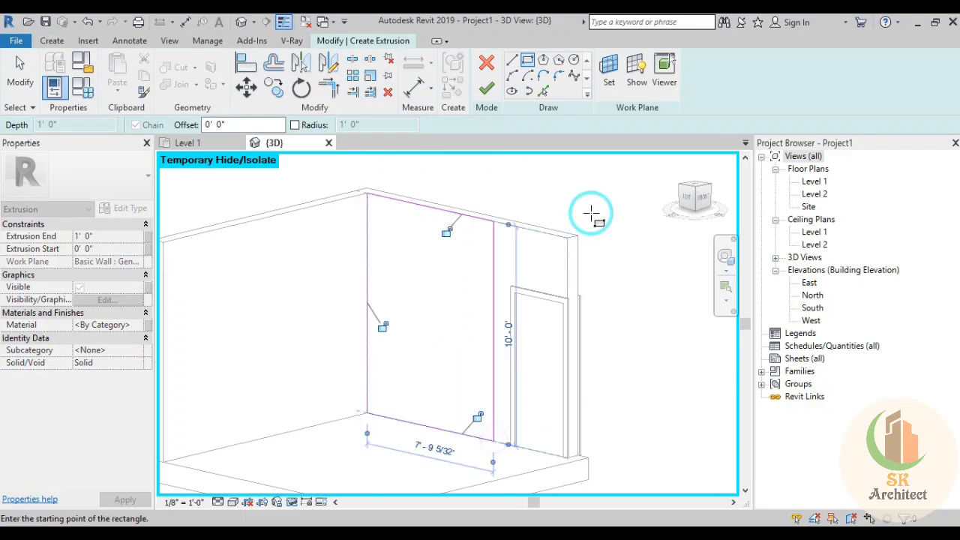
right_click(584, 191)
click(592, 200)
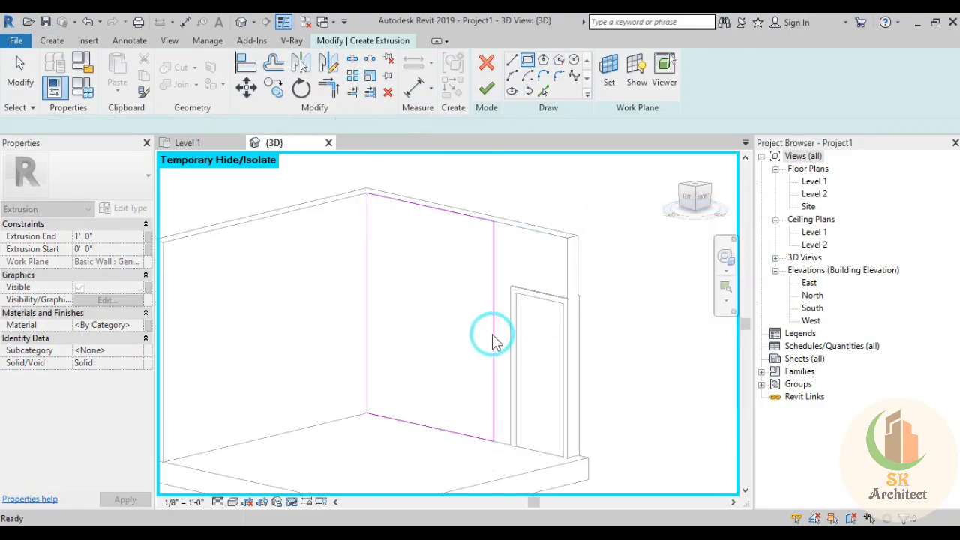
Set the rectangle width to 8'-0", finish the sketch, and make the extrusion 1'8" deep
click(402, 431)
click(417, 448)
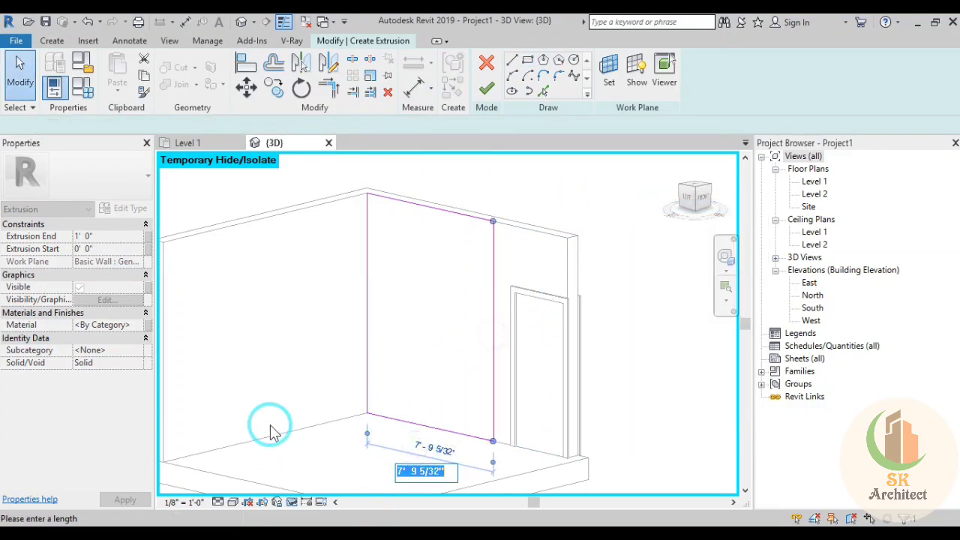
text(8)
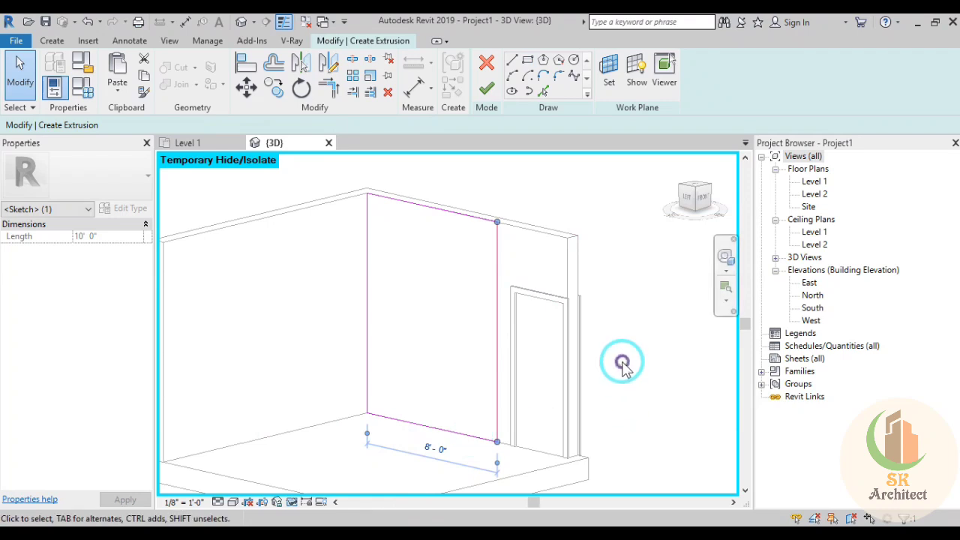
click(609, 372)
middle_drag(487, 307, 524, 305)
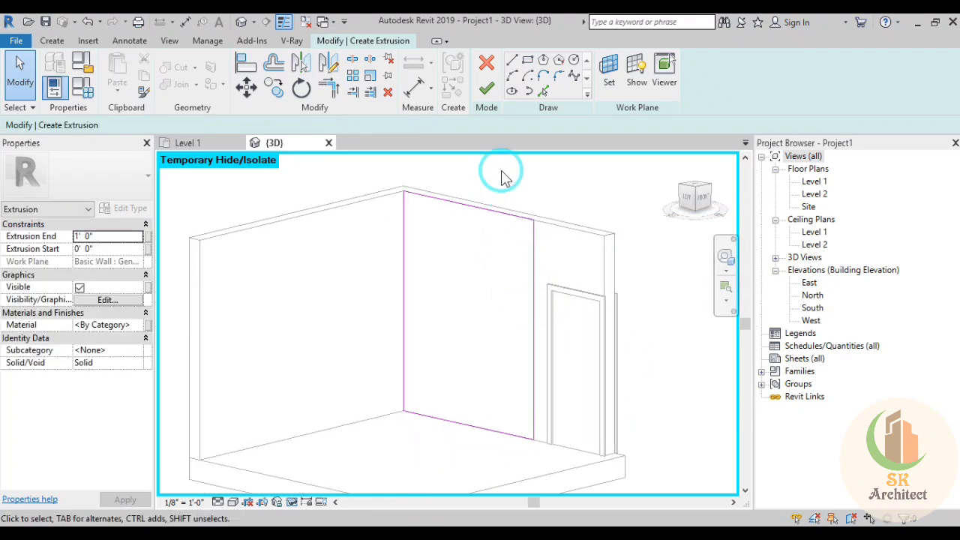
click(489, 91)
click(129, 238)
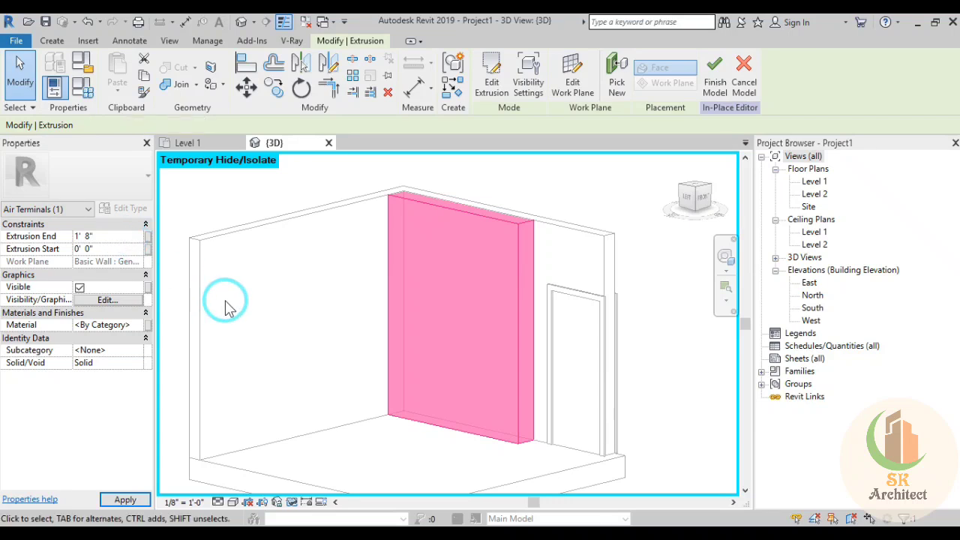
middle_drag(339, 355, 361, 366)
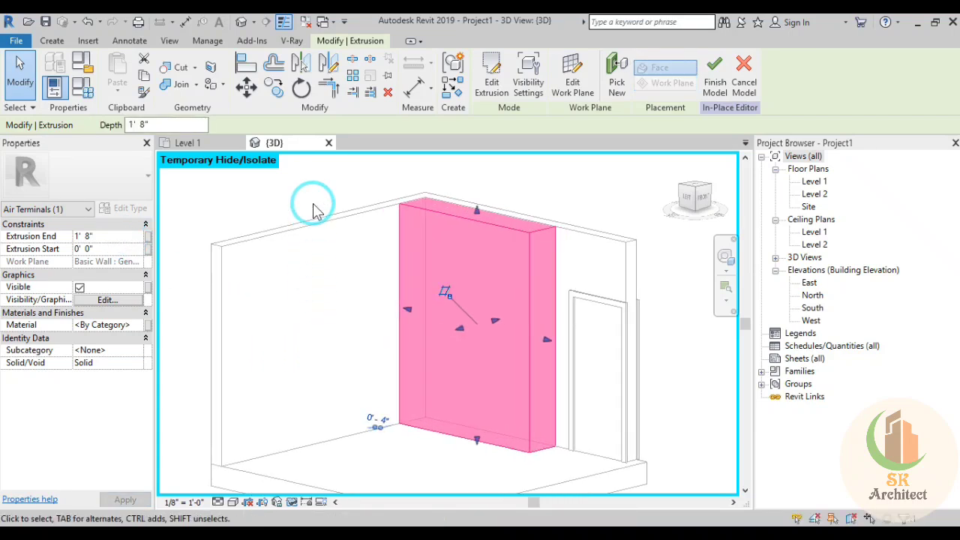
click(317, 189)
Set the block's face as the work plane and start a void extrusion
click(64, 42)
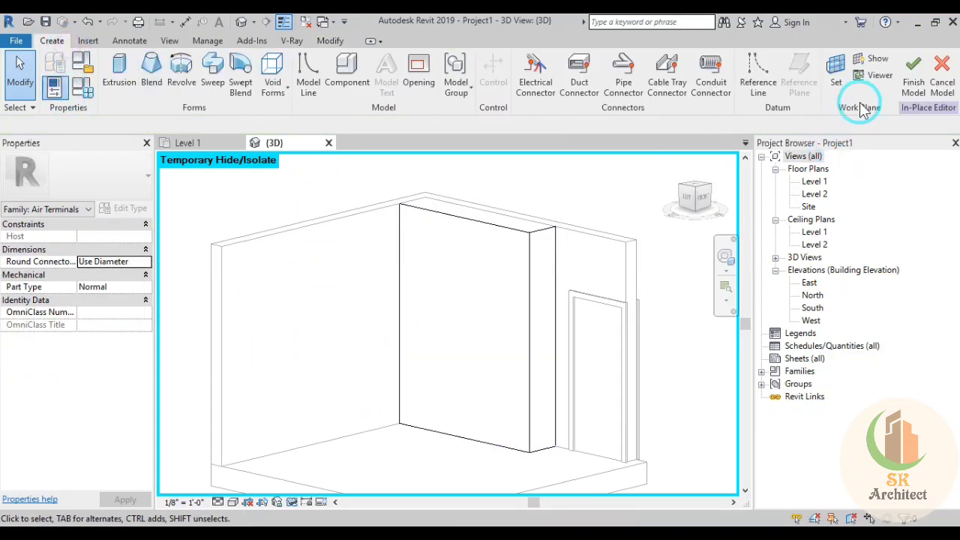
click(849, 80)
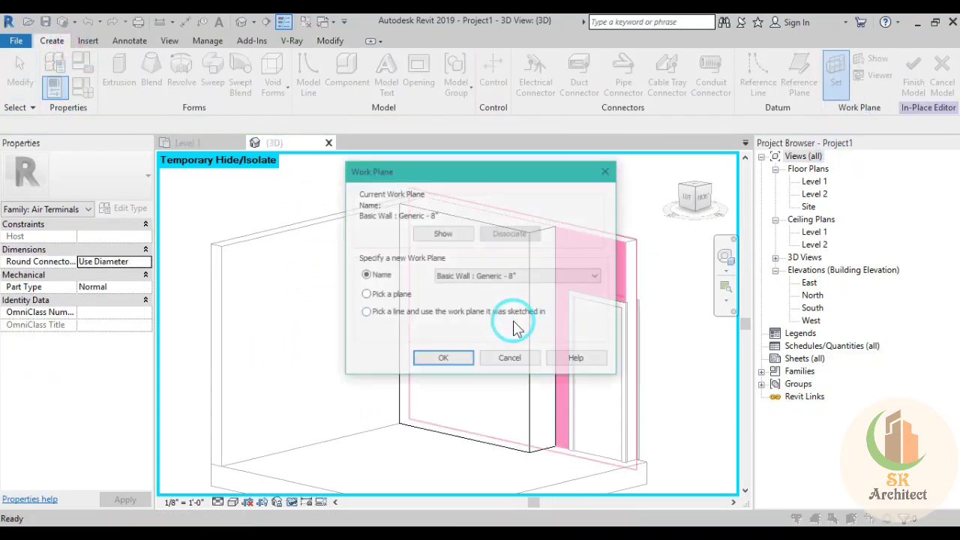
click(443, 363)
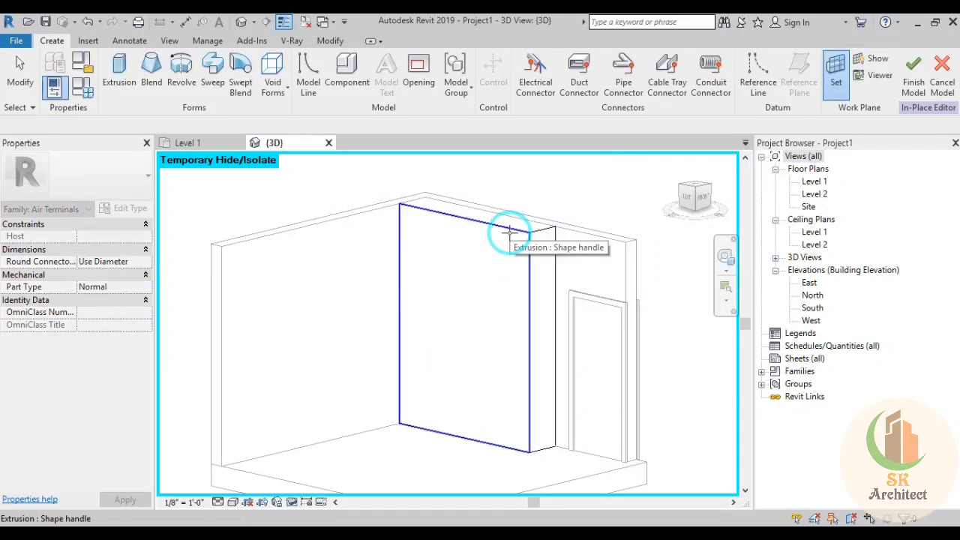
click(272, 71)
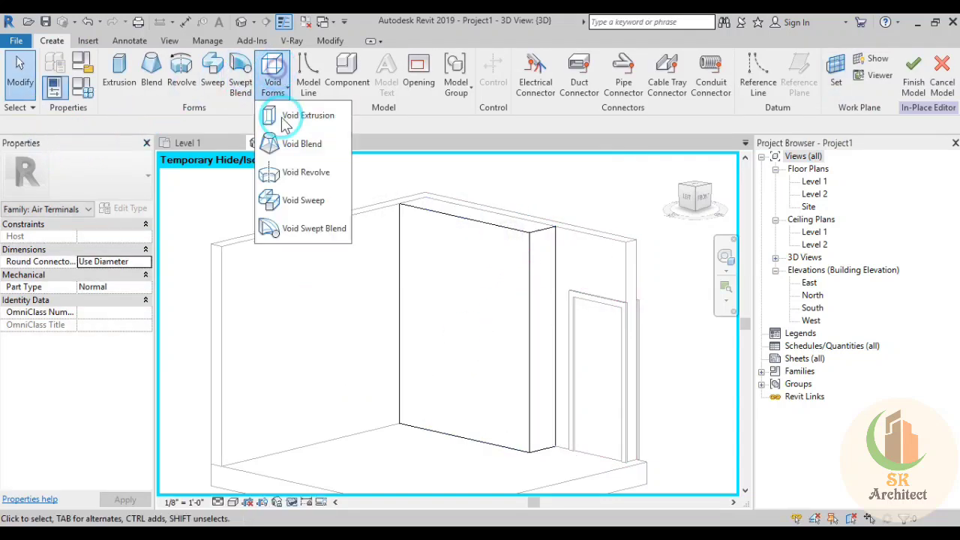
click(297, 133)
Sketch a rectangle inset -0'1" from the block's face edges
click(528, 60)
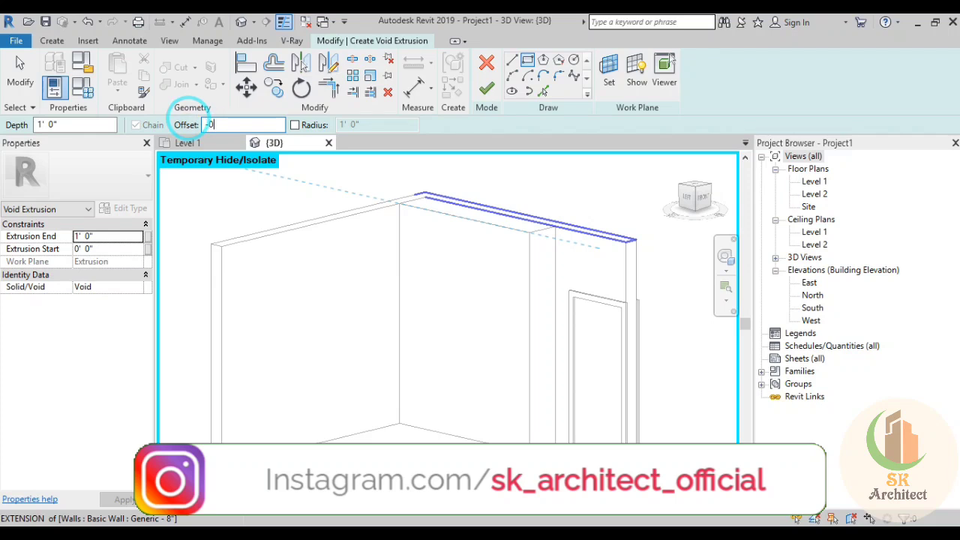
text(' 1")
click(401, 206)
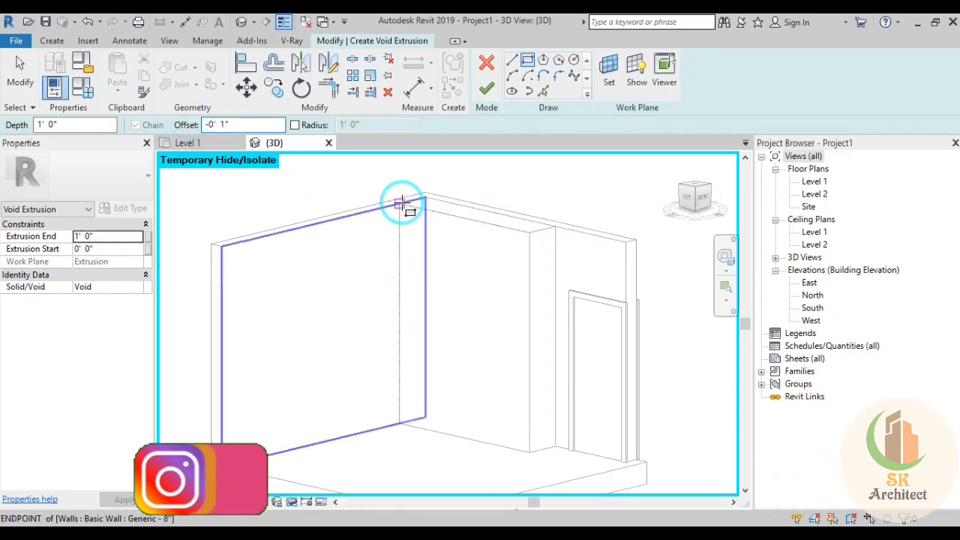
click(529, 450)
scroll(507, 274, up, 2)
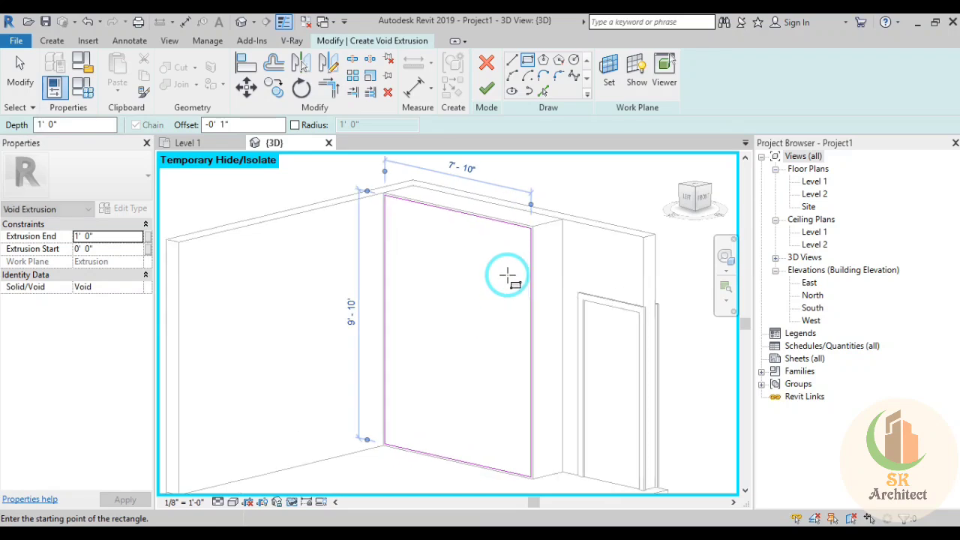
scroll(508, 277, up, 2)
key(Escape)
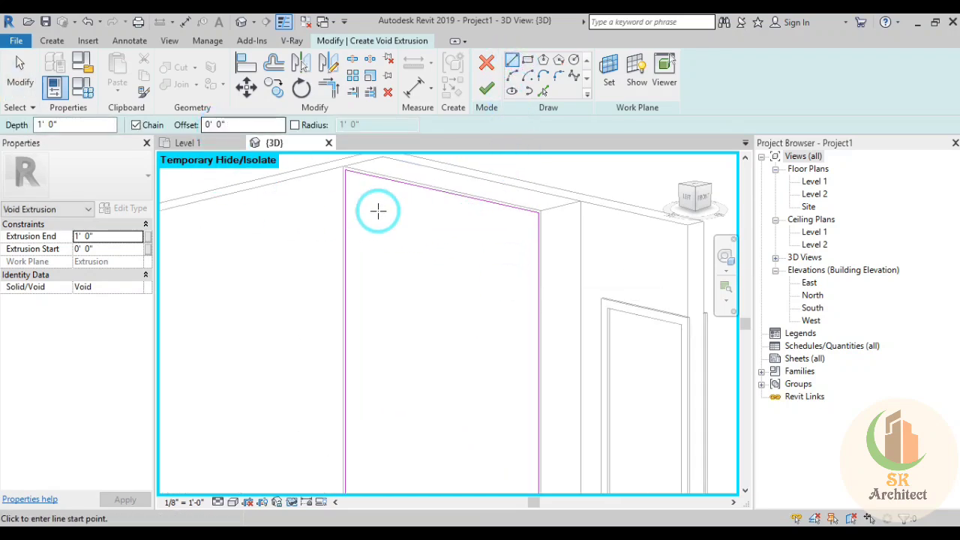
Draw a vertical line from the rectangle's top edge to the bottom-edge midpoint
click(442, 194)
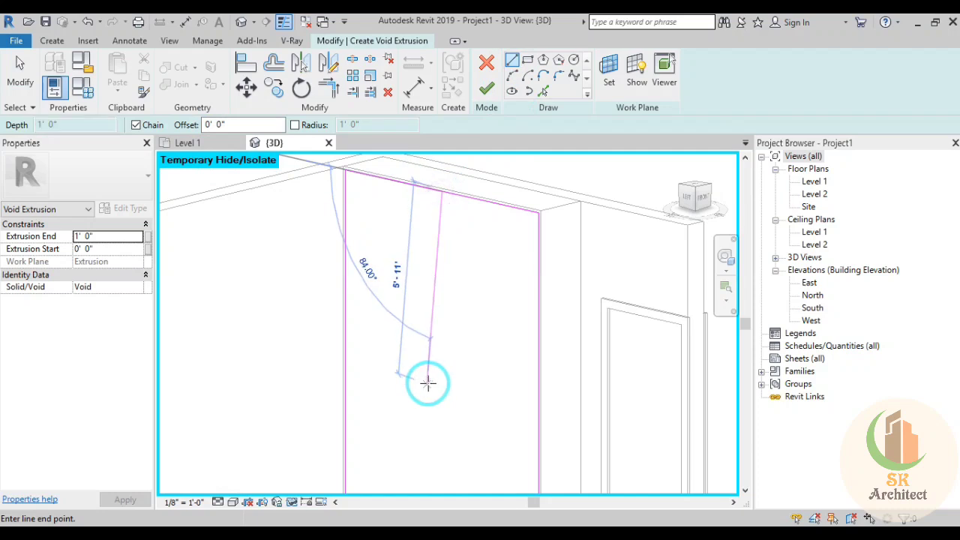
middle_drag(427, 383, 434, 235)
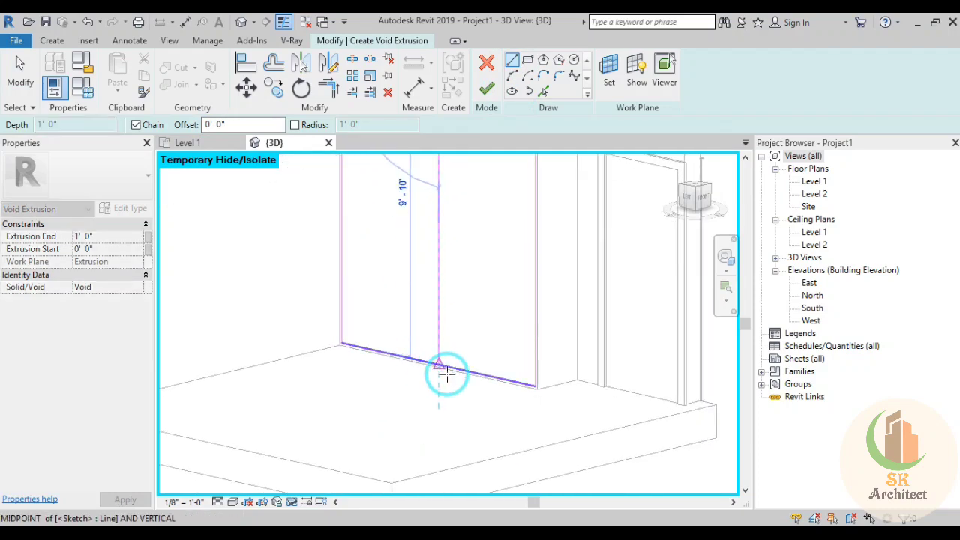
click(438, 365)
scroll(503, 387, down, 1)
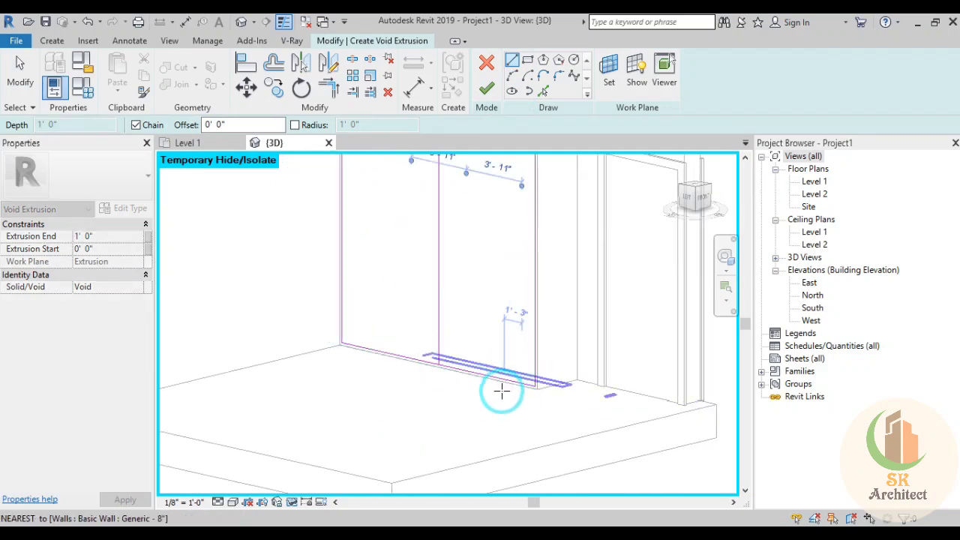
scroll(514, 367, down, 3)
scroll(518, 342, down, 2)
key(Escape)
key(Escape)
mouse_move(497, 354)
shift+middle_down()
mouse_move(533, 368)
mouse_move(542, 325)
shift+middle_up()
scroll(540, 247, up, 3)
scroll(543, 242, up, 2)
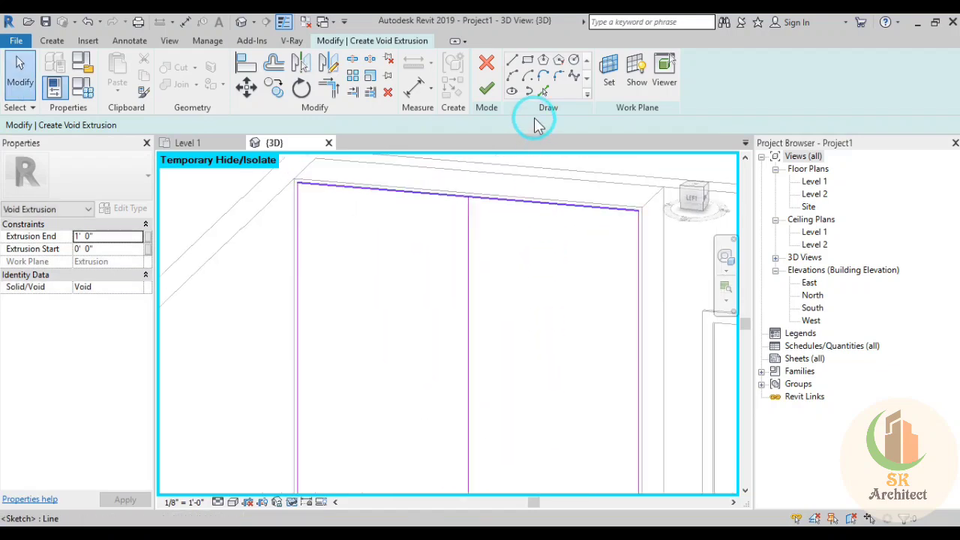
Pick the middle divider edge as an additional void sketch line
click(542, 92)
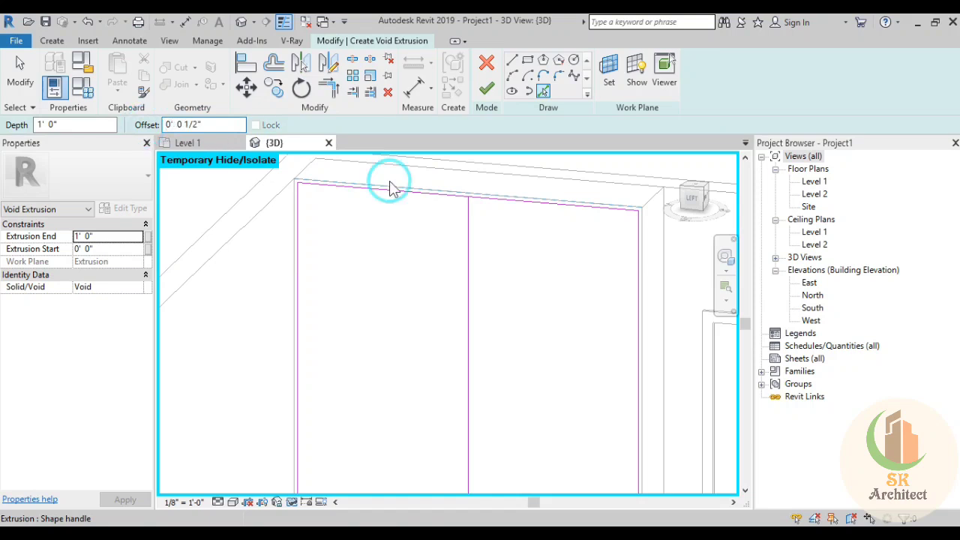
scroll(439, 274, up, 2)
scroll(435, 278, up, 2)
scroll(435, 278, up, 2)
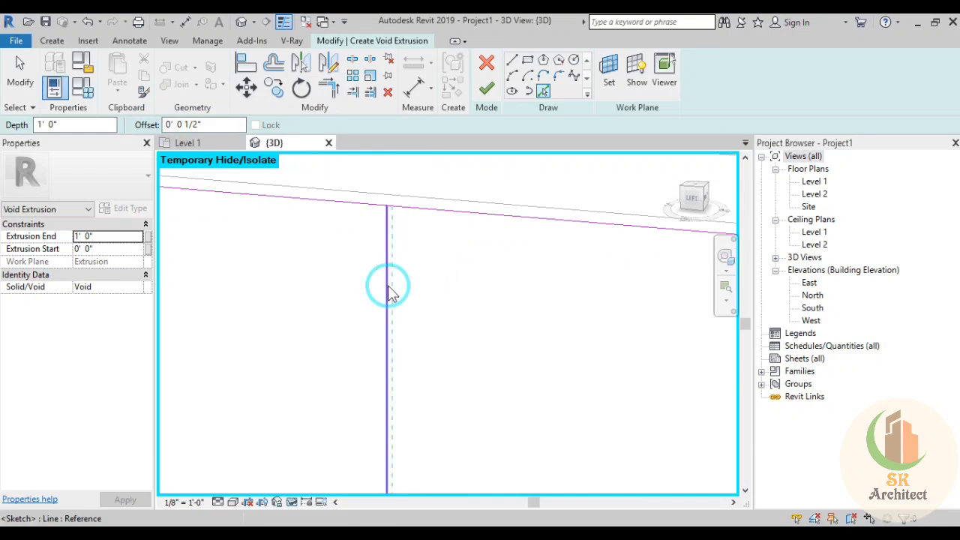
click(381, 206)
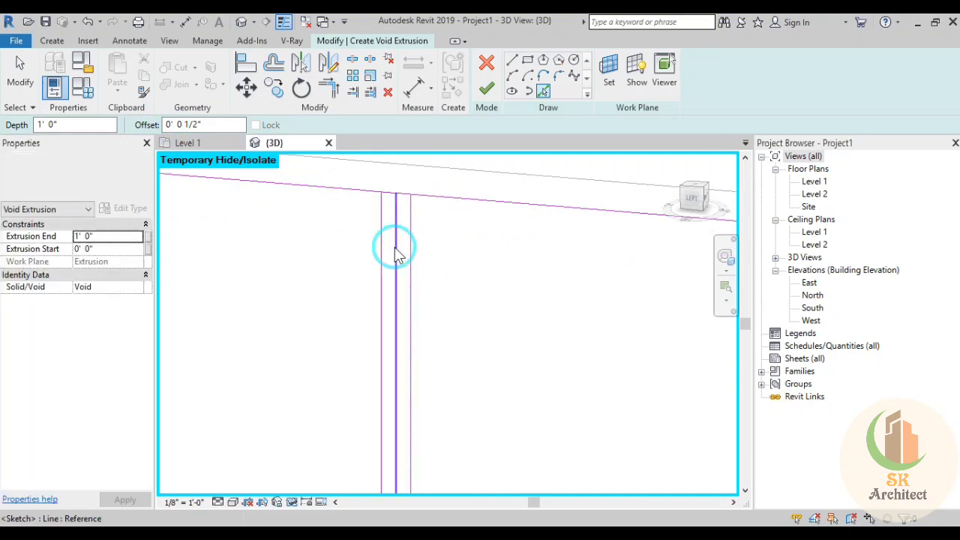
key(Escape)
middle_drag(397, 254, 489, 313)
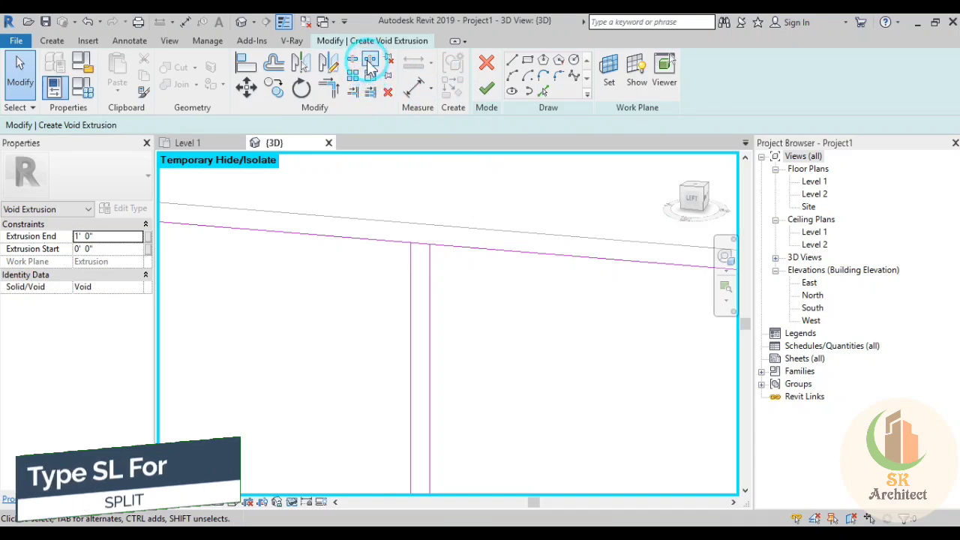
Split the top sketch line at two points beside the divider using SL
key(s)
key(l)
click(474, 245)
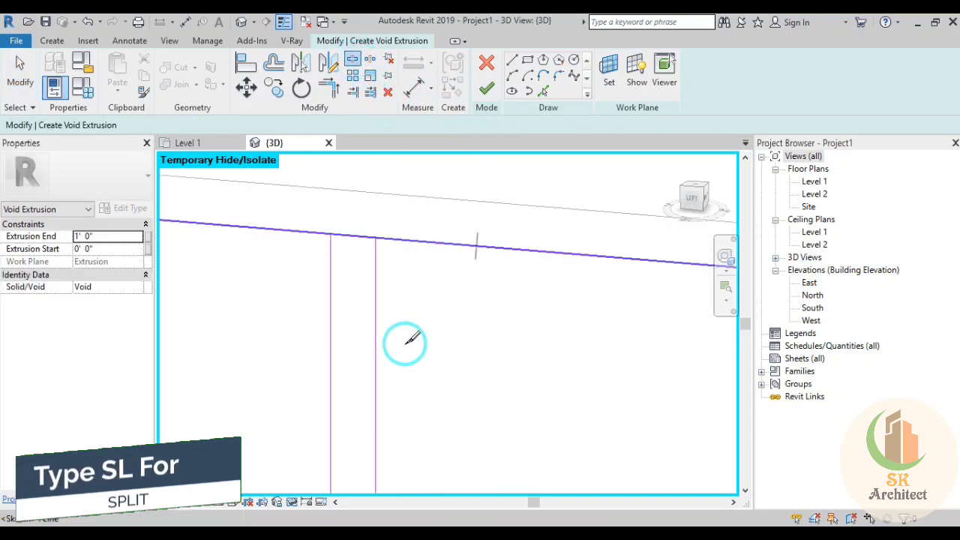
click(354, 234)
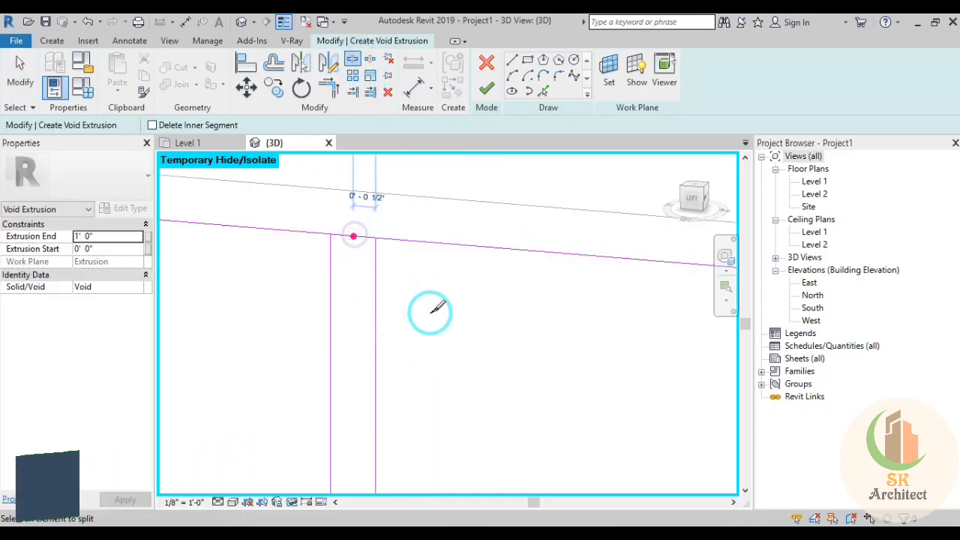
middle_drag(444, 312, 504, 309)
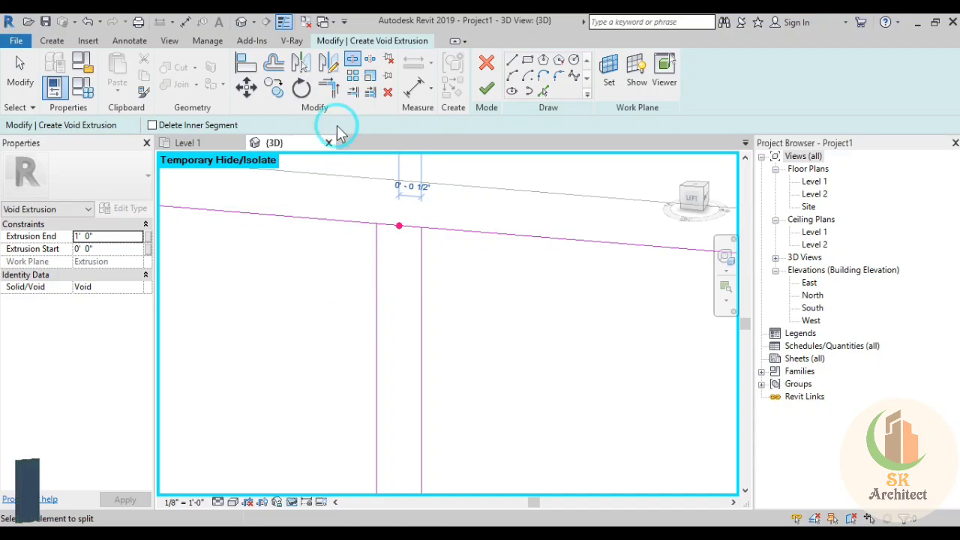
Split the bottom horizontal sketch line at the divider
click(330, 90)
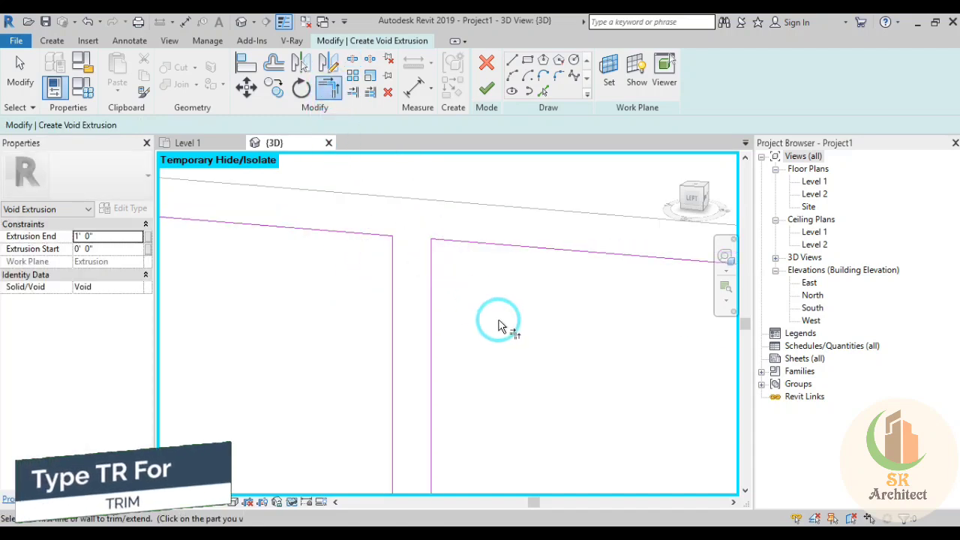
scroll(495, 324, up, 2)
scroll(491, 330, up, 3)
scroll(492, 333, down, 3)
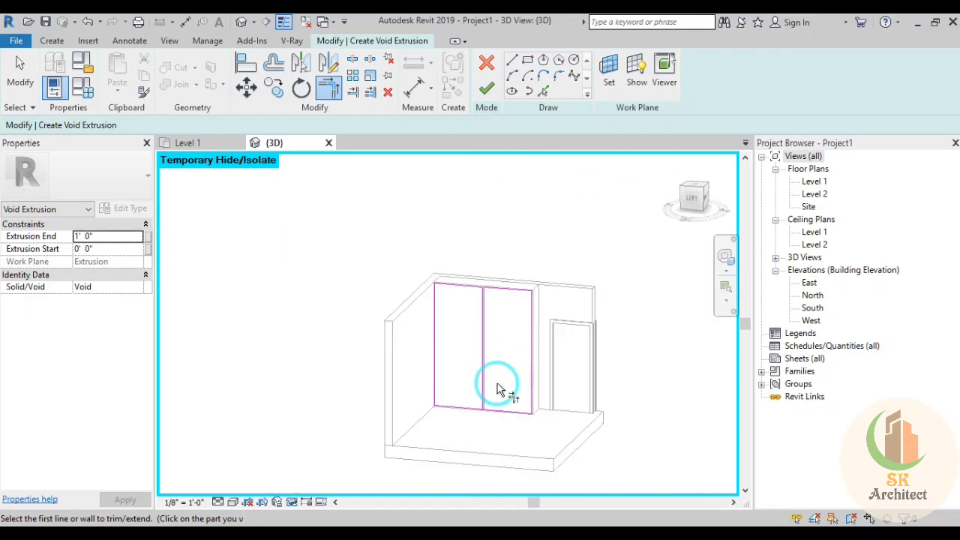
middle_drag(497, 390, 472, 336)
scroll(472, 336, up, 2)
scroll(450, 293, up, 2)
scroll(456, 279, up, 2)
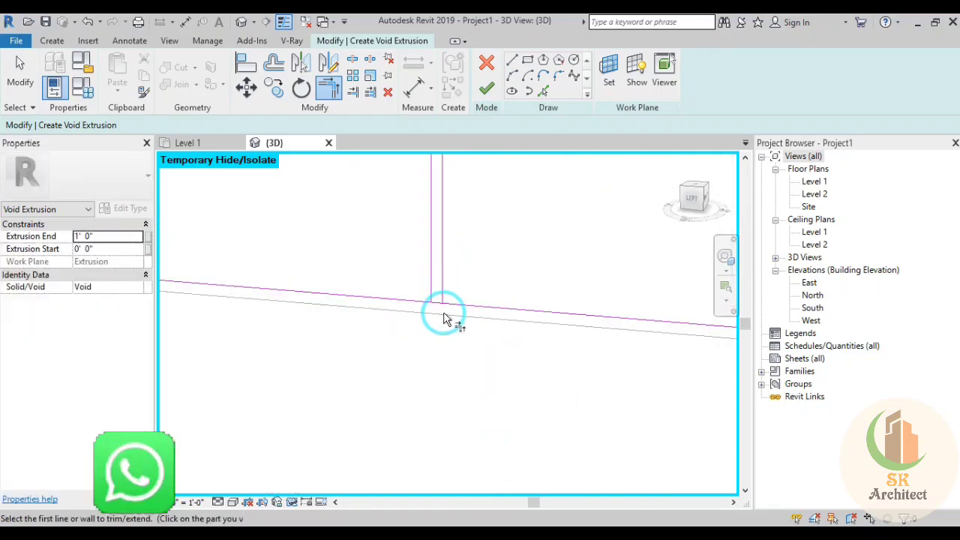
middle_drag(435, 307, 424, 285)
key(s)
key(l)
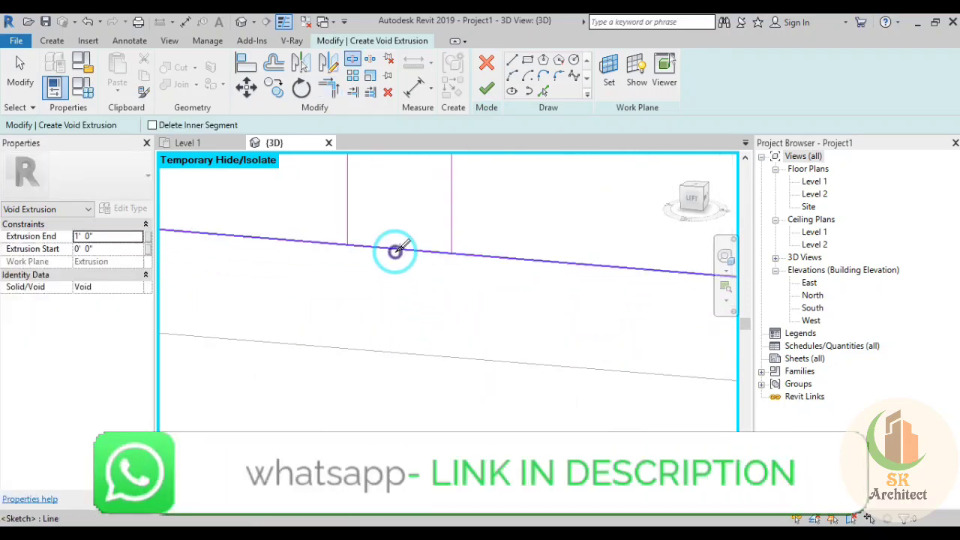
click(395, 250)
Trim the horizontal and vertical lines into corners with TR to close both rectangles
key(t)
key(r)
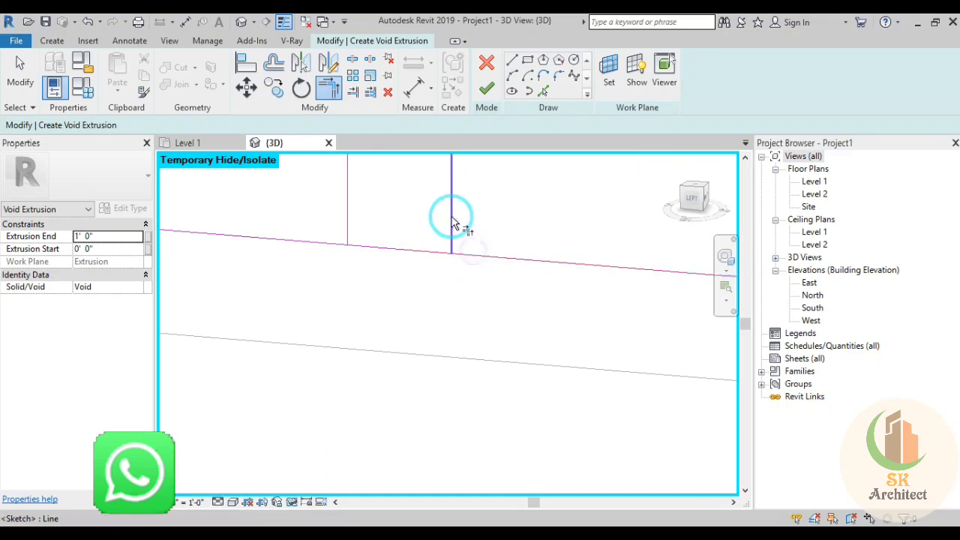
click(299, 248)
click(346, 219)
scroll(381, 401, up, 1)
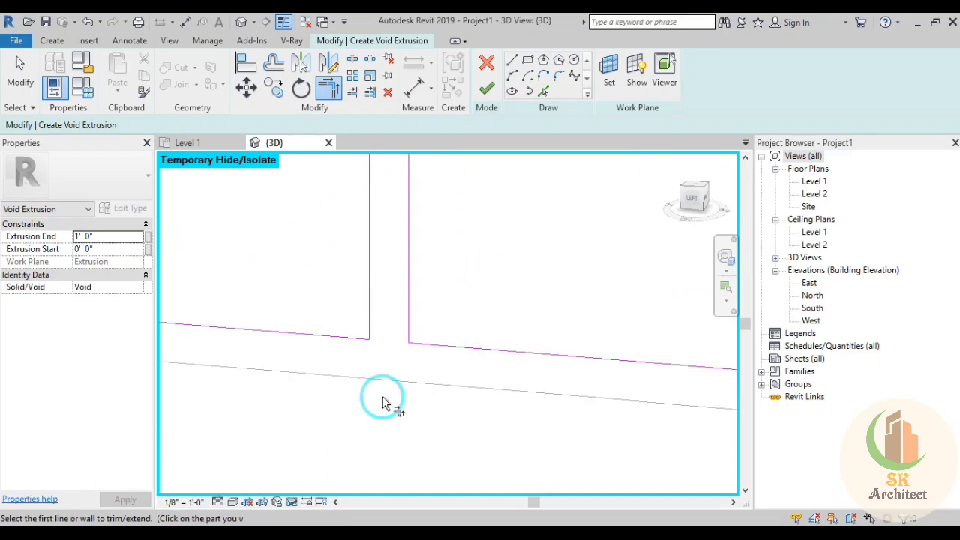
scroll(380, 400, up, 2)
scroll(383, 402, up, 2)
scroll(382, 402, down, 5)
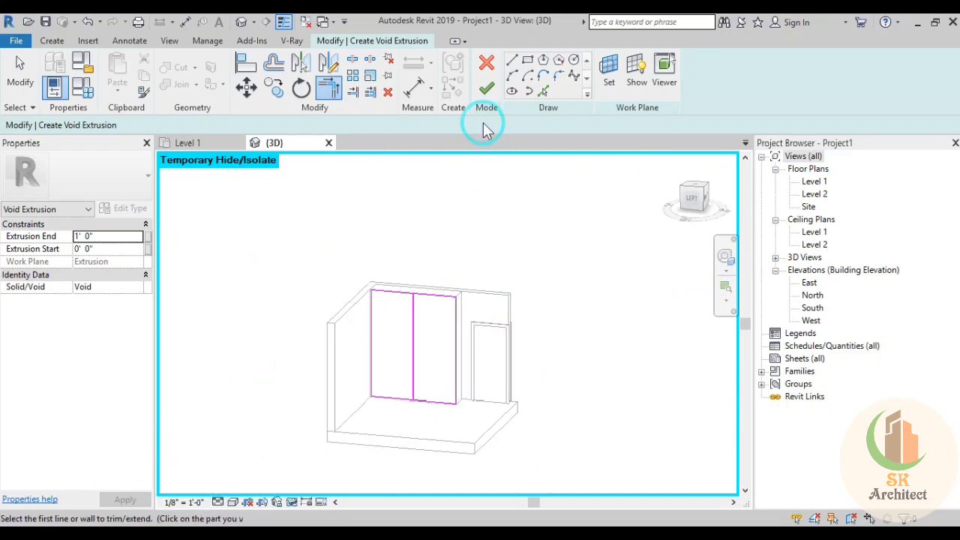
Finish the void sketch and set its Extrusion End to 1'7"
click(489, 93)
click(116, 235)
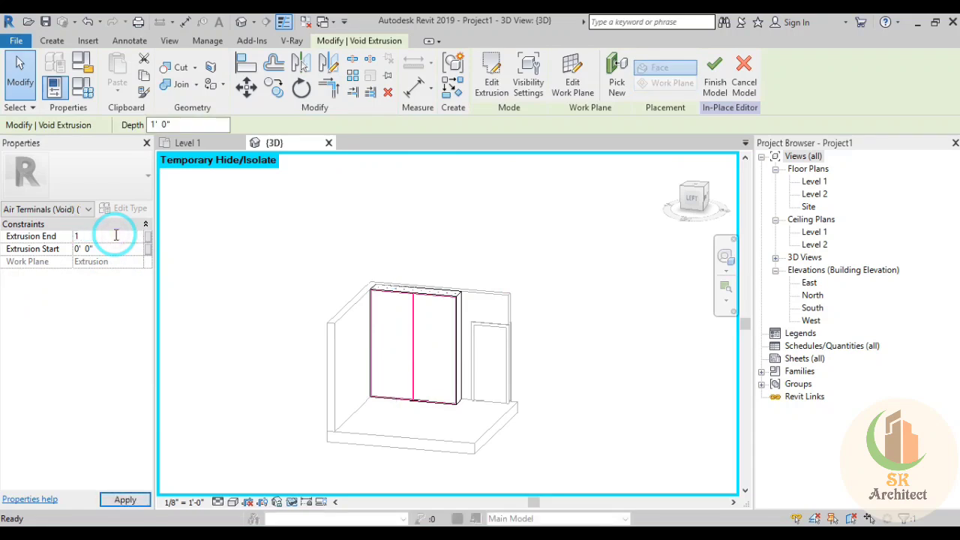
click(514, 260)
scroll(442, 372, up, 3)
shift+middle_drag(491, 385, 313, 294)
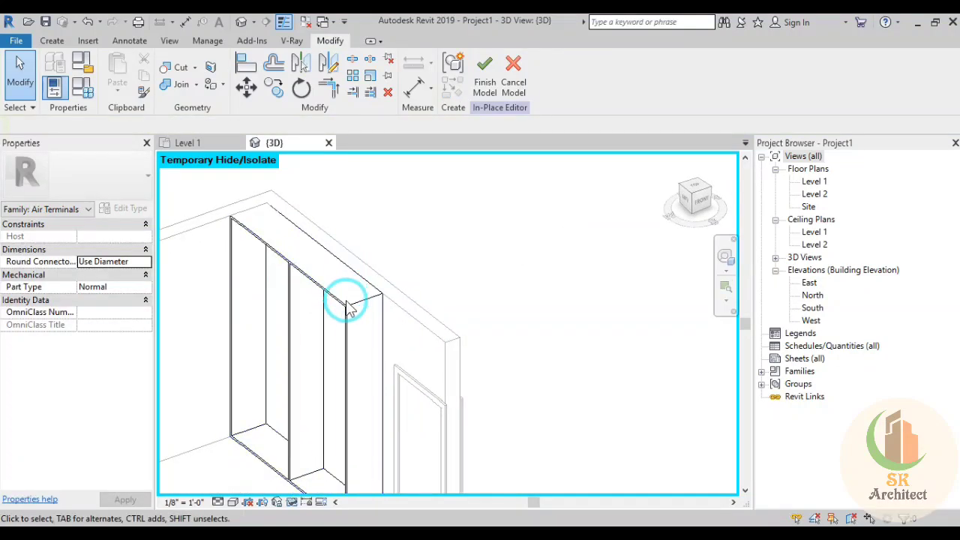
Select the wardrobe extrusion and open the Material Browser for its material
click(299, 363)
middle_drag(458, 302, 604, 234)
click(407, 370)
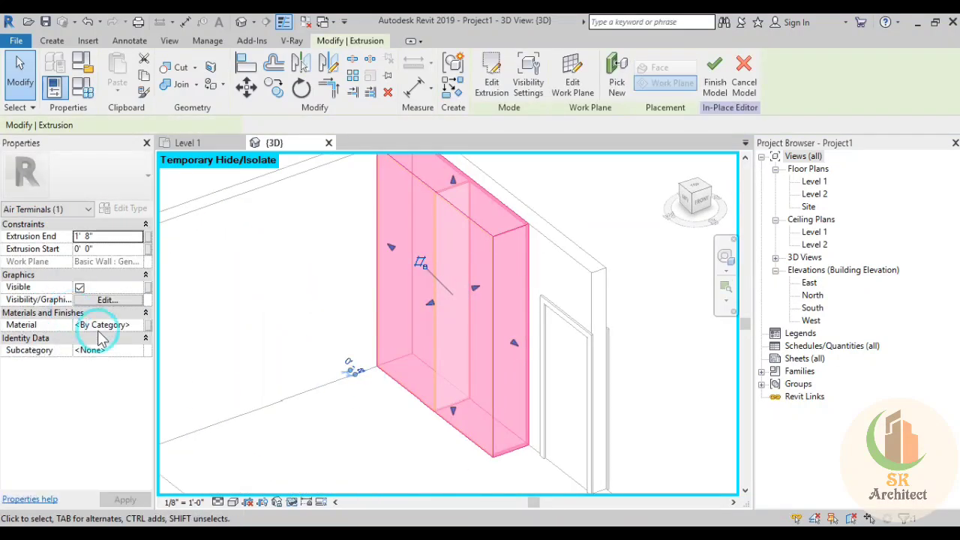
click(138, 326)
click(265, 318)
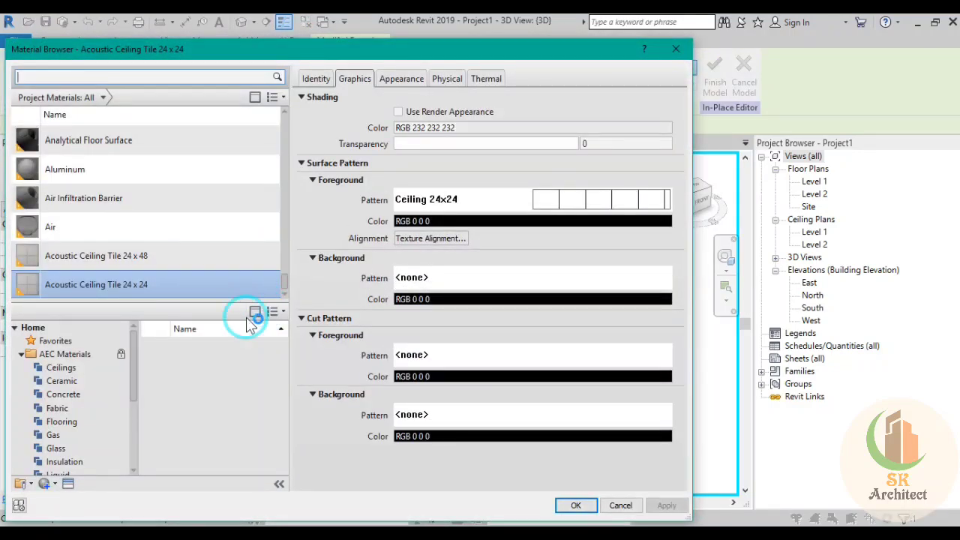
Search the material library for white and add Laminate, White to the project
click(78, 79)
click(97, 76)
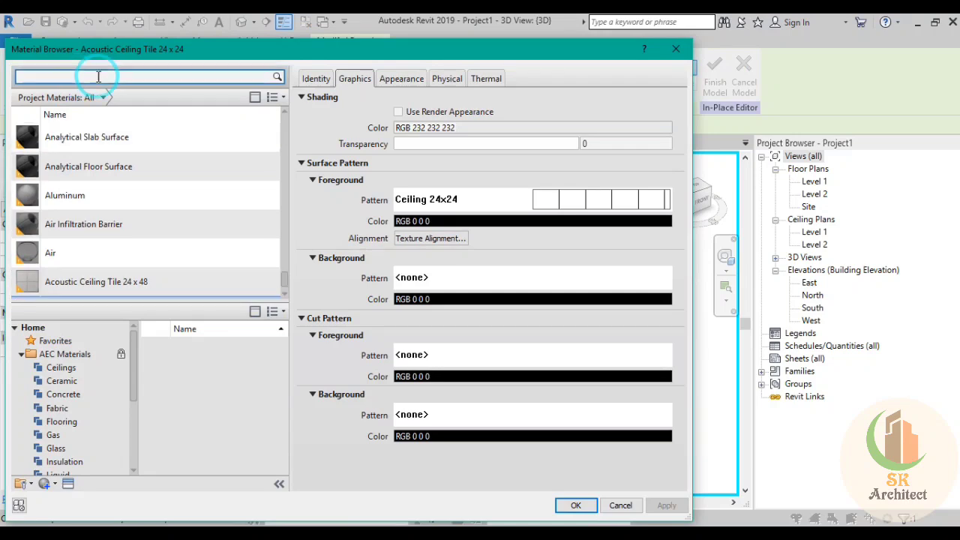
text(white)
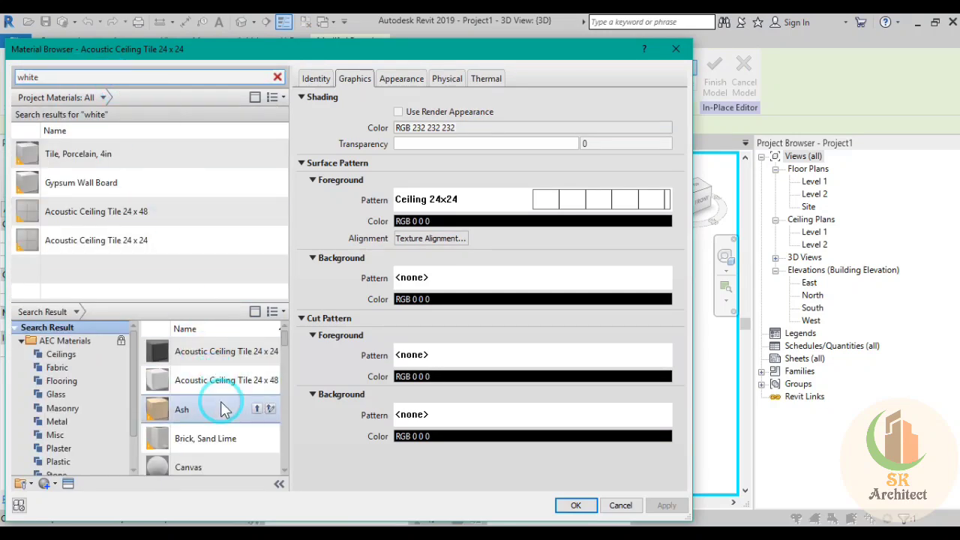
scroll(217, 405, down, 2)
scroll(223, 415, down, 1)
scroll(222, 414, down, 1)
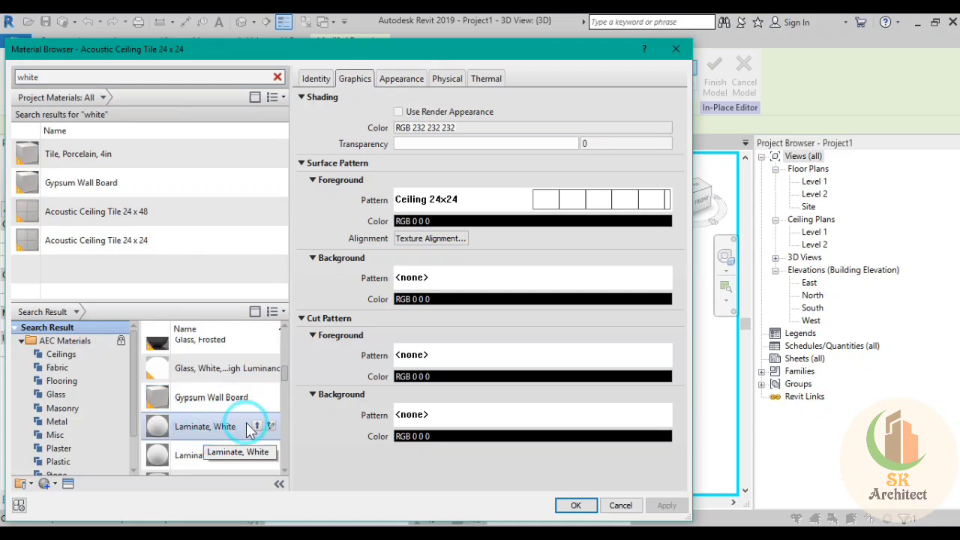
click(256, 425)
Rename the material to Lam 1 and show its Appearance settings
right_click(107, 188)
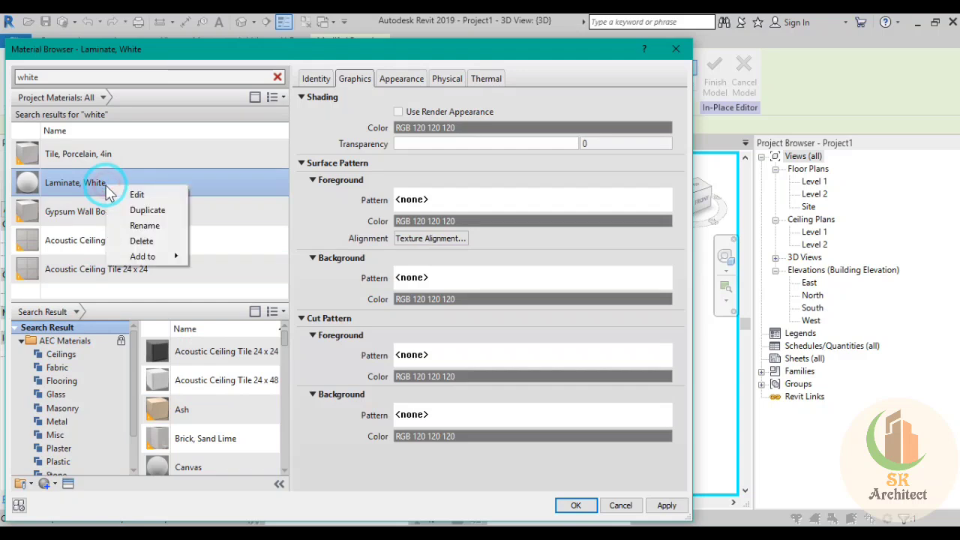
click(120, 223)
text(Lam 1)
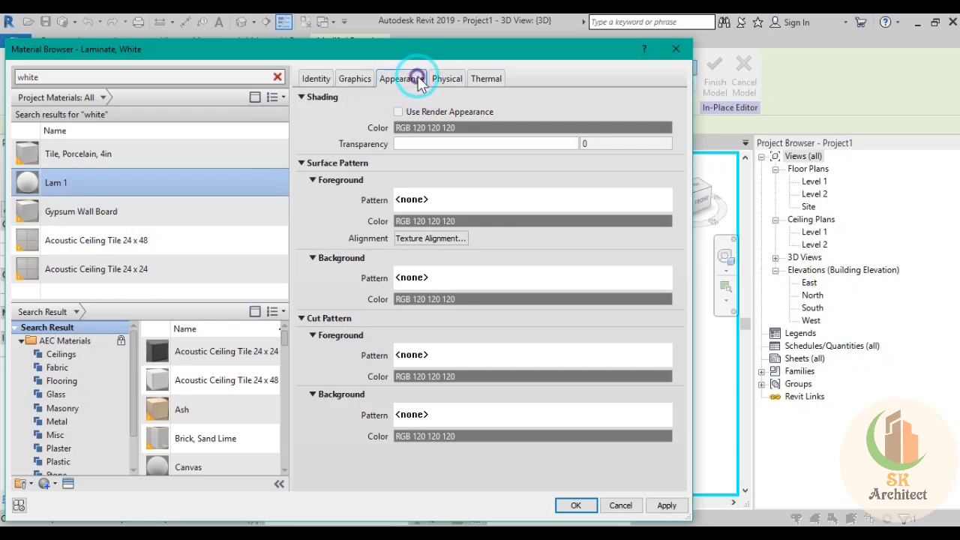
click(418, 78)
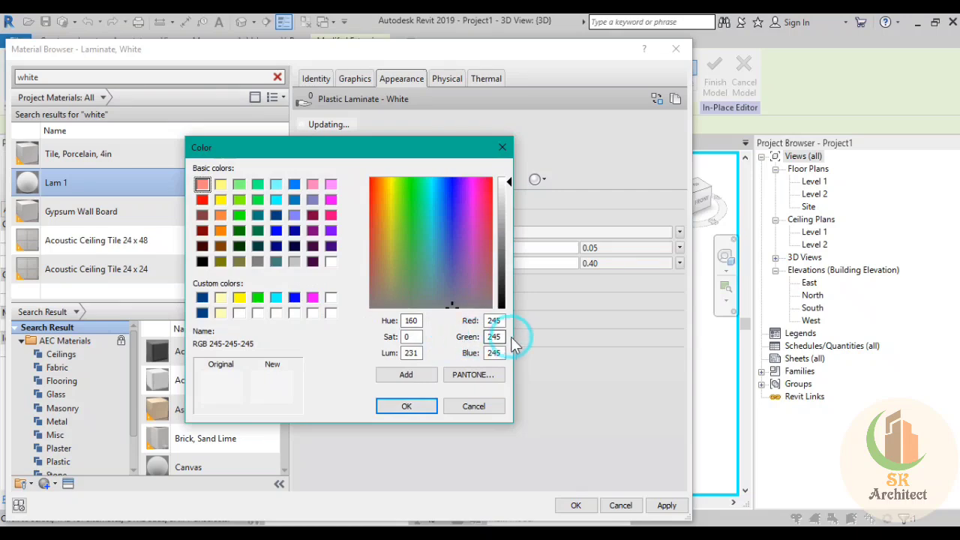
Enter Red 151, Green 90, Blue 9 for Lam 1's colour and confirm the brown
drag(502, 320, 472, 315)
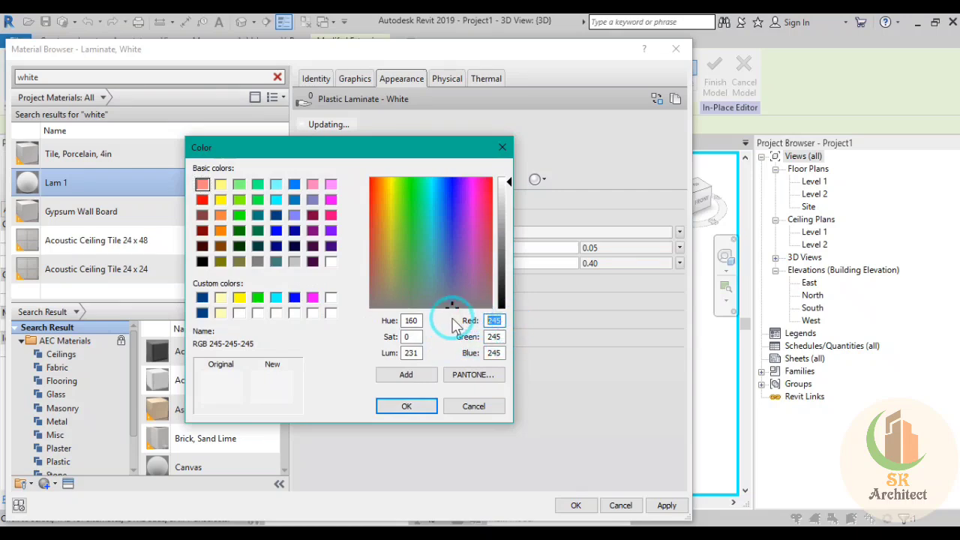
text(151)
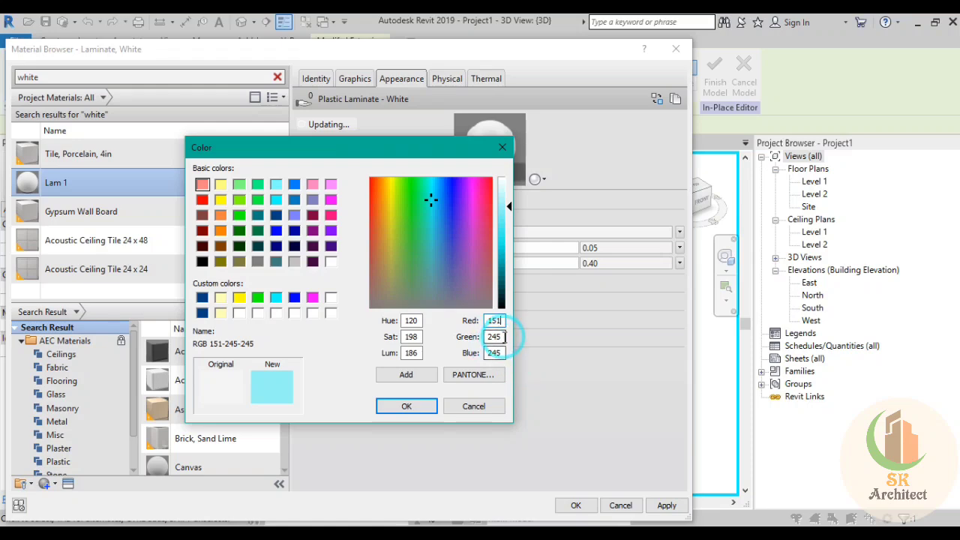
drag(504, 336, 442, 340)
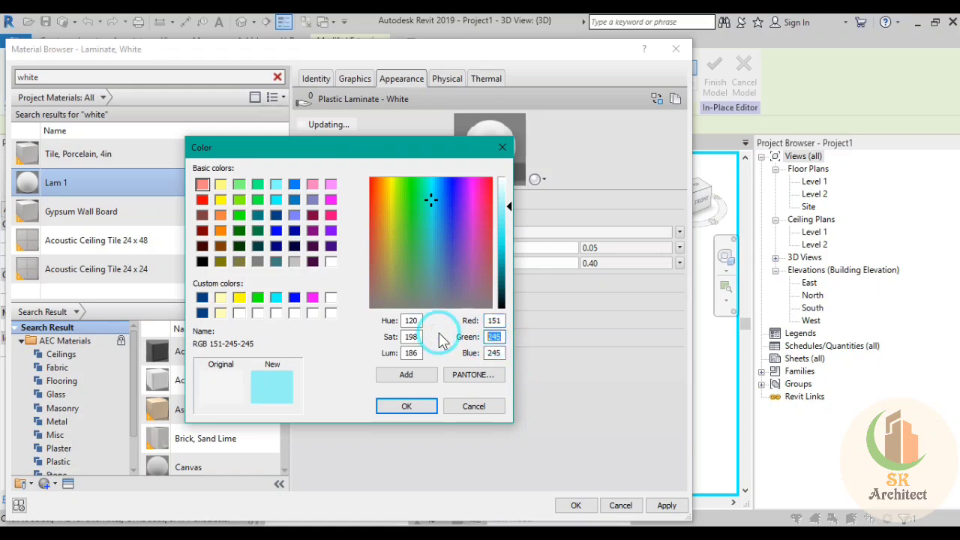
text(90)
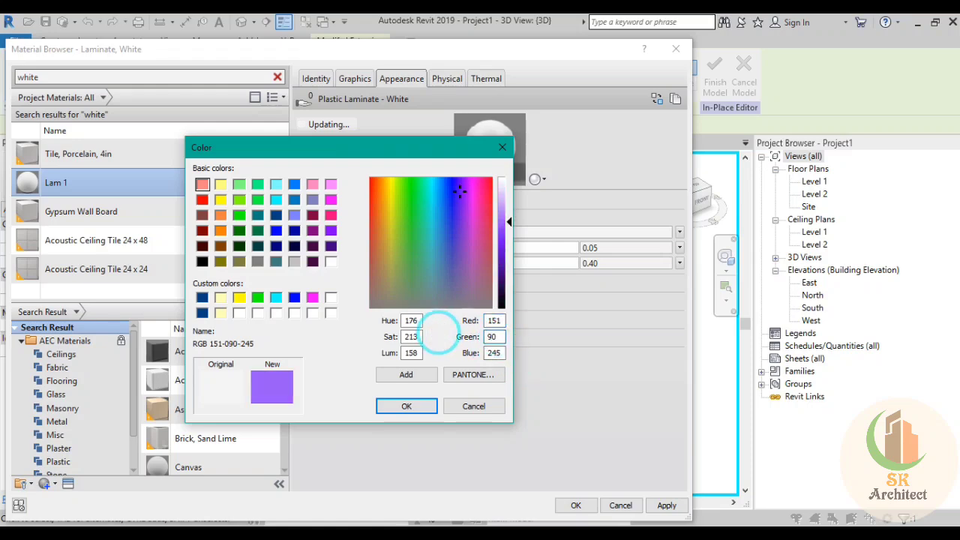
drag(503, 353, 439, 355)
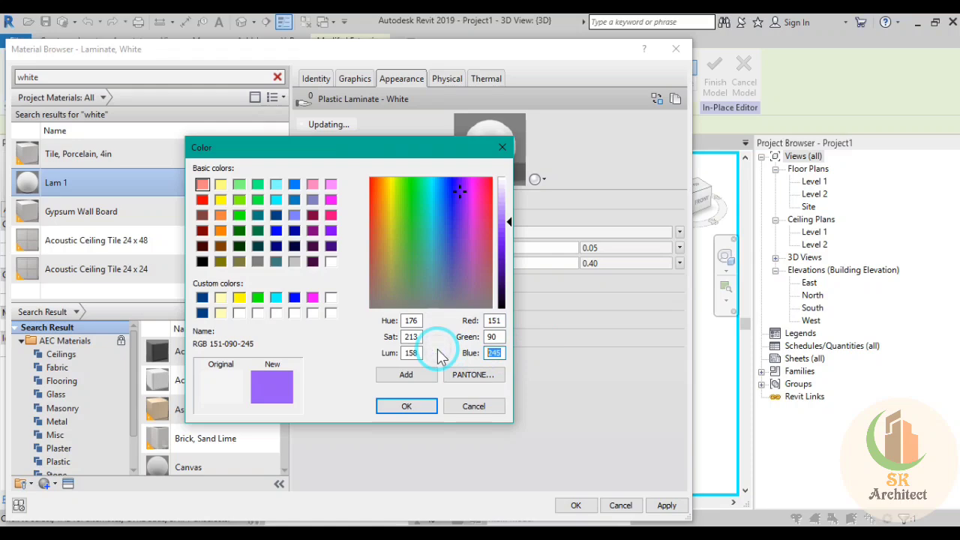
text(9)
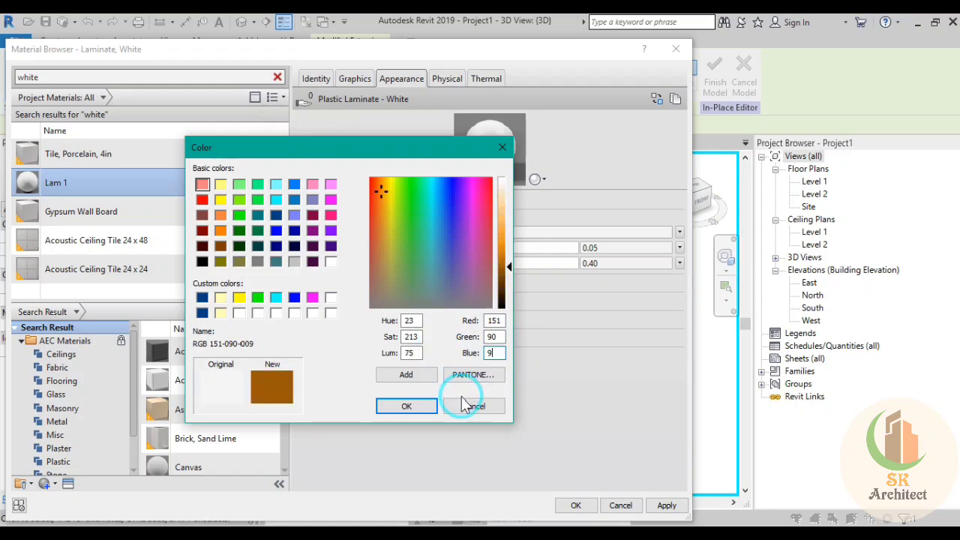
click(406, 406)
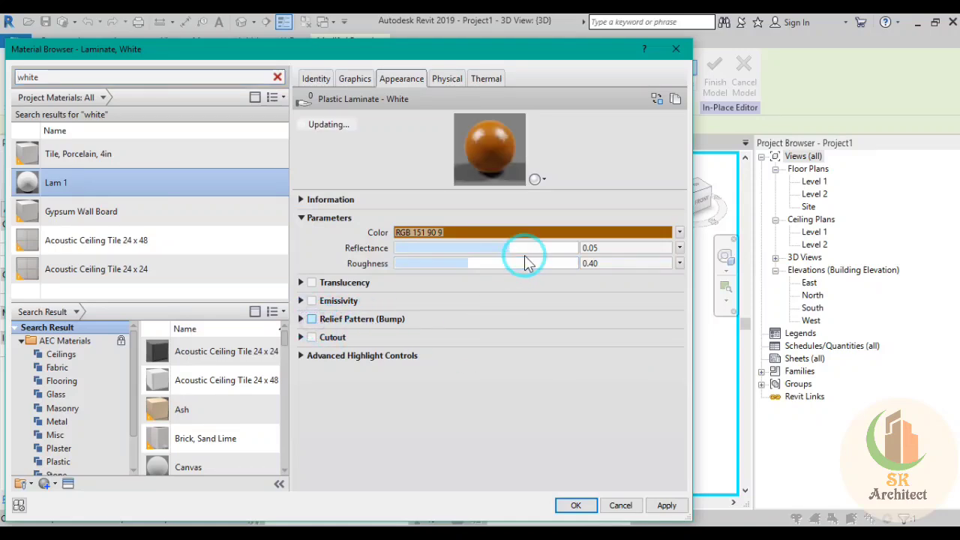
Set Lam 1 roughness to 0.04 and reflectance to 0.08, then apply and close the Material Browser
drag(475, 263, 416, 264)
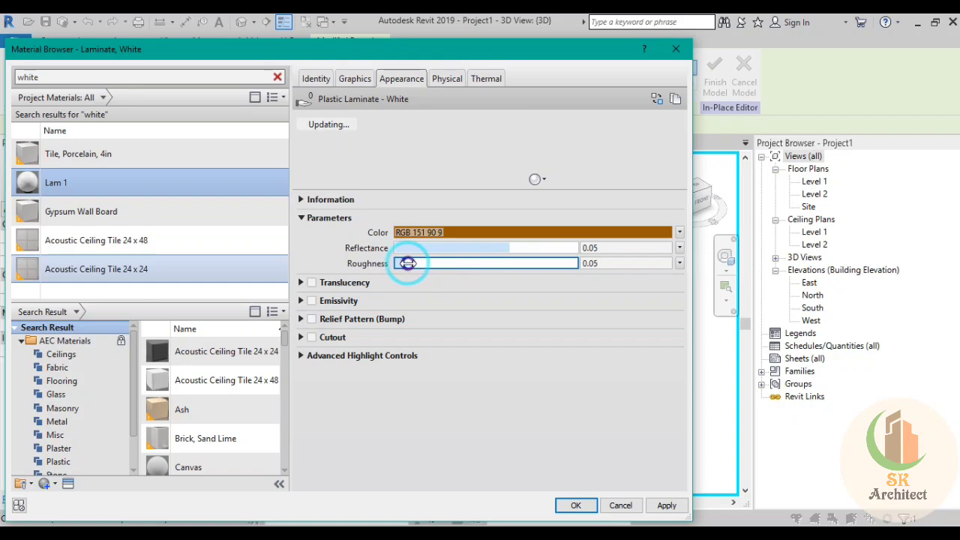
drag(525, 248, 580, 248)
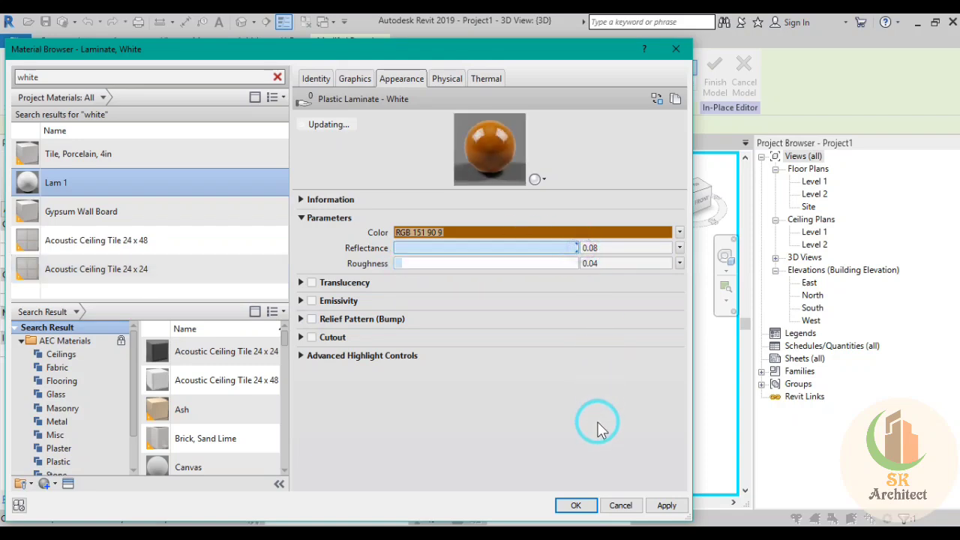
click(665, 508)
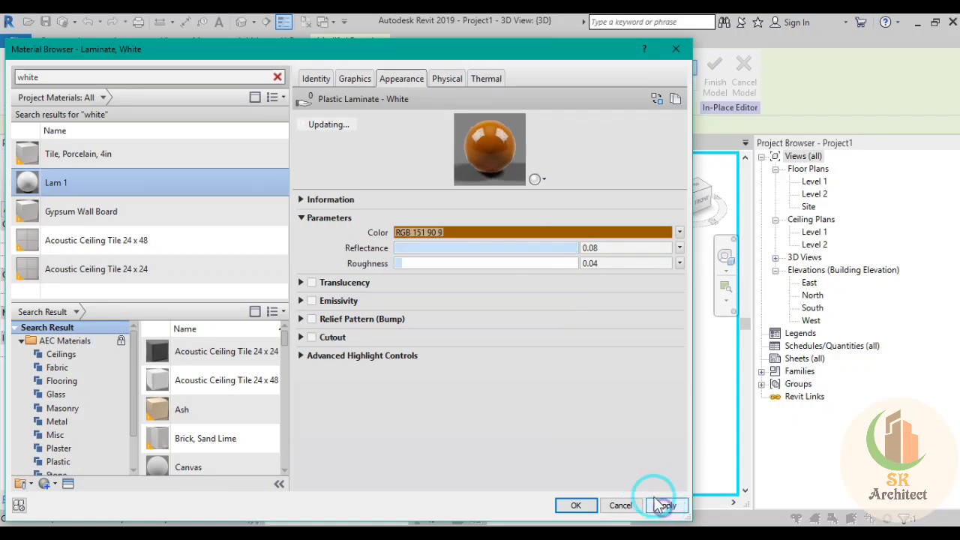
click(575, 505)
Switch the 3D view to Shaded/Consistent Colors and zoom around the brown wardrobe
click(317, 446)
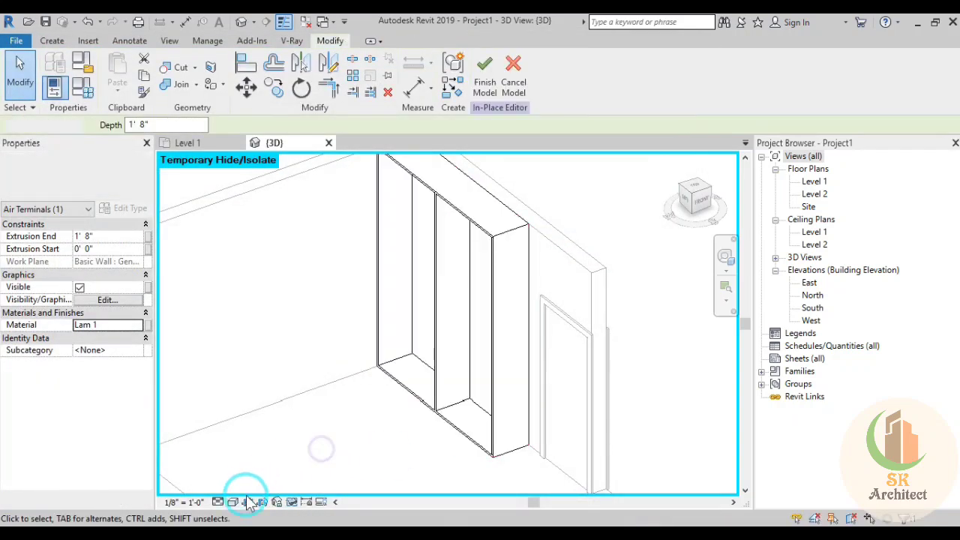
click(233, 503)
click(244, 472)
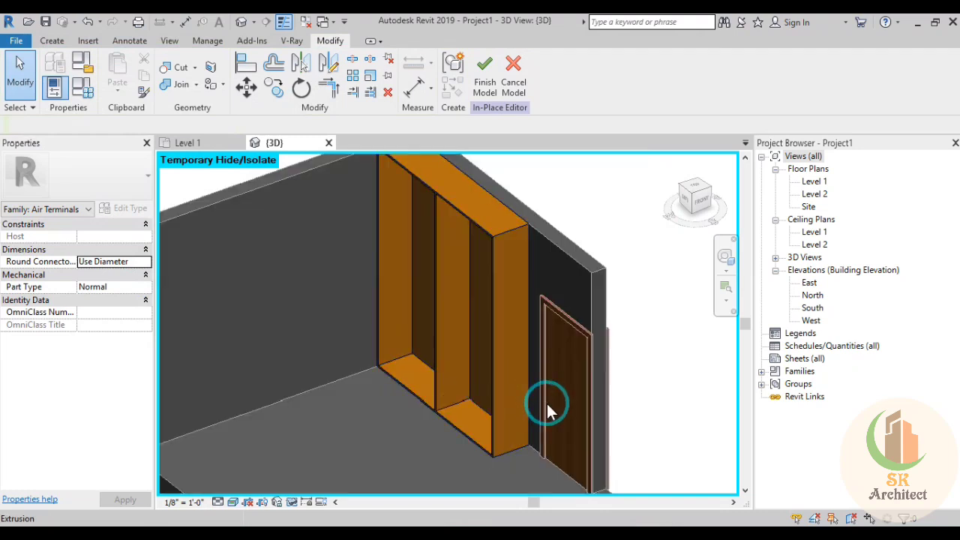
scroll(503, 415, up, 2)
scroll(503, 415, up, 3)
scroll(559, 392, down, 3)
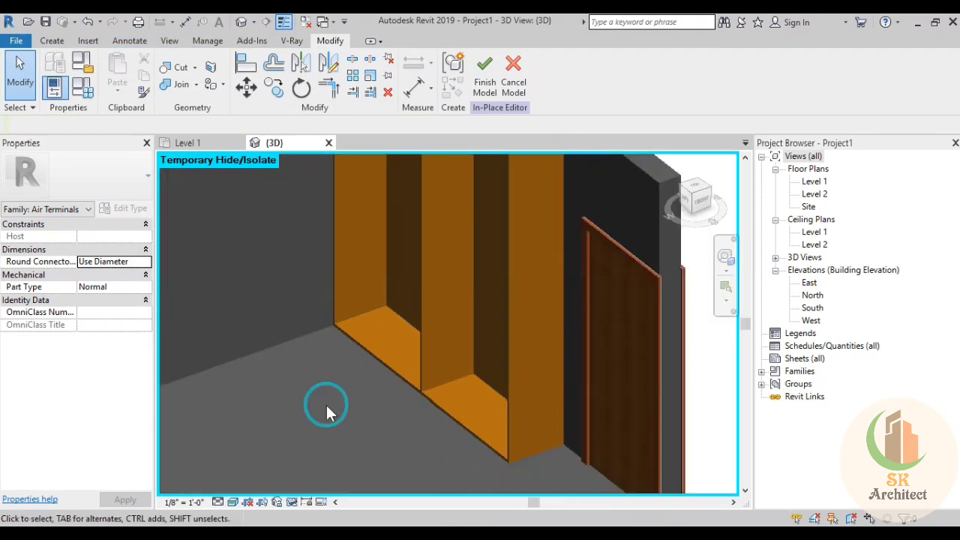
scroll(325, 403, down, 2)
scroll(541, 258, up, 3)
scroll(601, 227, up, 2)
scroll(596, 298, up, 2)
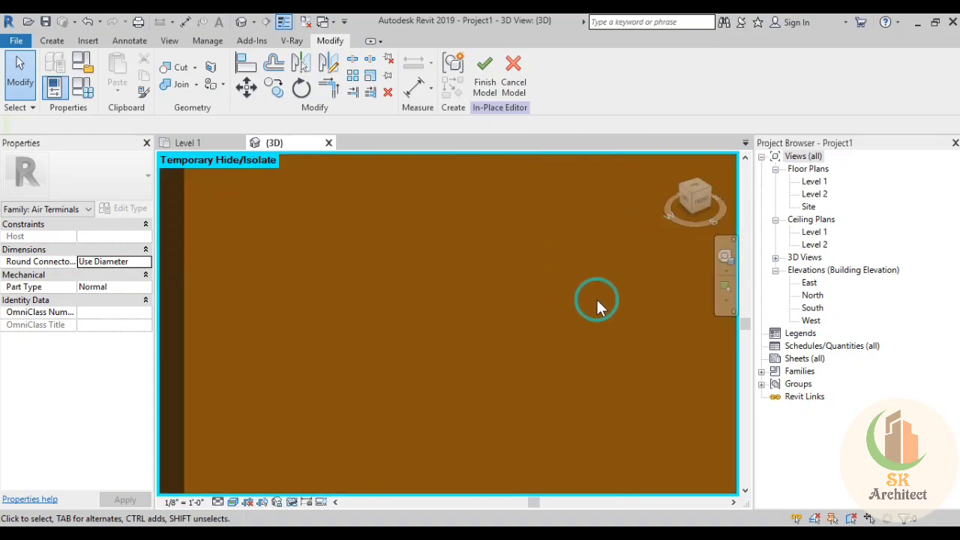
scroll(596, 297, down, 2)
scroll(596, 298, down, 3)
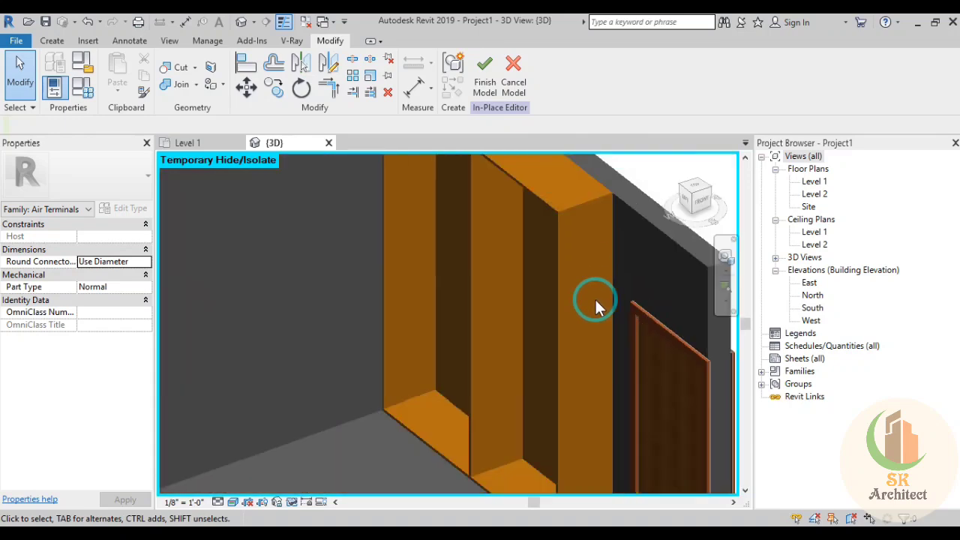
scroll(593, 293, down, 2)
Return the 3D view to Hidden Line and frame an angled close-up of the wardrobe top, showing the Create tools
click(233, 501)
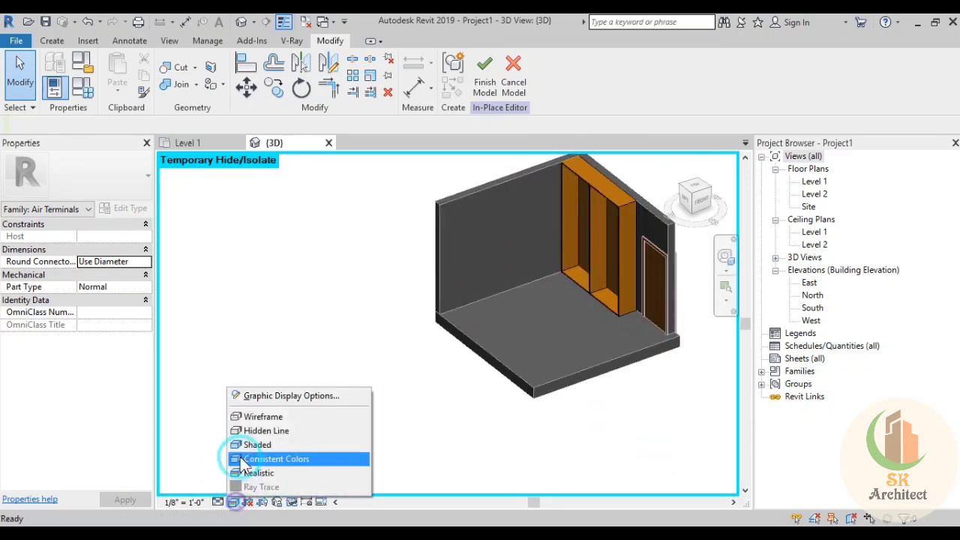
click(248, 429)
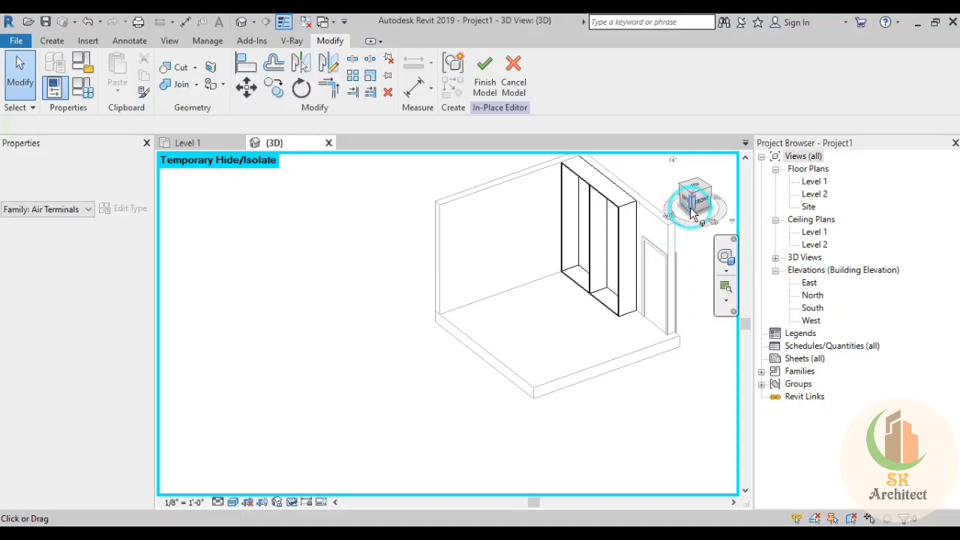
click(695, 199)
middle_drag(548, 282, 499, 285)
scroll(435, 326, up, 2)
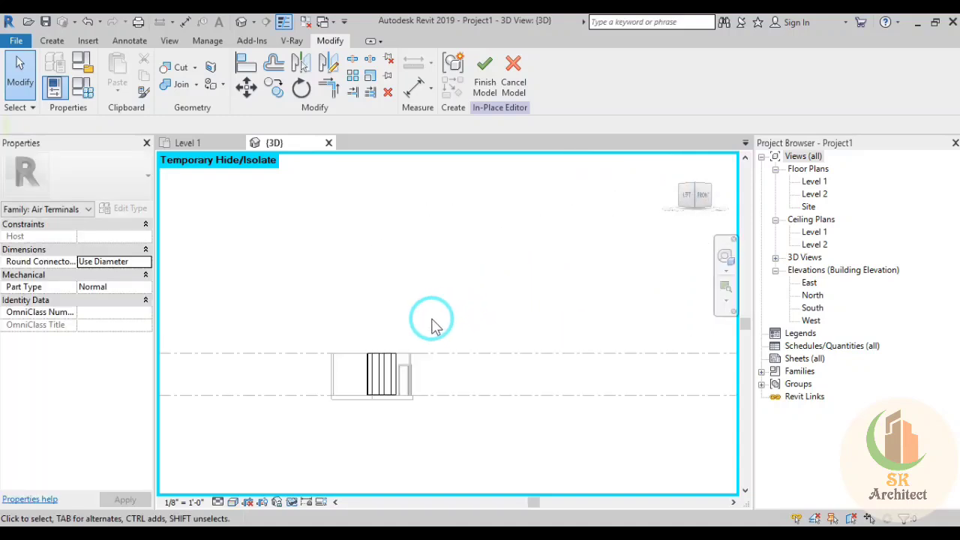
scroll(339, 385, up, 2)
mouse_move(338, 385)
middle_down()
mouse_move(344, 257)
mouse_move(368, 302)
mouse_move(398, 302)
middle_up()
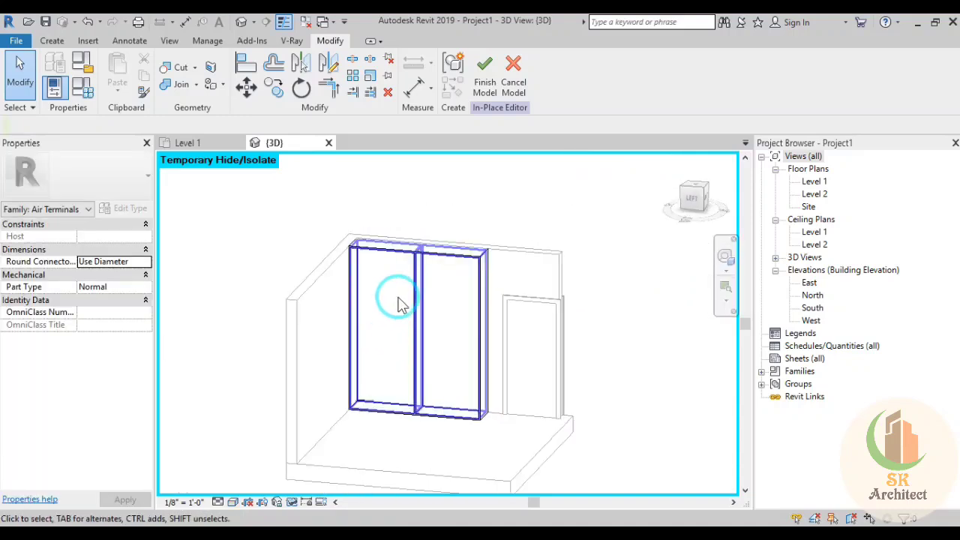
scroll(368, 259, up, 2)
mouse_move(368, 259)
middle_down()
mouse_move(408, 285)
mouse_move(420, 264)
middle_up()
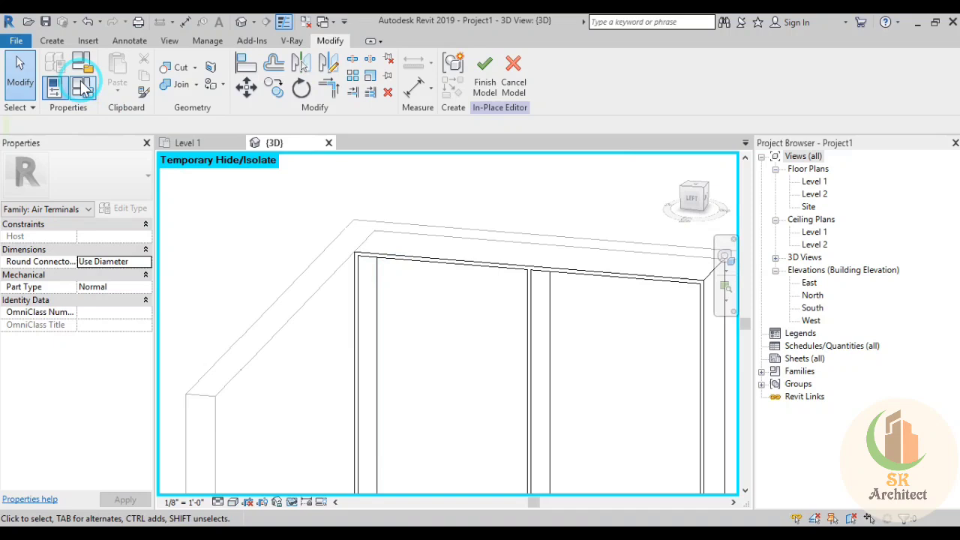
click(59, 44)
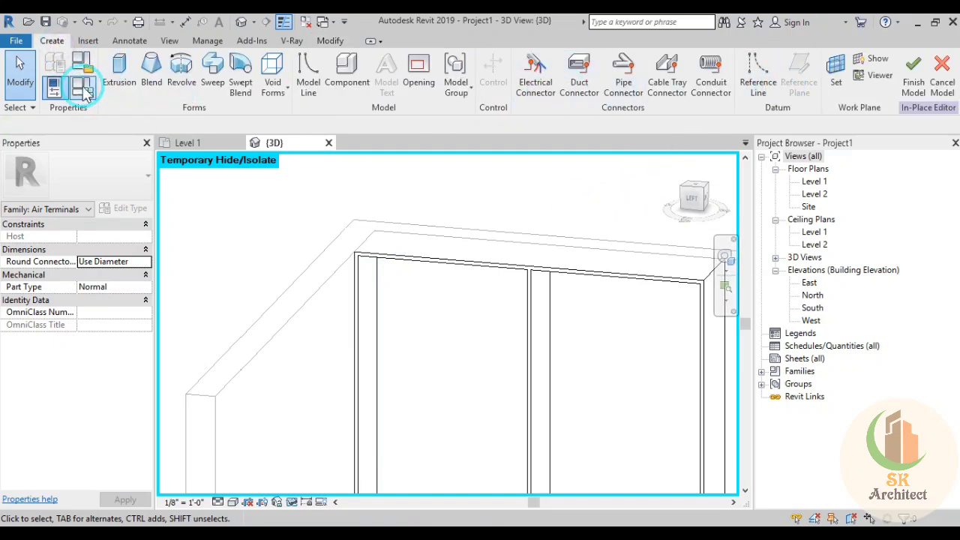
Start a new extrusion and sketch a rectangle over the first wardrobe bay
click(120, 72)
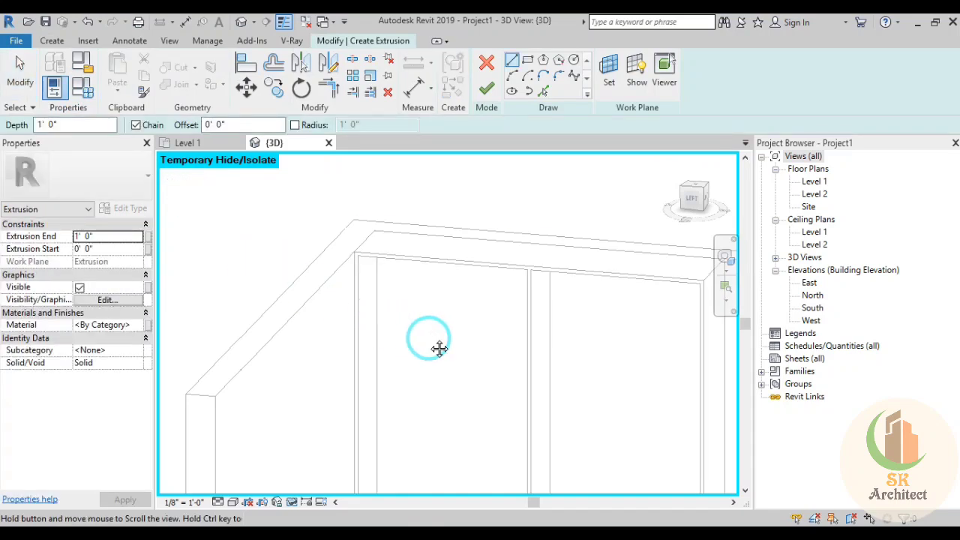
mouse_move(440, 343)
middle_down()
mouse_move(394, 320)
mouse_move(450, 253)
middle_up()
click(527, 59)
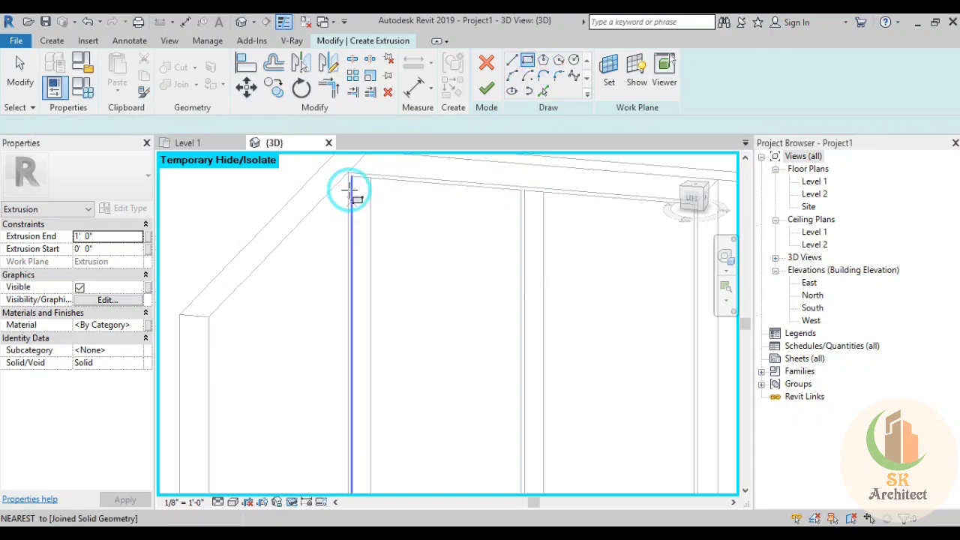
click(347, 180)
middle_drag(433, 375, 369, 145)
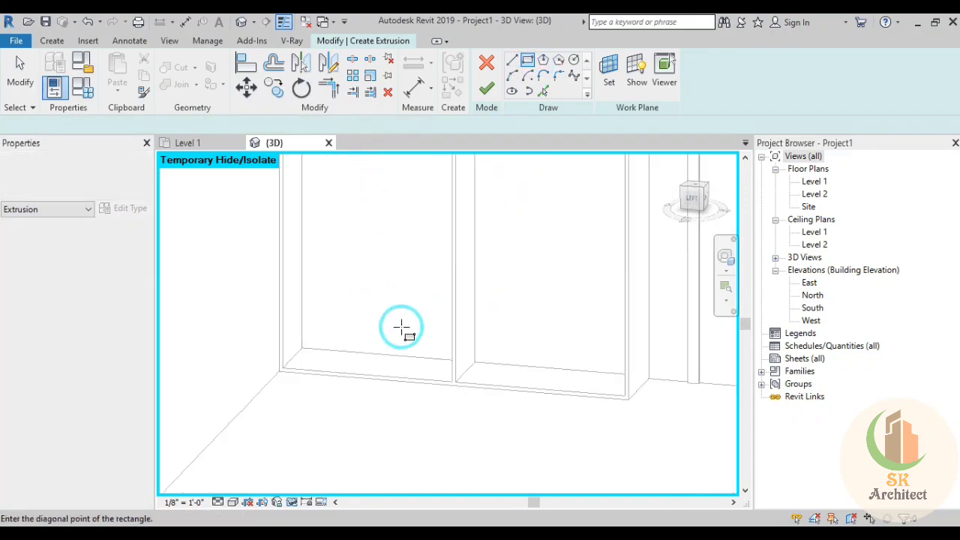
scroll(434, 390, up, 2)
click(476, 398)
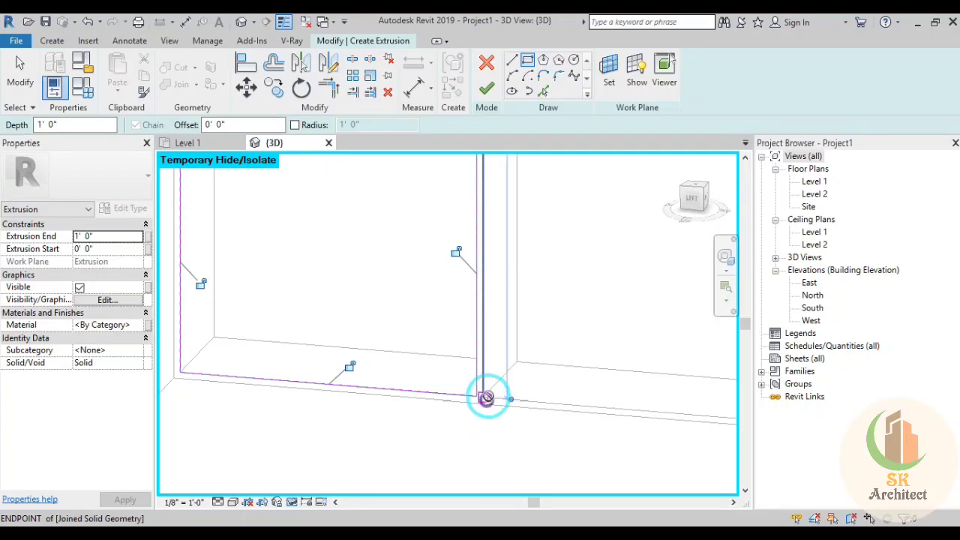
Sketch a second rectangle over the other bay, finish the extrusion, and set Extrusion Start to -0' 5"
click(486, 397)
mouse_move(595, 240)
middle_down()
mouse_move(500, 380)
mouse_move(488, 374)
middle_up()
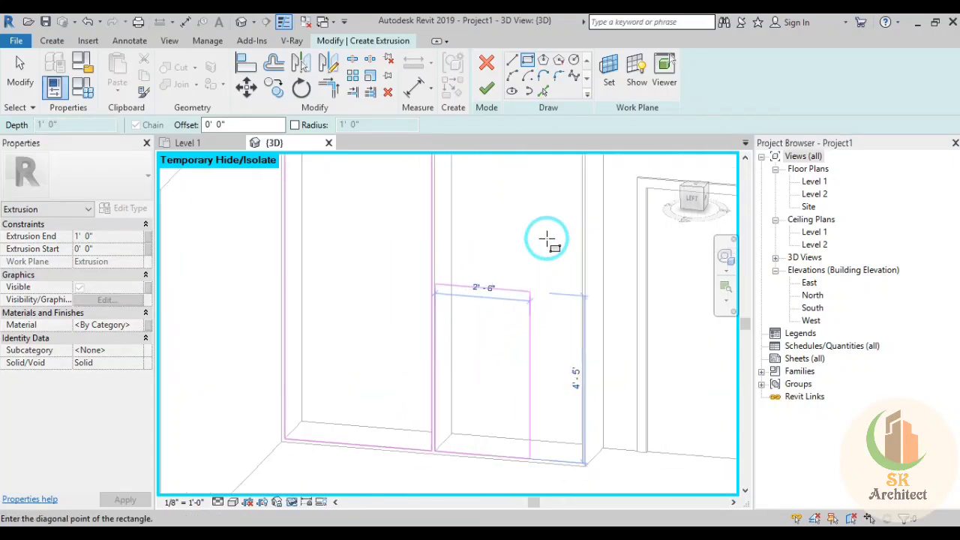
middle_drag(546, 238, 460, 375)
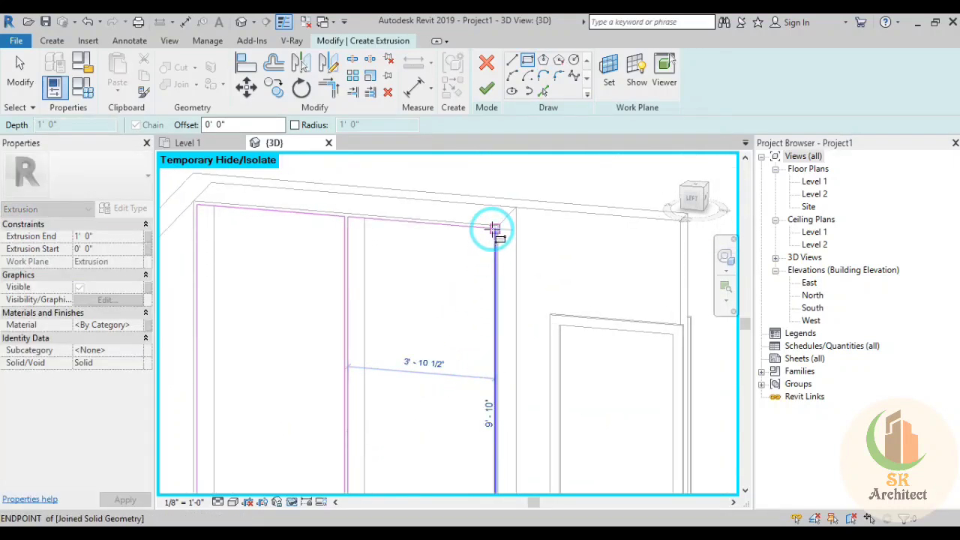
click(495, 229)
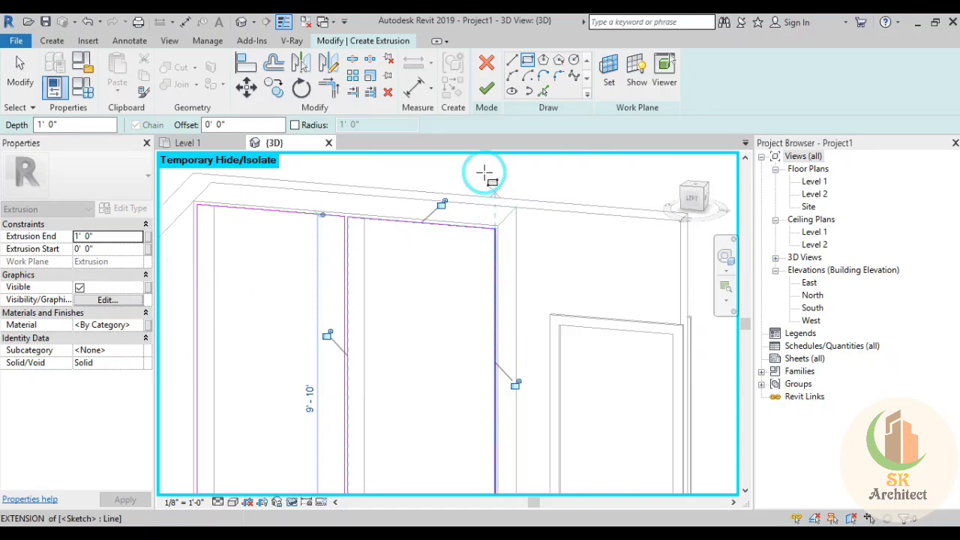
click(486, 88)
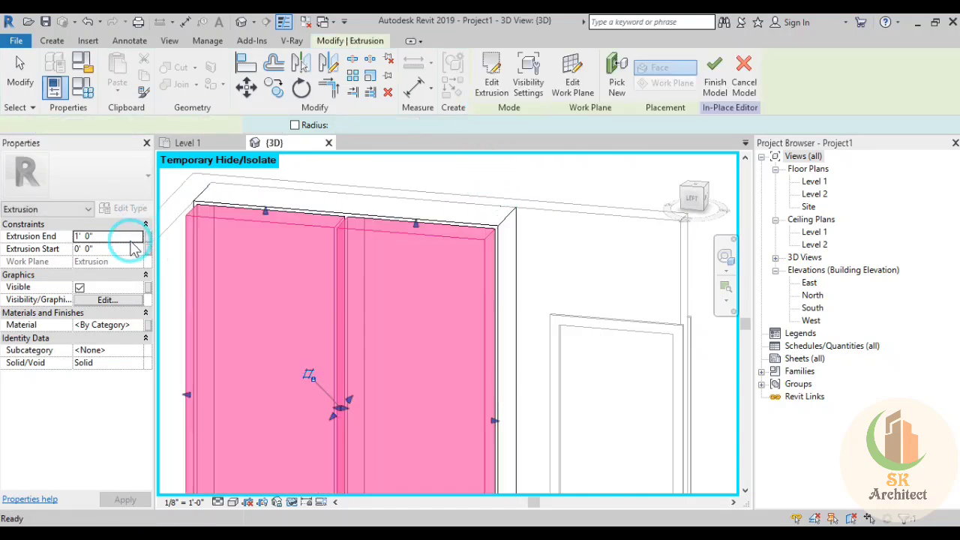
click(131, 238)
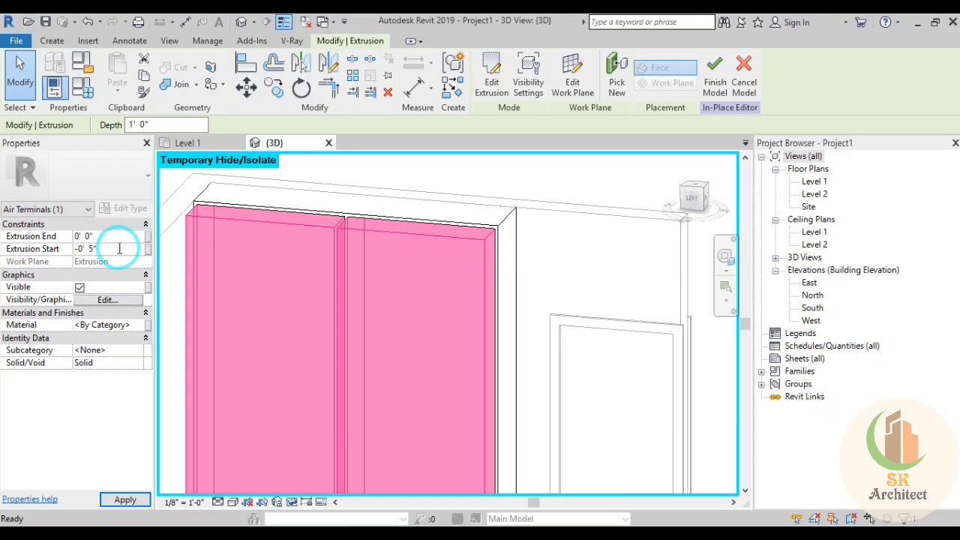
Apply Extrusion End 0' 0" and Start -0' 5" for 5" deep panels, then browse their material
click(395, 267)
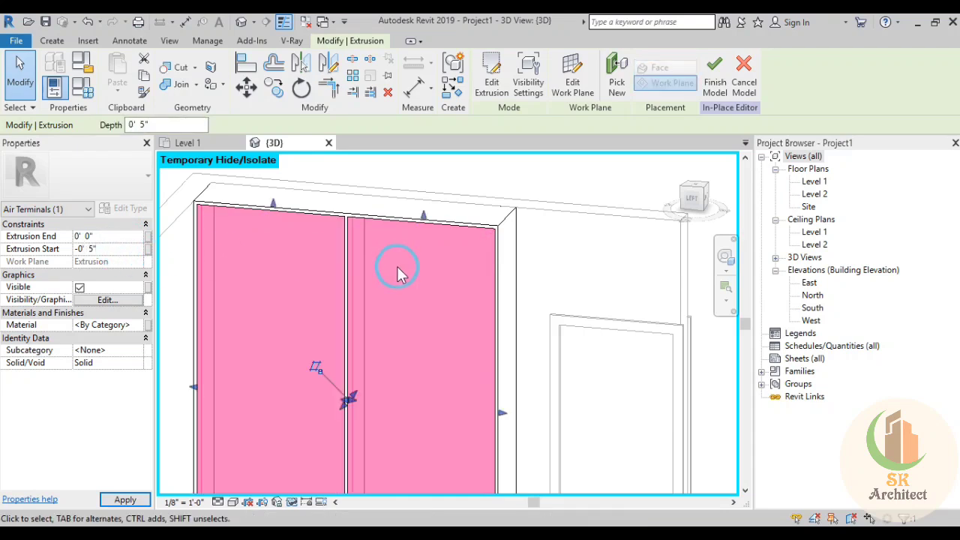
middle_drag(444, 344, 500, 309)
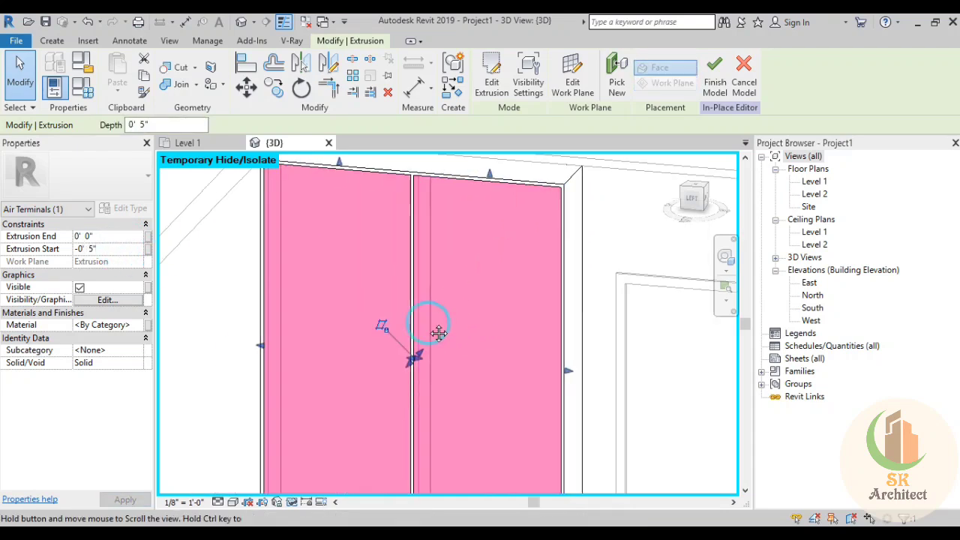
click(138, 326)
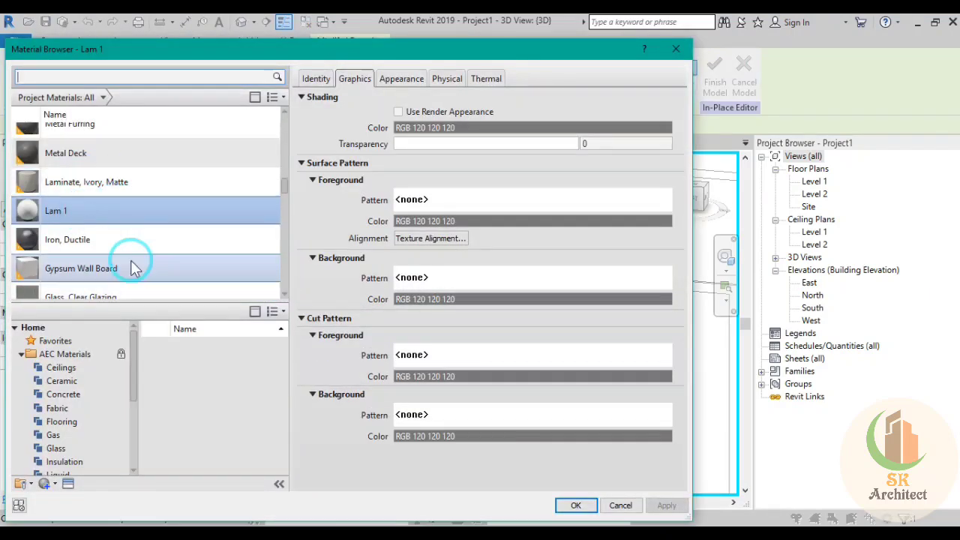
Open the material library, add Laminate, White to the project, then remove it again
click(78, 75)
text(laminate)
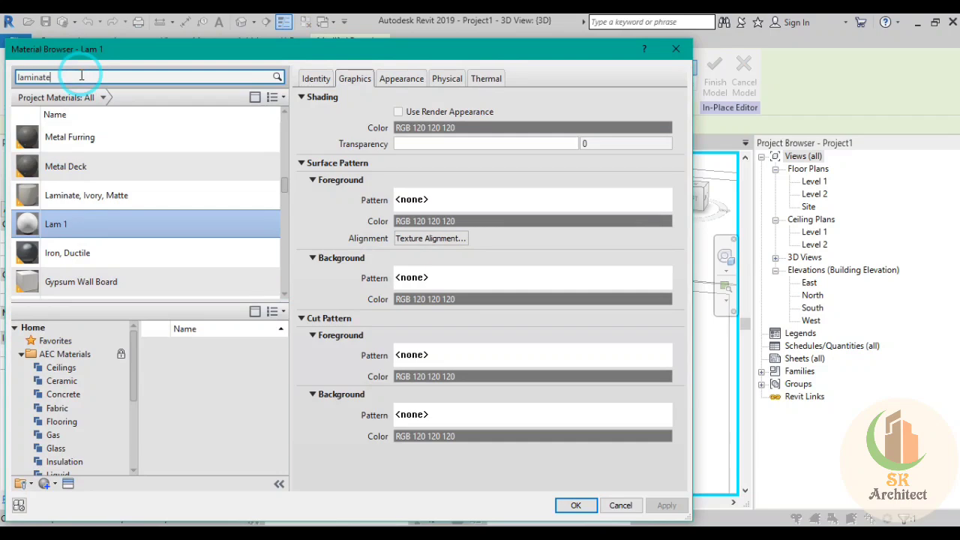
scroll(234, 390, down, 3)
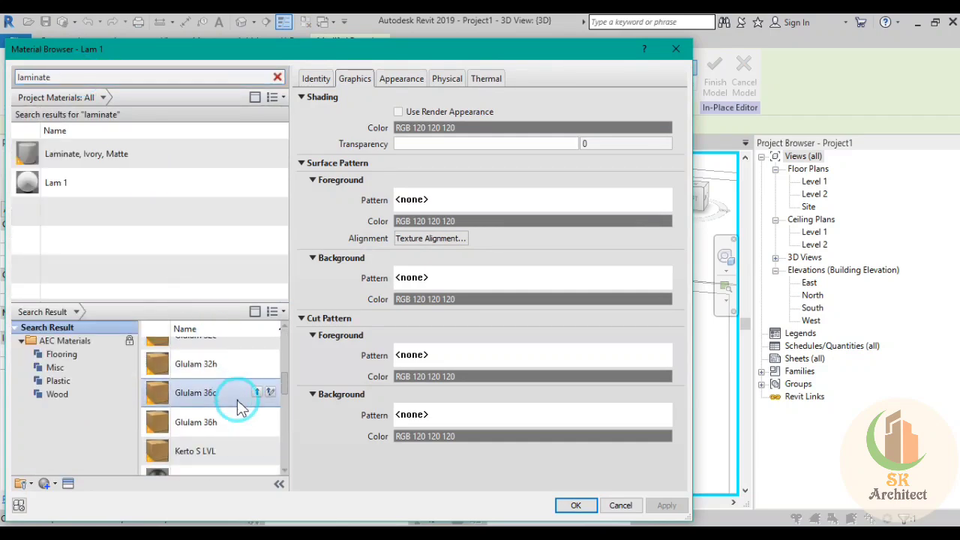
scroll(240, 420, down, 3)
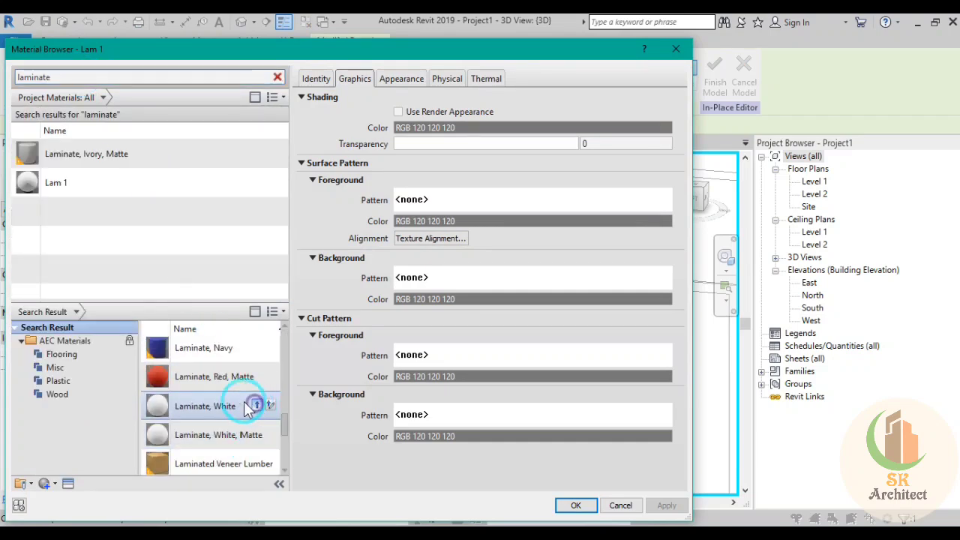
click(256, 405)
right_click(98, 171)
click(109, 213)
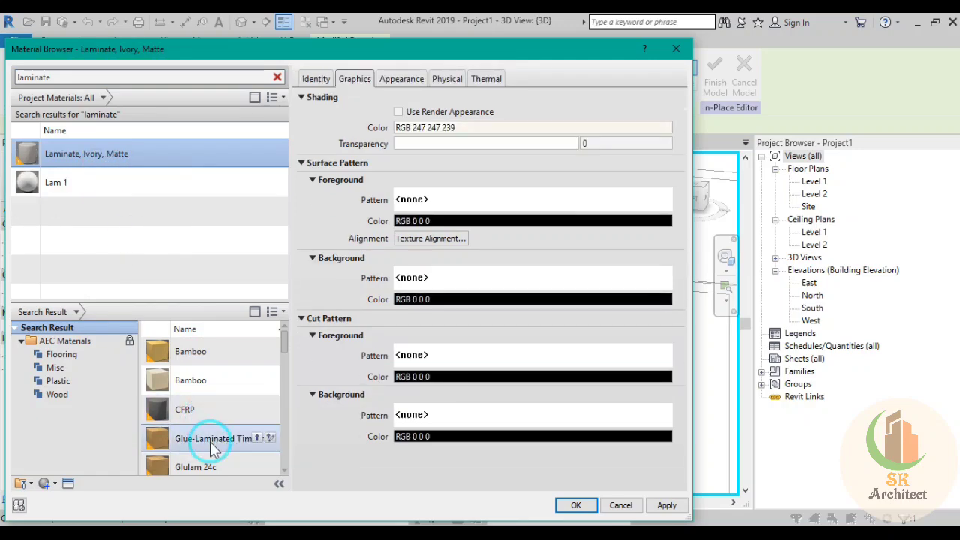
Re-add Laminate, White, name the copy Lam 2, and show its appearance settings
scroll(193, 438, down, 2)
scroll(206, 447, down, 3)
scroll(211, 447, down, 3)
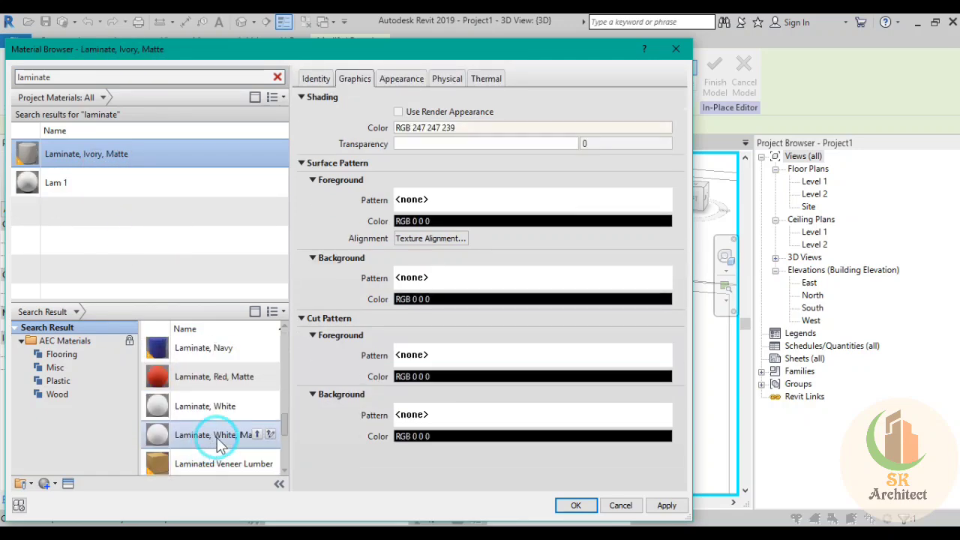
click(257, 405)
right_click(101, 154)
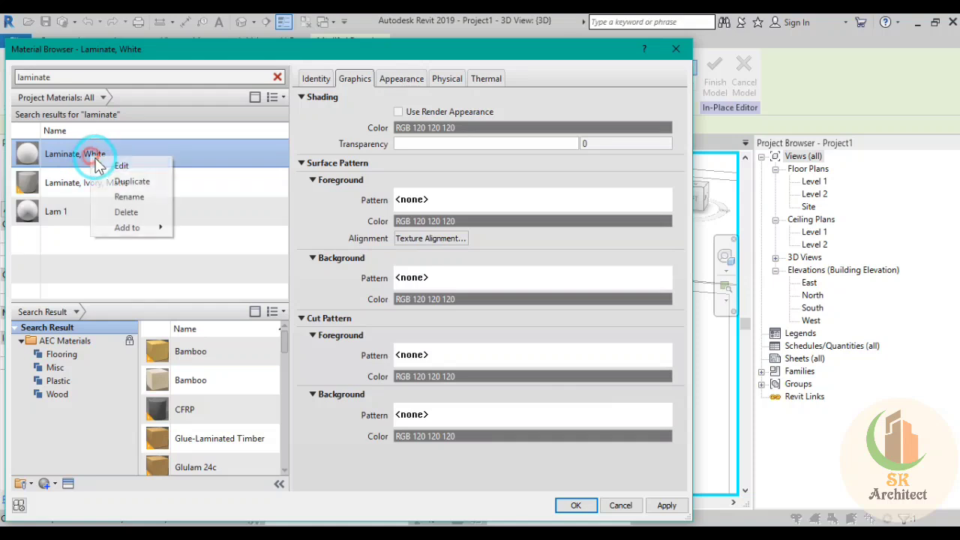
click(114, 197)
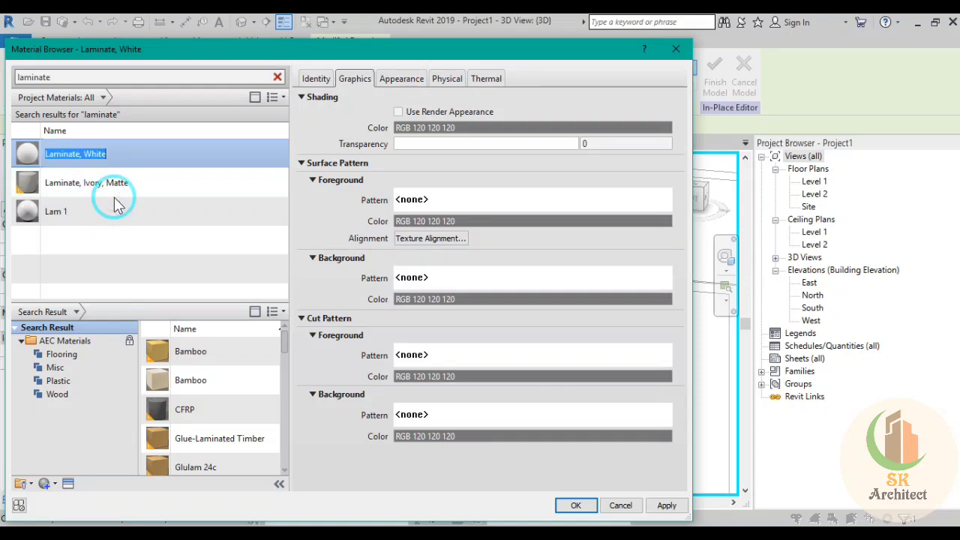
click(165, 154)
text(Lam 2)
key(Return)
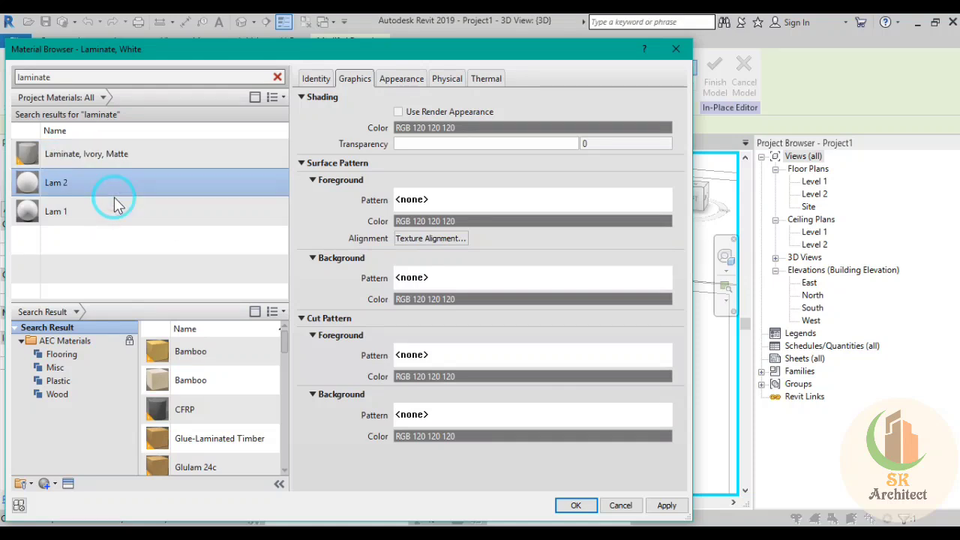
click(403, 79)
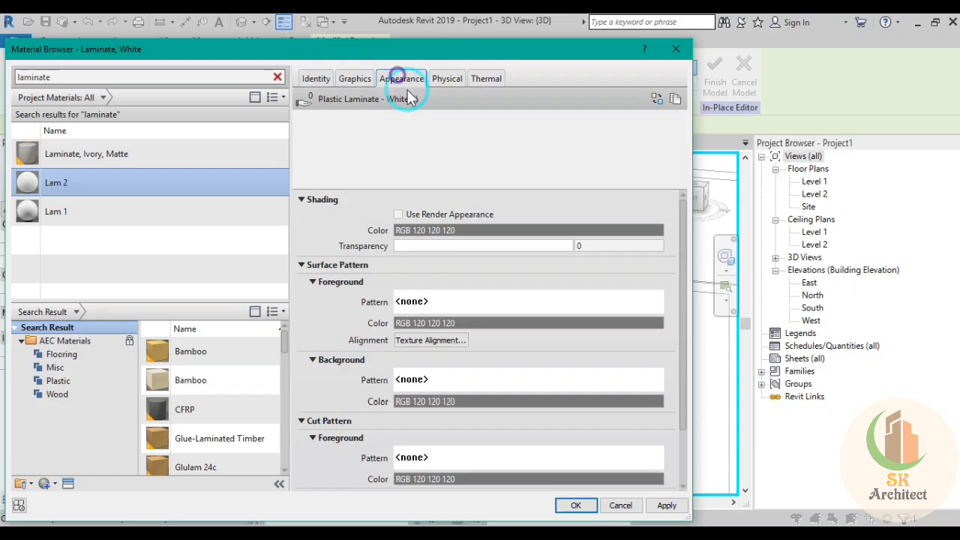
Set Lam 2's colour to pale pink RGB 209-165-165
click(553, 235)
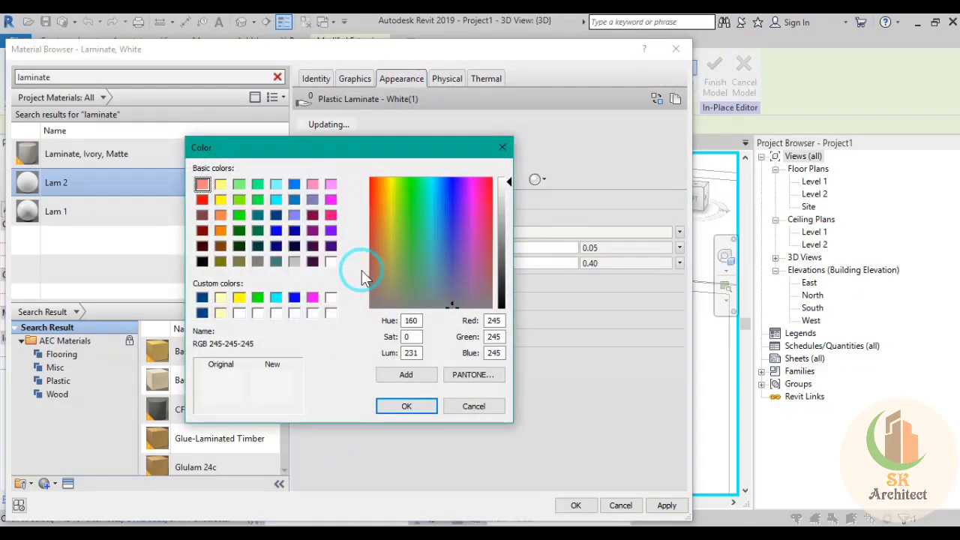
click(311, 198)
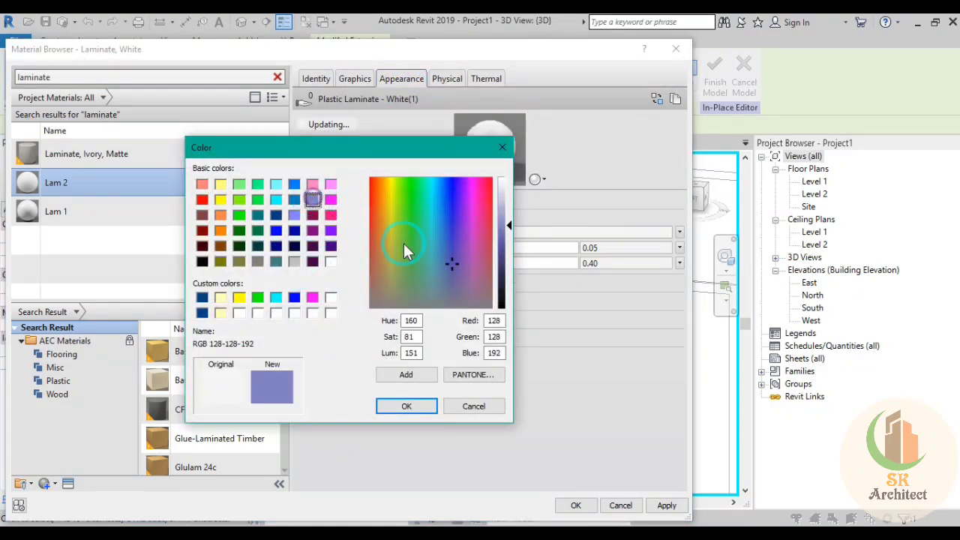
click(202, 183)
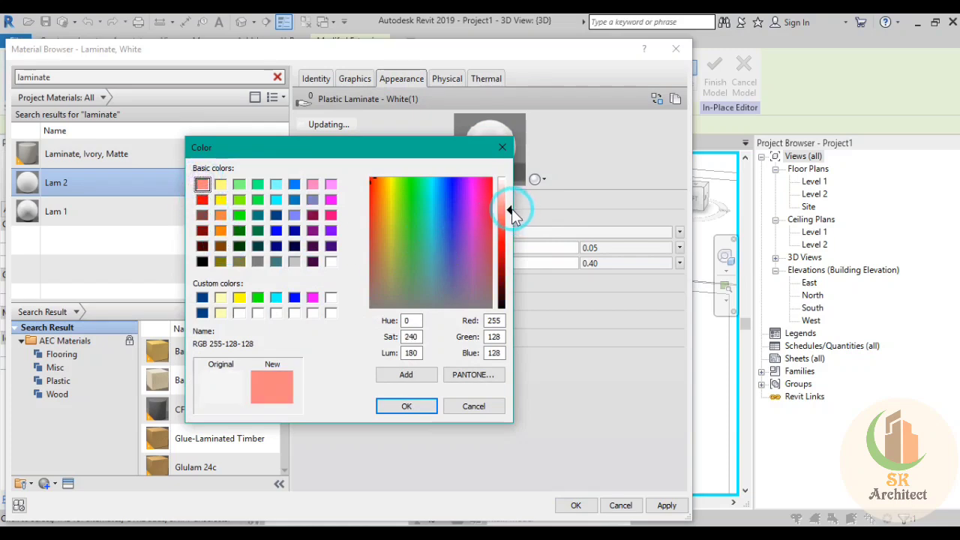
click(203, 215)
drag(507, 259, 507, 212)
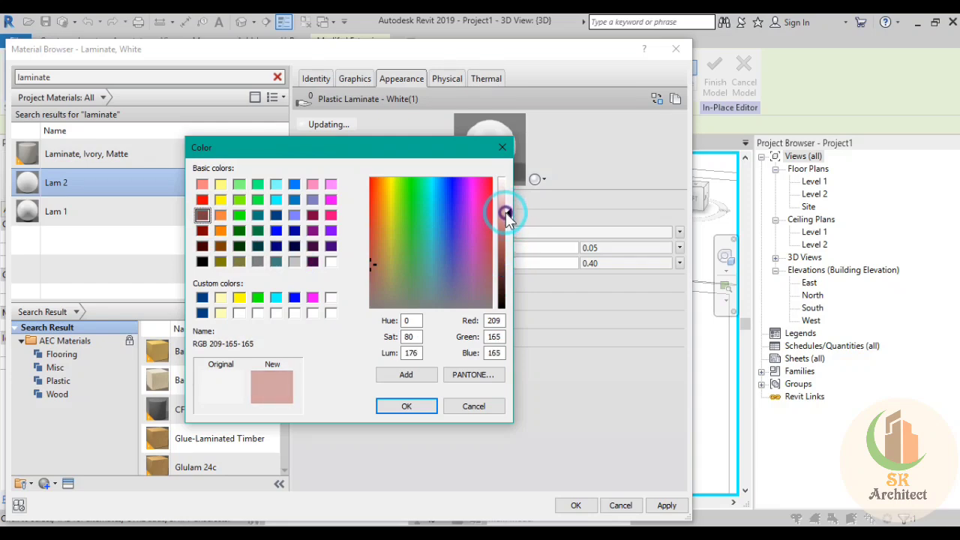
click(403, 406)
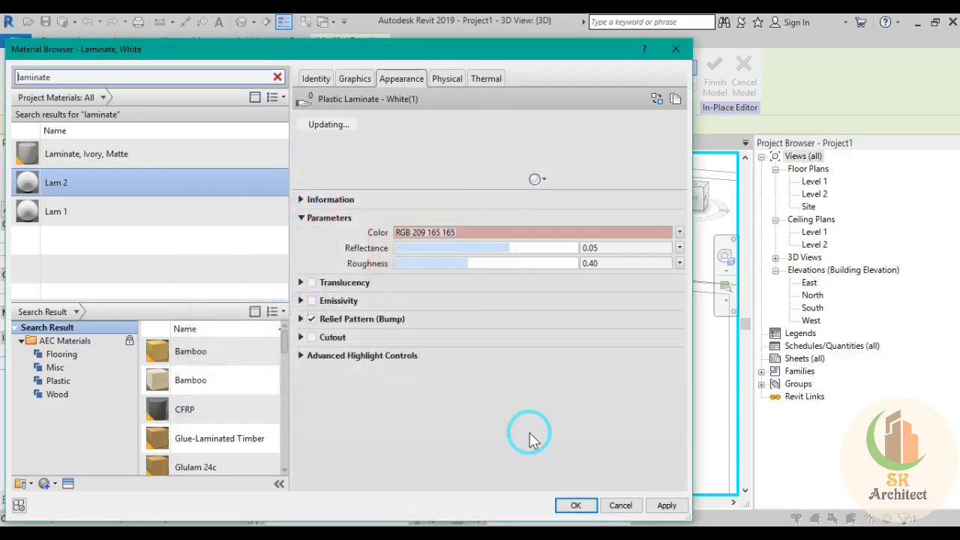
Give Lam 2 roughness 0.06 and reflectance 0.08, turn off Relief Pattern (Bump), and apply it
drag(462, 263, 407, 268)
click(525, 251)
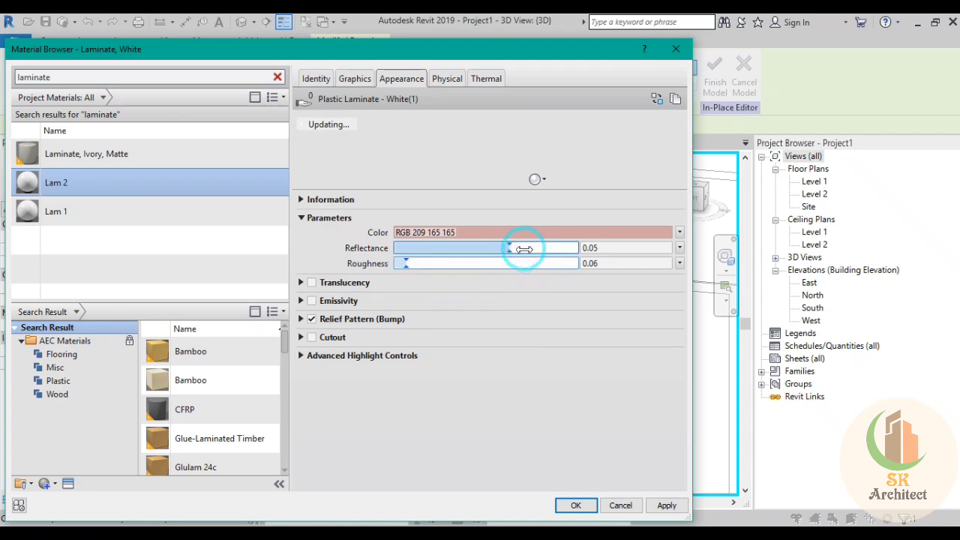
click(666, 505)
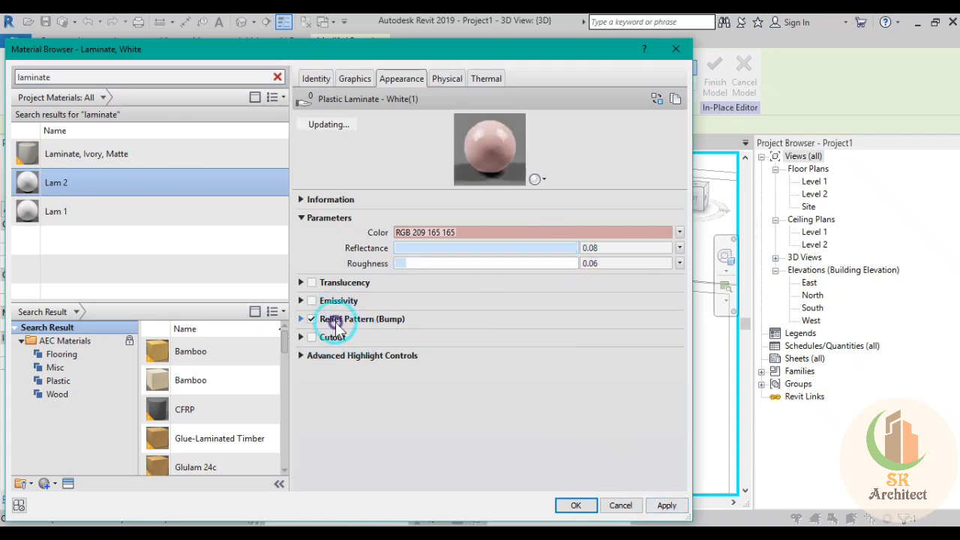
click(314, 321)
click(311, 318)
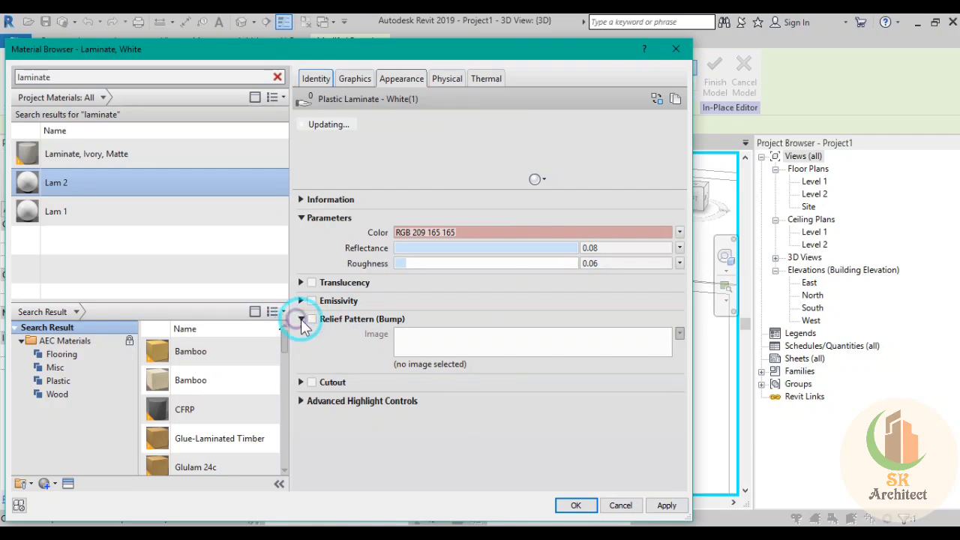
click(300, 318)
click(571, 504)
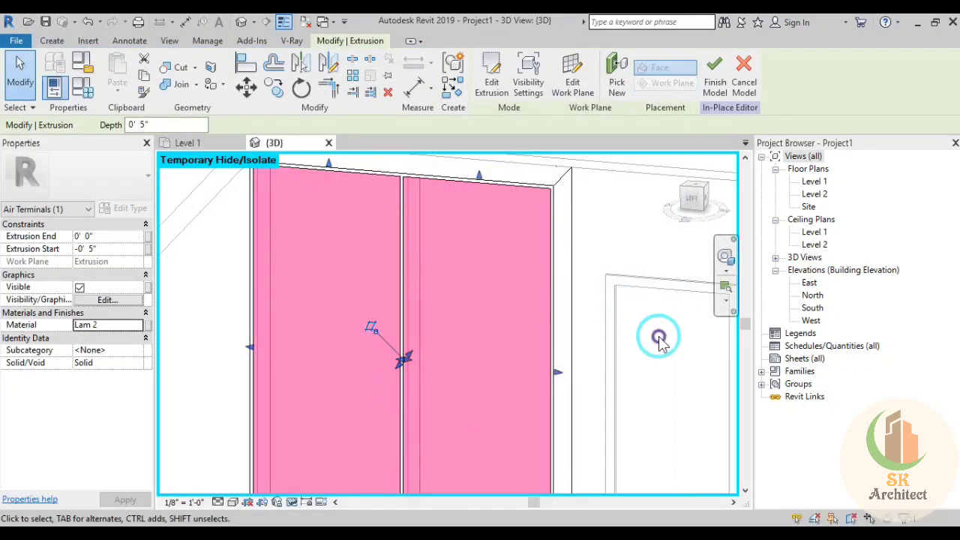
Deselect the panels, show the model in Realistic style, and turn to the ViewCube LEFT view
click(659, 337)
click(232, 502)
click(251, 472)
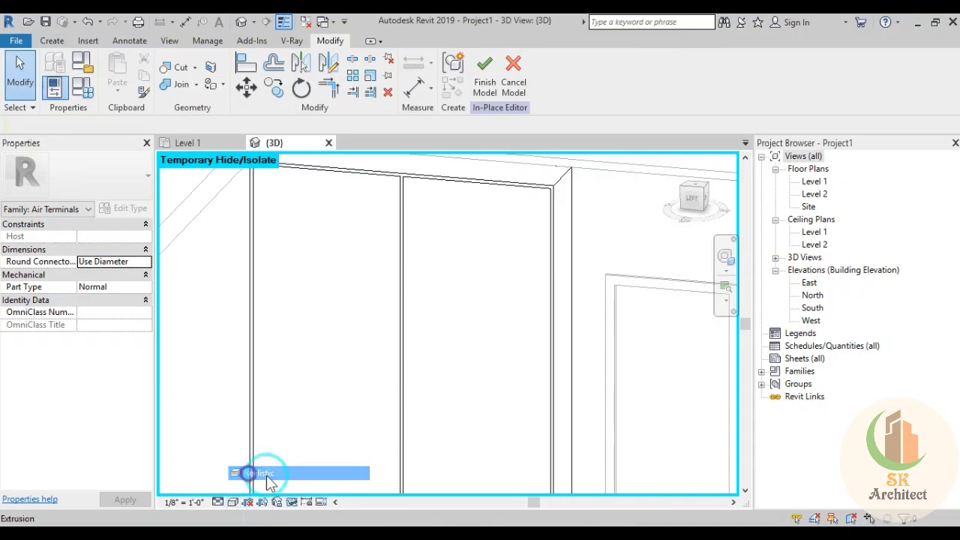
scroll(485, 366, down, 3)
shift+middle_drag(488, 370, 511, 363)
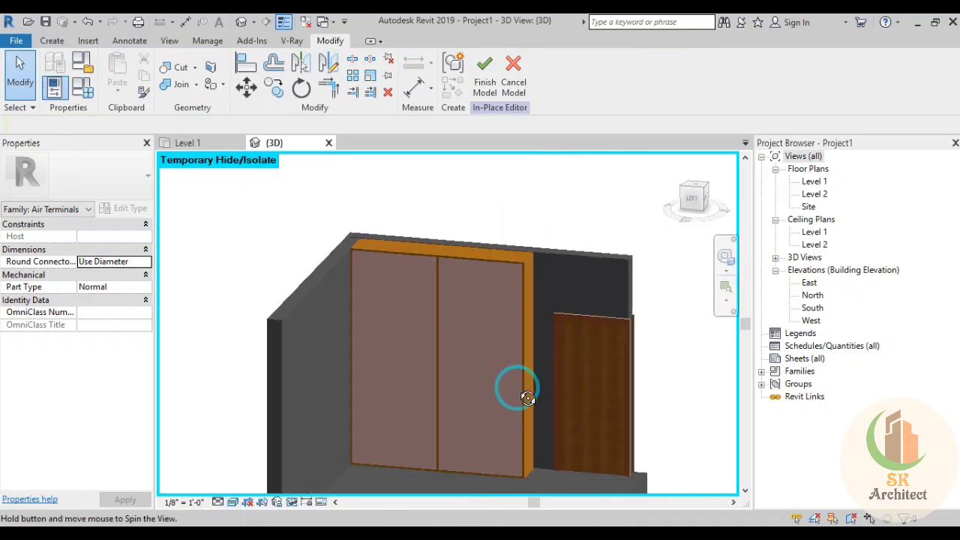
click(693, 194)
Zoom and pan onto the wardrobe panels and switch back to Hidden Line
scroll(467, 306, up, 1)
scroll(471, 327, up, 2)
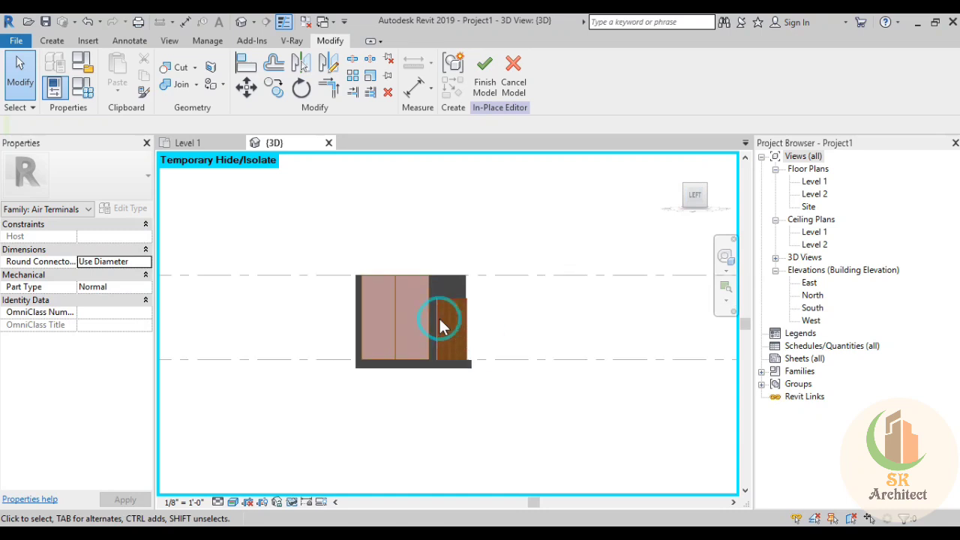
scroll(443, 328, up, 2)
scroll(413, 278, up, 1)
scroll(410, 280, up, 1)
middle_drag(216, 336, 302, 336)
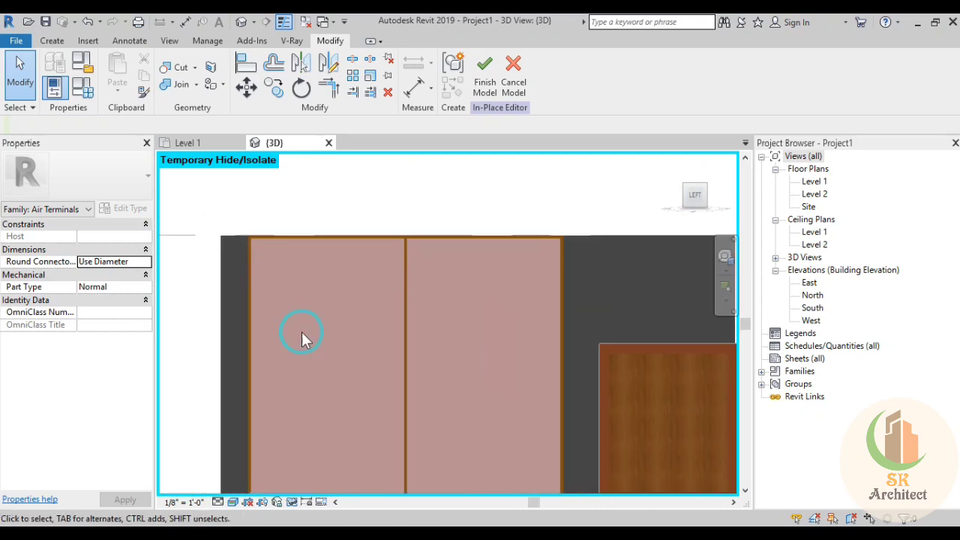
click(232, 502)
click(252, 431)
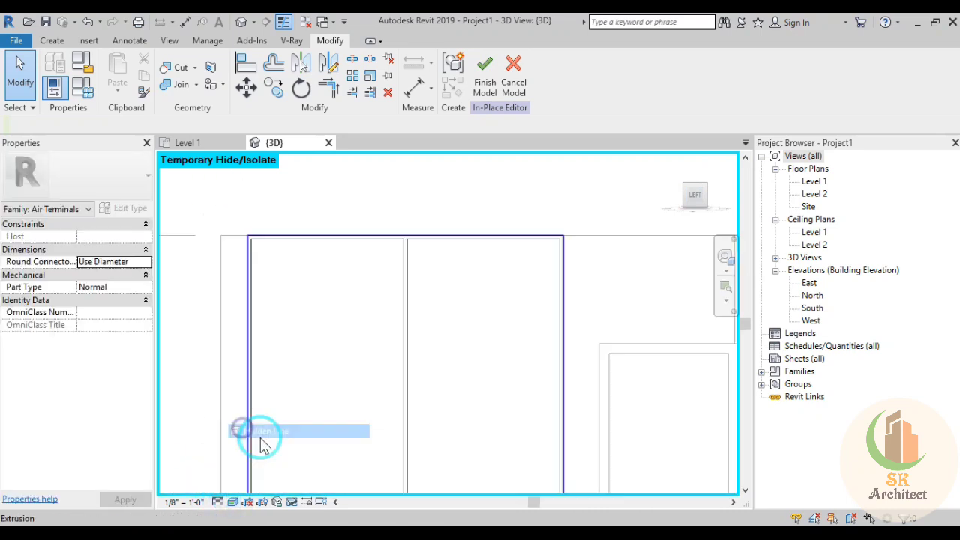
Start a new extrusion and sketch a rectangle over the upper-left panel area
click(53, 45)
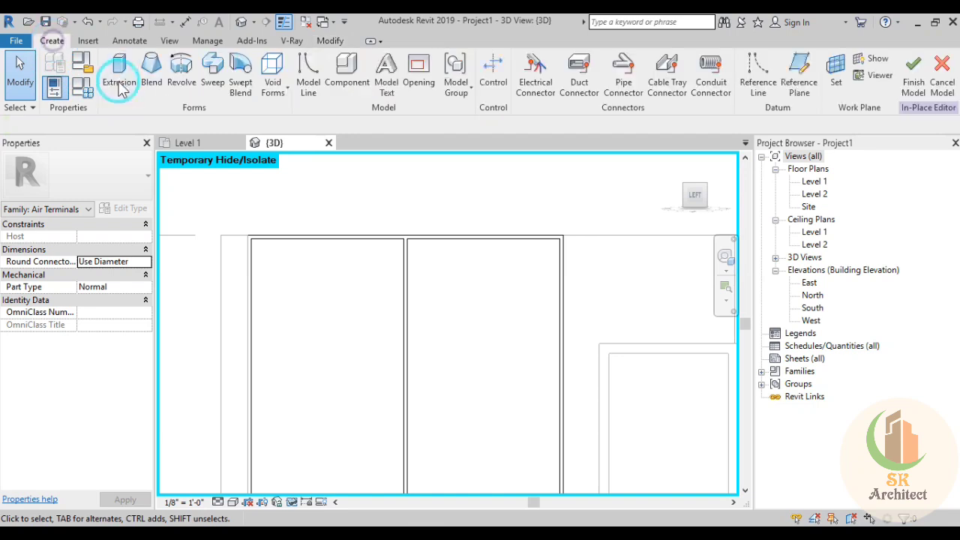
click(118, 71)
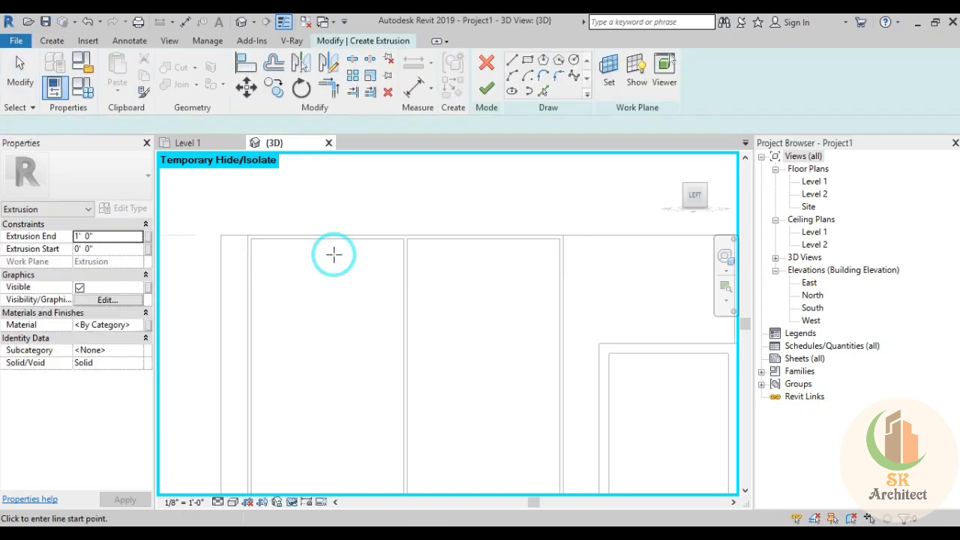
click(535, 64)
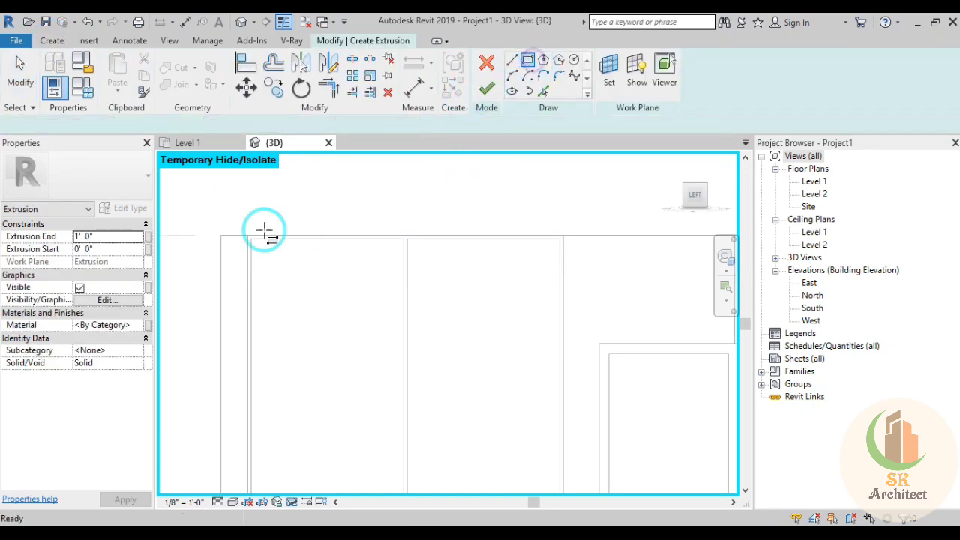
click(255, 244)
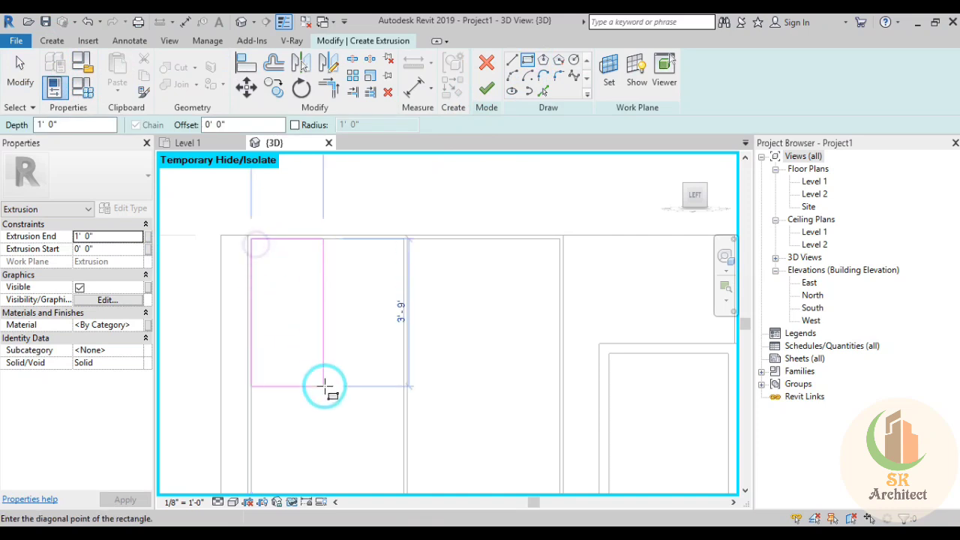
scroll(321, 385, down, 3)
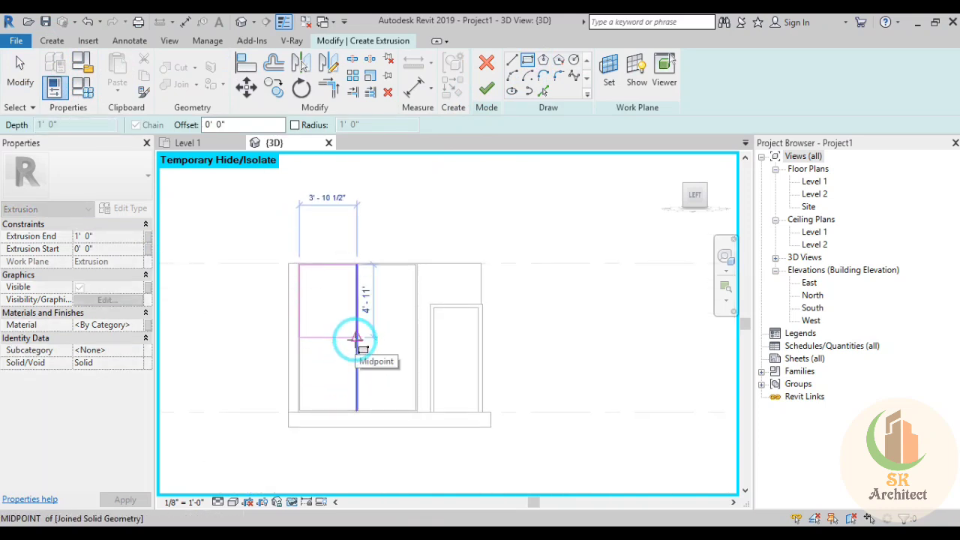
click(355, 339)
scroll(417, 314, up, 2)
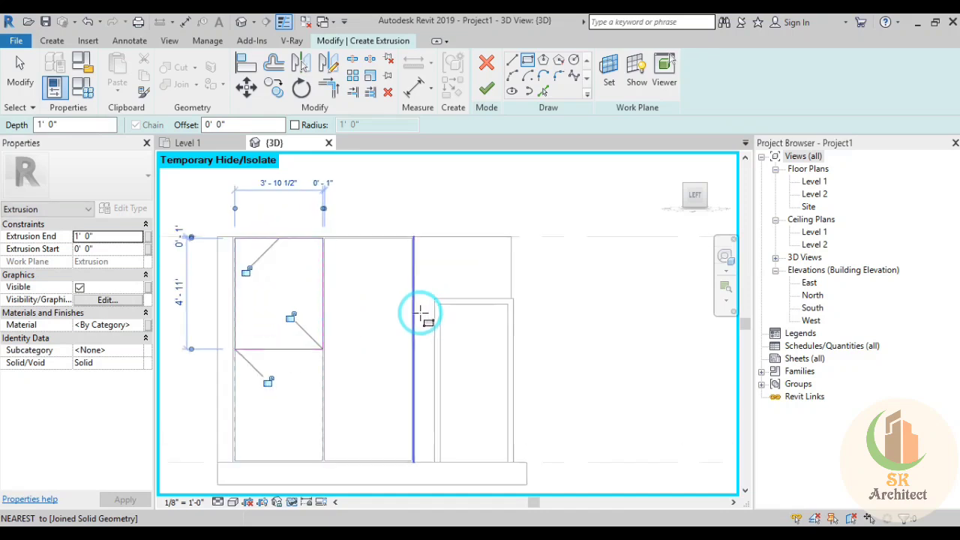
key(Escape)
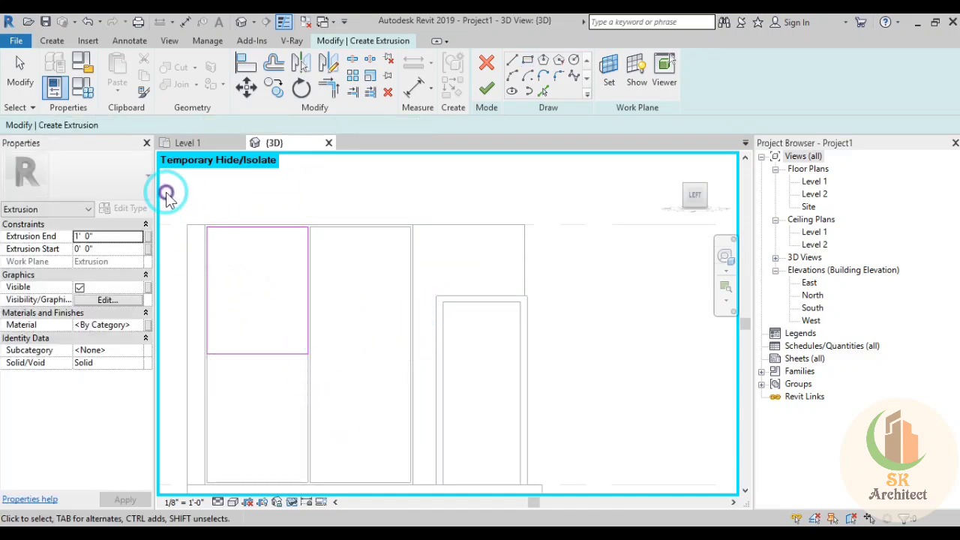
Mirror a copy of the rectangle onto the adjacent panel with Mirror - Draw Axis
drag(190, 200, 356, 413)
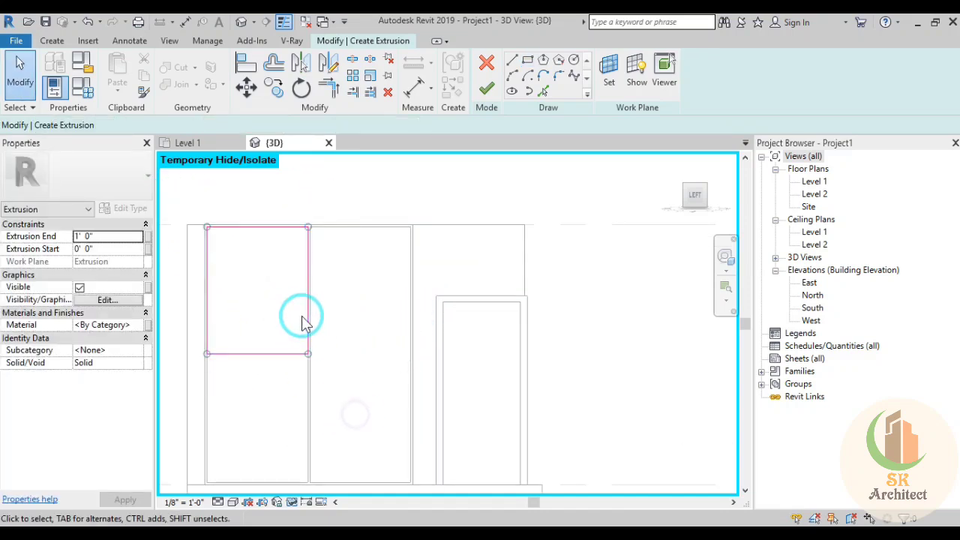
scroll(284, 218, up, 3)
scroll(343, 274, up, 2)
scroll(332, 262, up, 2)
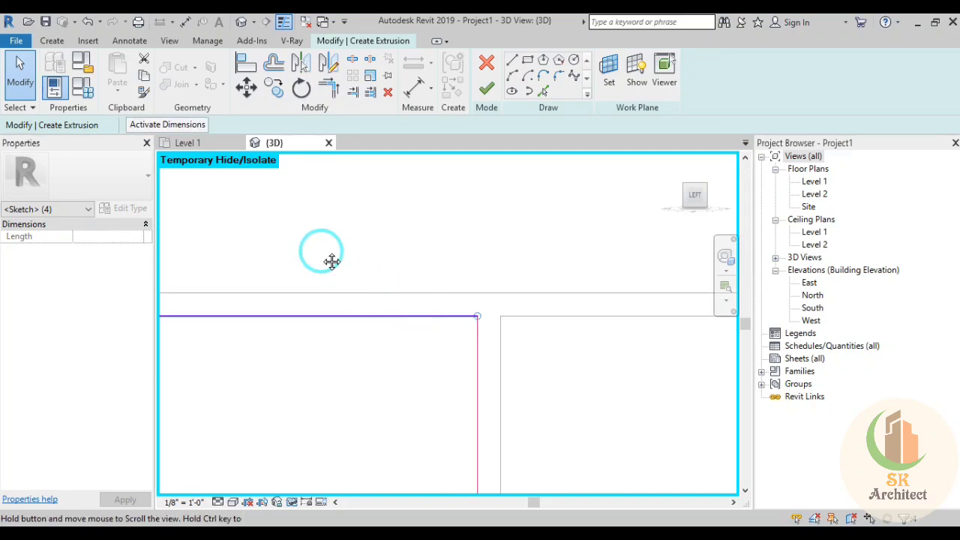
click(330, 66)
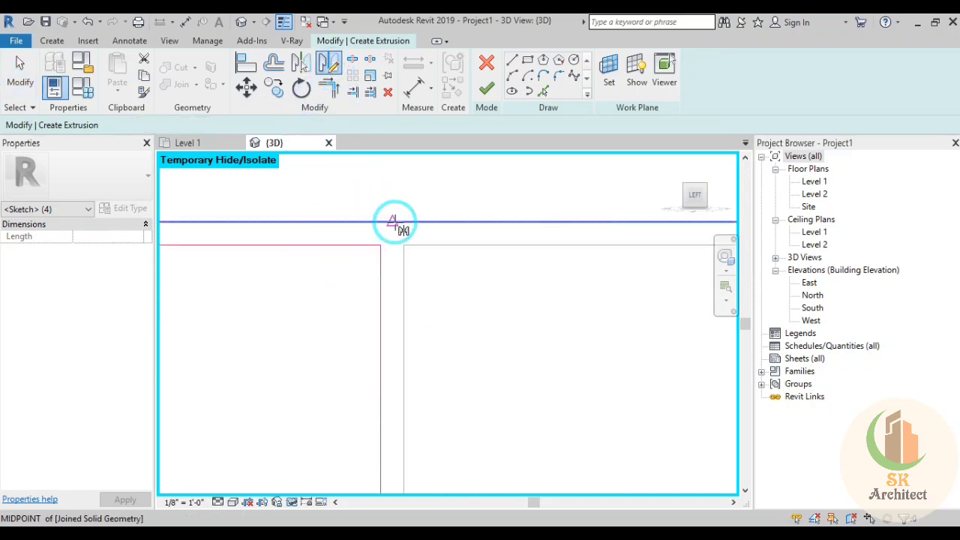
click(393, 238)
click(442, 303)
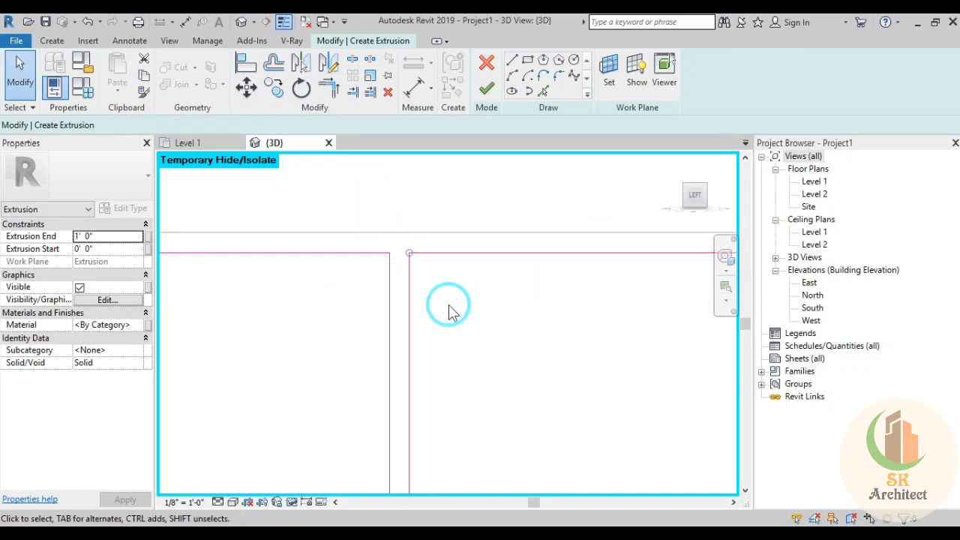
scroll(450, 338, down, 3)
middle_drag(451, 373, 420, 266)
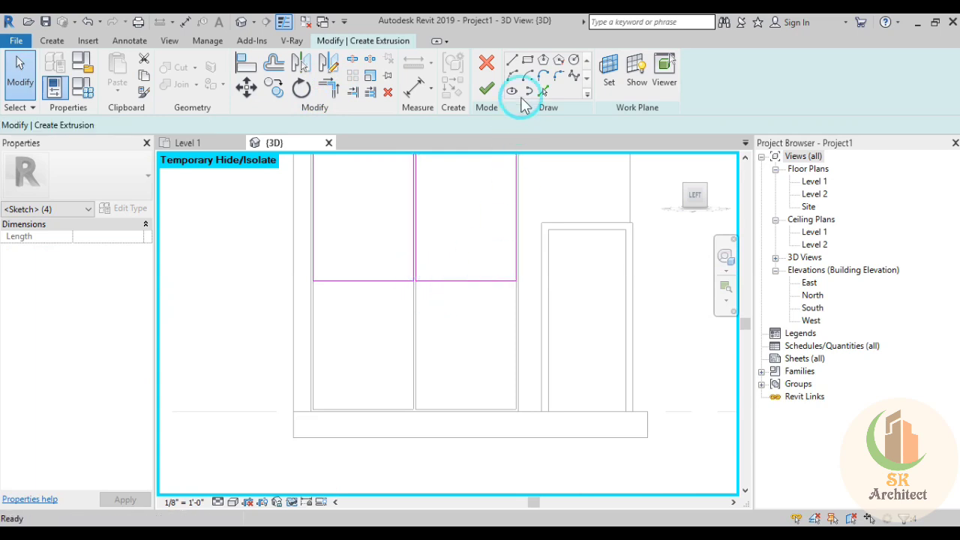
Sketch a lower panel rectangle along the wardrobe's base
click(528, 60)
scroll(309, 417, up, 3)
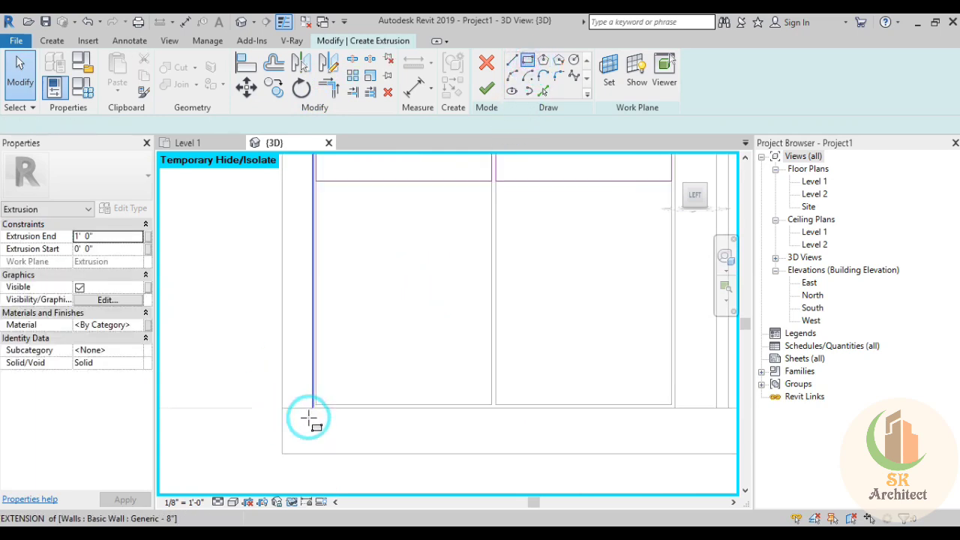
click(320, 399)
middle_drag(521, 257, 487, 345)
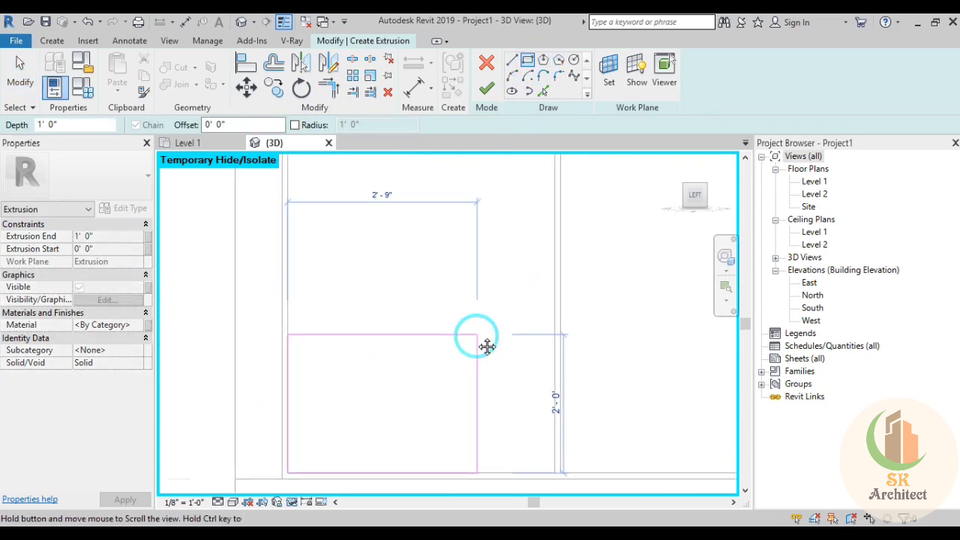
scroll(487, 346, down, 2)
scroll(480, 337, down, 1)
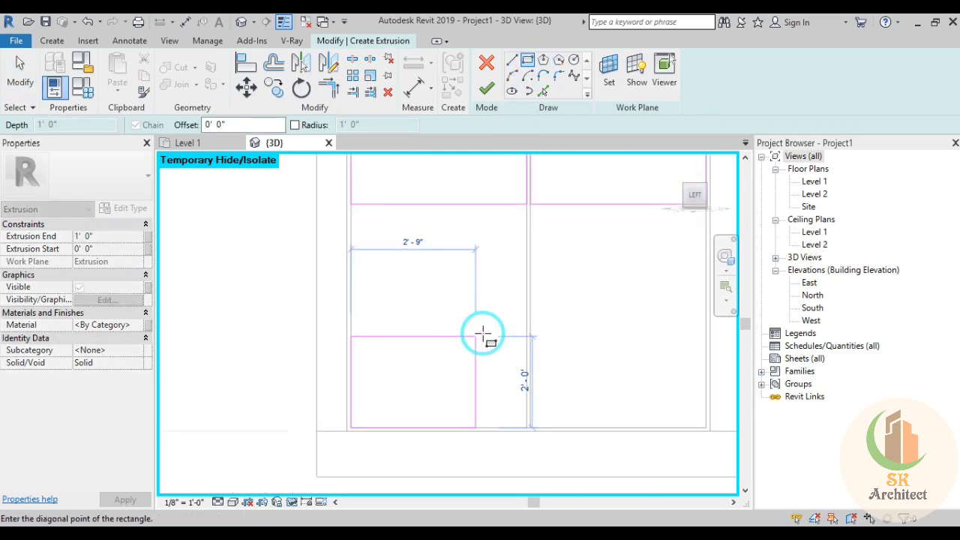
click(524, 327)
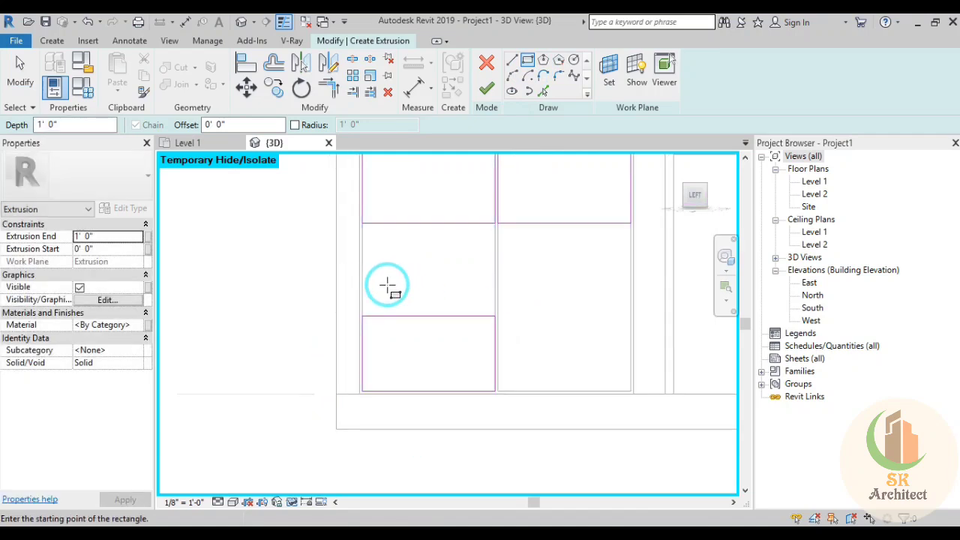
key(Escape)
key(Escape)
Mirror a copy of the lower rectangle with DM and finish the panel extrusion
drag(571, 444, 230, 267)
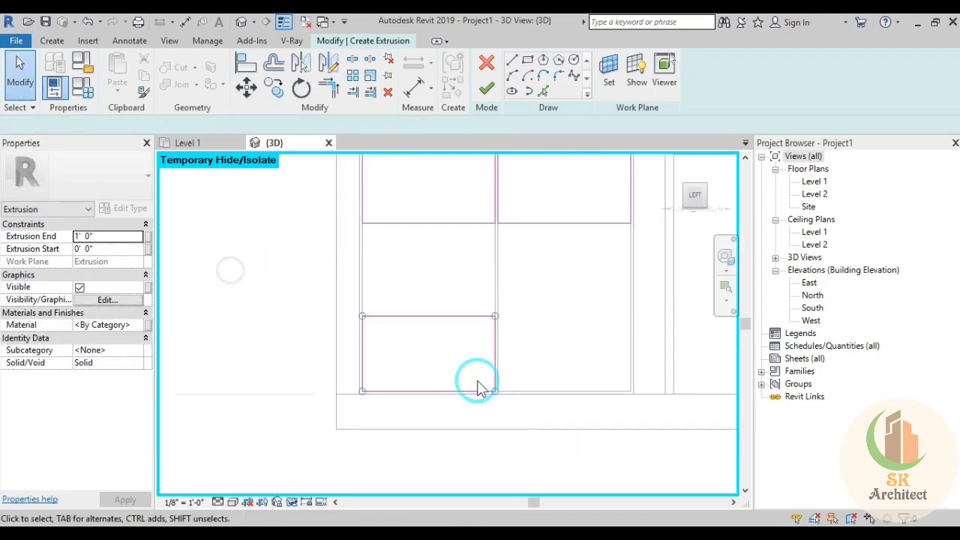
scroll(514, 405, up, 3)
scroll(514, 405, up, 2)
key(d)
key(m)
scroll(465, 390, up, 2)
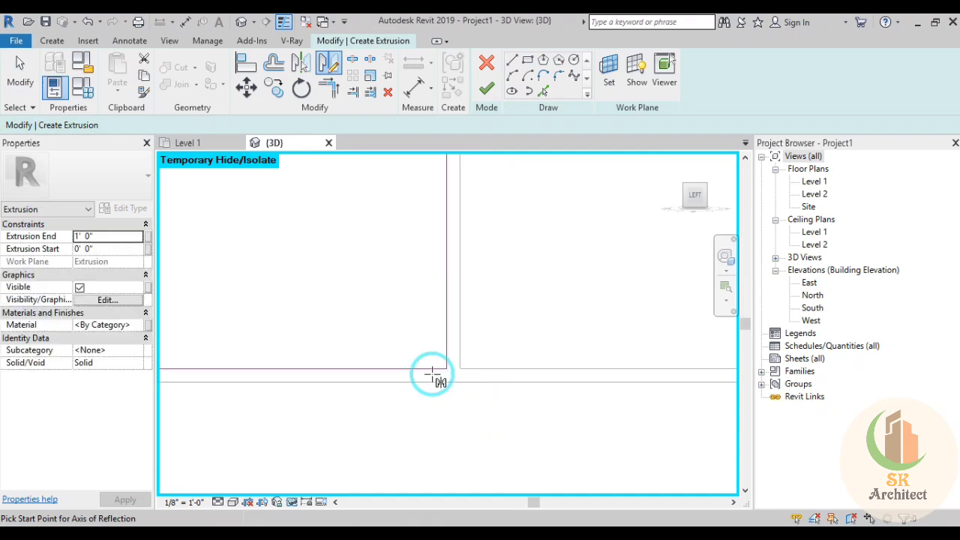
click(440, 375)
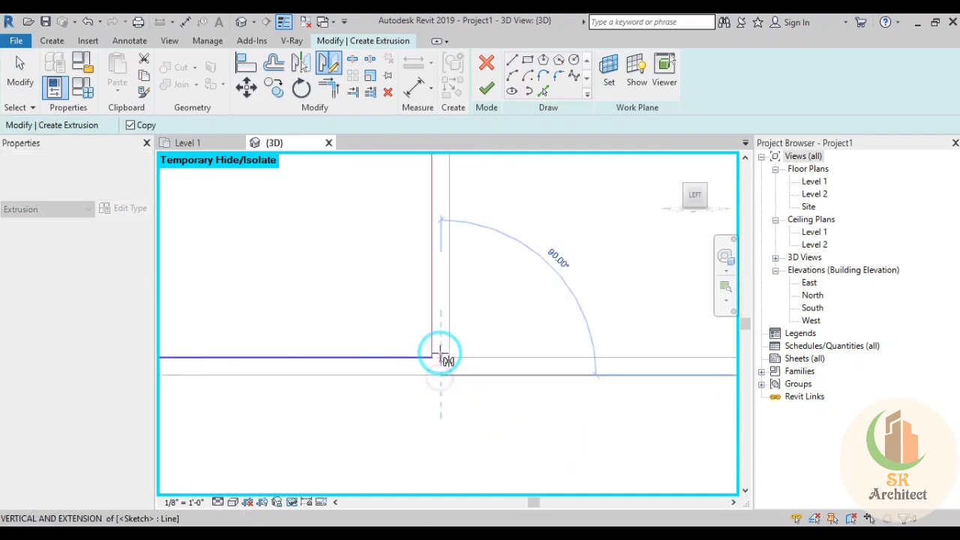
click(472, 408)
scroll(472, 412, down, 2)
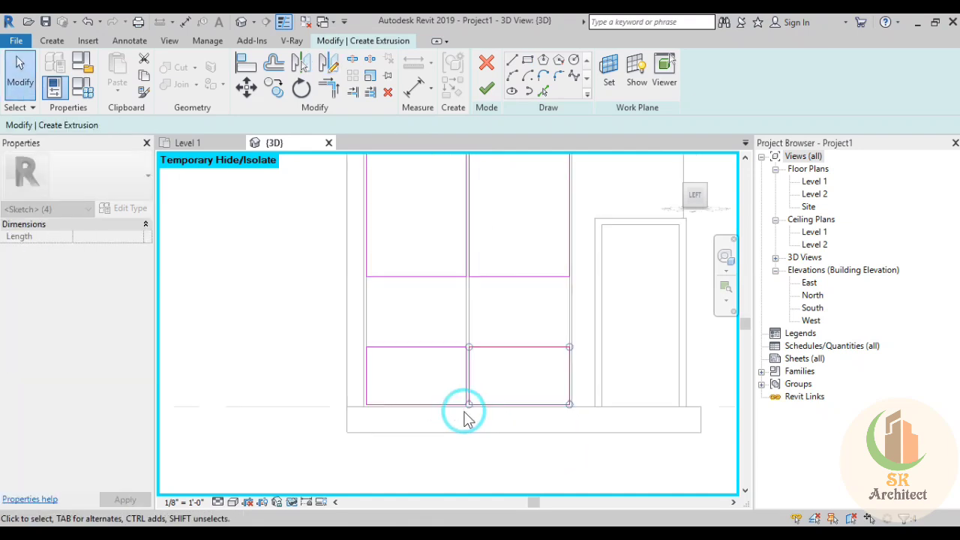
scroll(472, 413, down, 1)
click(486, 96)
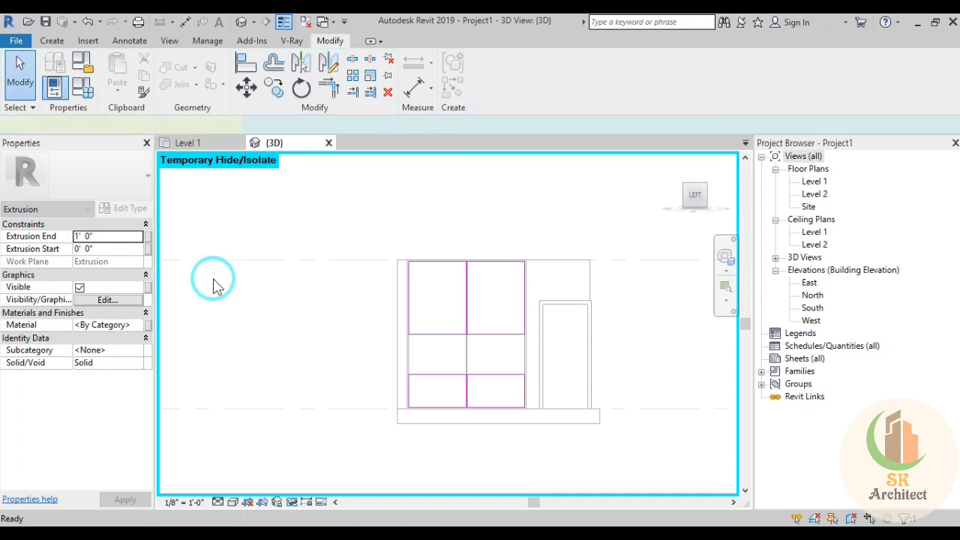
Set the top and bottom panel extrusion's Extrusion End to 0' 0 1/2" and assign Lam 2
click(118, 237)
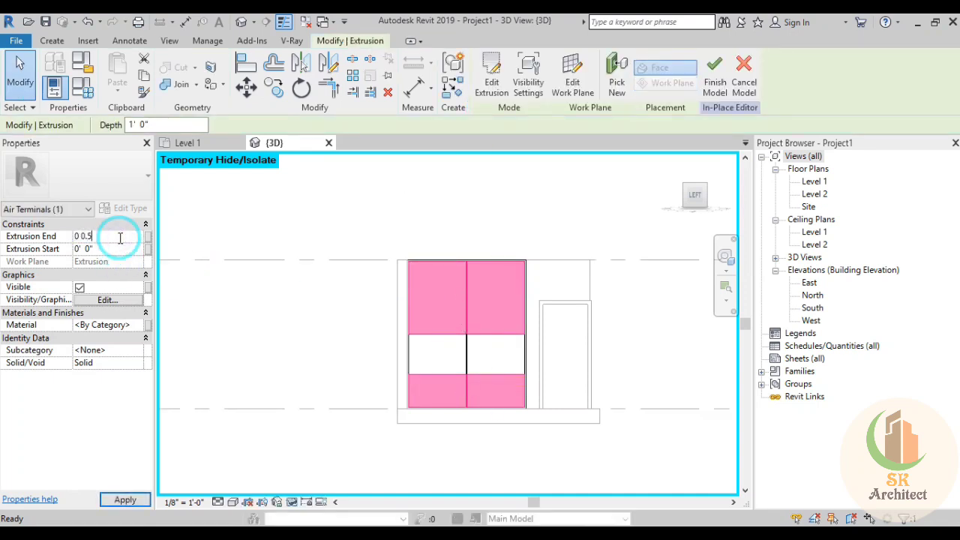
click(201, 298)
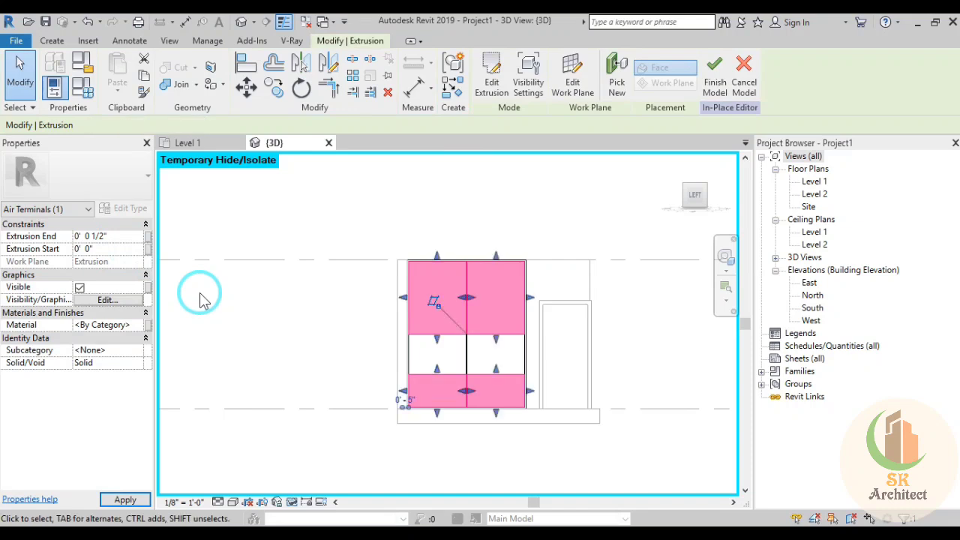
click(140, 324)
click(253, 330)
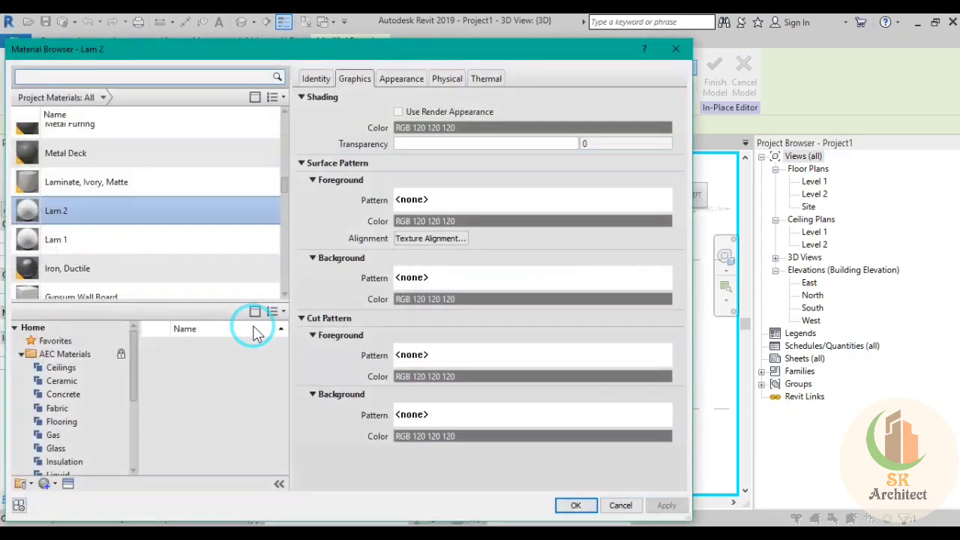
click(575, 505)
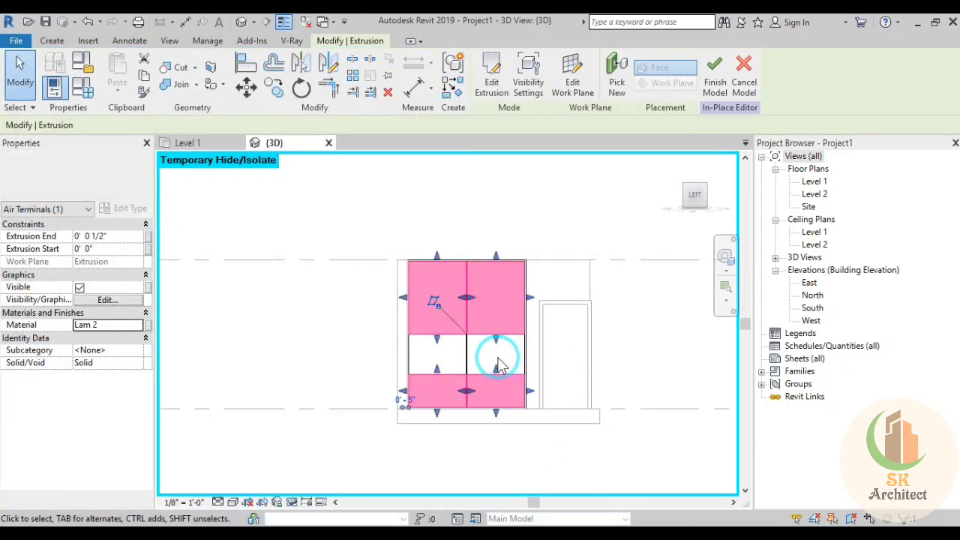
key(Escape)
For the middle panel band's material, add the Laminate, White material and rename it Lam 3
click(514, 353)
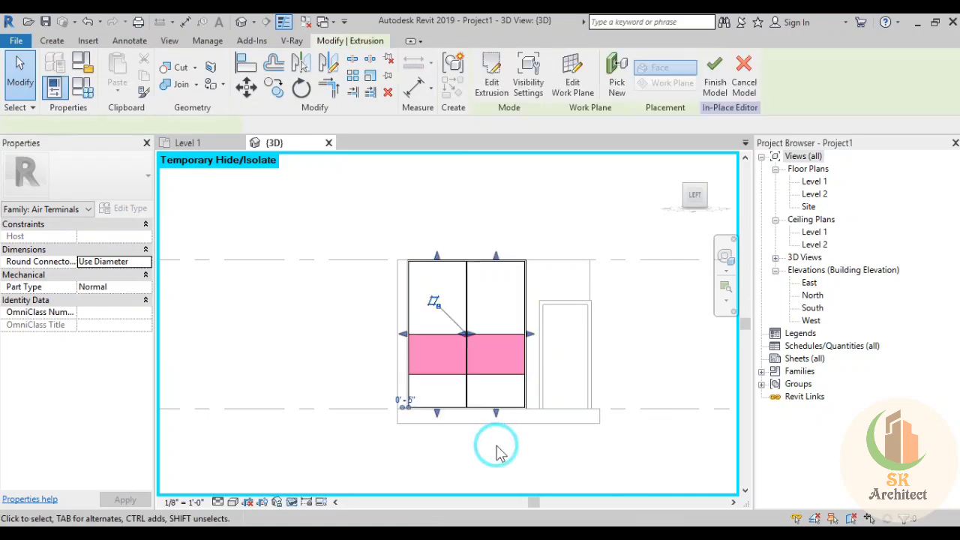
scroll(497, 450, up, 2)
click(124, 327)
text(laminate)
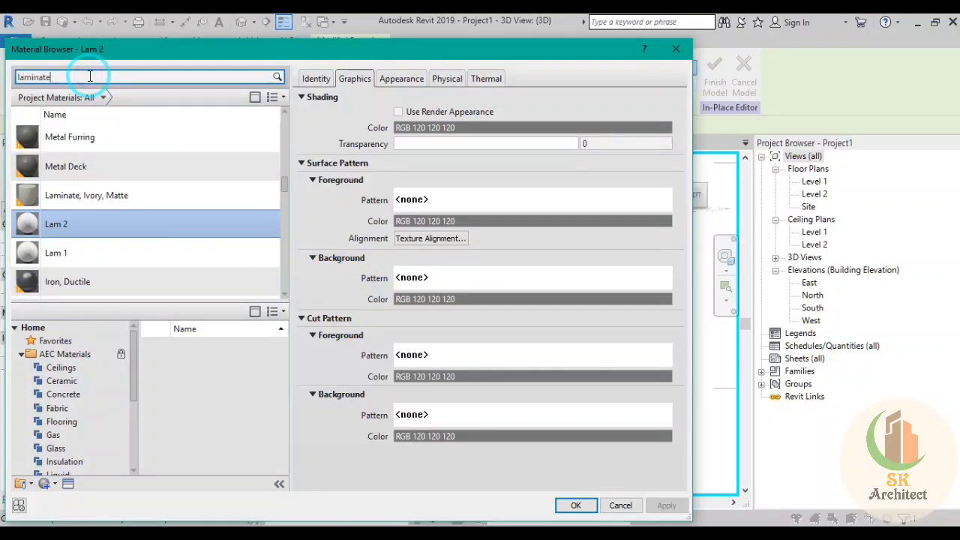
scroll(248, 450, down, 3)
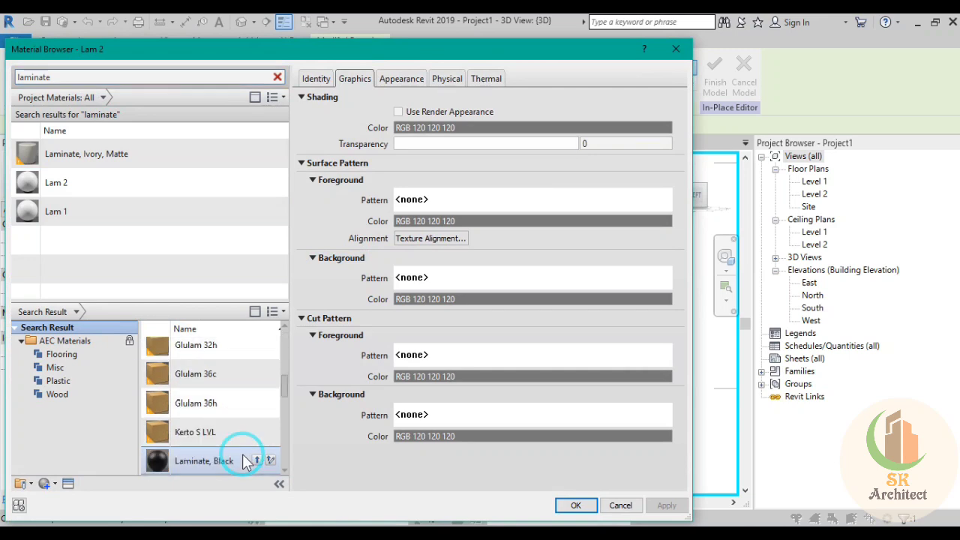
scroll(247, 457, down, 5)
scroll(248, 457, up, 3)
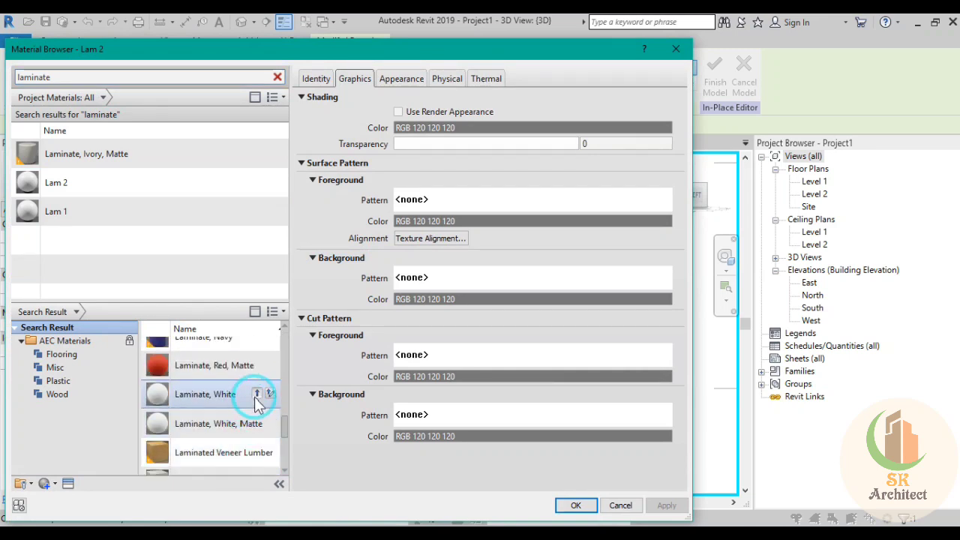
right_click(53, 154)
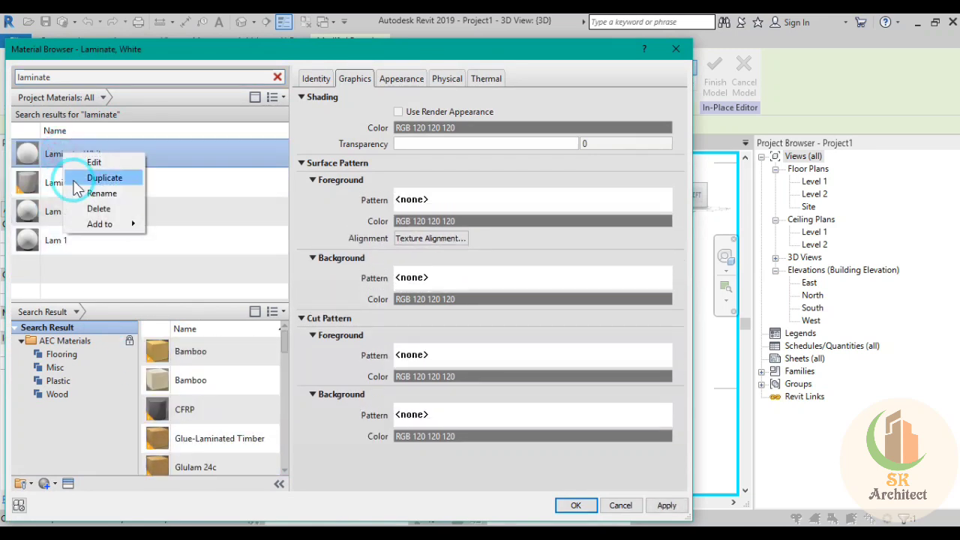
click(102, 194)
text(Lam 3)
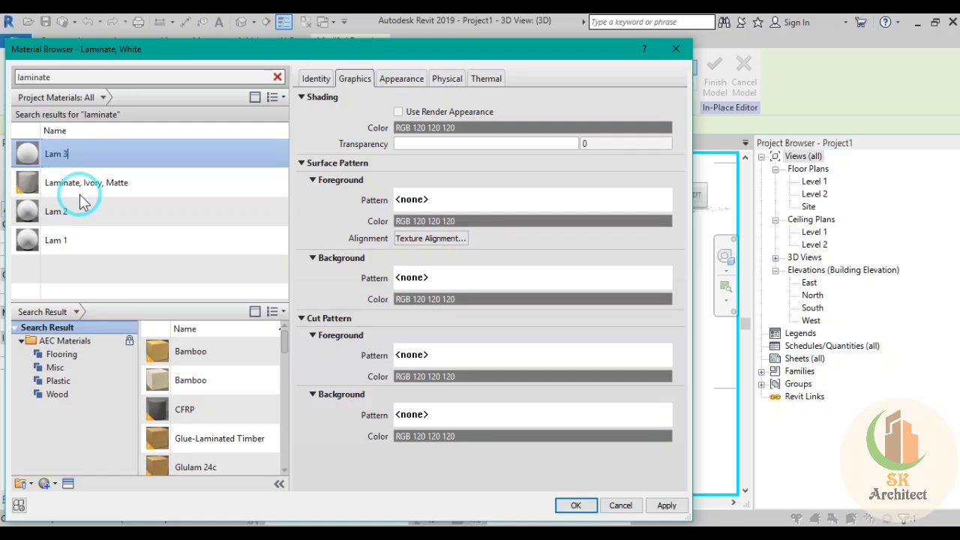
click(83, 201)
Give Lam 3 roughness 0.06, higher reflectance and no bump, and apply it to the band
click(411, 90)
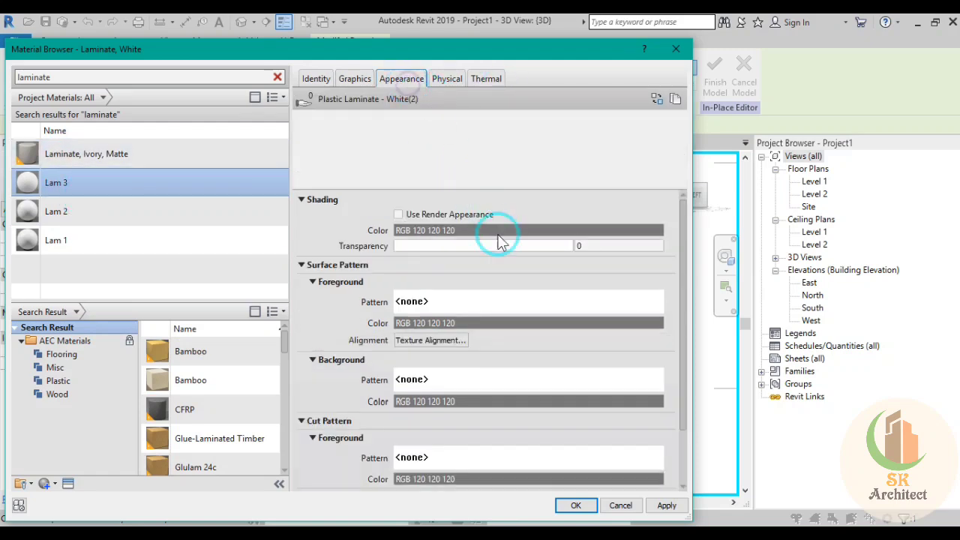
click(492, 232)
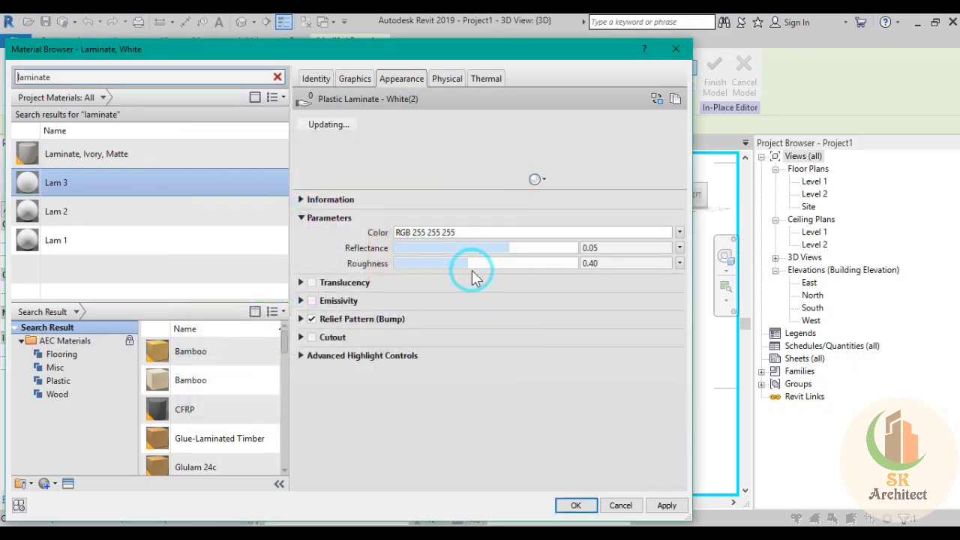
drag(468, 263, 422, 263)
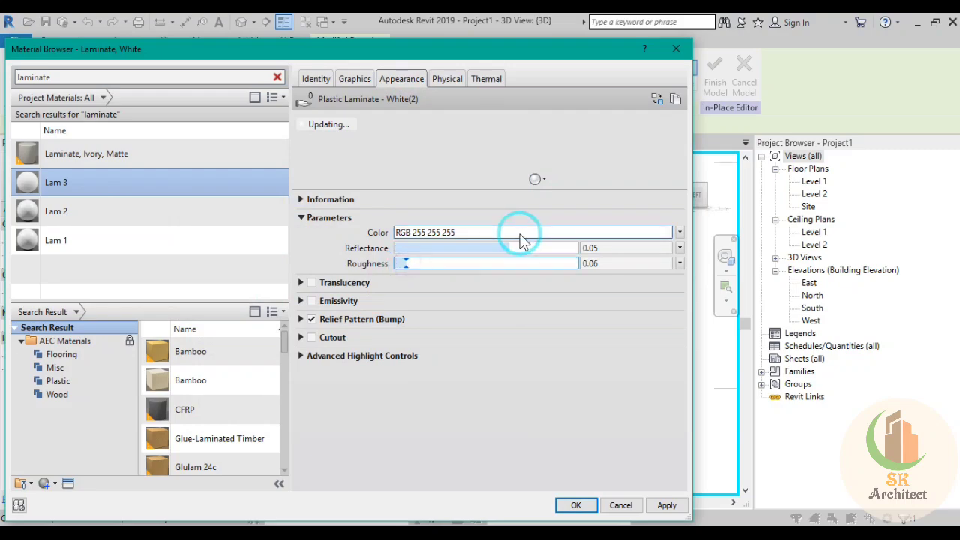
drag(510, 248, 592, 257)
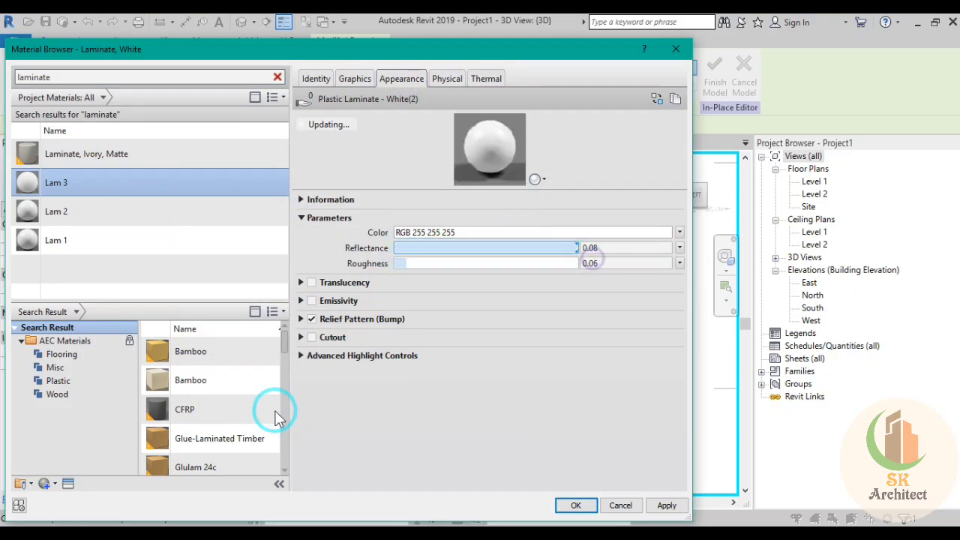
click(314, 321)
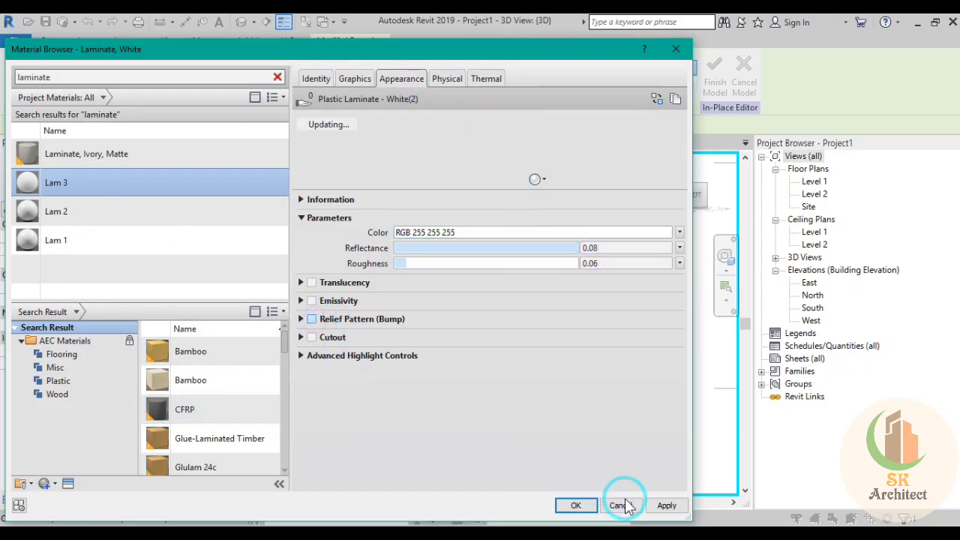
click(574, 506)
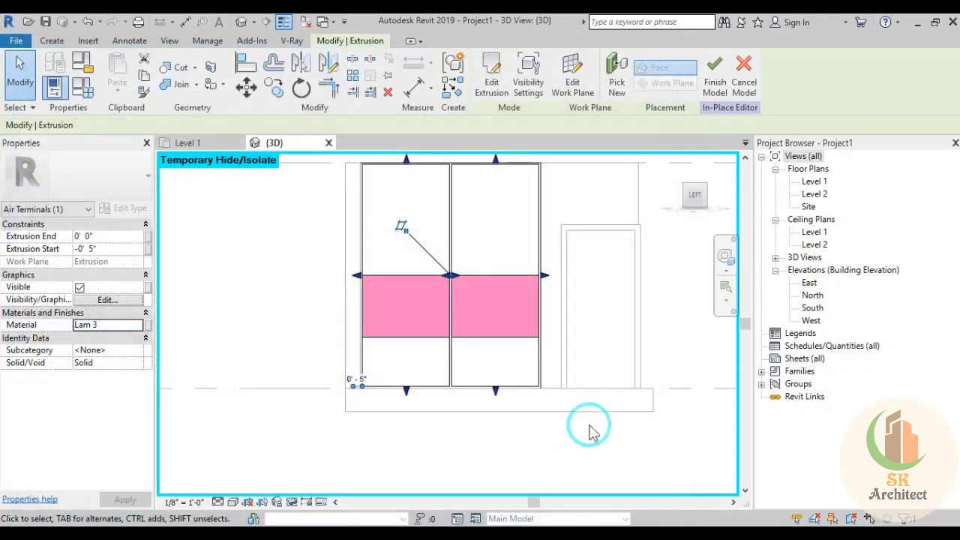
Switch the 3D view to the Realistic visual style to check the laminate finishes
click(589, 442)
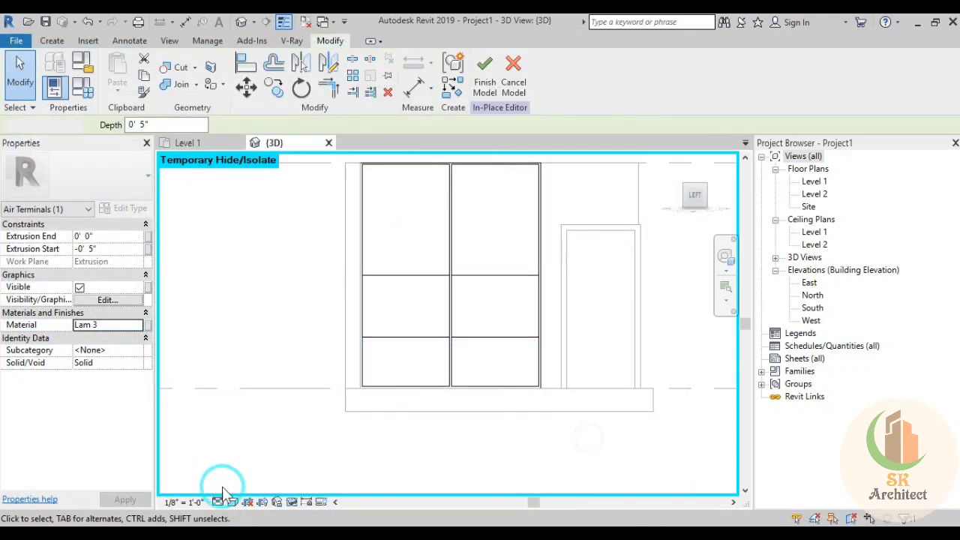
click(292, 501)
click(306, 471)
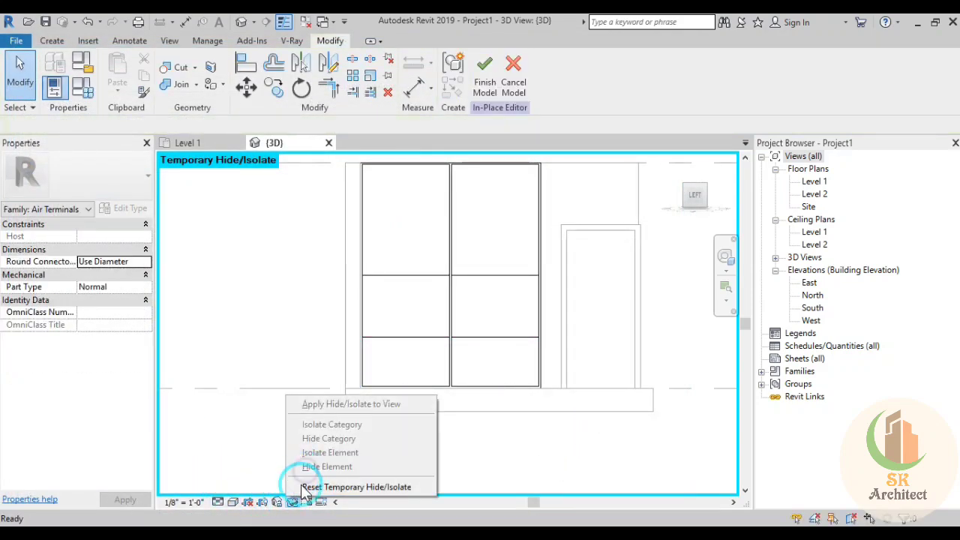
click(233, 502)
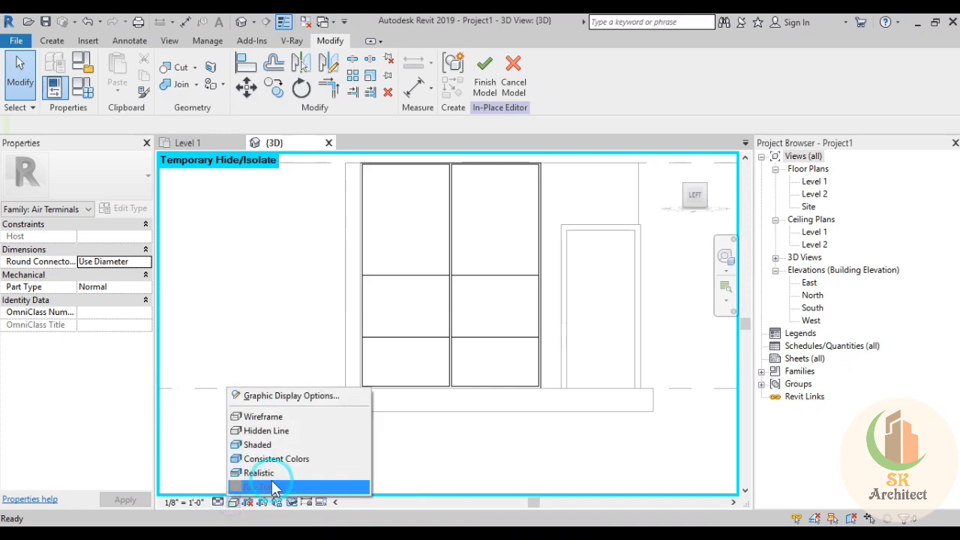
click(248, 473)
Orbit to an angled overall view of the room and set the Hidden Line visual style
scroll(575, 284, up, 3)
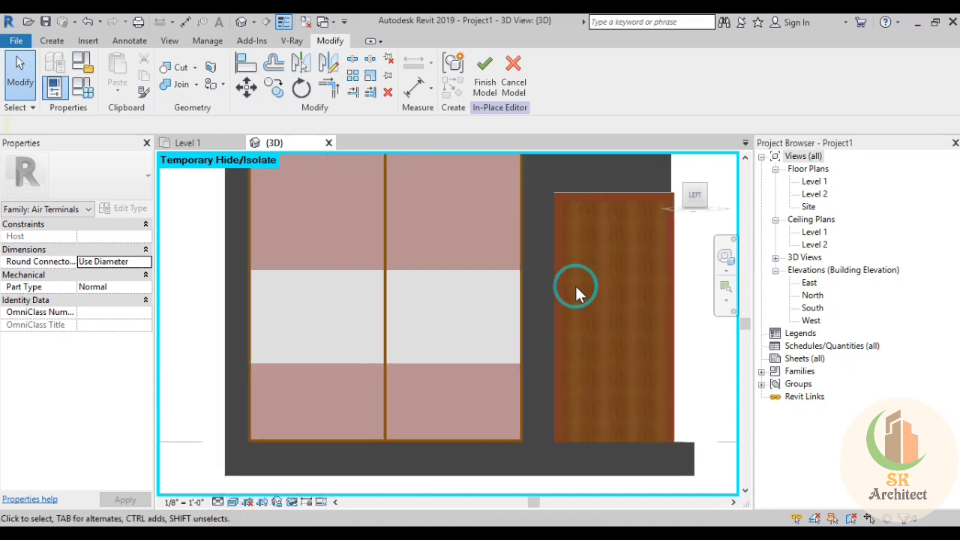
mouse_move(568, 306)
shift+middle_down()
mouse_move(497, 436)
mouse_move(480, 450)
mouse_move(553, 385)
shift+middle_up()
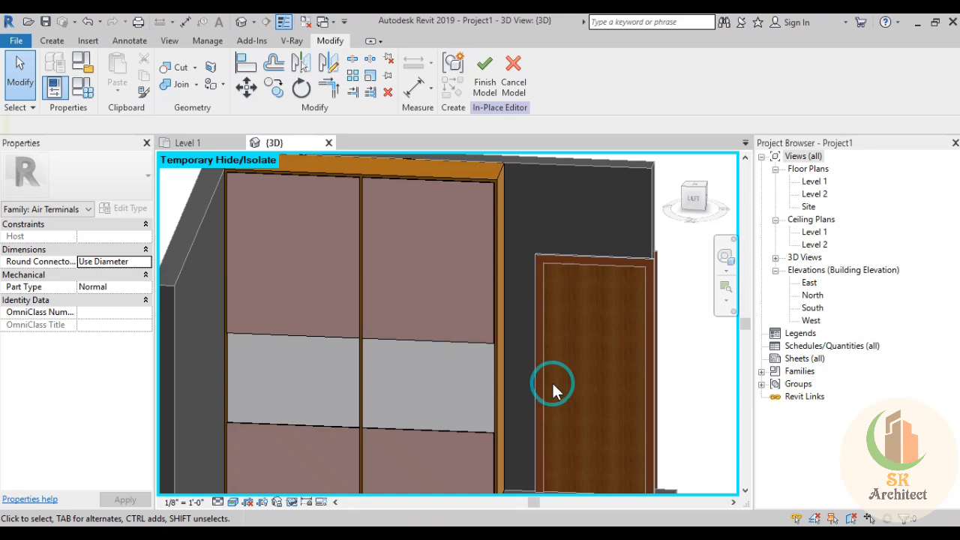
scroll(553, 382, down, 5)
mouse_move(552, 380)
shift+middle_down()
mouse_move(560, 388)
mouse_move(475, 399)
mouse_move(525, 321)
mouse_move(251, 520)
shift+middle_up()
click(232, 507)
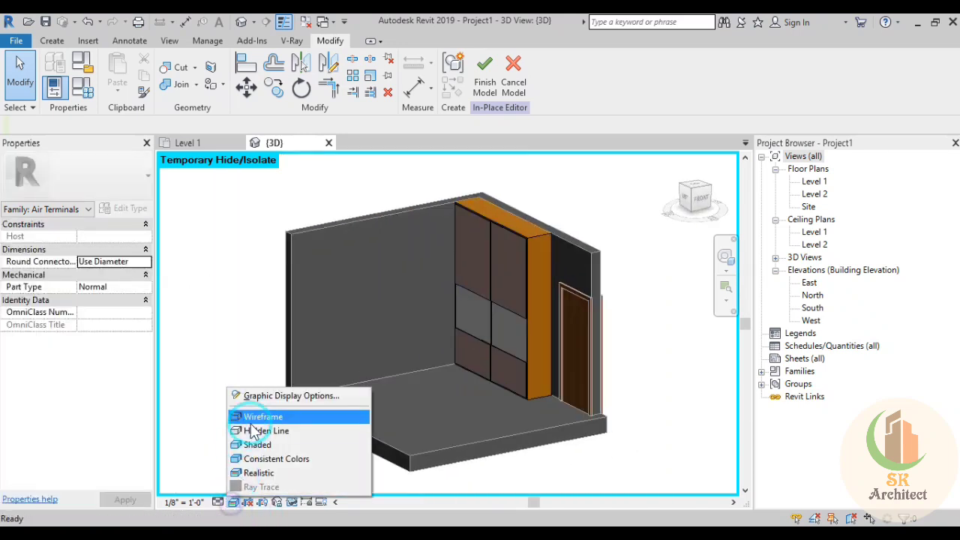
click(244, 430)
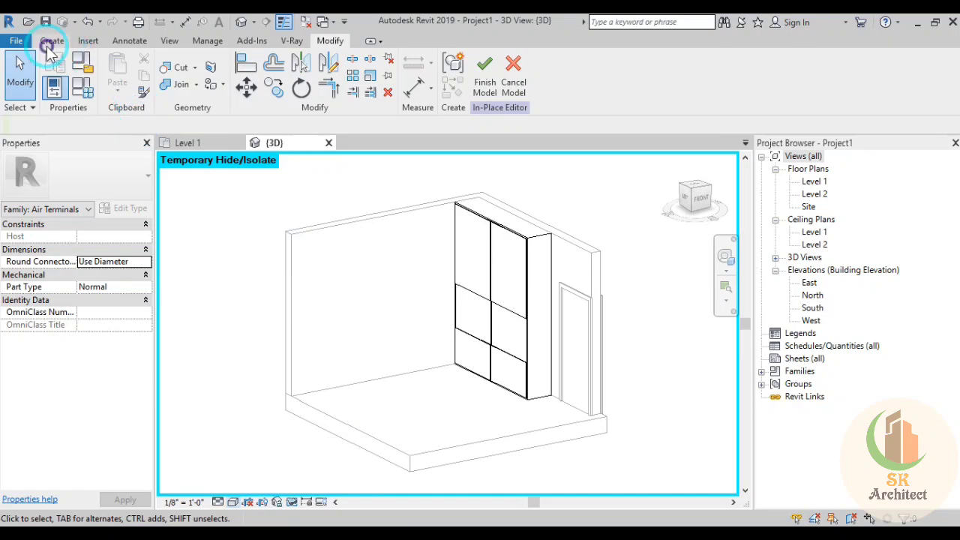
Start a new extrusion and abandon the first rectangle sketch attempt
click(50, 42)
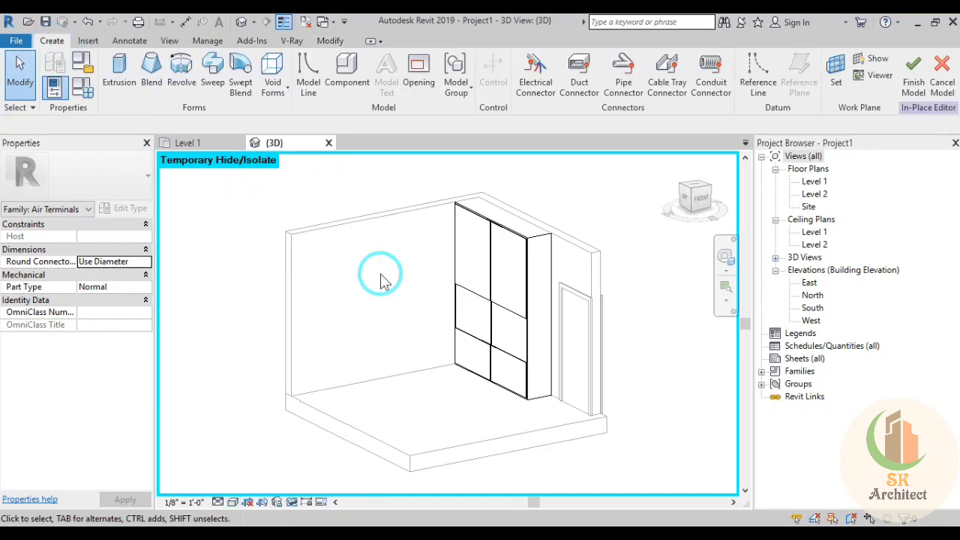
middle_drag(380, 280, 371, 281)
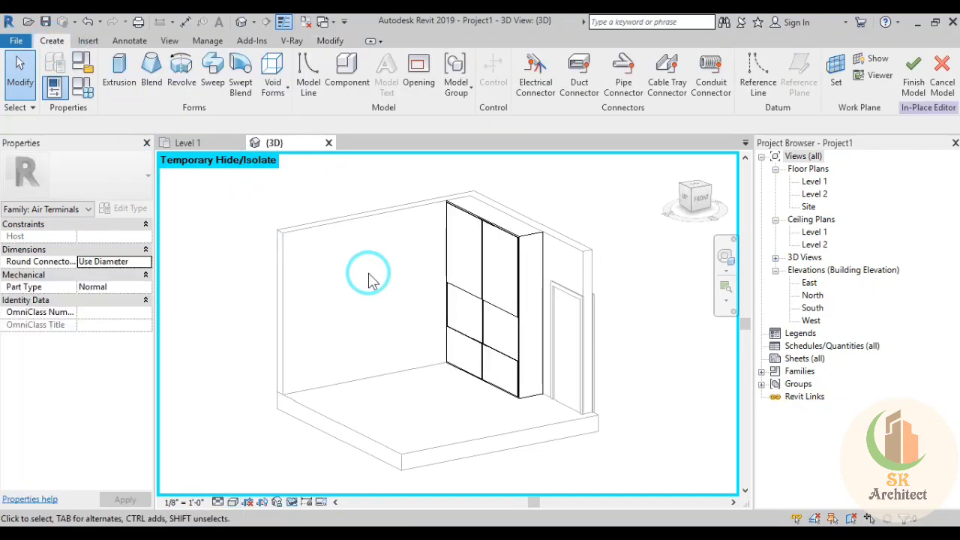
click(120, 75)
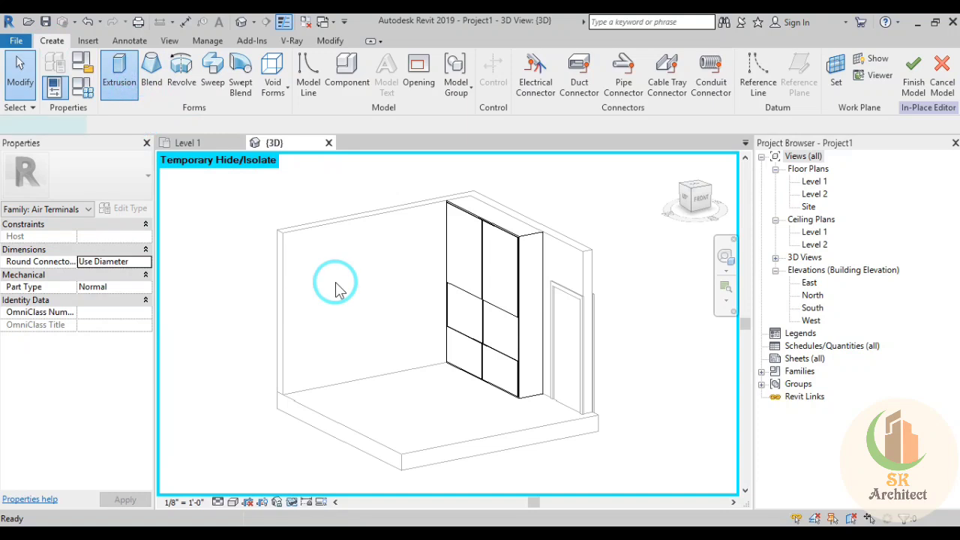
click(527, 60)
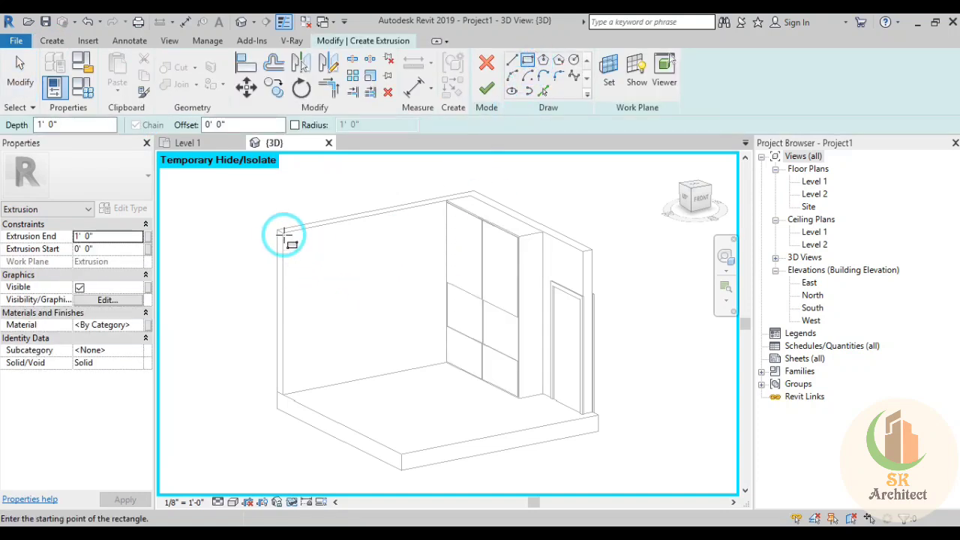
scroll(284, 235, up, 3)
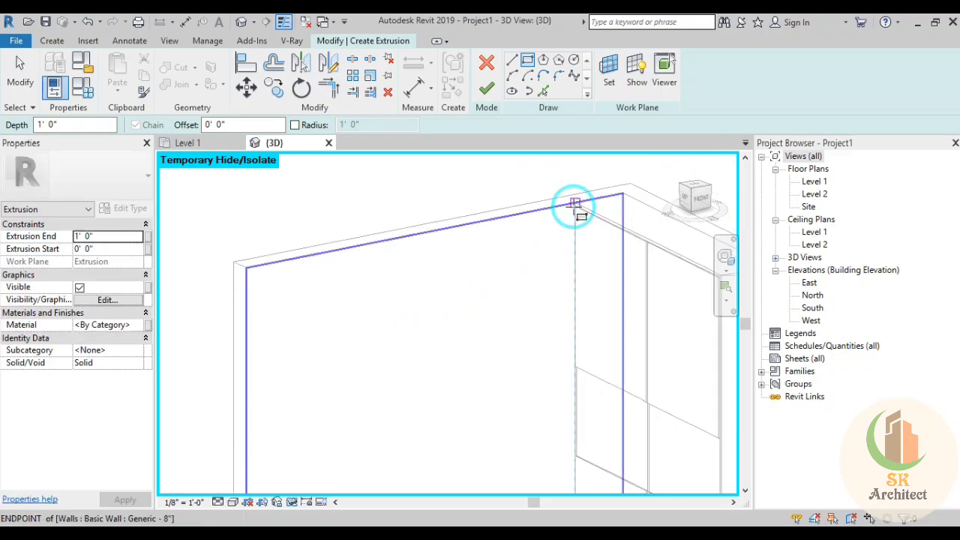
click(573, 206)
right_click(463, 274)
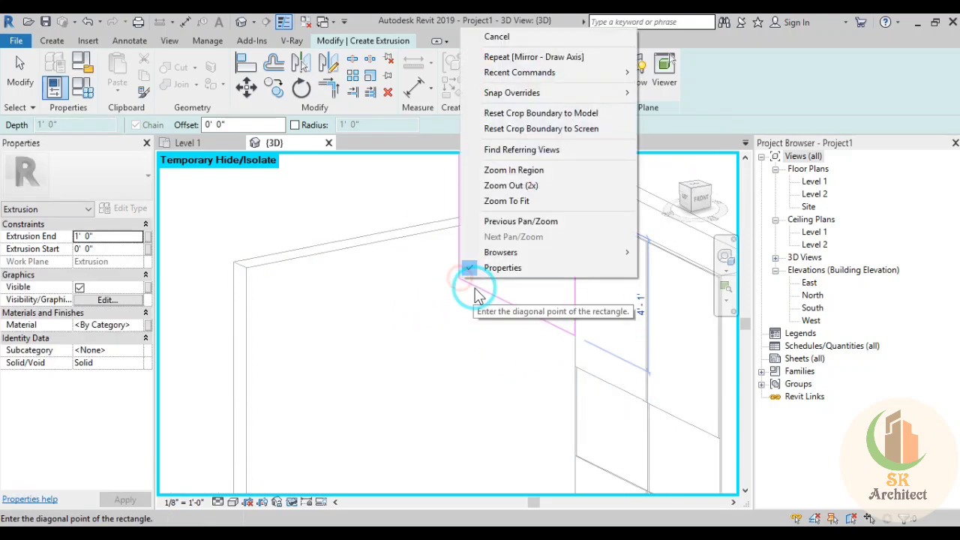
click(492, 37)
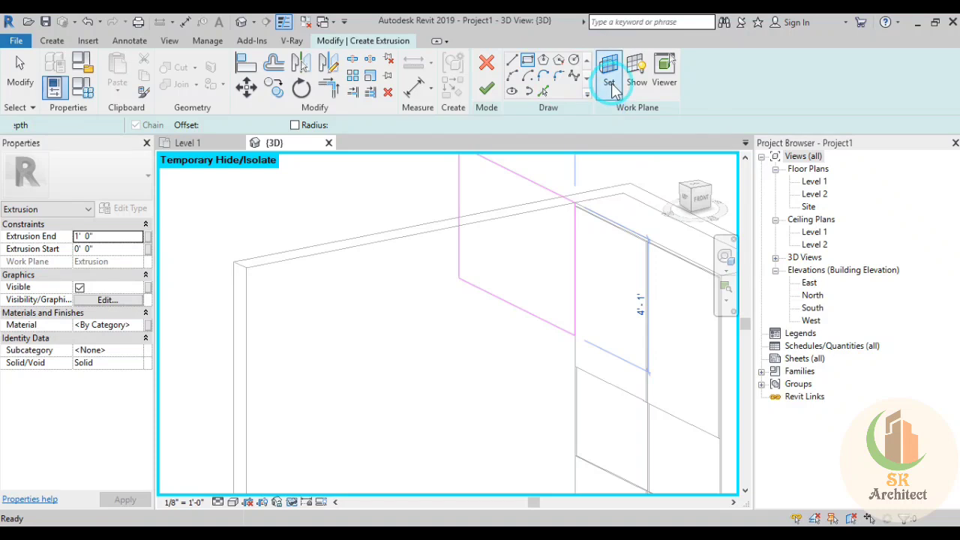
Set the wall face as the work plane and sketch a rectangle from top corner to bottom edge
click(609, 79)
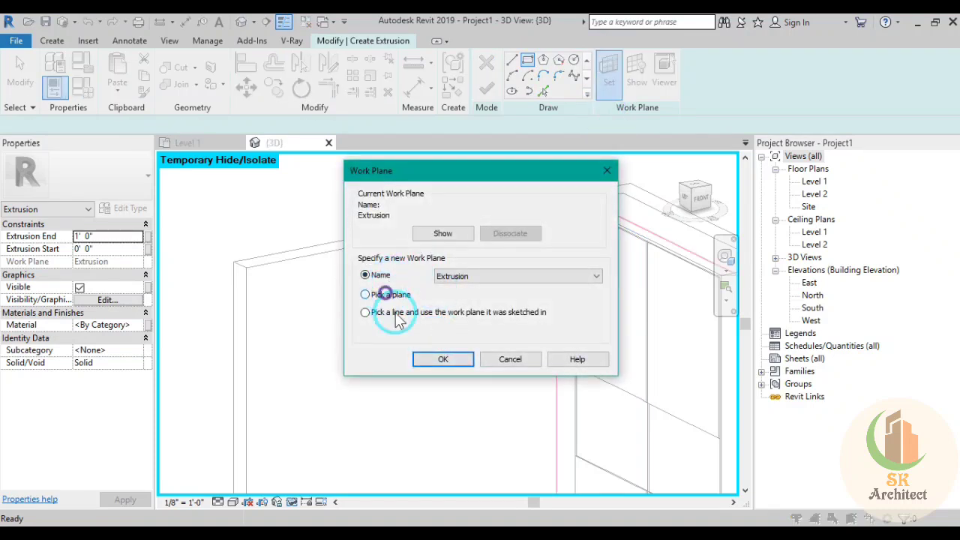
click(441, 361)
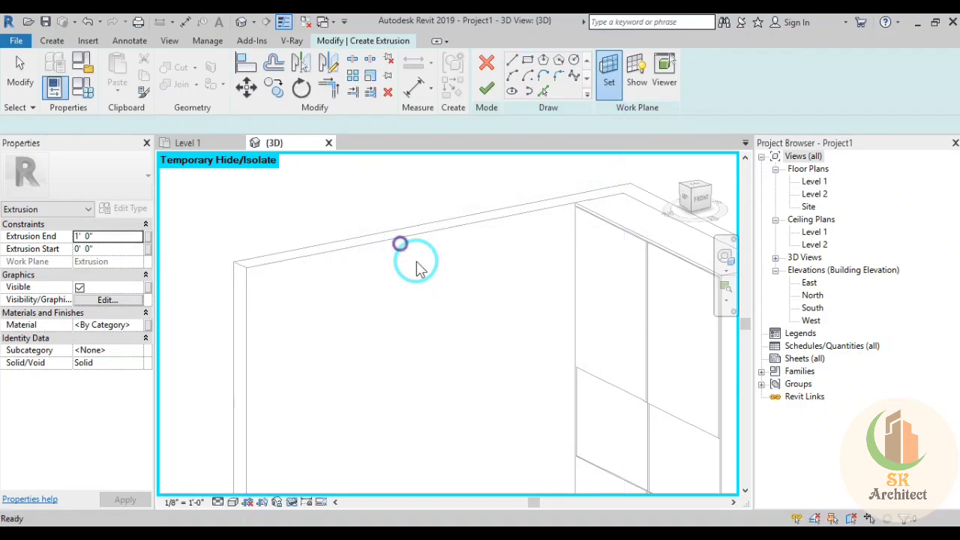
click(573, 206)
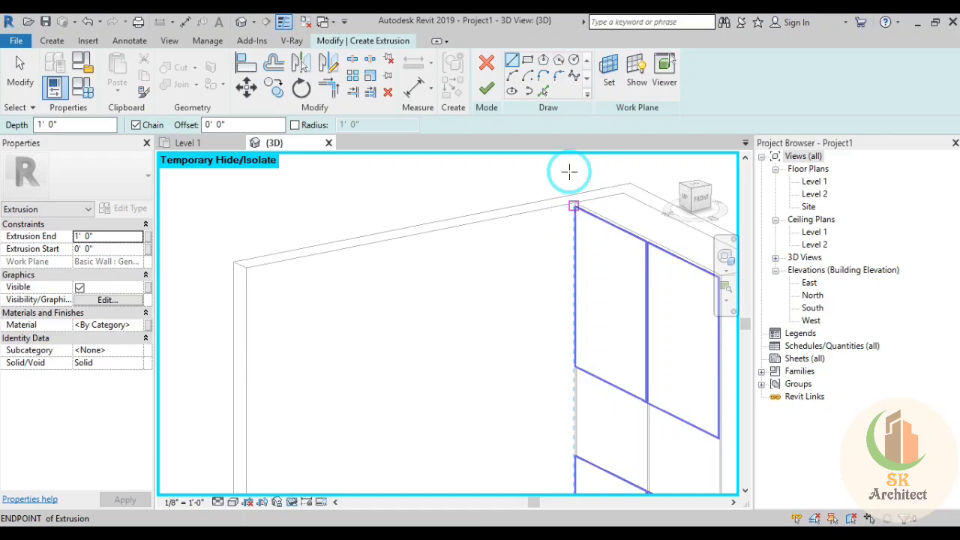
click(527, 60)
click(573, 202)
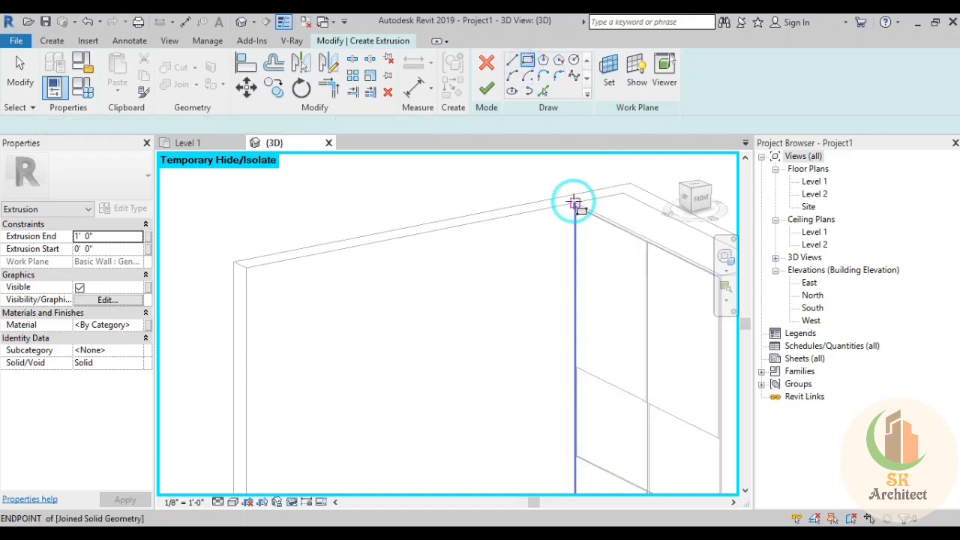
scroll(480, 385, down, 2)
scroll(465, 360, down, 3)
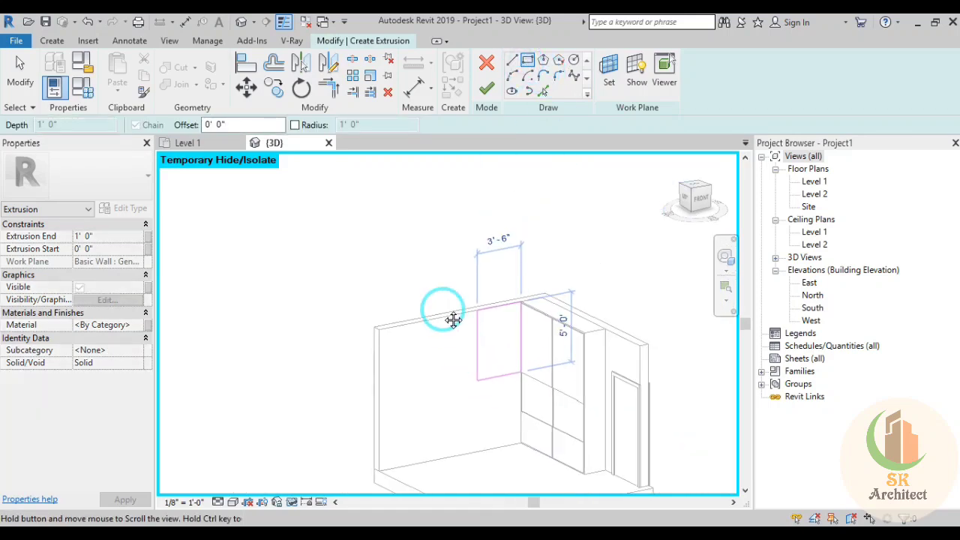
scroll(392, 363, up, 2)
scroll(390, 362, up, 2)
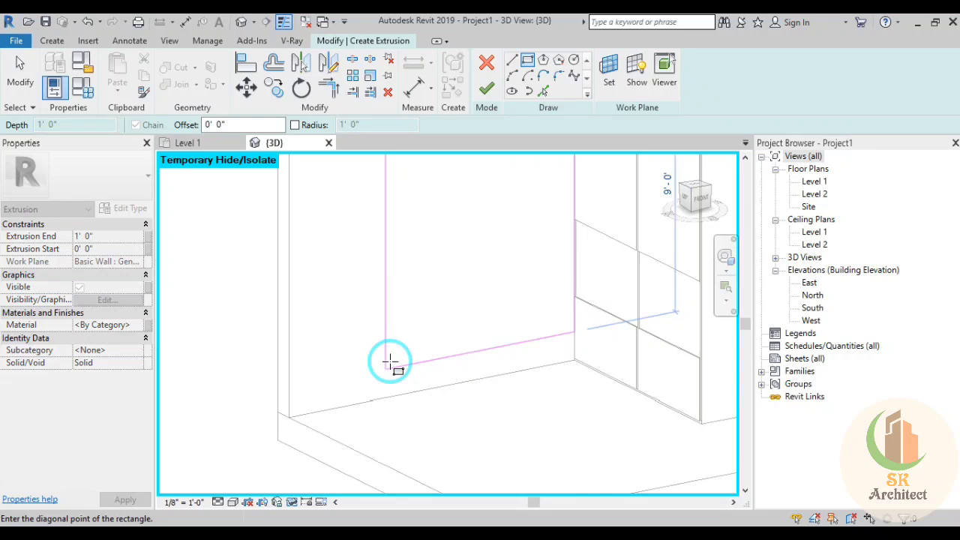
click(334, 404)
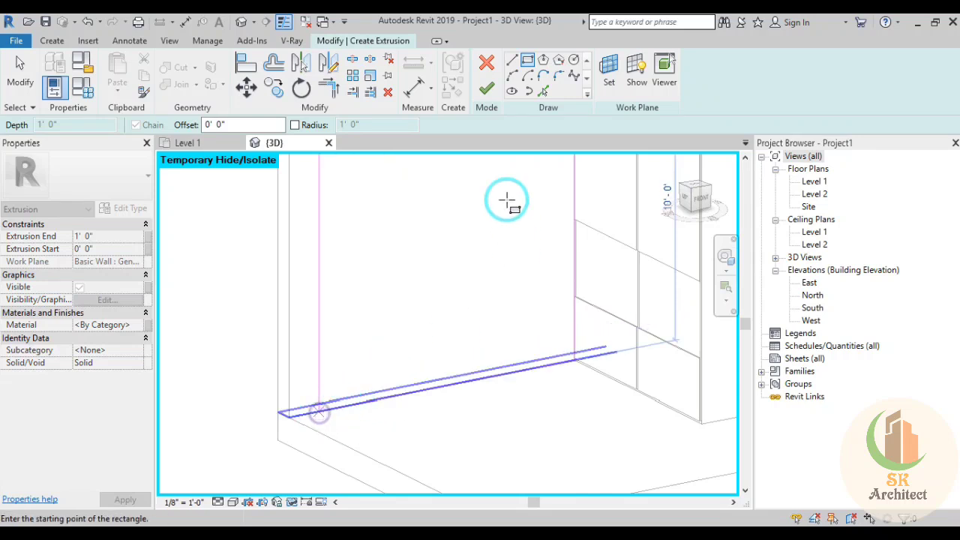
Finish the sketch, set the panel's Extrusion End to 0' 0 1/2", and finish the in-place model
click(487, 89)
click(530, 367)
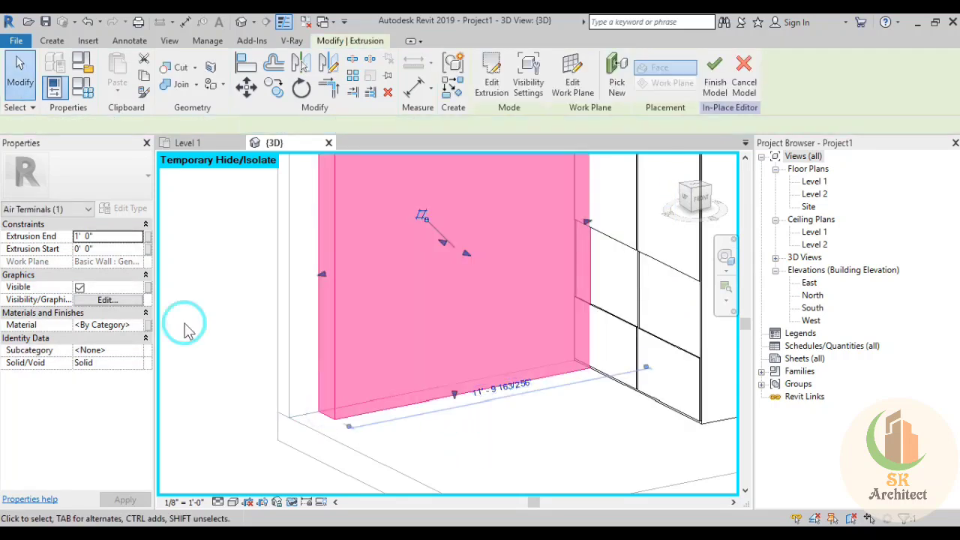
click(126, 236)
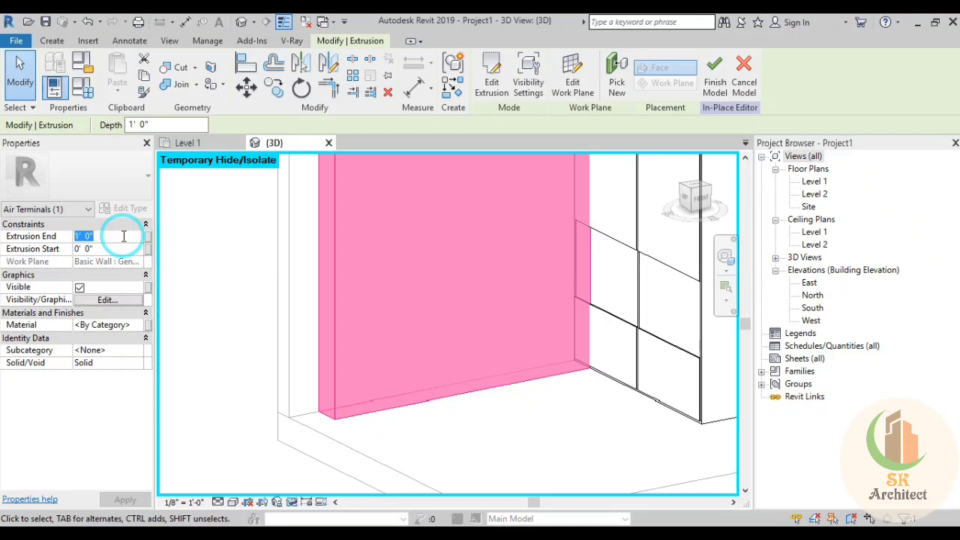
click(639, 189)
click(207, 251)
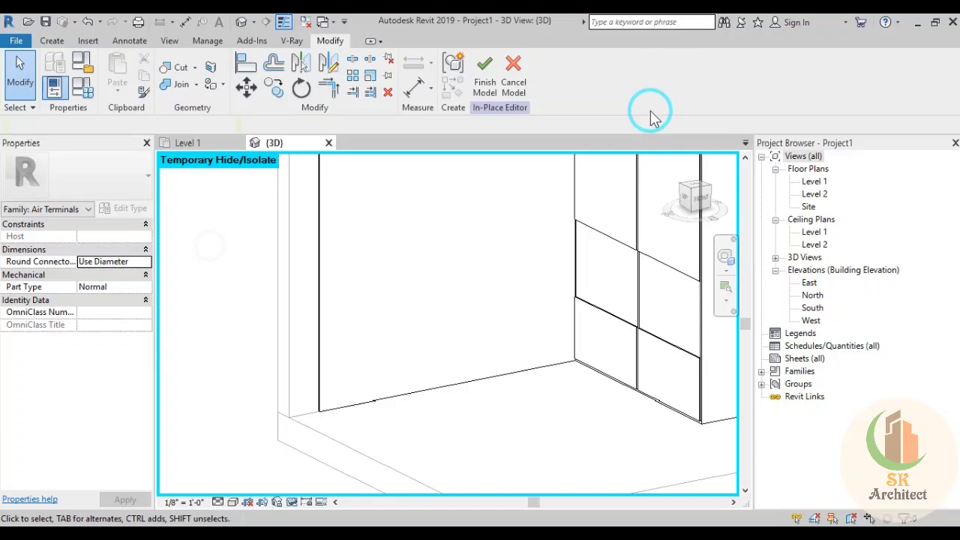
click(494, 89)
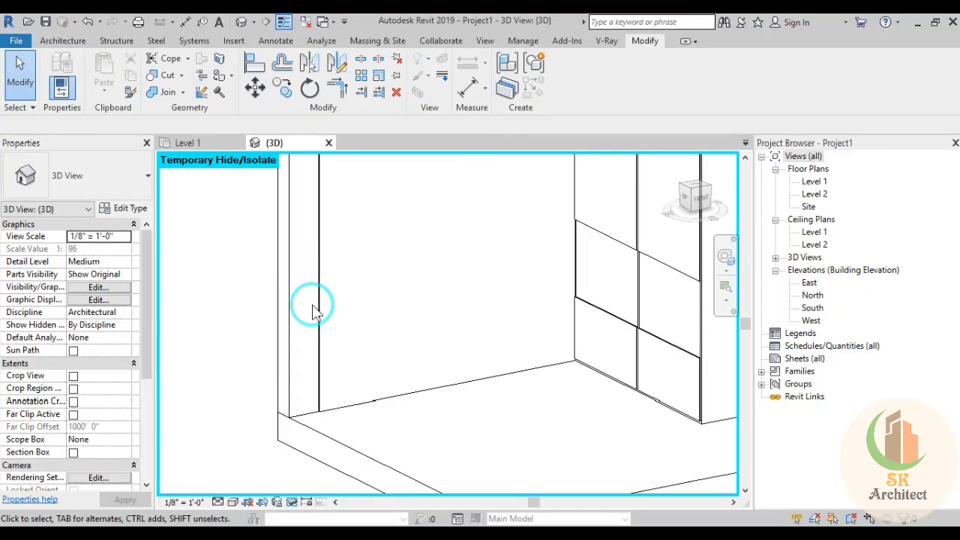
Zoom out to the whole room and restore all temporarily hidden elements
click(507, 461)
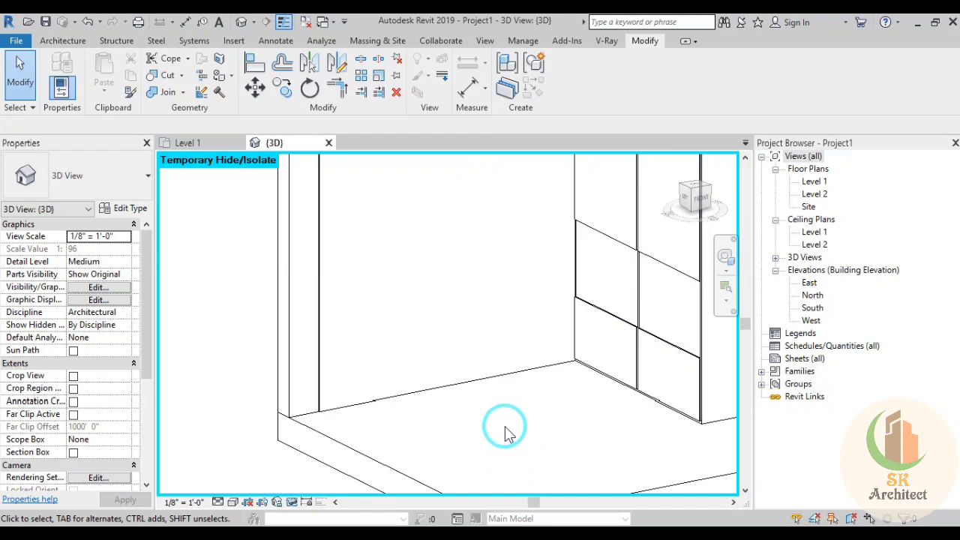
scroll(506, 429, down, 5)
mouse_move(499, 403)
middle_down()
mouse_move(548, 434)
mouse_move(456, 362)
middle_up()
click(292, 502)
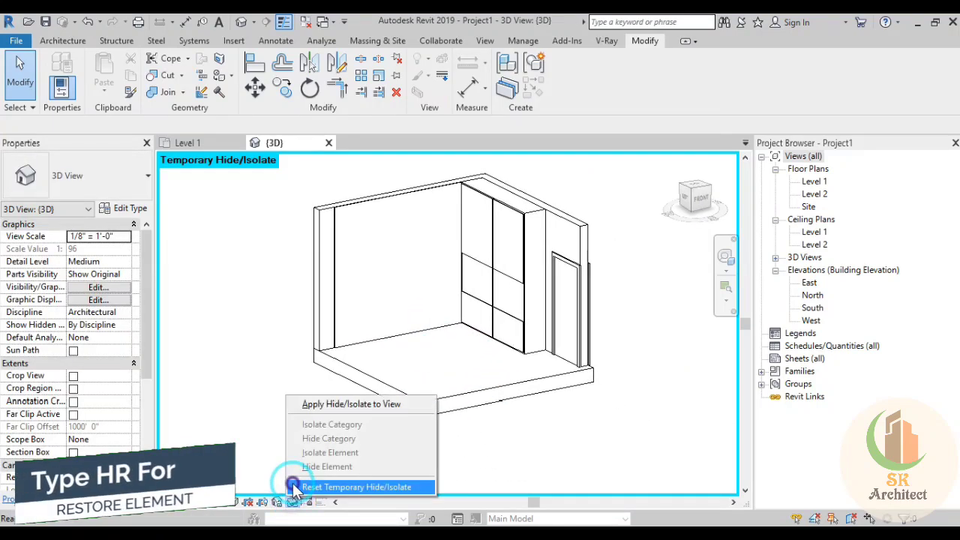
click(296, 487)
Temporarily hide two selected walls, then undo the hide
mouse_move(411, 276)
shift+middle_down()
mouse_move(343, 337)
mouse_move(279, 202)
shift+middle_up()
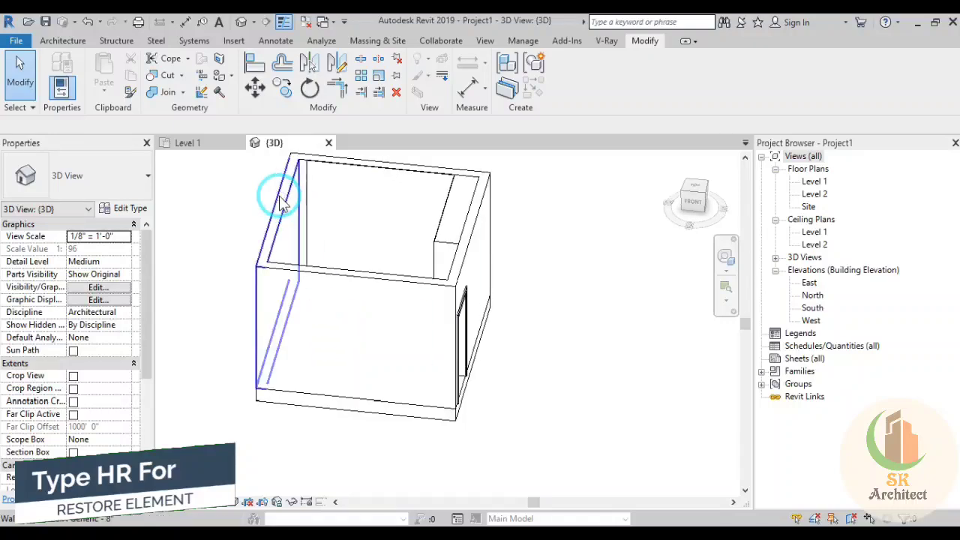
click(348, 184)
key(Tab)
click(322, 150)
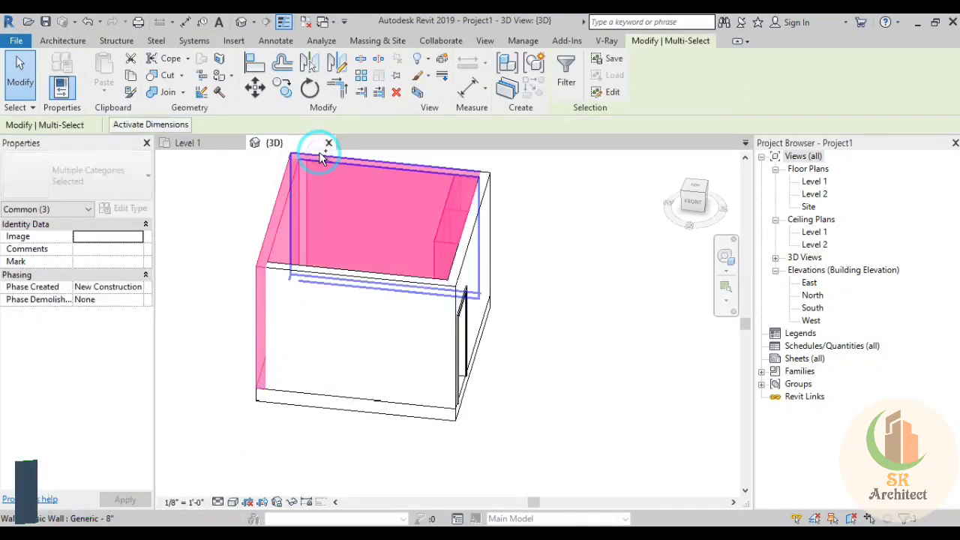
shift+middle_drag(534, 331, 515, 382)
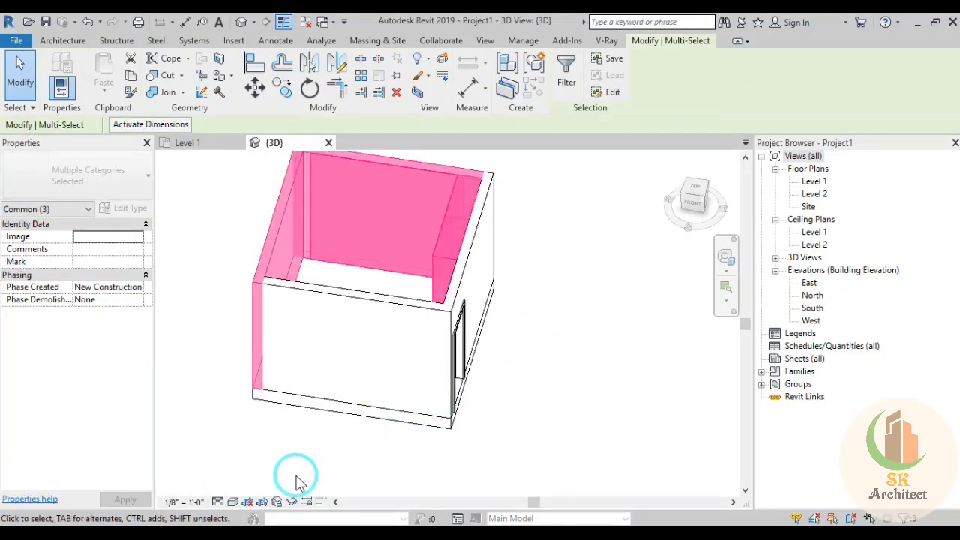
click(297, 503)
click(315, 467)
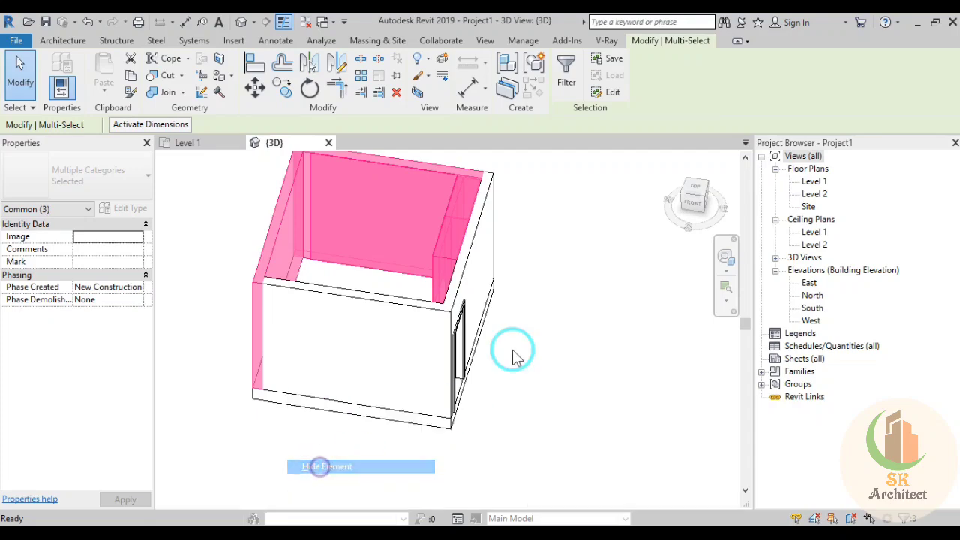
click(525, 349)
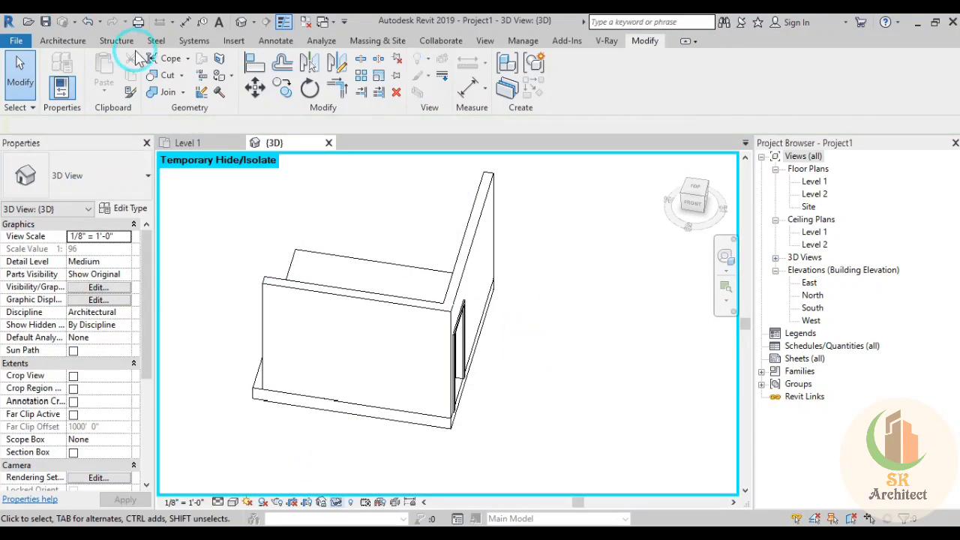
click(88, 22)
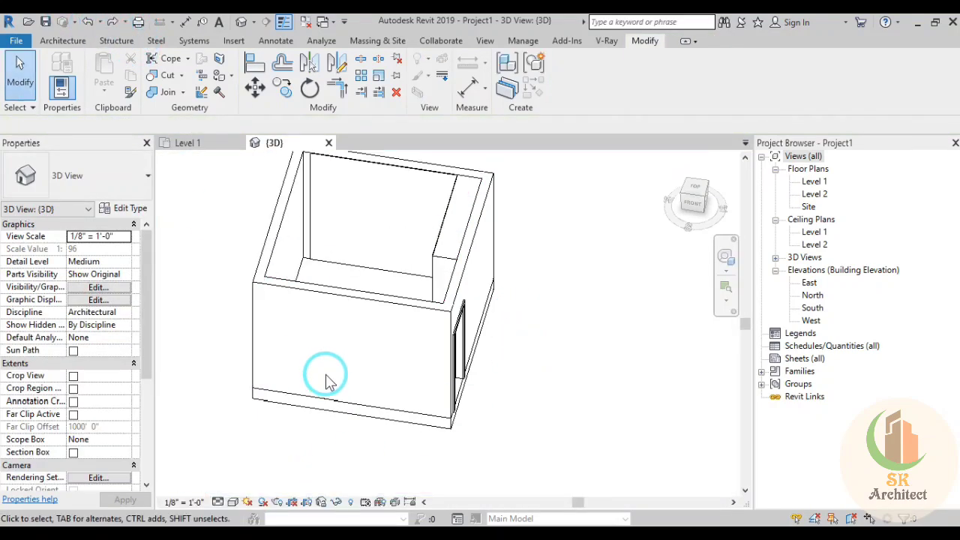
Isolate the back and two side walls, view them from the Front, and select the laminate panel
click(381, 172)
ctrl+click(389, 282)
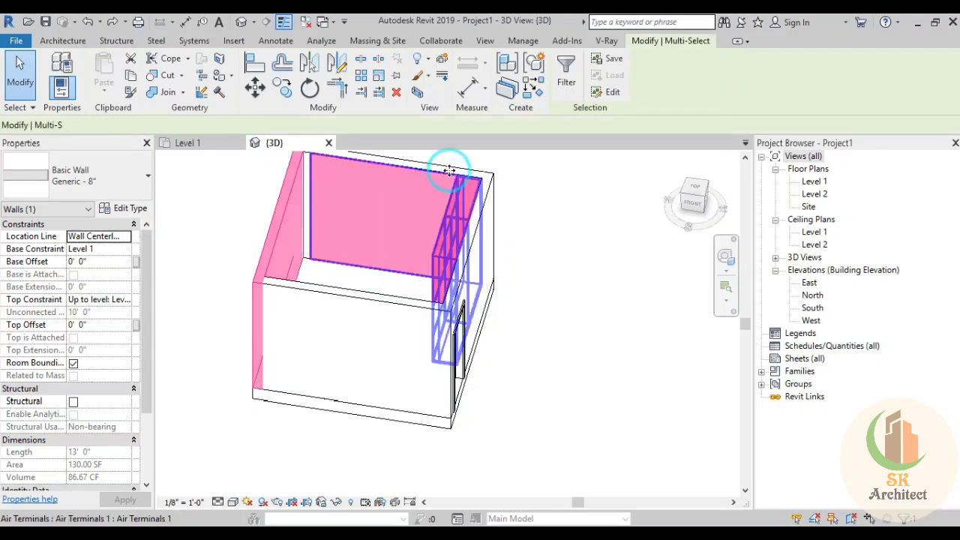
ctrl+click(445, 167)
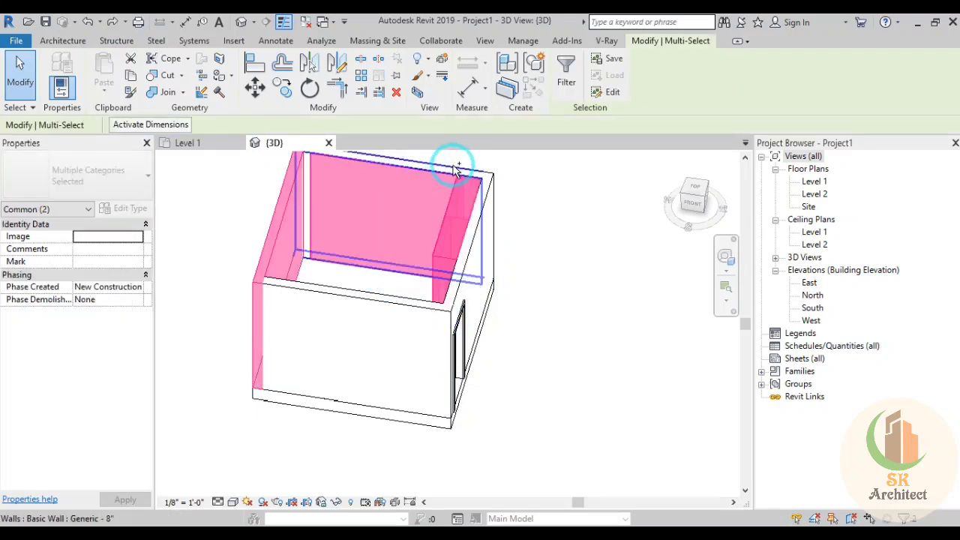
click(339, 503)
click(412, 451)
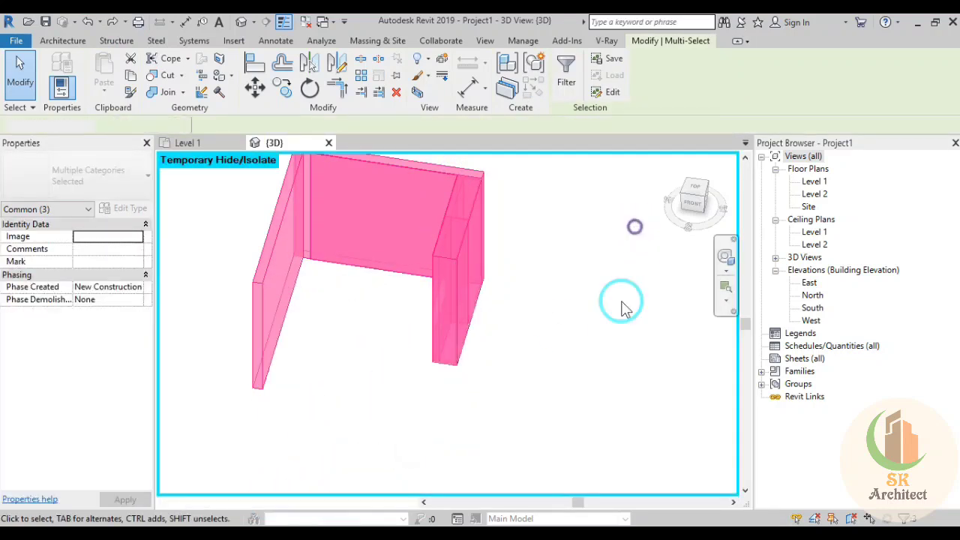
click(621, 308)
click(694, 197)
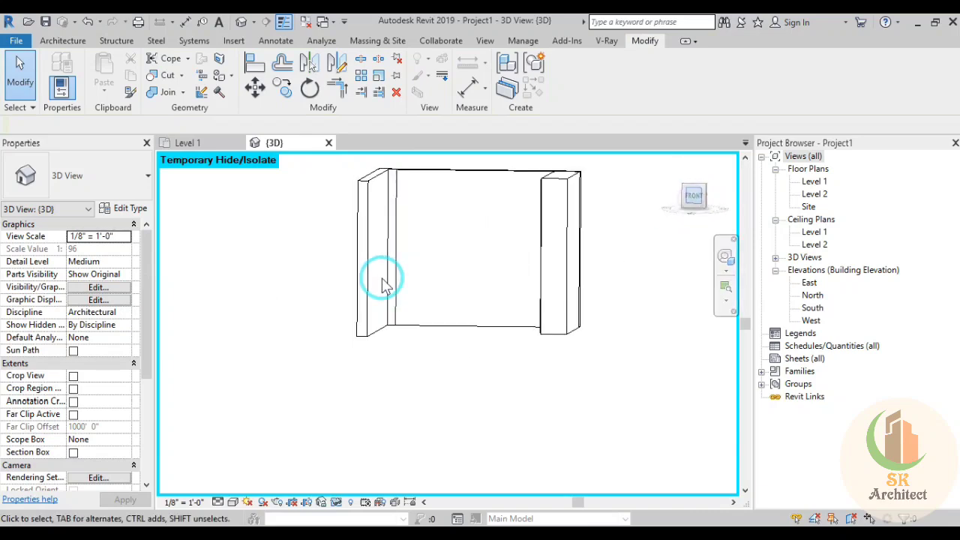
click(387, 254)
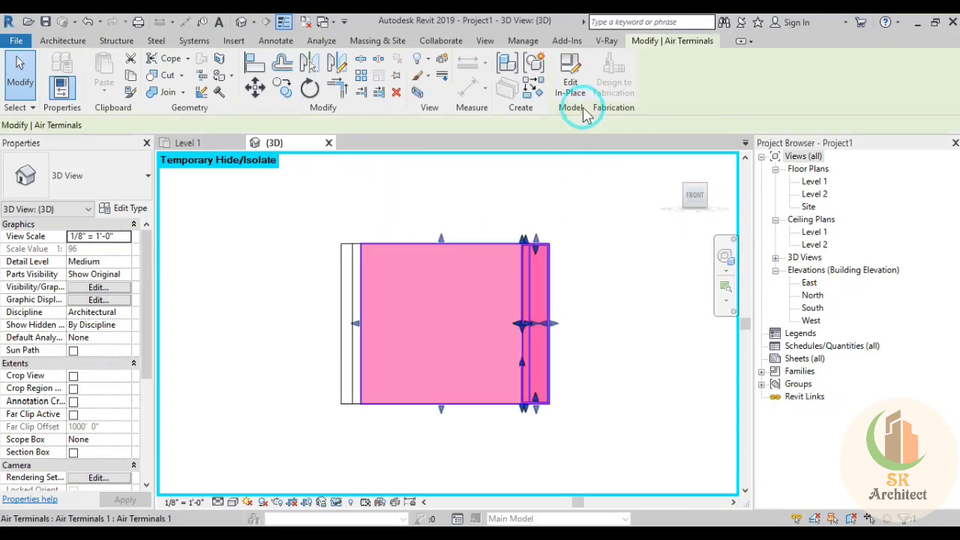
Edit the in-place panel's extrusion sketch, check a line's length, and finish the sketch
click(575, 86)
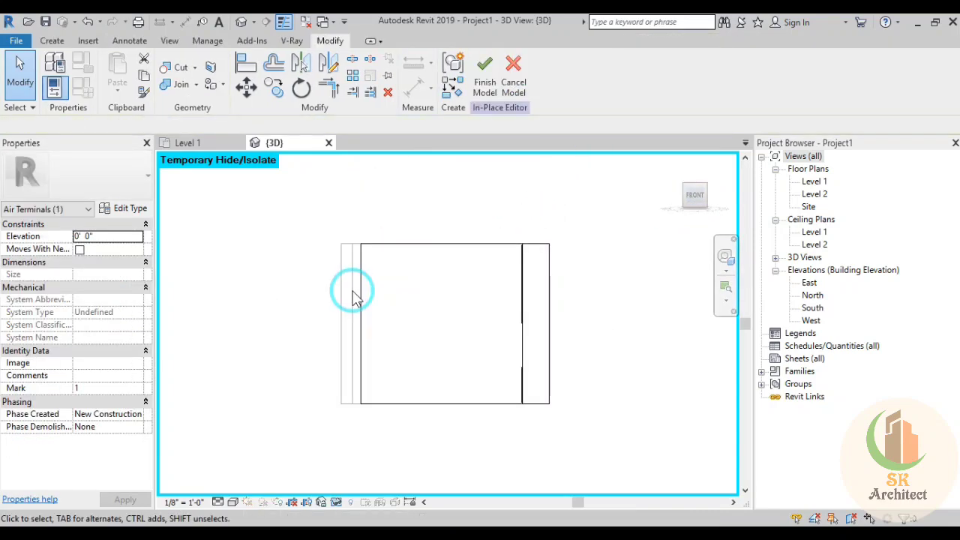
scroll(349, 285, up, 3)
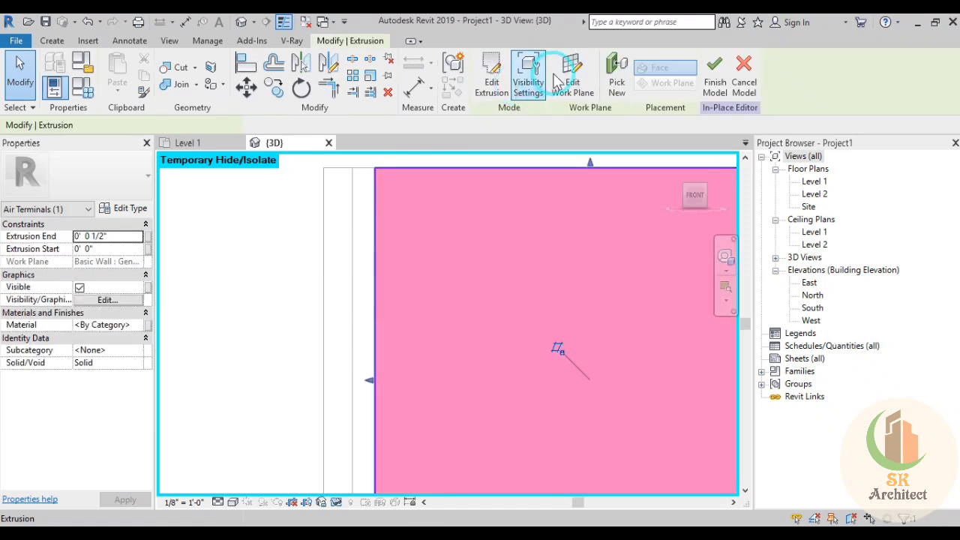
double_click(380, 371)
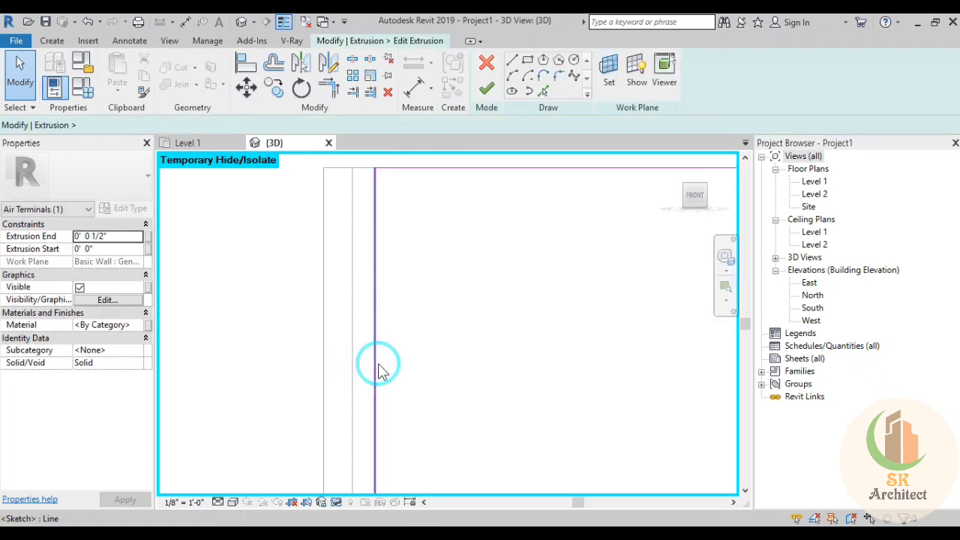
click(353, 365)
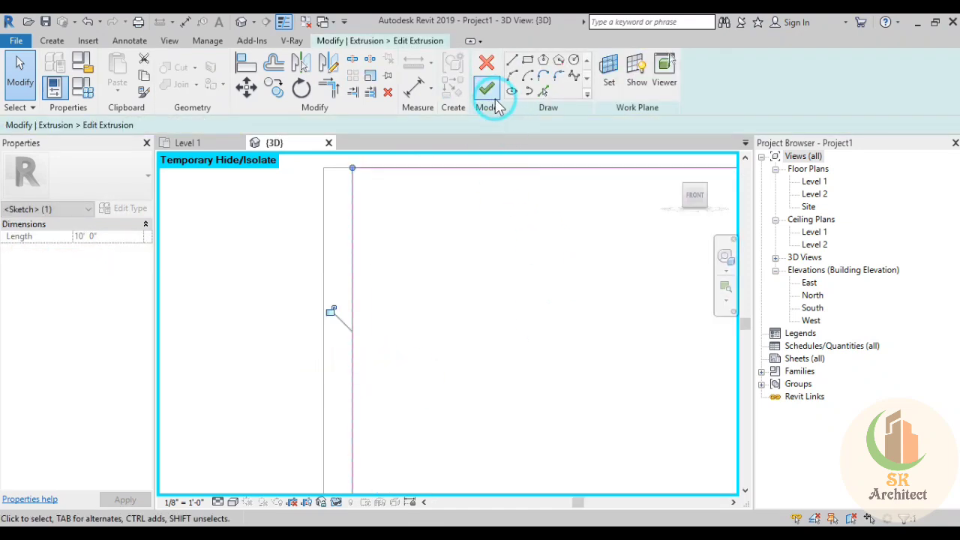
click(486, 90)
Orbit the view and inspect the wardrobe door panels and the large wall panel
click(379, 321)
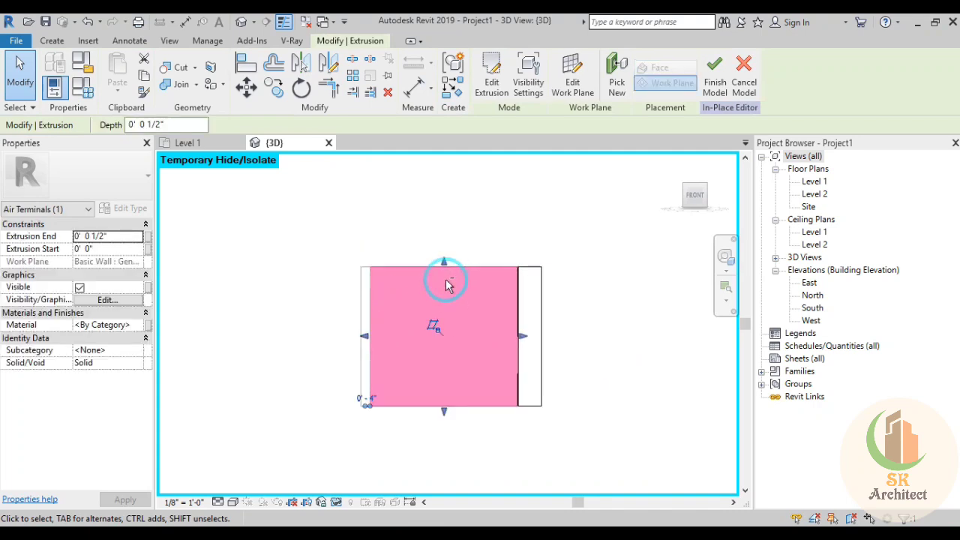
shift+middle_drag(443, 278, 483, 380)
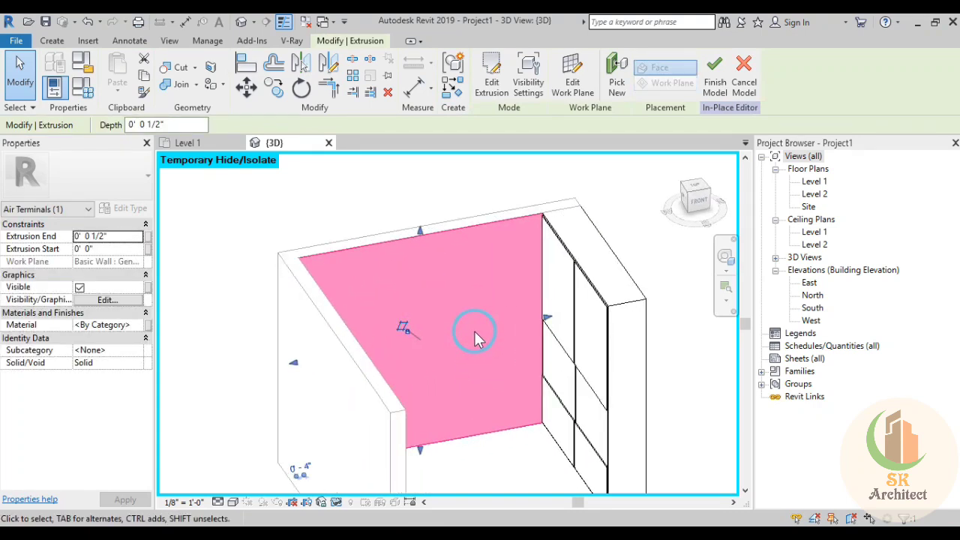
middle_drag(525, 335, 574, 295)
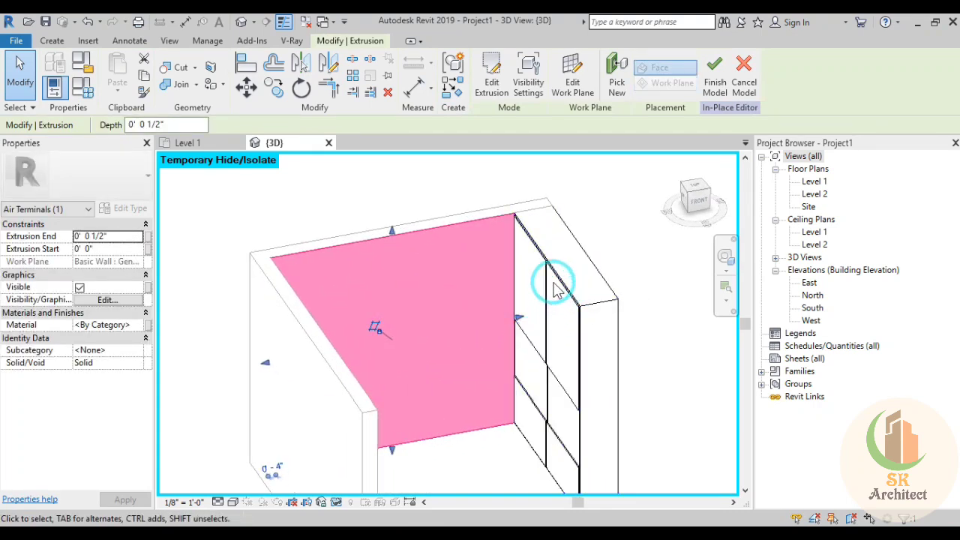
click(553, 289)
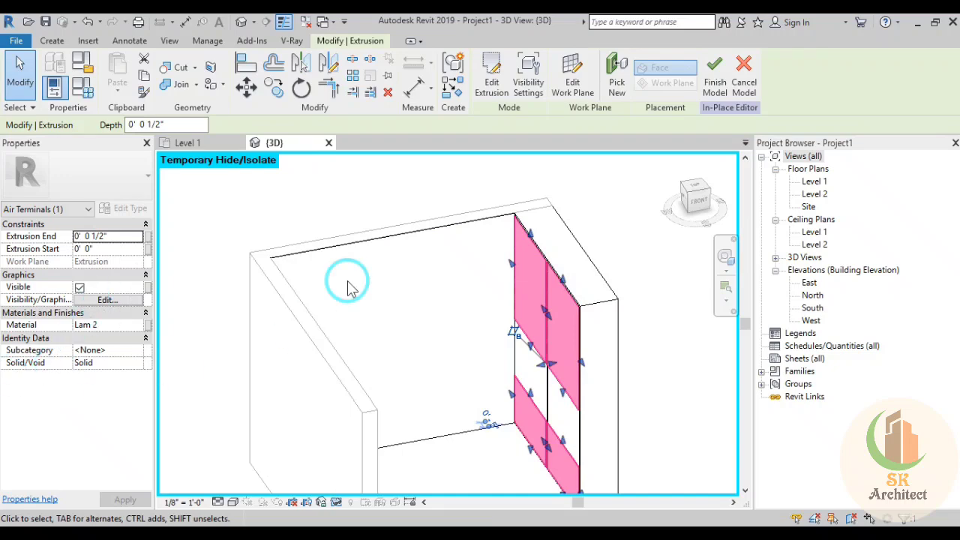
click(345, 247)
Assign Lam 2 to the large wall panel and finish the in-place model
click(140, 324)
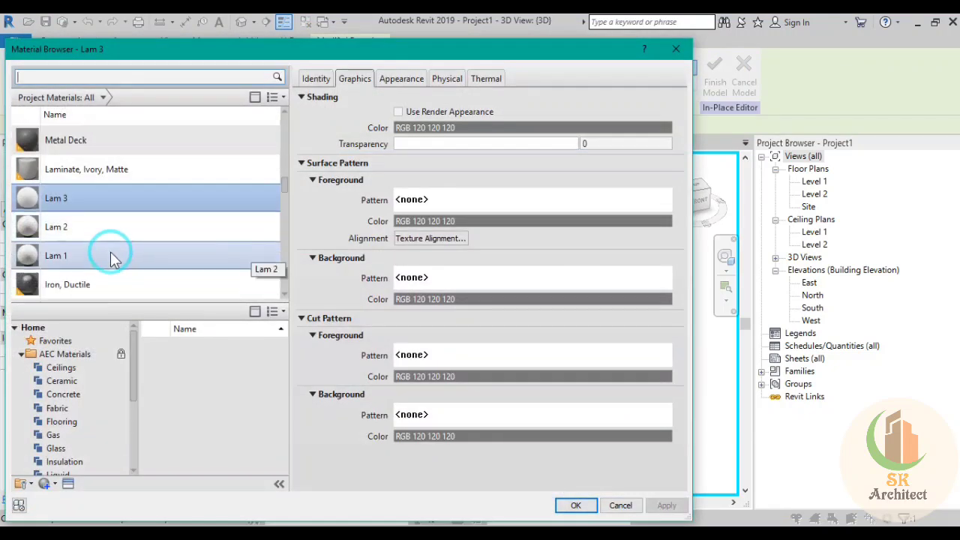
click(95, 233)
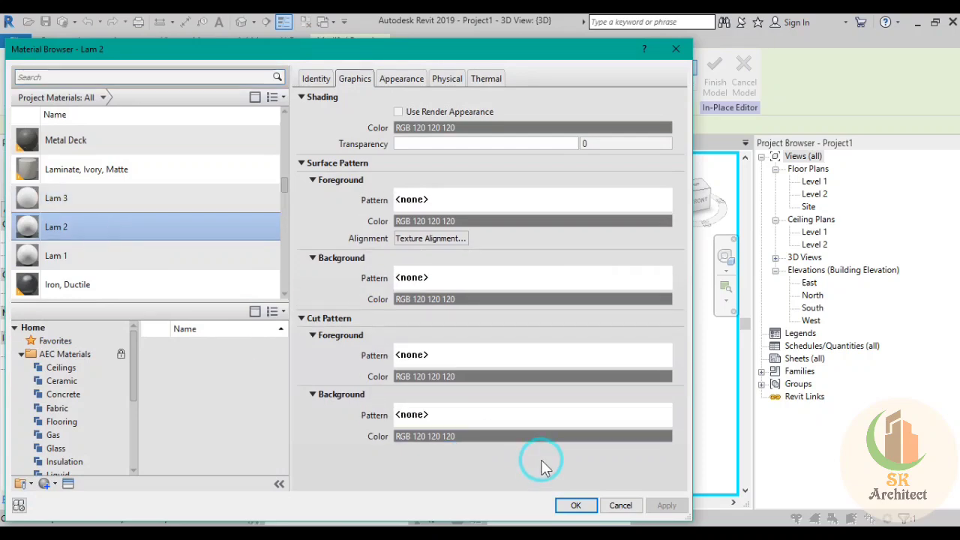
click(577, 506)
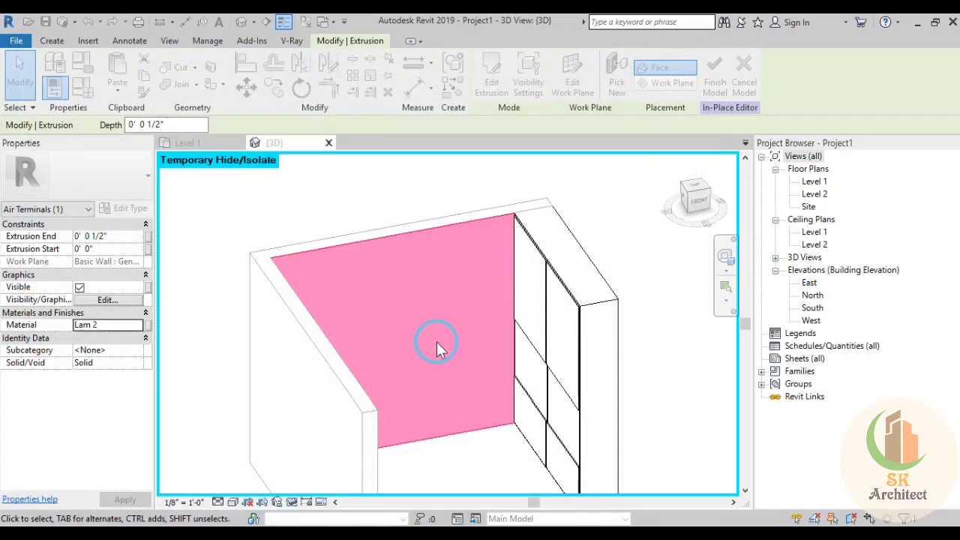
click(358, 193)
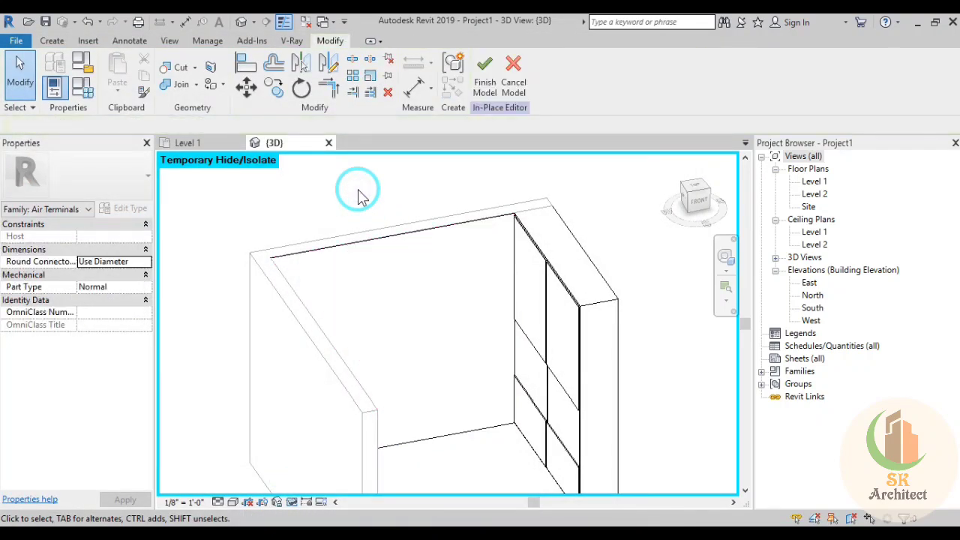
mouse_move(358, 193)
shift+middle_down()
mouse_move(456, 289)
mouse_move(439, 268)
mouse_move(439, 235)
mouse_move(448, 240)
shift+middle_up()
click(485, 74)
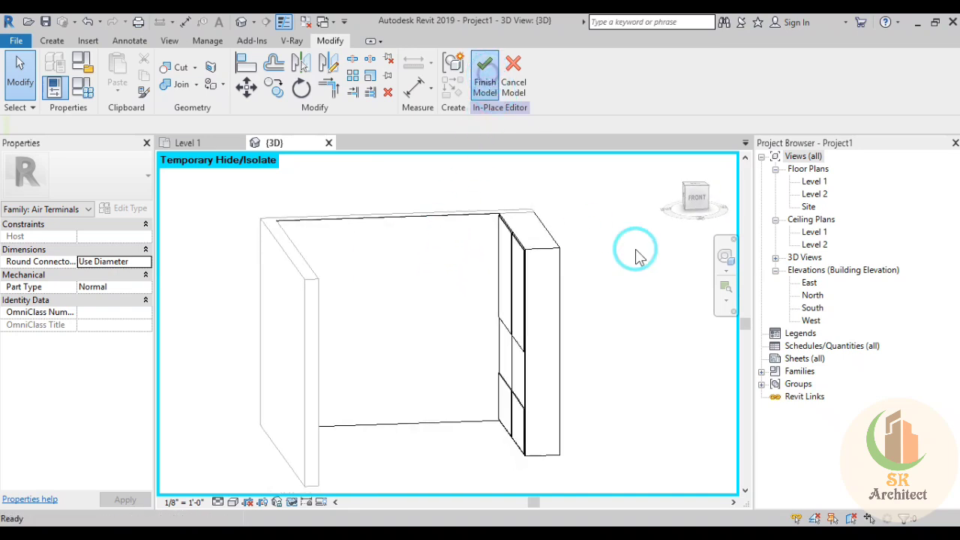
Open the Level 1 floor plan and start placing a component
double_click(813, 180)
scroll(488, 281, up, 2)
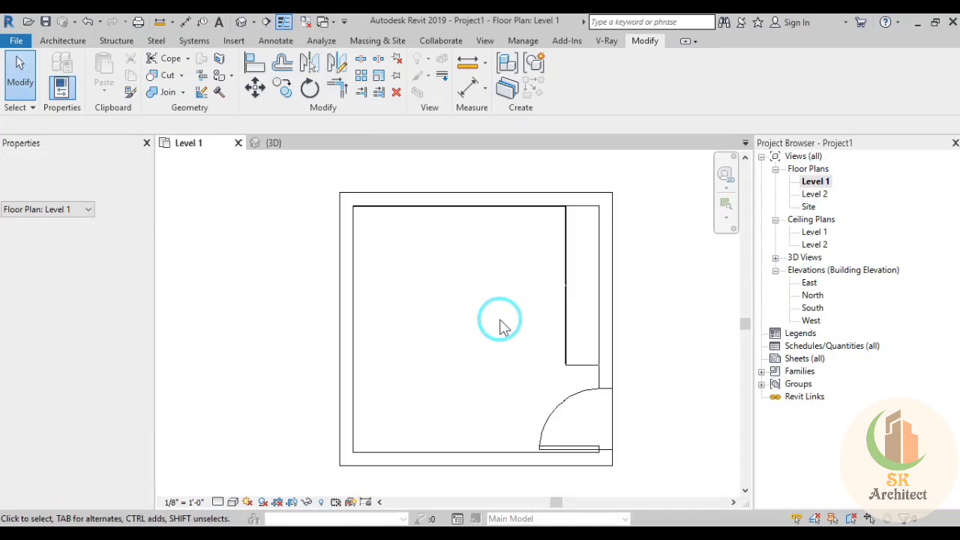
click(63, 40)
click(166, 75)
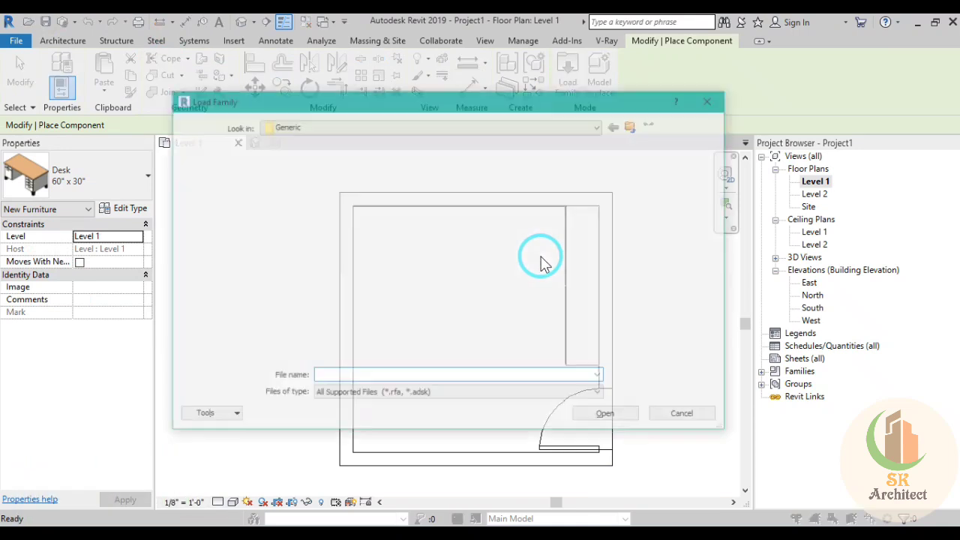
Browse to the Matreials folder and load the Bed_Aqua_11640.rfa family
click(637, 127)
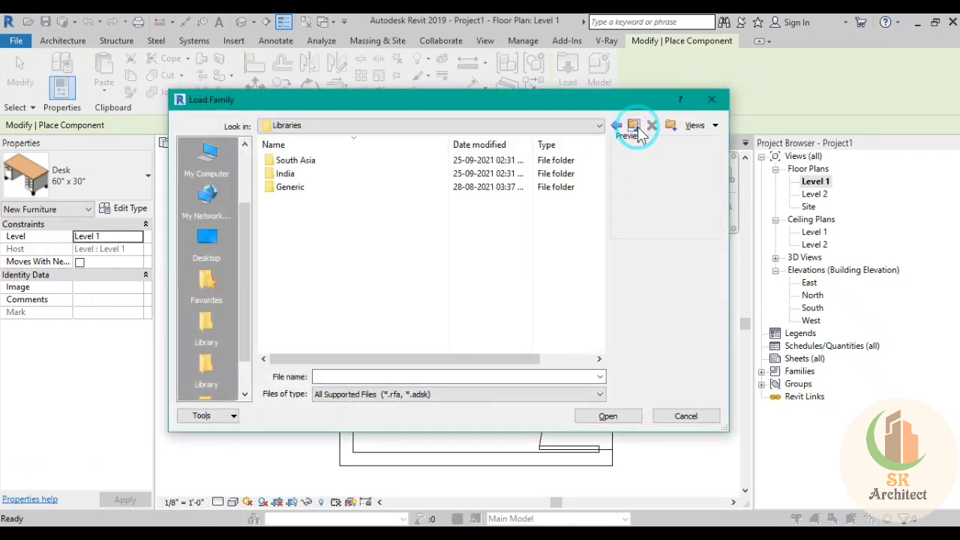
click(637, 128)
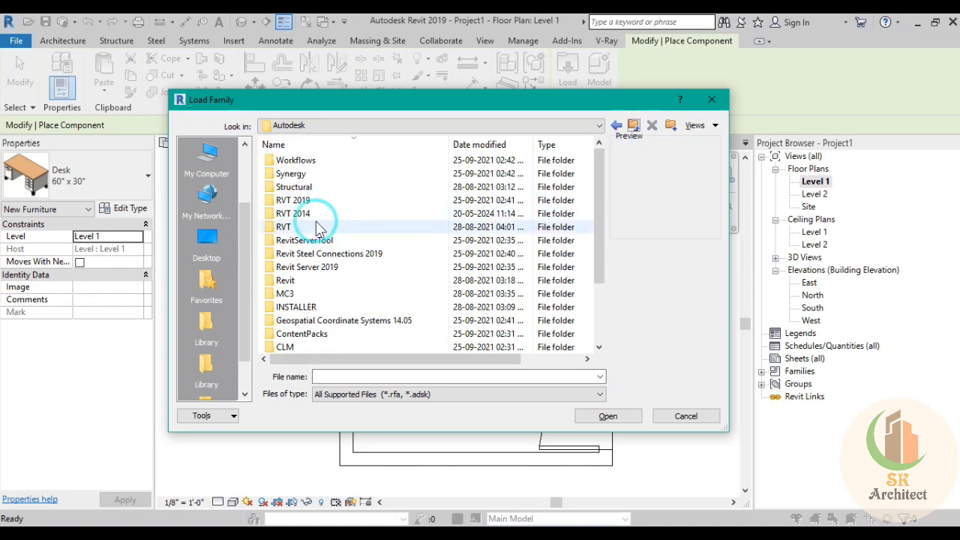
double_click(314, 203)
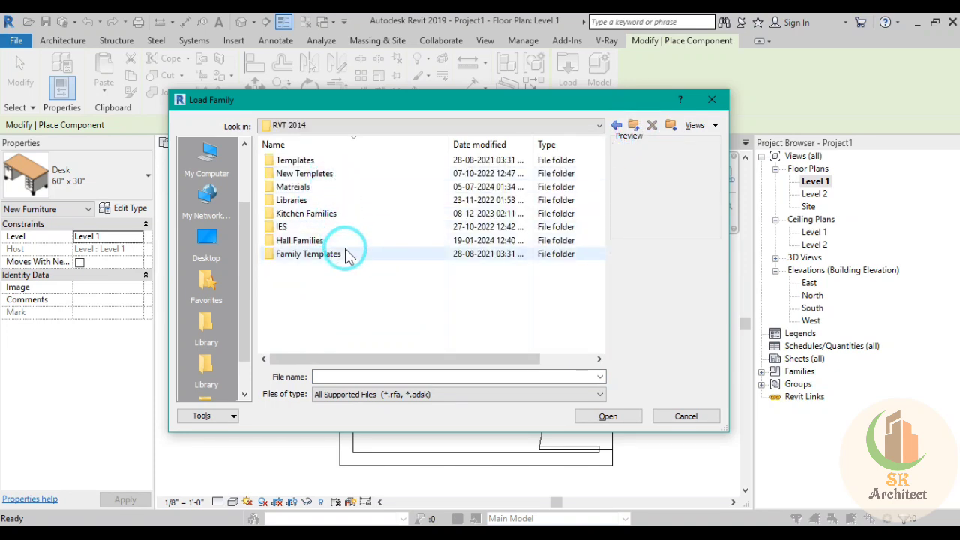
click(309, 189)
double_click(309, 189)
click(303, 160)
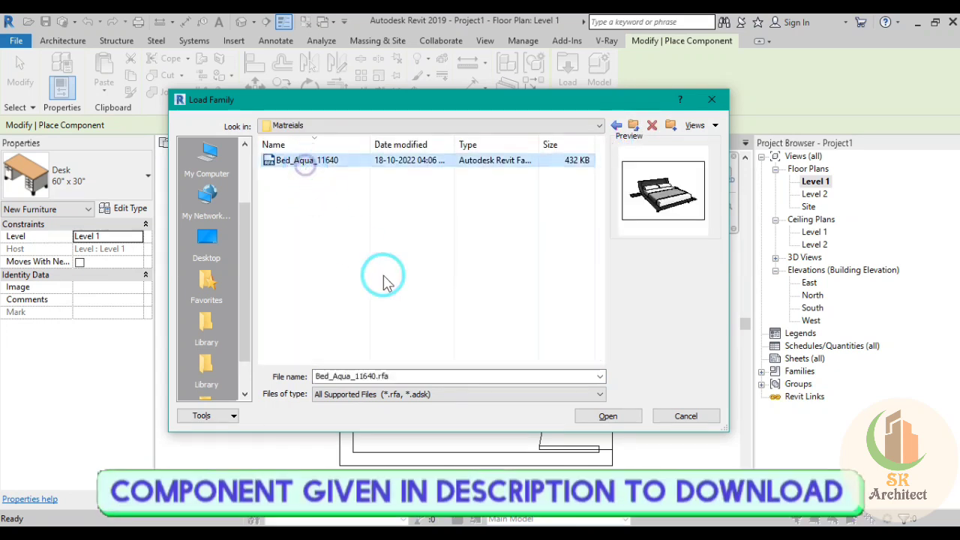
key(Return)
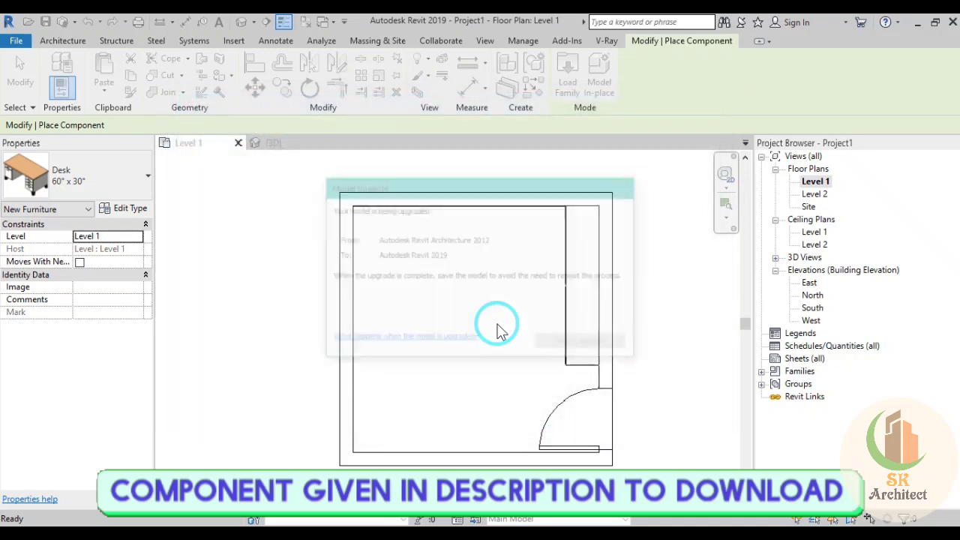
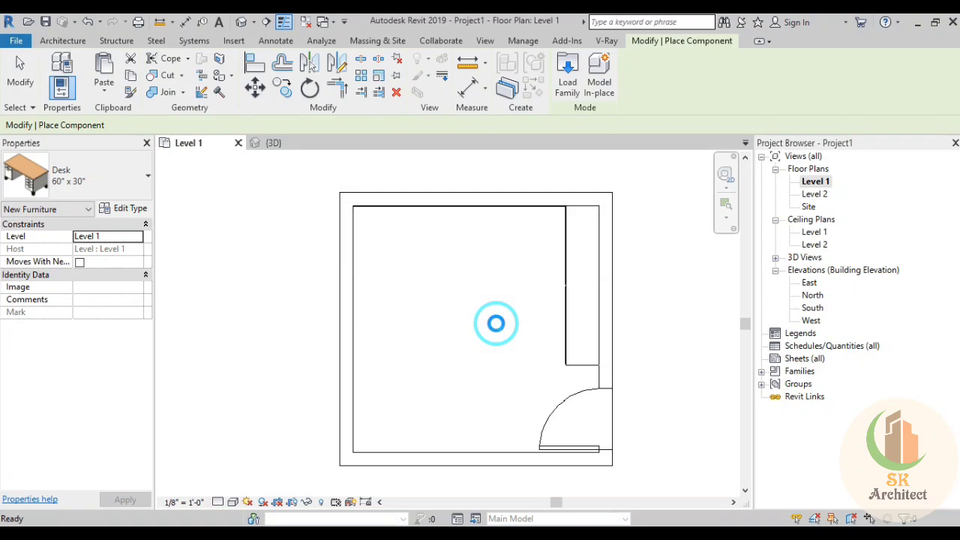
Place the Bed_Aqua_11640 Euro King bed with its headboard against the room's left wall
click(495, 323)
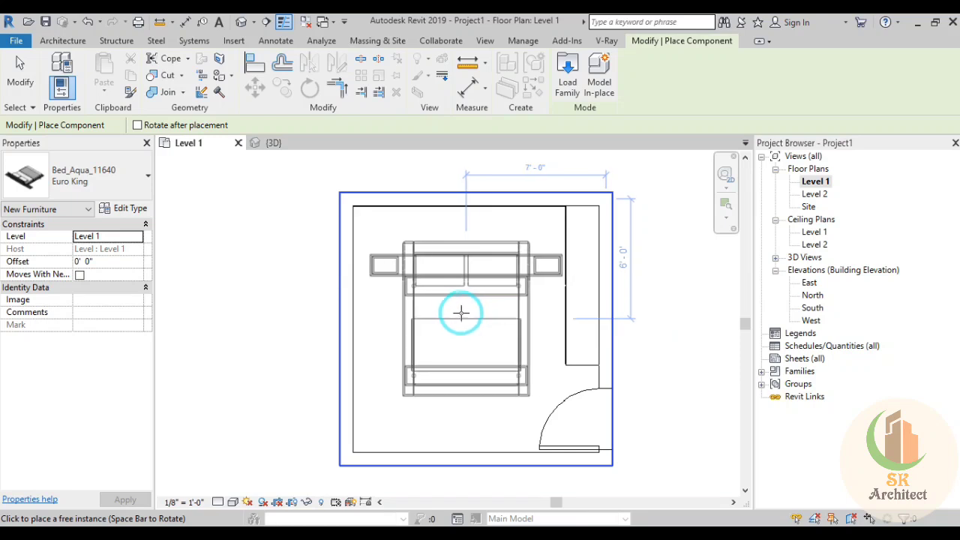
click(459, 312)
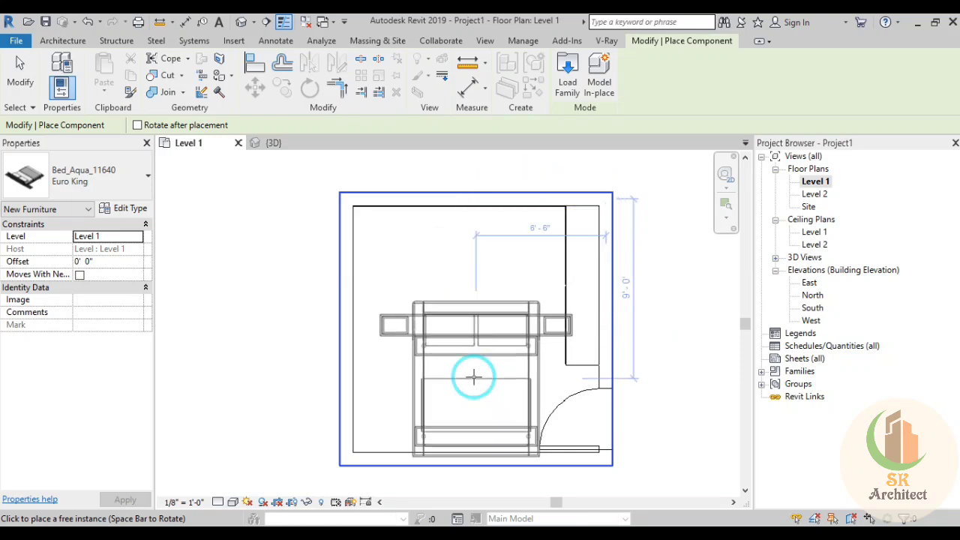
middle_drag(593, 313, 446, 289)
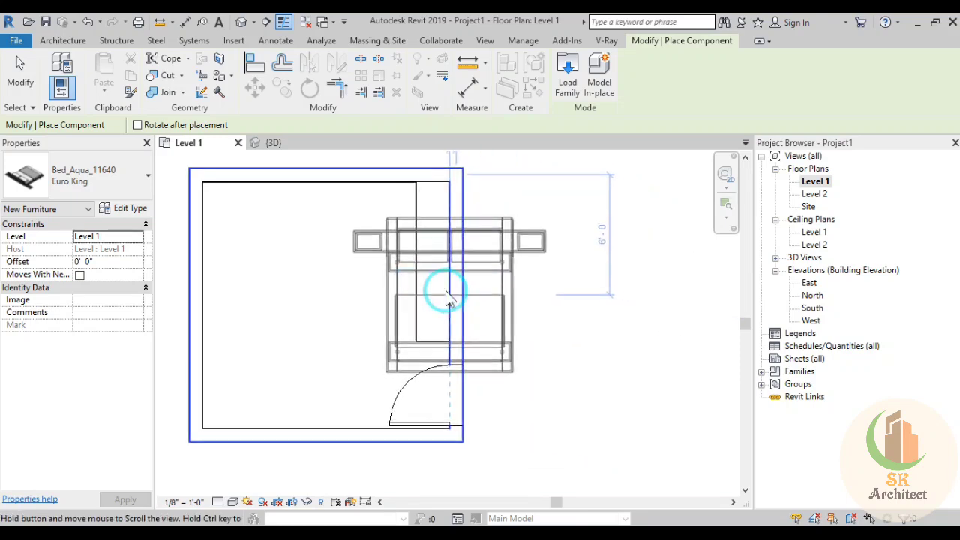
scroll(446, 289, down, 2)
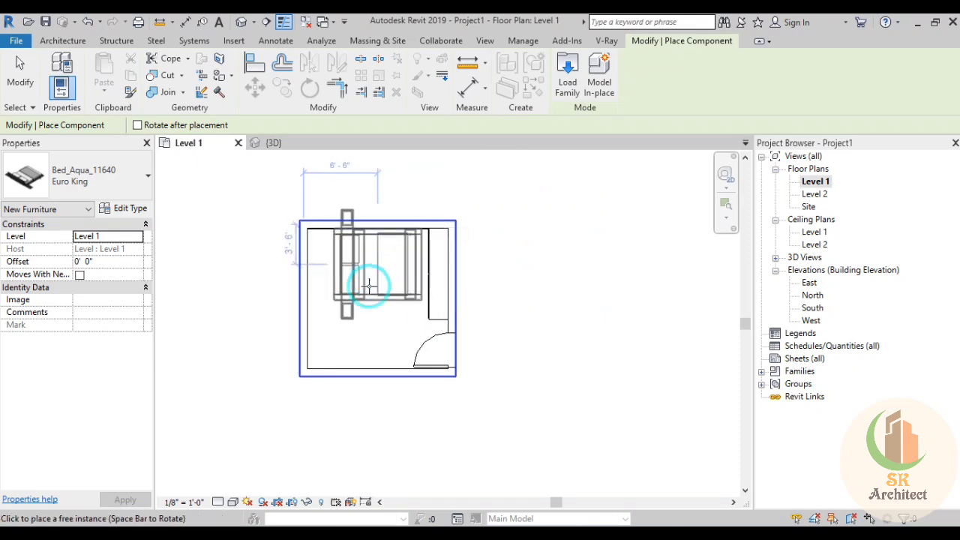
scroll(368, 285, up, 2)
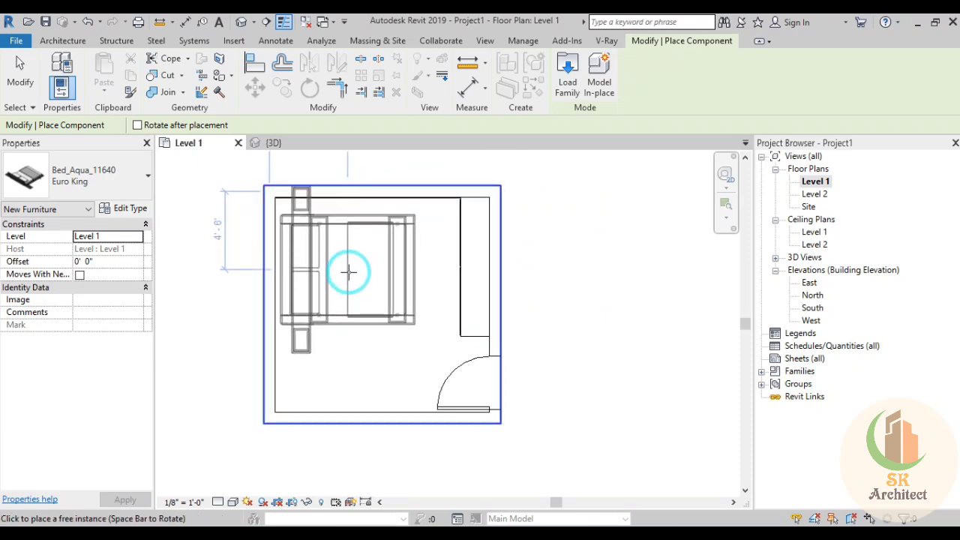
scroll(347, 270, up, 2)
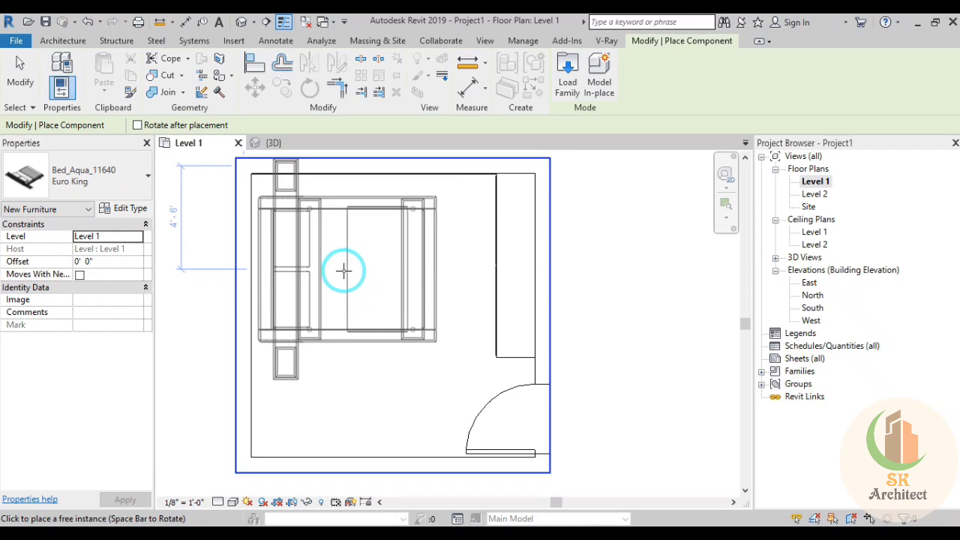
click(425, 347)
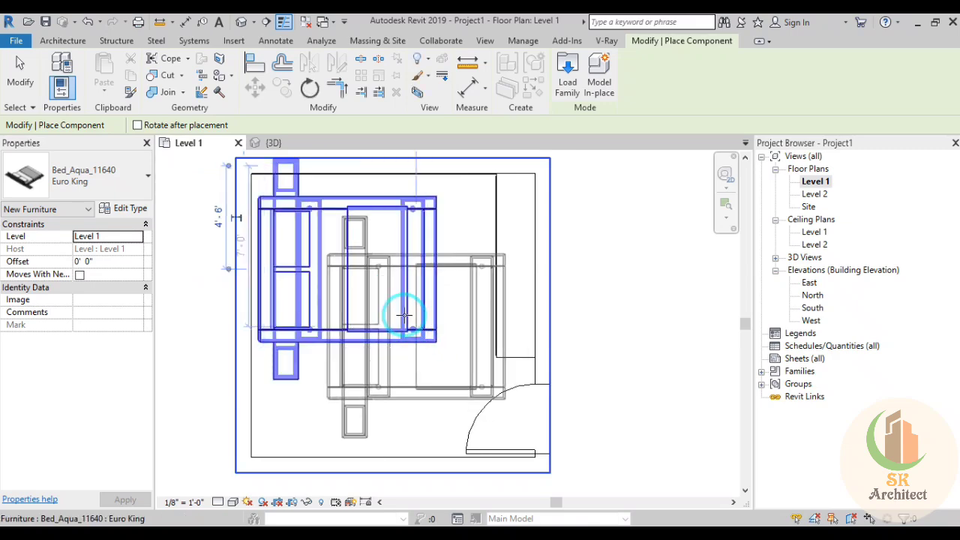
scroll(403, 317, down, 2)
key(Escape)
key(Escape)
scroll(405, 322, down, 2)
Select the Euro King bed in the 3D view and open its family for editing
click(304, 142)
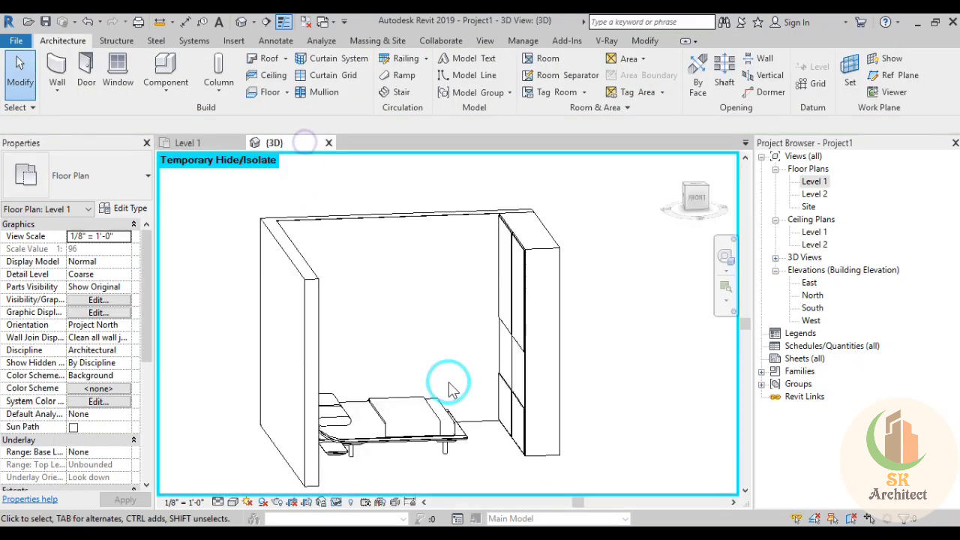
mouse_move(447, 388)
shift+middle_down()
mouse_move(441, 438)
mouse_move(365, 456)
mouse_move(396, 350)
mouse_move(332, 393)
shift+middle_up()
click(328, 408)
middle_drag(570, 377, 513, 289)
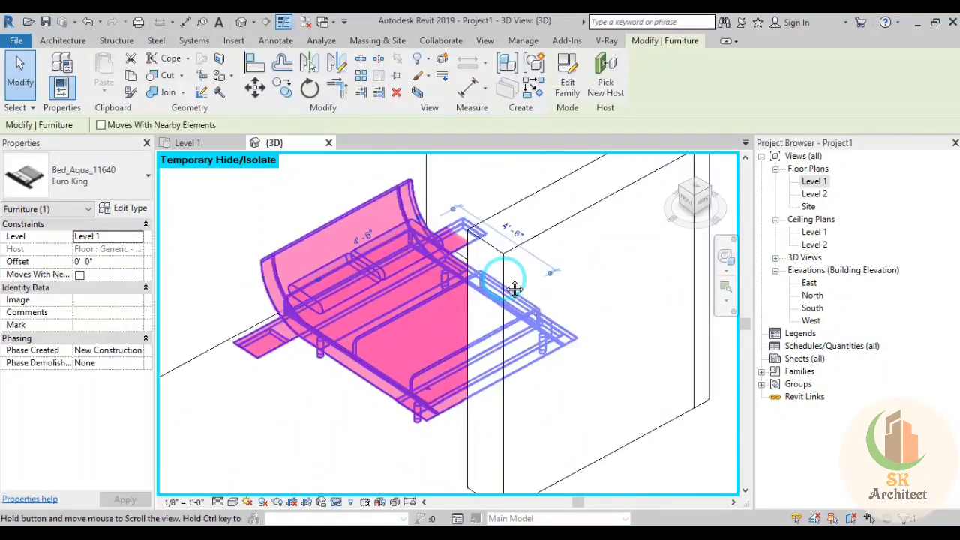
click(561, 88)
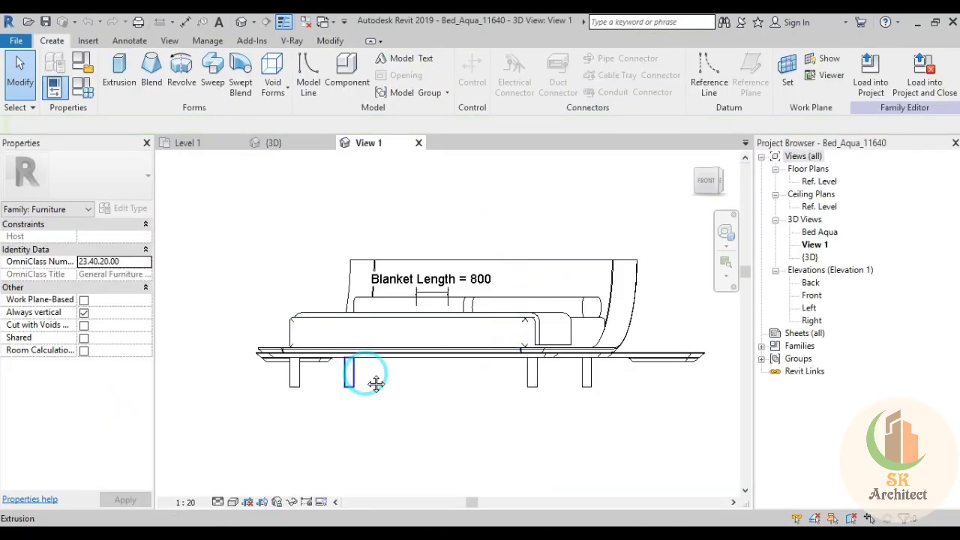
Orbit beneath the bed and select the slab and void sweep pieces under it
mouse_move(375, 385)
shift+middle_down()
mouse_move(527, 475)
mouse_move(621, 310)
mouse_move(359, 353)
shift+middle_up()
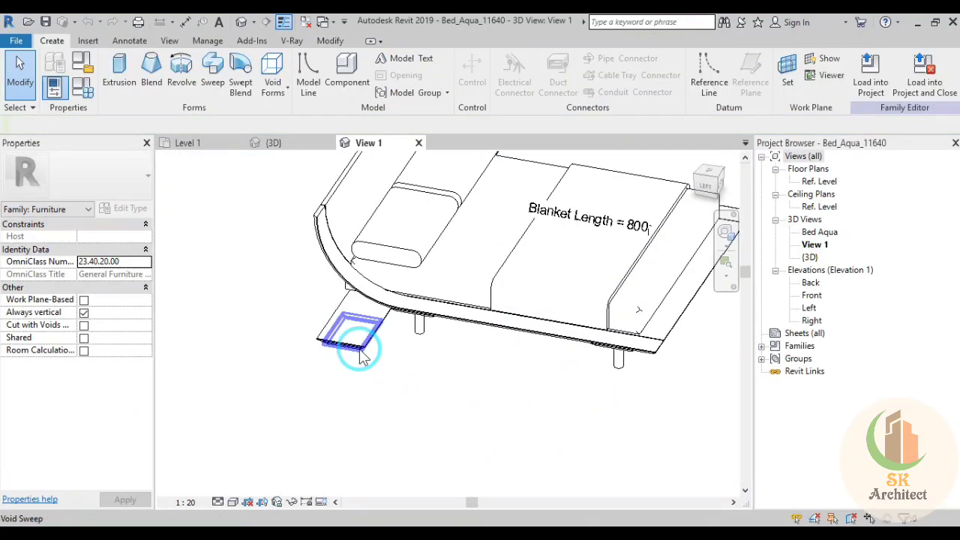
mouse_move(394, 414)
mouse_down()
mouse_move(328, 351)
mouse_move(312, 378)
mouse_up()
mouse_move(315, 397)
shift+middle_down()
mouse_move(460, 317)
mouse_move(482, 286)
mouse_move(393, 274)
mouse_move(447, 279)
shift+middle_up()
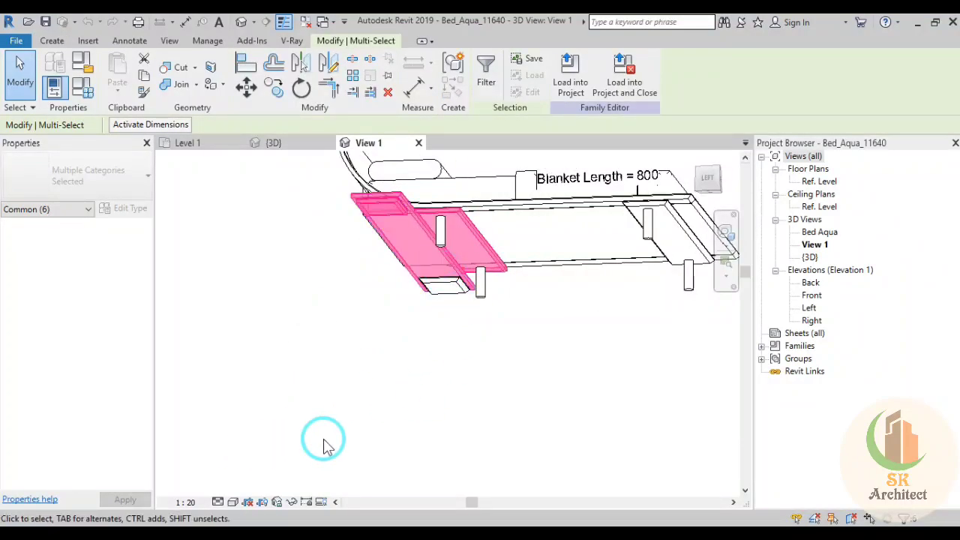
ctrl+click(485, 250)
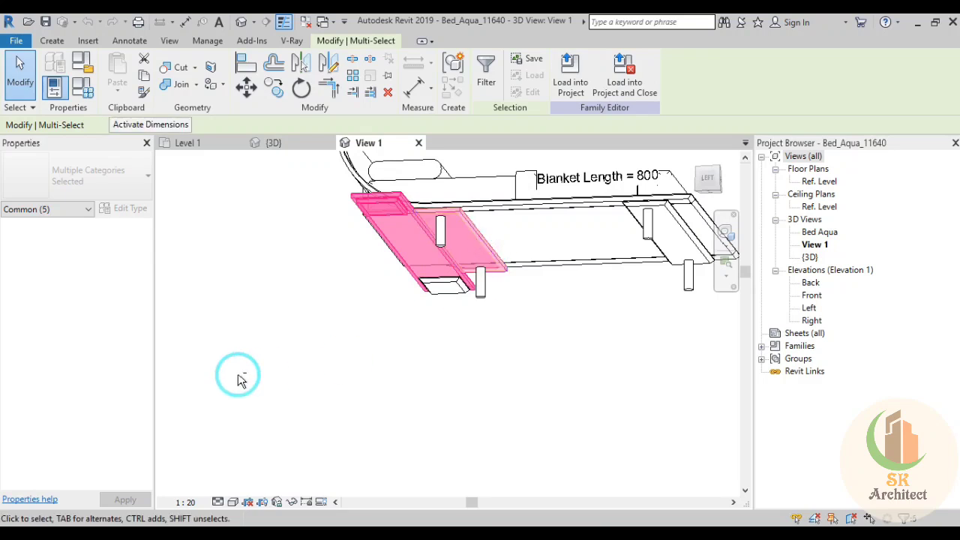
shift+click(484, 244)
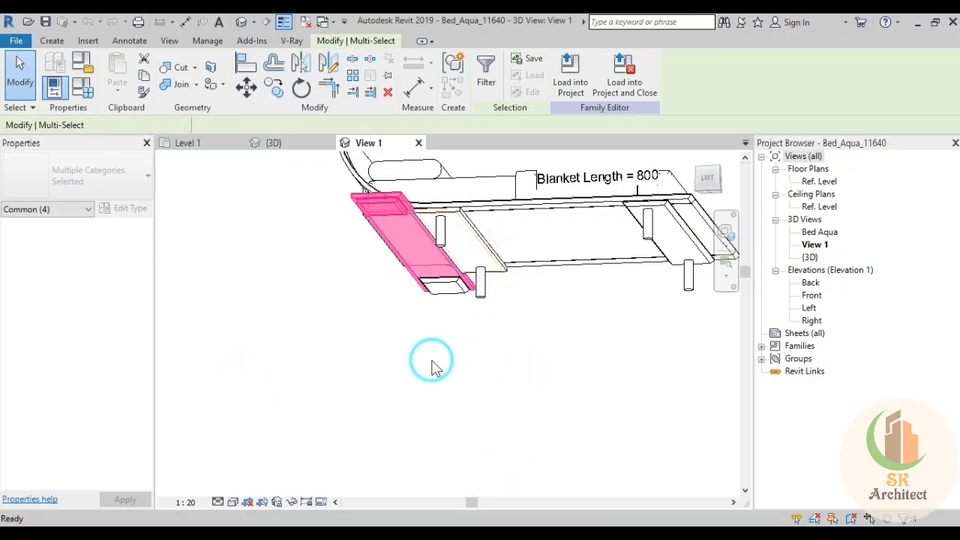
click(433, 335)
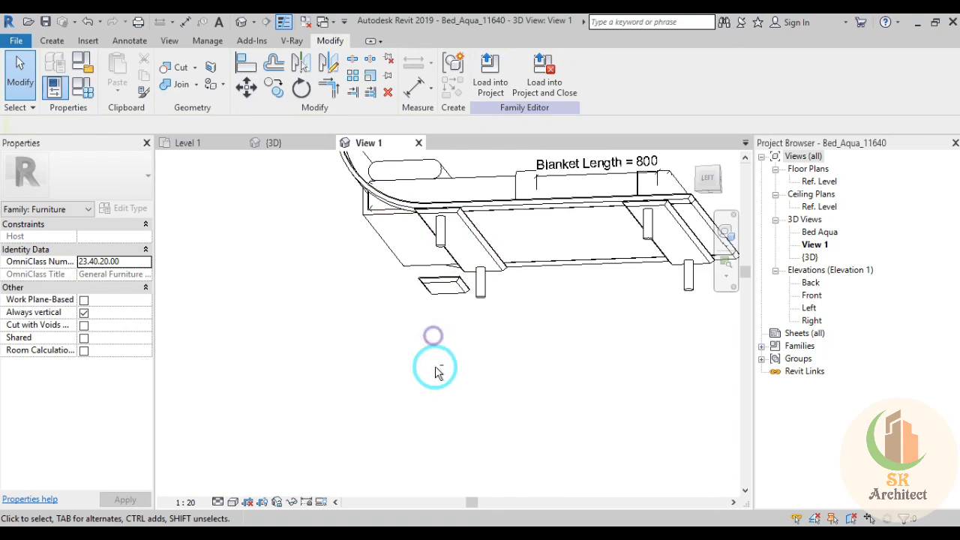
Inspect the thin slab at the bed's end from several angles, then load the family into the project
mouse_move(438, 372)
shift+middle_down()
mouse_move(561, 467)
mouse_move(649, 460)
shift+middle_up()
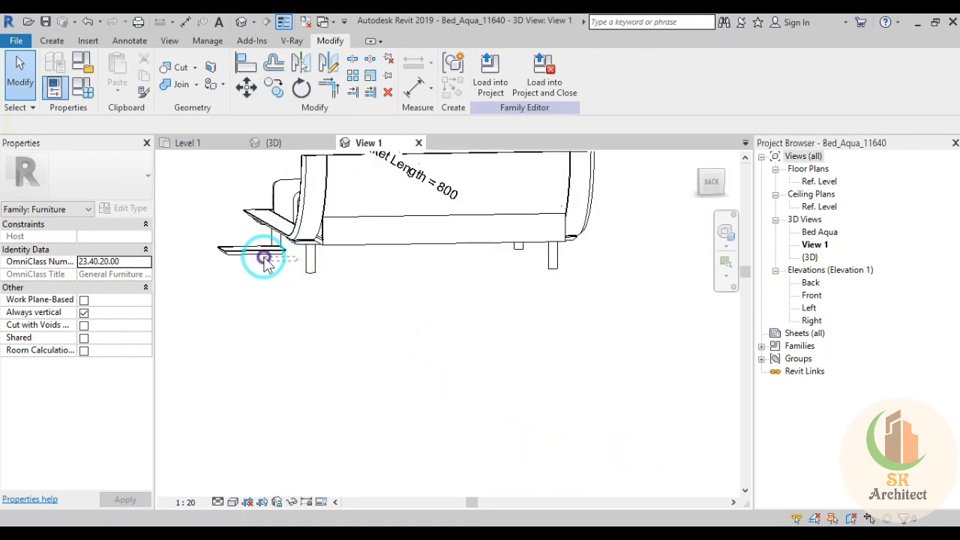
click(251, 302)
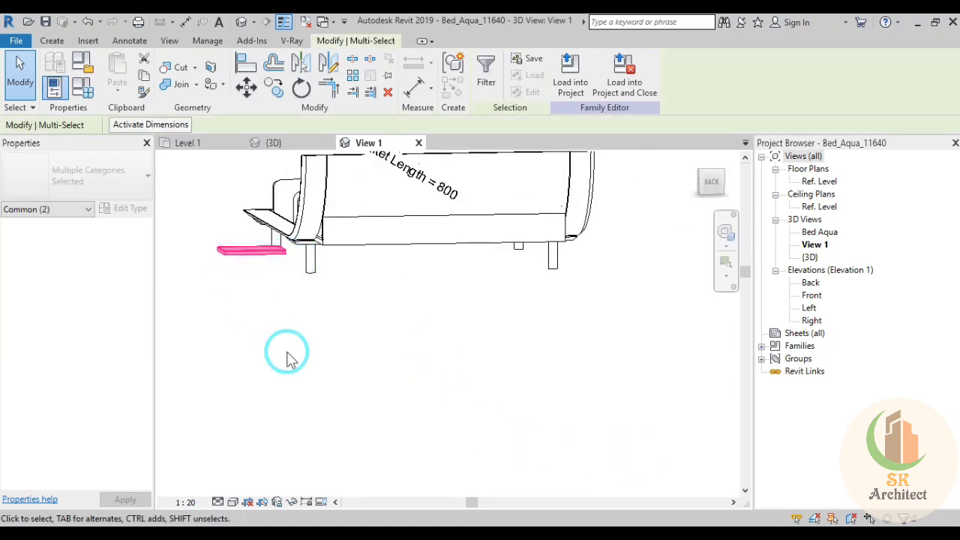
click(289, 356)
mouse_move(289, 356)
shift+middle_down()
mouse_move(350, 380)
mouse_move(565, 388)
mouse_move(595, 325)
mouse_move(558, 399)
shift+middle_up()
shift+middle_drag(475, 349, 553, 359)
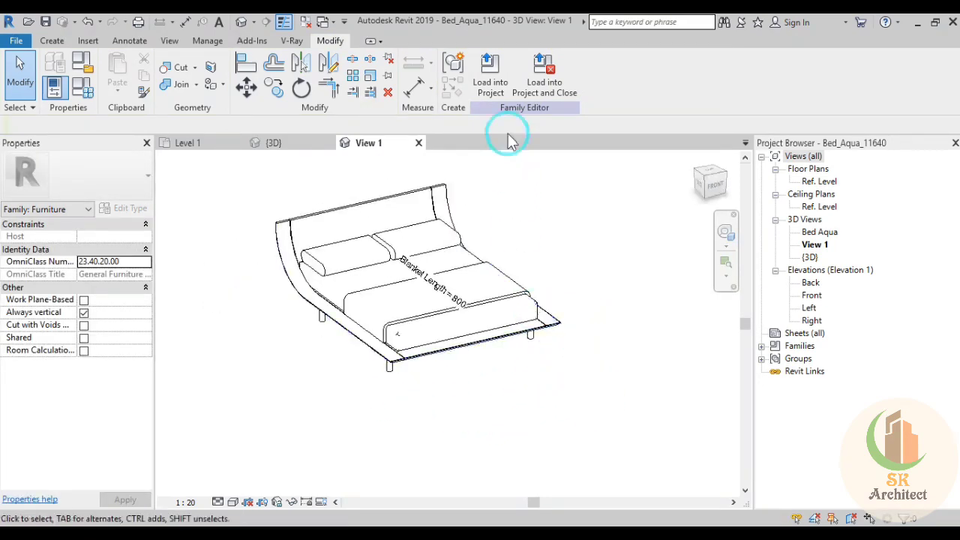
click(500, 92)
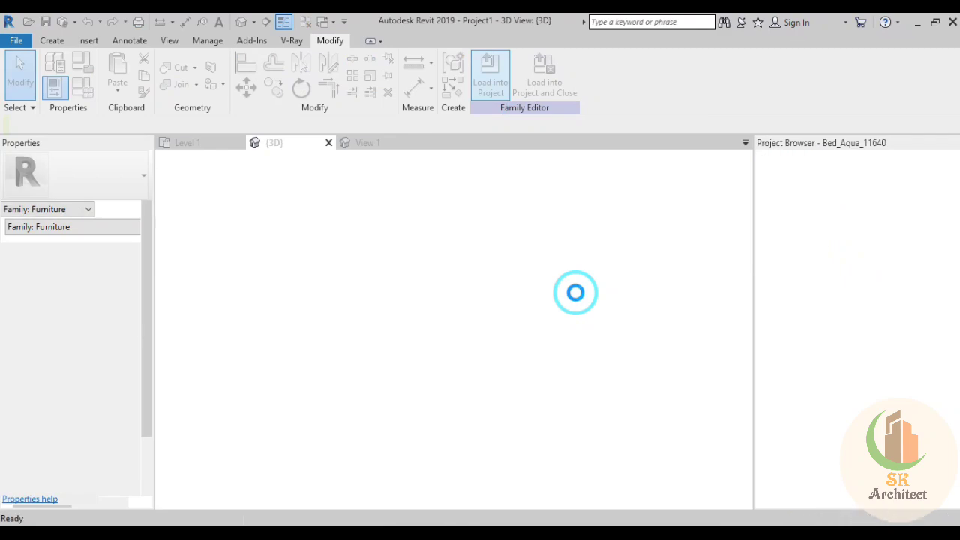
Overwrite the existing bed family version, check the room in 3D, and return to the Level 1 plan
click(452, 235)
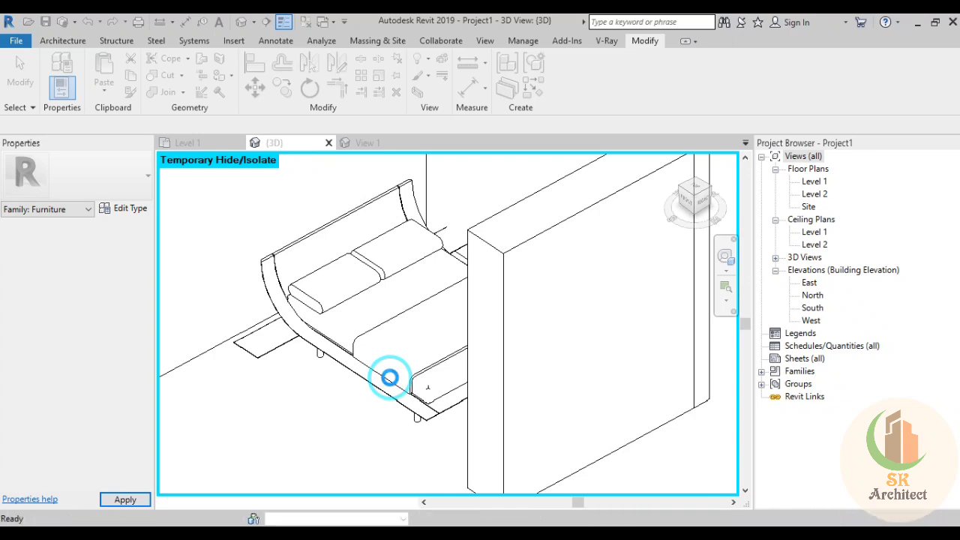
mouse_move(326, 392)
shift+middle_down()
mouse_move(553, 427)
mouse_move(456, 392)
mouse_move(326, 443)
mouse_move(402, 466)
mouse_move(475, 449)
mouse_move(398, 445)
mouse_move(445, 399)
mouse_move(554, 372)
mouse_move(616, 373)
shift+middle_up()
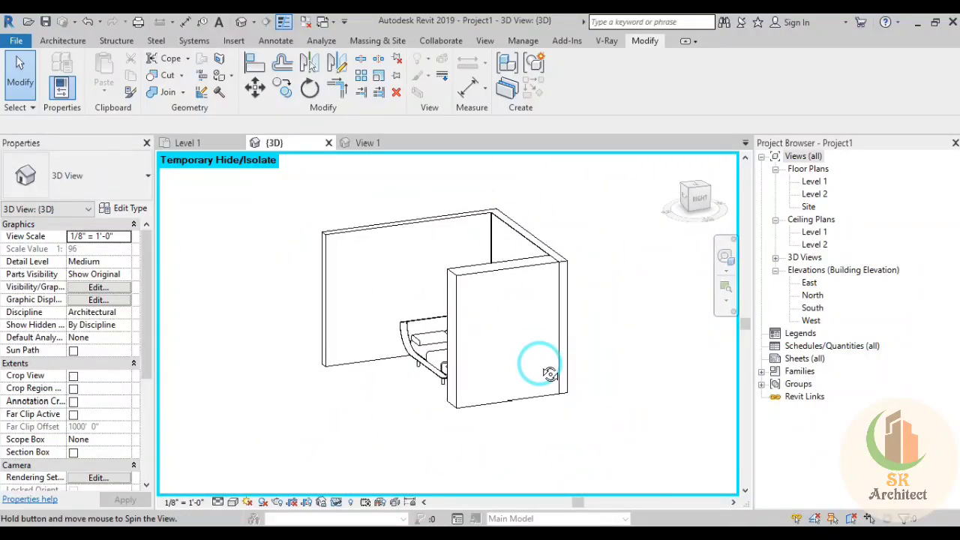
click(482, 277)
mouse_move(628, 486)
shift+middle_down()
mouse_move(735, 456)
mouse_move(732, 446)
mouse_move(713, 447)
shift+middle_up()
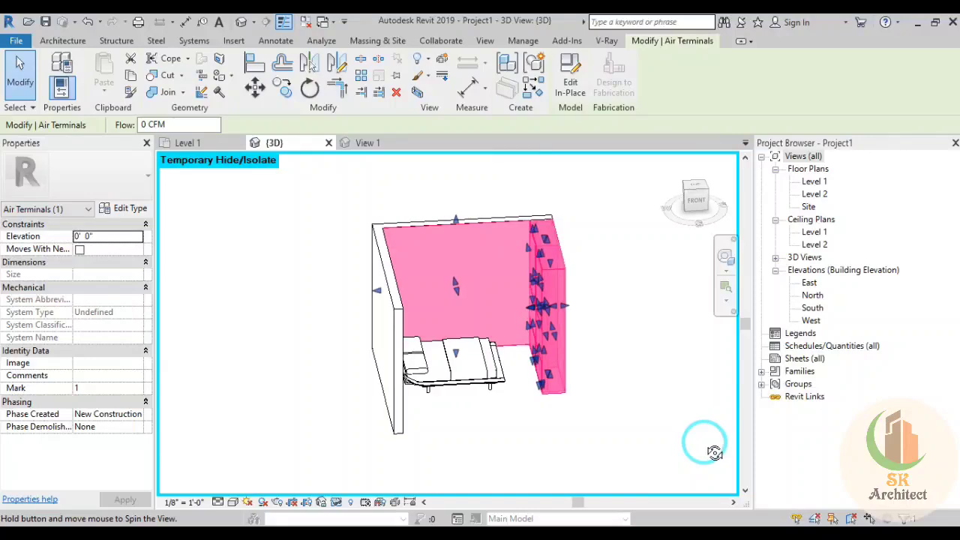
click(600, 405)
click(186, 143)
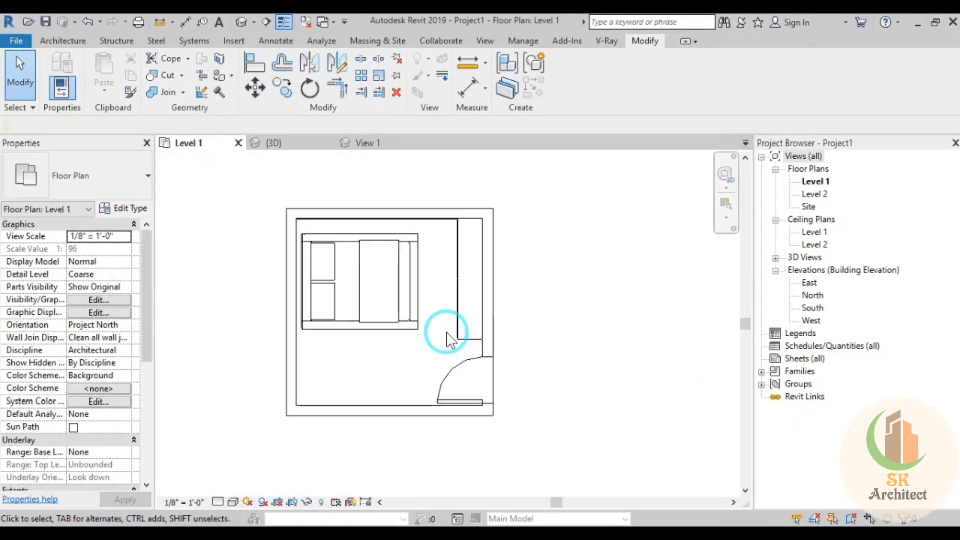
Check the room in the 3D view and come back to the Level 1 floor plan
scroll(439, 332, up, 5)
scroll(396, 291, down, 2)
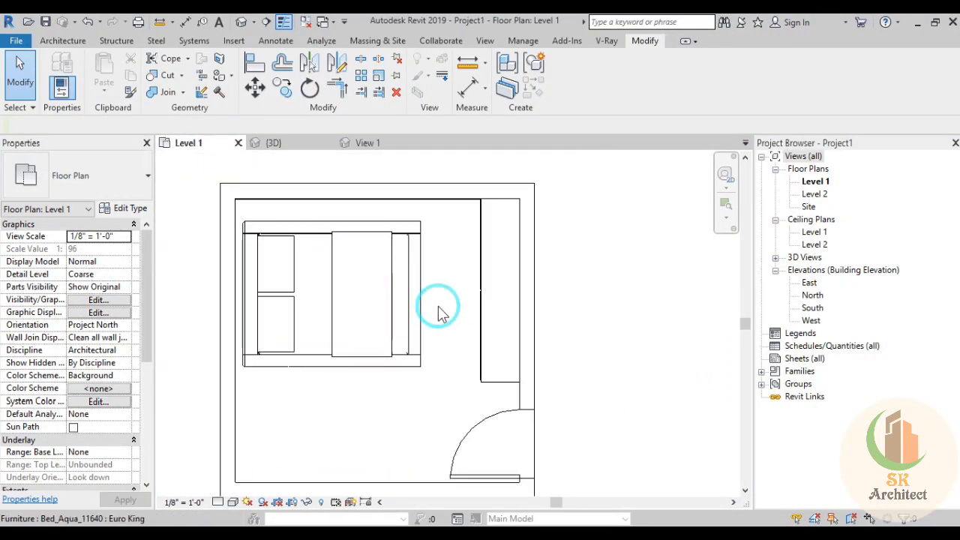
scroll(446, 352, down, 2)
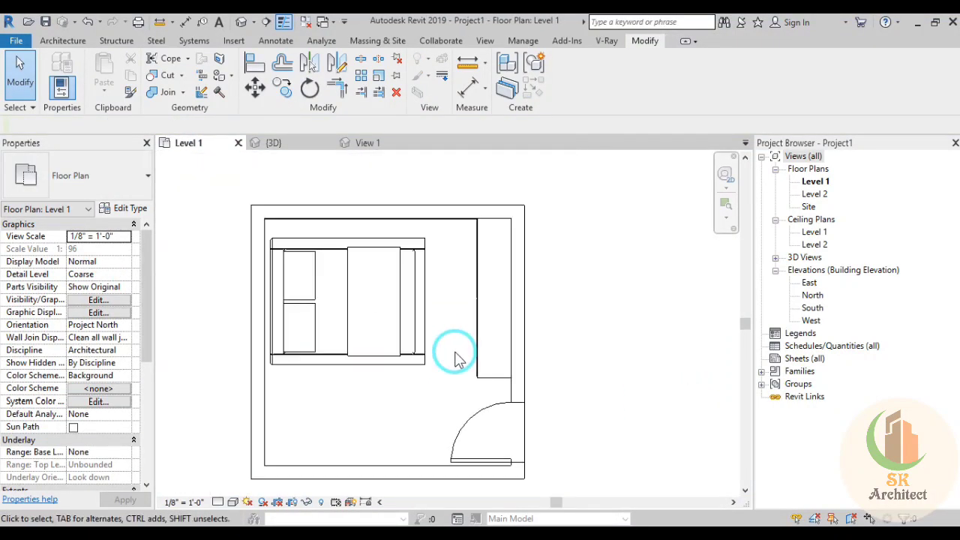
click(294, 145)
mouse_move(503, 385)
shift+middle_down()
mouse_move(395, 416)
mouse_move(385, 409)
shift+middle_up()
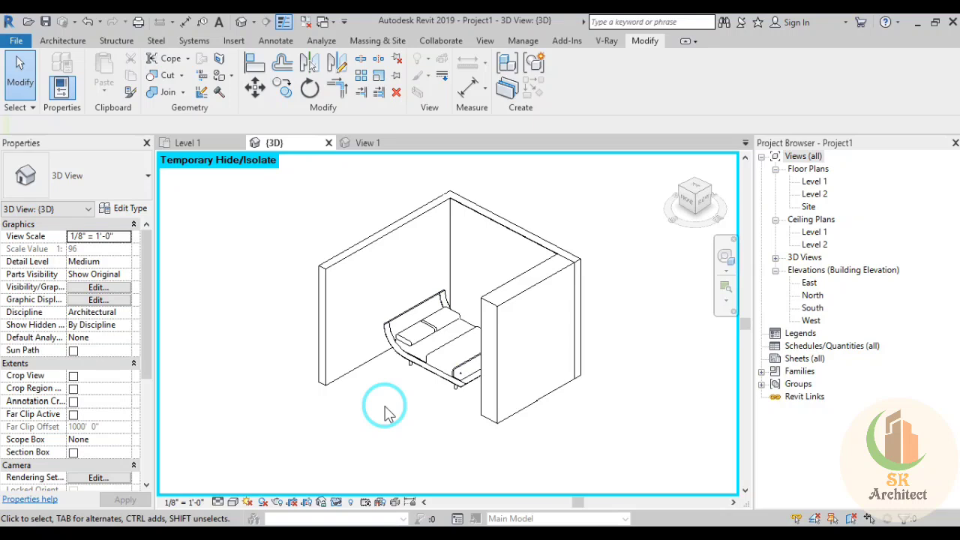
scroll(384, 411, down, 3)
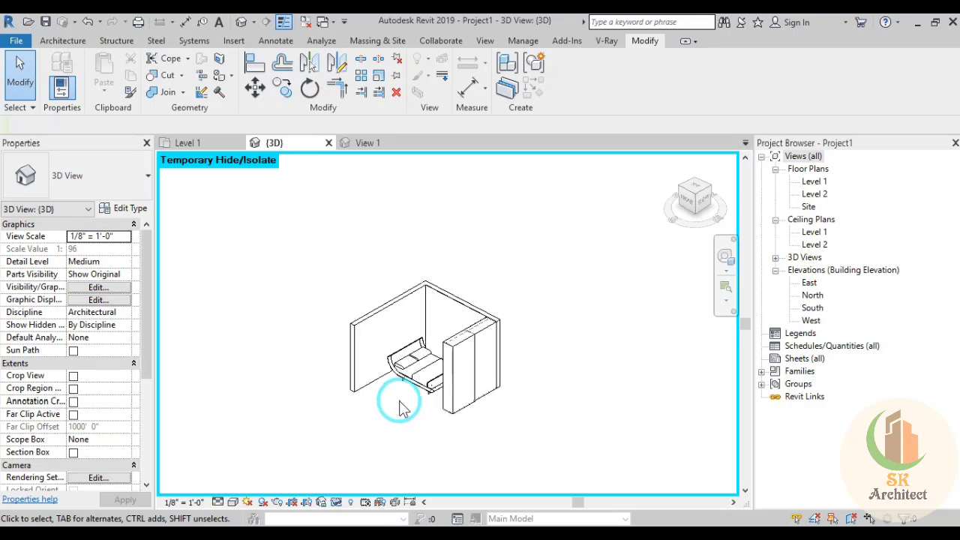
click(190, 144)
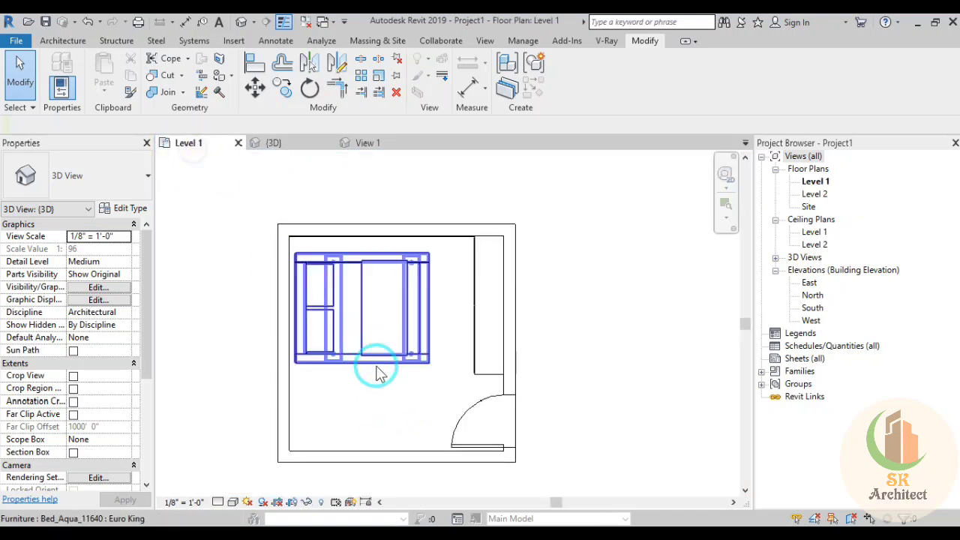
Move the bed against the top wall, nudging it right and down with the arrow keys
click(424, 423)
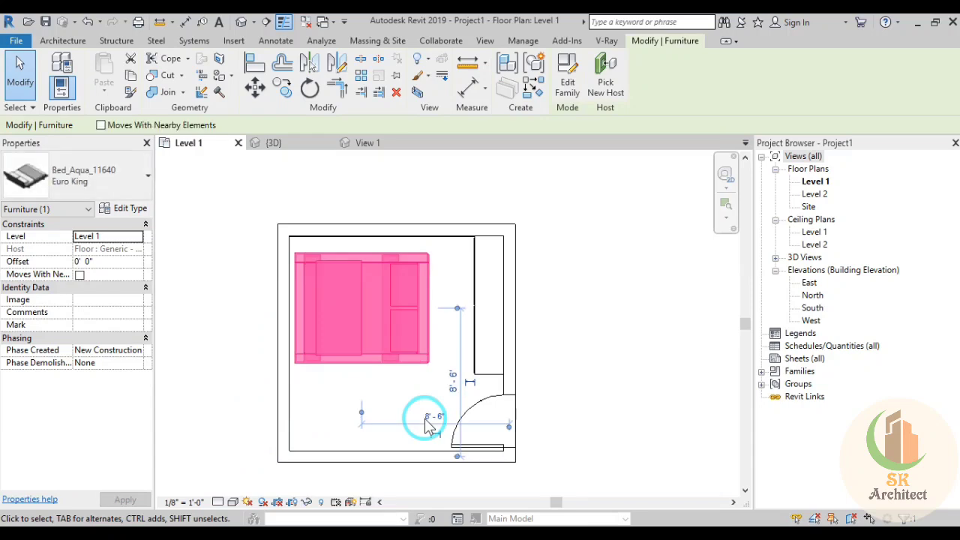
click(385, 353)
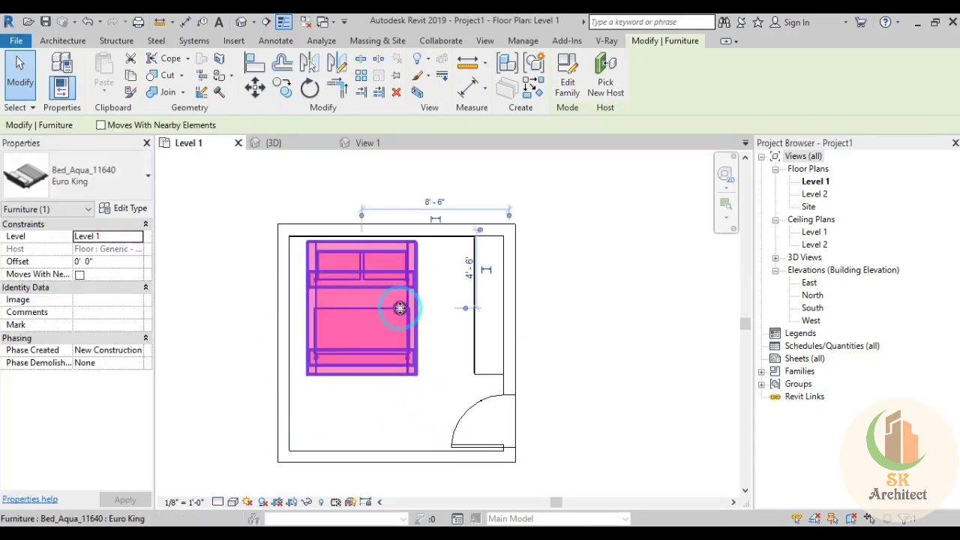
drag(400, 308, 426, 307)
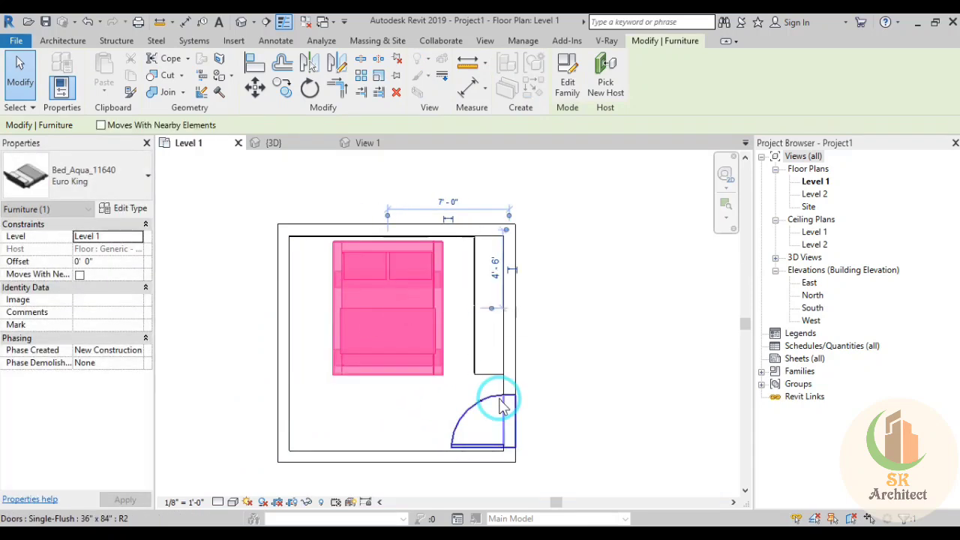
scroll(502, 405, up, 2)
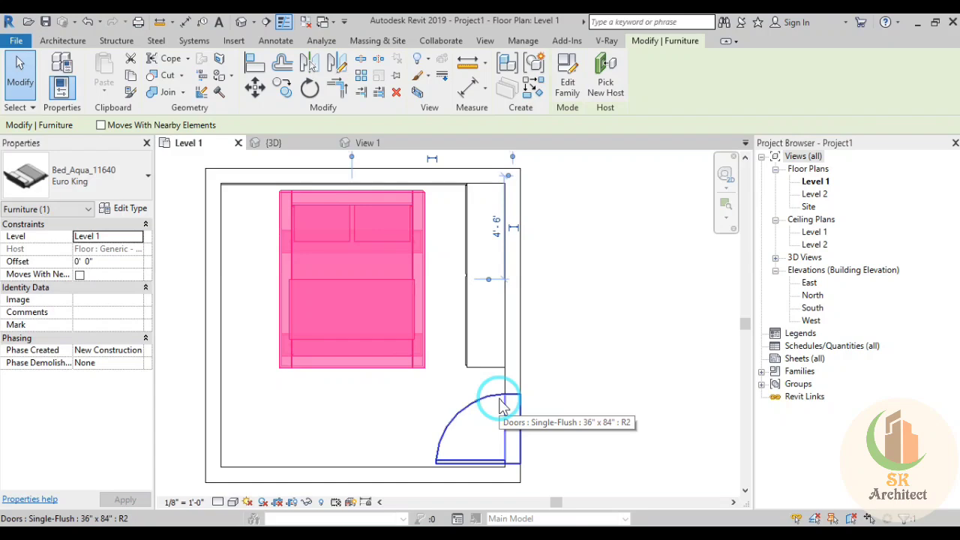
key(Right)
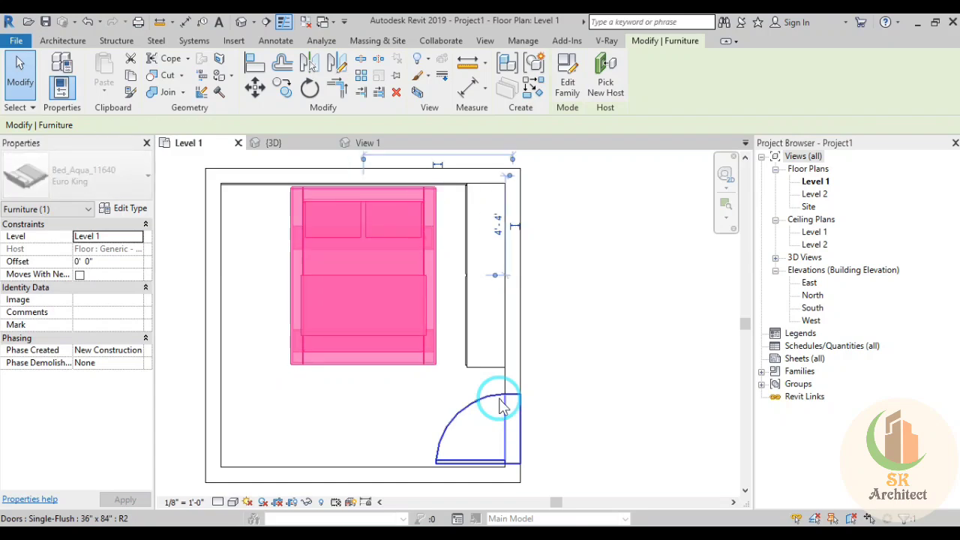
key(Down)
click(602, 360)
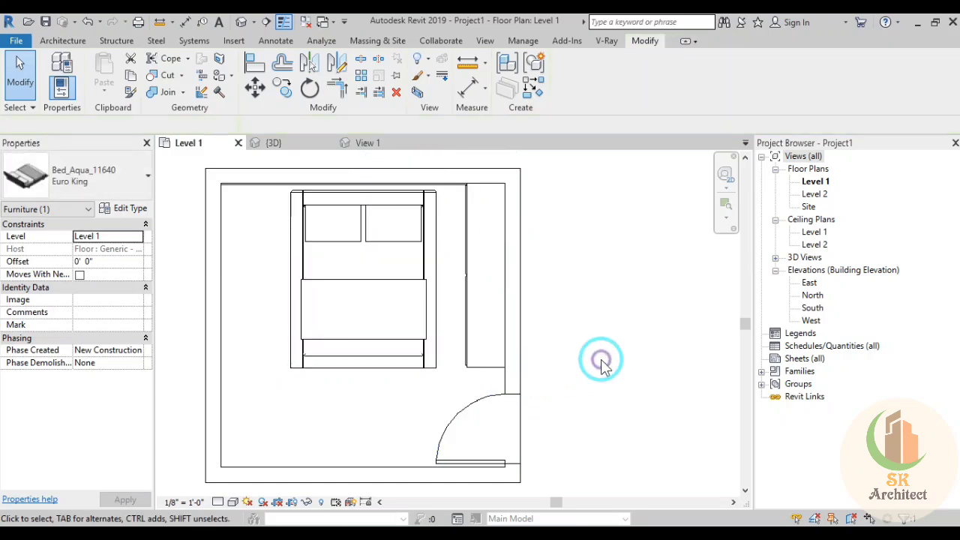
scroll(602, 360, down, 3)
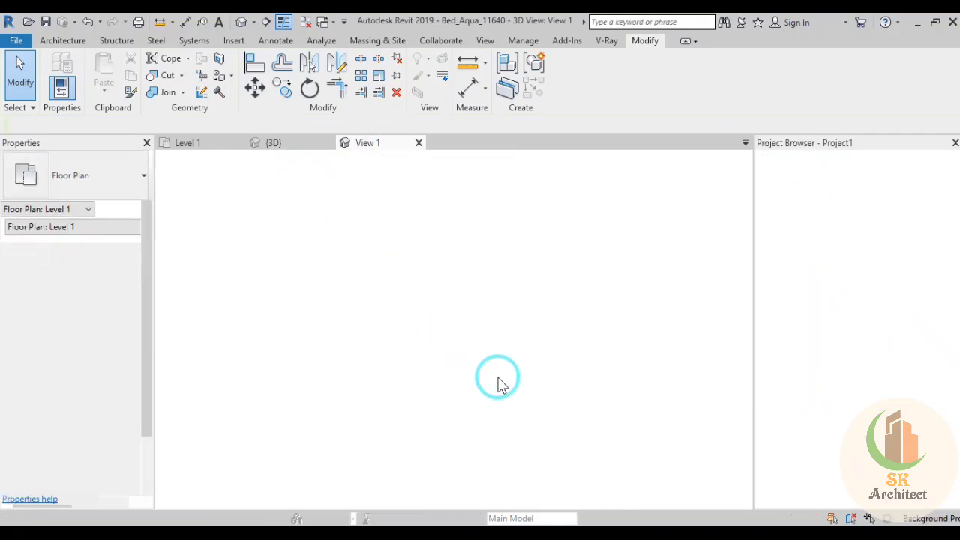
Orbit to face the bed wall and open its in-place element for editing
click(295, 143)
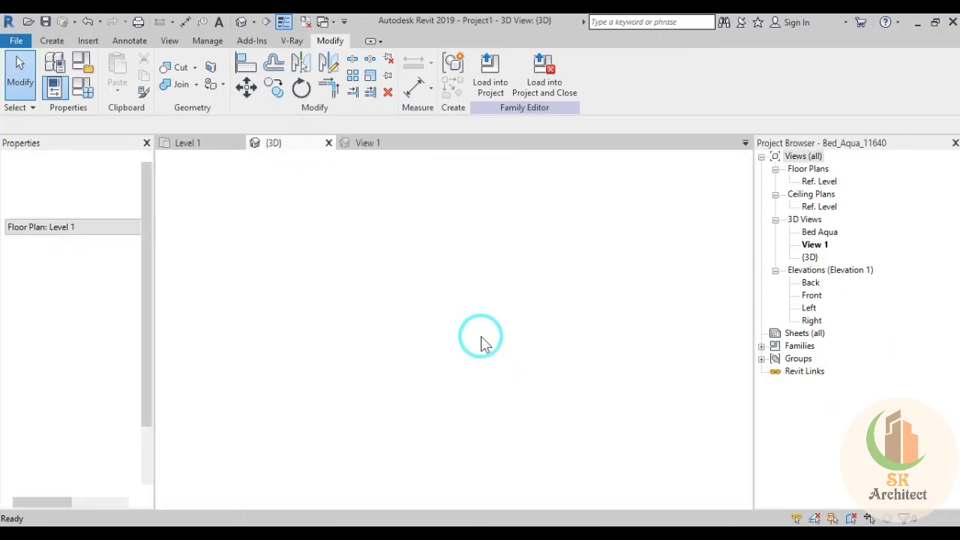
scroll(413, 412, up, 3)
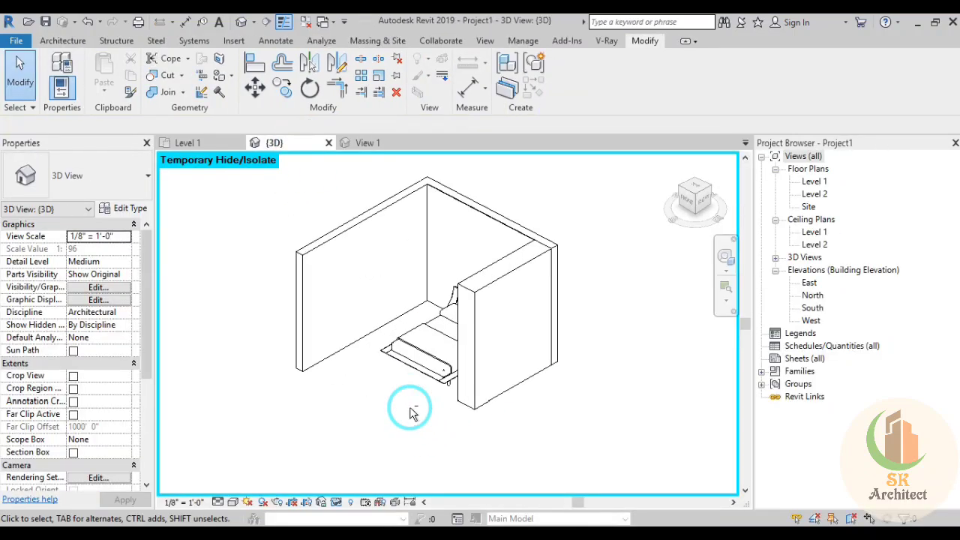
mouse_move(353, 467)
shift+middle_down()
mouse_move(549, 440)
mouse_move(456, 422)
mouse_move(509, 438)
shift+middle_up()
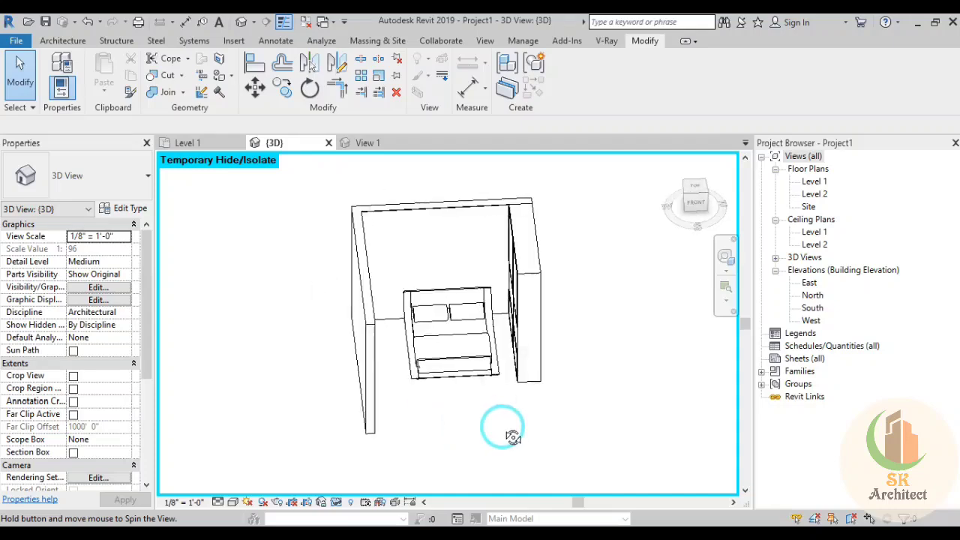
scroll(474, 390, up, 3)
mouse_move(475, 390)
shift+middle_down()
mouse_move(491, 322)
mouse_move(550, 218)
shift+middle_up()
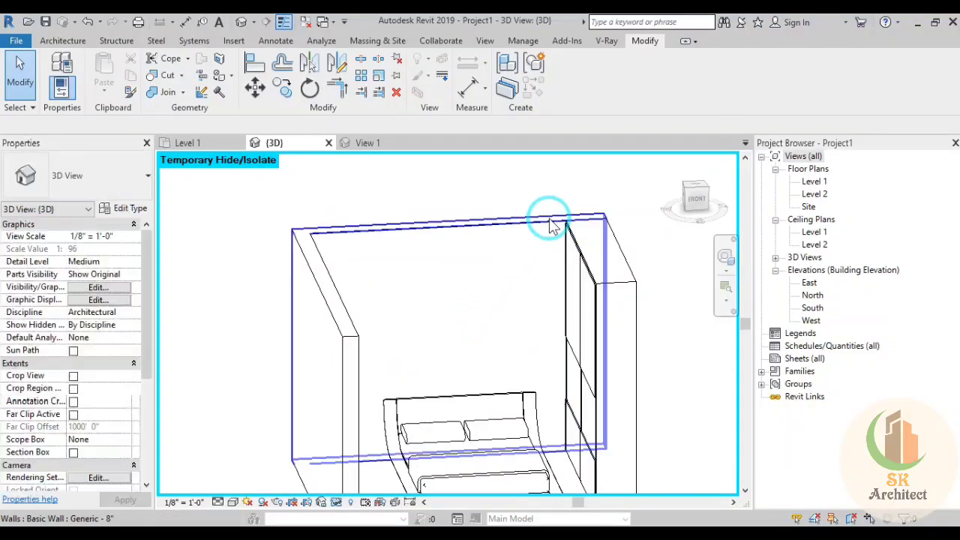
click(574, 177)
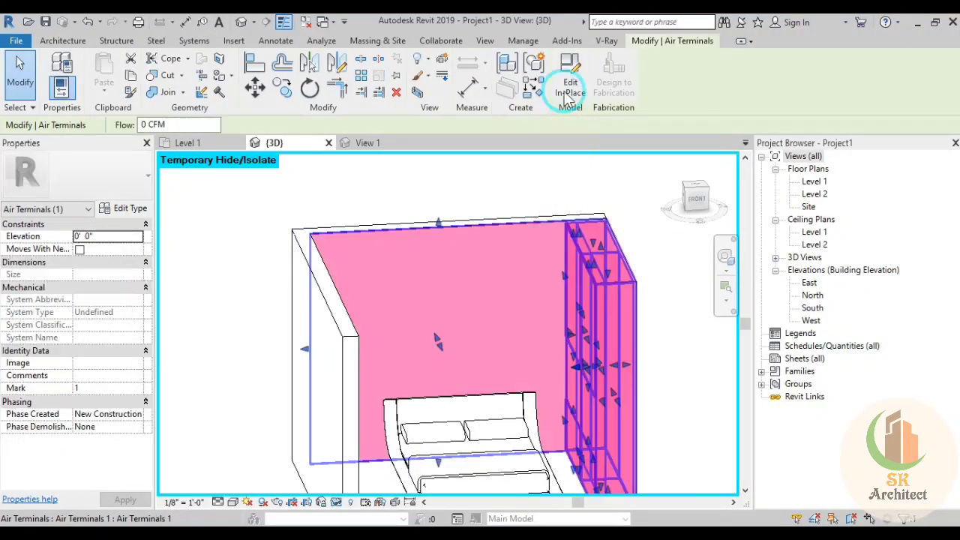
click(567, 84)
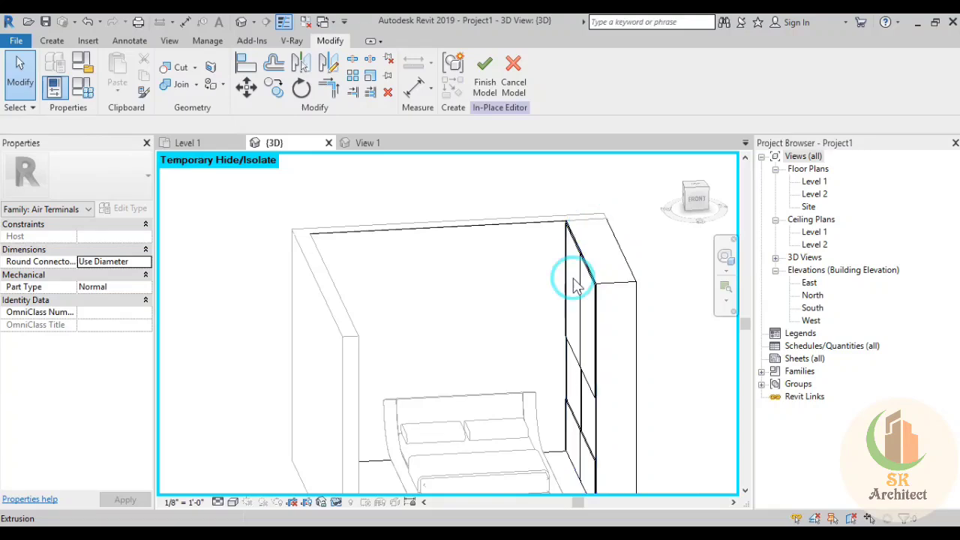
Set the work plane to the bed wall face using Pick a plane
click(51, 41)
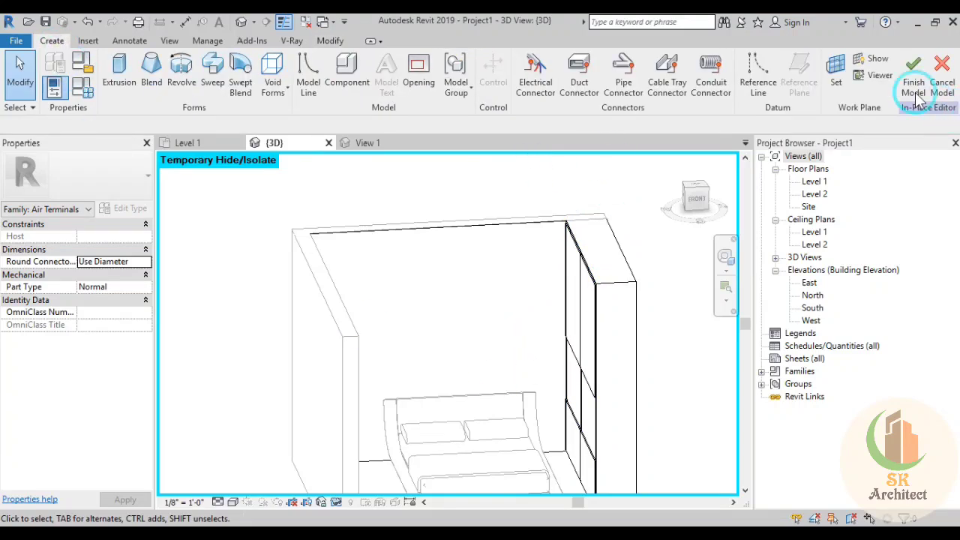
click(844, 89)
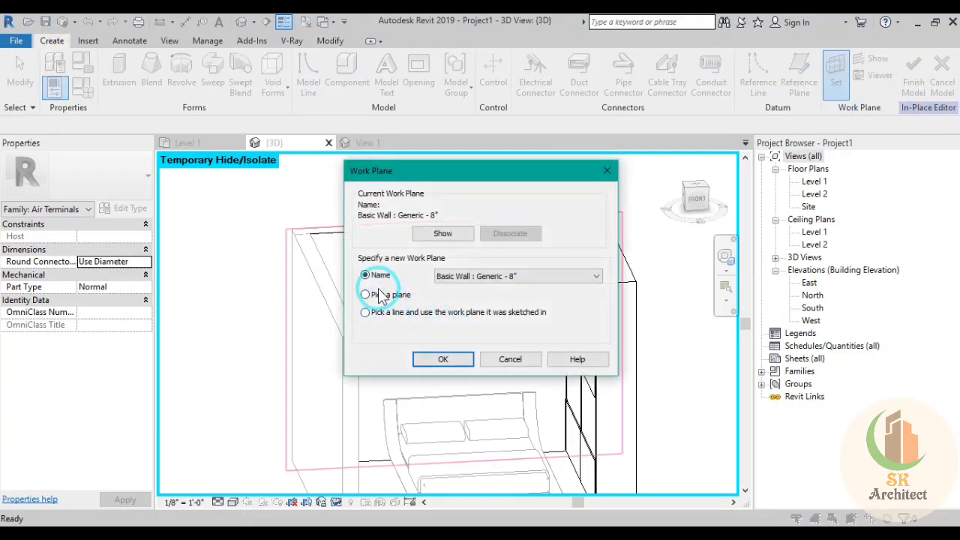
click(443, 359)
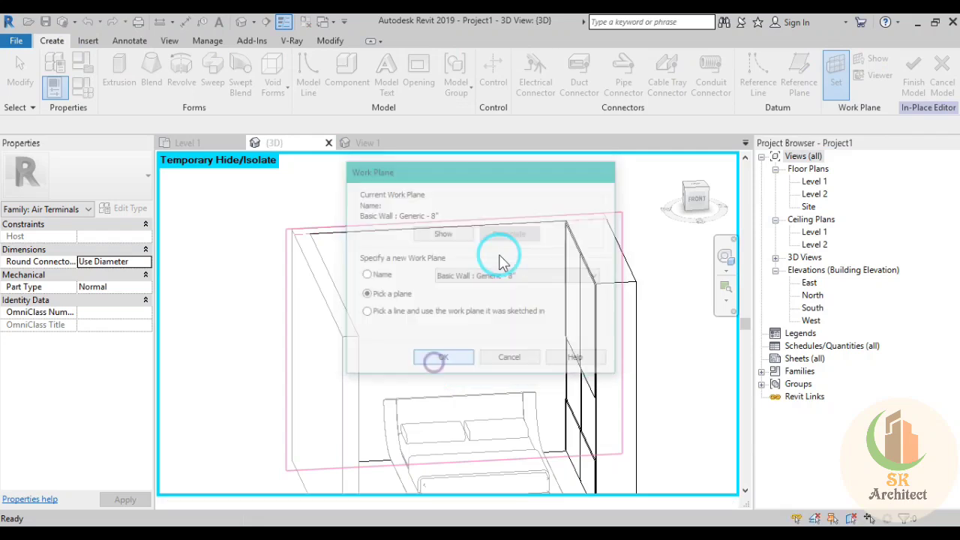
click(502, 230)
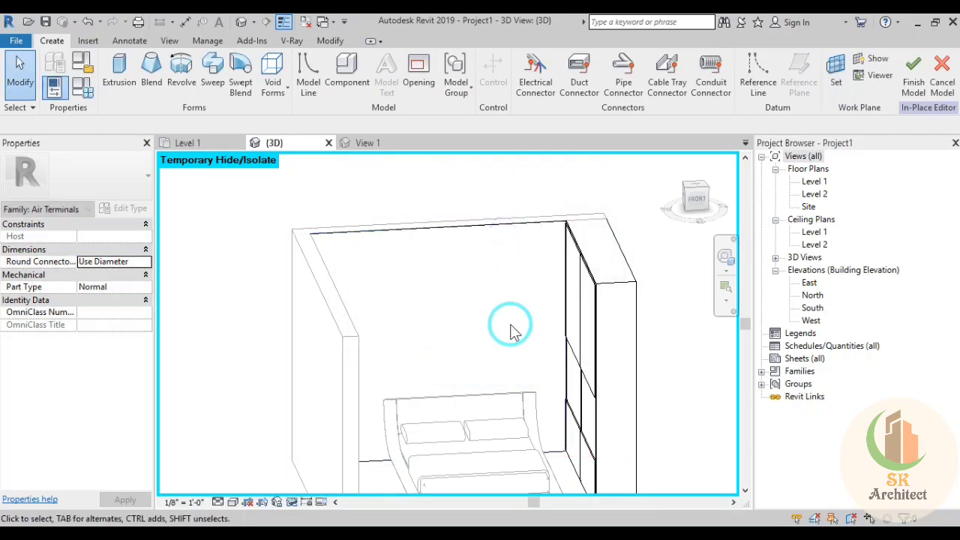
scroll(522, 378, up, 2)
scroll(518, 374, down, 2)
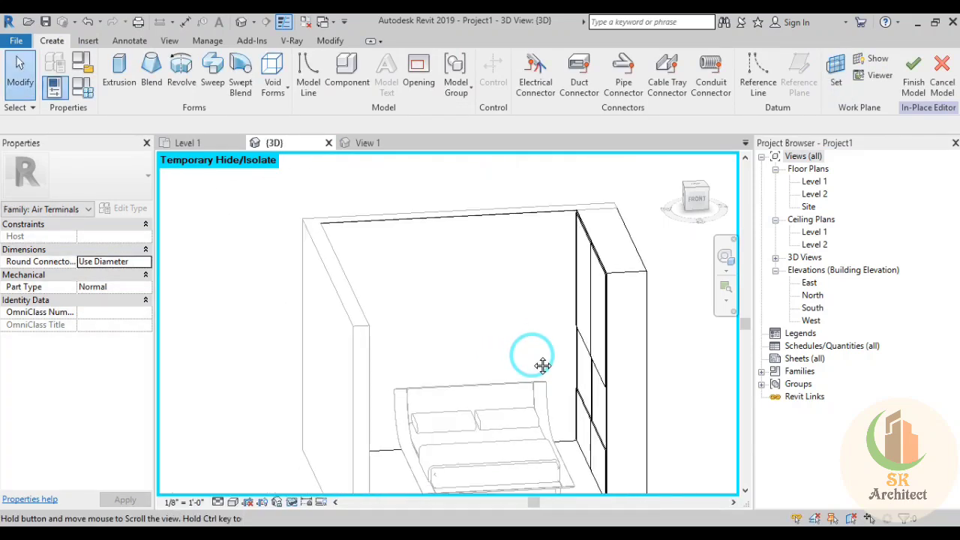
Sketch an extrusion rectangle running from the top of the bed wall down to its base
click(118, 73)
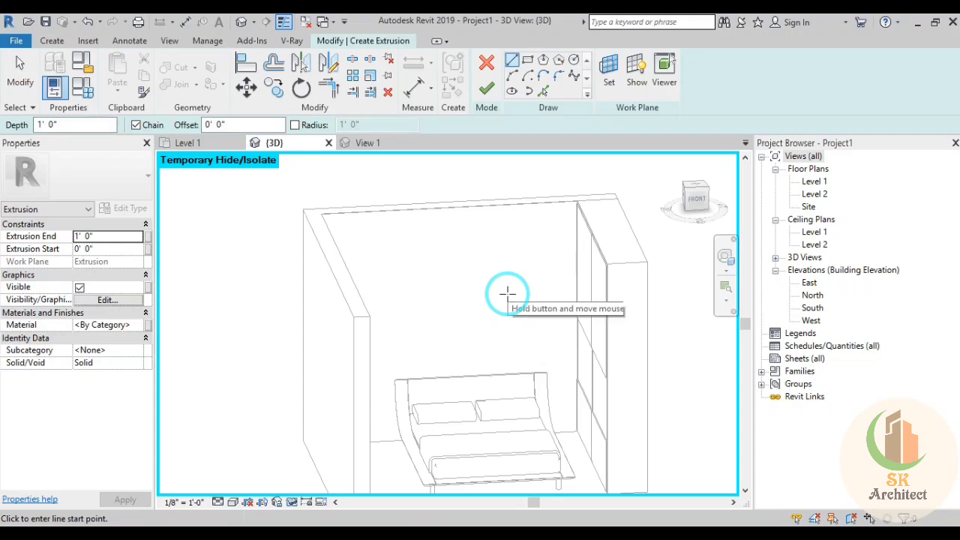
click(525, 66)
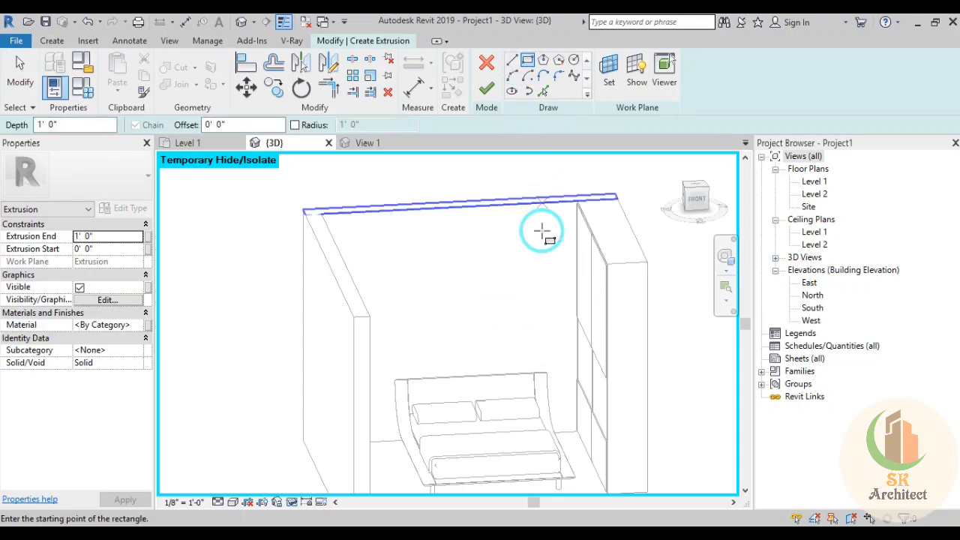
scroll(567, 208, up, 2)
scroll(568, 210, up, 1)
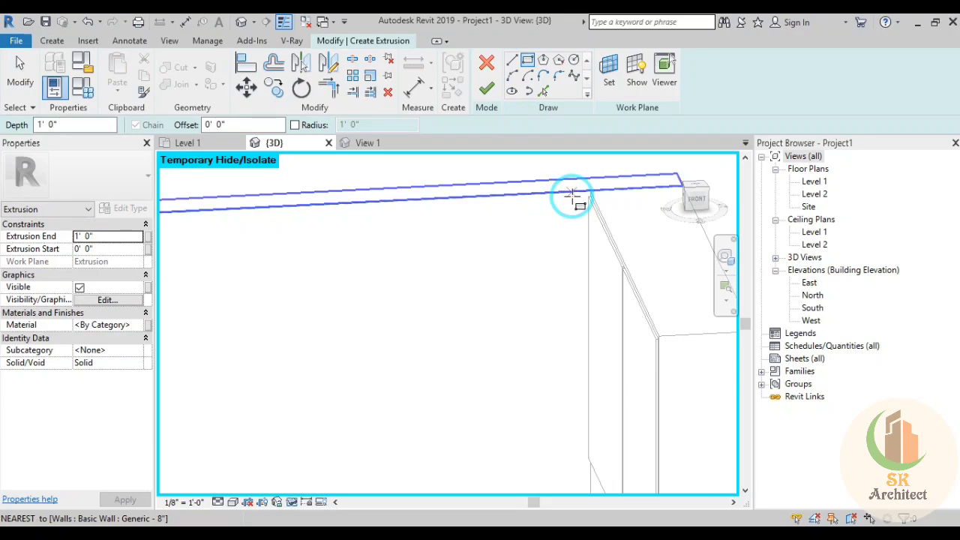
click(578, 197)
scroll(561, 317, down, 2)
scroll(488, 386, down, 2)
scroll(500, 377, down, 2)
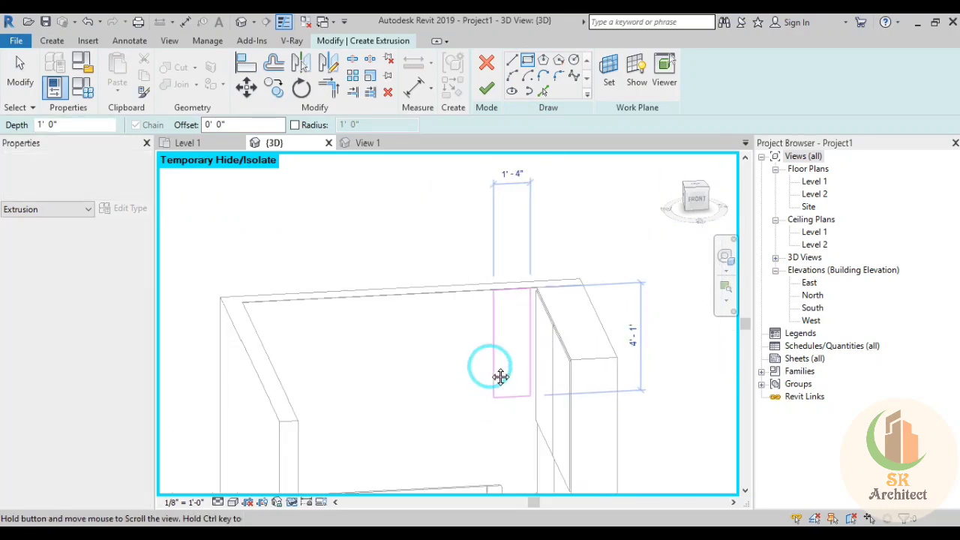
scroll(482, 339, down, 1)
click(478, 426)
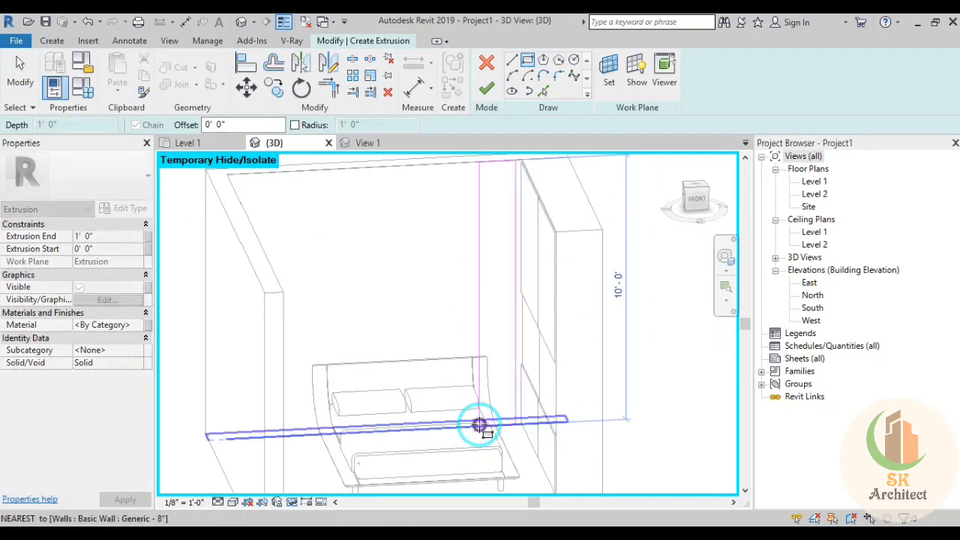
middle_drag(495, 270, 468, 323)
key(Escape)
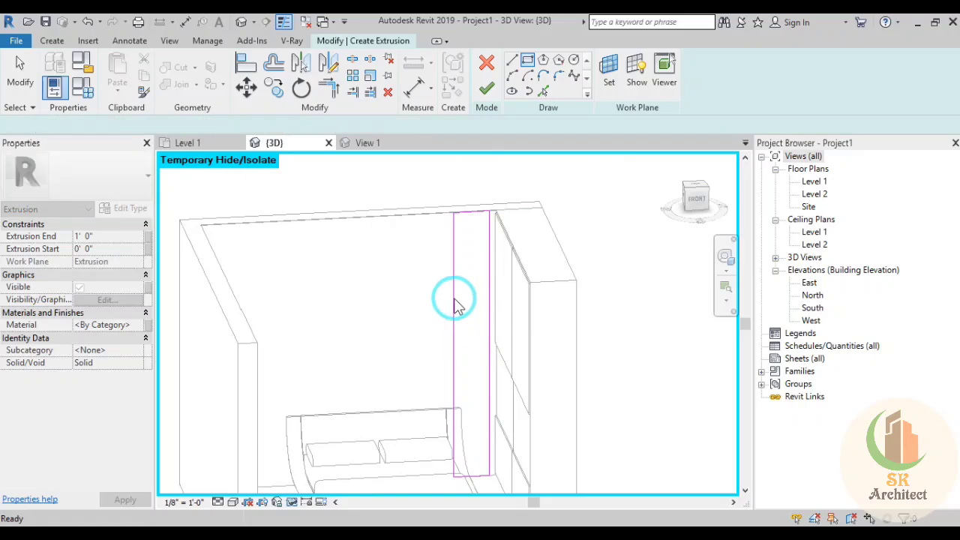
Set the strip's width to 1' 5" and finish the extrusion
click(453, 300)
click(477, 181)
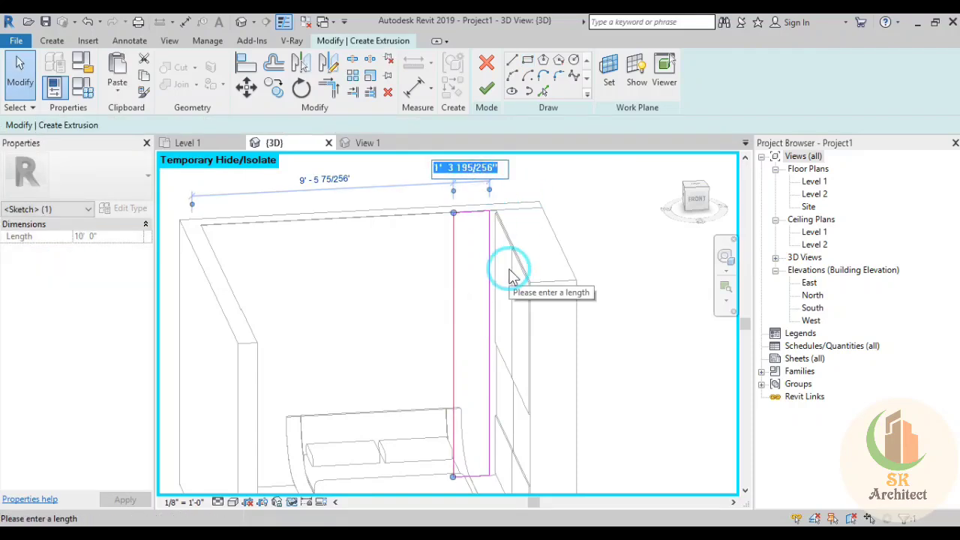
text(1 5)
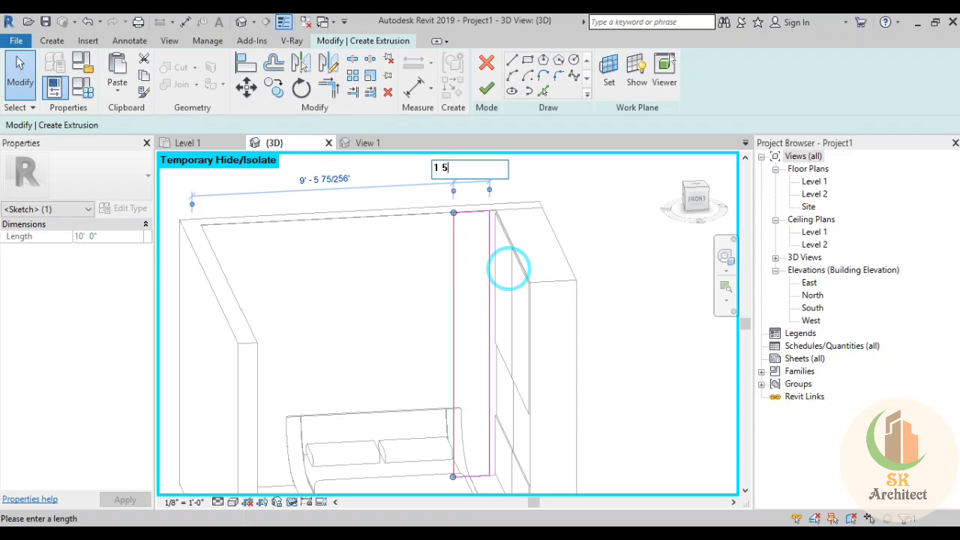
key(Return)
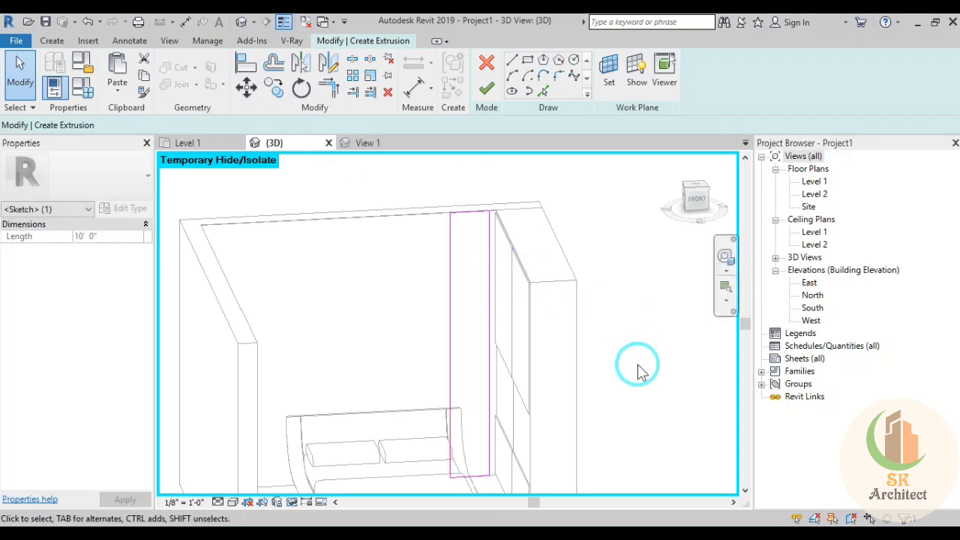
click(574, 257)
click(487, 88)
click(485, 89)
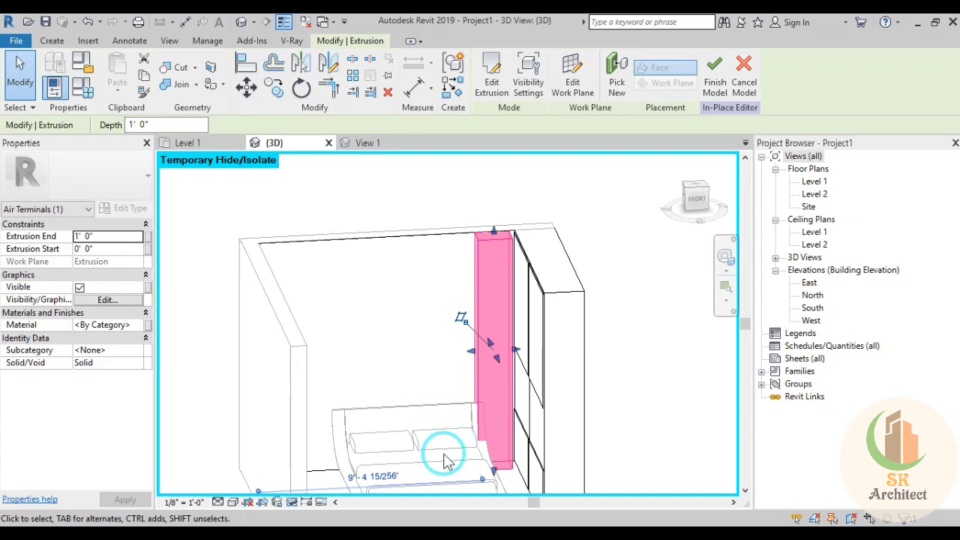
Adjust the strip's depth and add four picked lines at alternating 1' 3" and 0' 5" offsets
click(127, 240)
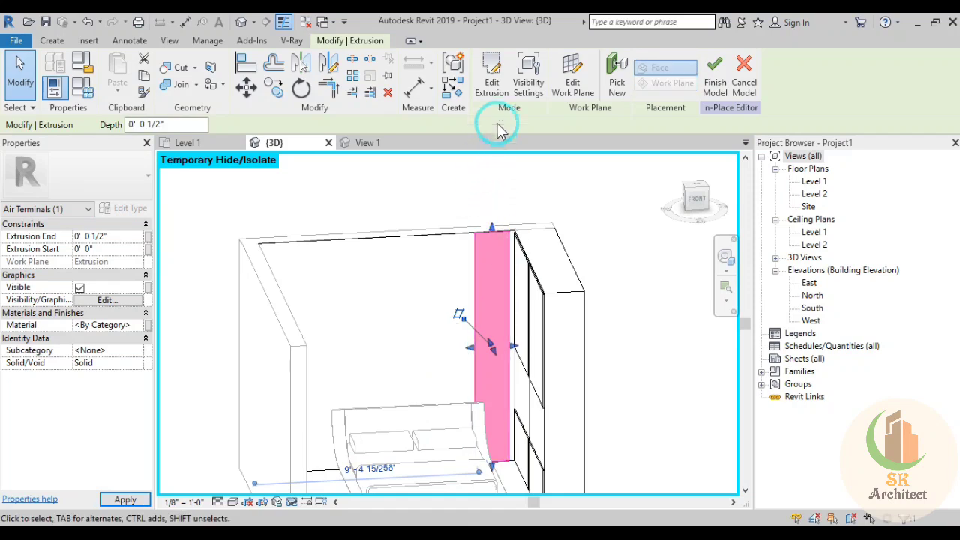
click(703, 204)
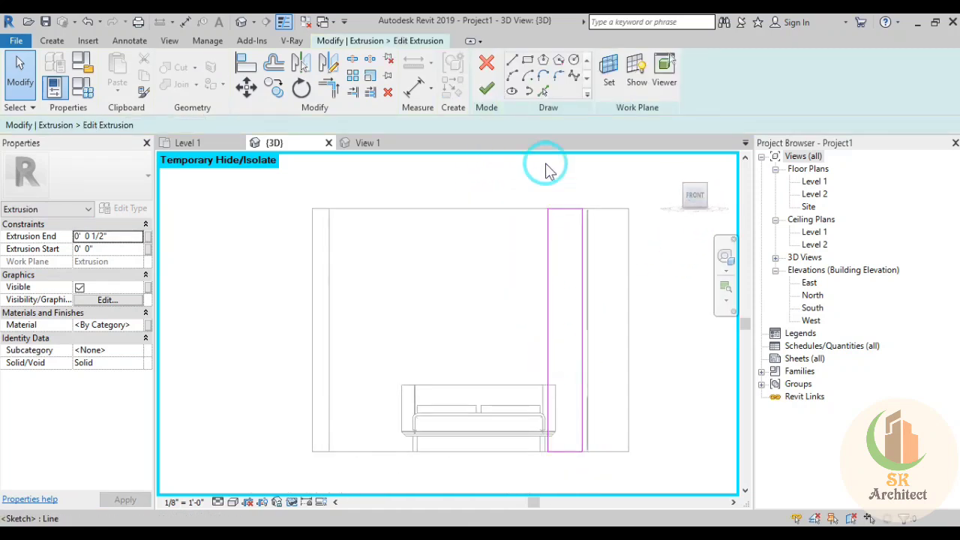
click(543, 90)
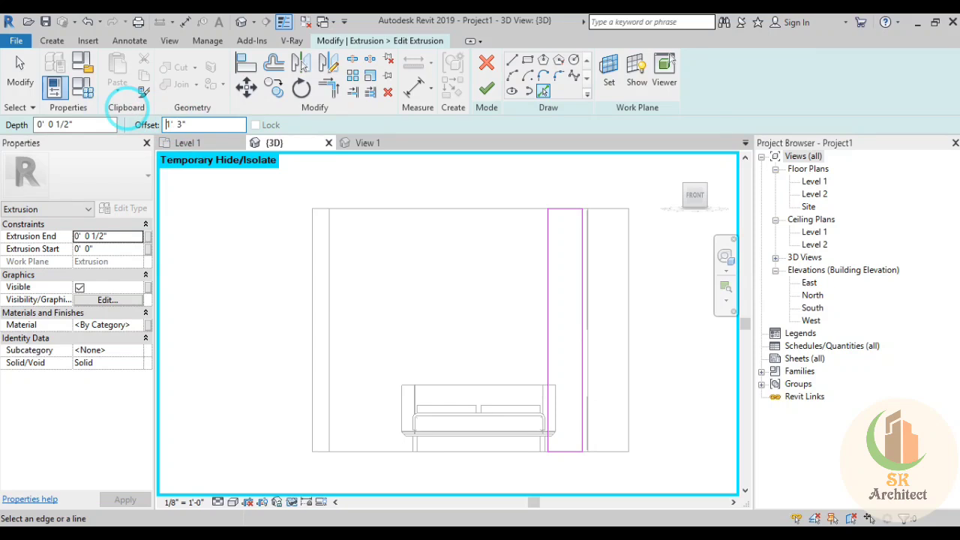
click(543, 296)
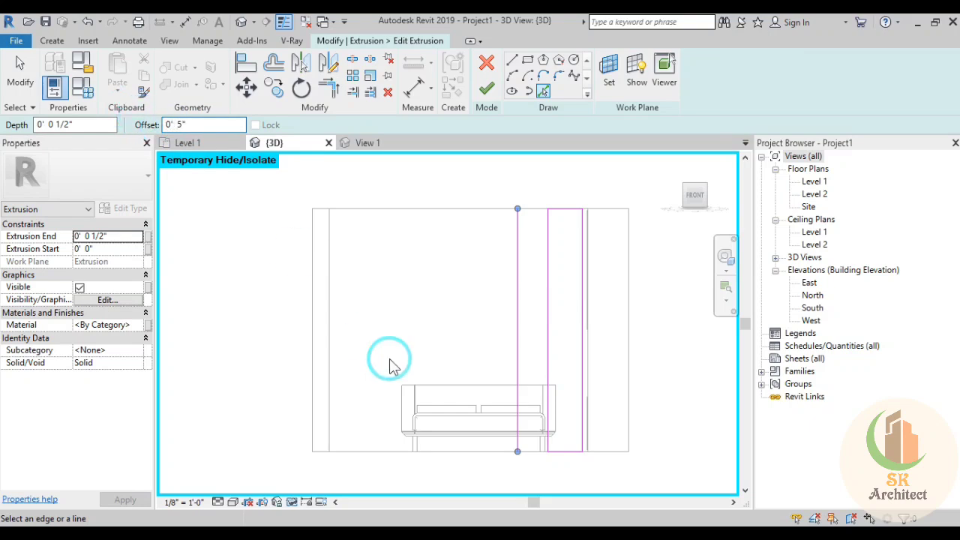
click(516, 367)
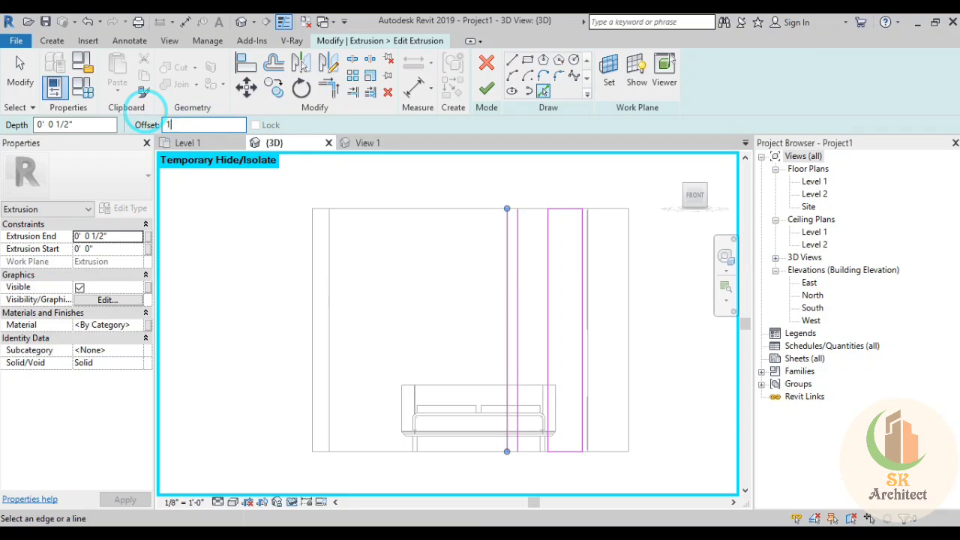
click(505, 368)
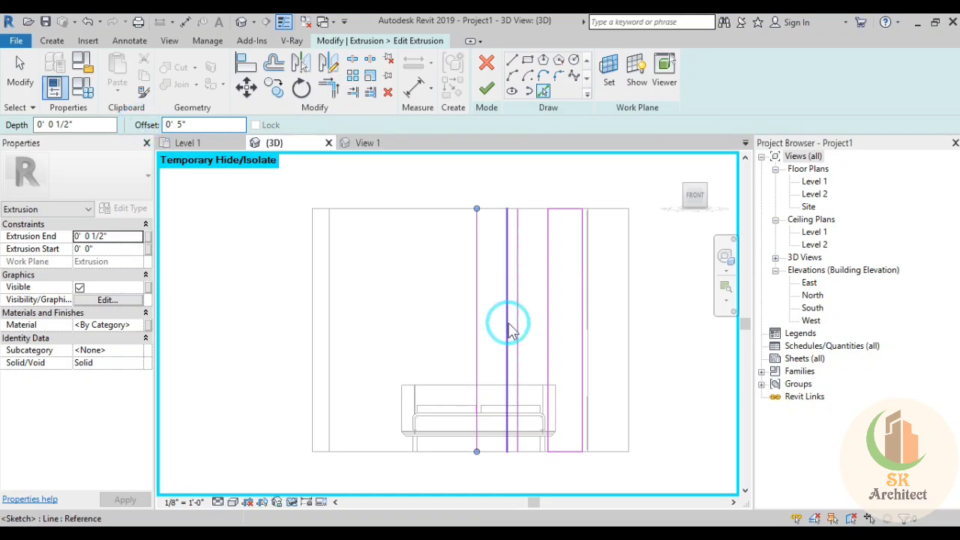
click(474, 318)
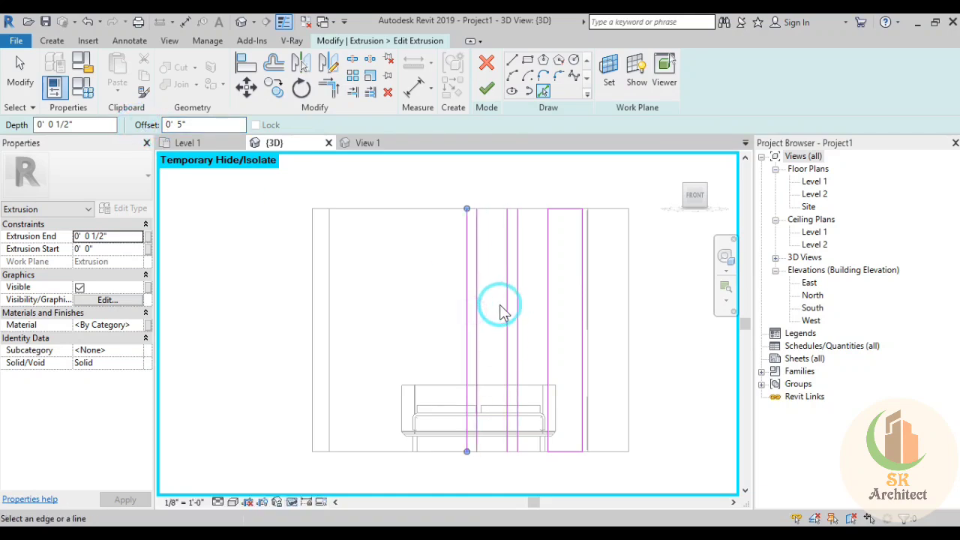
key(Escape)
key(Escape)
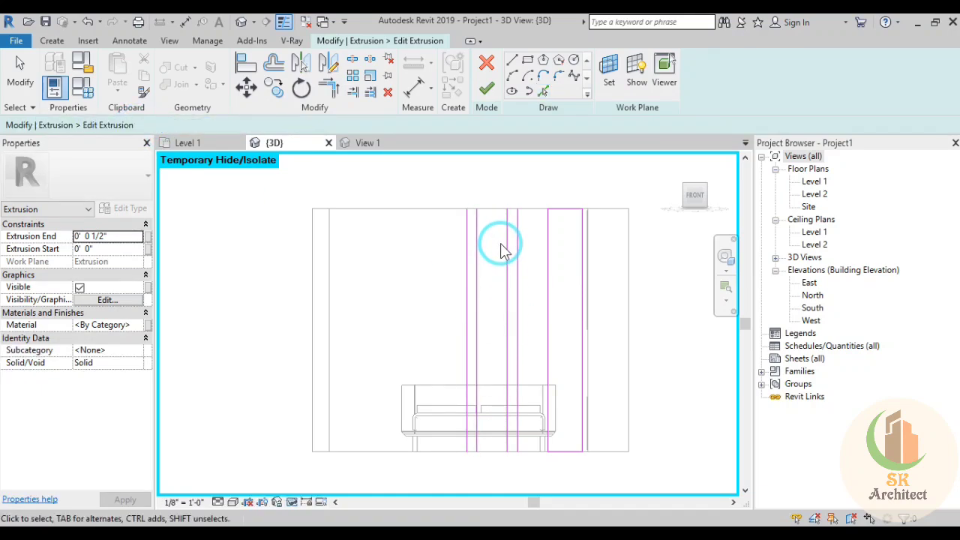
Draw closing lines across the tops and bottoms of the new strip outlines
scroll(503, 252, up, 1)
click(515, 60)
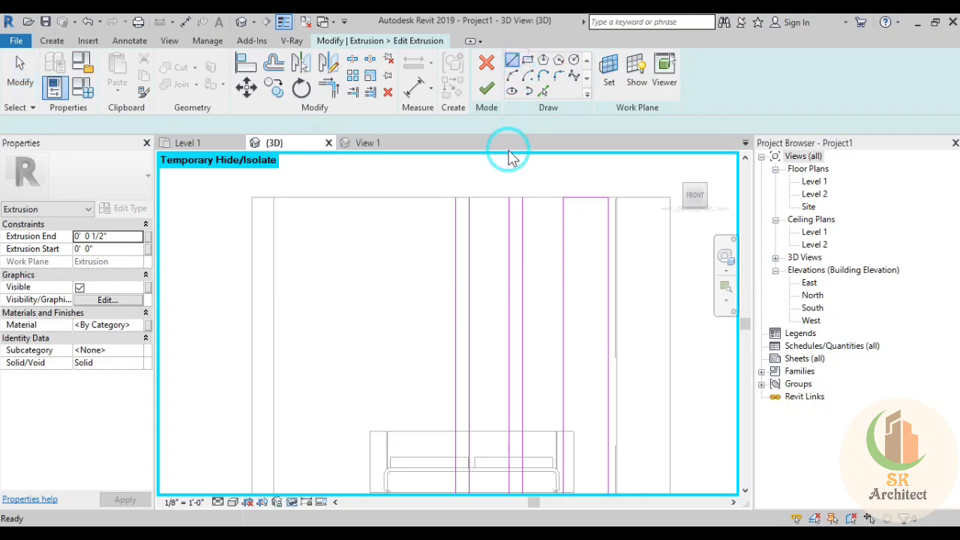
click(456, 197)
click(471, 197)
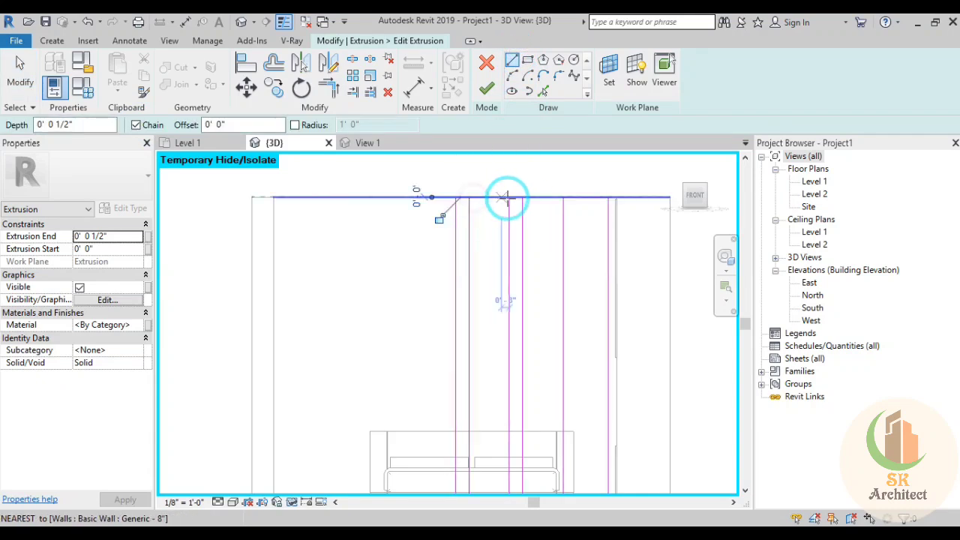
middle_drag(576, 343, 581, 201)
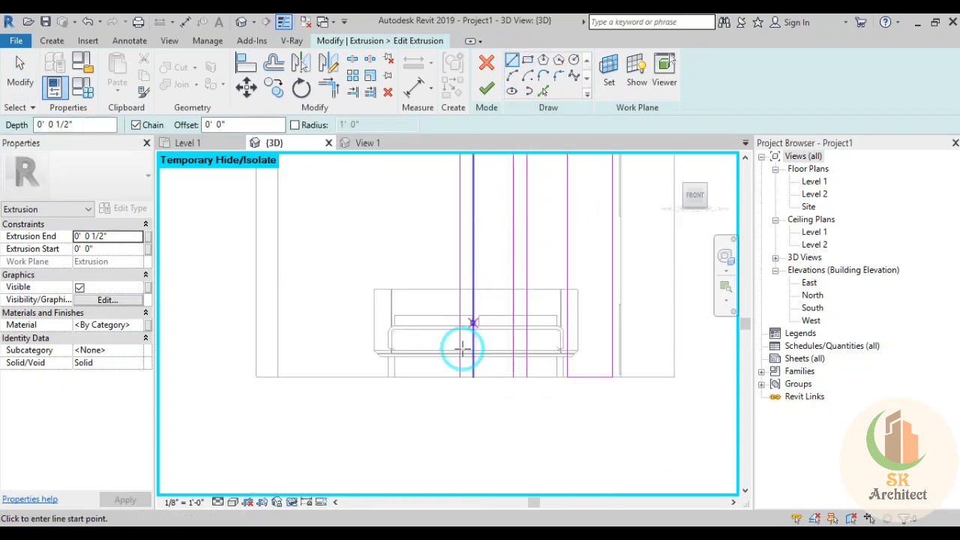
click(459, 378)
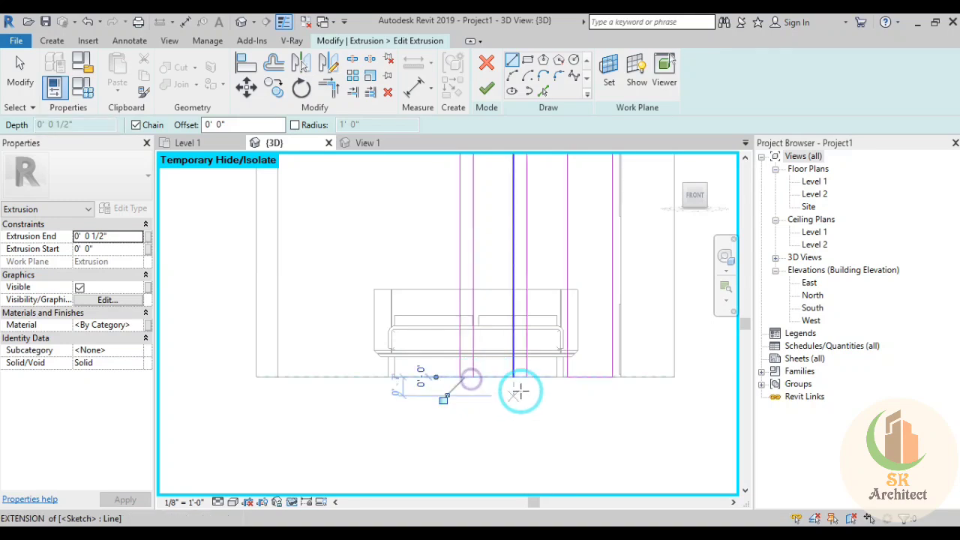
click(528, 376)
scroll(571, 431, down, 4)
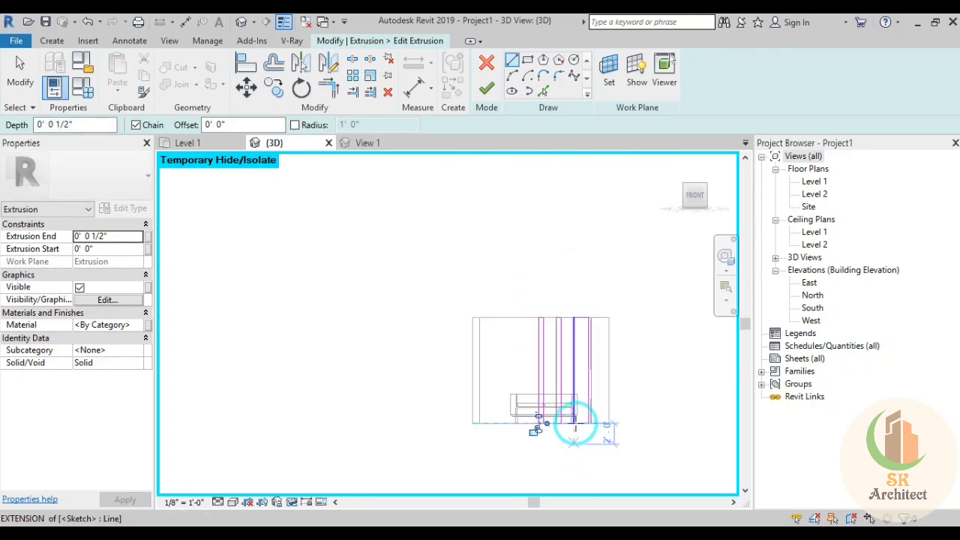
key(Escape)
key(Escape)
Finish the extrusion sketch and select the strip extrusion to change its material
click(487, 89)
click(500, 377)
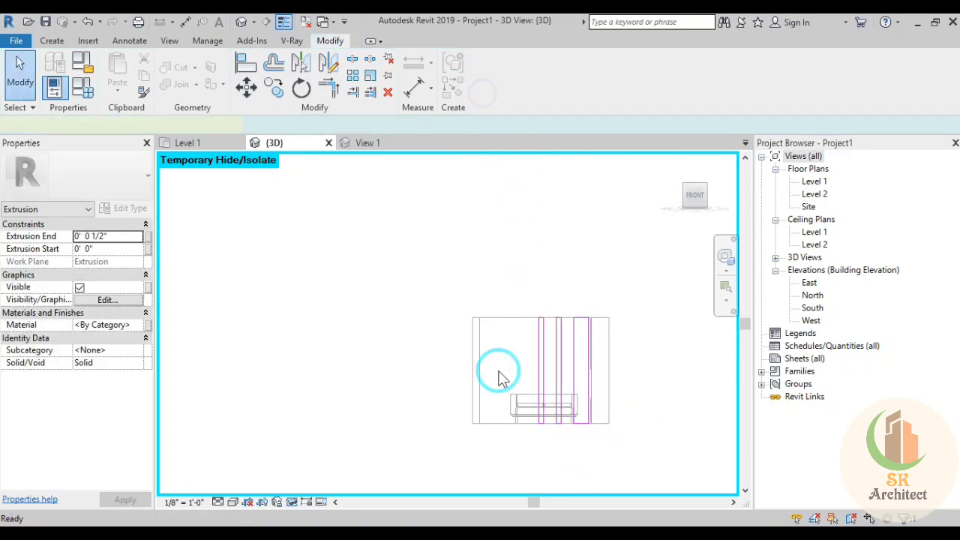
mouse_move(540, 460)
middle_down()
mouse_move(369, 405)
mouse_move(445, 455)
mouse_move(203, 368)
middle_up()
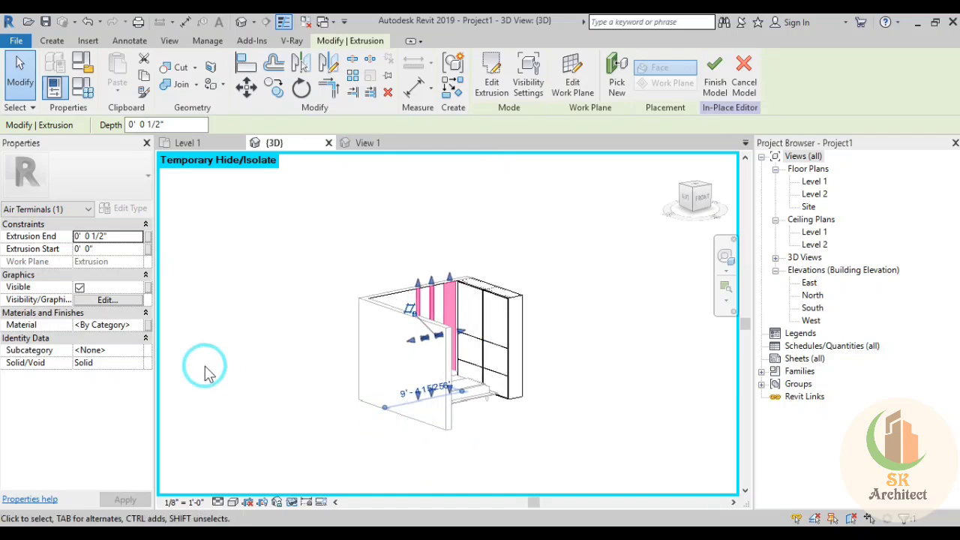
click(140, 325)
text(mirror)
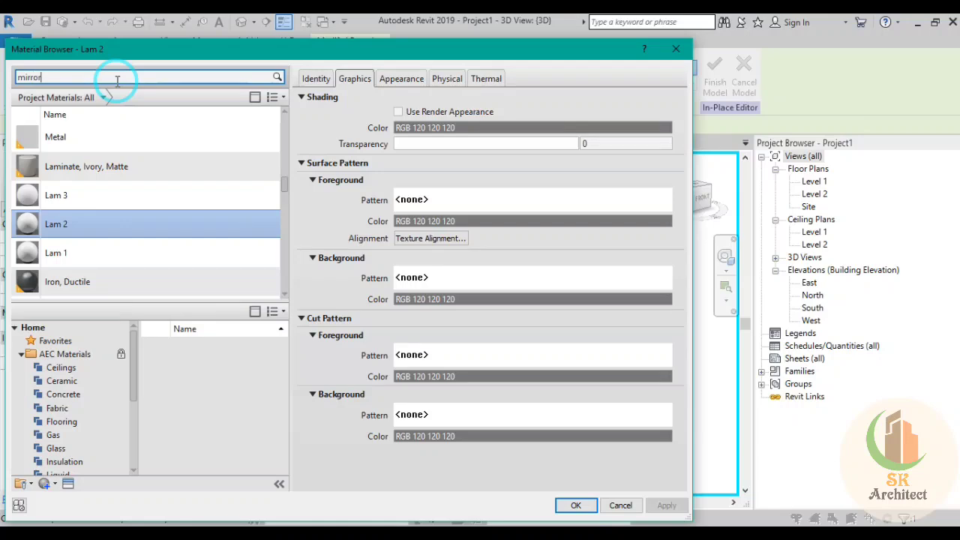
Search 'mirror' in the Material Browser and apply the library Mirror material
key(Return)
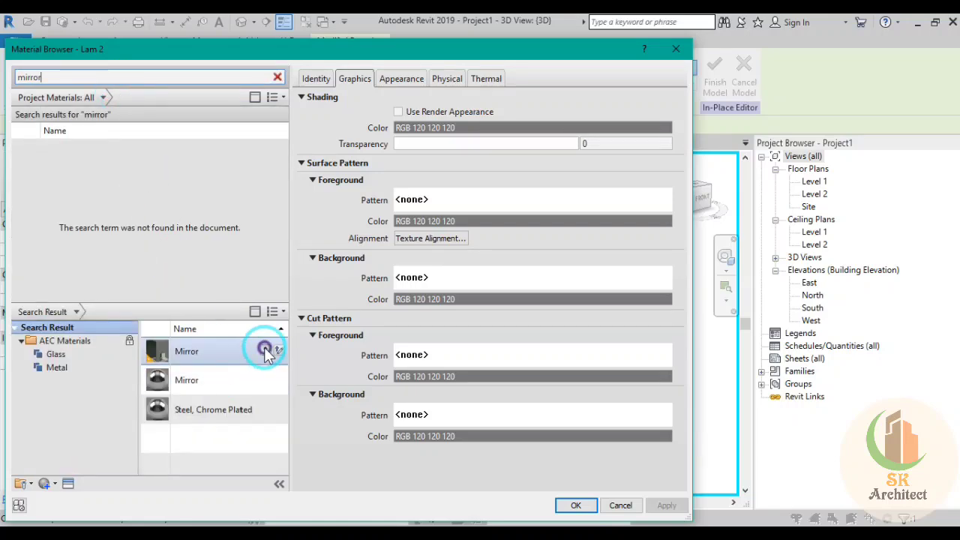
click(265, 350)
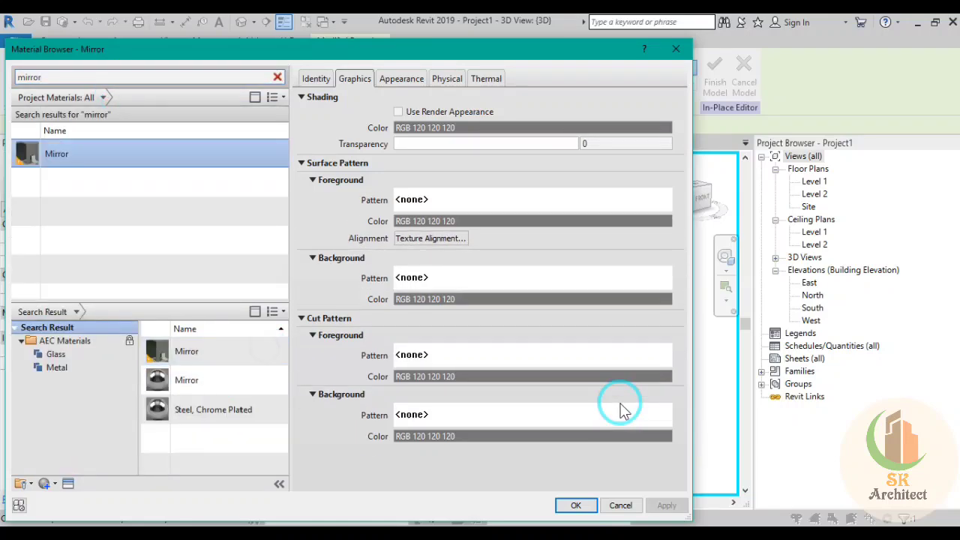
click(574, 506)
click(647, 363)
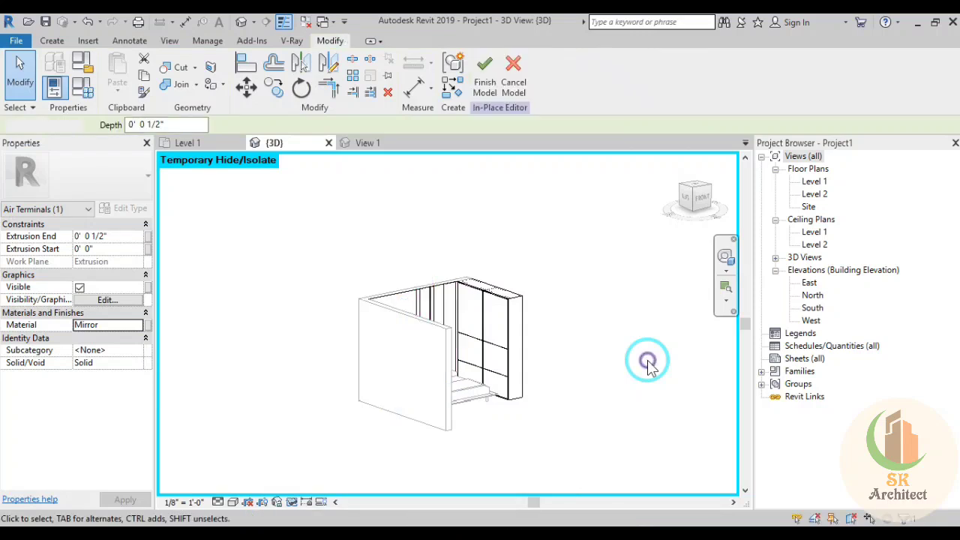
Orbit and zoom around the model to inspect the mirrored strips on the bed wall
scroll(551, 349, up, 3)
mouse_move(581, 363)
shift+middle_down()
mouse_move(518, 394)
mouse_move(521, 385)
mouse_move(488, 396)
mouse_move(518, 392)
shift+middle_up()
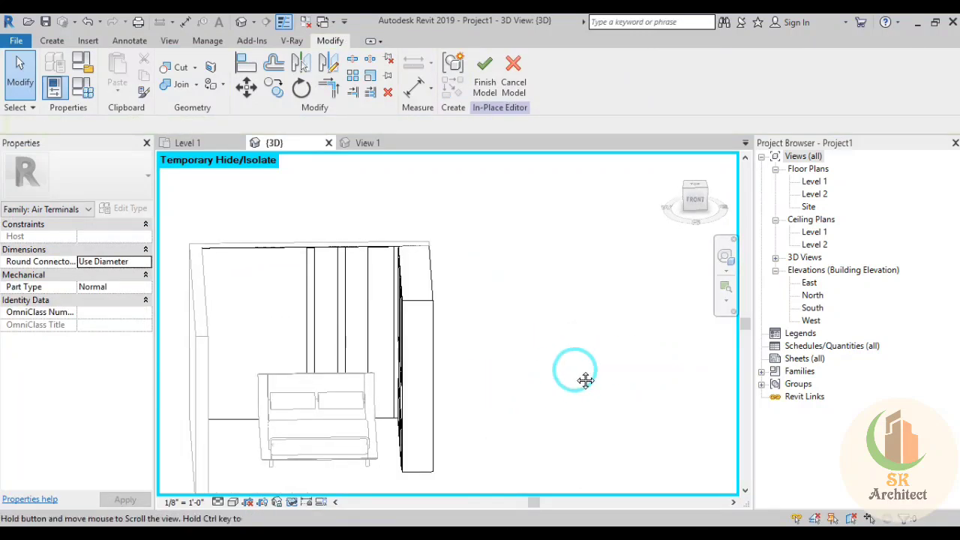
middle_drag(583, 381, 653, 377)
scroll(349, 385, up, 2)
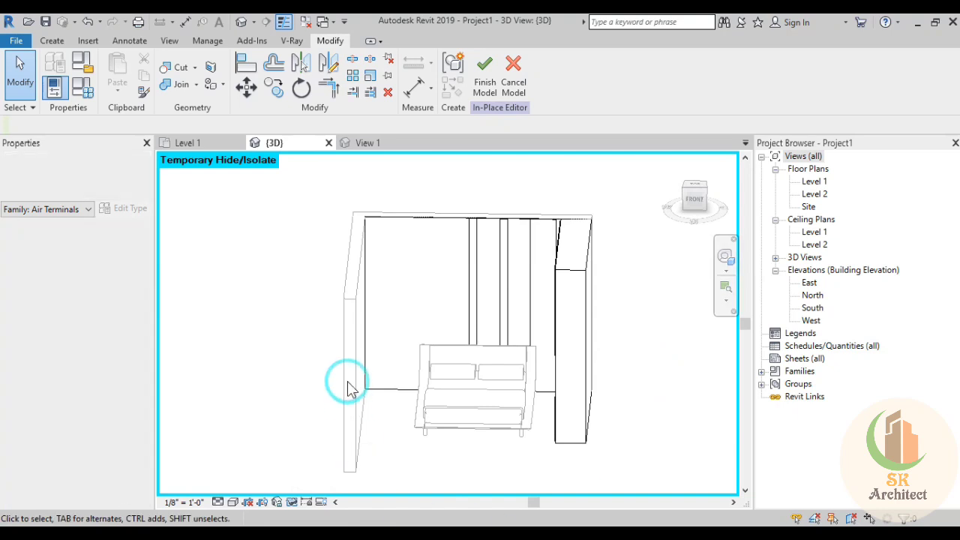
scroll(349, 386, up, 2)
scroll(349, 385, down, 2)
scroll(350, 386, down, 3)
mouse_move(350, 385)
shift+middle_down()
mouse_move(333, 382)
mouse_move(353, 397)
shift+middle_up()
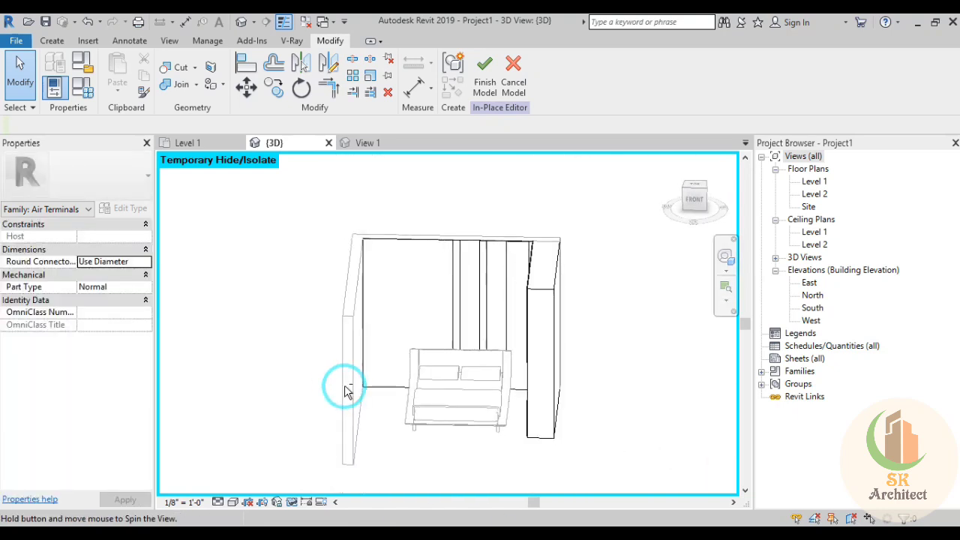
scroll(369, 395, up, 2)
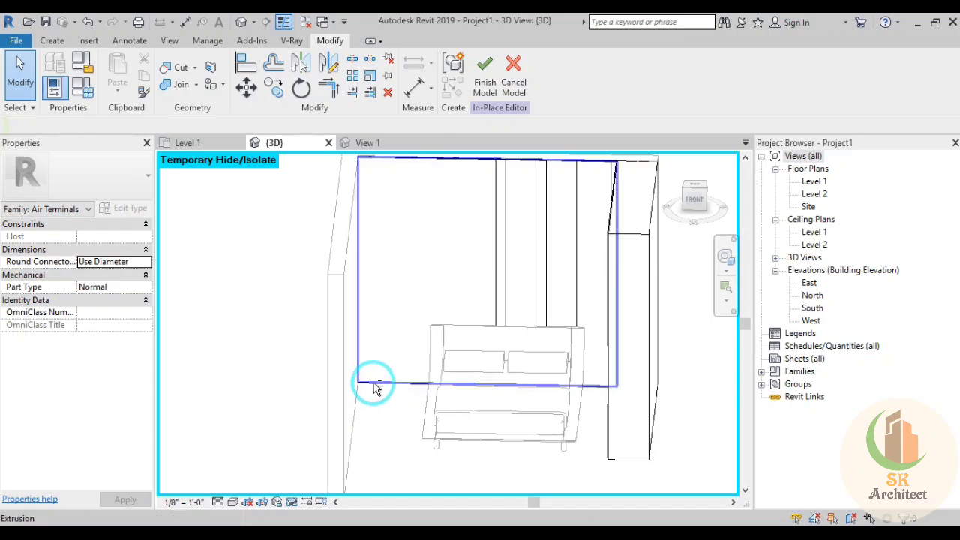
scroll(375, 387, up, 2)
scroll(388, 332, up, 2)
scroll(400, 400, up, 2)
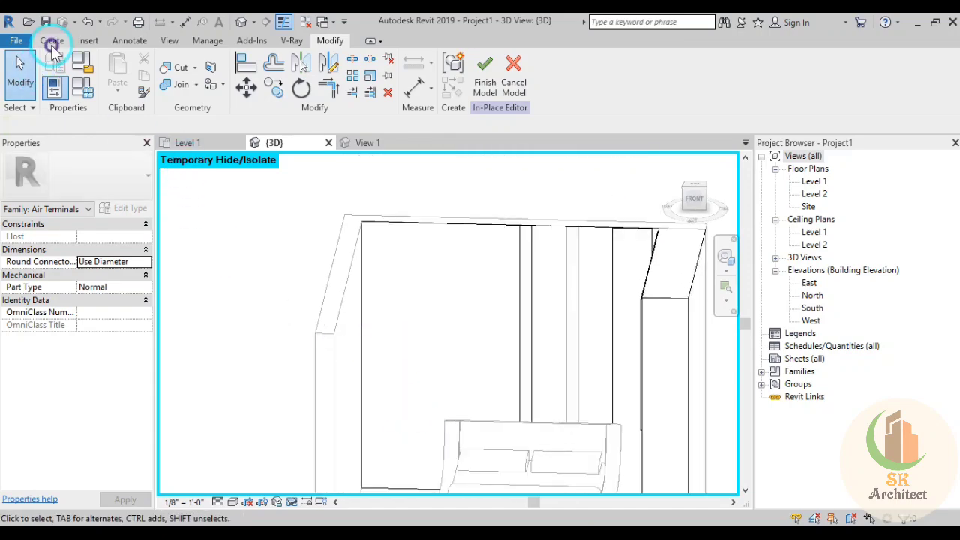
Start a new extrusion and draw a tall rectangle from the top corner of the bed wall
click(52, 47)
click(112, 77)
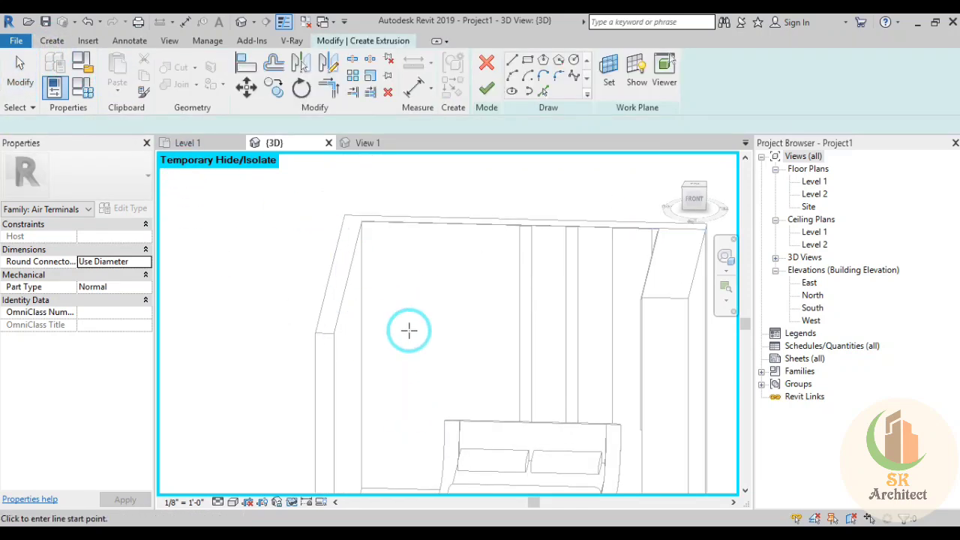
click(504, 66)
click(528, 61)
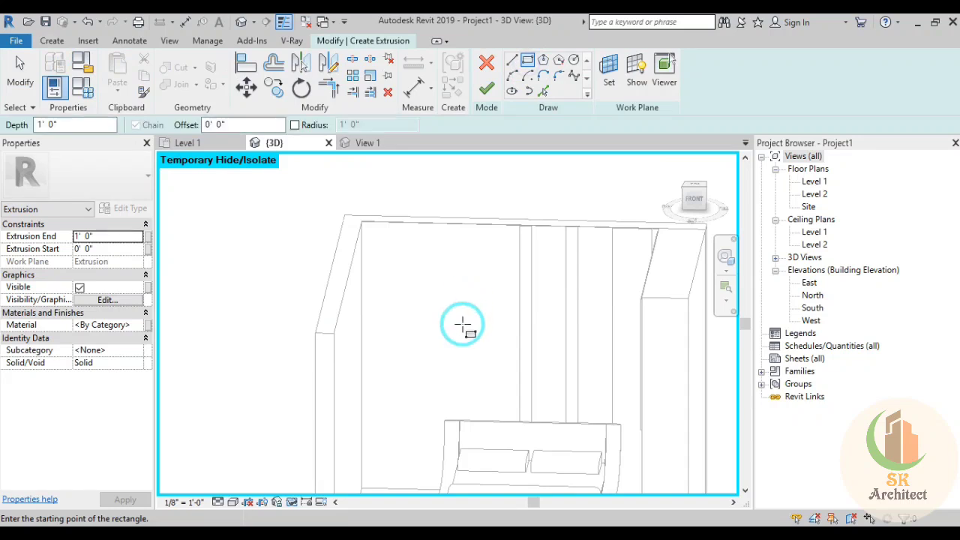
middle_drag(460, 268, 475, 295)
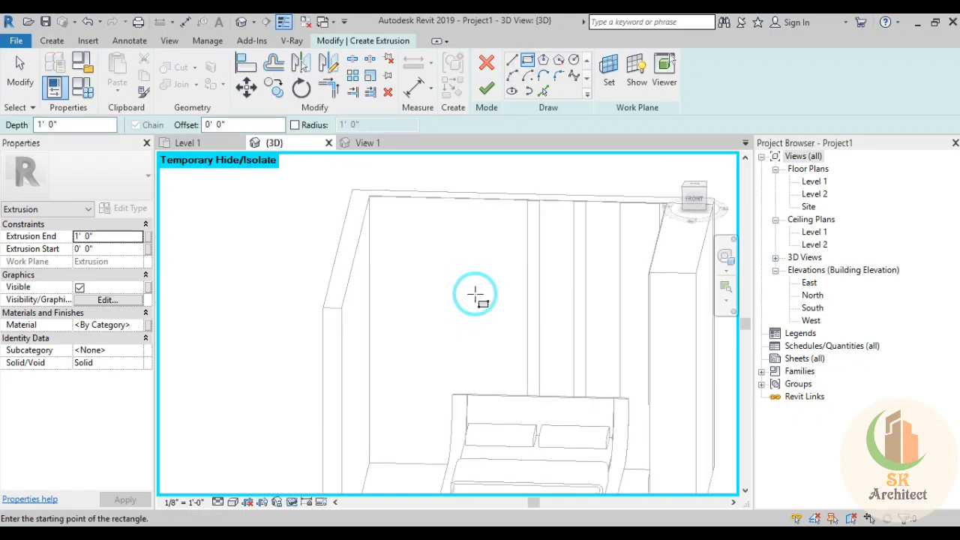
click(380, 204)
mouse_move(407, 439)
middle_down()
mouse_move(440, 413)
mouse_move(453, 433)
middle_up()
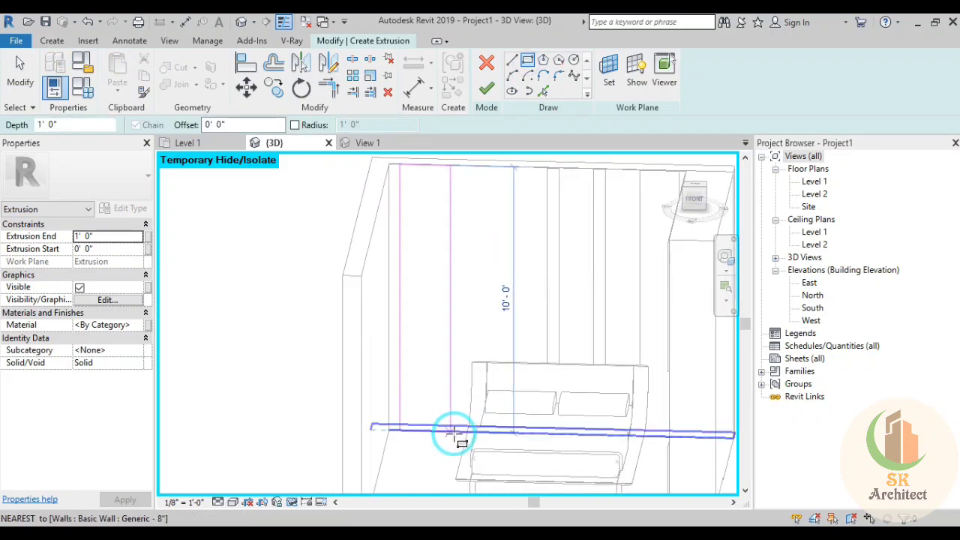
scroll(465, 432, down, 2)
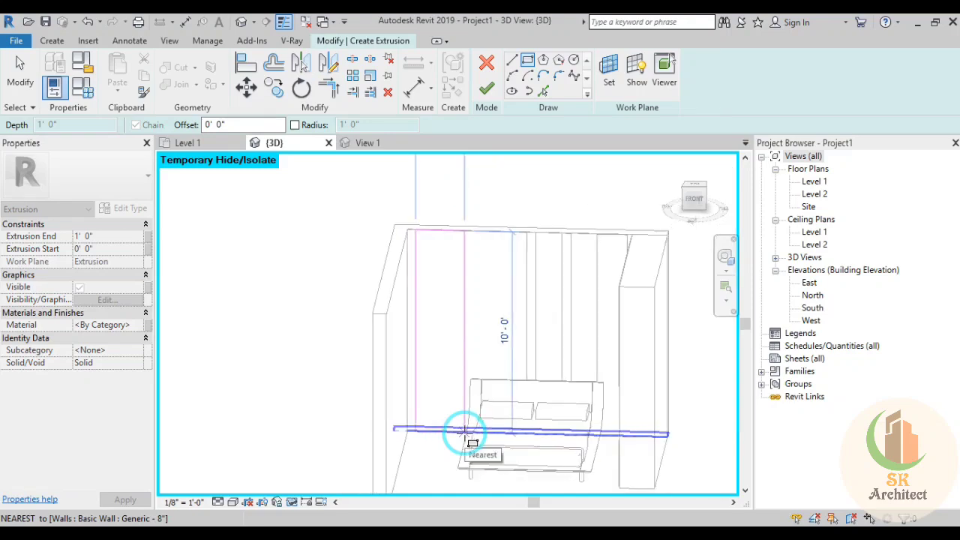
scroll(465, 432, down, 1)
shift+middle_drag(476, 442, 475, 440)
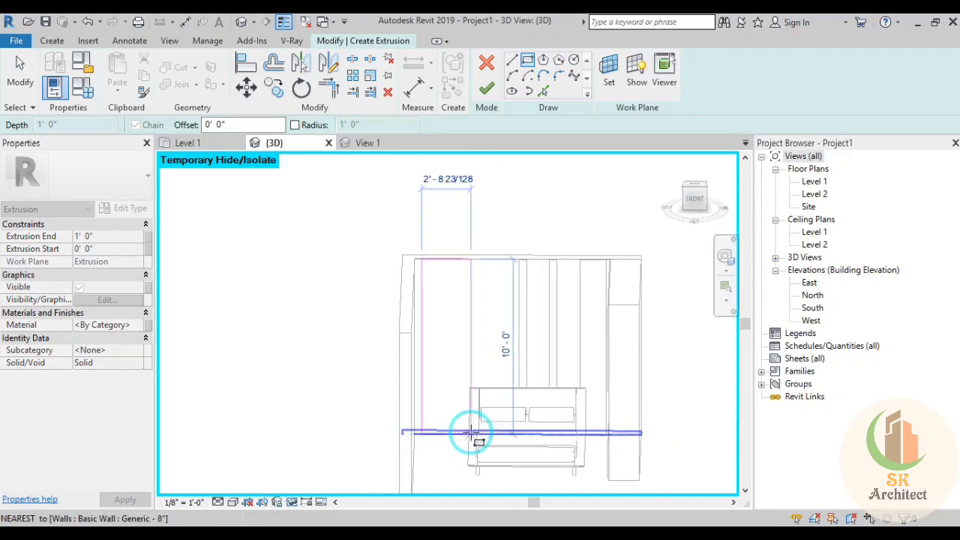
scroll(472, 434, up, 1)
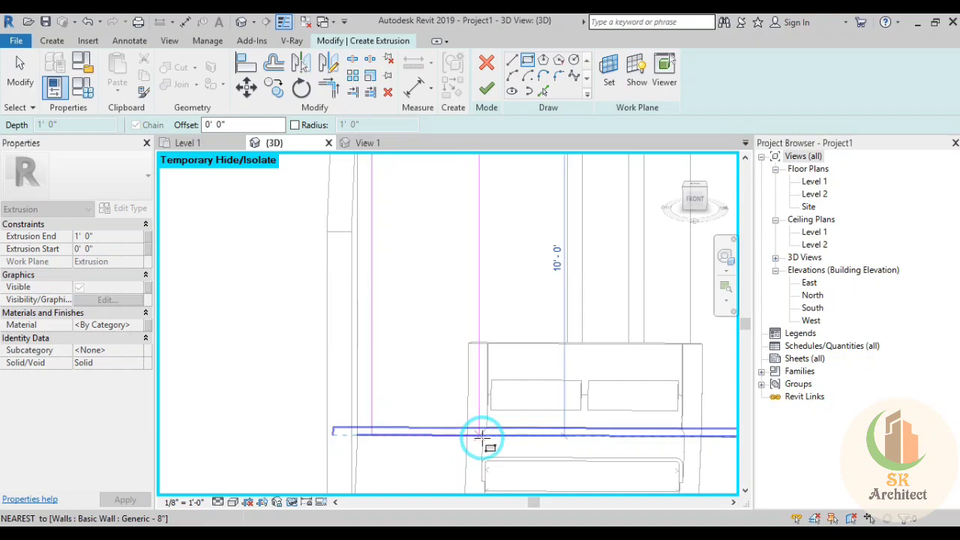
scroll(487, 435, up, 1)
scroll(487, 435, down, 1)
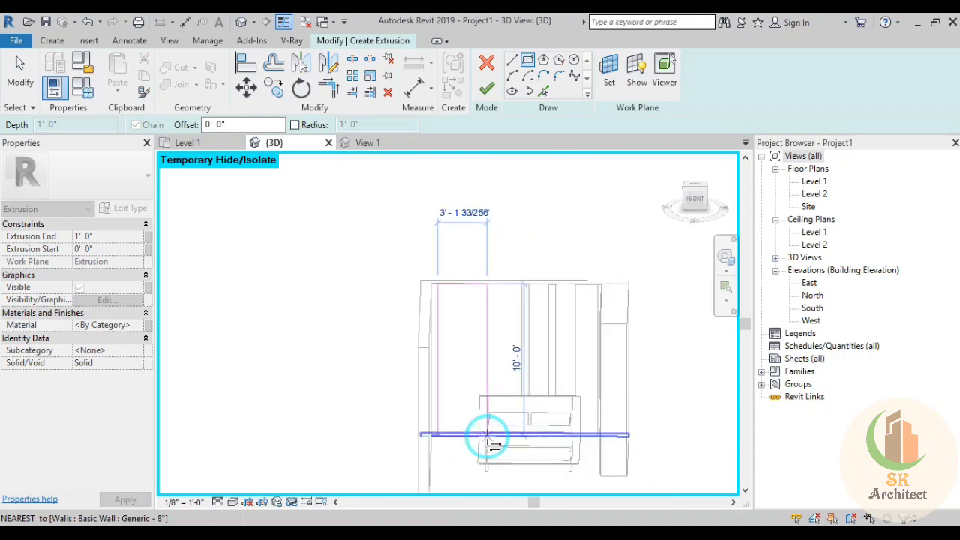
scroll(487, 436, down, 1)
click(488, 436)
key(Escape)
key(Escape)
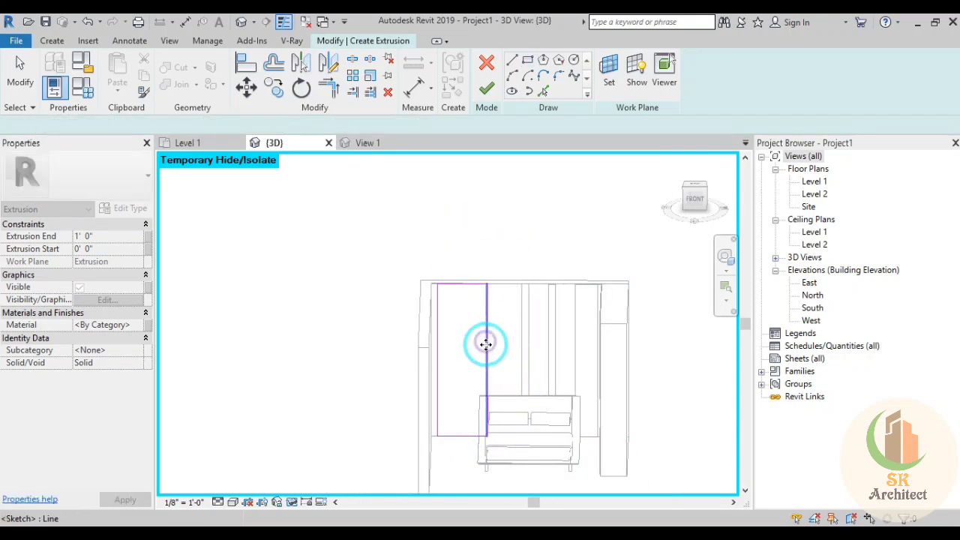
Narrow the rectangle's width and draw a vertical center line between its edge midpoints
click(487, 339)
click(463, 247)
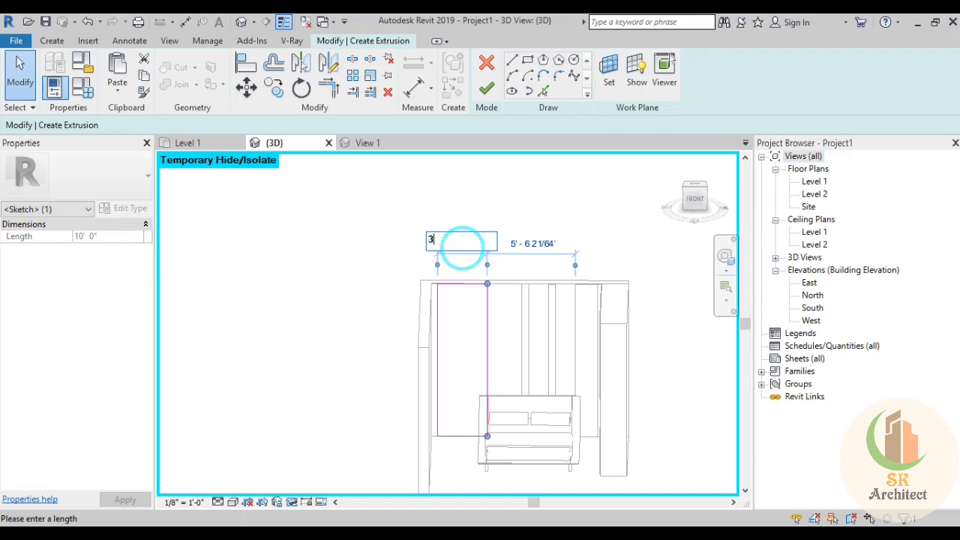
click(458, 342)
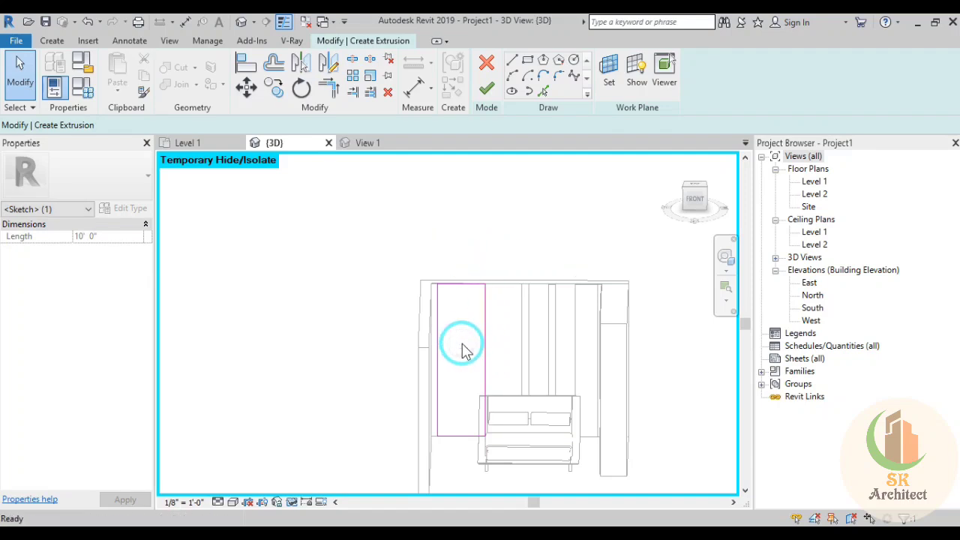
scroll(463, 349, up, 3)
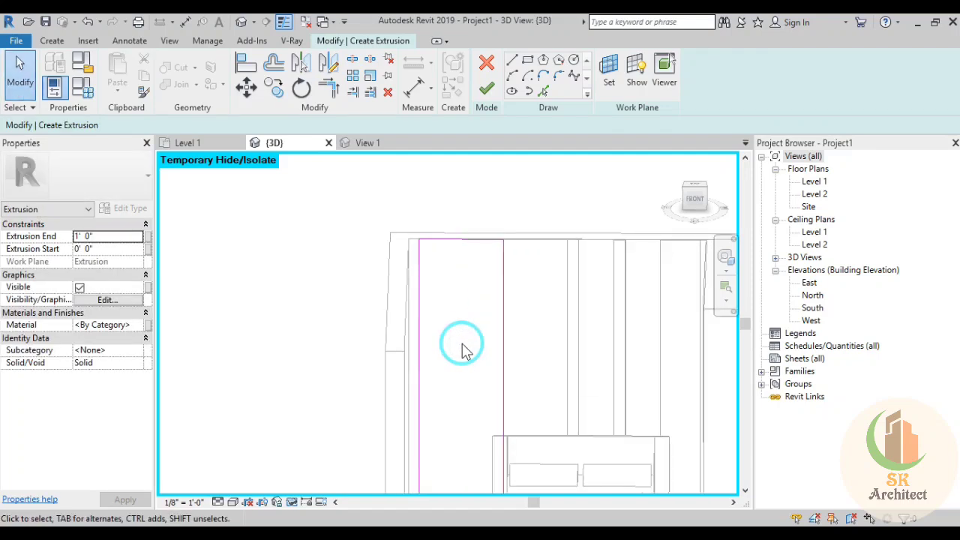
click(461, 240)
middle_drag(467, 414, 447, 309)
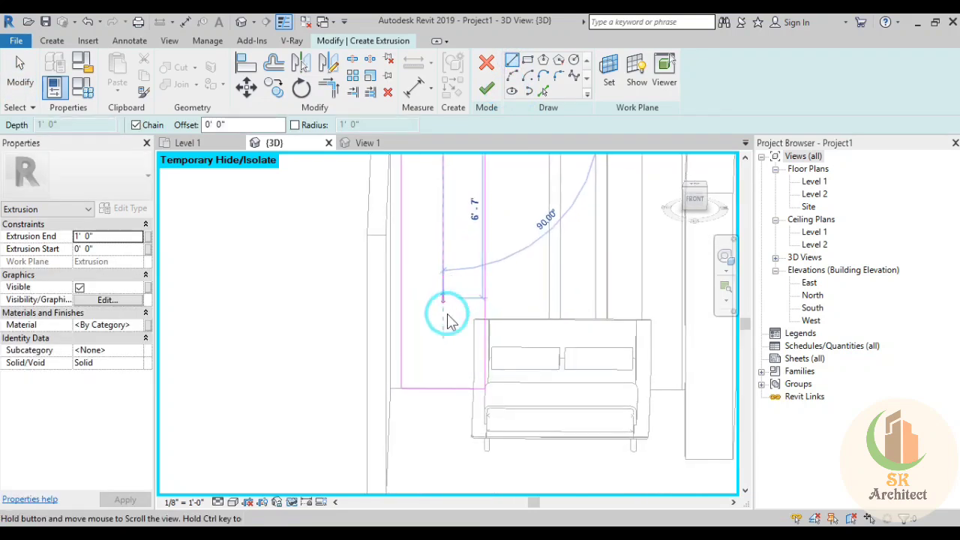
click(442, 390)
key(Escape)
key(Escape)
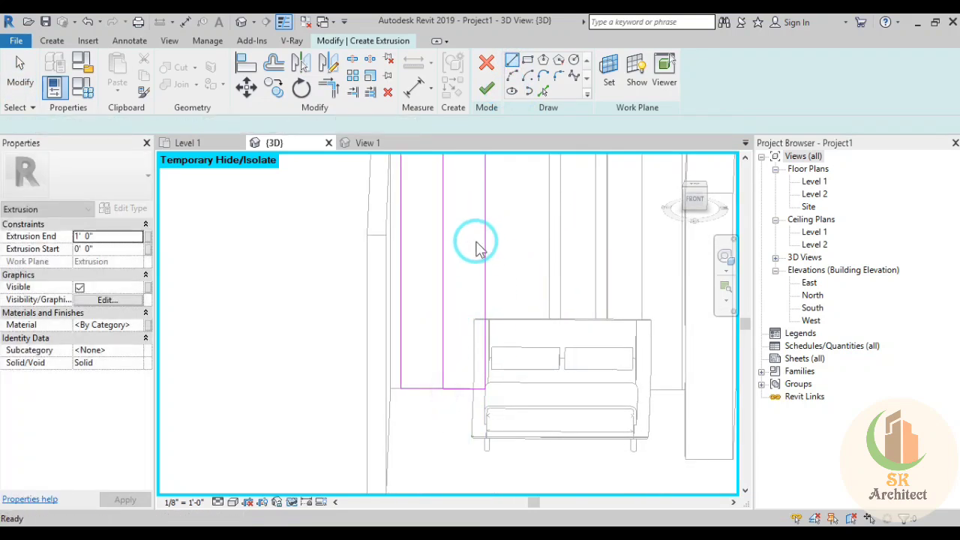
Add offset lines 1/2" beside the center line, then delete the middle line
click(538, 91)
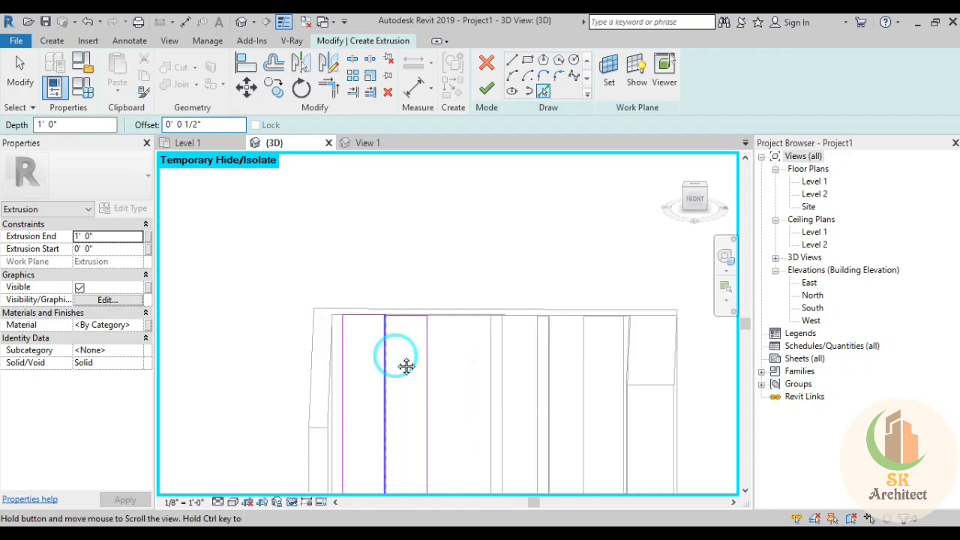
scroll(403, 365, up, 2)
scroll(392, 360, up, 2)
scroll(450, 349, up, 2)
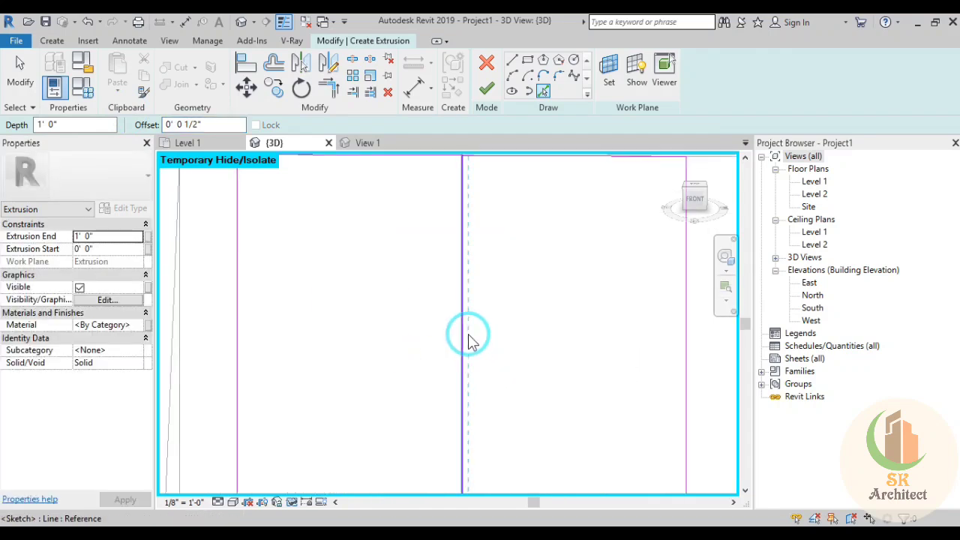
click(457, 337)
middle_drag(446, 149, 431, 328)
key(Escape)
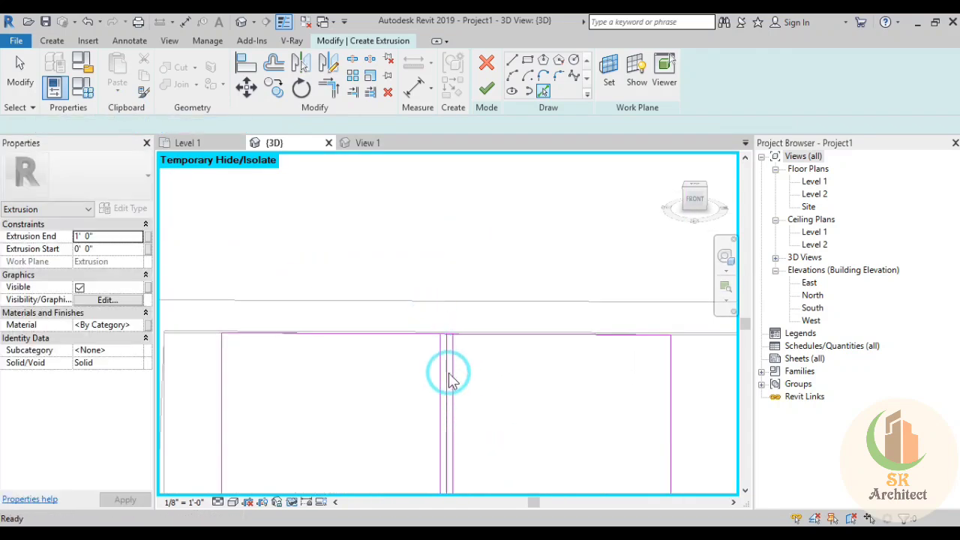
scroll(446, 371, up, 2)
click(448, 373)
key(Delete)
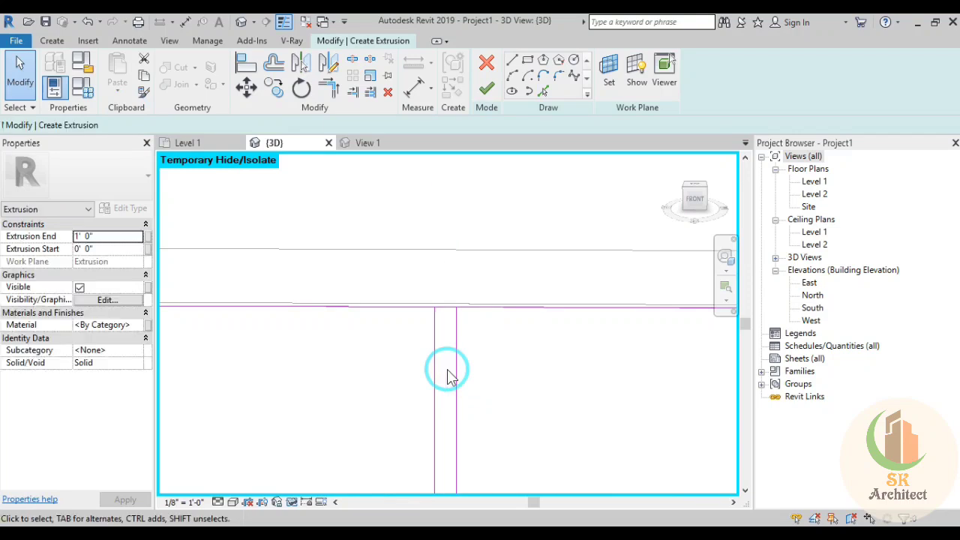
scroll(446, 369, up, 2)
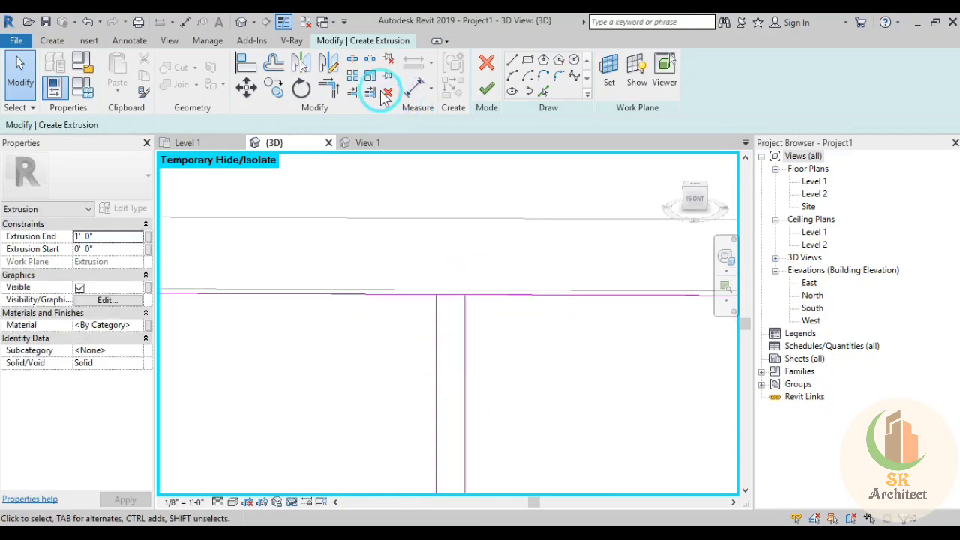
Split the top edge between the strips and trim the first strip's lines to a corner
click(358, 67)
click(450, 294)
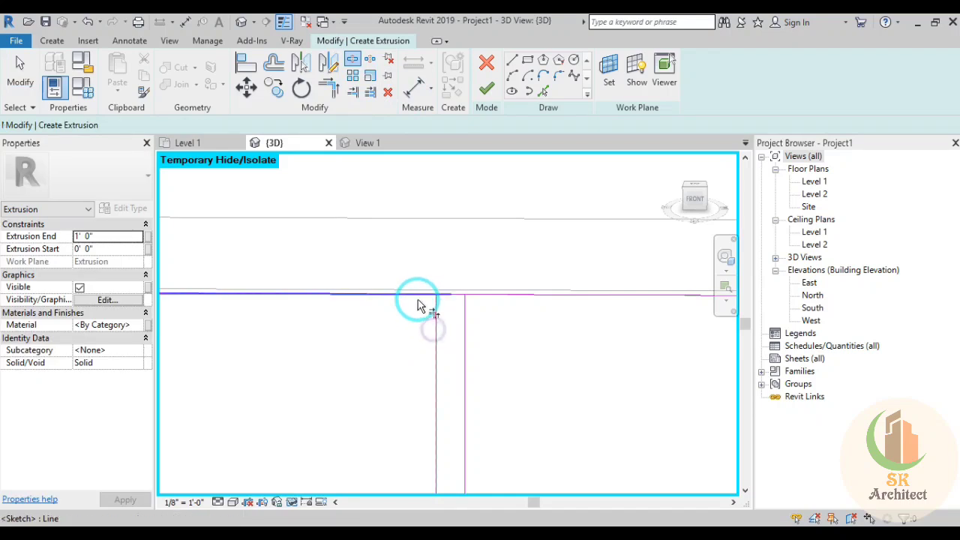
key(t)
key(r)
click(466, 350)
click(485, 300)
scroll(527, 420, down, 5)
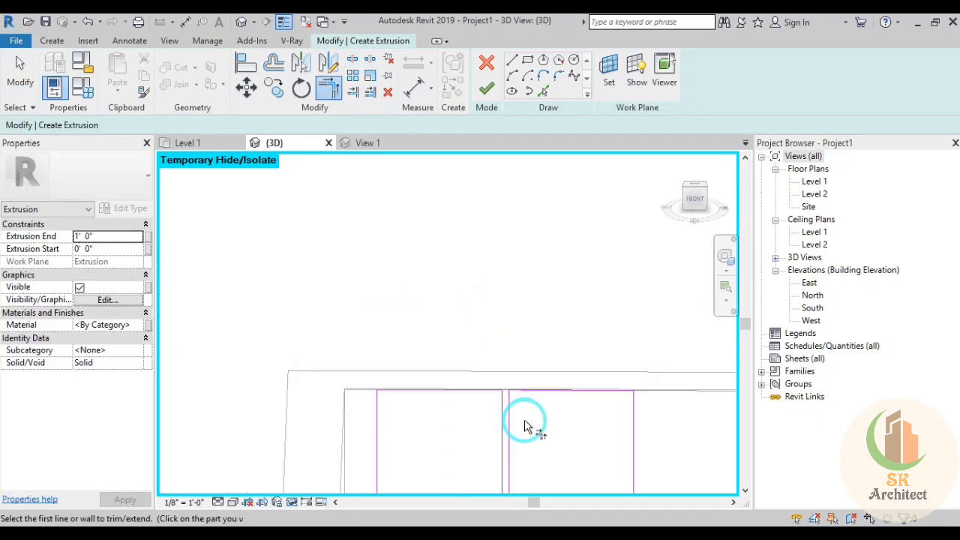
mouse_move(459, 472)
middle_down()
mouse_move(450, 271)
mouse_move(473, 274)
middle_up()
scroll(450, 300, up, 3)
Split the remaining edge, delete the leftover segment, and trim the second corner closed
key(Escape)
scroll(461, 330, up, 3)
key(s)
key(l)
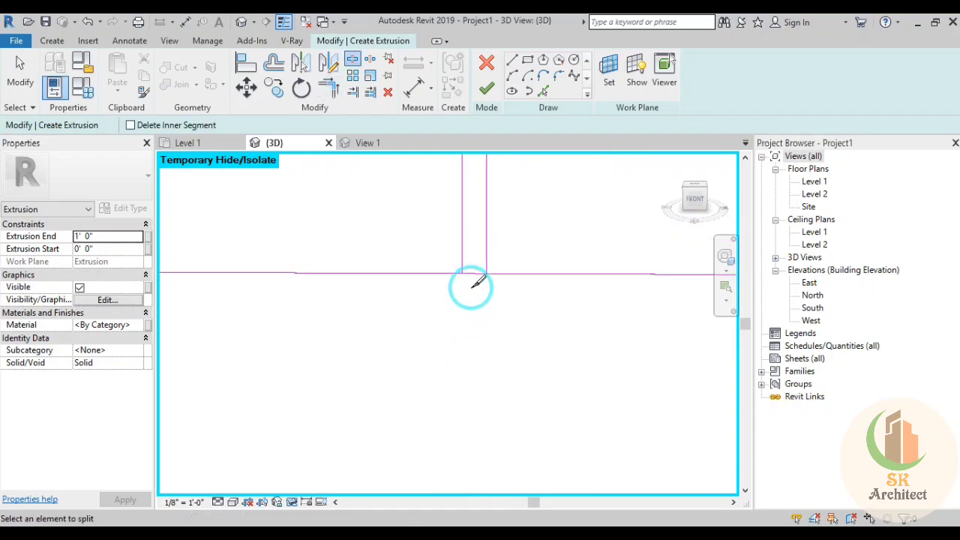
click(473, 274)
key(Delete)
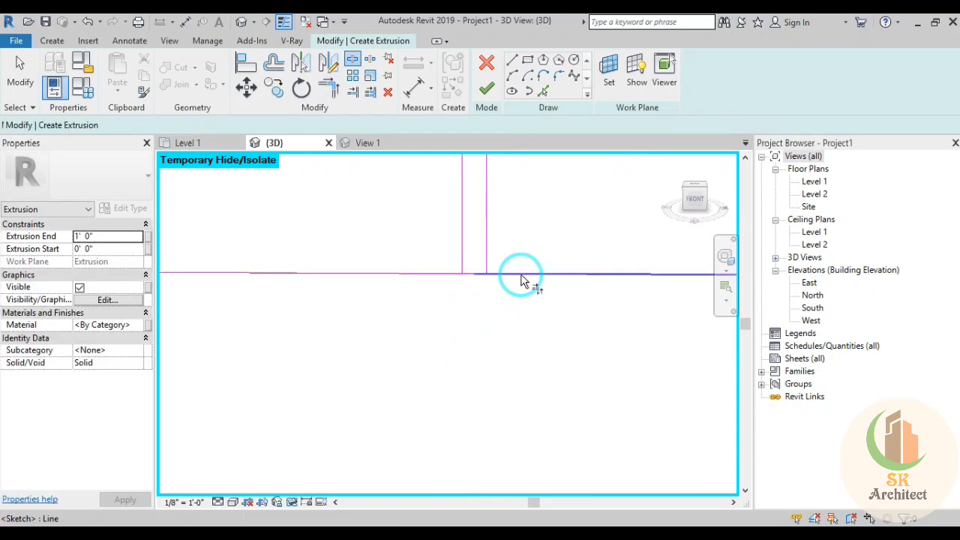
key(t)
key(r)
click(486, 255)
click(443, 272)
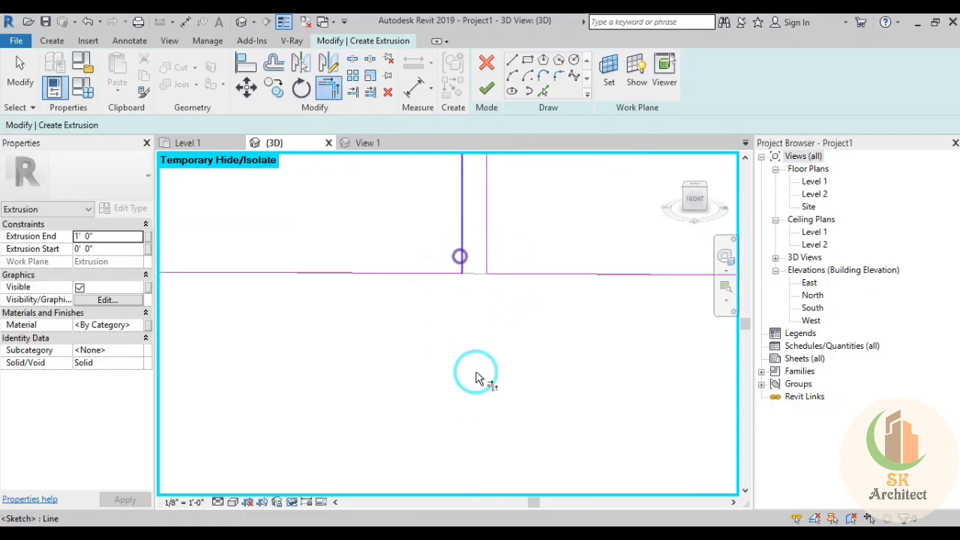
key(Escape)
scroll(488, 395, down, 3)
scroll(488, 395, down, 3)
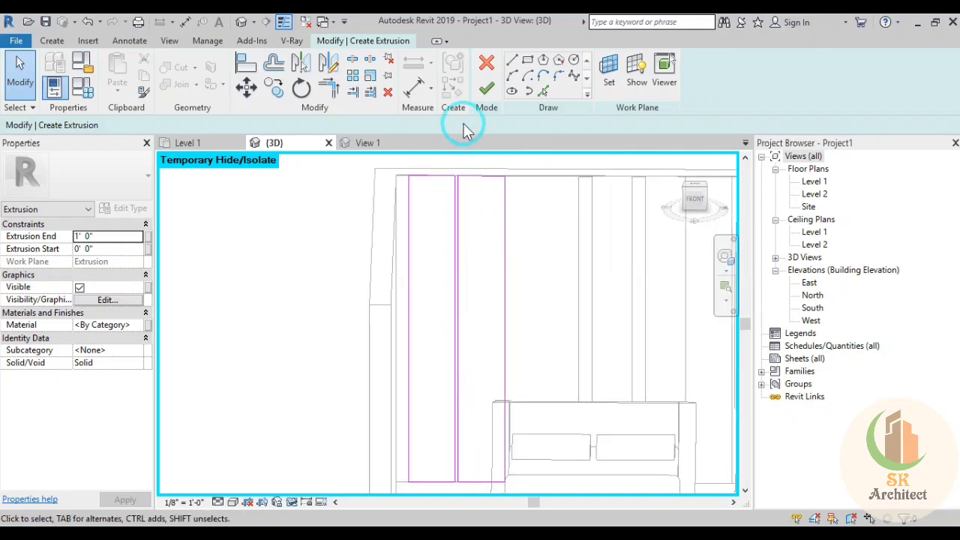
Finish the sketch and set the strip extrusion's end depth to 0' 0 1/4"
click(485, 96)
click(446, 281)
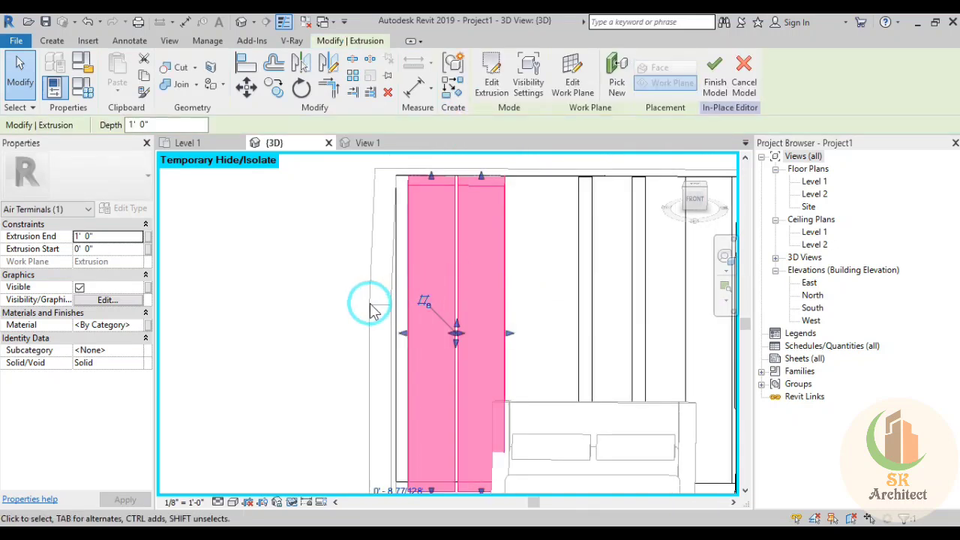
click(129, 236)
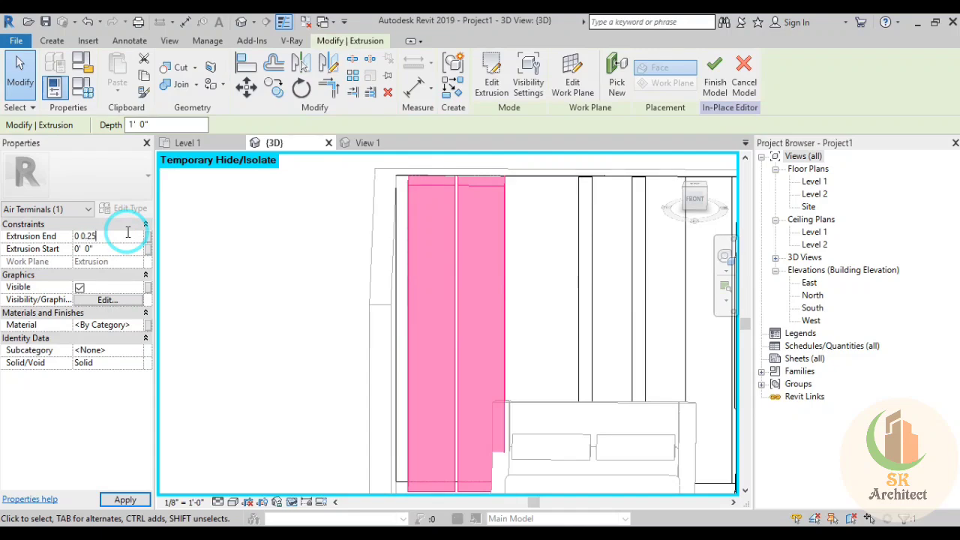
click(288, 352)
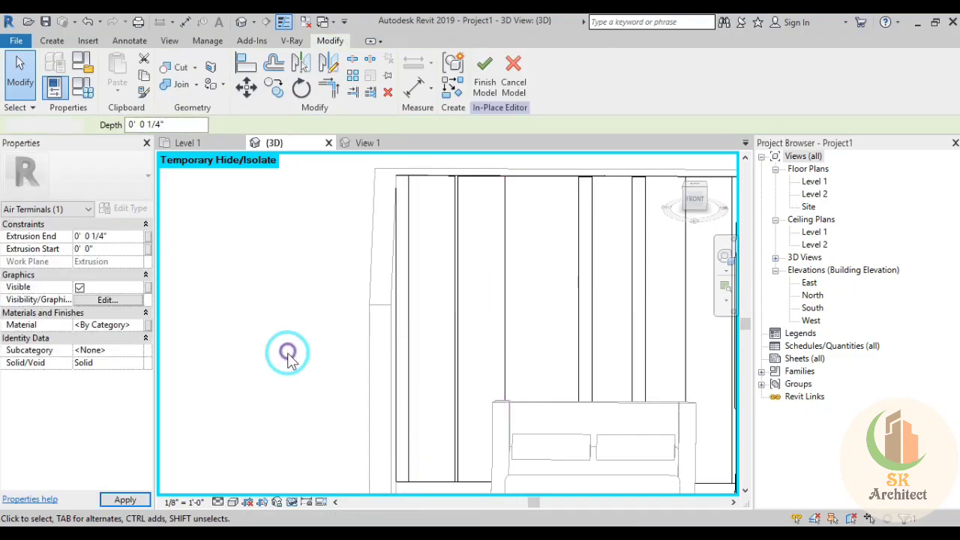
mouse_move(617, 255)
shift+middle_down()
mouse_move(615, 359)
mouse_move(369, 275)
mouse_move(399, 336)
shift+middle_up()
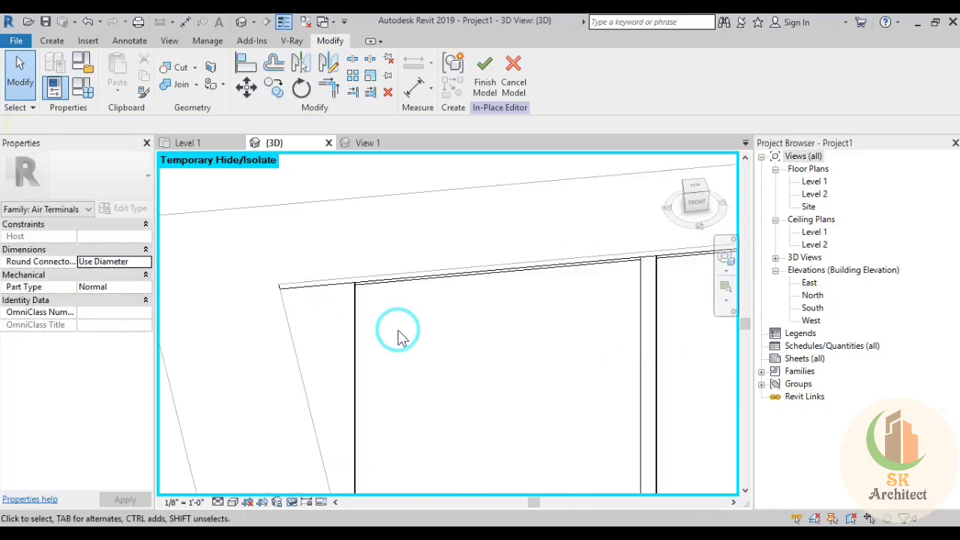
scroll(397, 334, down, 2)
middle_drag(433, 388, 421, 334)
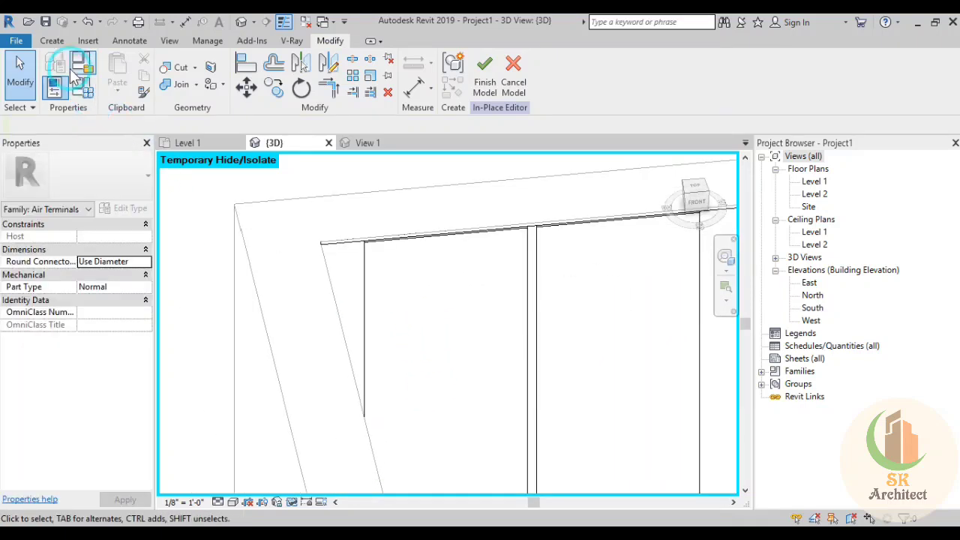
Set the bed wall face as the work plane and view it from the Front
click(60, 48)
click(831, 79)
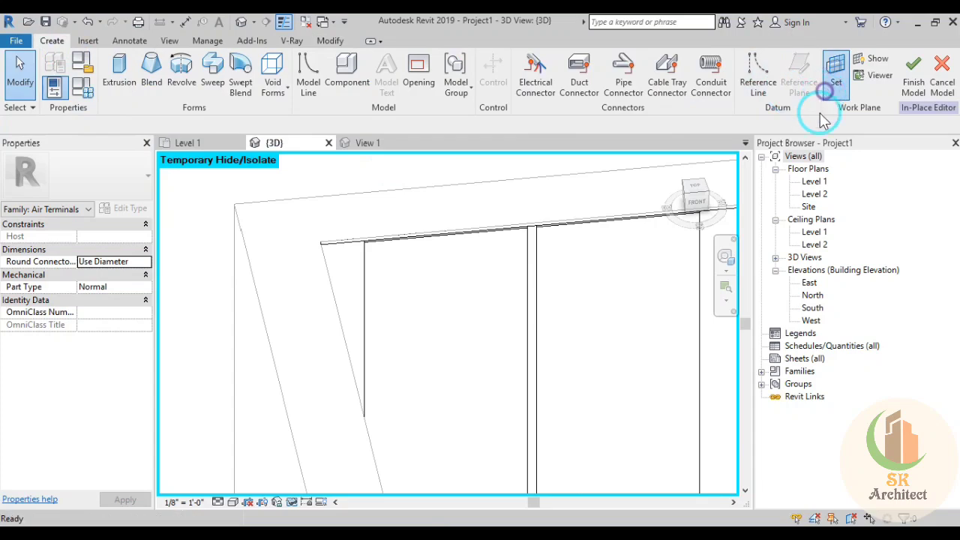
click(370, 292)
click(443, 355)
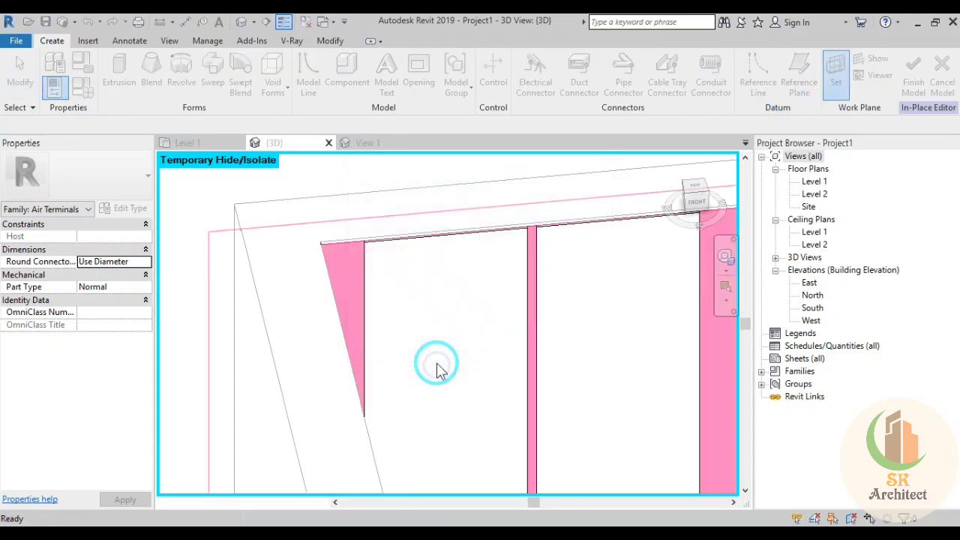
click(428, 242)
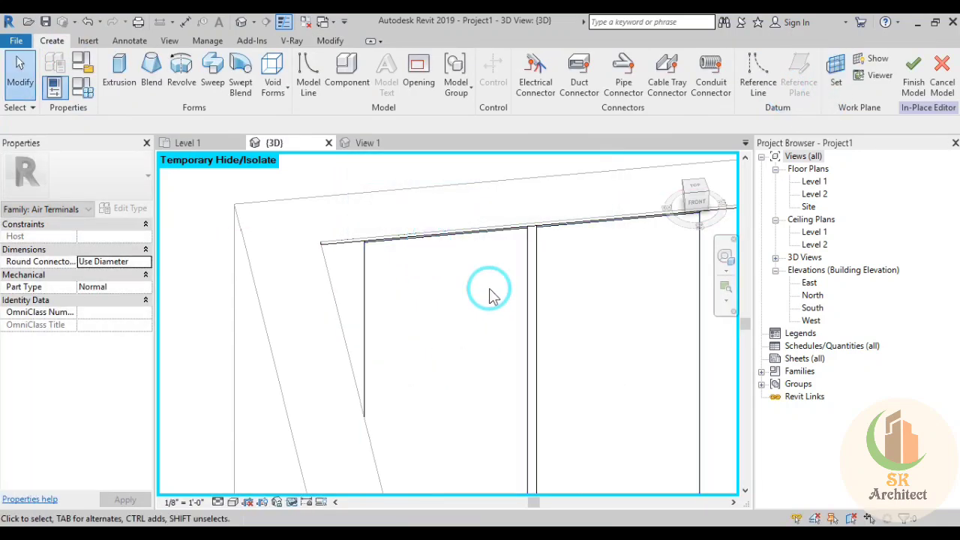
click(696, 204)
Start a new extrusion and draw a tall rectangle down the bed wall
click(116, 71)
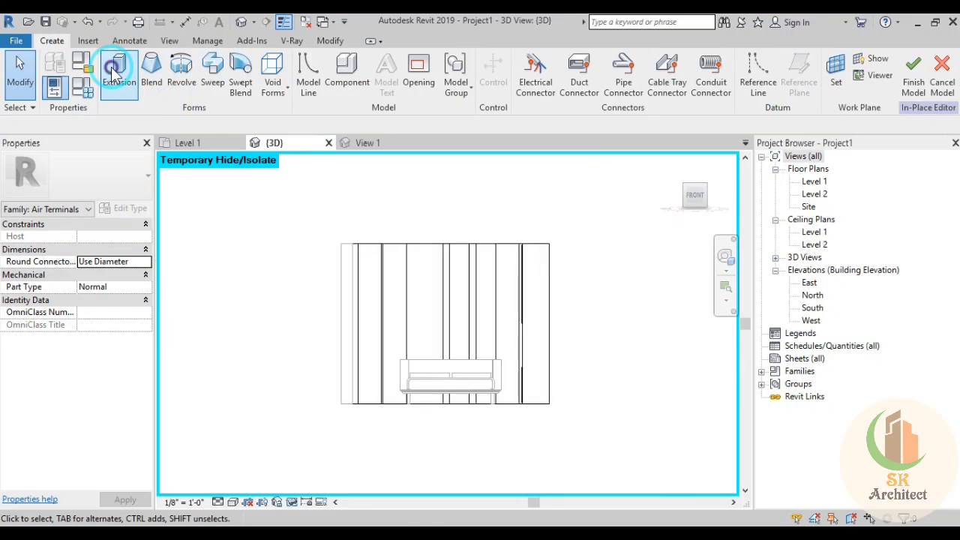
scroll(353, 268, up, 3)
middle_drag(353, 268, 493, 242)
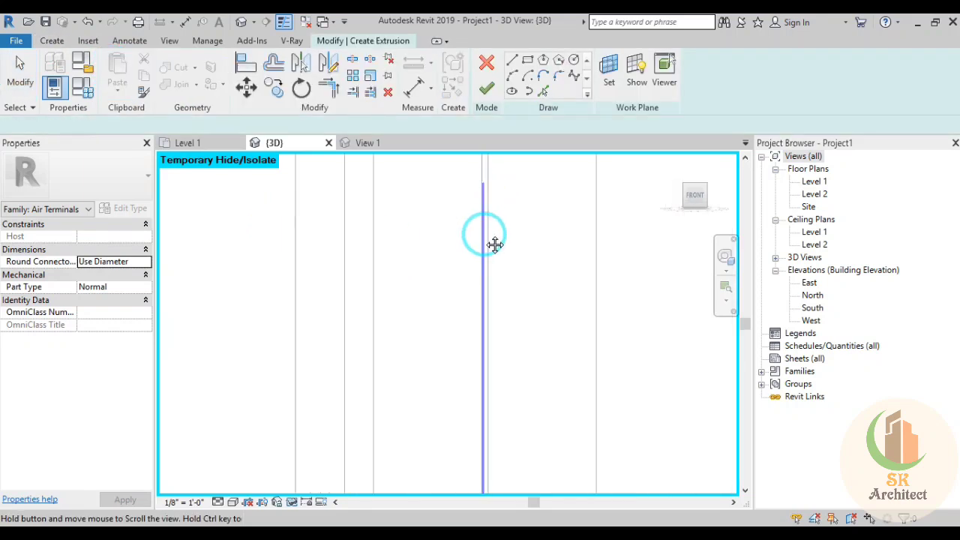
click(527, 60)
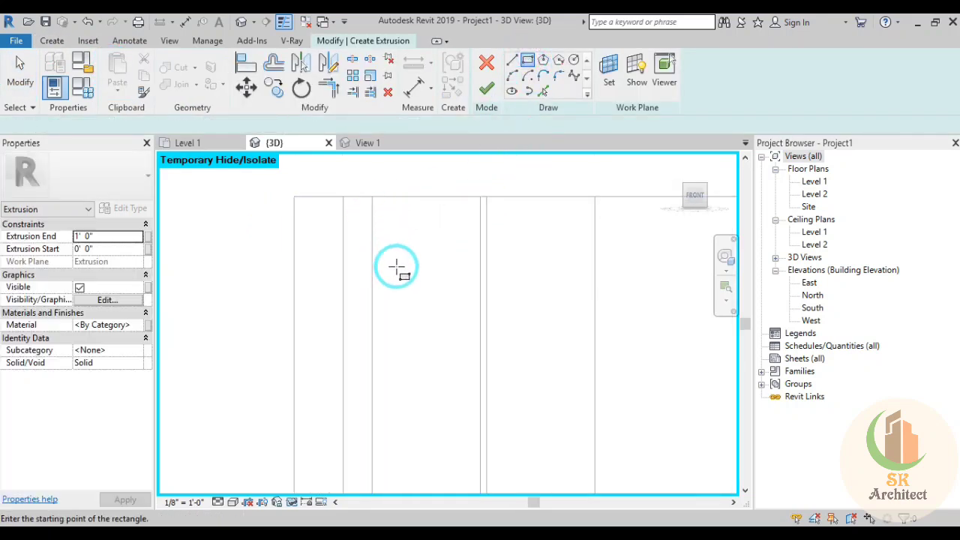
click(371, 200)
scroll(413, 403, down, 2)
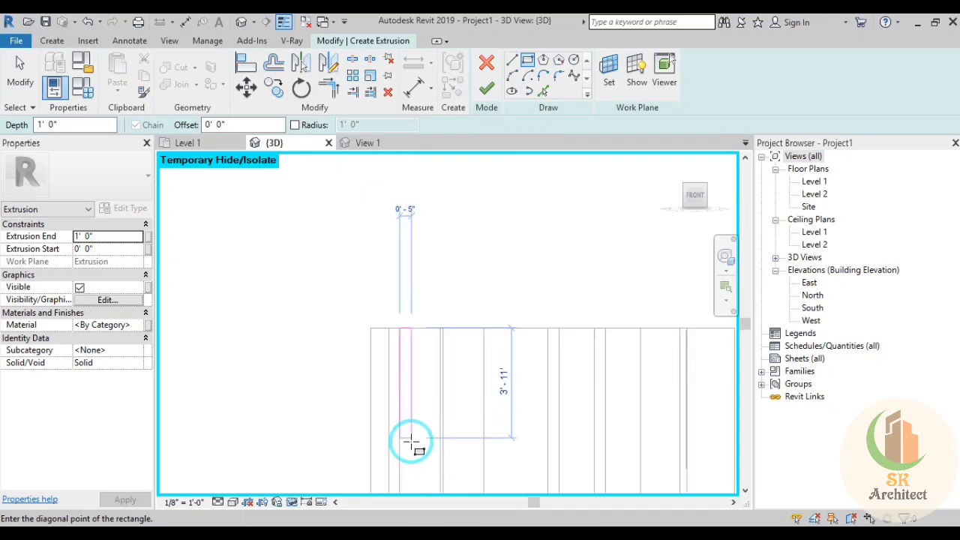
middle_drag(407, 439, 431, 246)
click(423, 394)
mouse_move(422, 402)
middle_down()
mouse_move(482, 382)
mouse_move(445, 323)
middle_up()
key(Escape)
scroll(445, 322, up, 3)
scroll(444, 322, up, 2)
Set the strip's width to 1" and select its four sketch lines
click(408, 332)
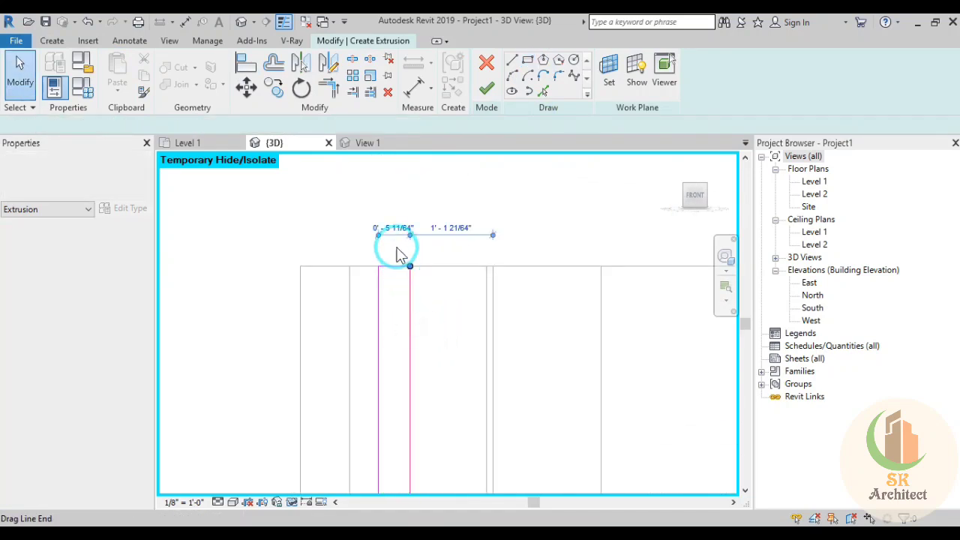
click(394, 231)
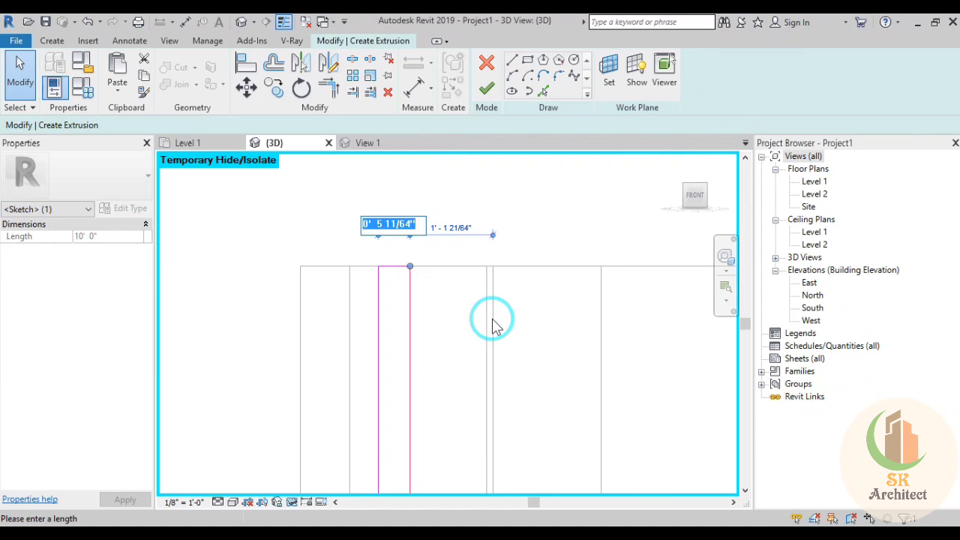
key(Return)
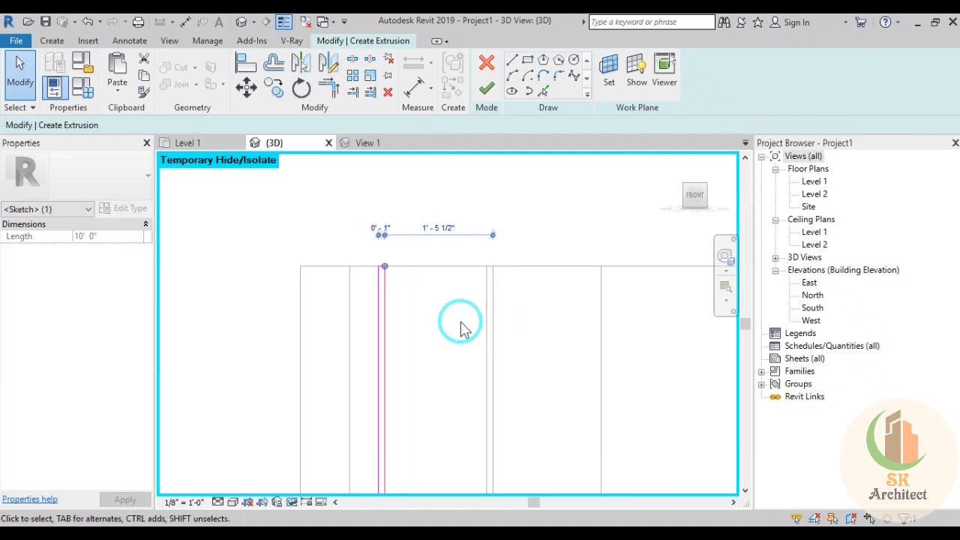
click(456, 320)
click(425, 381)
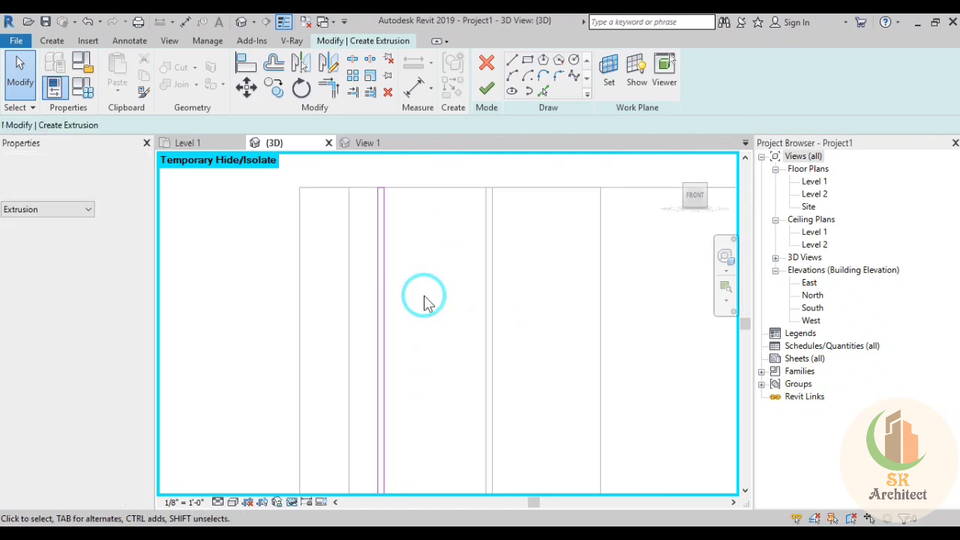
scroll(424, 300, down, 3)
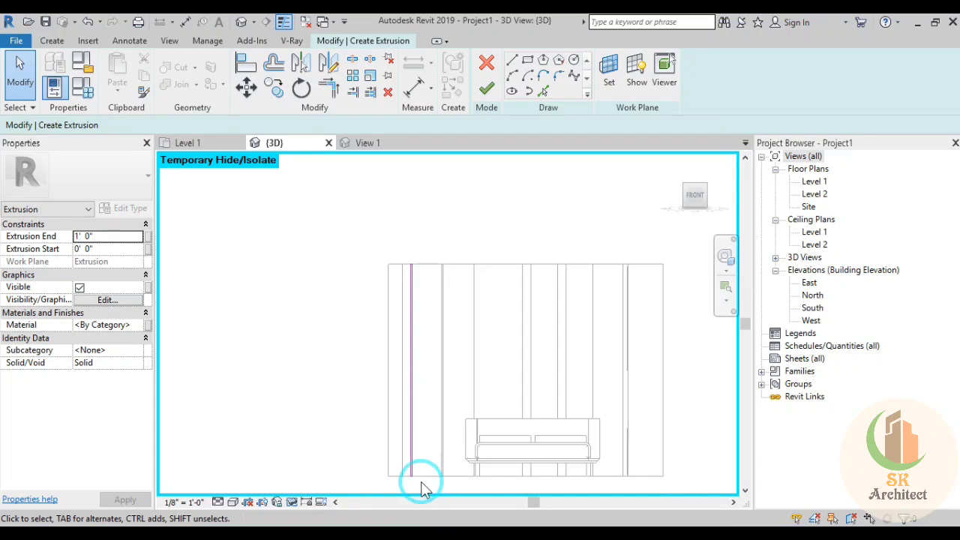
scroll(421, 481, up, 2)
scroll(420, 482, up, 1)
scroll(421, 484, down, 4)
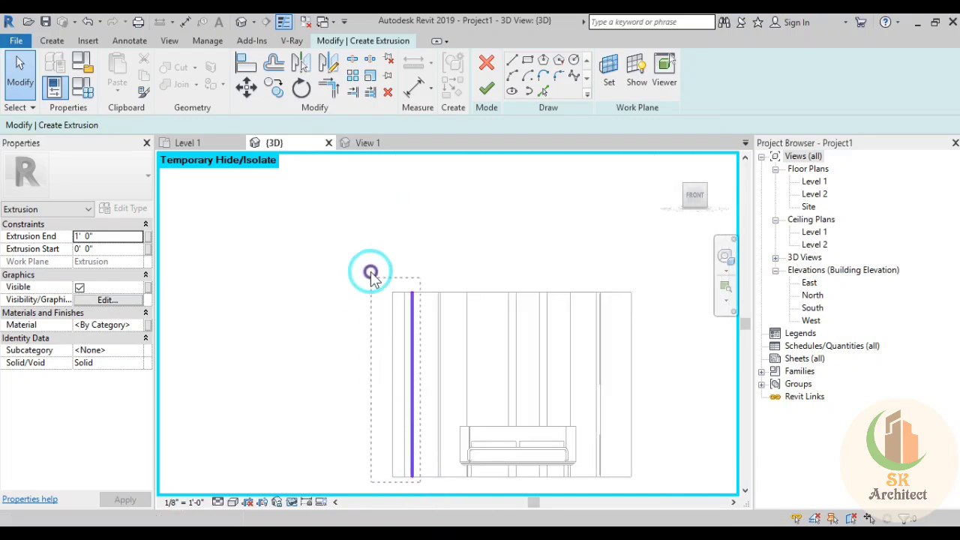
drag(371, 276, 371, 275)
scroll(425, 300, up, 2)
scroll(420, 315, up, 2)
Copy the strip outline 3 inches to the right of the original
scroll(407, 386, up, 1)
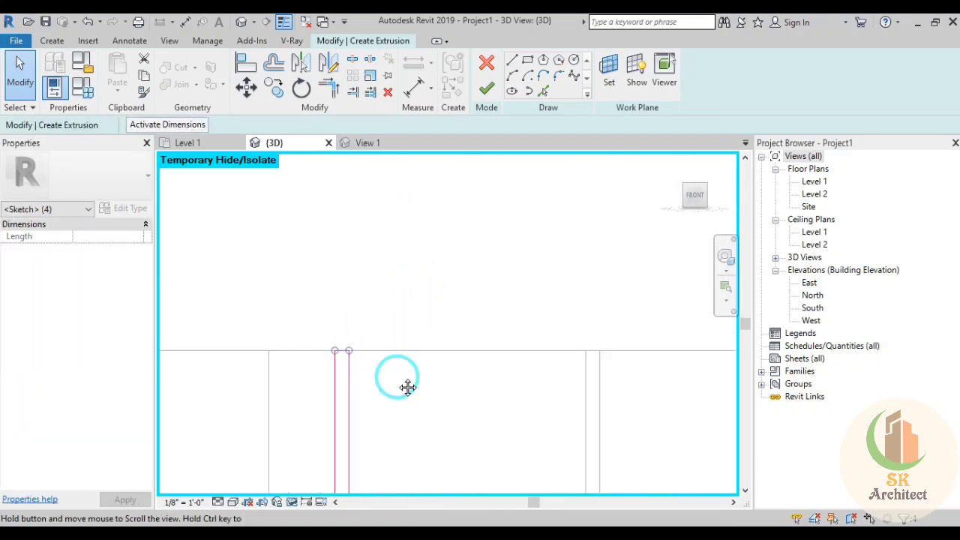
middle_drag(407, 386, 407, 312)
click(288, 86)
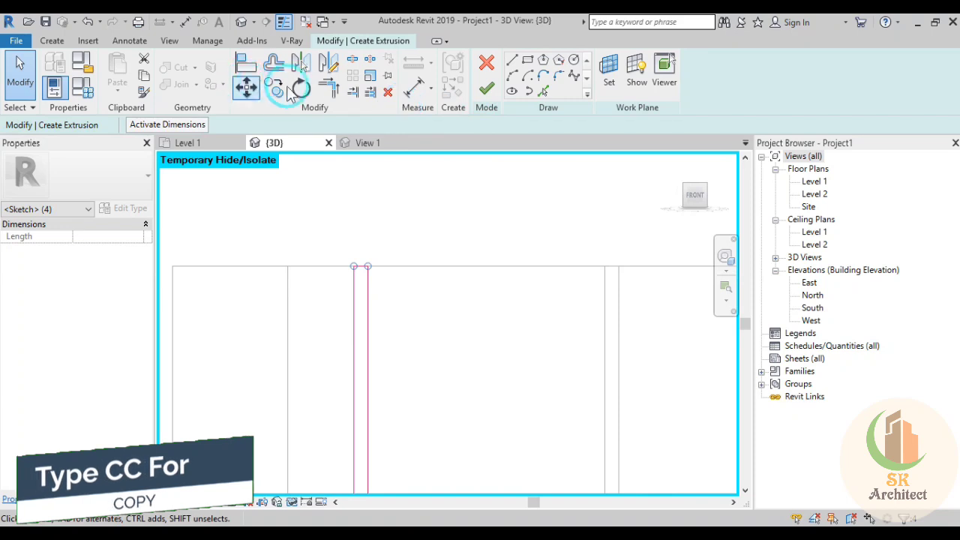
click(335, 313)
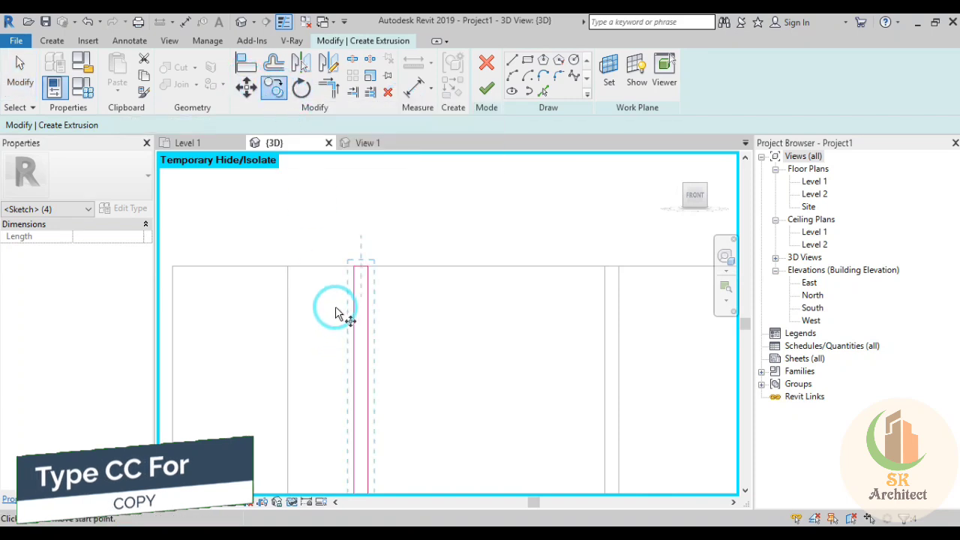
click(356, 262)
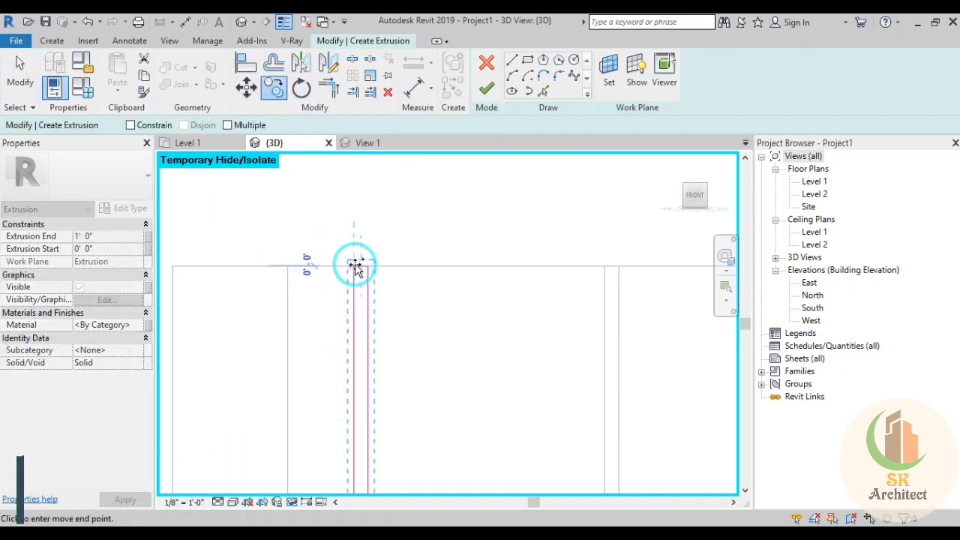
drag(375, 270, 382, 272)
text(0 3)
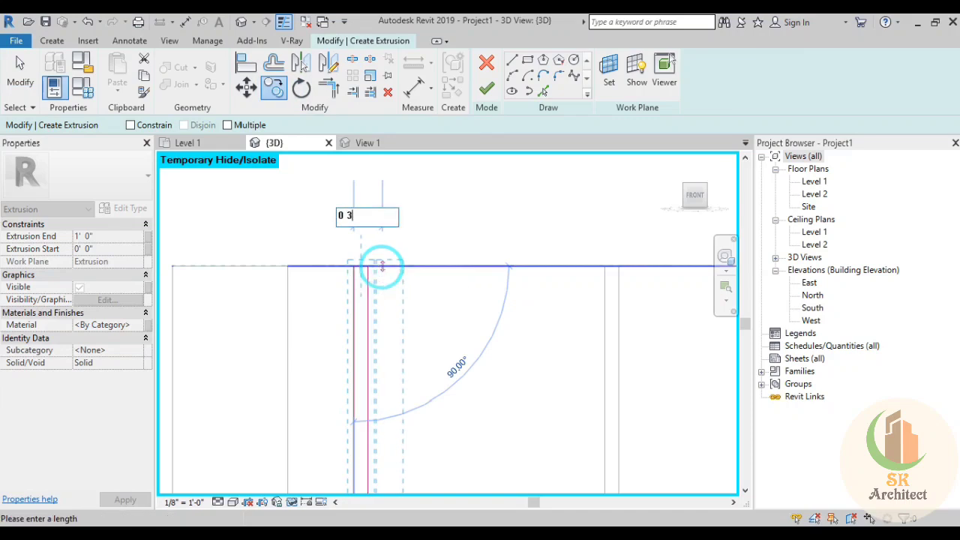
key(Return)
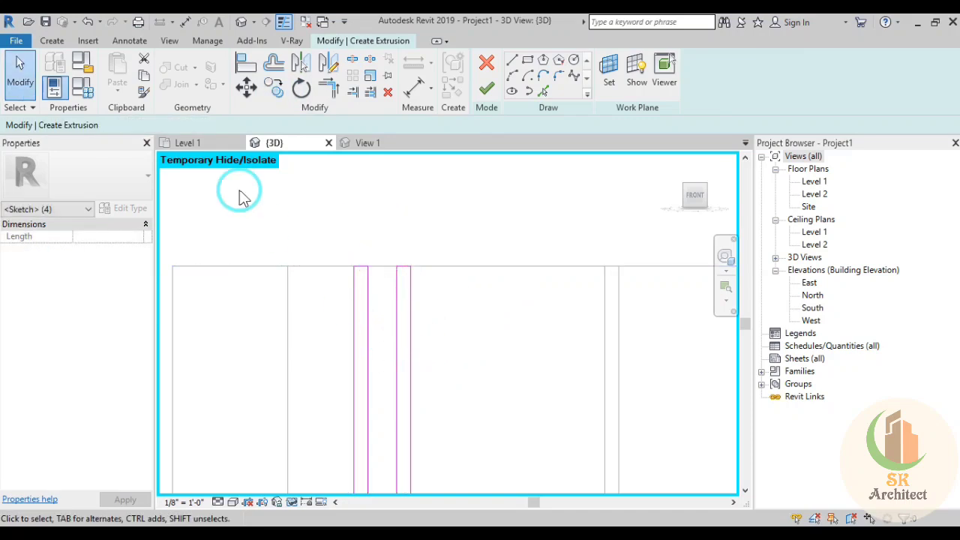
click(240, 196)
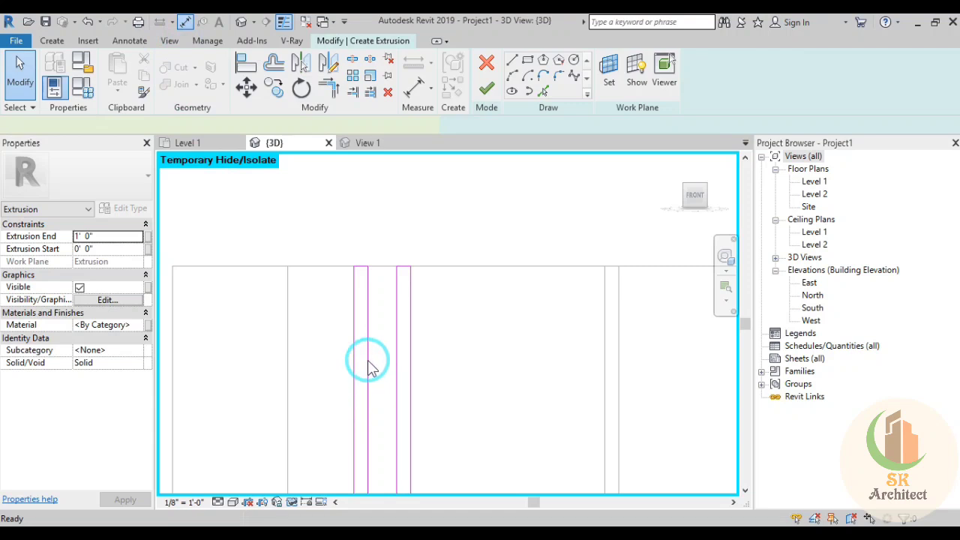
Measure the spacing between the two strips with the DI dimension tool
key(d)
key(i)
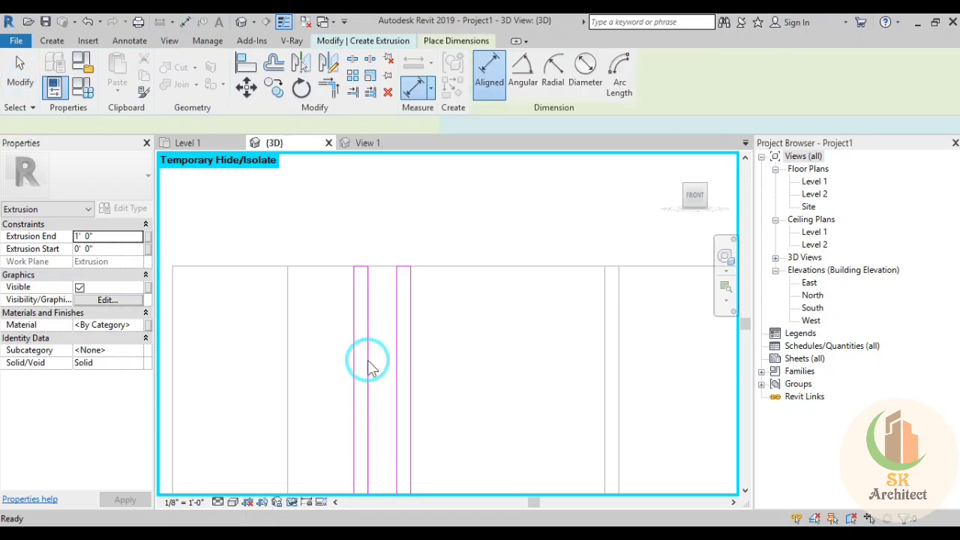
click(399, 365)
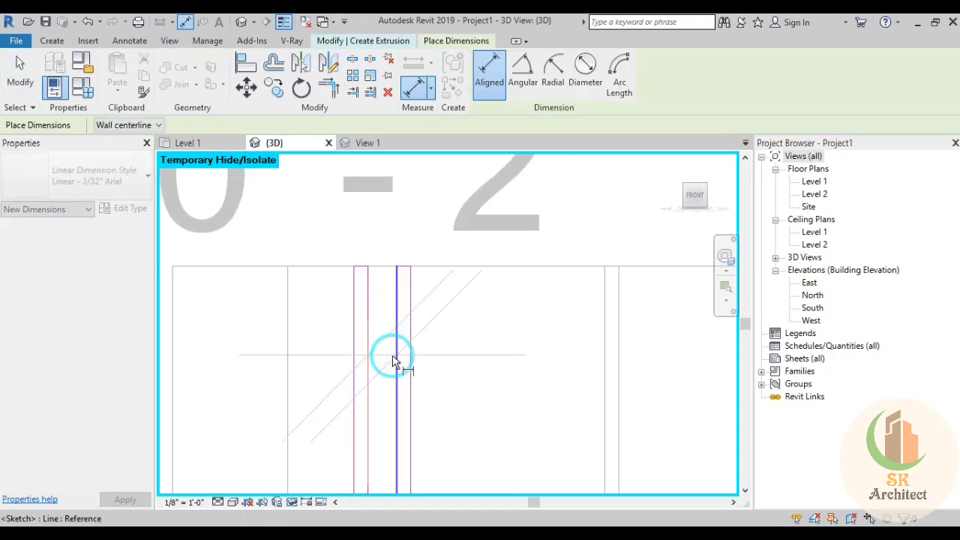
scroll(397, 361, down, 2)
key(Escape)
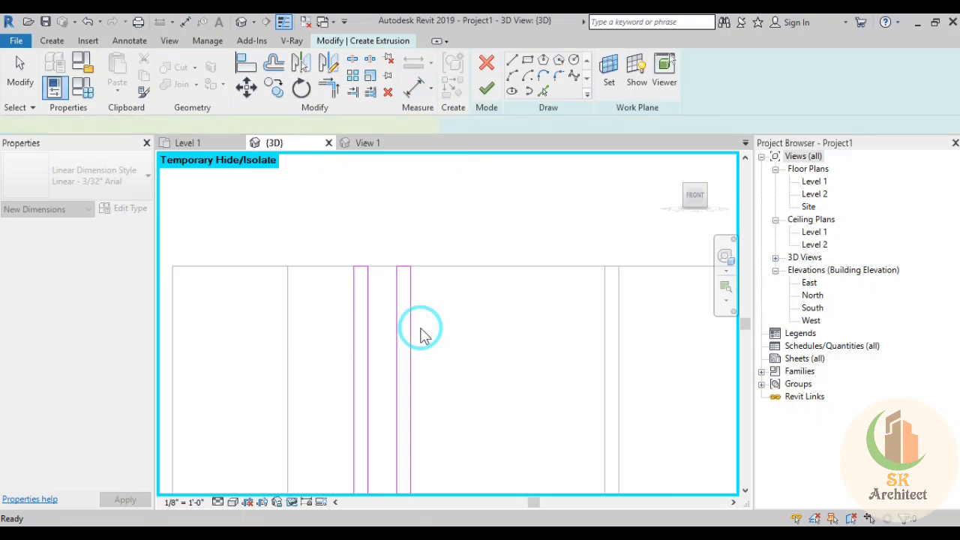
key(Escape)
scroll(420, 334, down, 1)
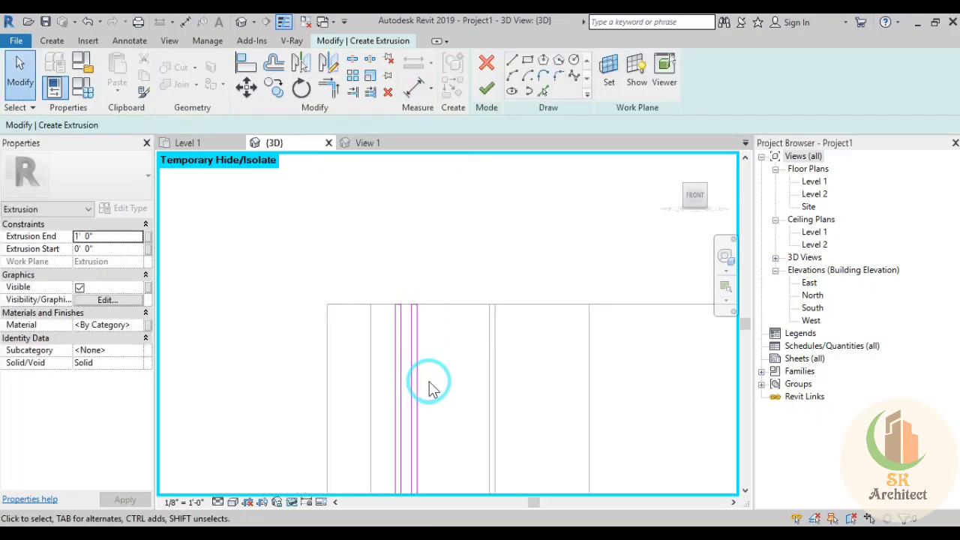
middle_drag(443, 434, 415, 315)
scroll(415, 315, down, 1)
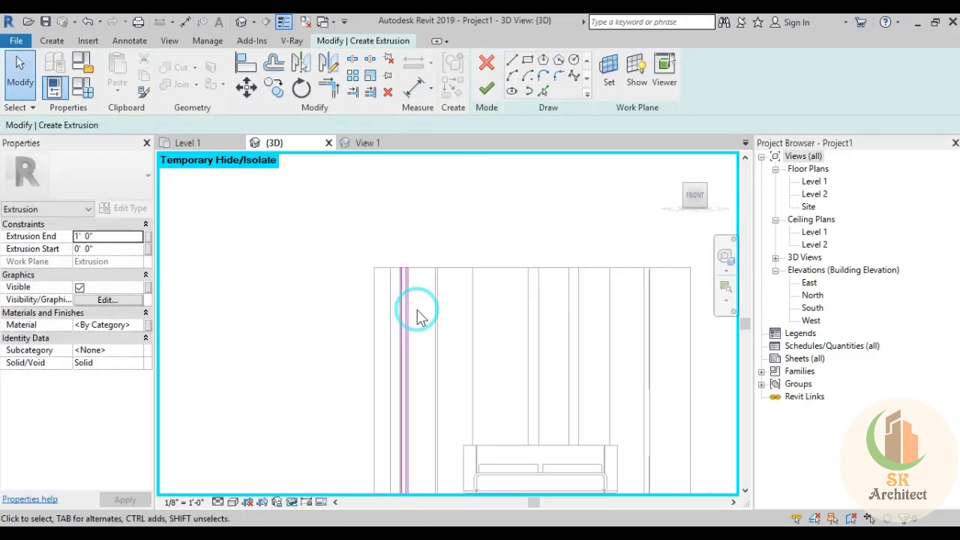
middle_drag(452, 371, 444, 287)
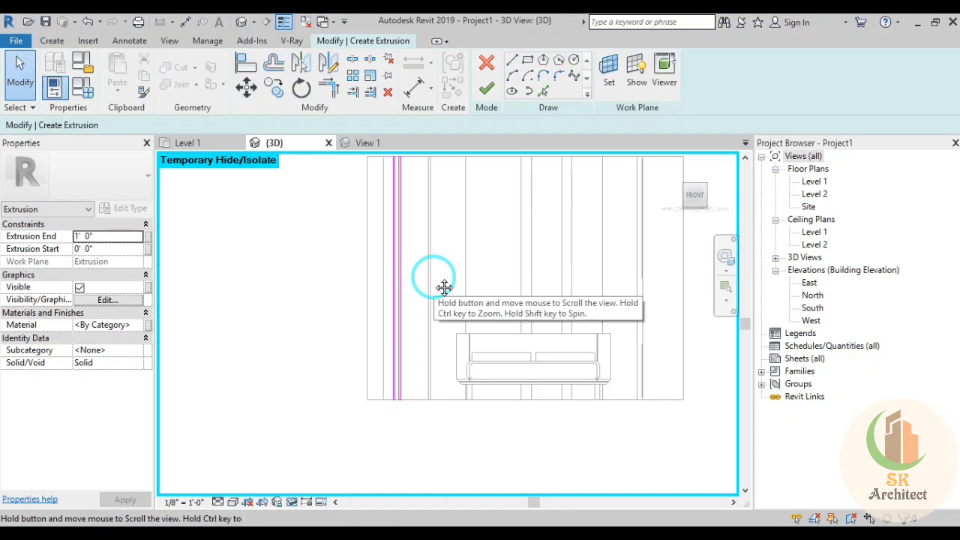
scroll(409, 461, down, 1)
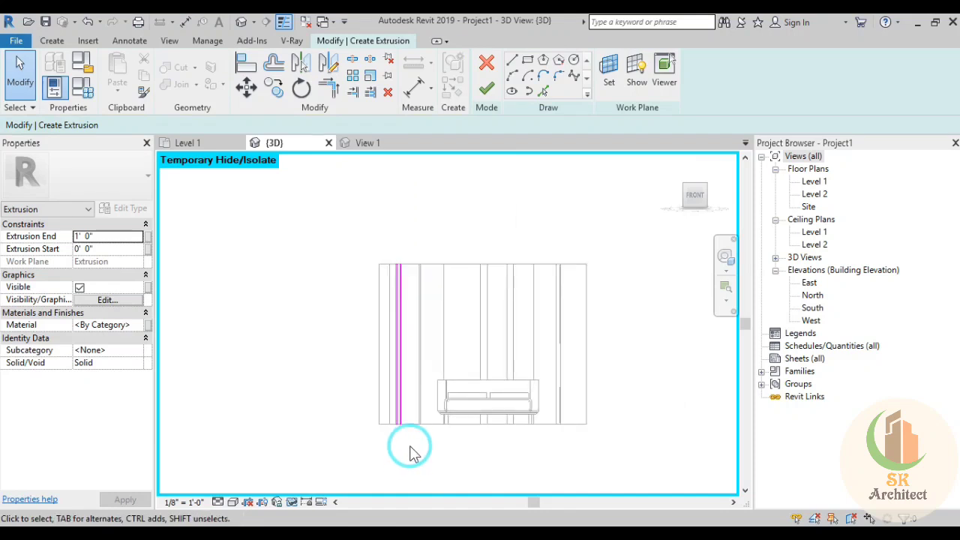
scroll(410, 450, up, 1)
scroll(411, 449, up, 1)
Select the second strip's outline with a crossing window
mouse_move(380, 234)
mouse_down()
mouse_move(369, 187)
mouse_move(417, 139)
mouse_up()
scroll(390, 172, up, 1)
scroll(428, 392, up, 2)
middle_drag(428, 257, 434, 276)
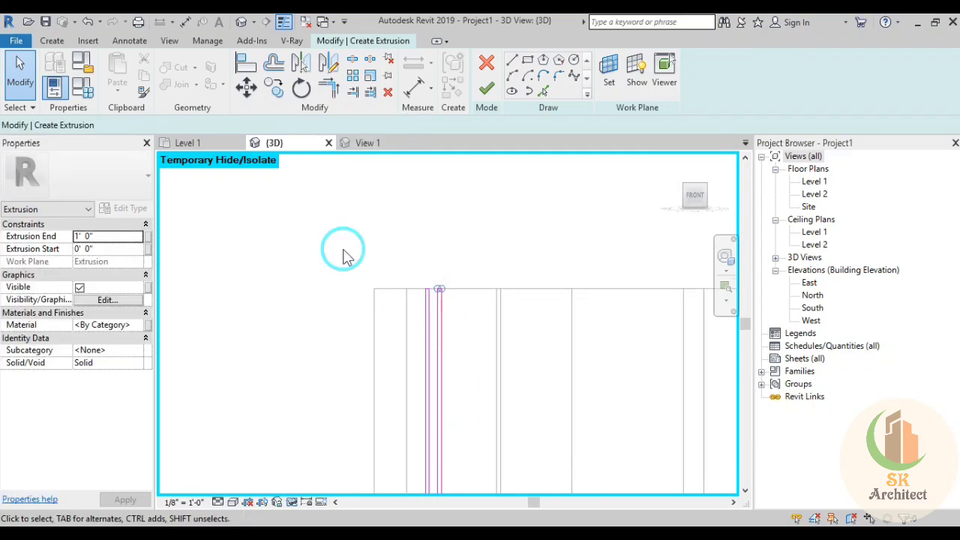
Copy the strip outline multiple times in a row to the right across the wall
click(270, 90)
click(378, 227)
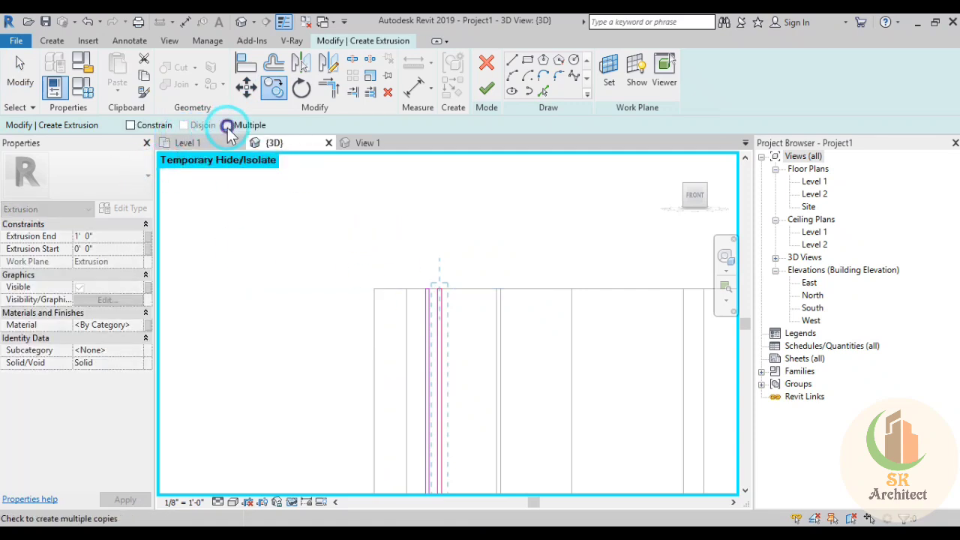
click(226, 125)
scroll(315, 225, up, 2)
scroll(342, 214, up, 2)
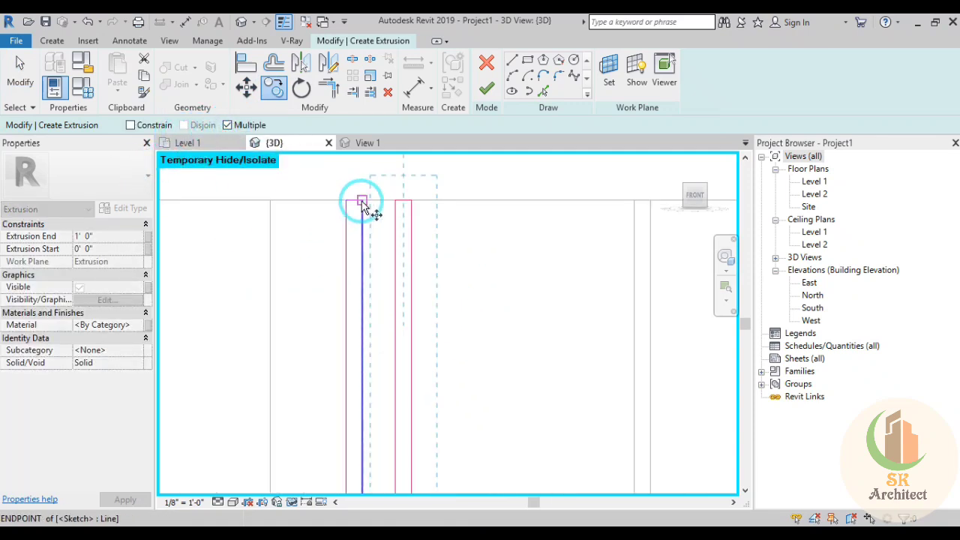
click(362, 201)
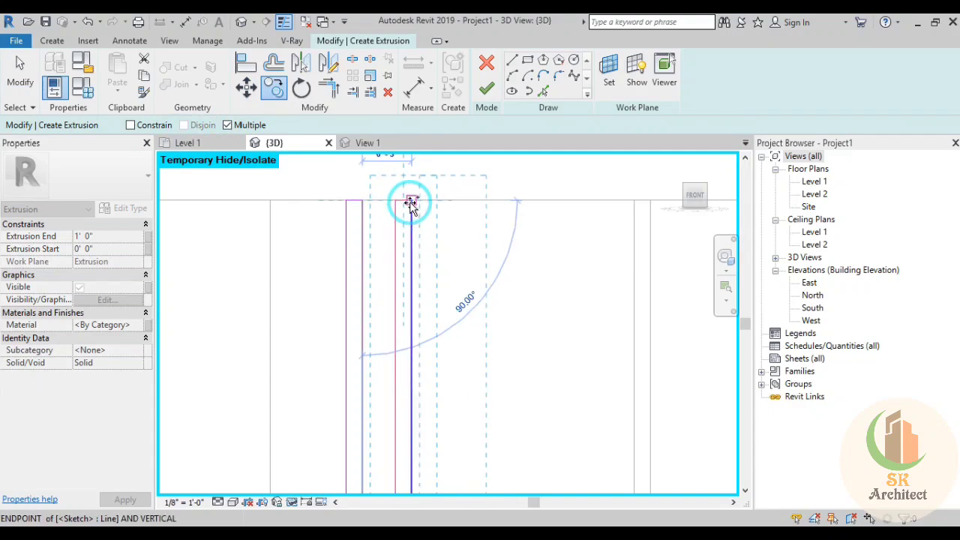
click(409, 201)
click(459, 201)
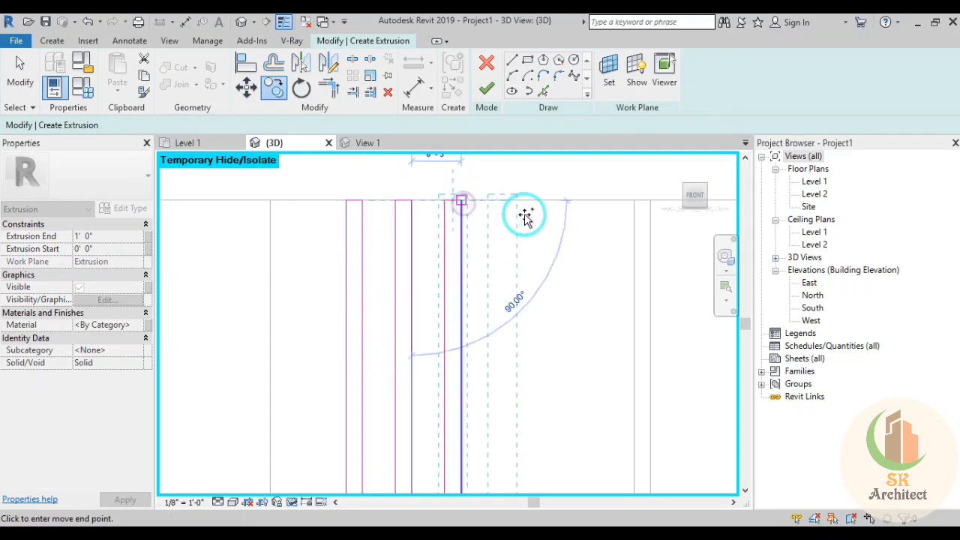
click(559, 203)
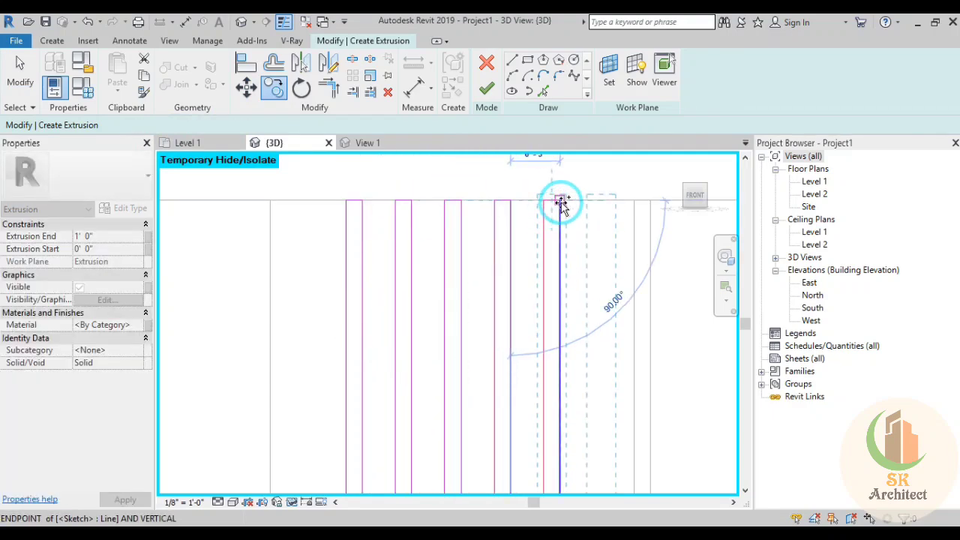
scroll(343, 264, down, 1)
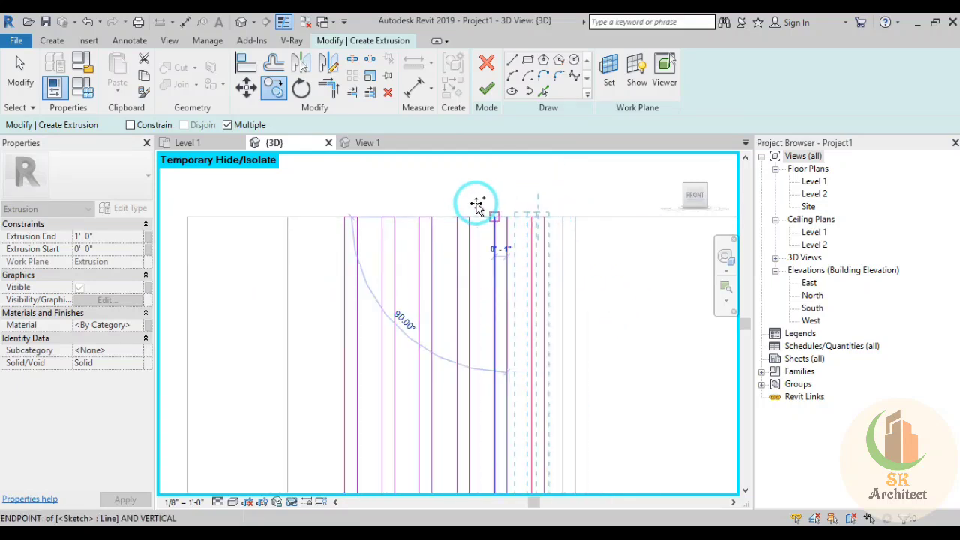
click(392, 261)
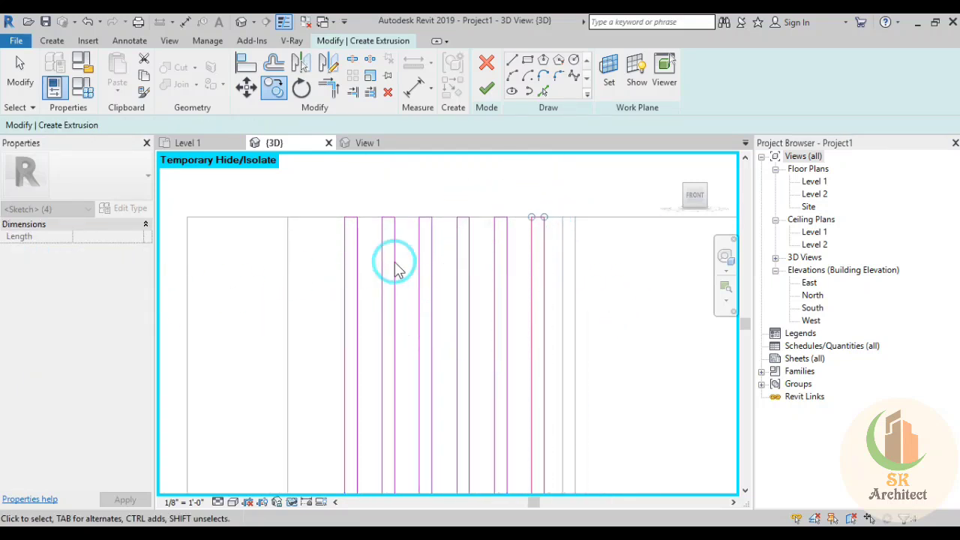
key(Escape)
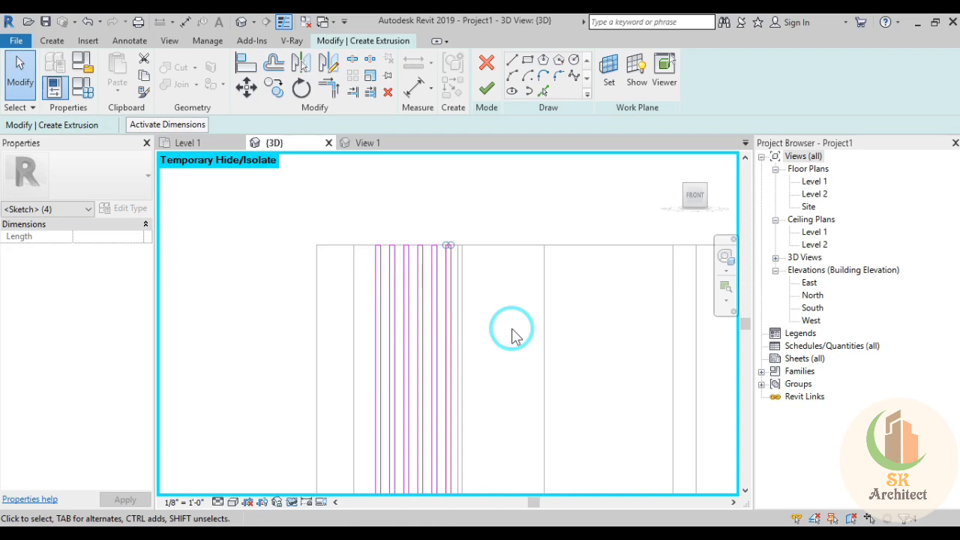
Finish the strip sketch so its outlines become six solid 1' 0" deep extrusions
click(512, 335)
scroll(512, 335, down, 2)
scroll(510, 352, down, 2)
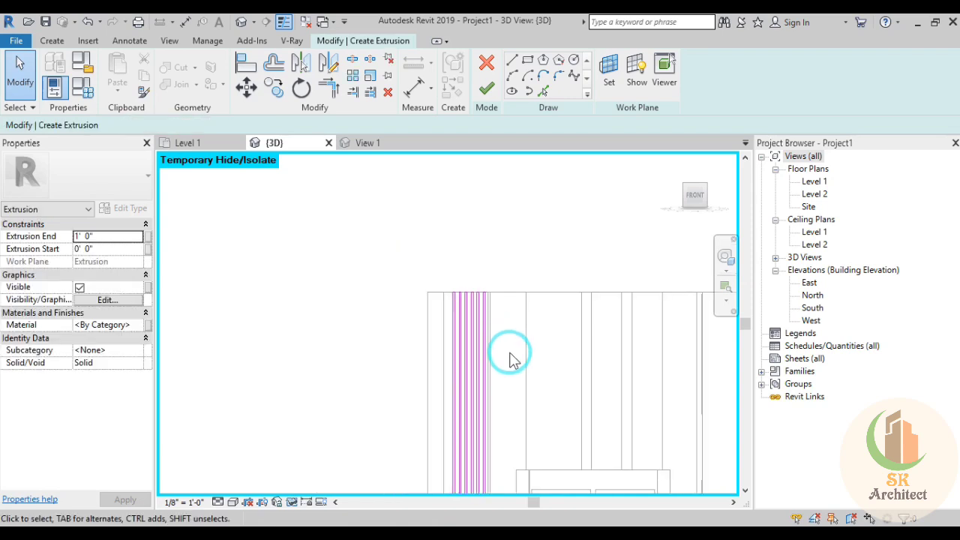
mouse_move(513, 346)
shift+middle_down()
mouse_move(527, 434)
mouse_move(435, 215)
mouse_move(459, 333)
mouse_move(425, 213)
mouse_move(500, 398)
shift+middle_up()
scroll(437, 233, up, 2)
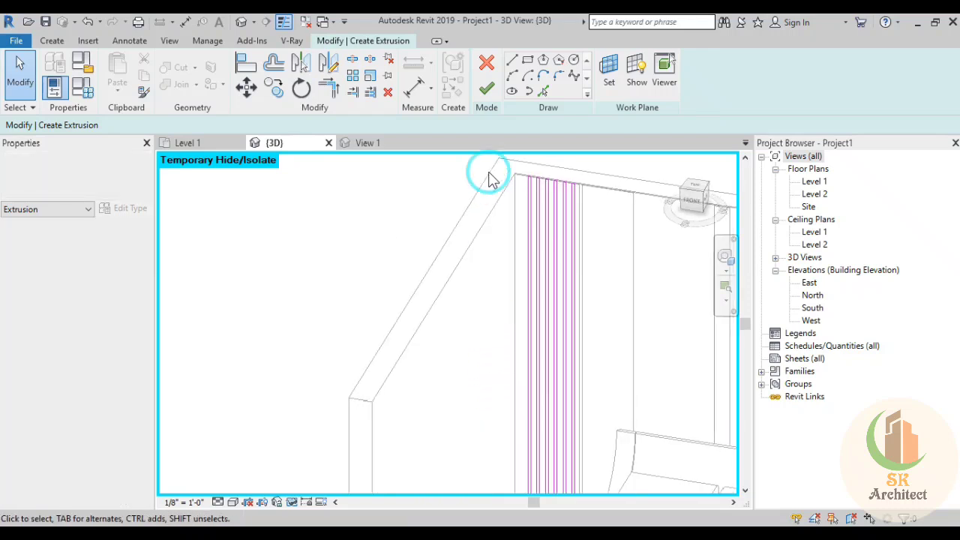
scroll(503, 176, up, 3)
scroll(508, 176, up, 3)
scroll(514, 187, up, 3)
mouse_move(525, 216)
middle_down()
mouse_move(623, 326)
mouse_move(462, 338)
mouse_move(365, 283)
middle_up()
scroll(470, 338, up, 2)
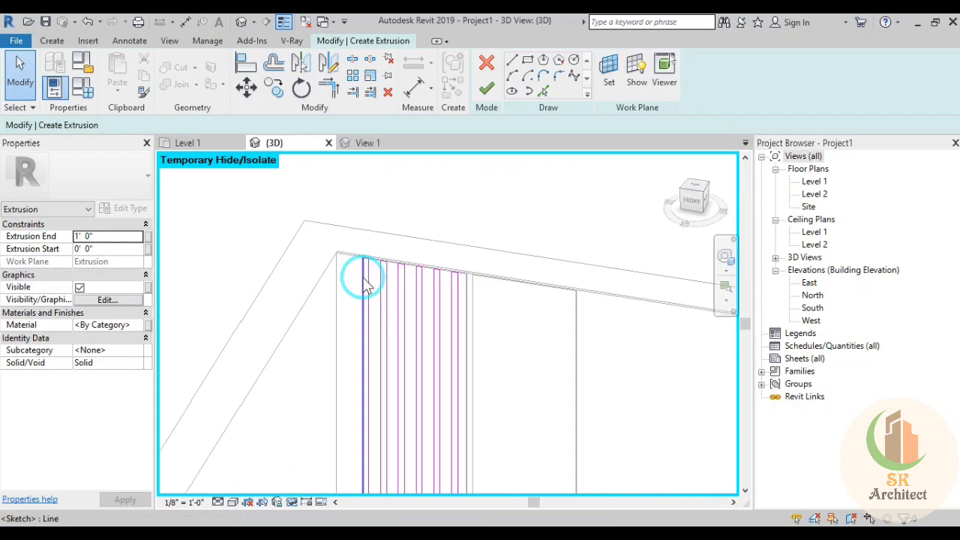
scroll(365, 251, up, 3)
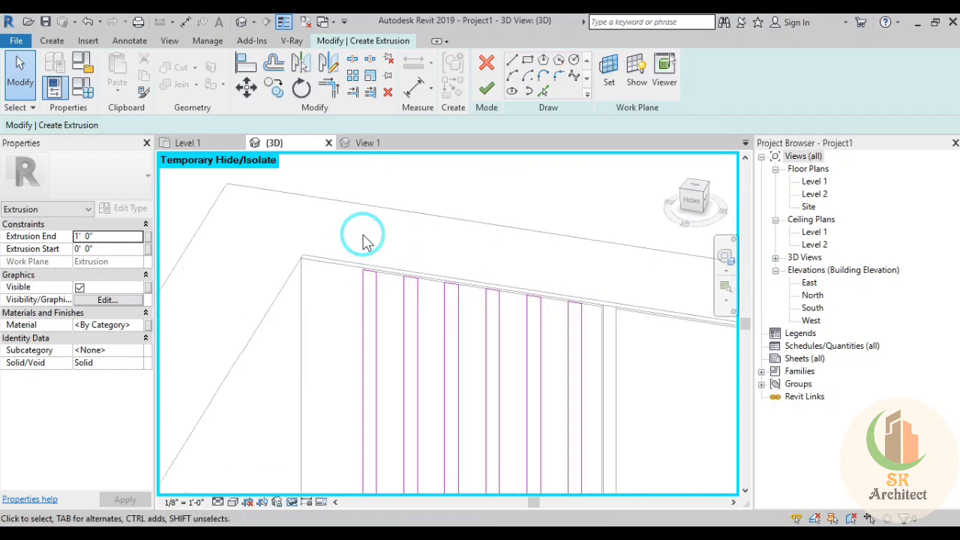
scroll(364, 238, up, 4)
scroll(364, 238, down, 3)
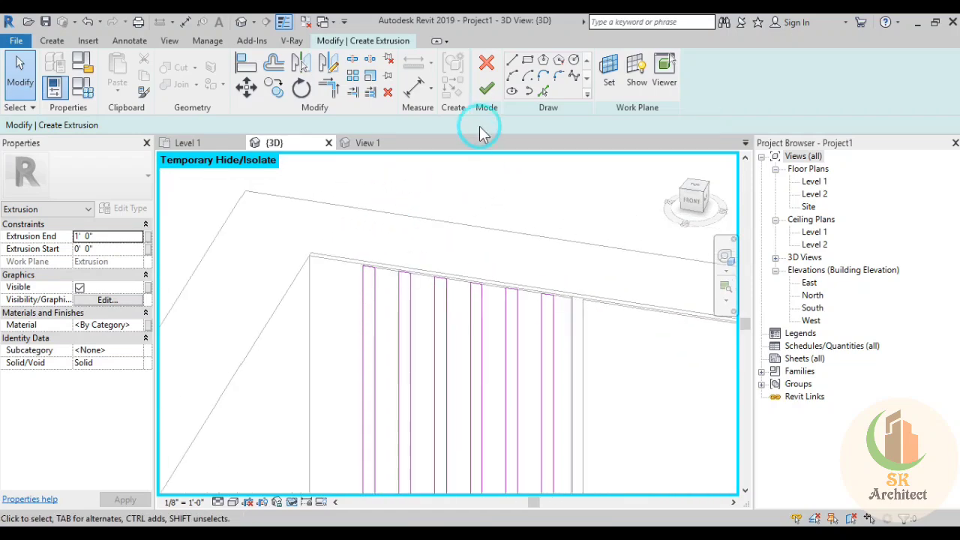
click(503, 381)
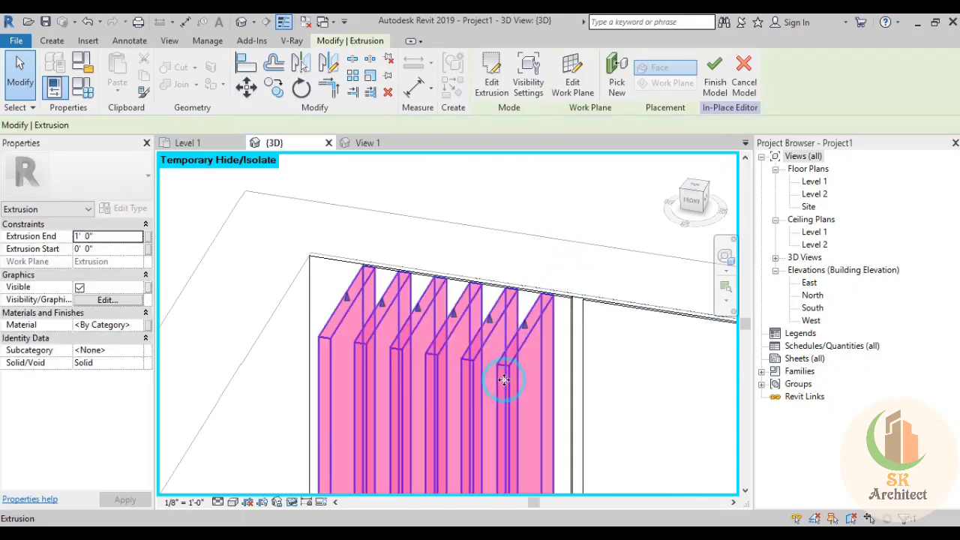
View the new strips on the bed wall straight from the front, zoomed in
mouse_move(503, 381)
shift+middle_down()
mouse_move(598, 399)
mouse_move(558, 385)
shift+middle_up()
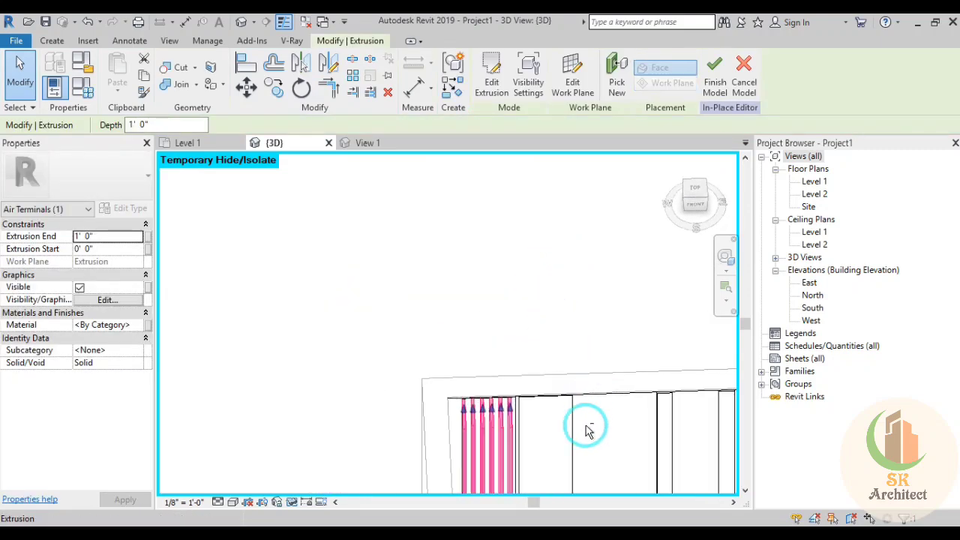
click(696, 204)
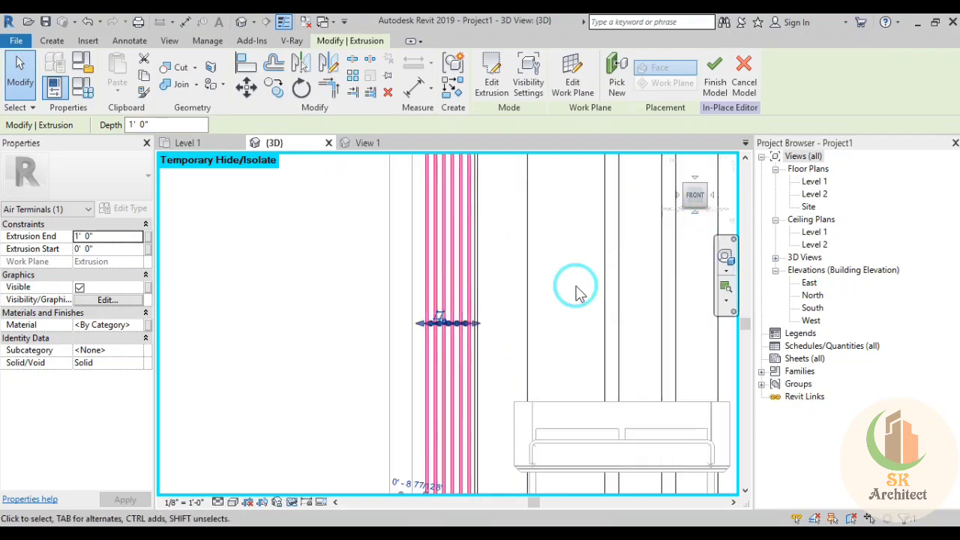
middle_drag(445, 213, 488, 365)
scroll(440, 310, up, 2)
scroll(438, 311, up, 2)
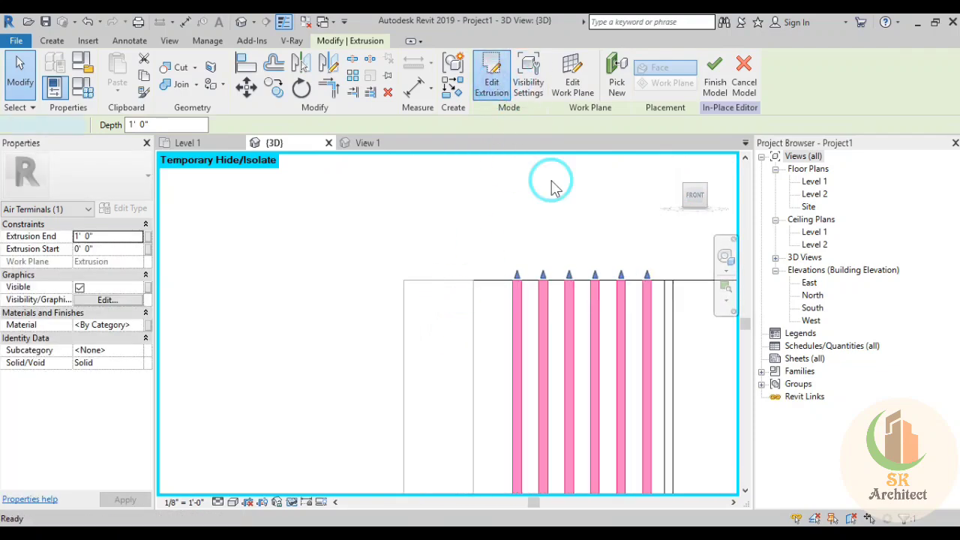
Reopen the strip extrusion's sketch and window-select four strip outline lines
double_click(611, 317)
scroll(611, 316, down, 1)
scroll(610, 285, down, 2)
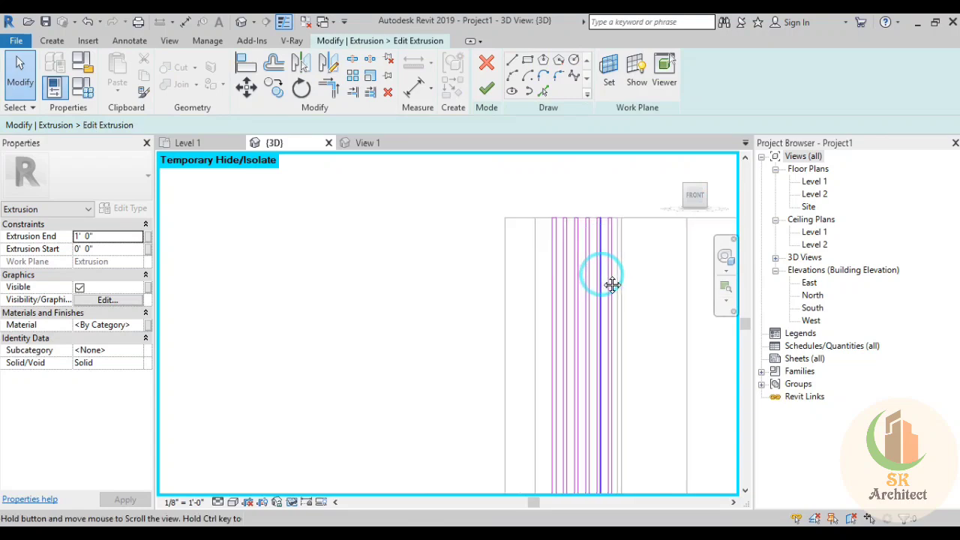
scroll(605, 279, down, 2)
scroll(579, 483, up, 2)
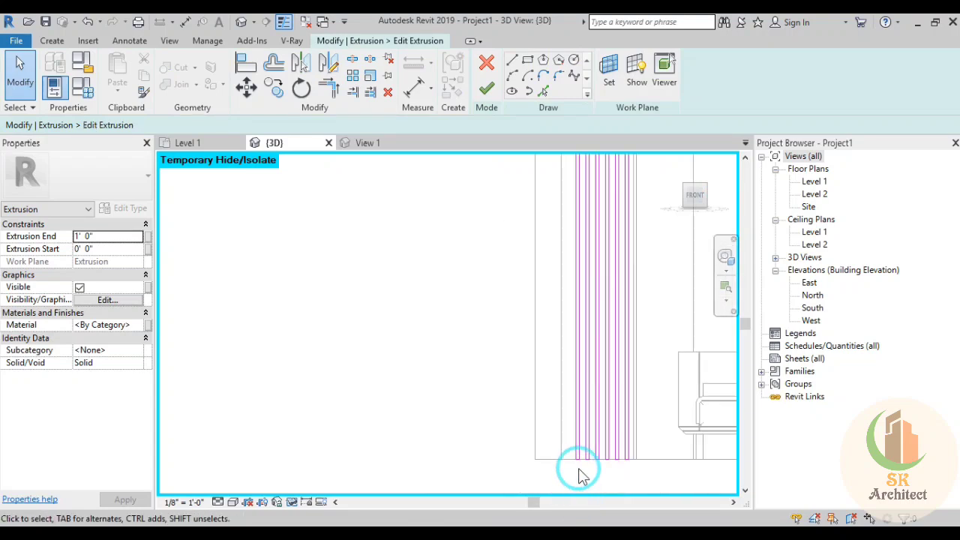
drag(581, 474, 532, 337)
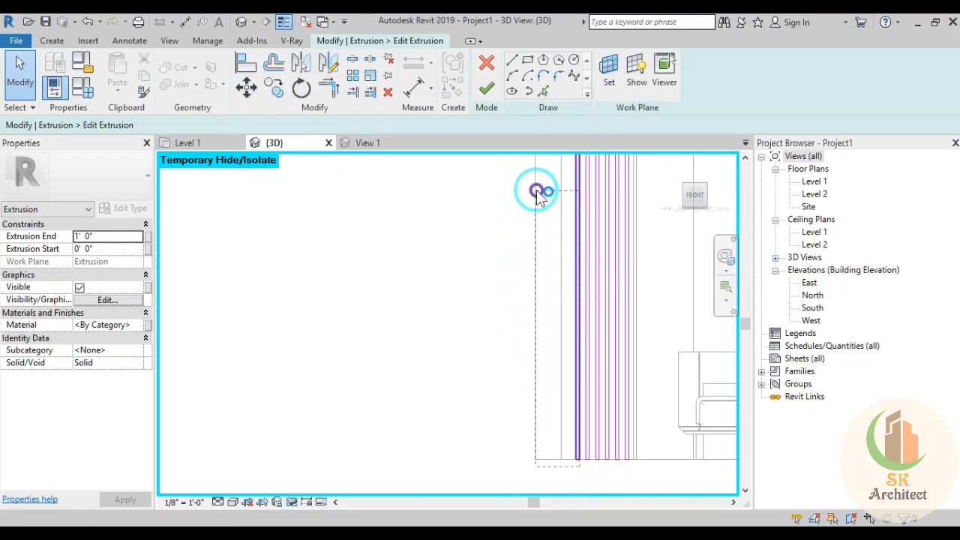
middle_drag(536, 192, 482, 455)
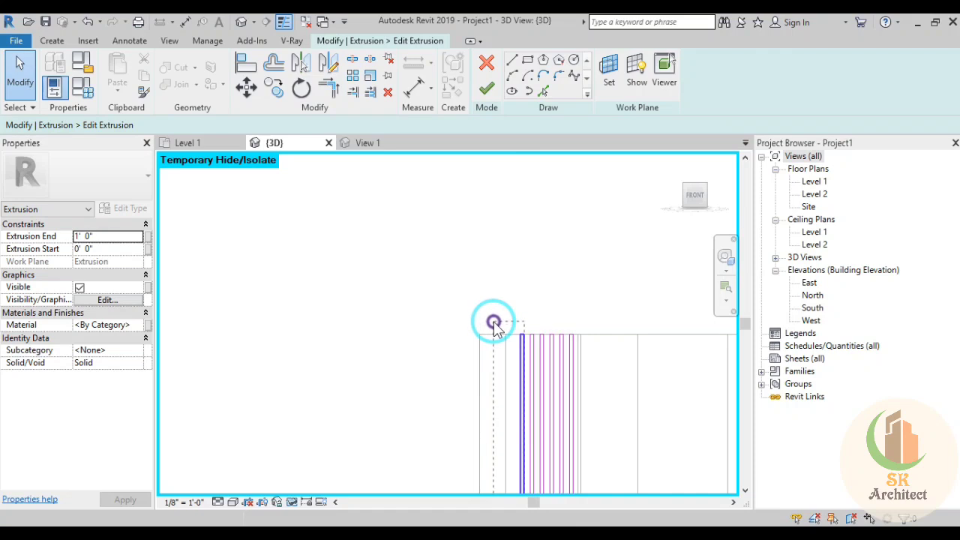
drag(494, 323, 525, 402)
mouse_move(525, 403)
middle_down()
mouse_move(557, 343)
mouse_move(544, 332)
middle_up()
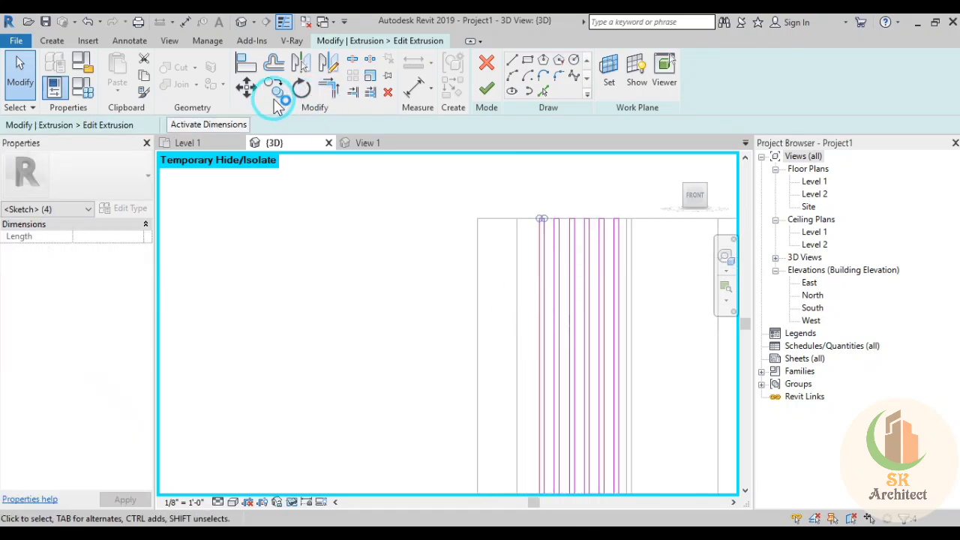
Copy the selected outlines from the strip edge to beside the existing strips
click(276, 102)
scroll(529, 235, up, 3)
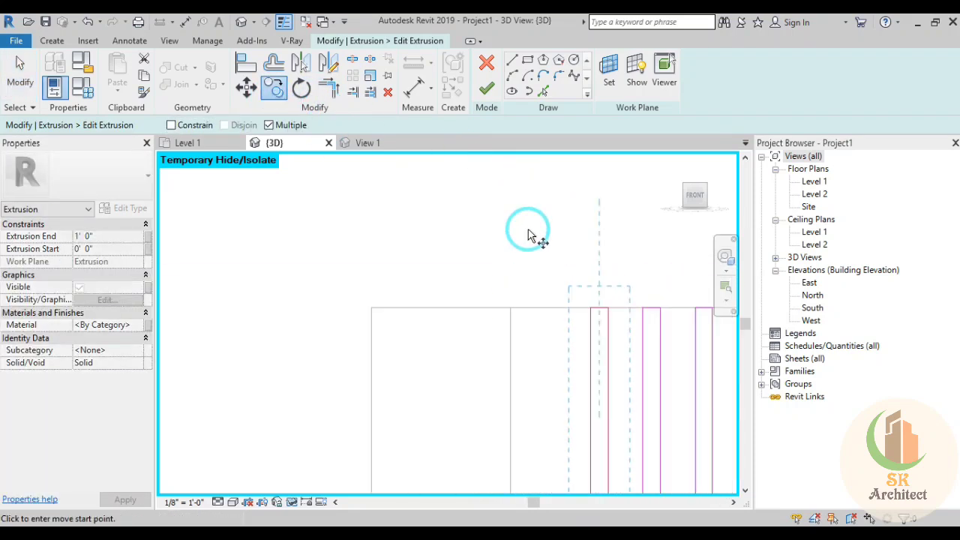
click(660, 307)
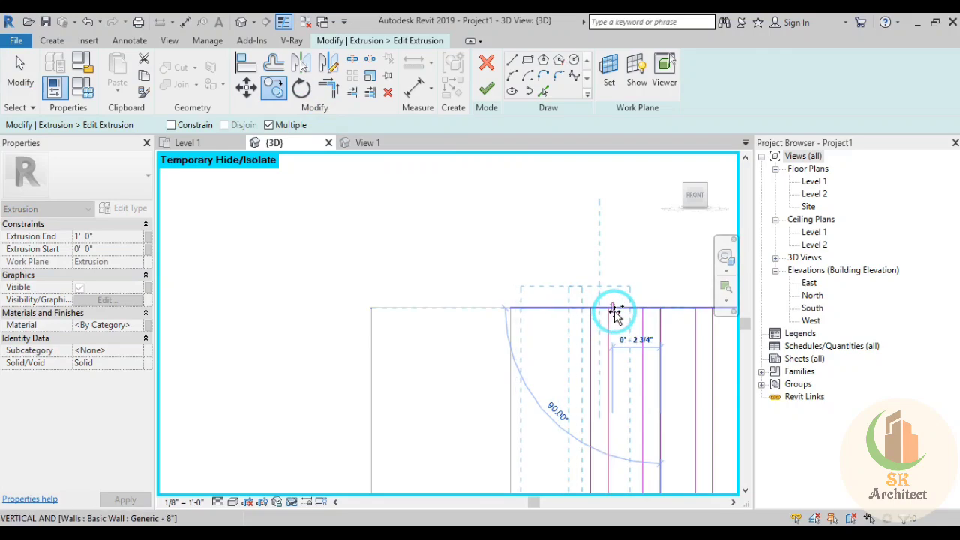
click(612, 308)
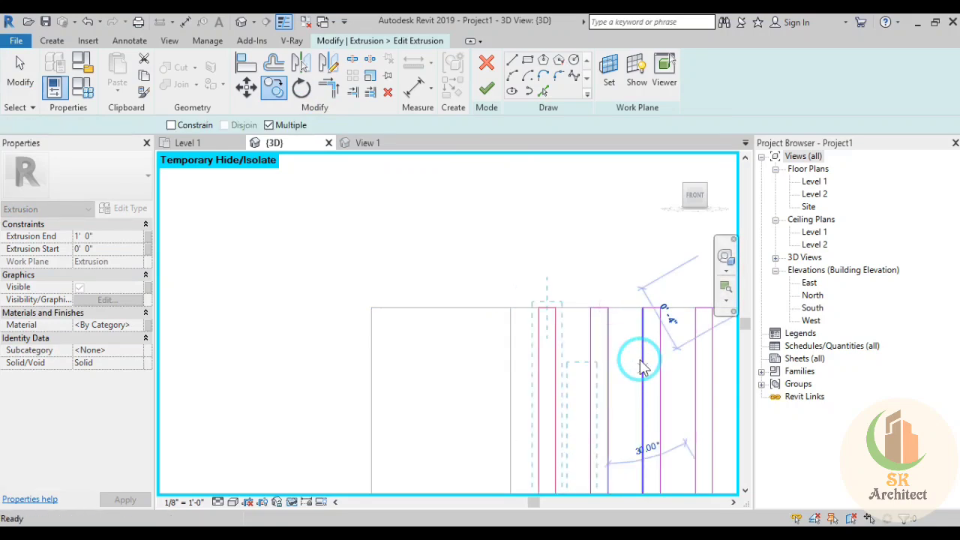
key(Escape)
Select all the strip outlines across the wall for mirroring
scroll(506, 289, down, 2)
mouse_move(507, 289)
middle_down()
mouse_move(555, 309)
mouse_move(545, 304)
middle_up()
scroll(546, 304, down, 2)
drag(567, 453, 417, 197)
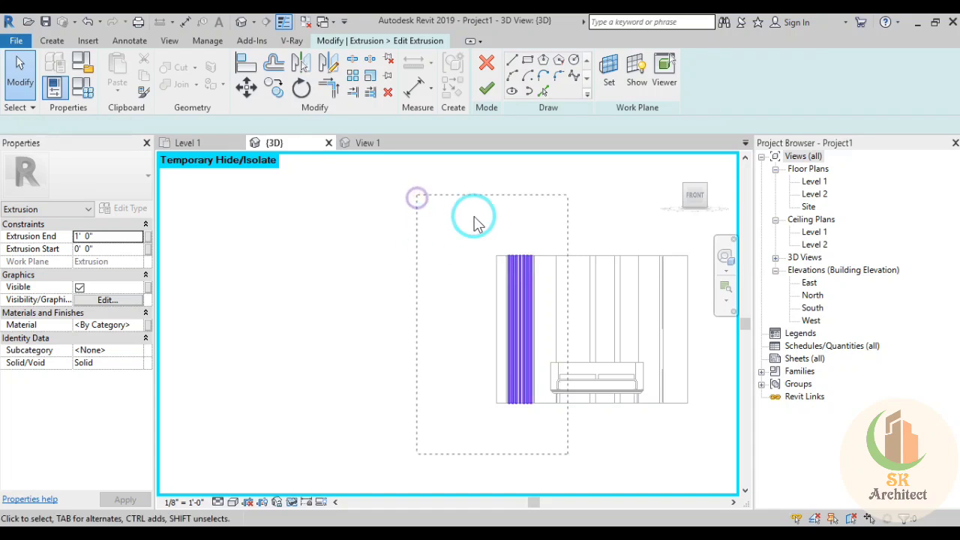
scroll(524, 251, up, 3)
scroll(546, 285, up, 2)
scroll(557, 289, up, 3)
mouse_move(557, 289)
middle_down()
mouse_move(574, 260)
mouse_move(558, 345)
middle_up()
click(332, 64)
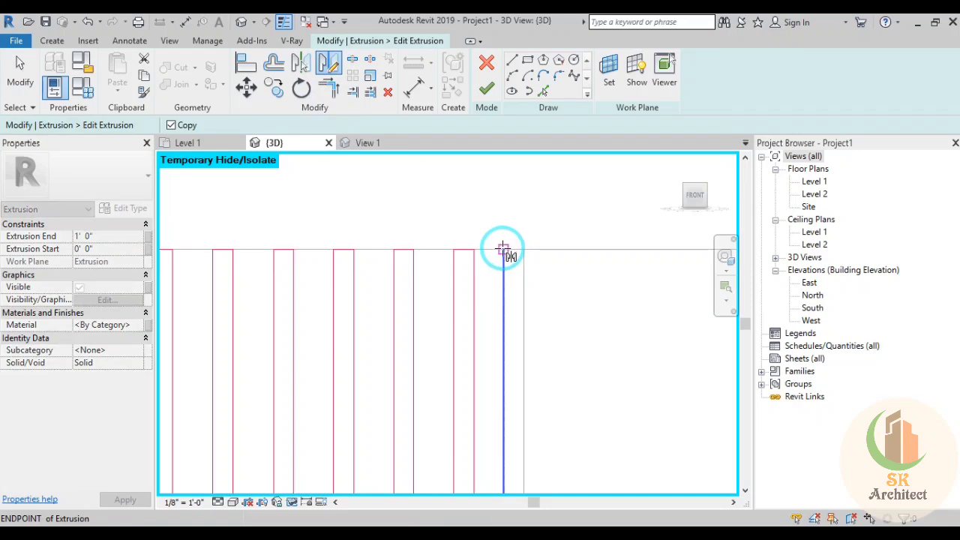
Cancel the mirror operation on the strip outlines
scroll(548, 378, down, 2)
middle_drag(552, 392, 481, 363)
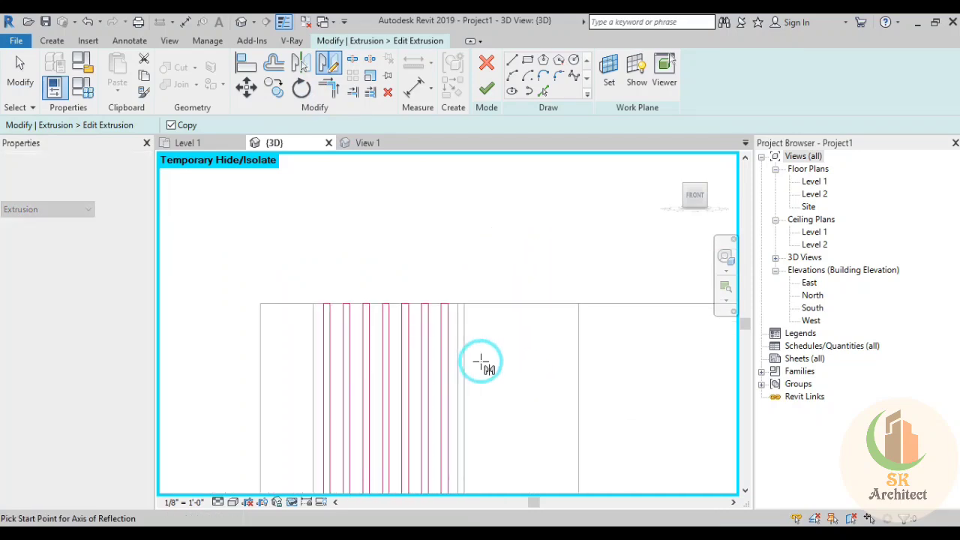
scroll(481, 363, down, 4)
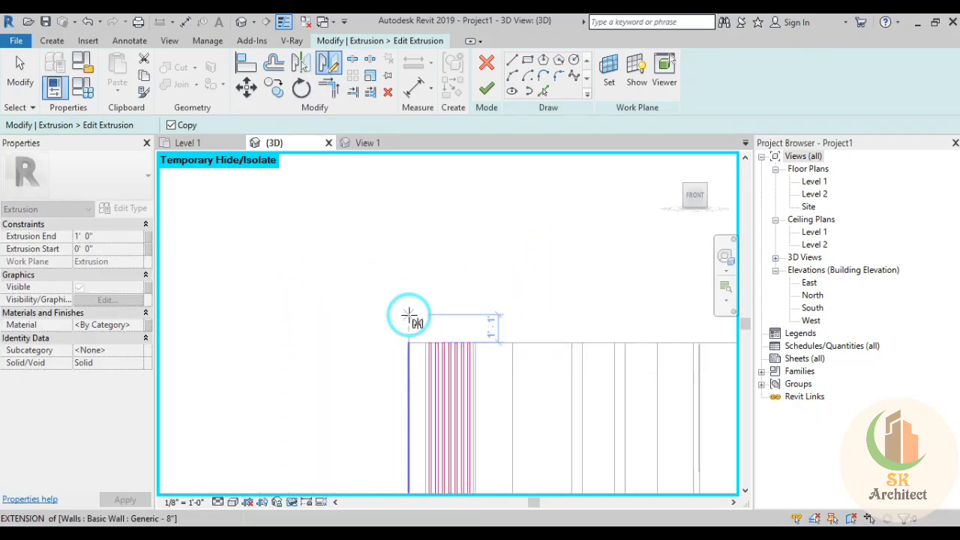
right_click(495, 248)
click(510, 255)
Box-select the strip outlines and copy another set farther along the wall
middle_drag(494, 332, 484, 265)
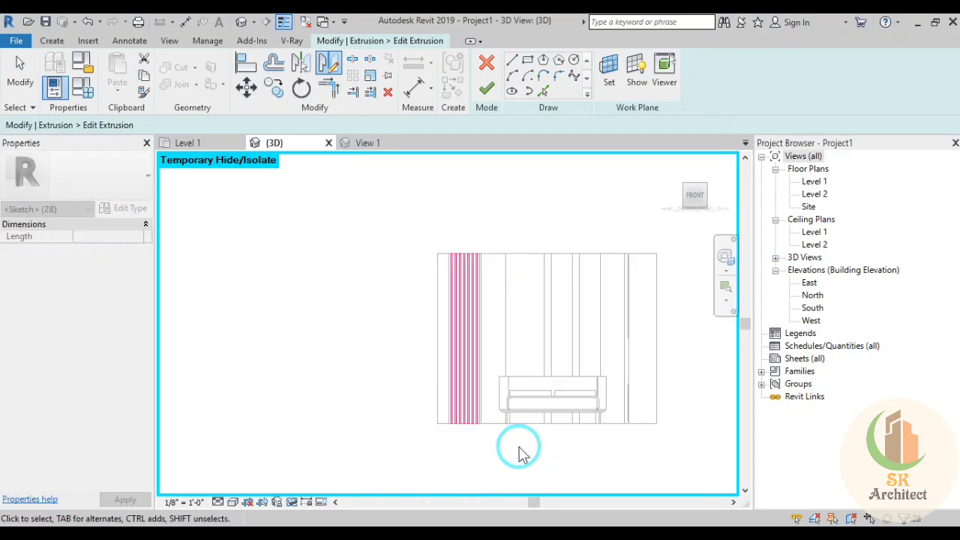
drag(523, 453, 313, 135)
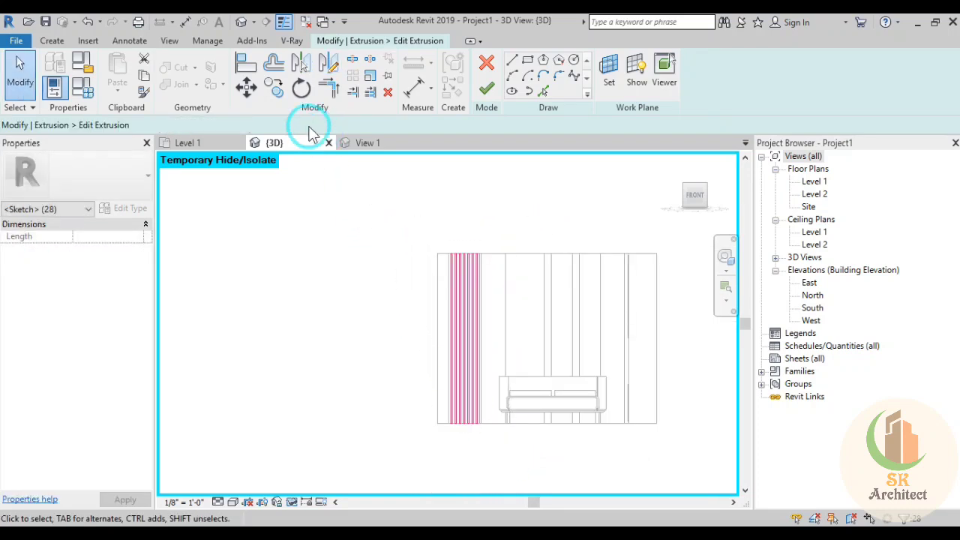
click(273, 90)
scroll(457, 232, up, 3)
scroll(473, 262, up, 2)
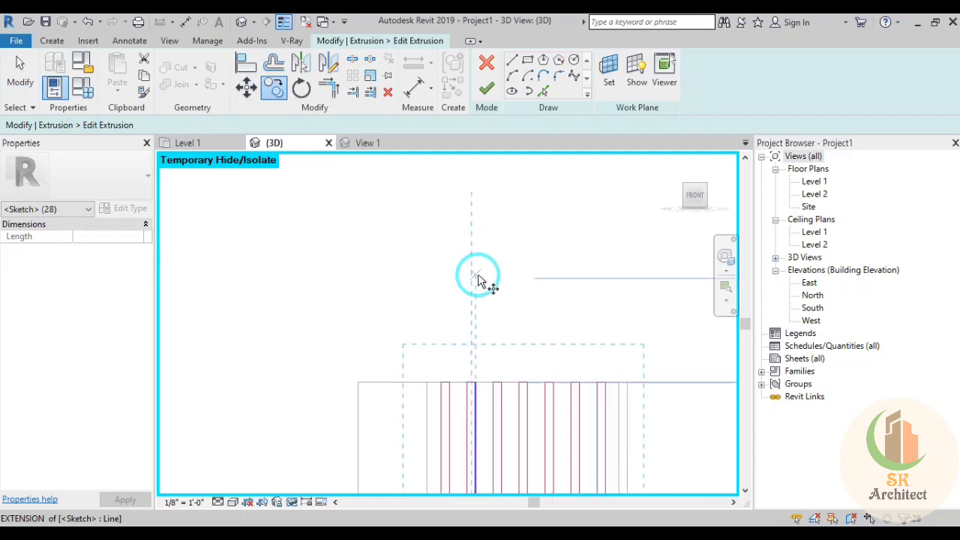
middle_drag(482, 278, 313, 192)
scroll(352, 240, up, 1)
scroll(428, 337, up, 1)
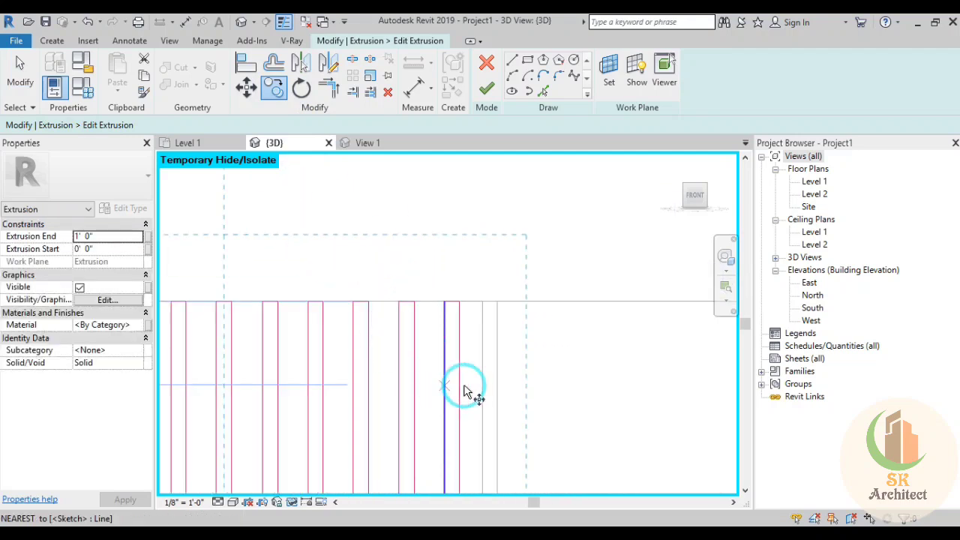
click(482, 302)
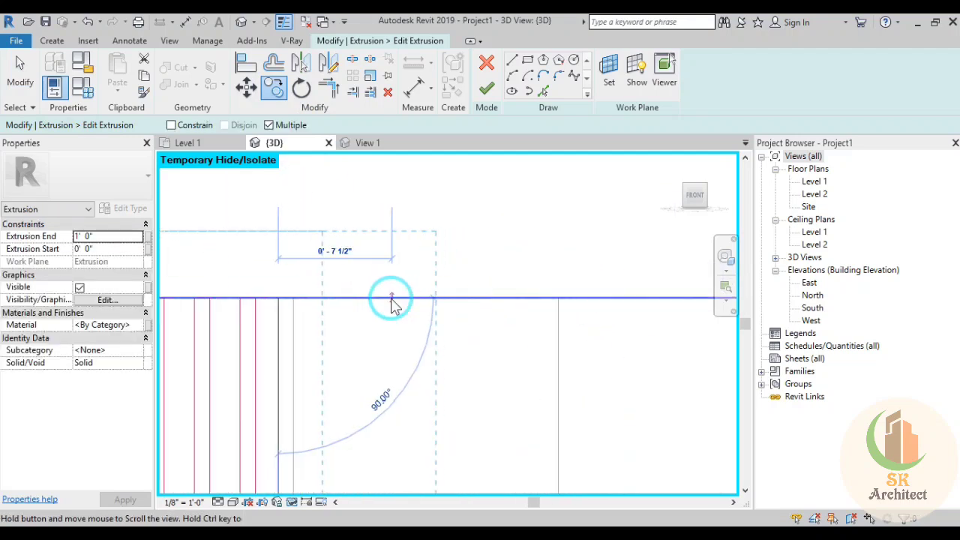
click(558, 328)
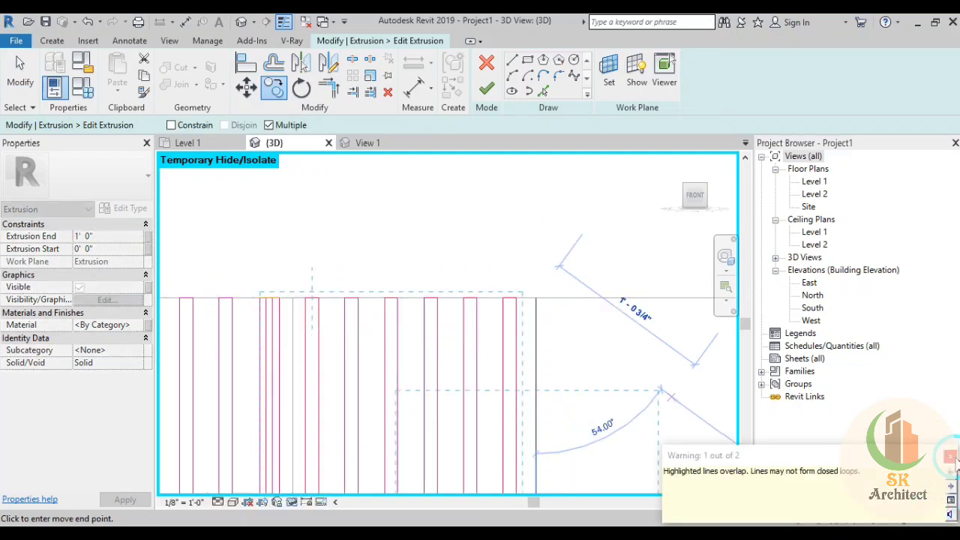
Dismiss the overlapping-lines warning and undo the rotated copy
click(950, 456)
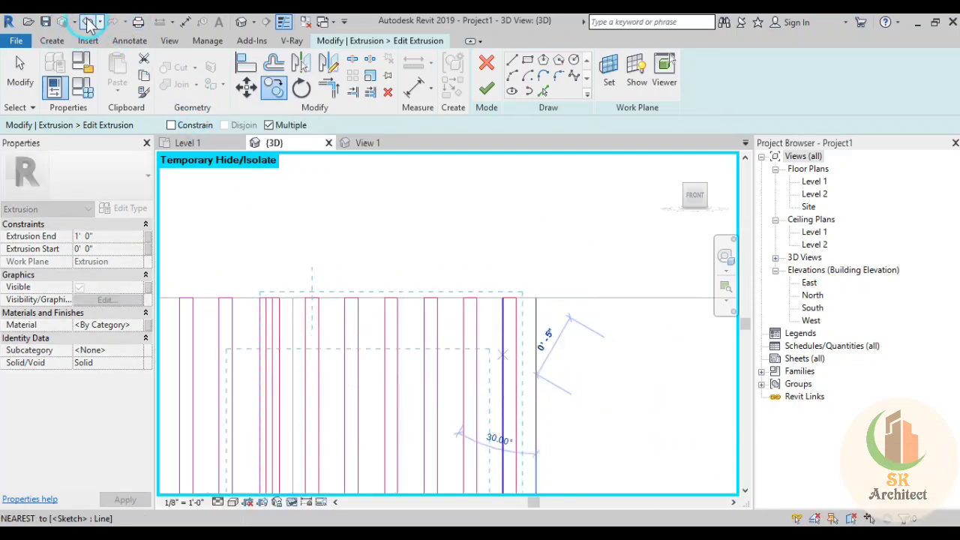
key(Escape)
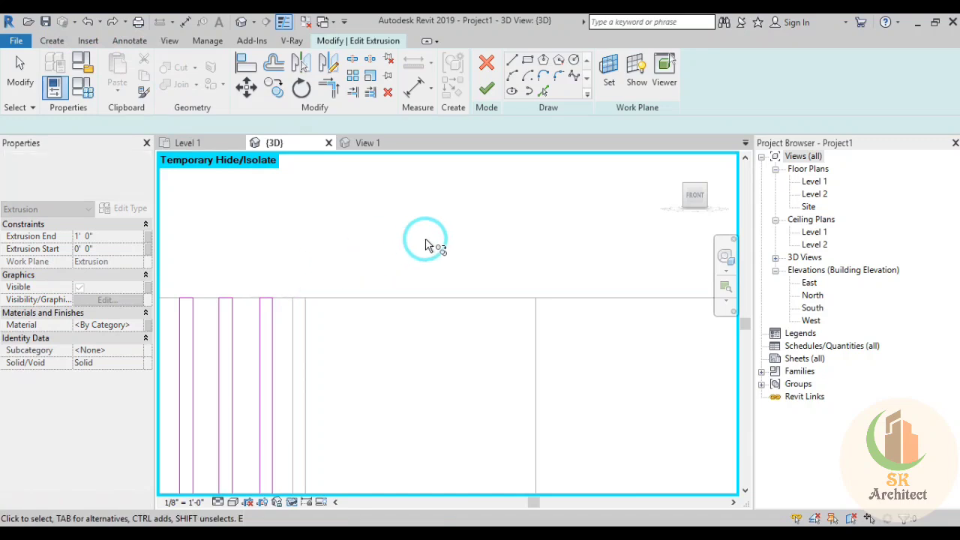
key(ctrl+z)
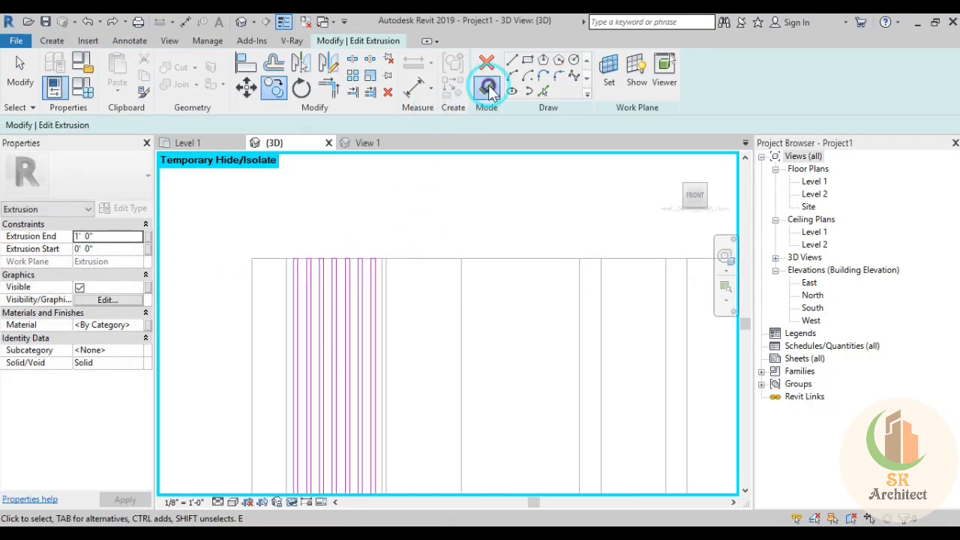
Finish the strip sketch into solid 0' 0 3/4" deep fin extrusions
click(487, 88)
click(197, 270)
click(129, 237)
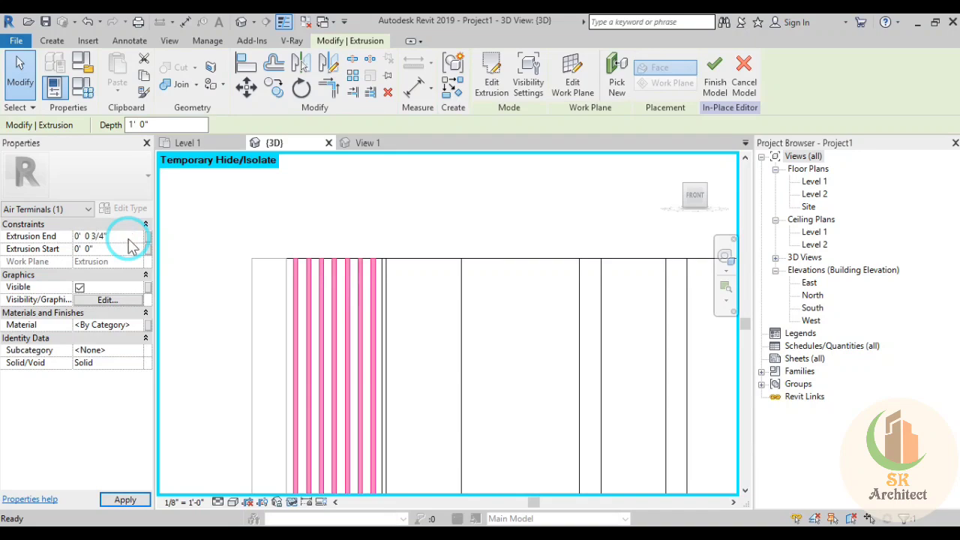
click(457, 214)
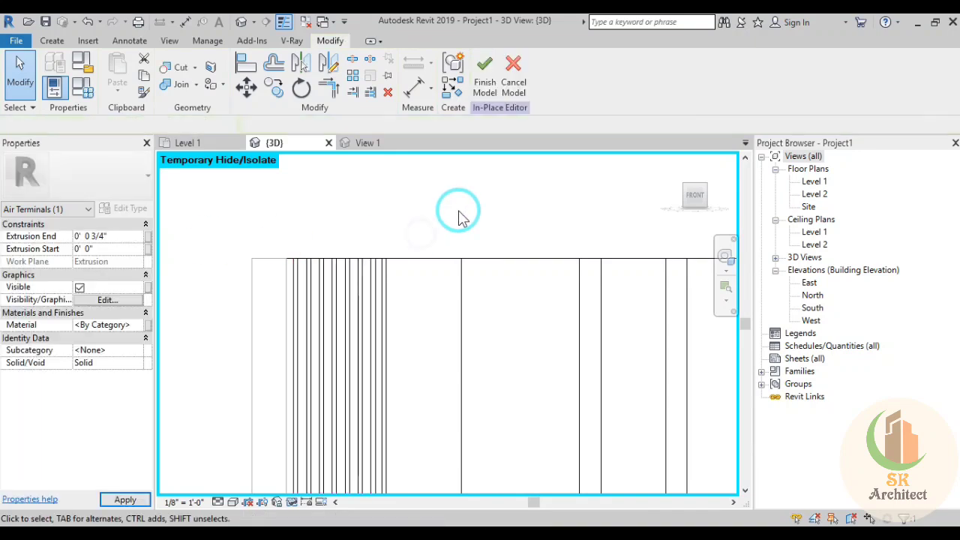
Select the fin extrusion and view the bed wall from the front
mouse_move(459, 225)
shift+middle_down()
mouse_move(468, 397)
mouse_move(422, 418)
mouse_move(394, 407)
mouse_move(426, 403)
mouse_move(386, 432)
mouse_move(323, 208)
shift+middle_up()
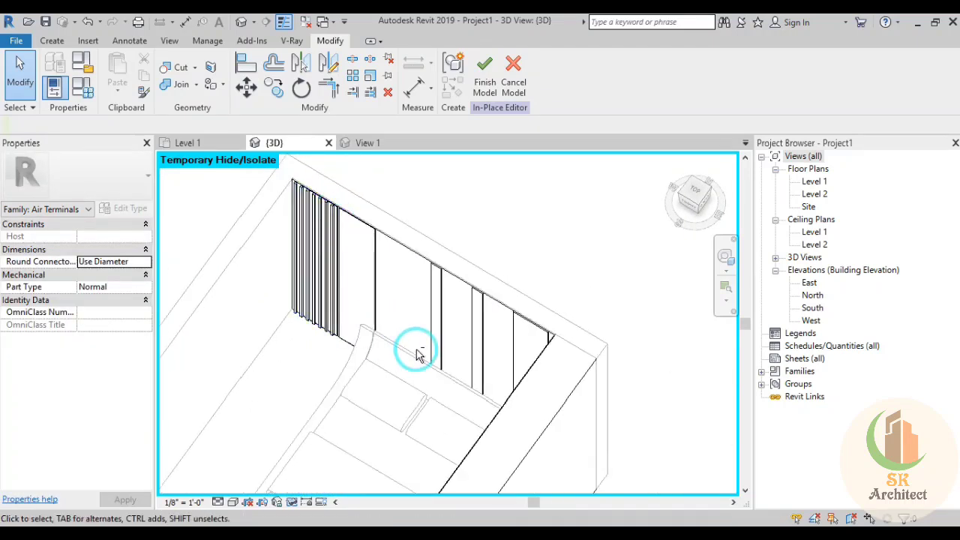
mouse_move(419, 355)
shift+middle_down()
mouse_move(382, 382)
mouse_move(439, 321)
mouse_move(427, 358)
mouse_move(468, 399)
shift+middle_up()
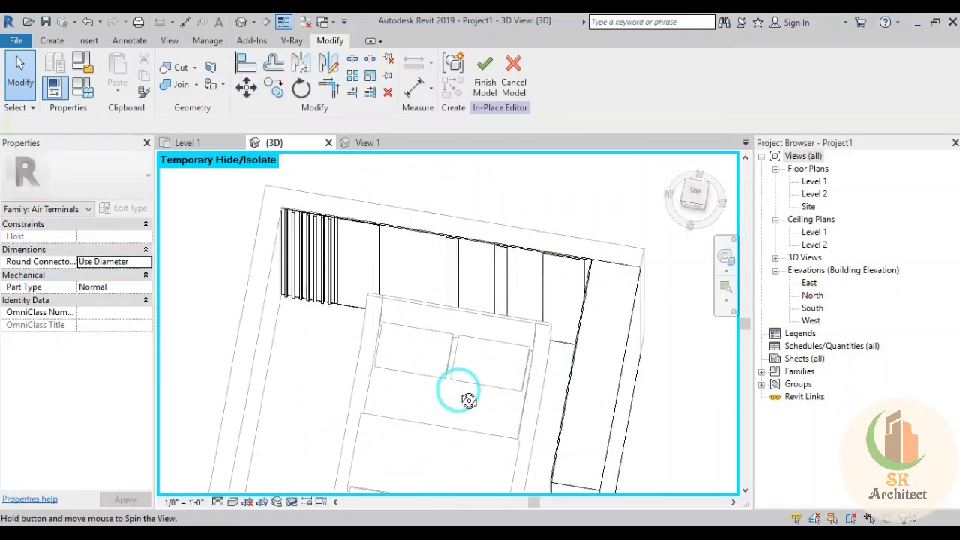
scroll(325, 278, up, 5)
scroll(327, 279, up, 1)
scroll(427, 308, up, 1)
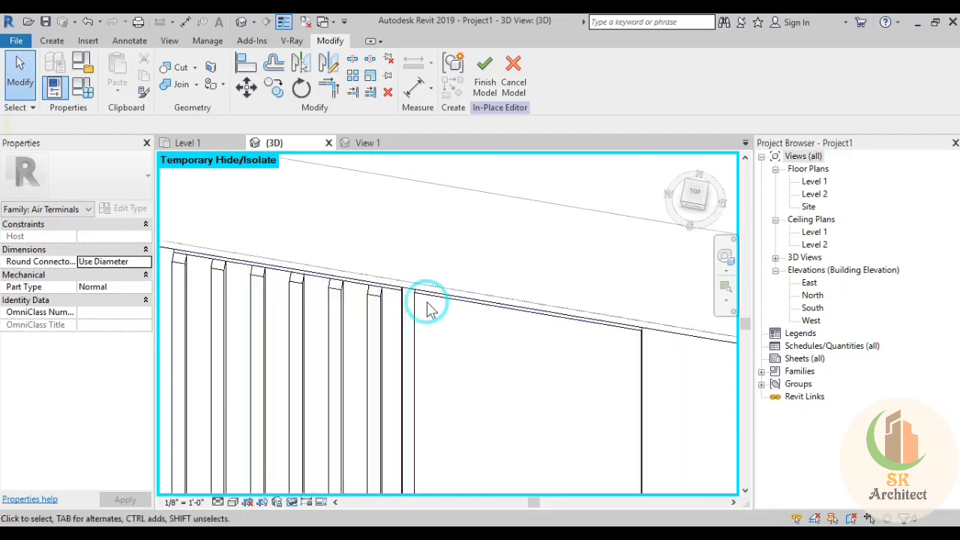
scroll(427, 307, down, 1)
scroll(383, 346, down, 2)
click(377, 345)
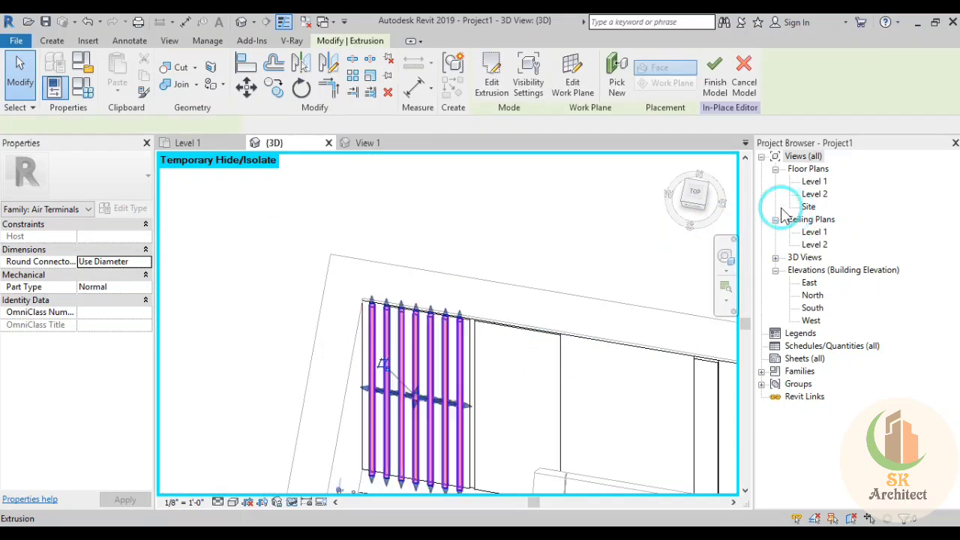
click(688, 228)
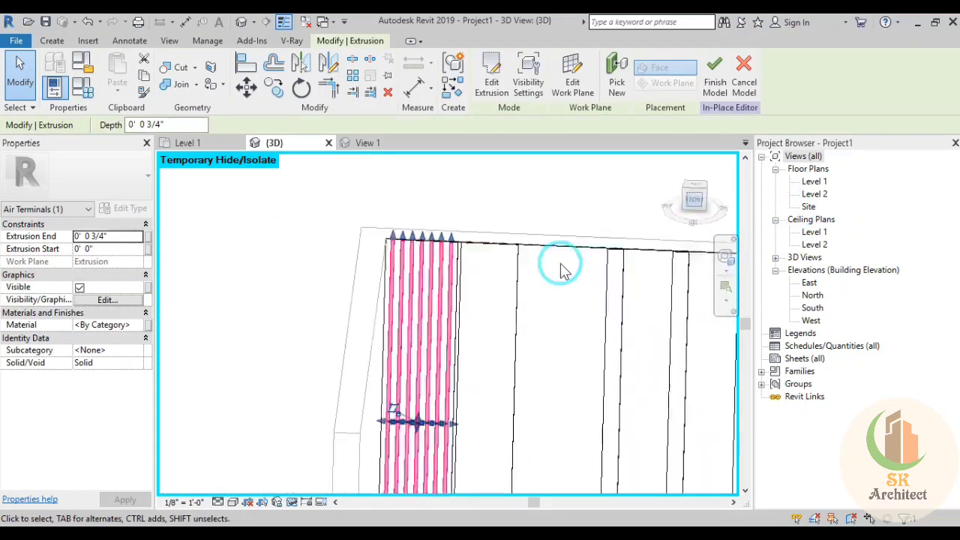
scroll(469, 174, up, 3)
Mirror the fin group across a drawn axis (DM) placed beside the last fin
middle_drag(468, 174, 338, 425)
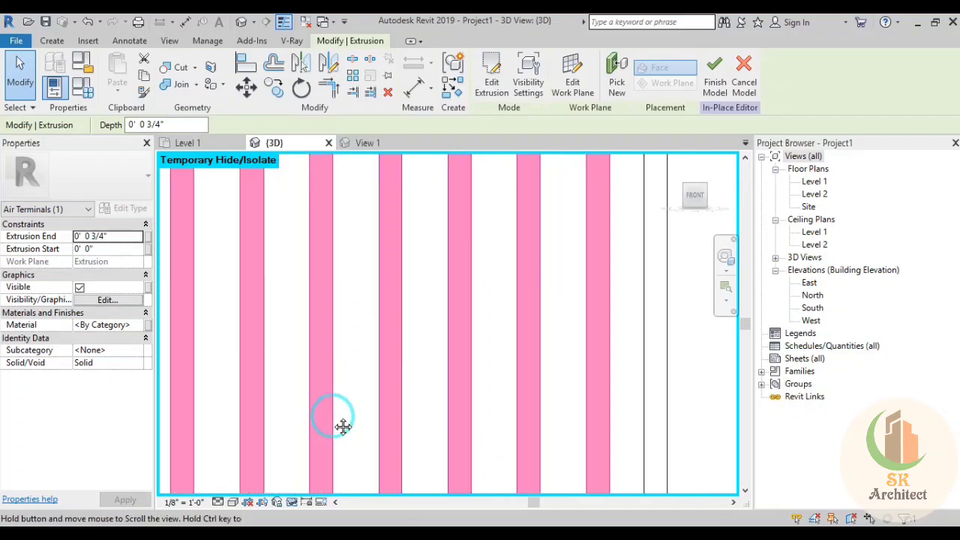
mouse_move(407, 352)
middle_down()
mouse_move(459, 260)
mouse_move(518, 488)
middle_up()
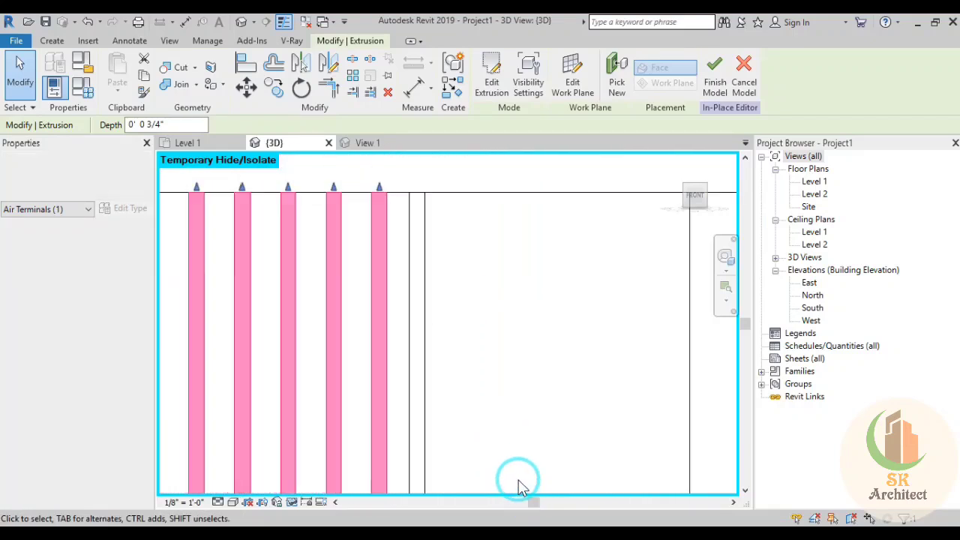
mouse_move(381, 200)
middle_down()
mouse_move(467, 325)
mouse_move(377, 308)
middle_up()
click(327, 62)
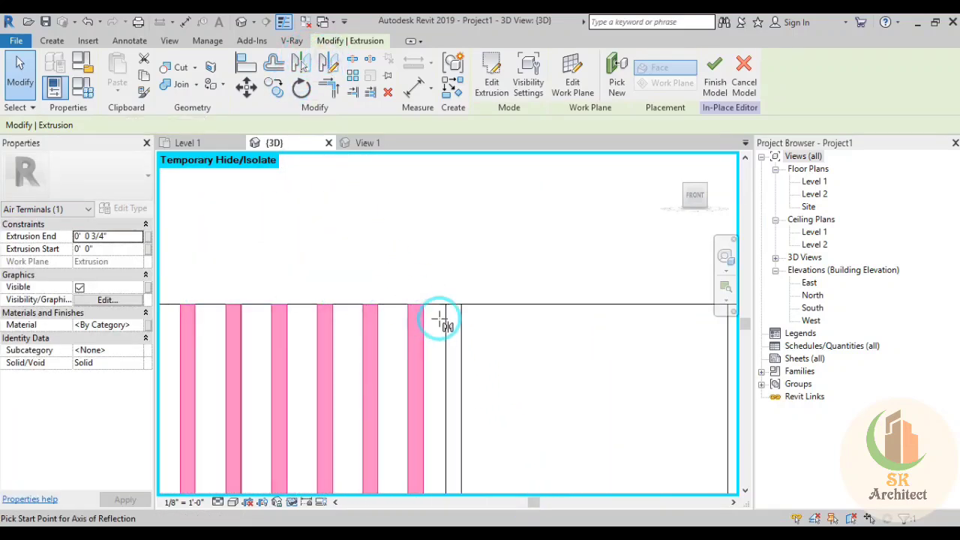
key(d)
key(m)
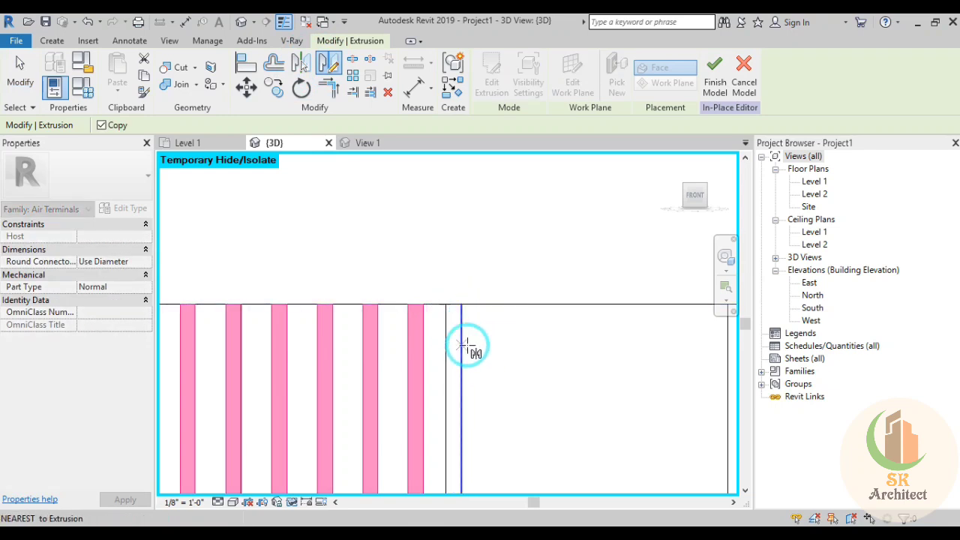
scroll(466, 345, down, 2)
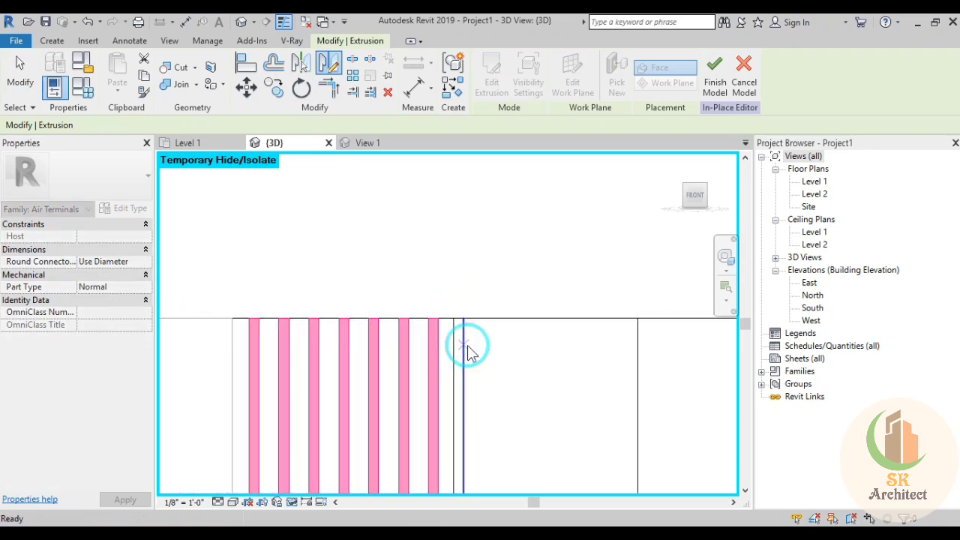
click(466, 349)
scroll(458, 345, down, 2)
middle_drag(475, 381, 480, 355)
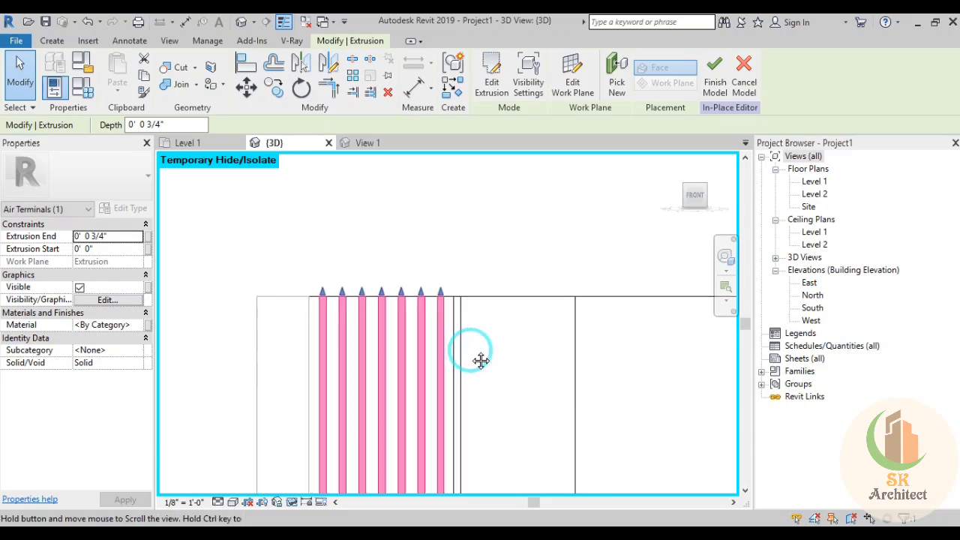
Copy the fins from their top-left corner to the right end of the row
click(277, 90)
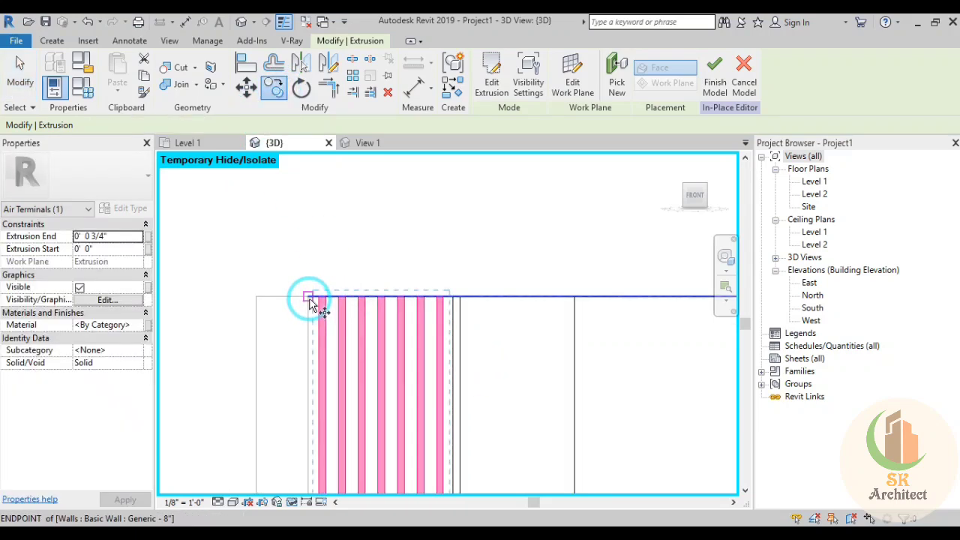
click(309, 298)
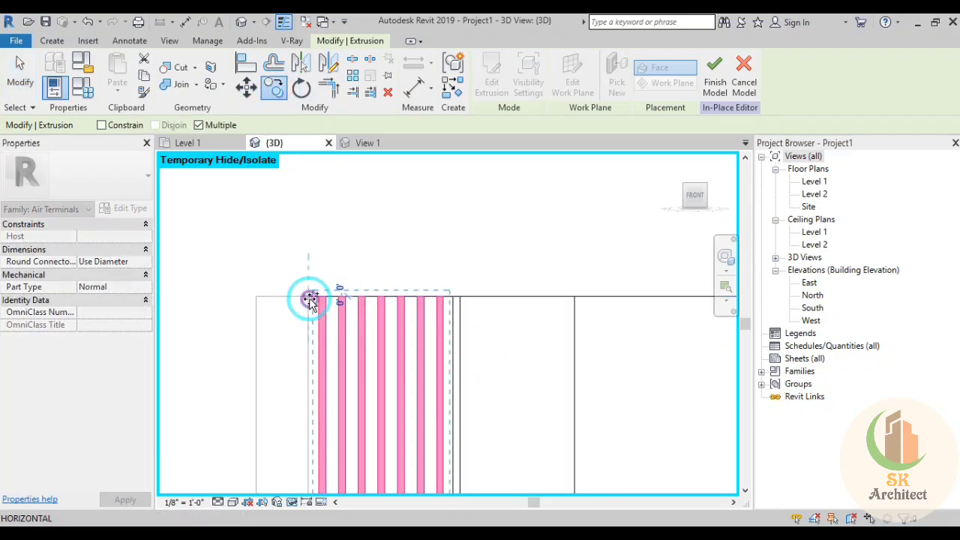
click(461, 298)
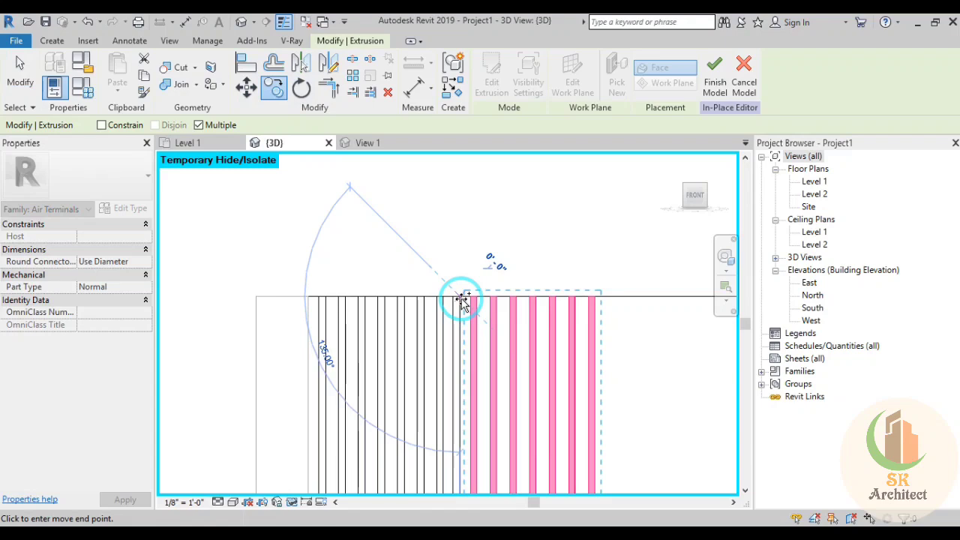
click(461, 302)
click(435, 222)
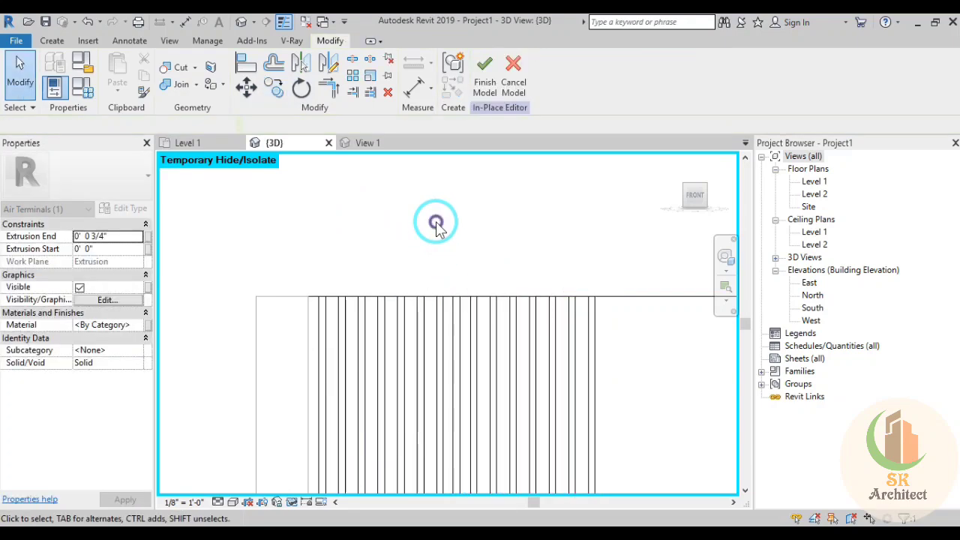
mouse_move(731, 300)
shift+middle_down()
mouse_move(671, 400)
mouse_move(547, 360)
mouse_move(533, 330)
shift+middle_up()
Undo four steps to remove the fin copies, back to the strip sketch stage
scroll(533, 330, down, 2)
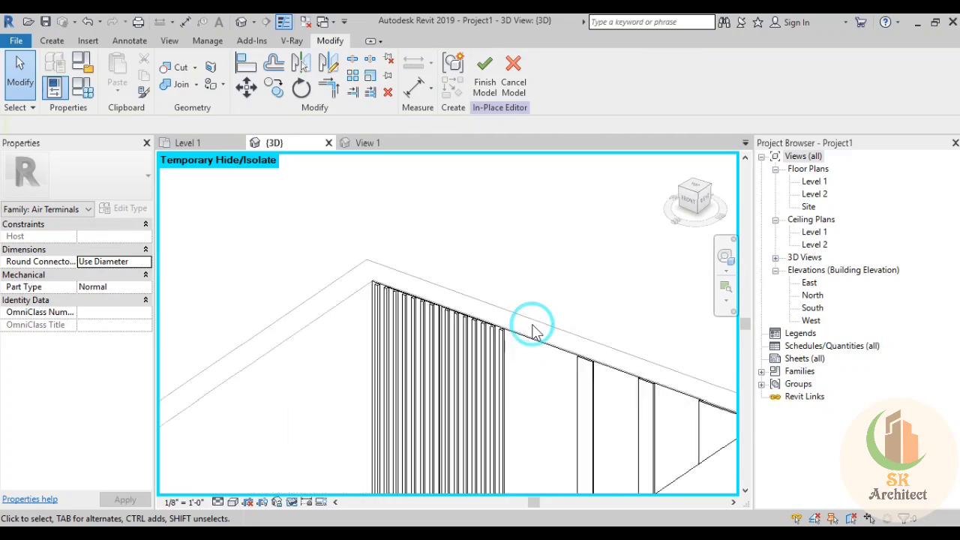
scroll(532, 330, down, 2)
scroll(535, 300, down, 2)
scroll(514, 250, down, 2)
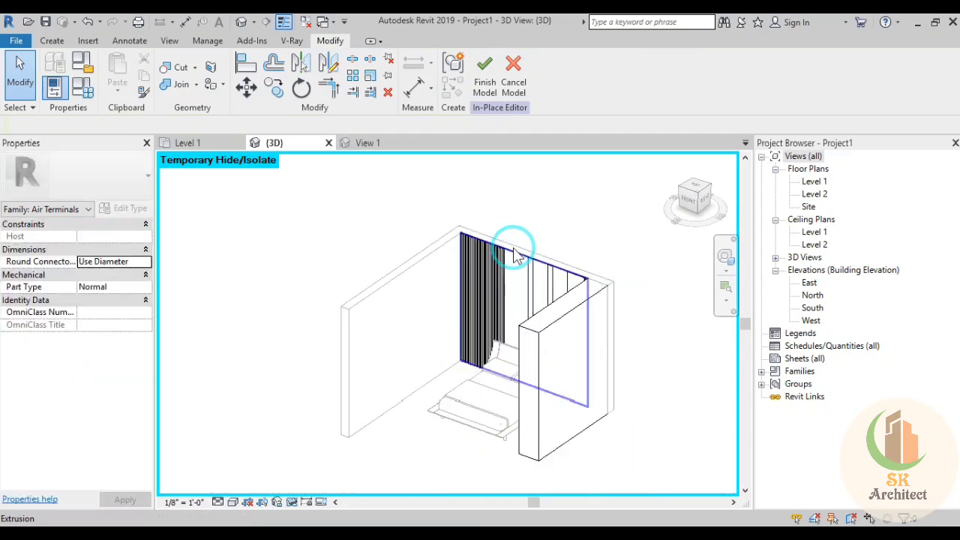
click(87, 22)
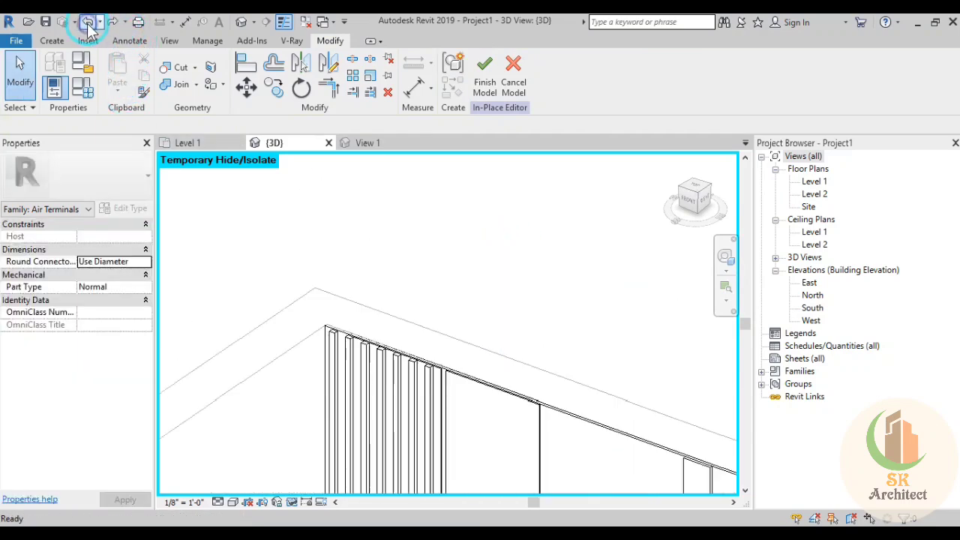
click(87, 23)
click(87, 22)
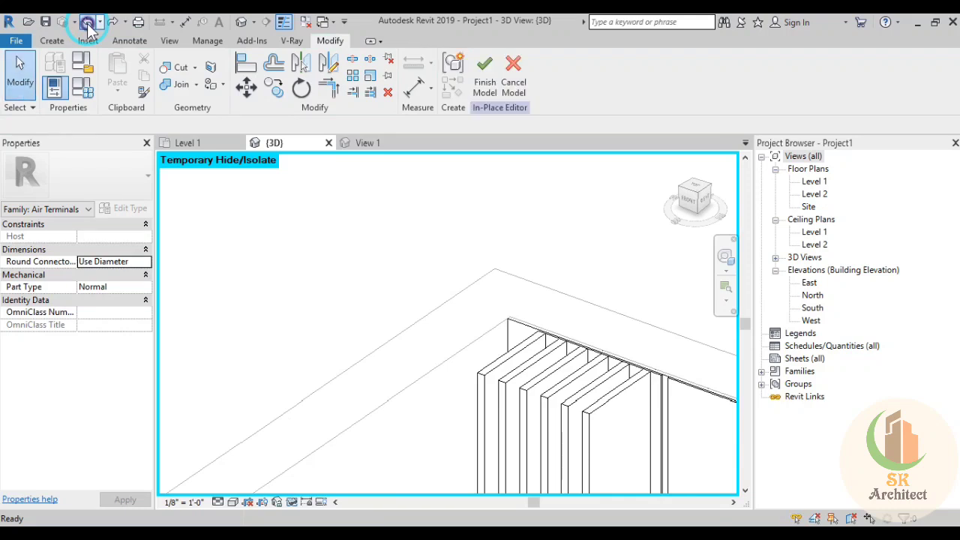
click(87, 23)
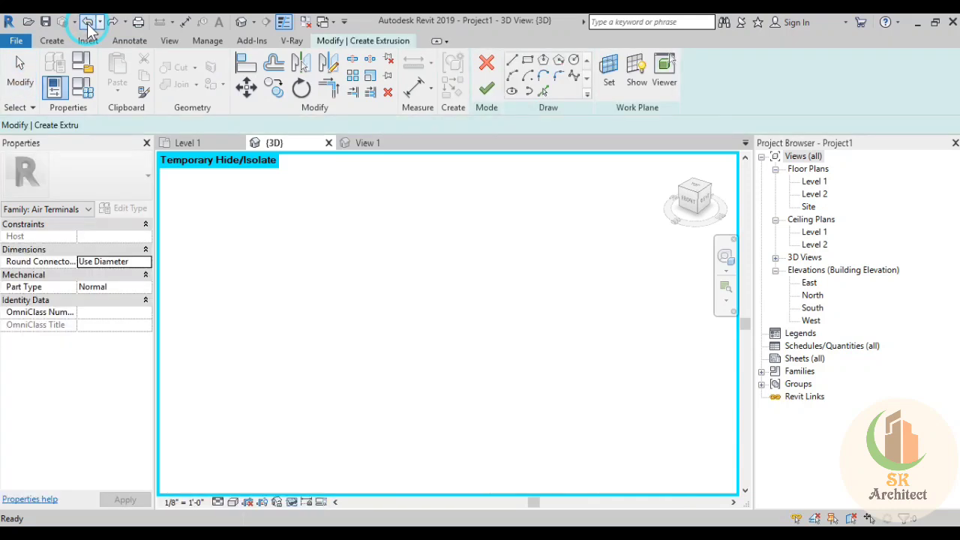
Discard the unfinished strip sketch and select the wide panel extrusion from the front
scroll(335, 335, down, 3)
scroll(448, 380, down, 2)
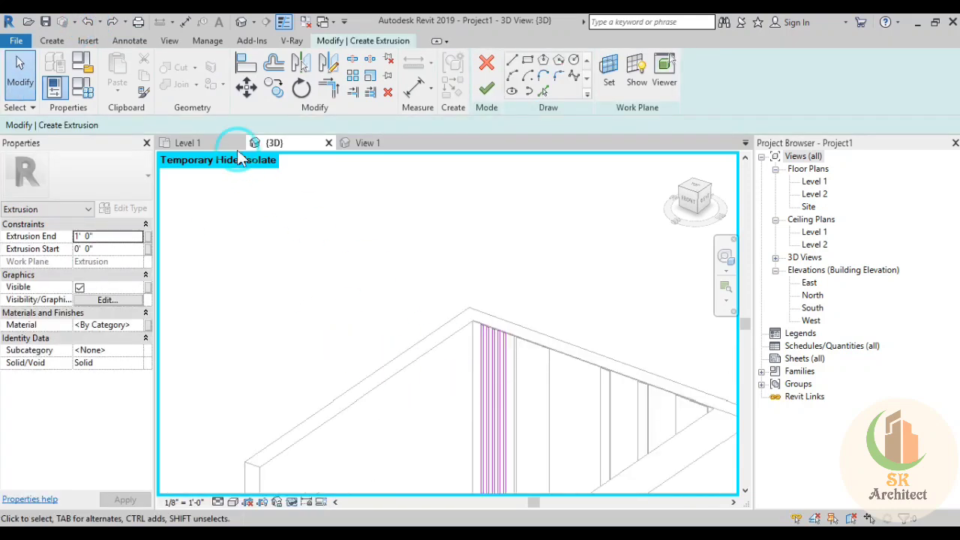
click(531, 281)
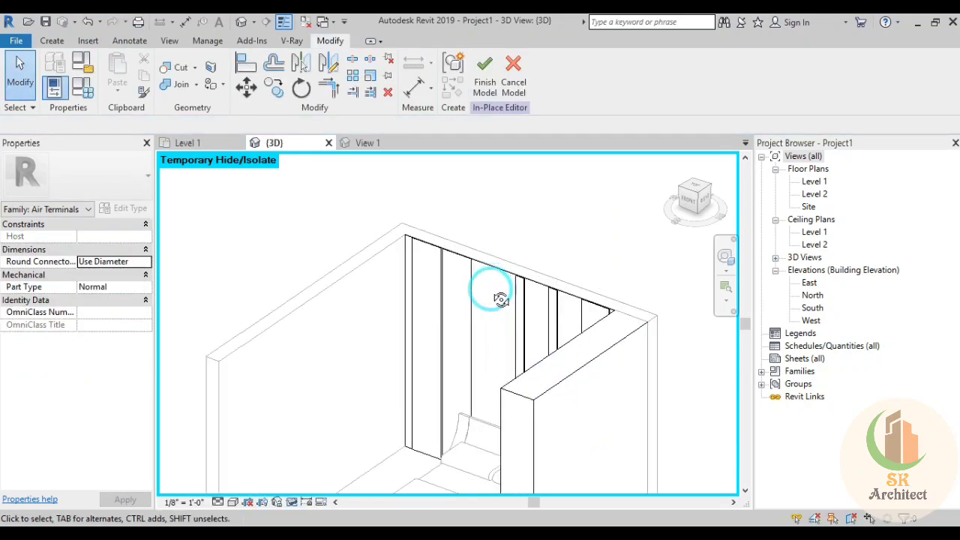
shift+middle_drag(495, 295, 448, 245)
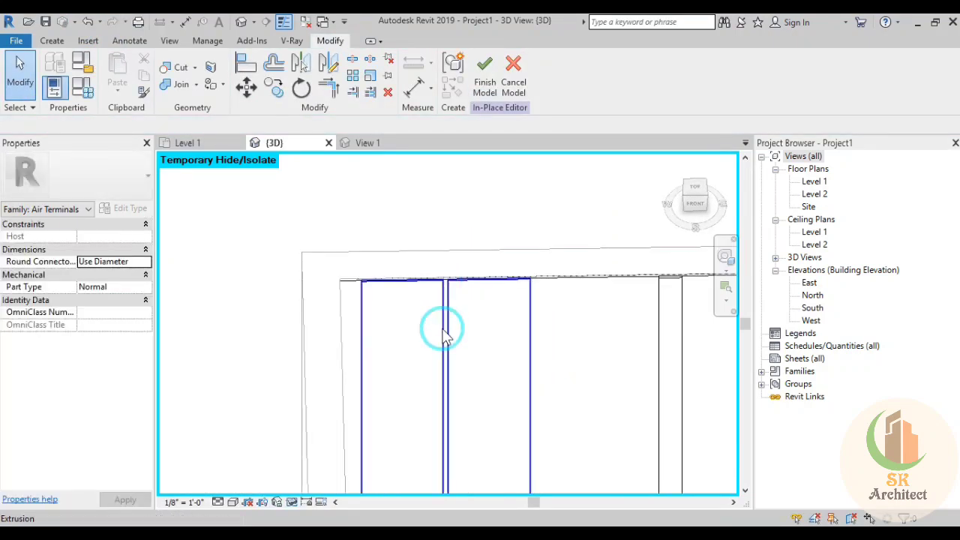
click(626, 361)
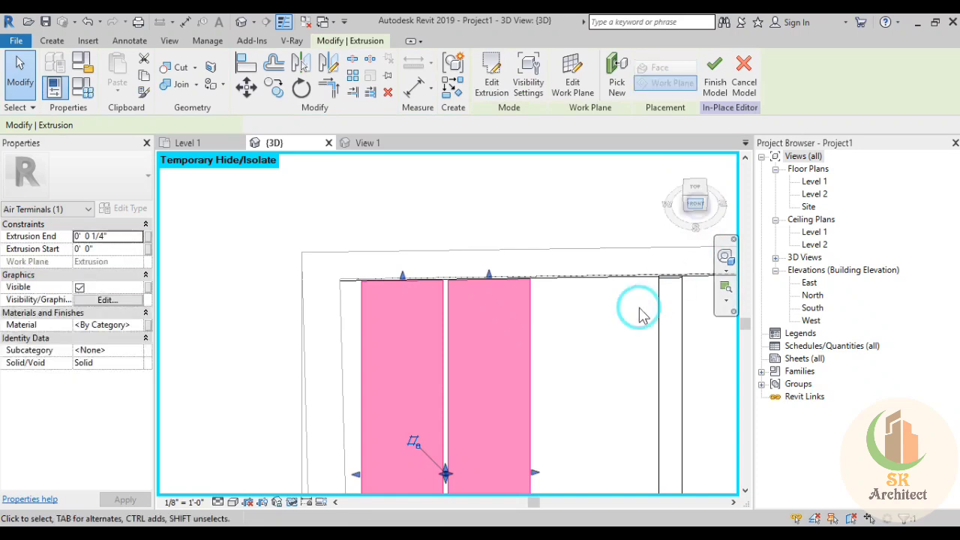
Check the work plane and start a new in-place extrusion on the bed wall
click(552, 304)
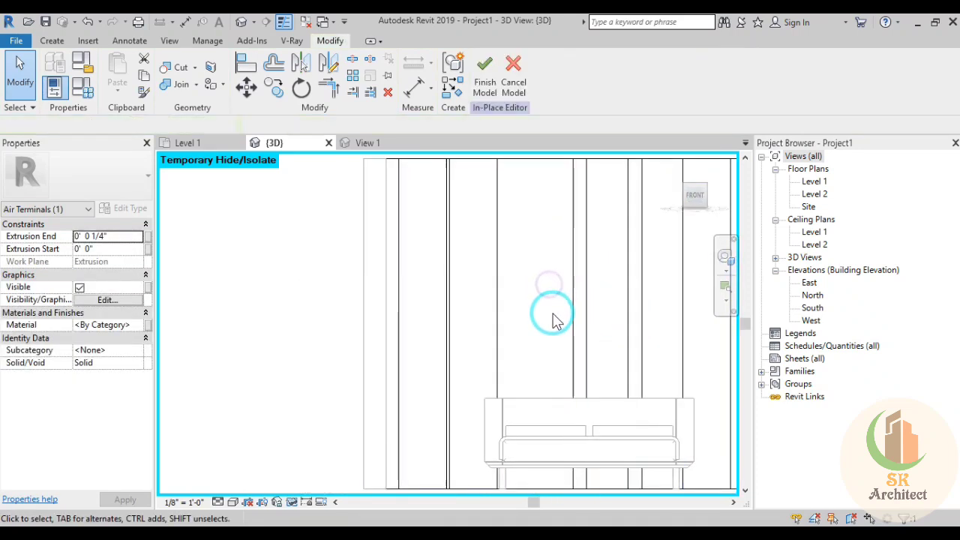
click(52, 41)
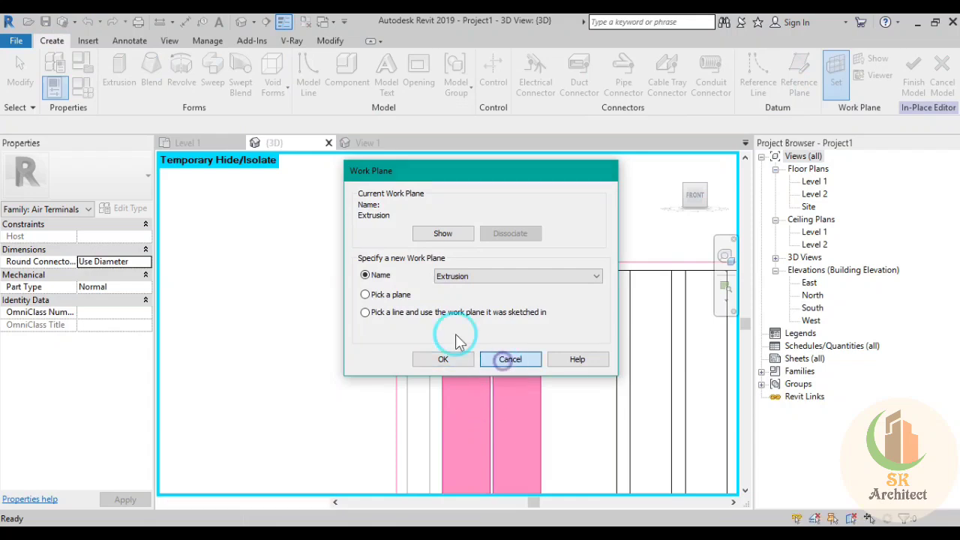
click(443, 357)
click(456, 289)
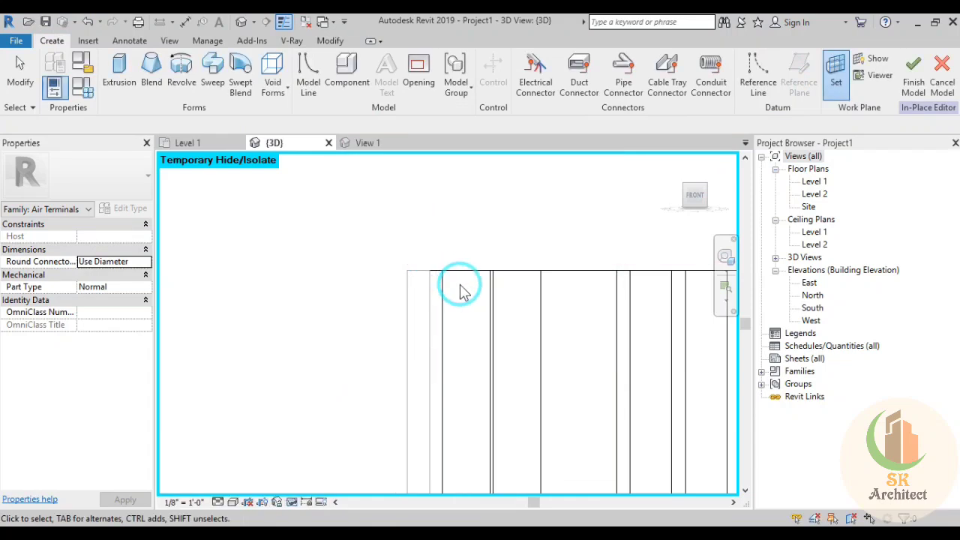
click(114, 69)
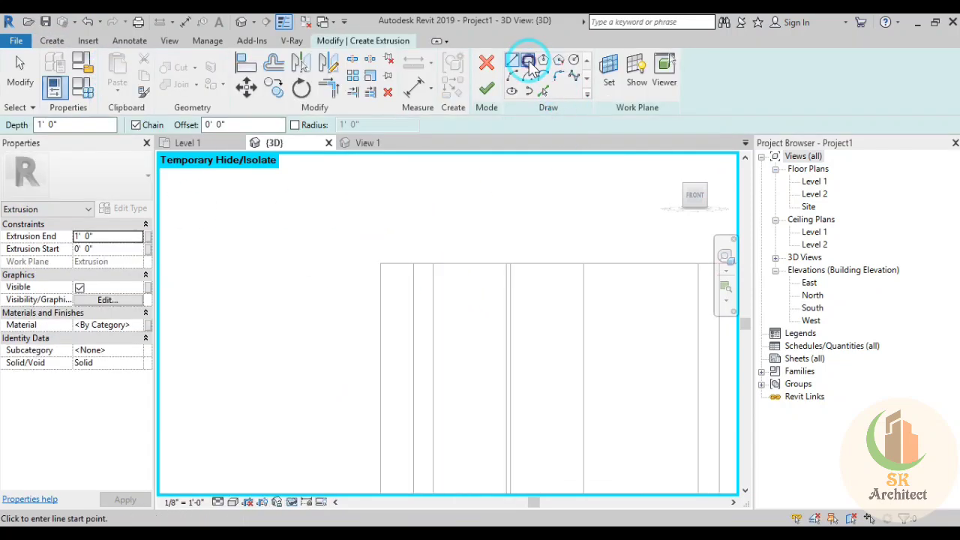
Sketch a 10' tall rectangle running from the top down to the wall base
click(528, 61)
click(433, 272)
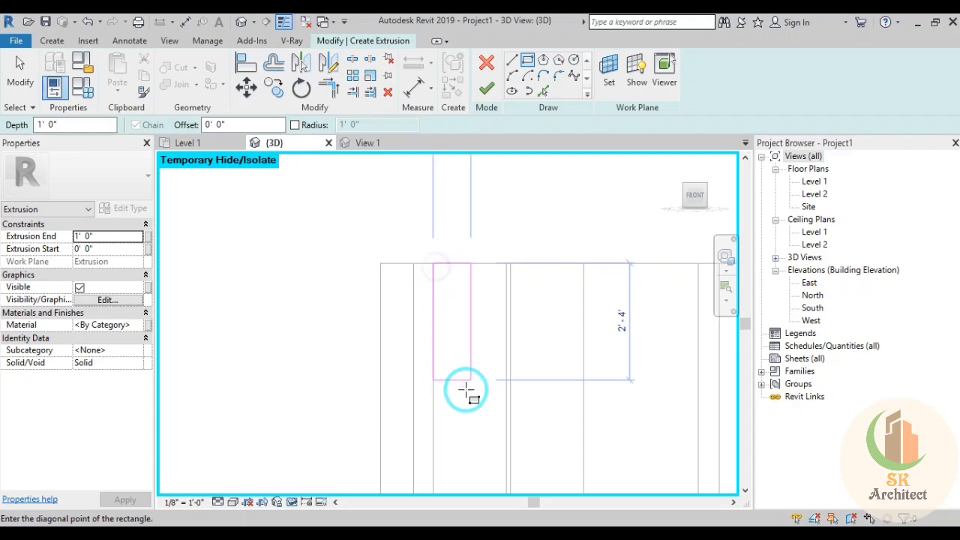
middle_drag(459, 337, 424, 261)
scroll(423, 261, down, 2)
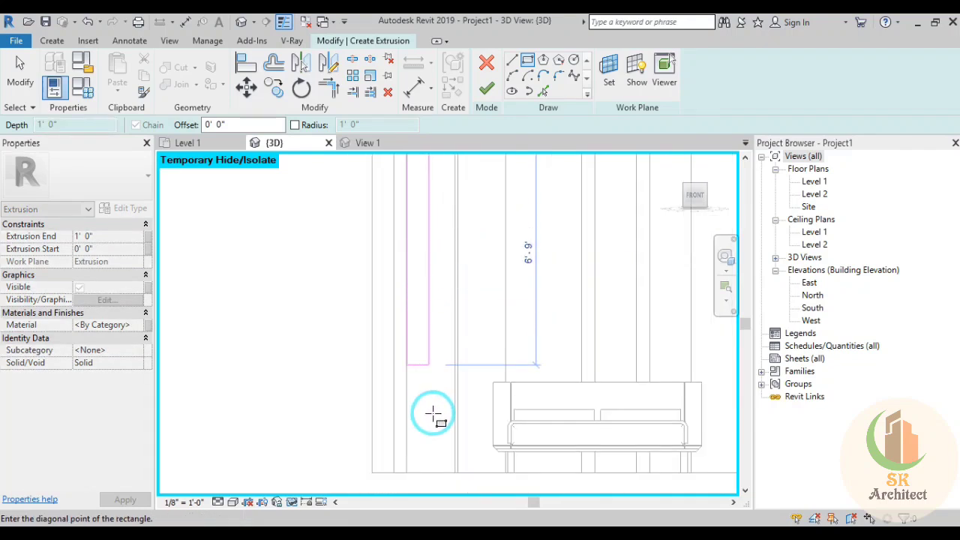
click(421, 470)
middle_drag(448, 279, 470, 473)
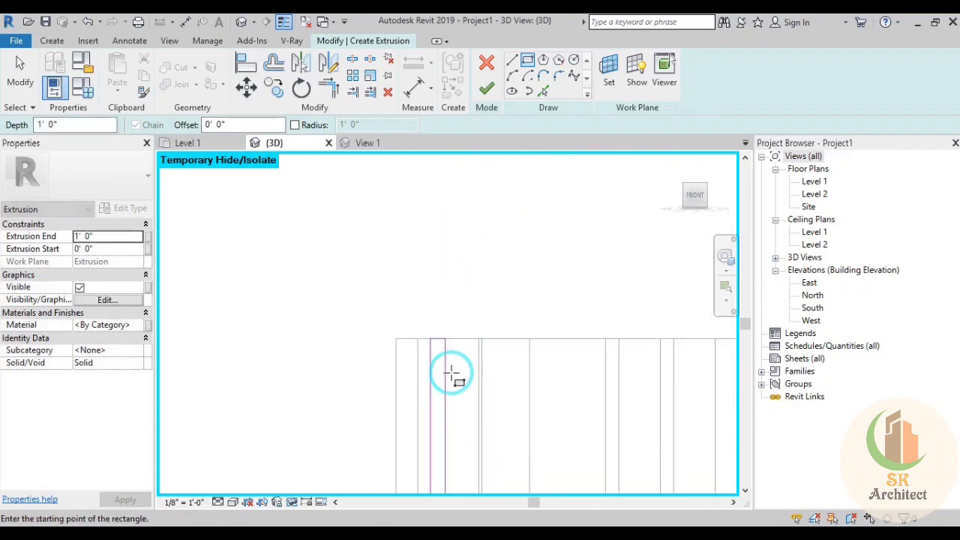
key(Escape)
key(Escape)
Set the rectangle's width dimension to 0' 1"
click(422, 269)
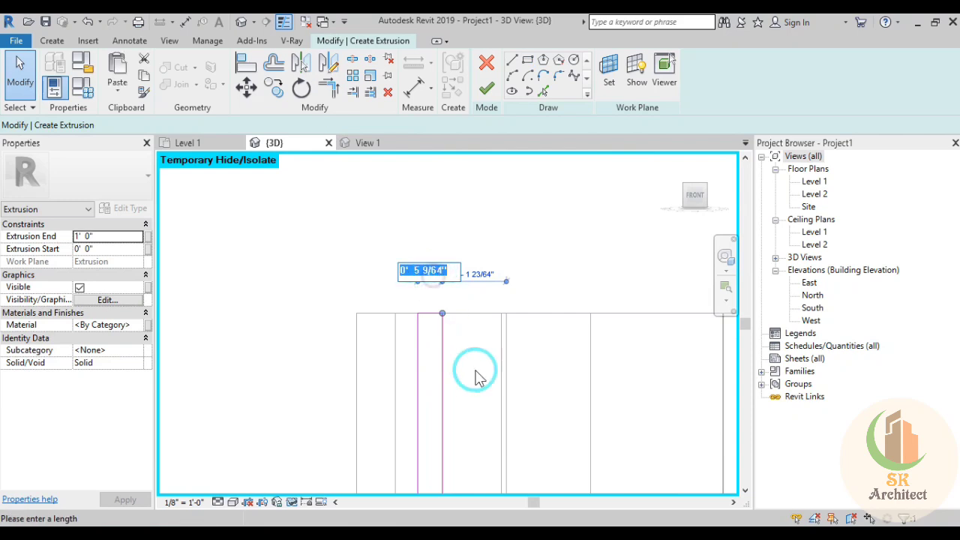
text(0' - 1)
key(Return)
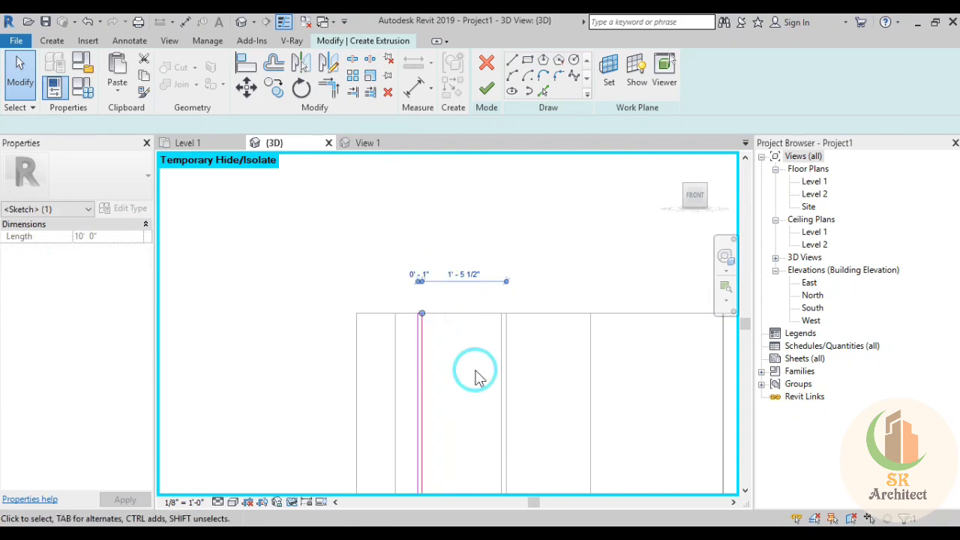
click(478, 378)
scroll(480, 379, down, 2)
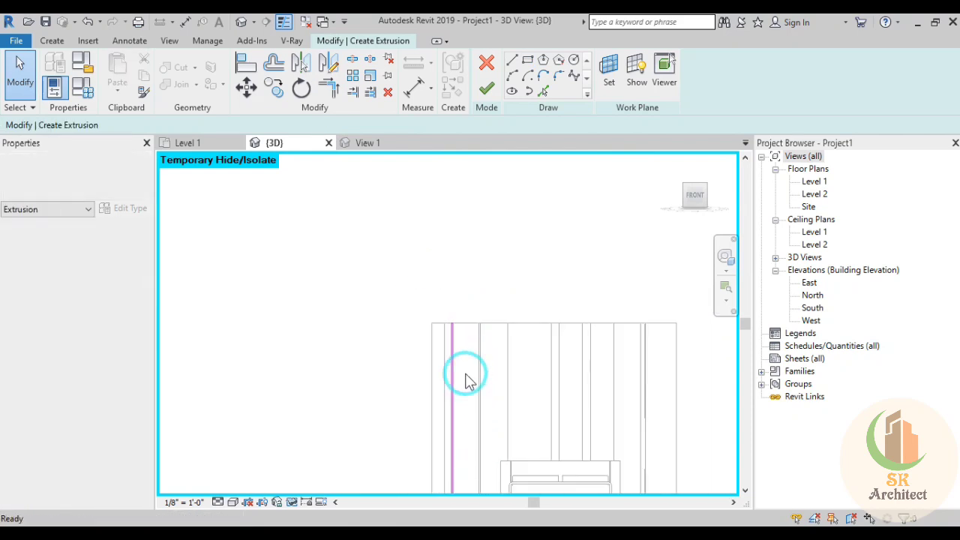
scroll(443, 295, down, 2)
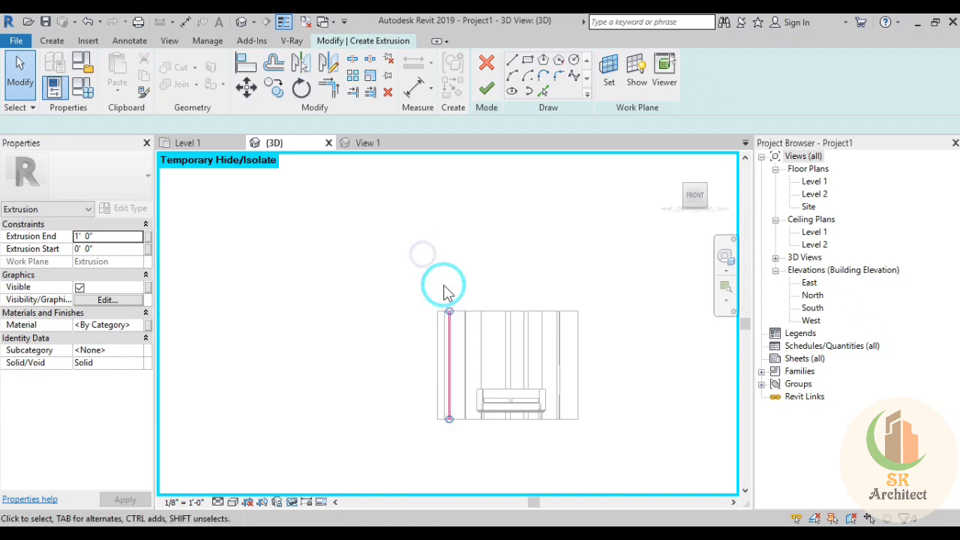
scroll(469, 343, up, 3)
Copy the strip outline once, 3 inches beside the original
click(467, 343)
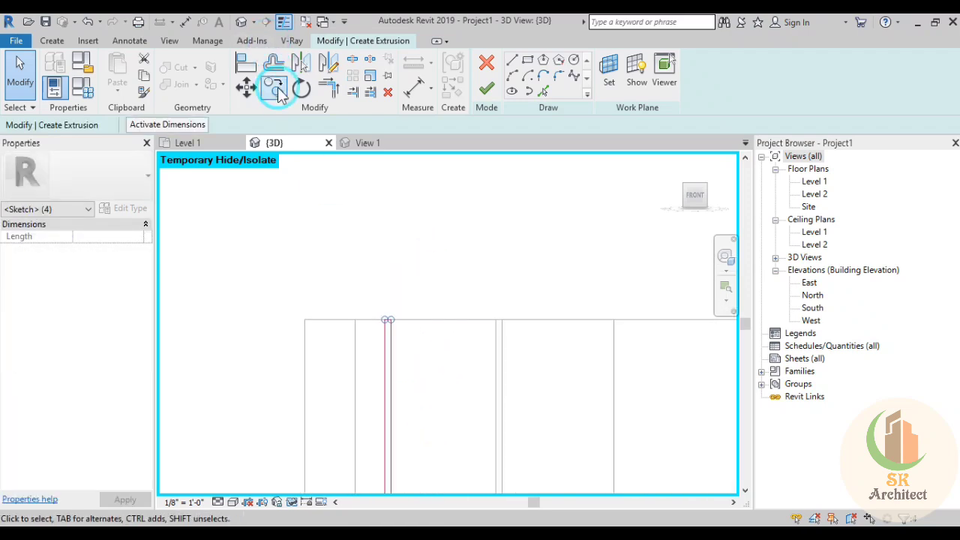
click(278, 90)
click(385, 321)
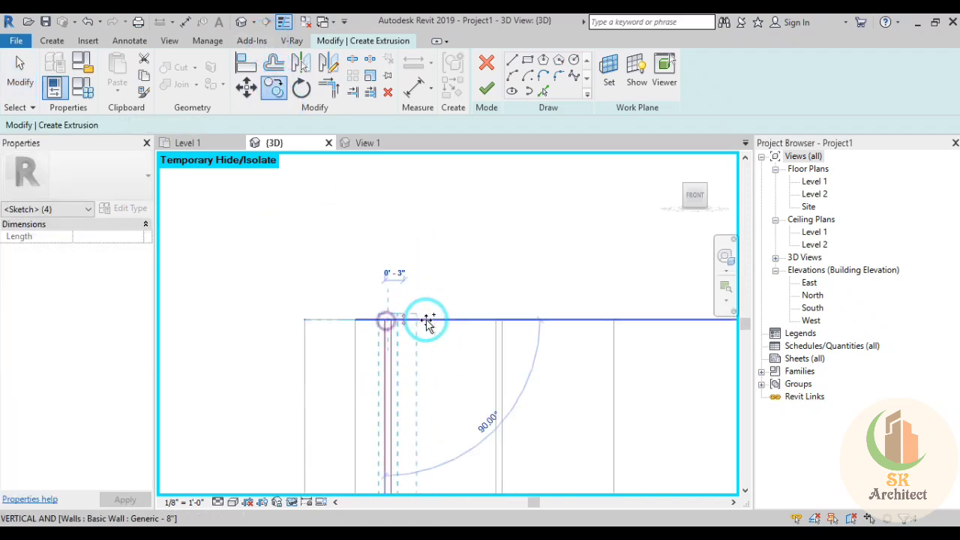
click(425, 321)
text(0 3)
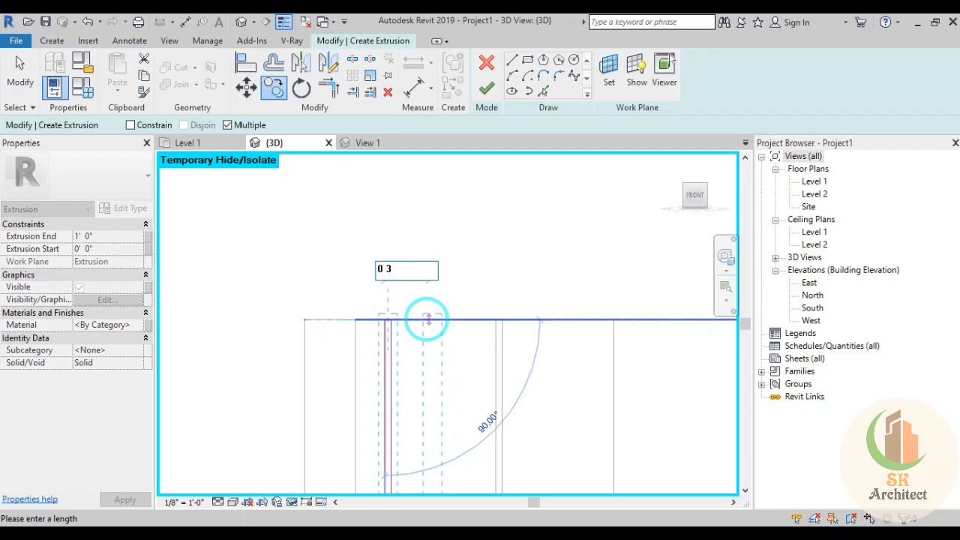
key(Return)
key(Escape)
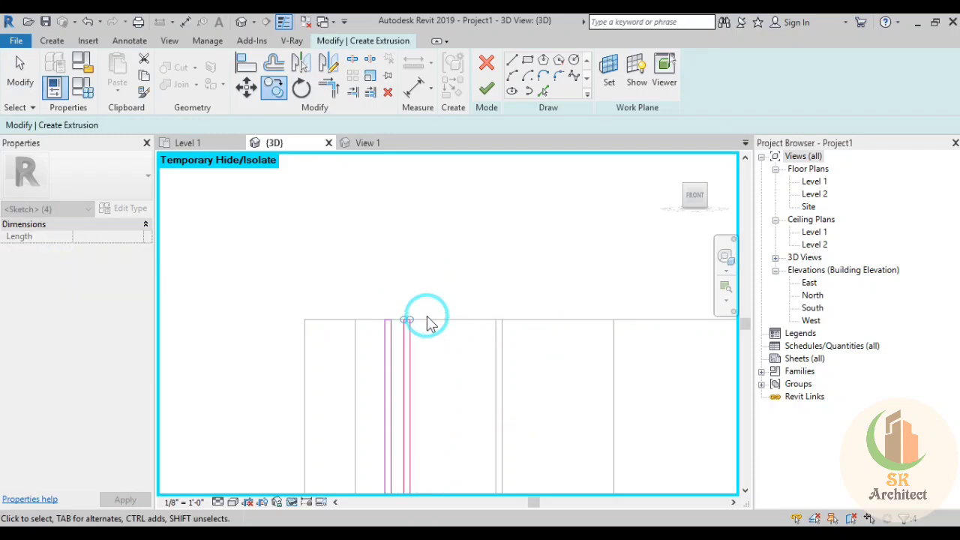
Place three more strip outline copies at 3-inch spacing along the wall
click(276, 98)
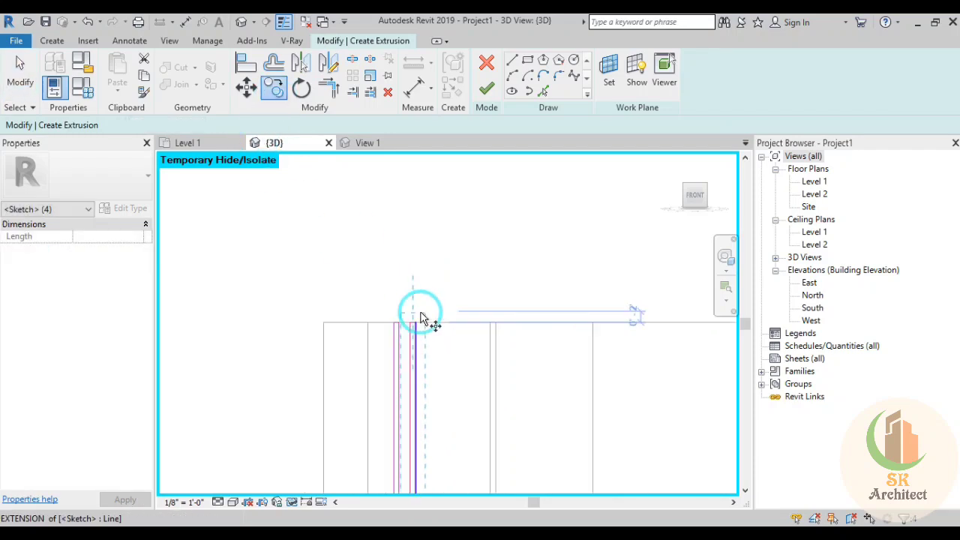
scroll(419, 322, up, 3)
click(377, 331)
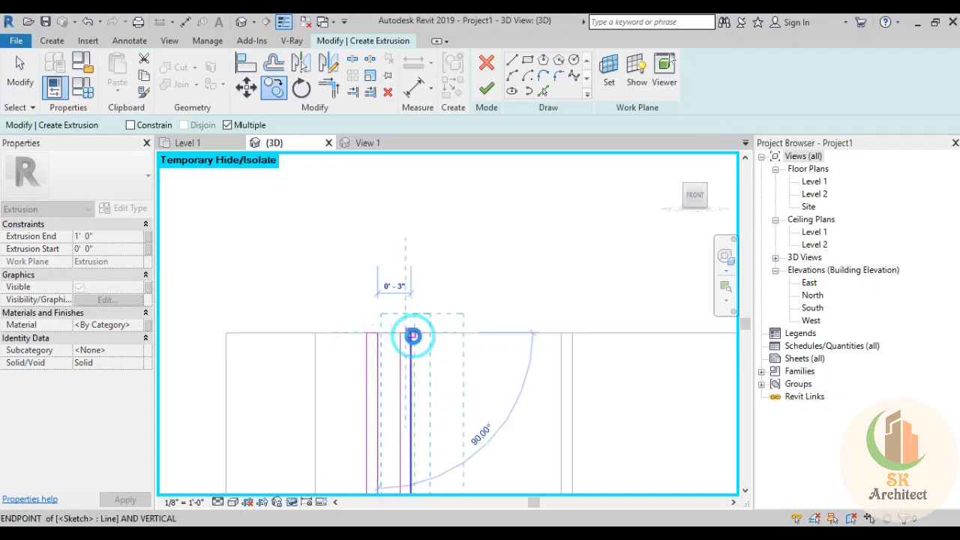
click(445, 336)
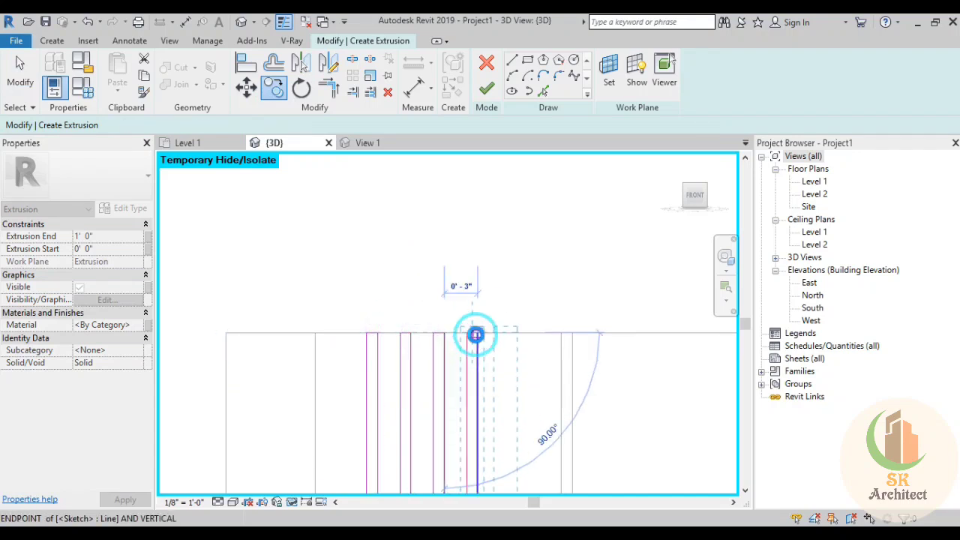
click(477, 335)
click(511, 335)
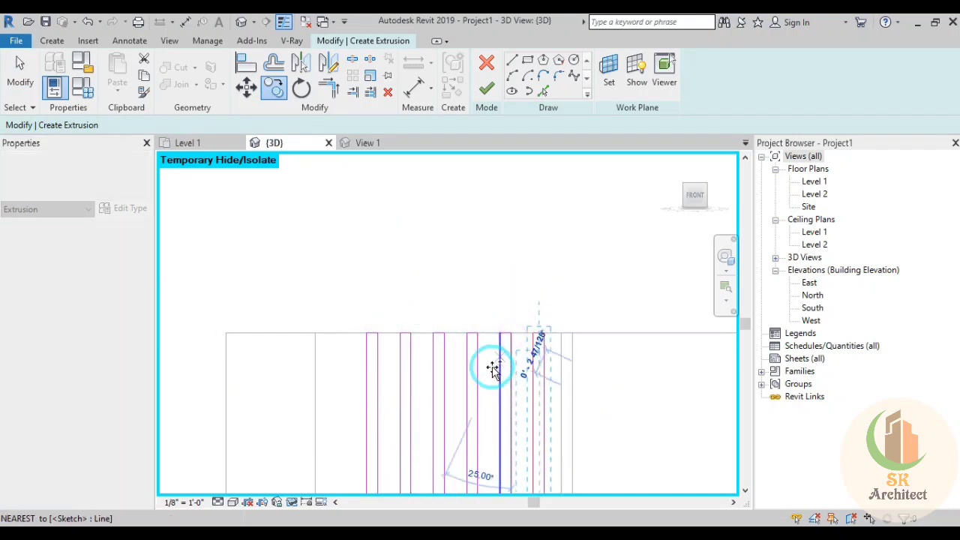
key(Escape)
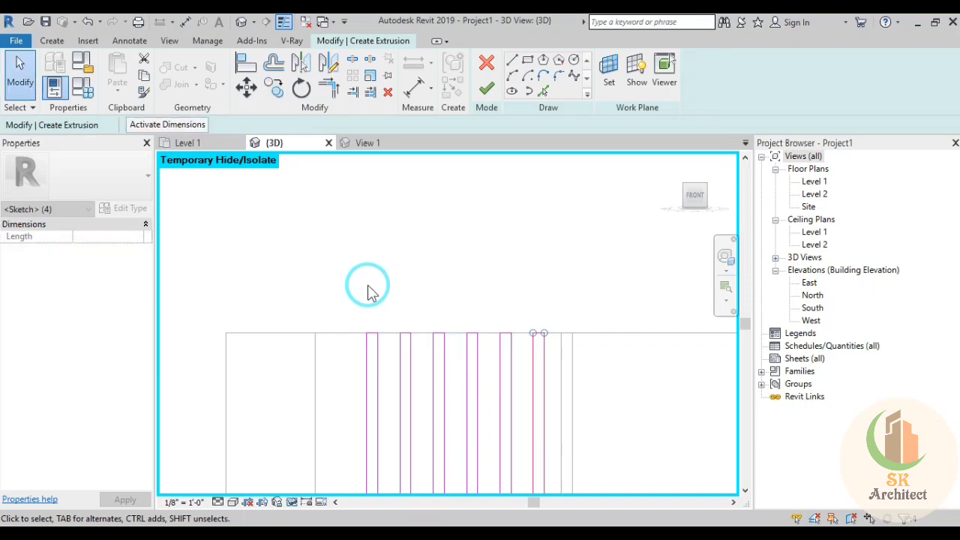
Deselect, then window-select all the strip outlines
scroll(367, 291, down, 3)
scroll(376, 291, down, 2)
scroll(379, 291, down, 1)
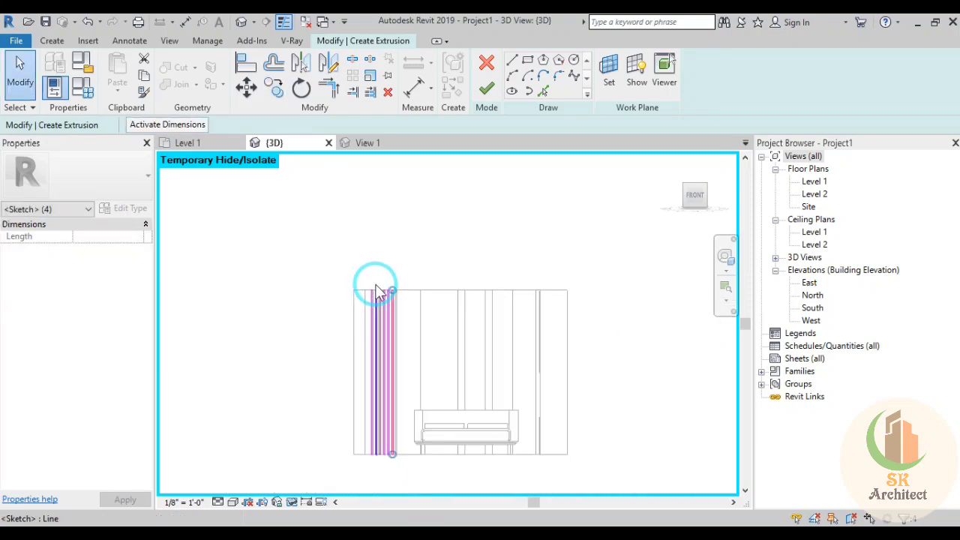
click(487, 89)
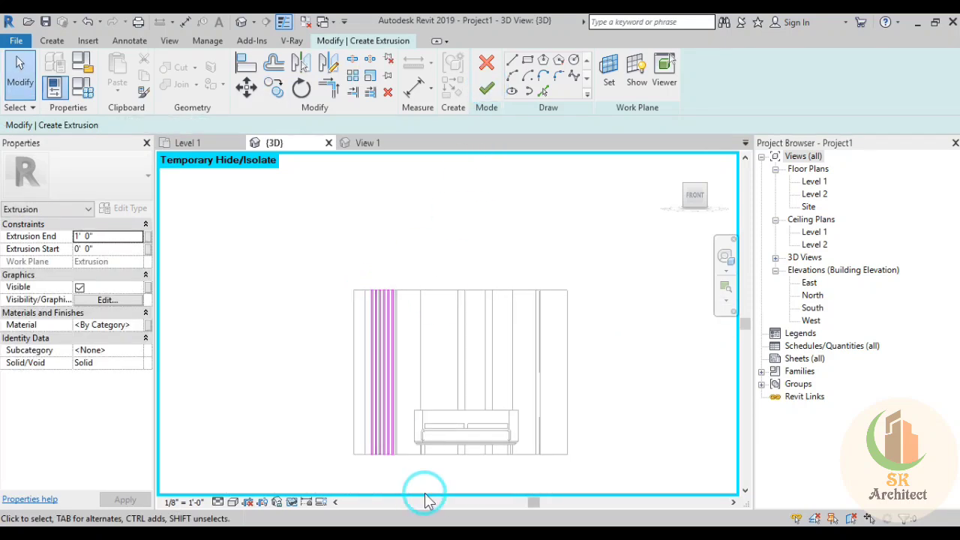
drag(418, 475, 315, 255)
scroll(393, 309, up, 5)
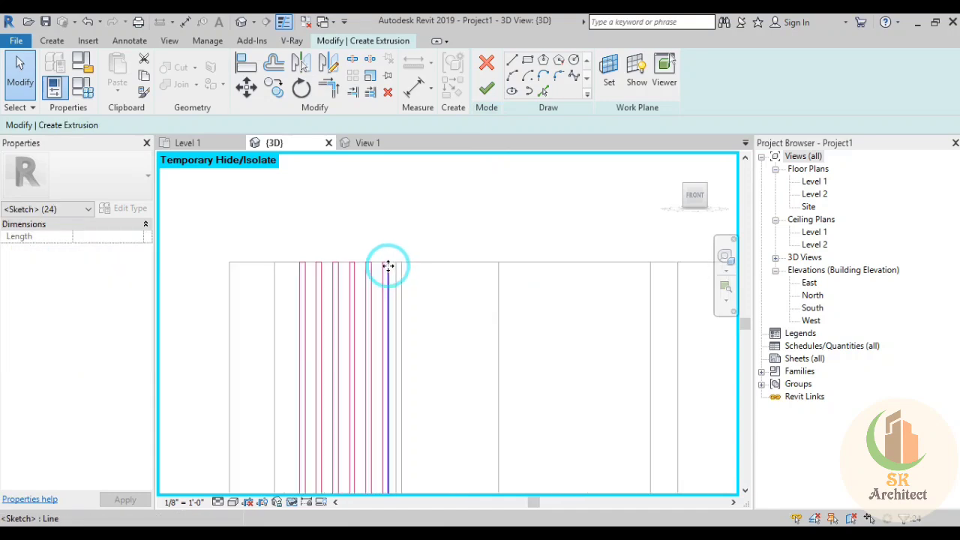
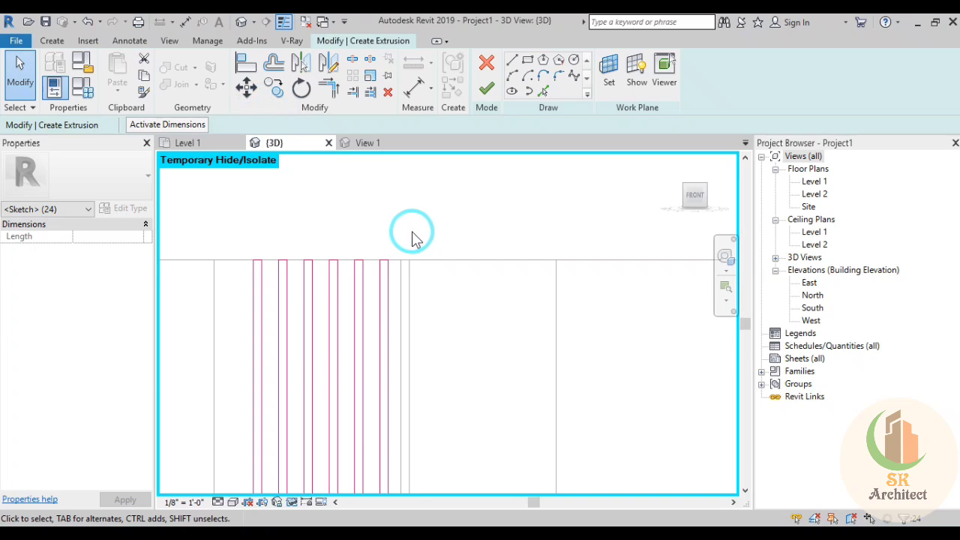
Nudge the flute profiles right, copy a second set rightward, and finish the extrusion sketch
key(Right)
key(Right)
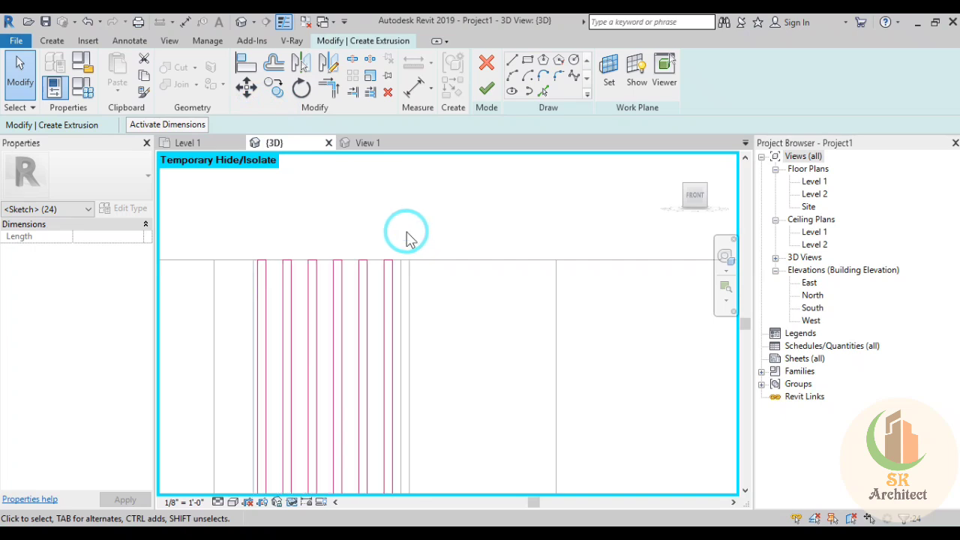
key(Right)
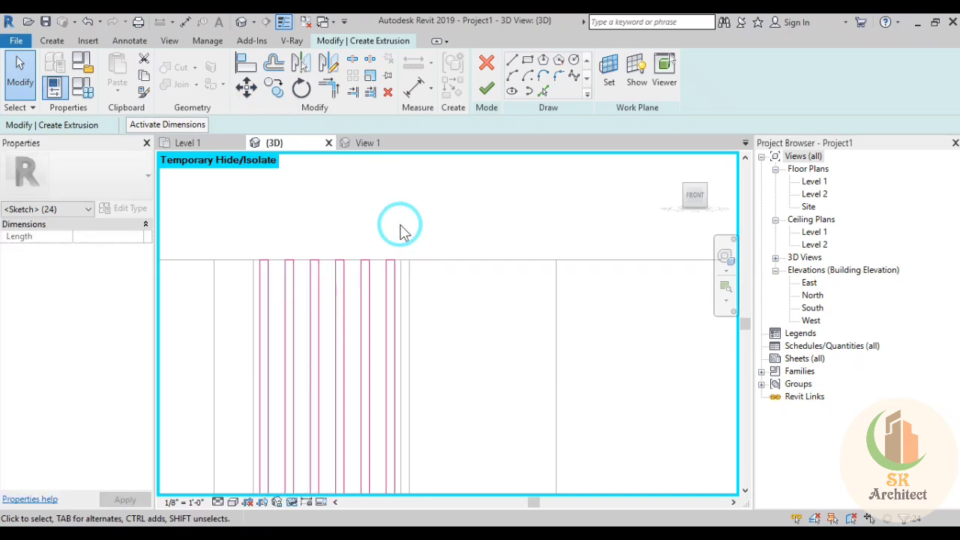
click(279, 90)
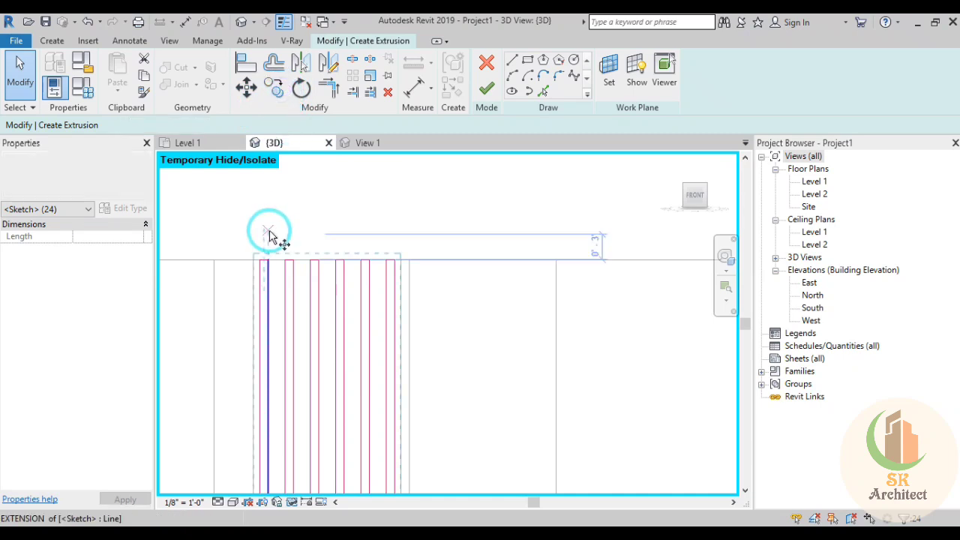
click(251, 263)
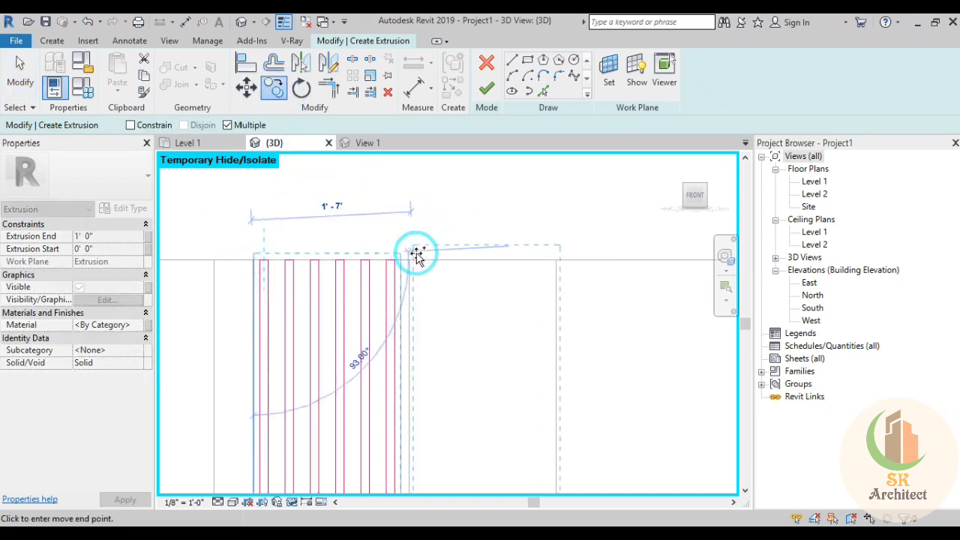
click(464, 191)
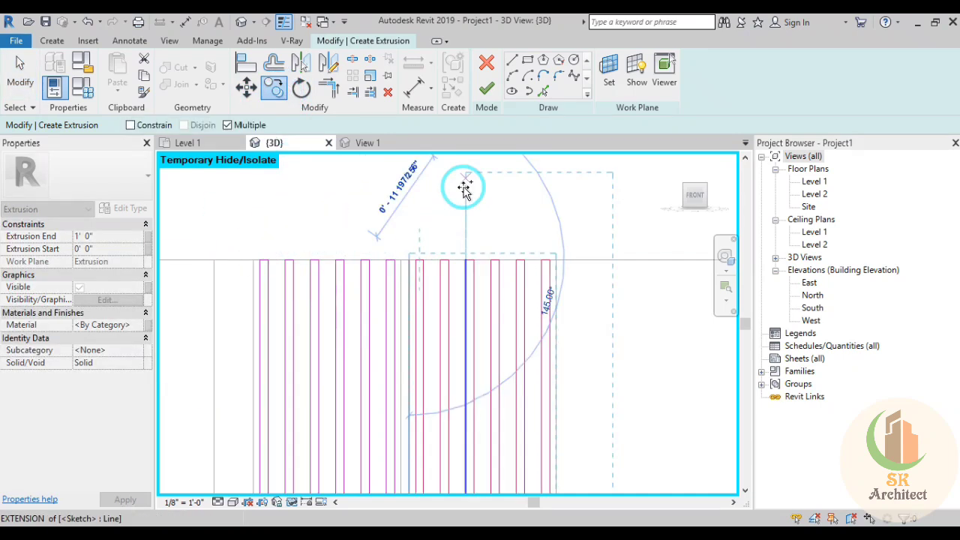
click(490, 275)
click(486, 88)
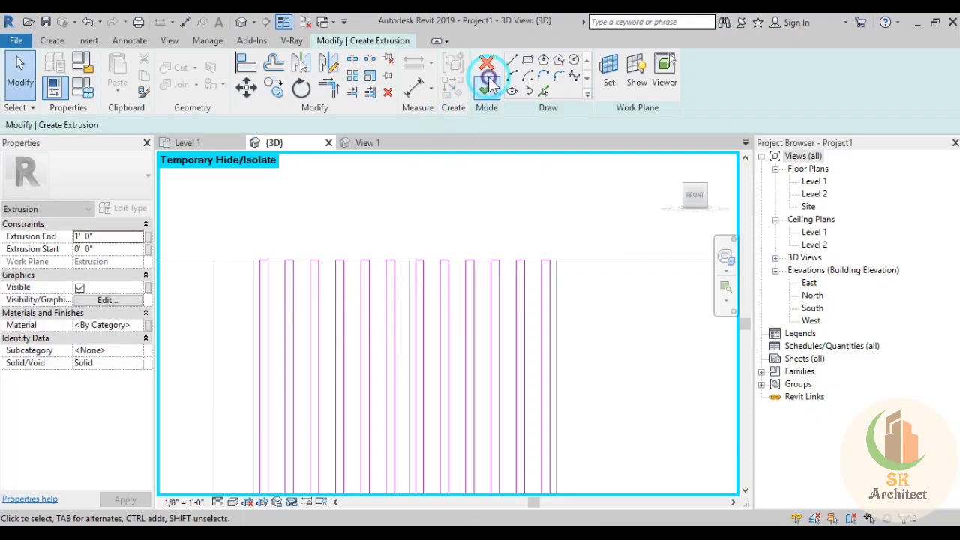
click(139, 206)
Set the strip extrusion's Extrusion End to 0' 0 3/4" and view the strips from above
click(108, 236)
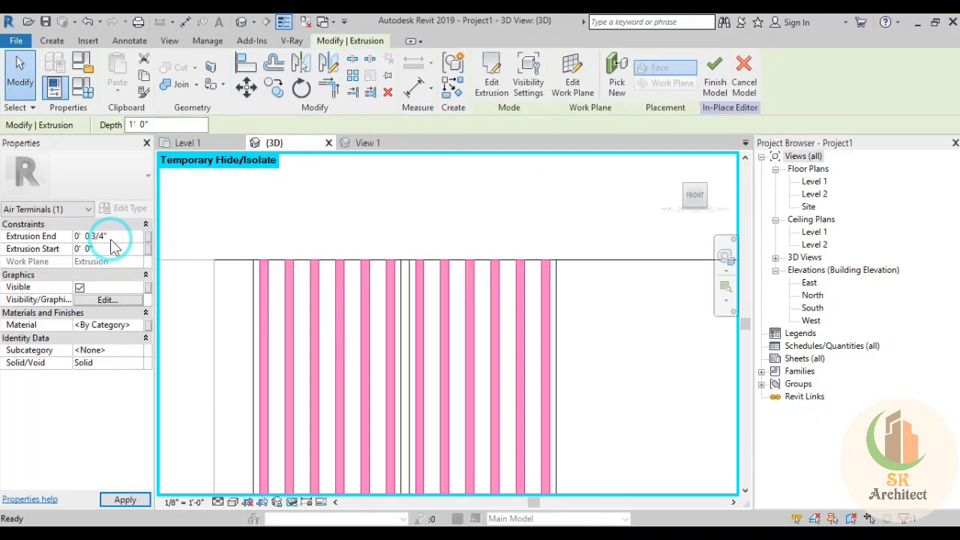
click(272, 229)
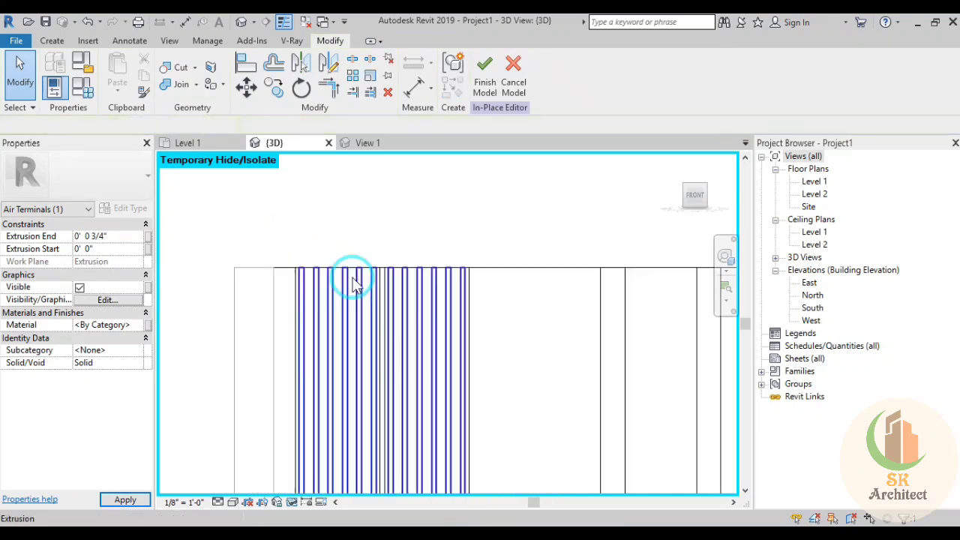
mouse_move(353, 274)
middle_down()
mouse_move(505, 327)
mouse_move(469, 431)
mouse_move(364, 375)
middle_up()
scroll(375, 408, up, 2)
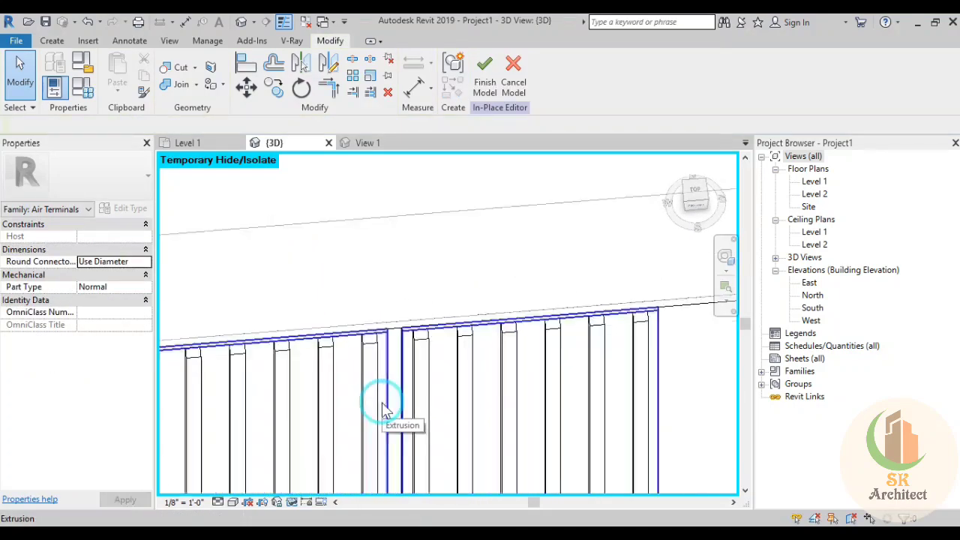
mouse_move(375, 407)
middle_down()
mouse_move(397, 317)
mouse_move(515, 285)
mouse_move(520, 217)
middle_up()
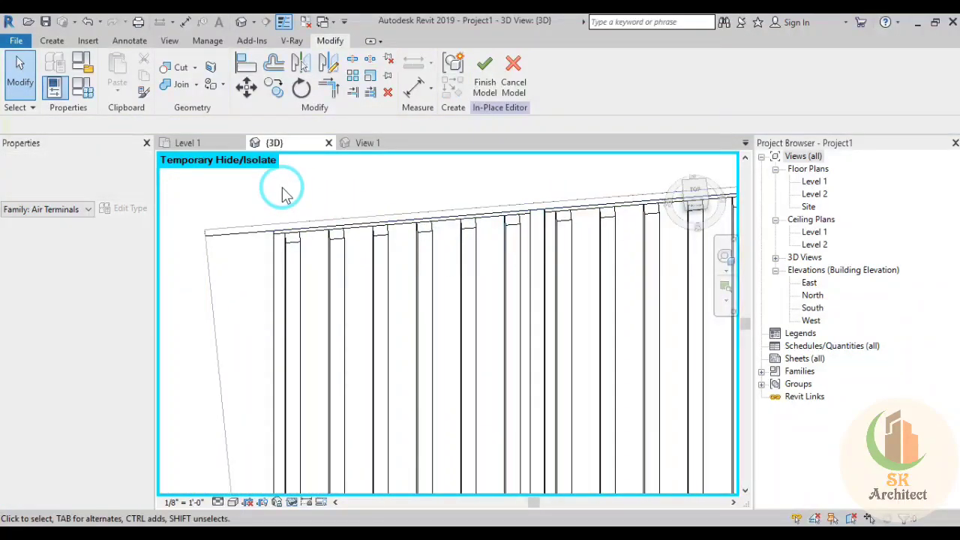
scroll(283, 193, up, 2)
scroll(330, 237, down, 1)
middle_drag(337, 235, 236, 236)
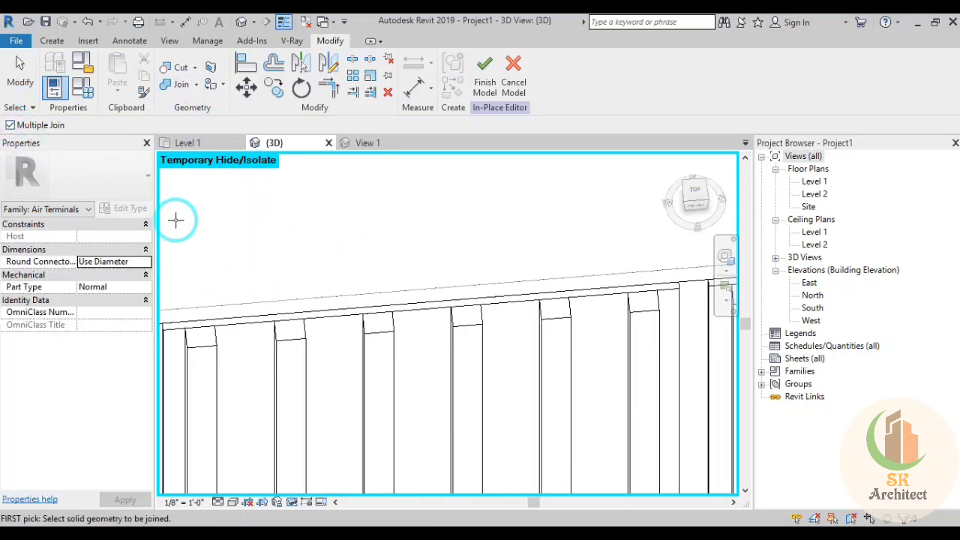
Try joining the strips to the wall geometry, cancel the join, and reselect the strip extrusion
click(257, 317)
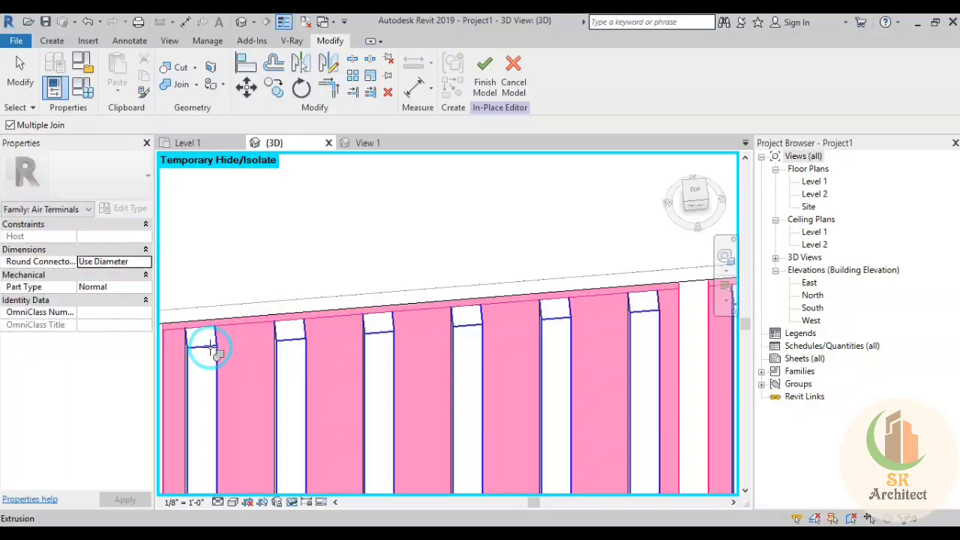
mouse_move(406, 259)
shift+middle_down()
mouse_move(353, 285)
mouse_move(229, 293)
shift+middle_up()
right_click(446, 200)
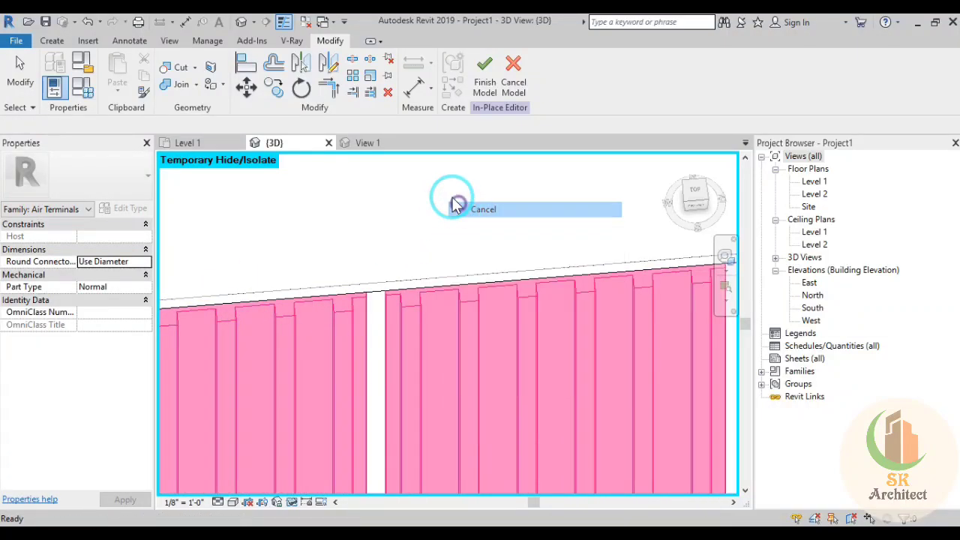
click(457, 207)
mouse_move(522, 297)
shift+middle_down()
mouse_move(628, 338)
mouse_move(637, 427)
mouse_move(658, 293)
mouse_move(640, 307)
mouse_move(435, 285)
mouse_move(417, 274)
shift+middle_up()
click(397, 308)
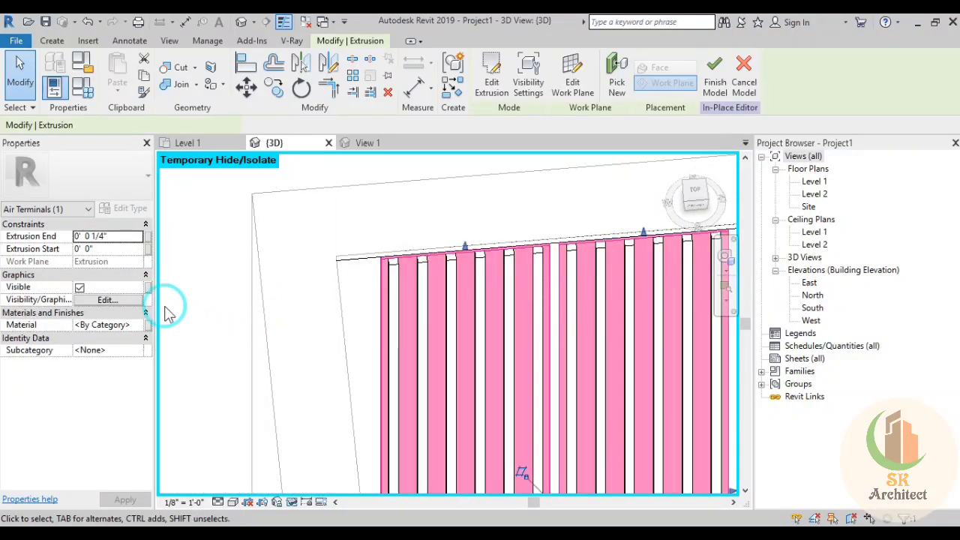
Browse the paint materials and rename Fiberglass Batt to P 1
click(141, 327)
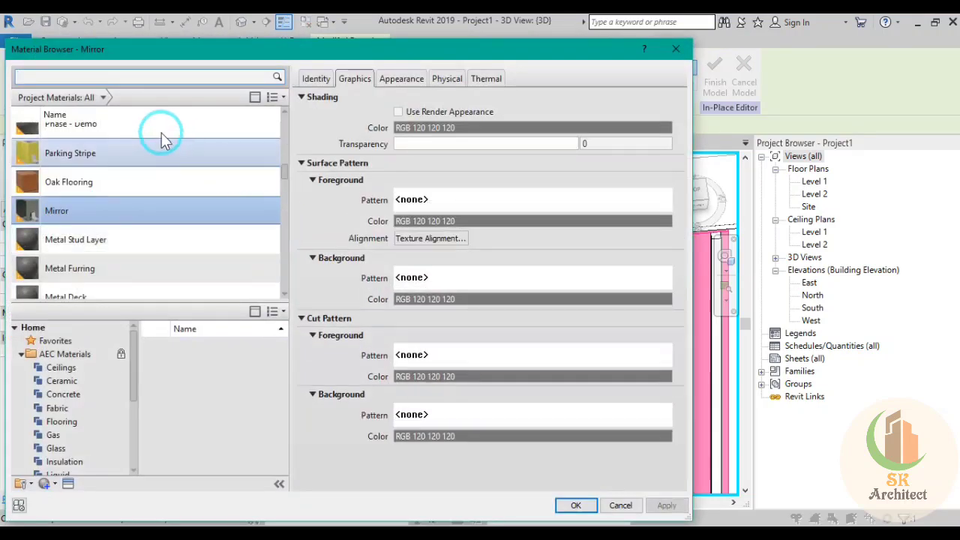
click(120, 81)
click(124, 77)
text(paint)
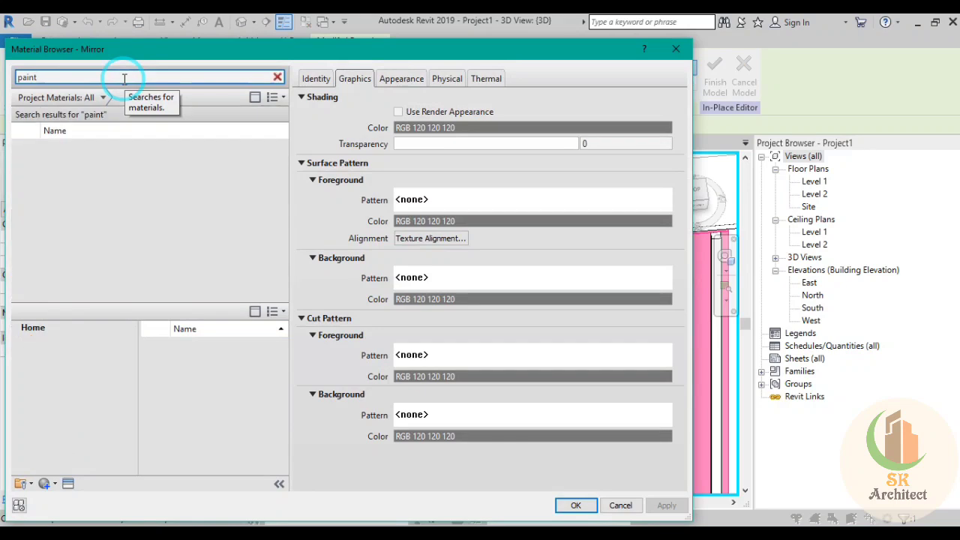
scroll(225, 450, down, 3)
scroll(225, 449, up, 1)
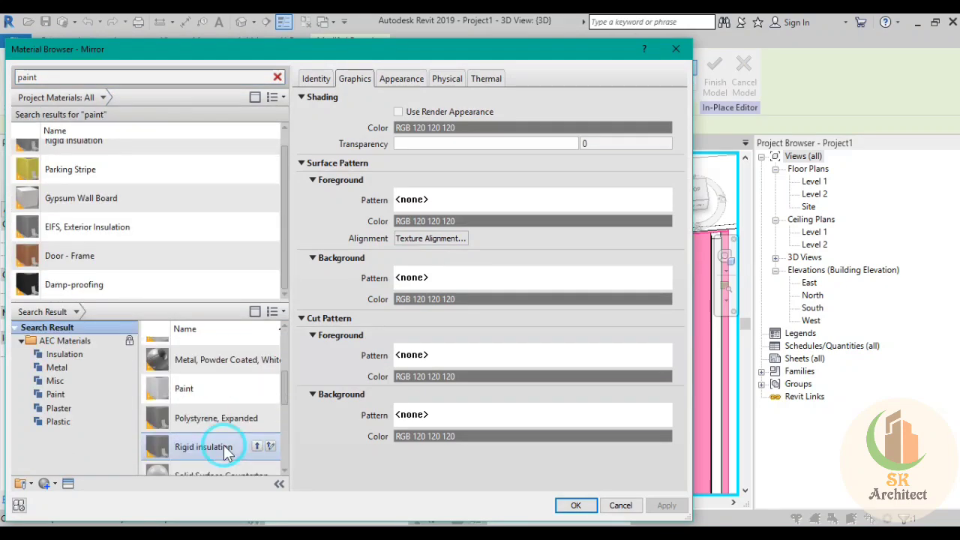
scroll(225, 442, up, 1)
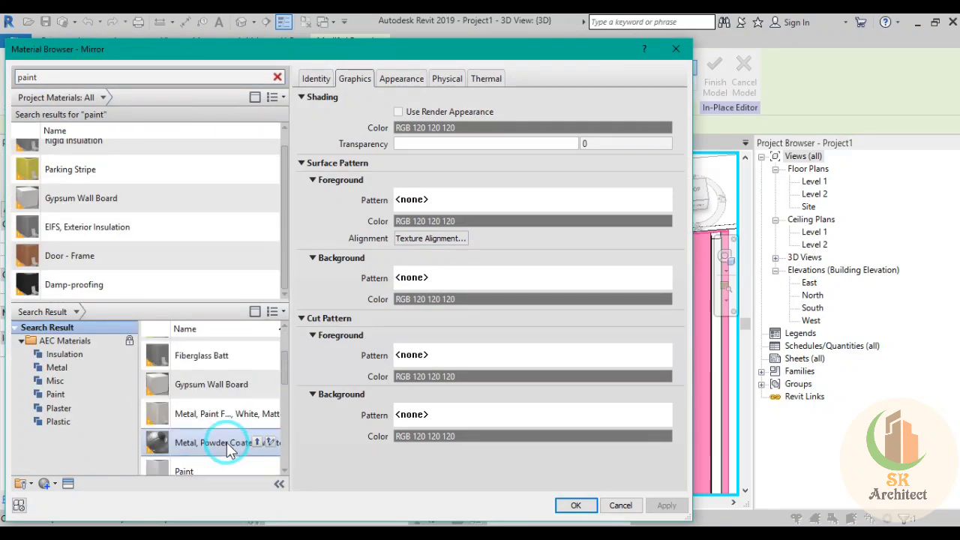
scroll(229, 445, up, 1)
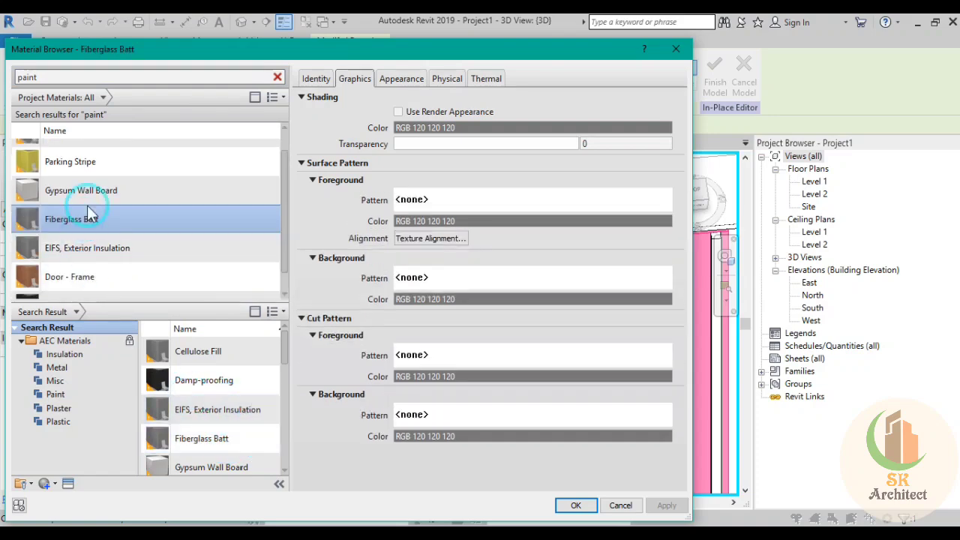
right_click(90, 221)
click(102, 256)
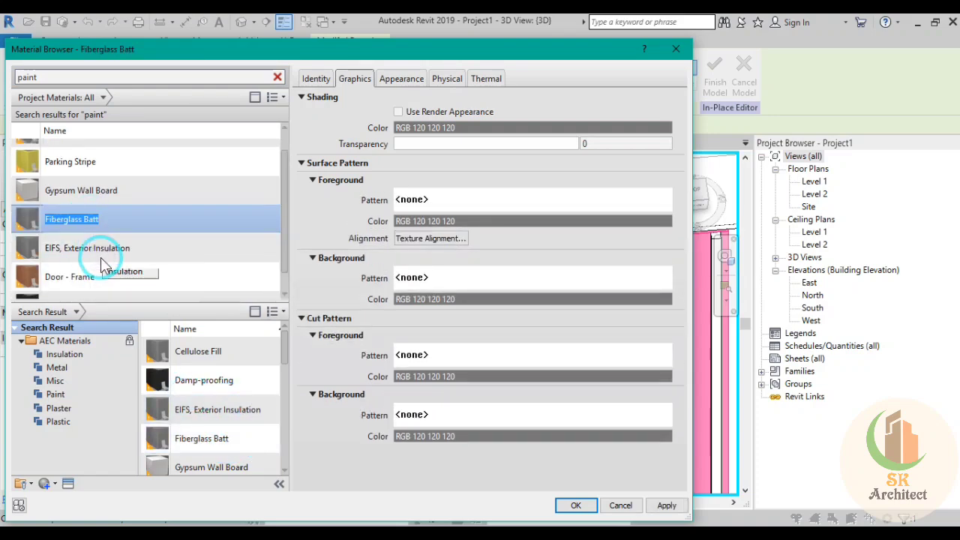
text(P 1)
click(103, 264)
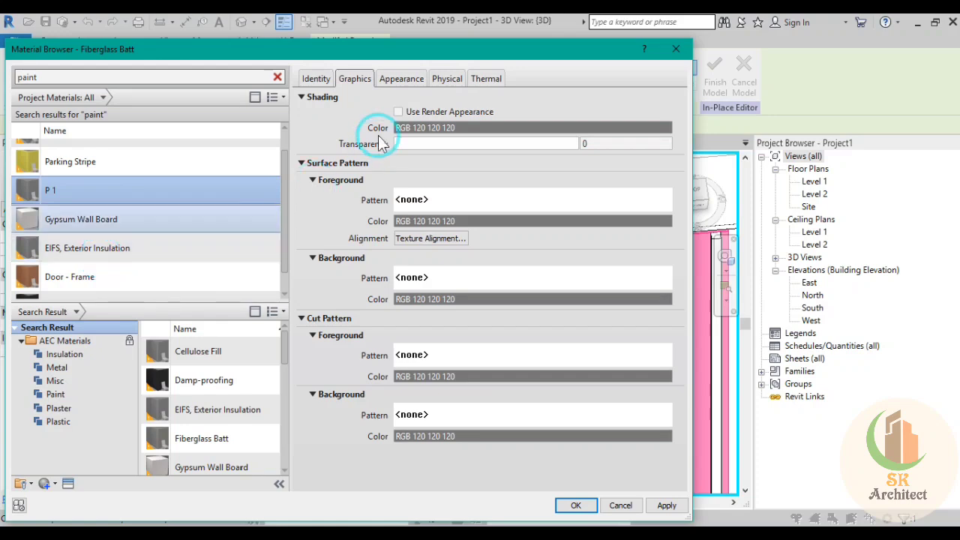
Set P 1's appearance colour to dark red RGB 81 0 0 and apply it to the extrusion
click(403, 81)
click(491, 224)
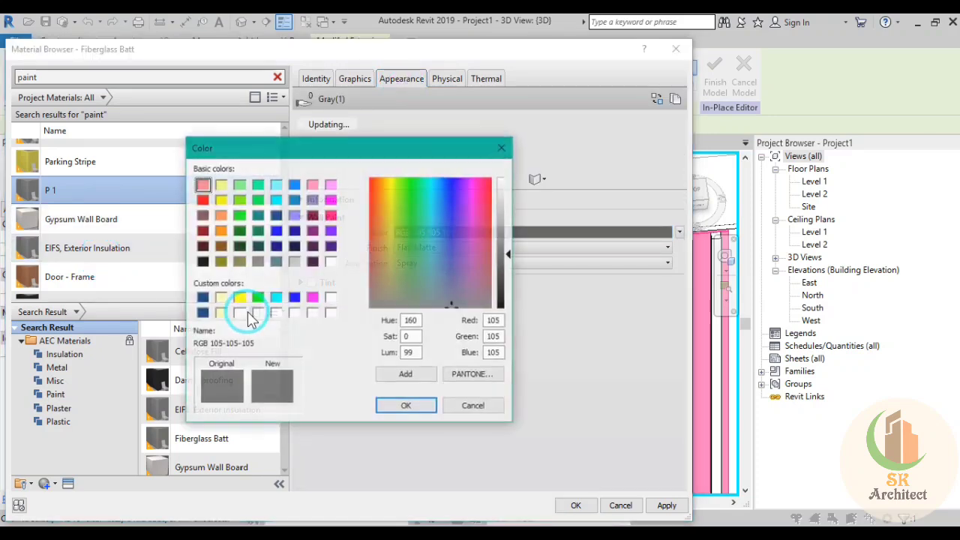
click(220, 247)
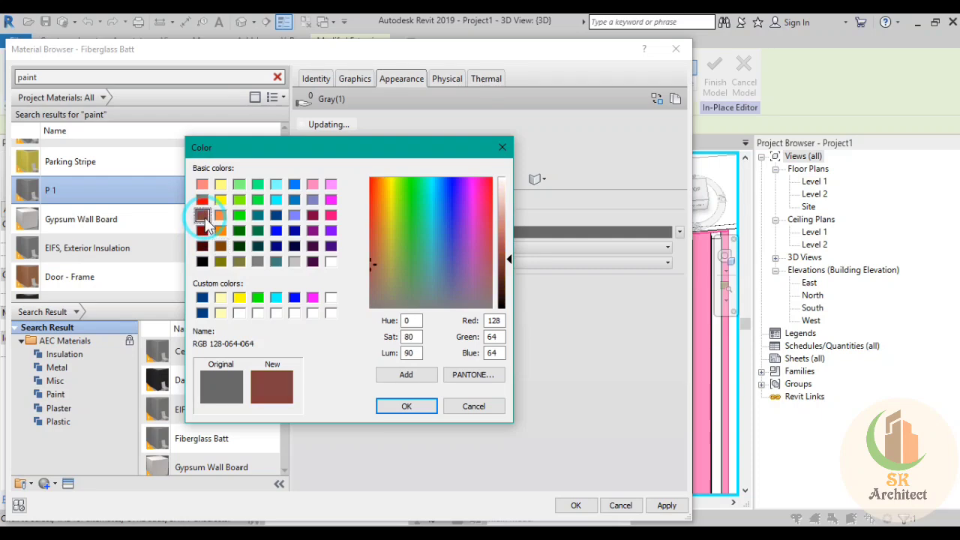
click(202, 230)
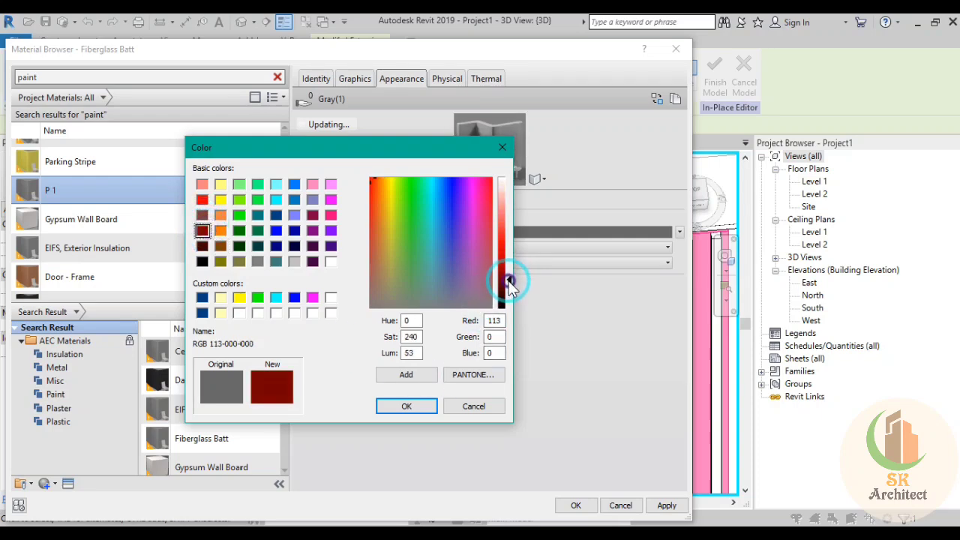
drag(508, 283, 508, 300)
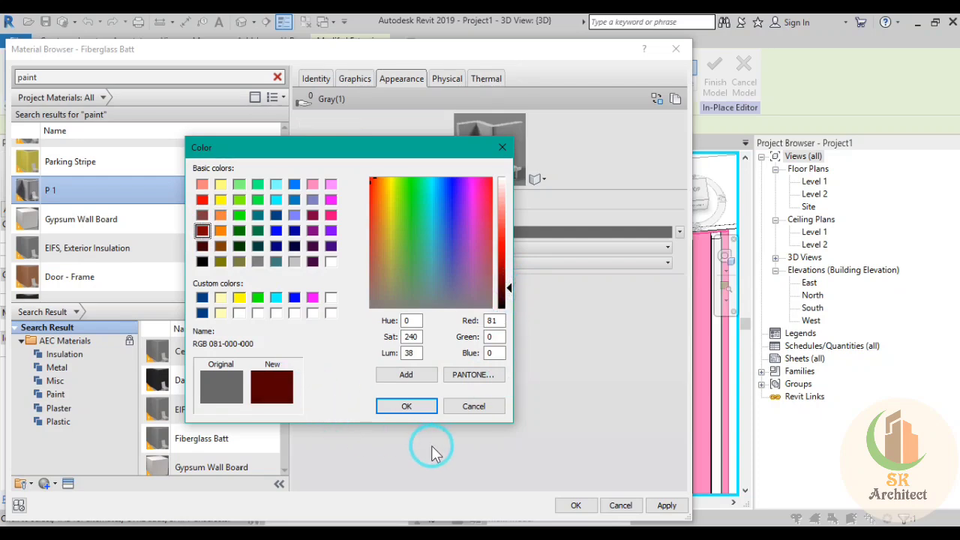
key(Return)
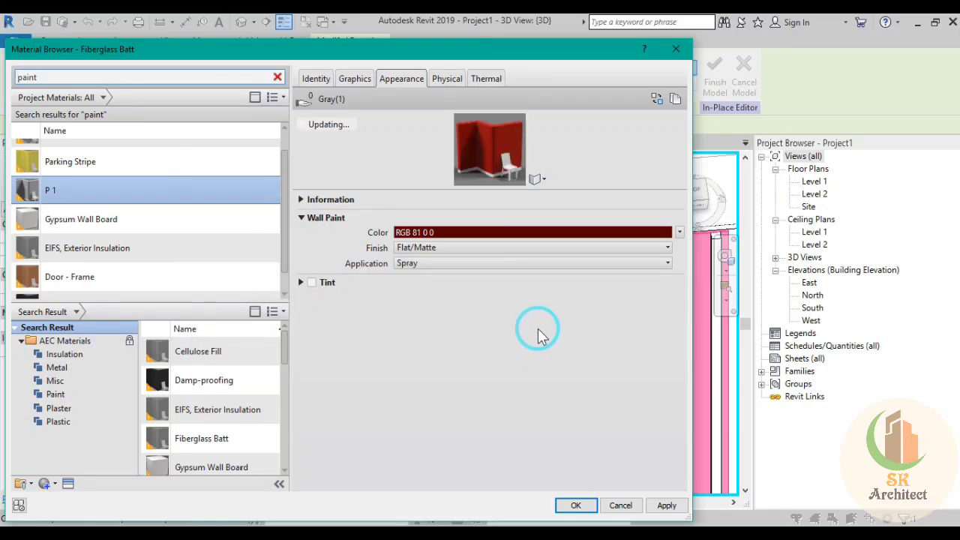
click(571, 505)
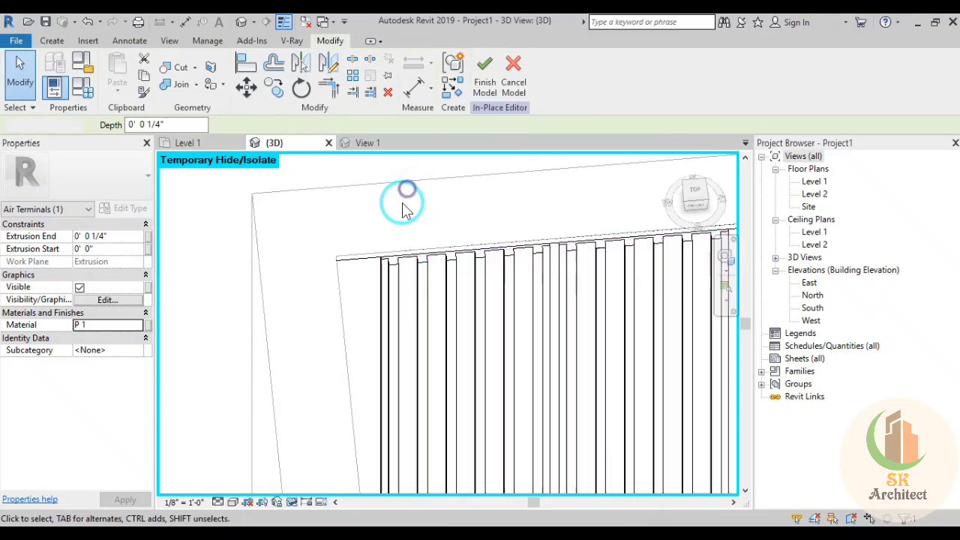
Try Consistent Colors and Realistic styles while viewing the bedroom walls and ceiling edge
click(403, 210)
click(233, 502)
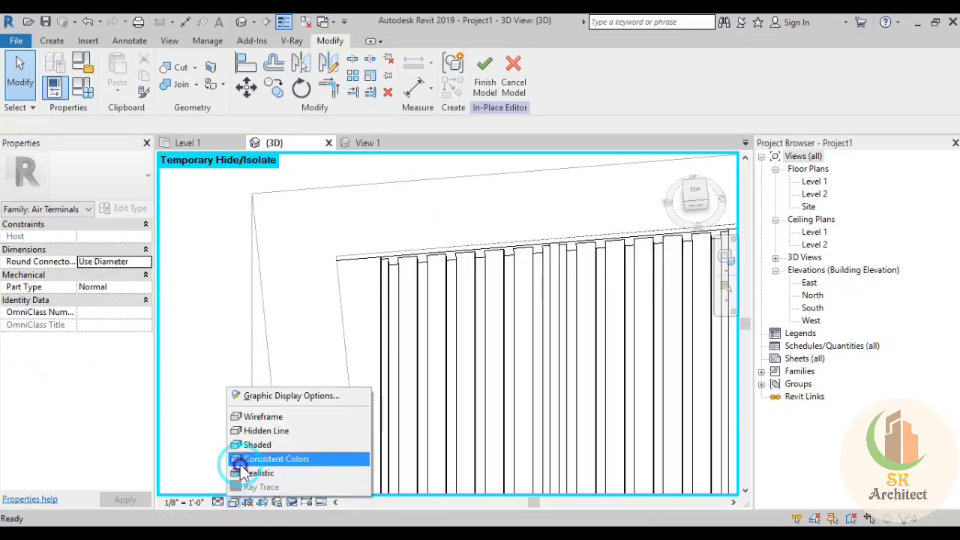
click(255, 455)
click(238, 503)
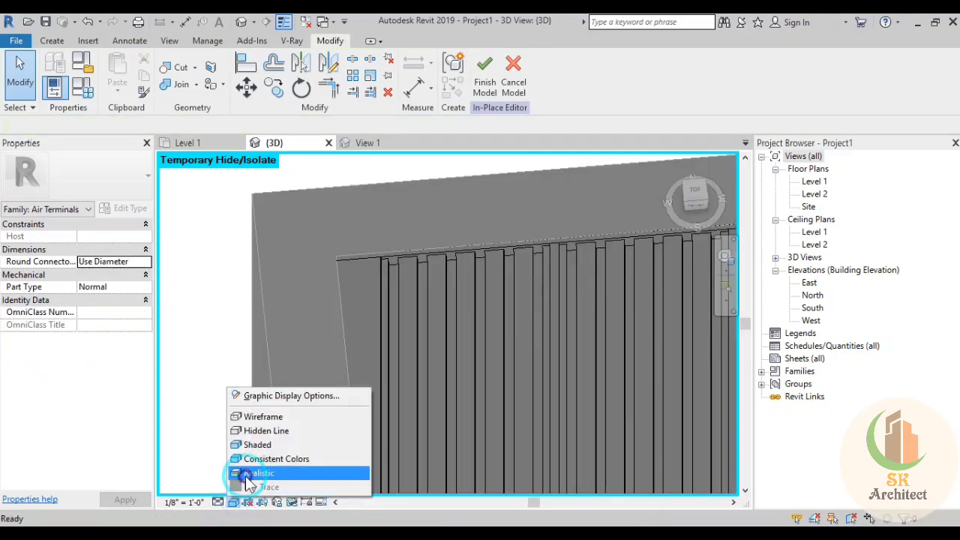
click(247, 477)
mouse_move(594, 343)
shift+middle_down()
mouse_move(440, 306)
mouse_move(413, 285)
mouse_move(611, 420)
mouse_move(589, 295)
mouse_move(515, 253)
mouse_move(614, 275)
mouse_move(473, 214)
shift+middle_up()
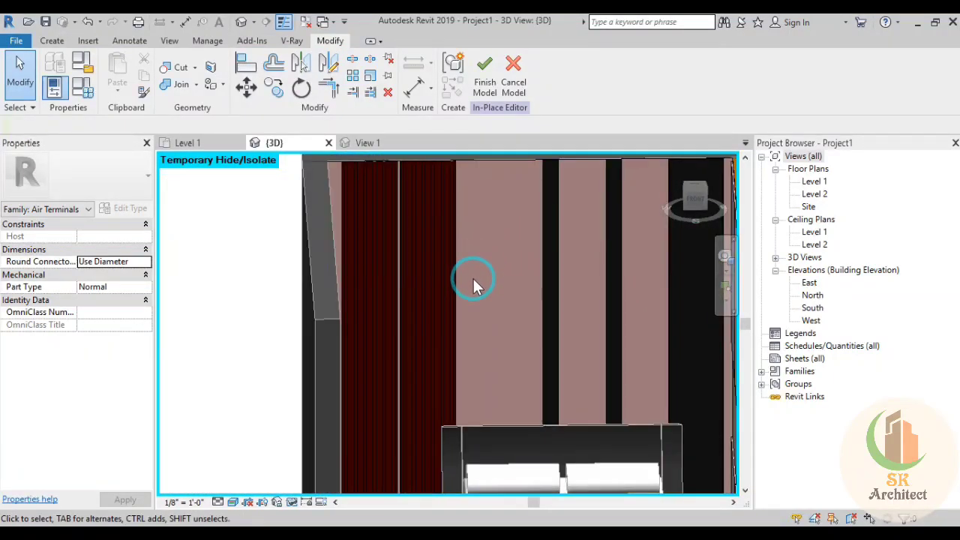
shift+middle_drag(473, 278, 460, 332)
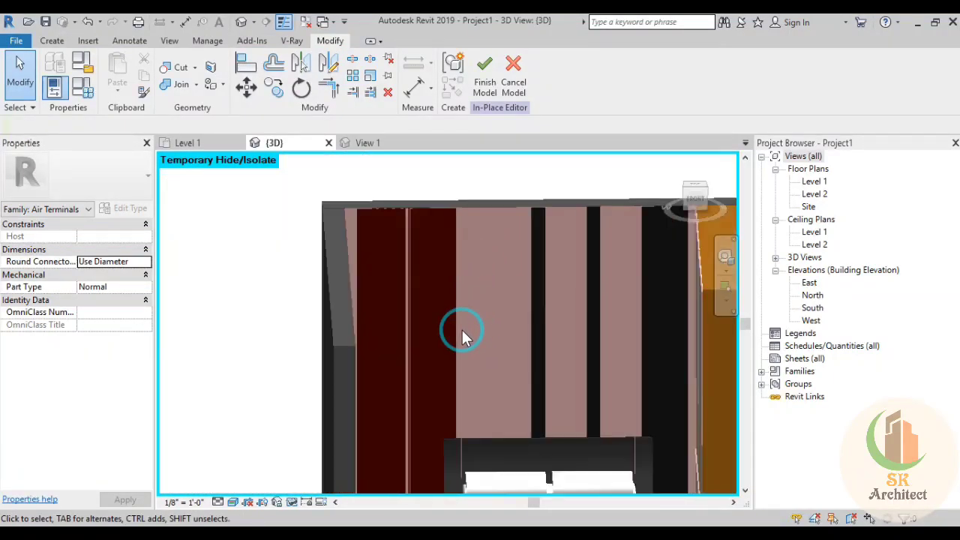
Show the model in Hidden Line, face FRONT, and close in on the panels' top edge
click(233, 501)
click(262, 430)
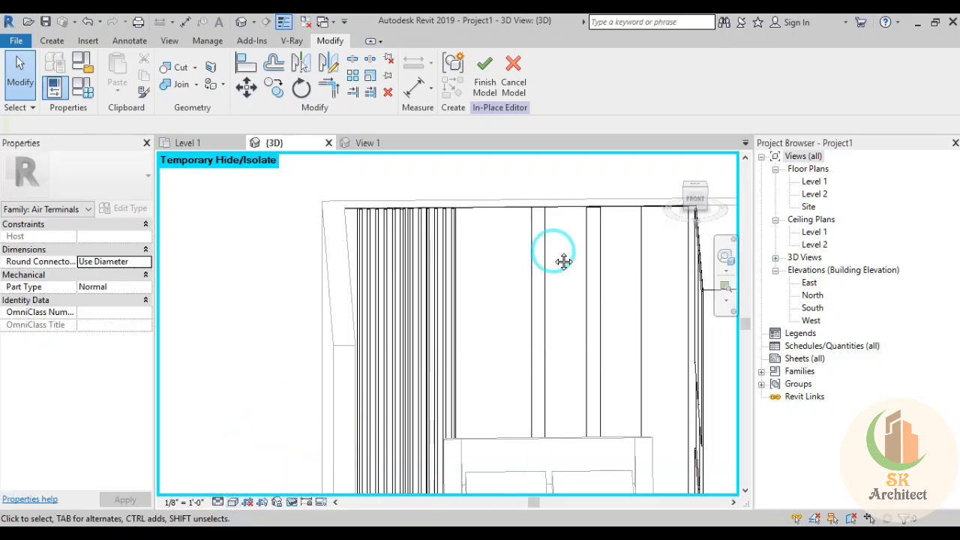
click(708, 213)
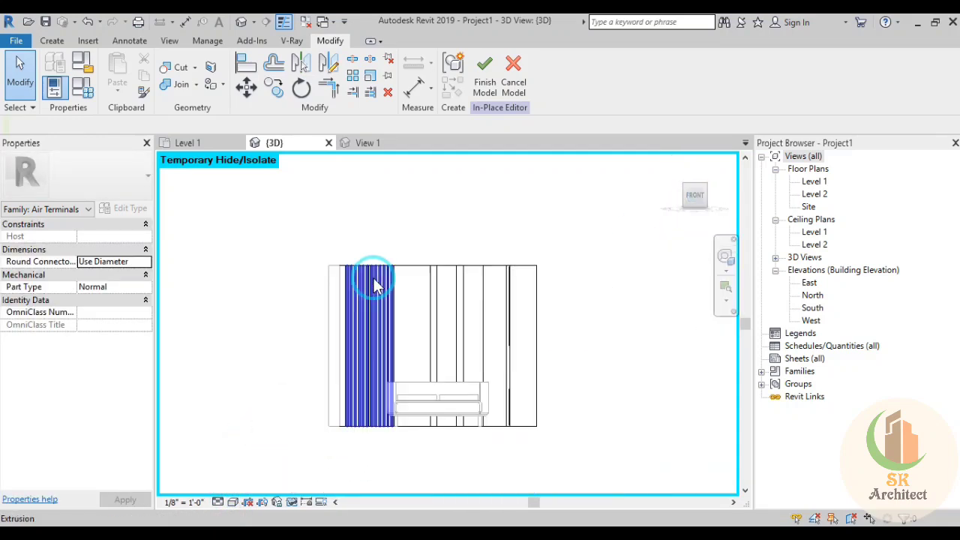
scroll(370, 285, up, 3)
scroll(385, 262, up, 3)
mouse_move(324, 180)
middle_down()
mouse_move(455, 456)
mouse_move(446, 475)
middle_up()
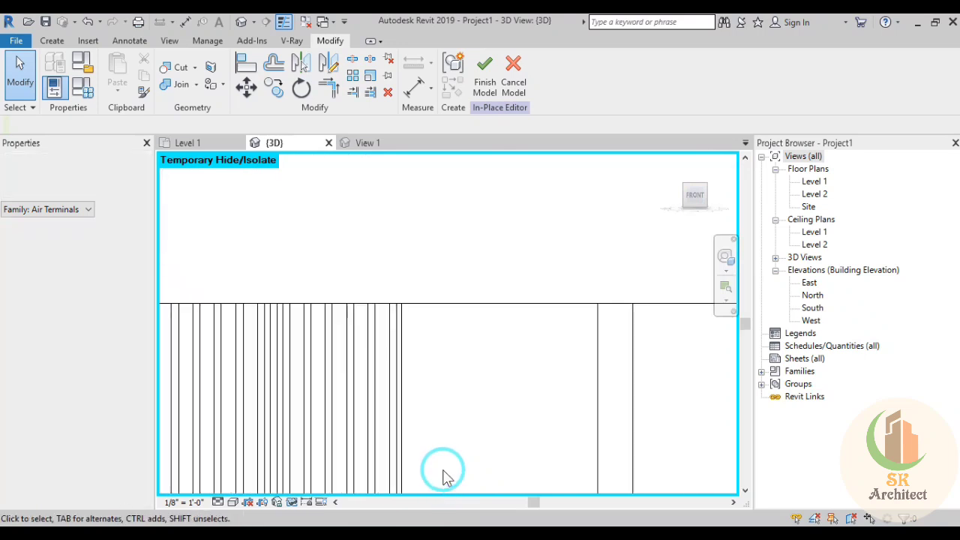
middle_drag(470, 345, 497, 347)
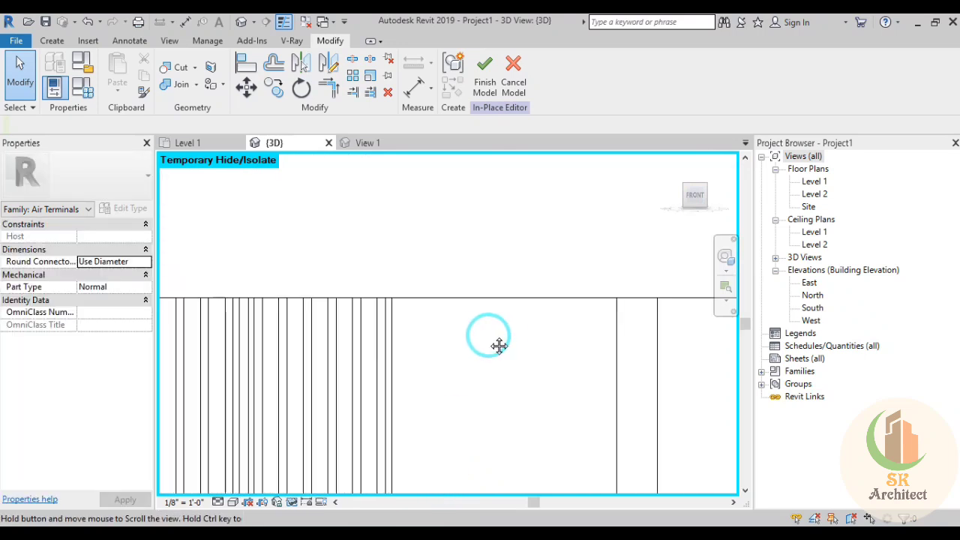
click(52, 41)
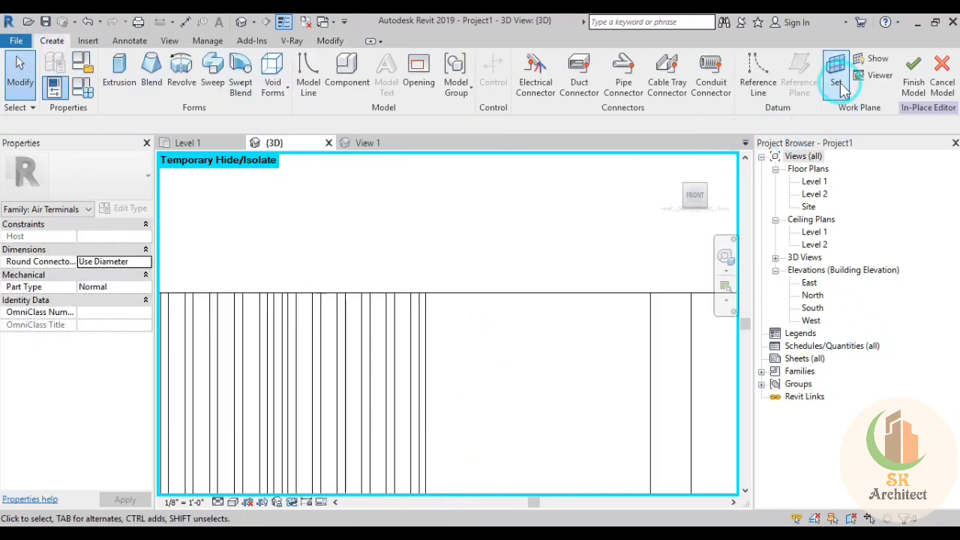
Set the work plane to the panel face along its top edge
click(836, 71)
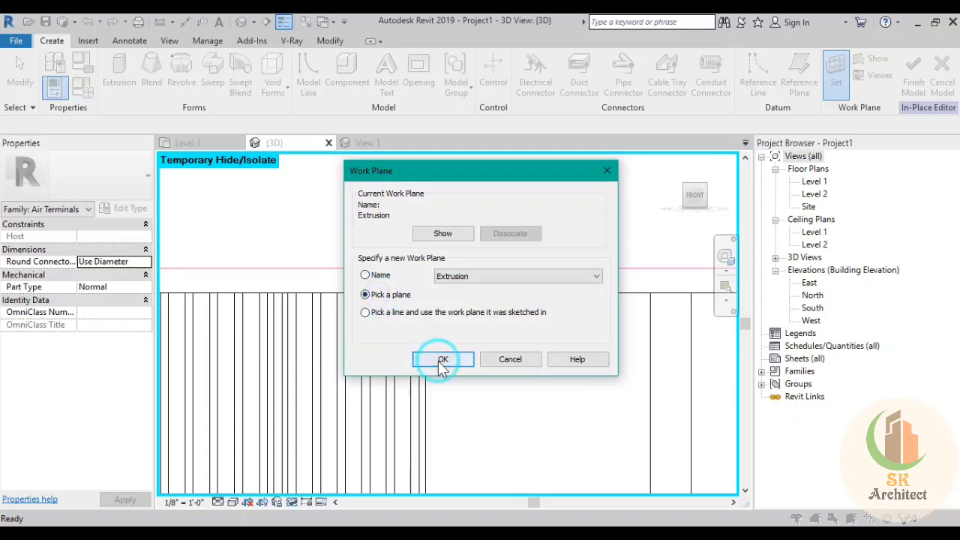
click(442, 360)
click(588, 295)
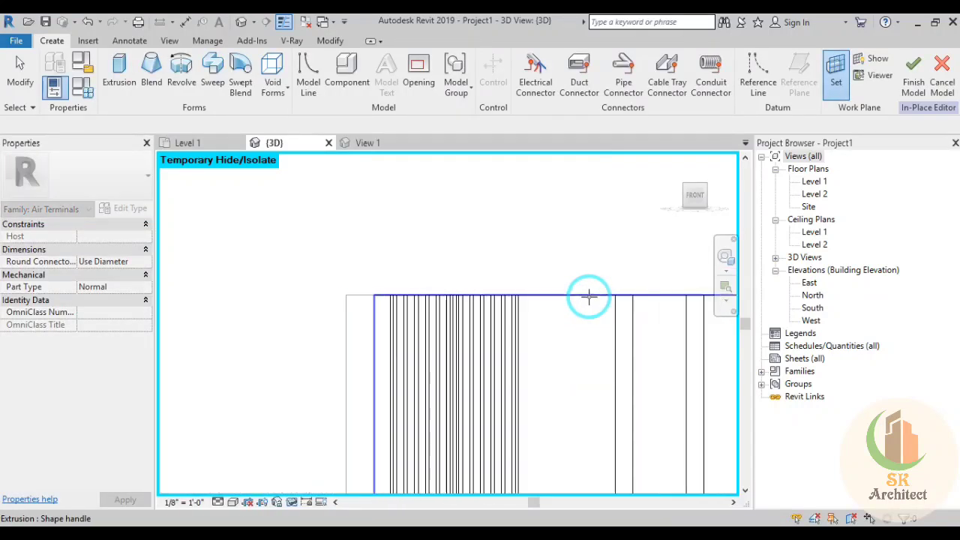
click(588, 295)
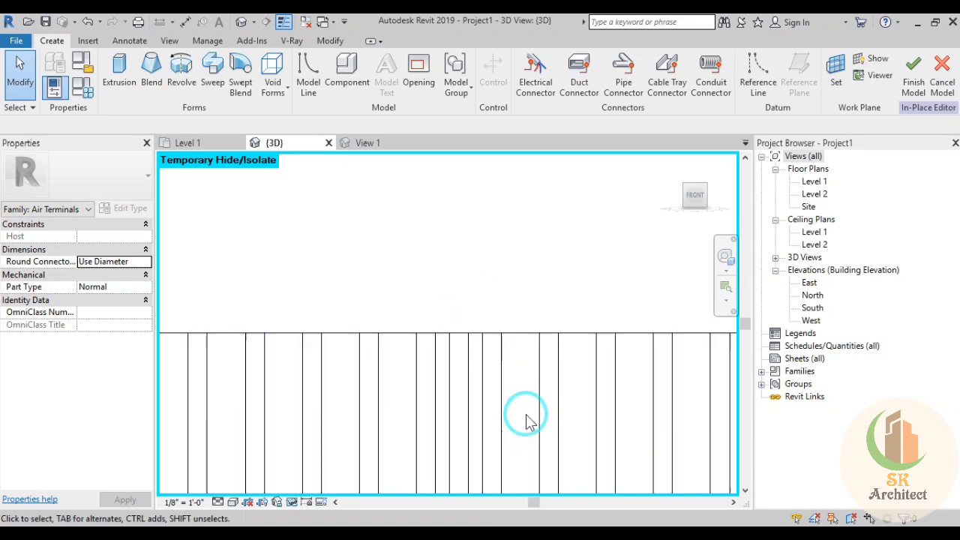
Start a new extrusion and sketch a rectangle over one flute
click(119, 71)
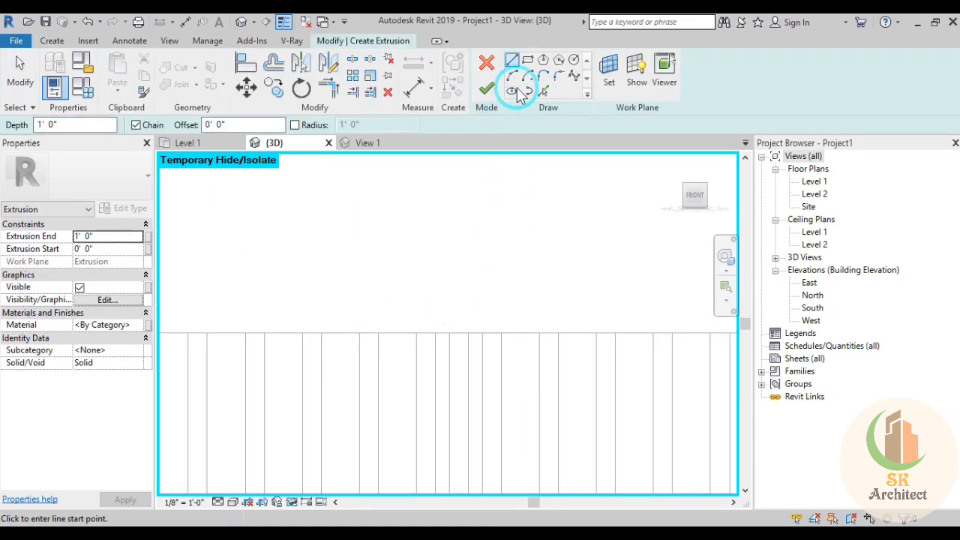
click(519, 93)
click(449, 333)
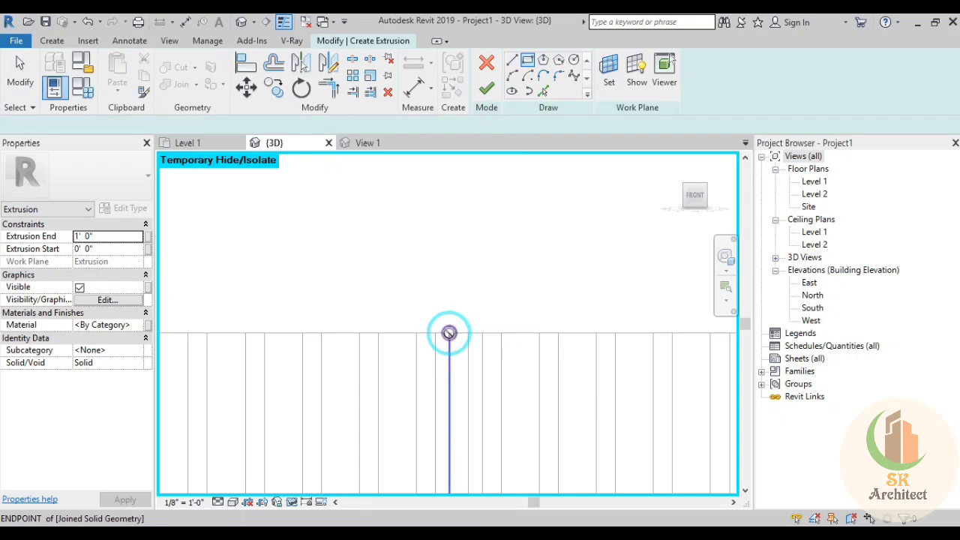
mouse_move(471, 450)
middle_down()
mouse_move(394, 442)
mouse_move(385, 208)
mouse_move(437, 407)
middle_up()
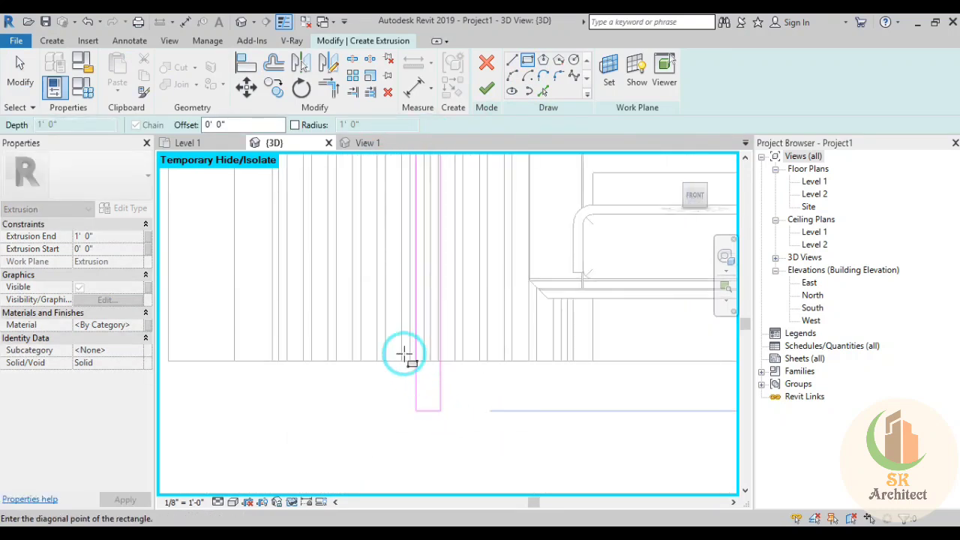
scroll(404, 352, up, 3)
scroll(428, 368, up, 2)
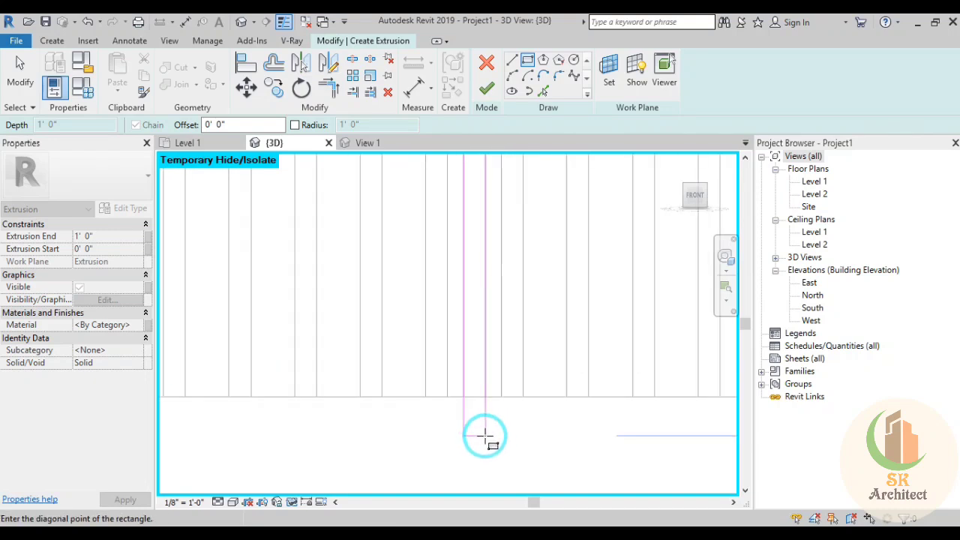
scroll(495, 338, down, 3)
middle_drag(503, 310, 491, 458)
scroll(458, 317, up, 2)
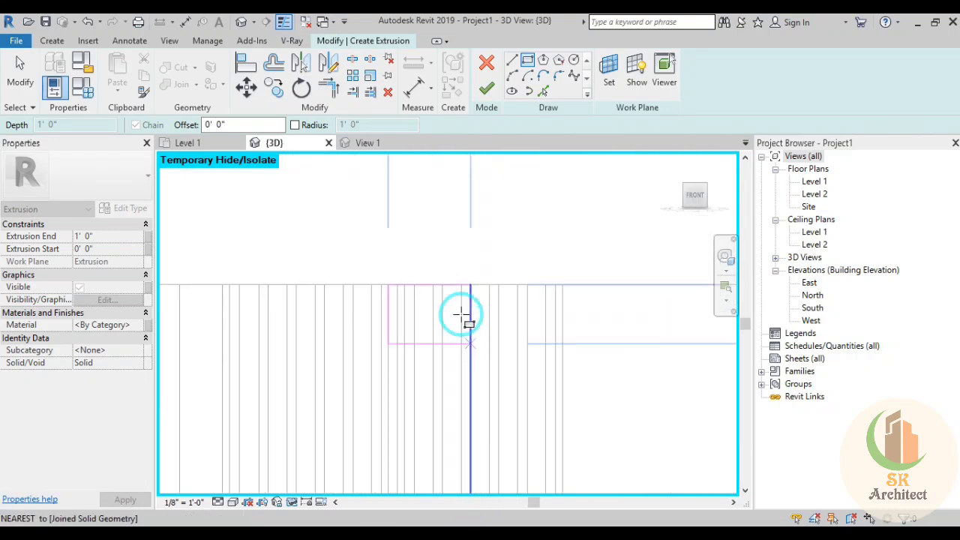
scroll(398, 304, up, 2)
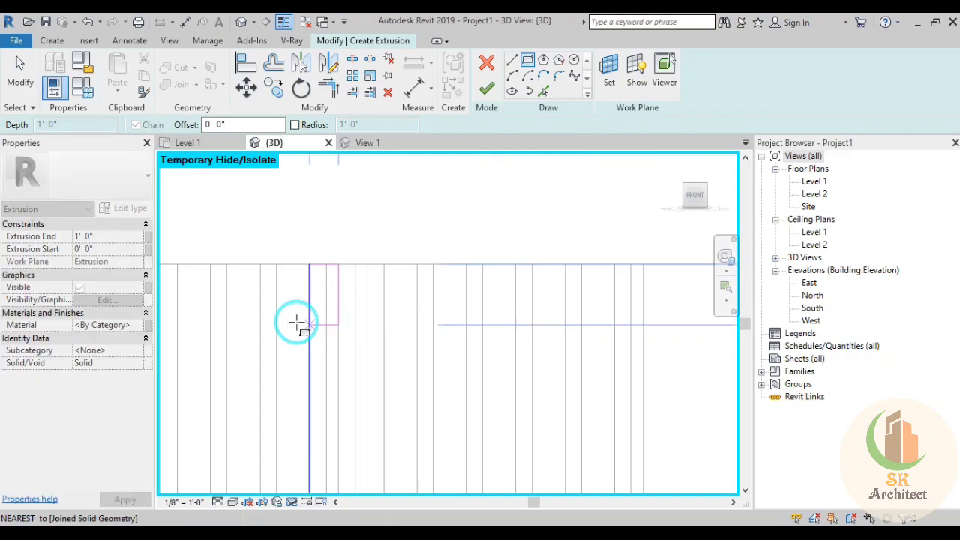
key(Escape)
key(Escape)
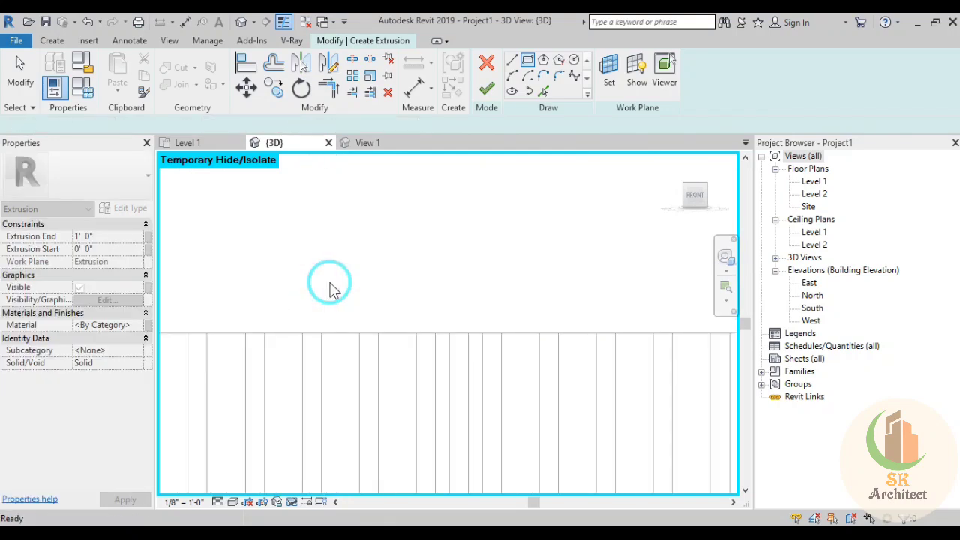
Bring the flutes' bottom edge into view and finish the rectangle extrusion sketch
mouse_move(419, 401)
middle_down()
mouse_move(378, 322)
mouse_move(420, 348)
mouse_move(535, 499)
middle_up()
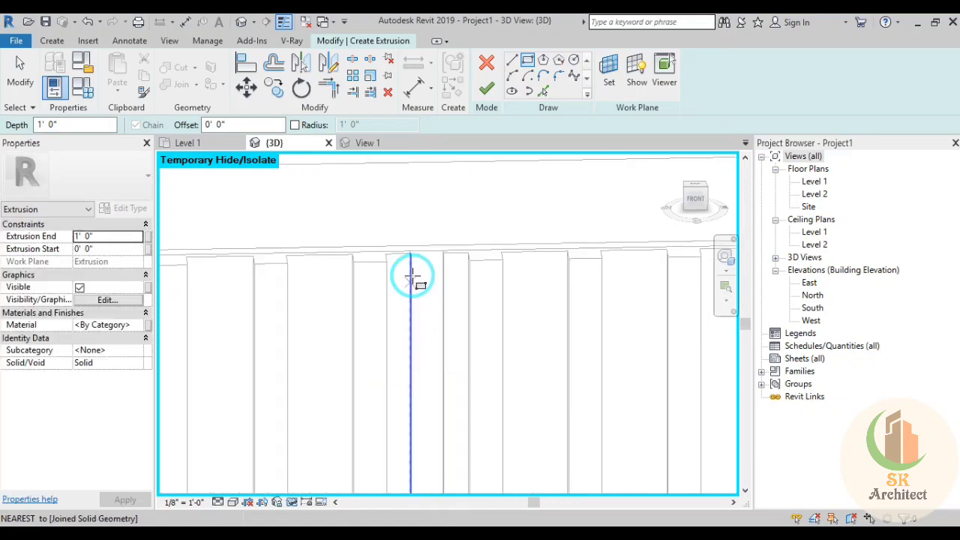
scroll(440, 360, up, 3)
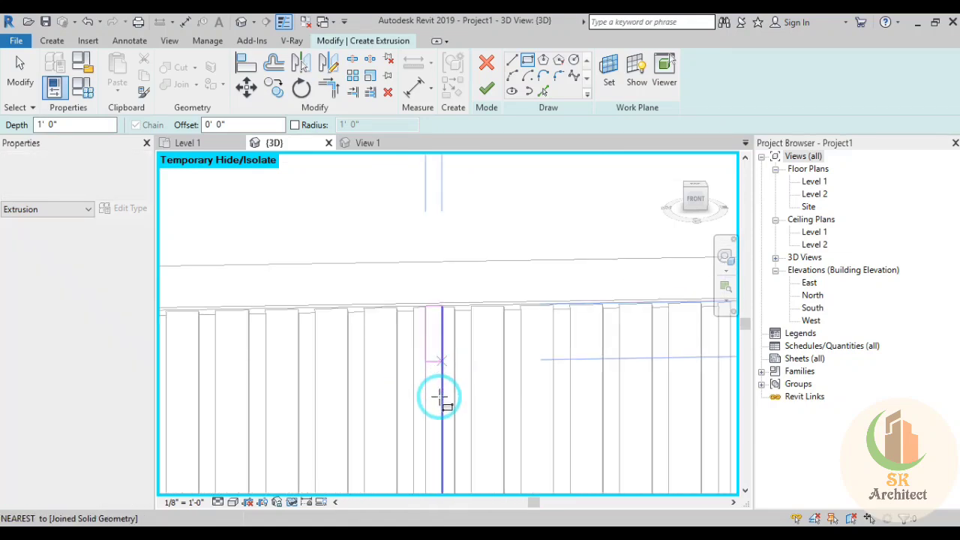
middle_drag(439, 396, 448, 287)
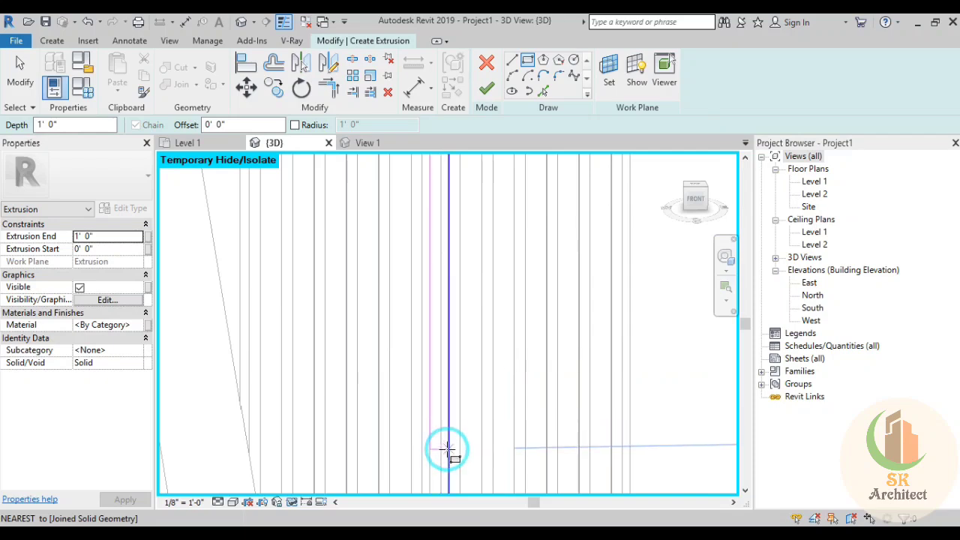
middle_drag(431, 250, 422, 242)
middle_drag(409, 446, 368, 373)
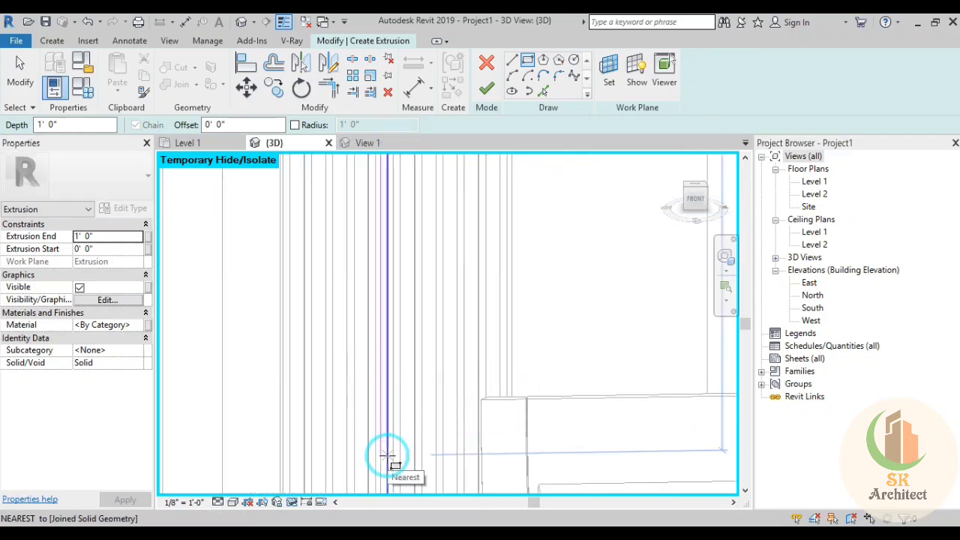
middle_drag(387, 454, 392, 242)
scroll(392, 362, up, 2)
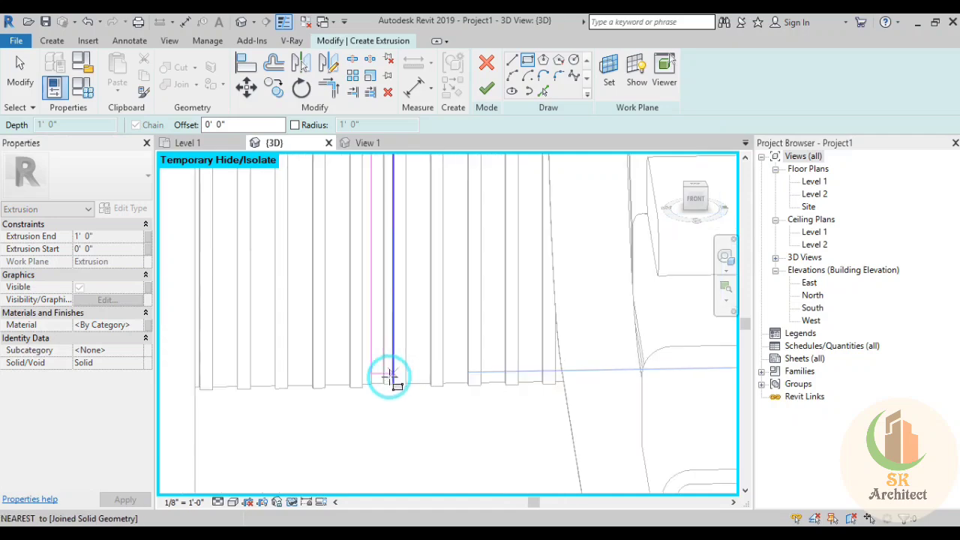
scroll(385, 375, up, 2)
scroll(392, 385, up, 2)
scroll(388, 387, up, 2)
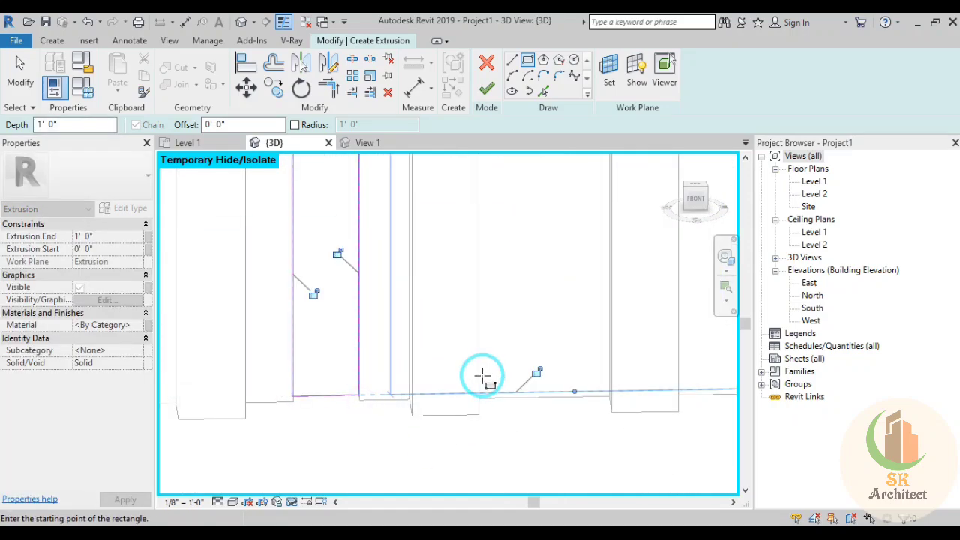
click(485, 90)
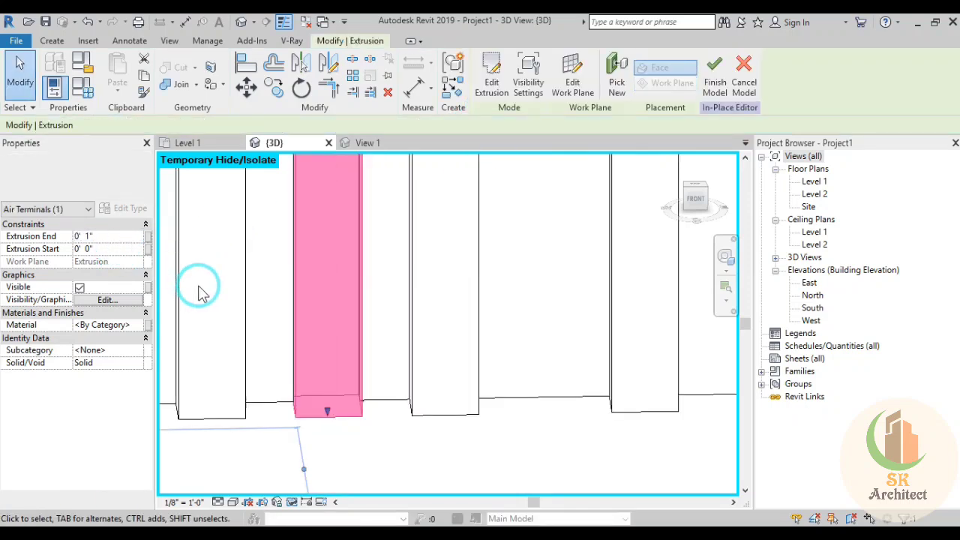
Assign Glass, White, High Luminance from the Glass materials to the new flute extrusion
click(141, 327)
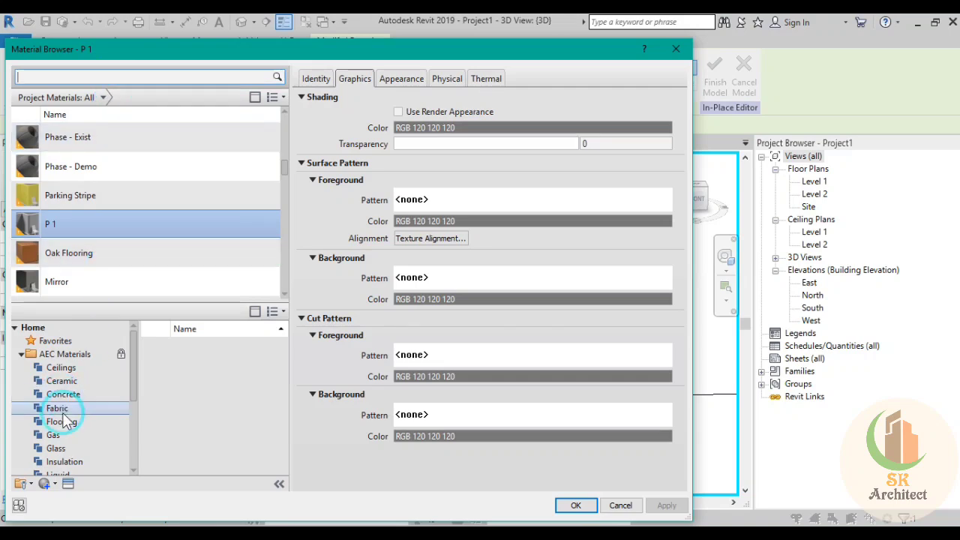
click(57, 448)
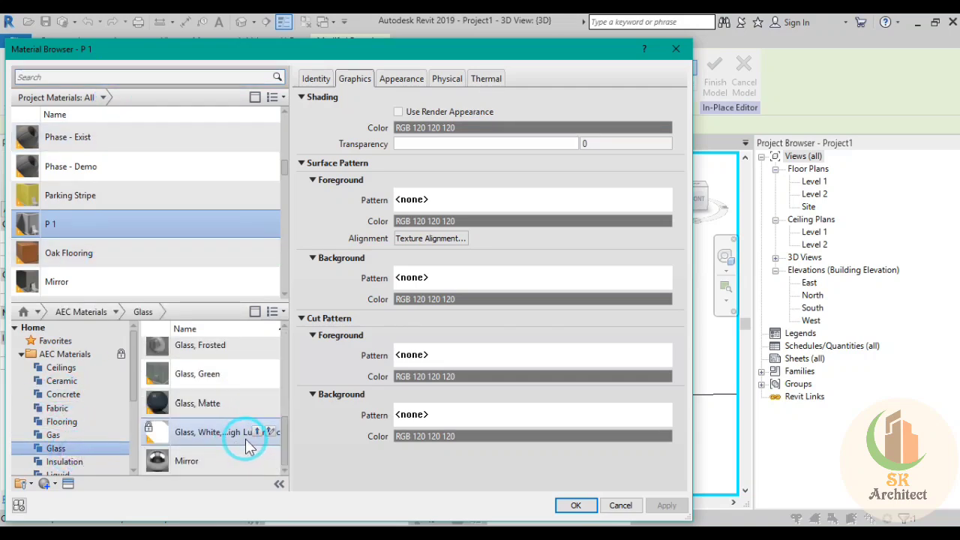
click(257, 434)
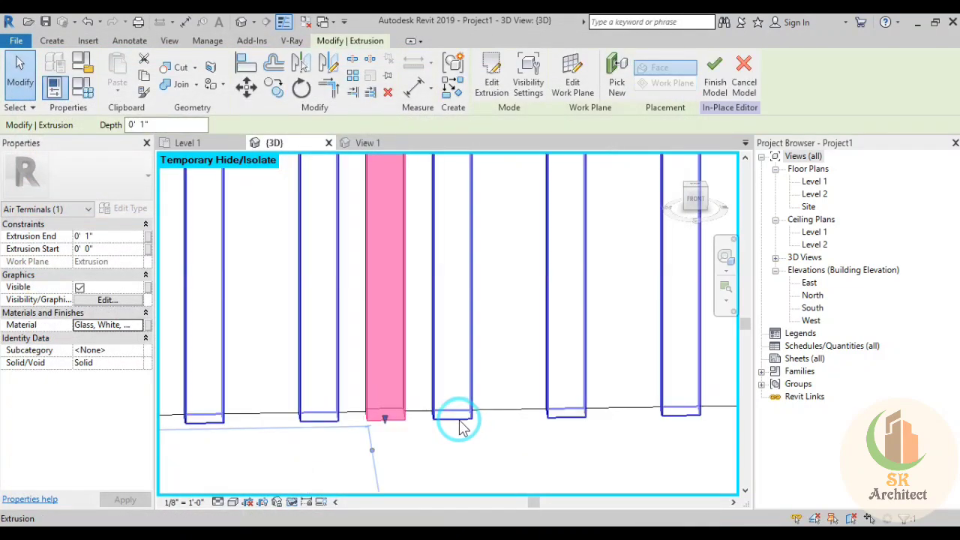
click(475, 455)
Render in Realistic style and orbit out to a near-front view of the whole bedroom
click(232, 502)
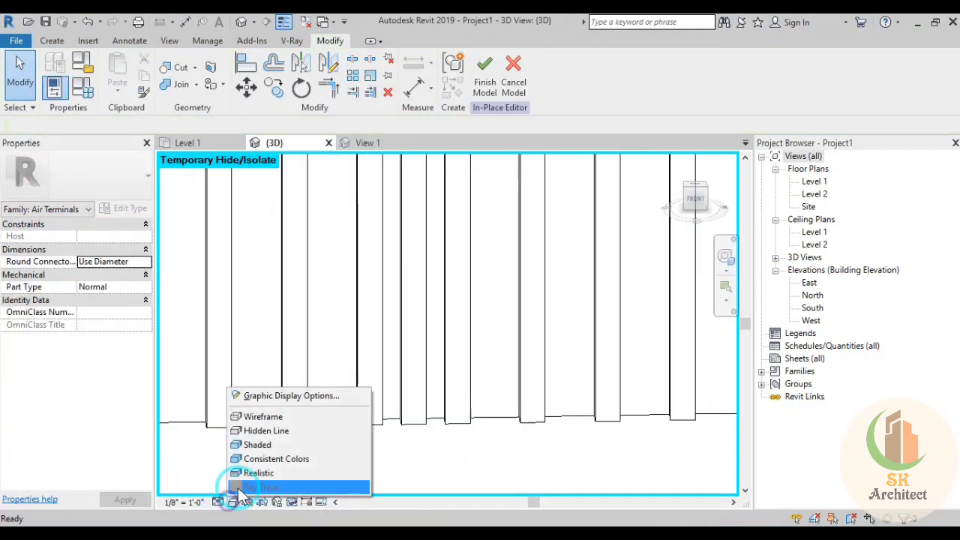
click(255, 472)
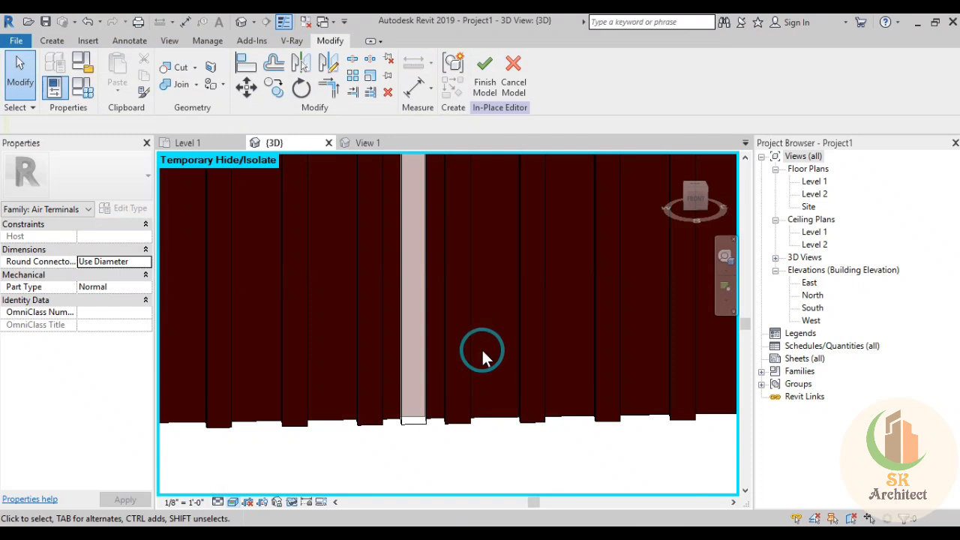
mouse_move(481, 348)
middle_down()
mouse_move(439, 400)
mouse_move(493, 445)
mouse_move(511, 375)
mouse_move(480, 368)
mouse_move(525, 377)
mouse_move(491, 342)
middle_up()
scroll(492, 331, down, 2)
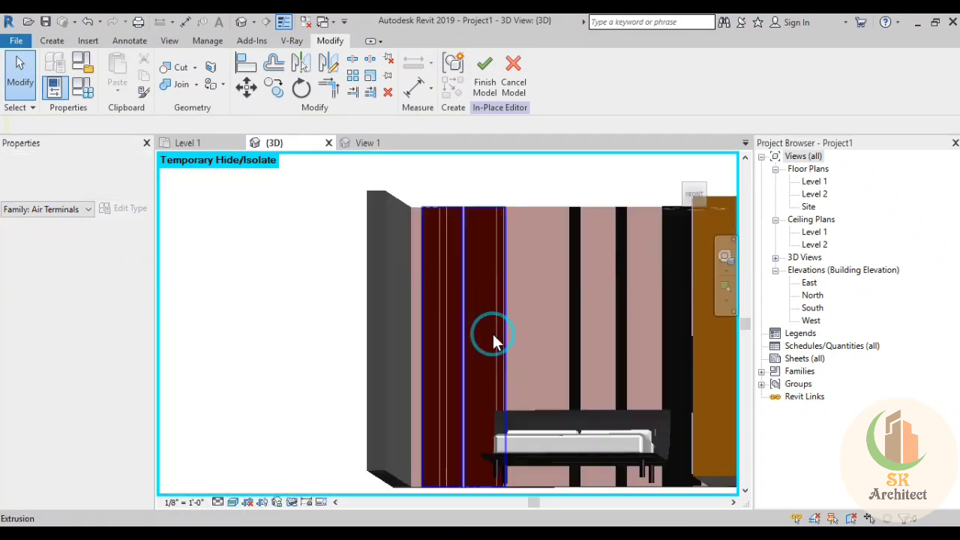
mouse_move(507, 232)
shift+middle_down()
mouse_move(505, 208)
mouse_move(568, 349)
shift+middle_up()
scroll(506, 347, down, 3)
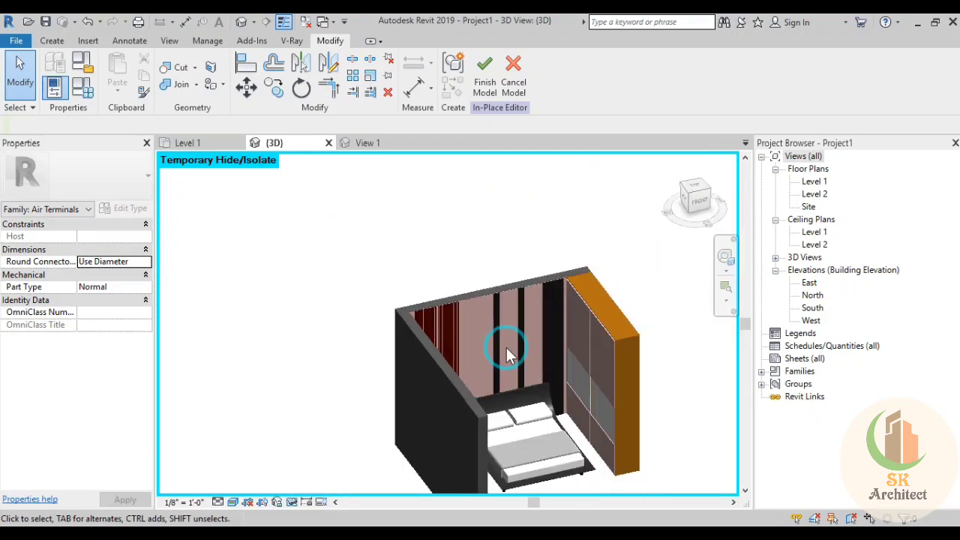
middle_drag(506, 347, 472, 294)
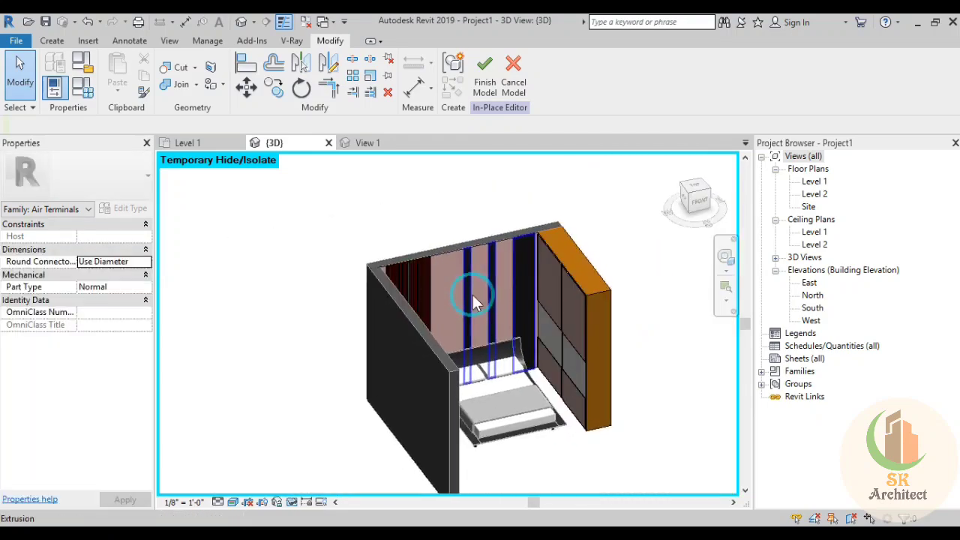
shift+middle_drag(506, 418, 477, 336)
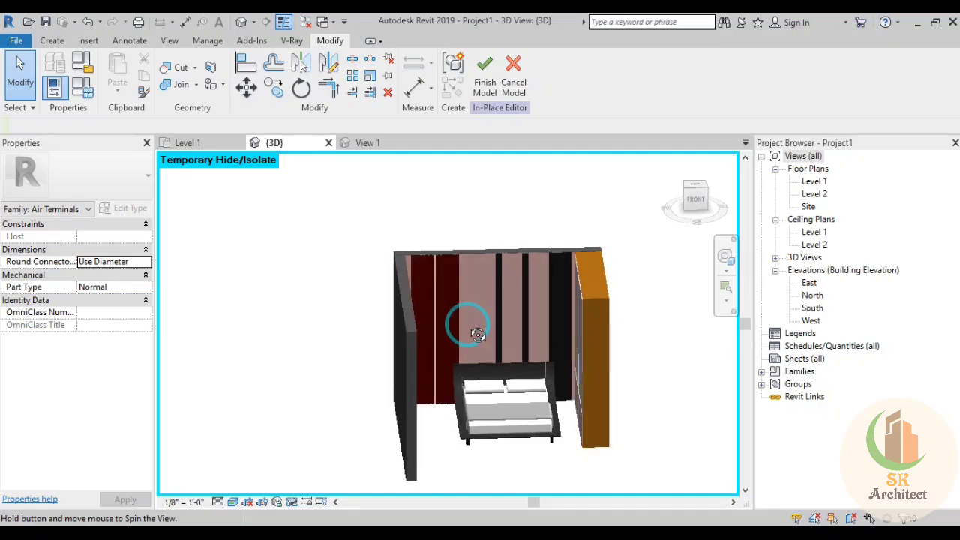
scroll(495, 410, up, 3)
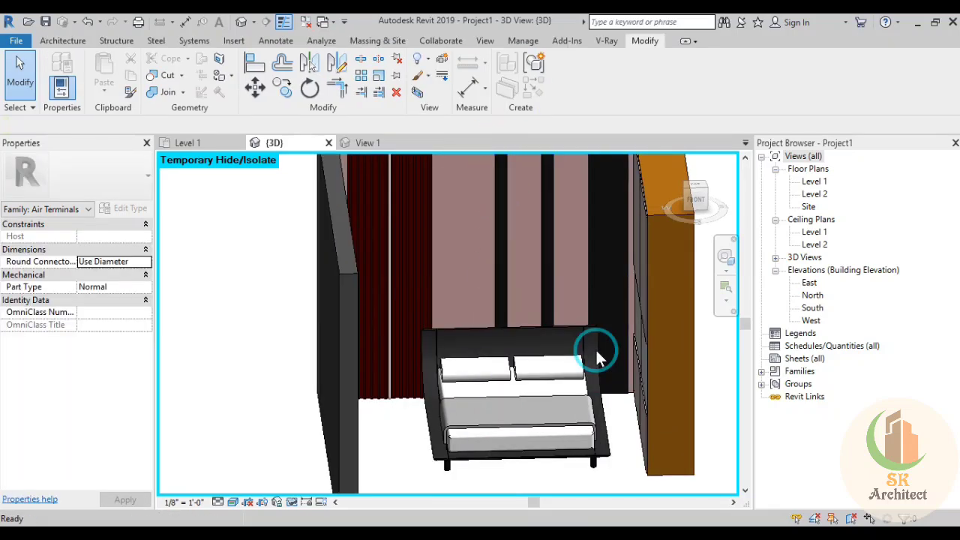
From the Top view, nudge the bed with arrow keys until it sits 5'-11" from the wall
mouse_move(552, 337)
shift+middle_down()
mouse_move(568, 440)
mouse_move(630, 441)
mouse_move(574, 368)
shift+middle_up()
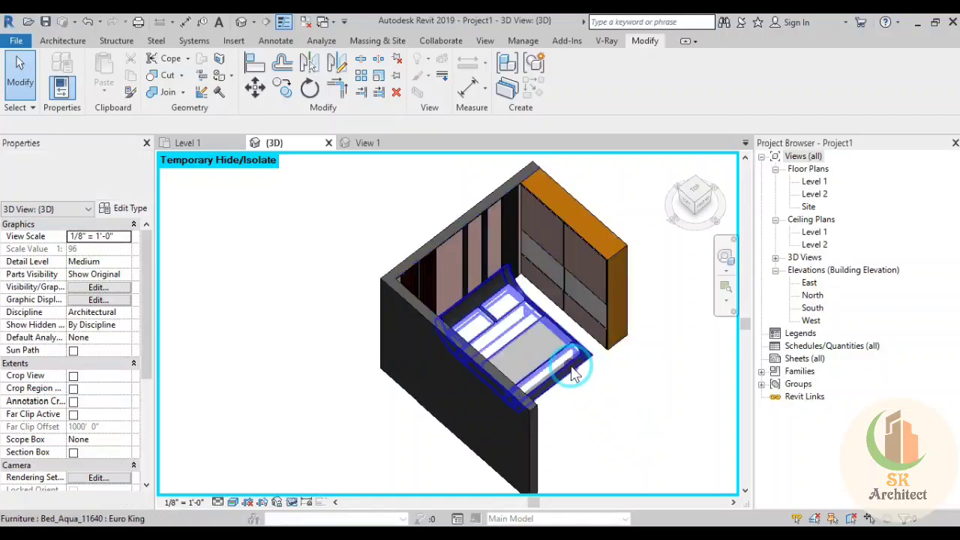
click(573, 372)
shift+middle_drag(696, 380, 665, 409)
click(695, 194)
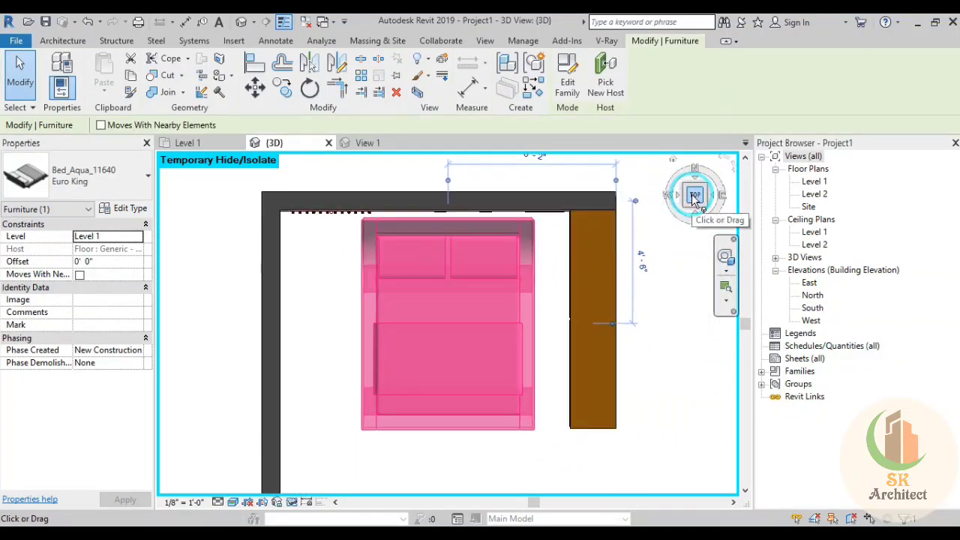
key(Right)
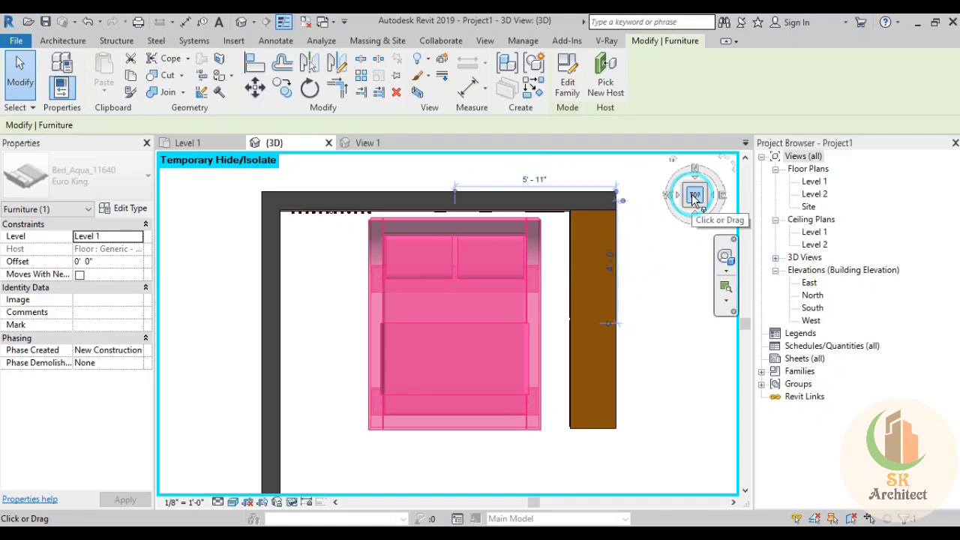
key(Right)
key(Left)
key(Up)
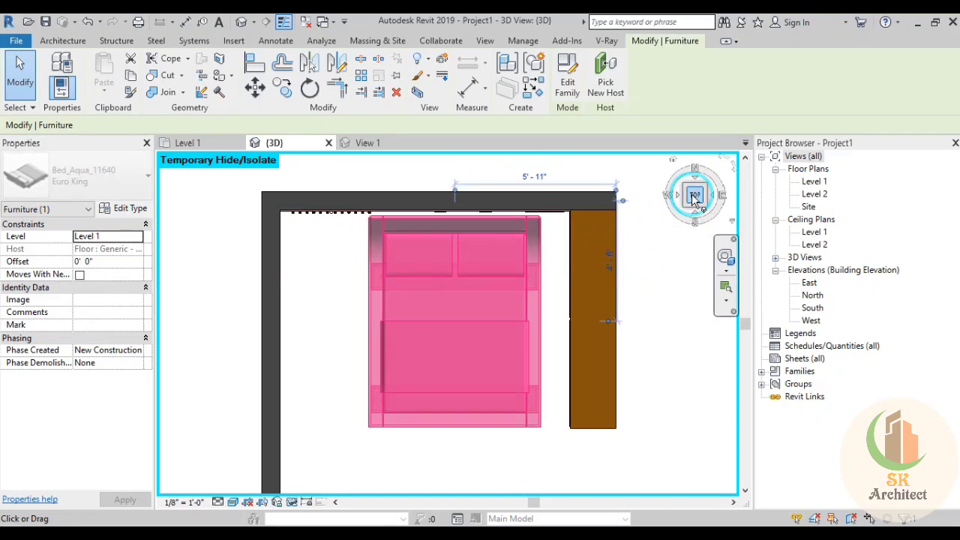
key(Up)
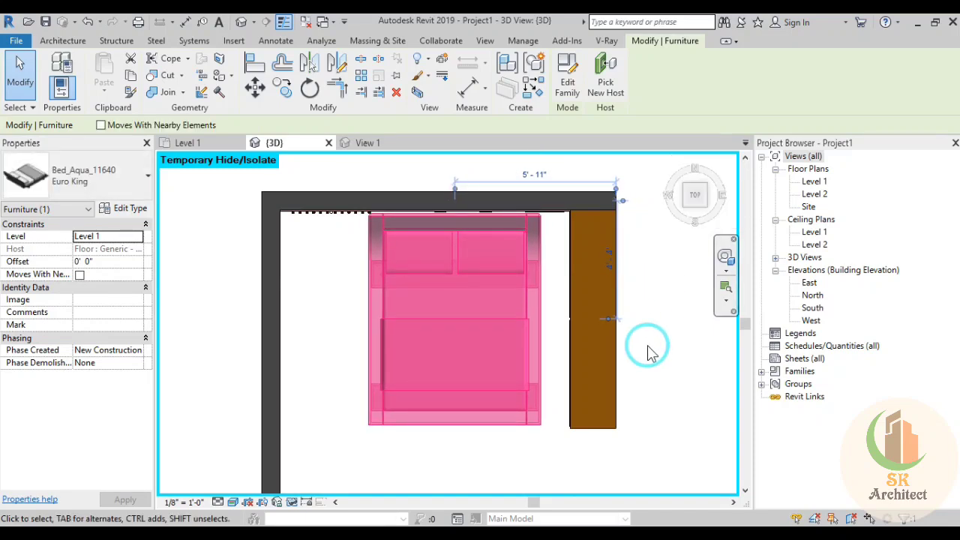
click(492, 459)
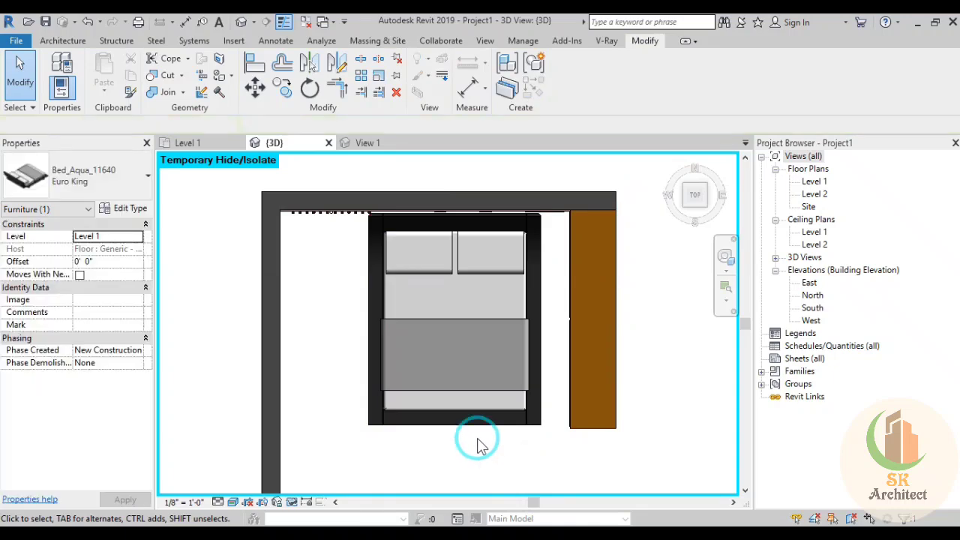
Switch to Hidden Line and close in on the bed corner beside the fluted panel
mouse_move(493, 459)
shift+middle_down()
mouse_move(495, 241)
mouse_move(349, 313)
shift+middle_up()
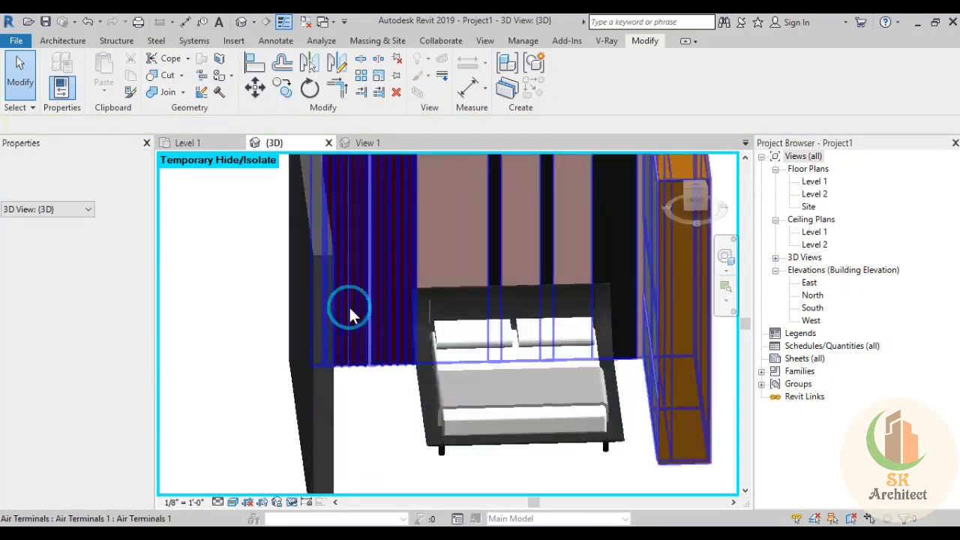
scroll(437, 413, up, 3)
shift+middle_drag(437, 413, 431, 393)
scroll(431, 392, up, 2)
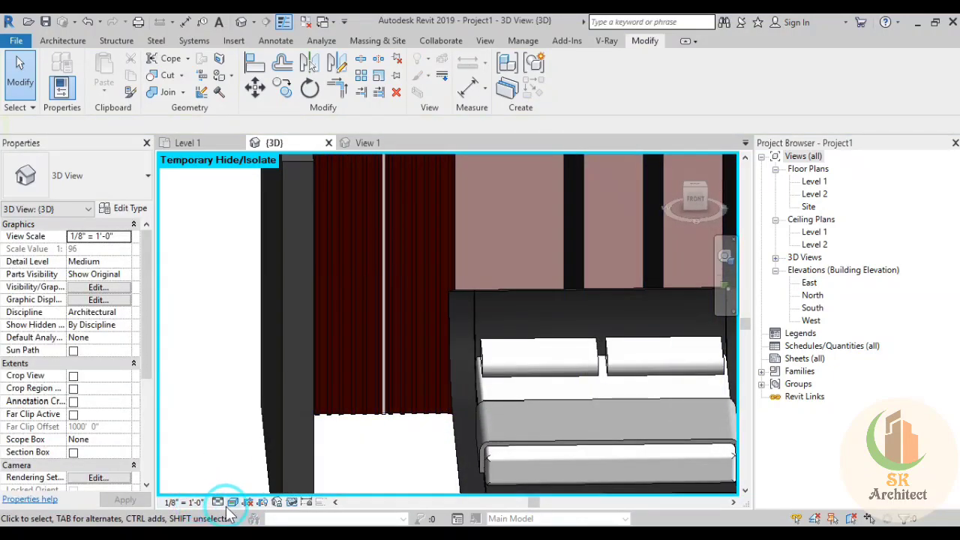
click(232, 501)
click(232, 427)
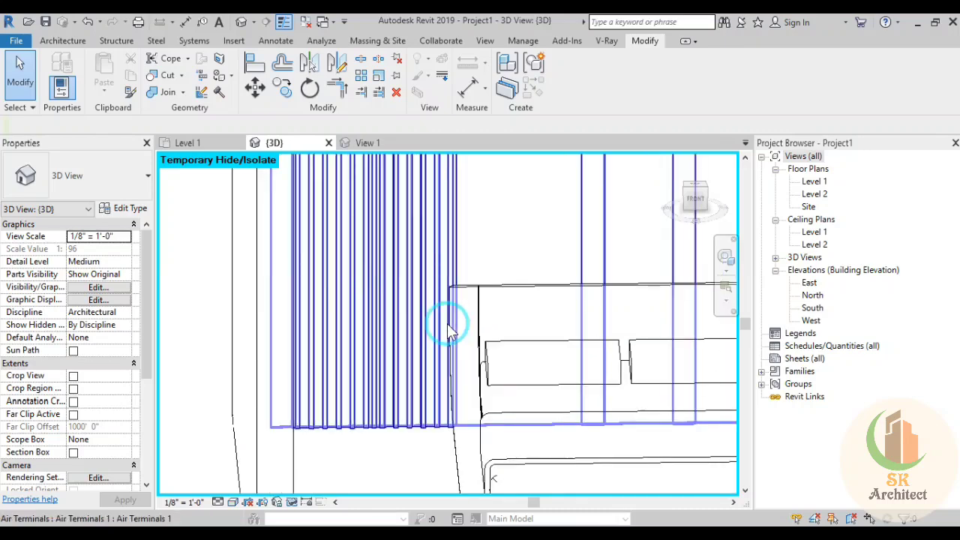
mouse_move(448, 332)
shift+middle_down()
mouse_move(493, 439)
mouse_move(510, 445)
mouse_move(510, 417)
mouse_move(487, 424)
mouse_move(497, 428)
shift+middle_up()
scroll(459, 433, up, 4)
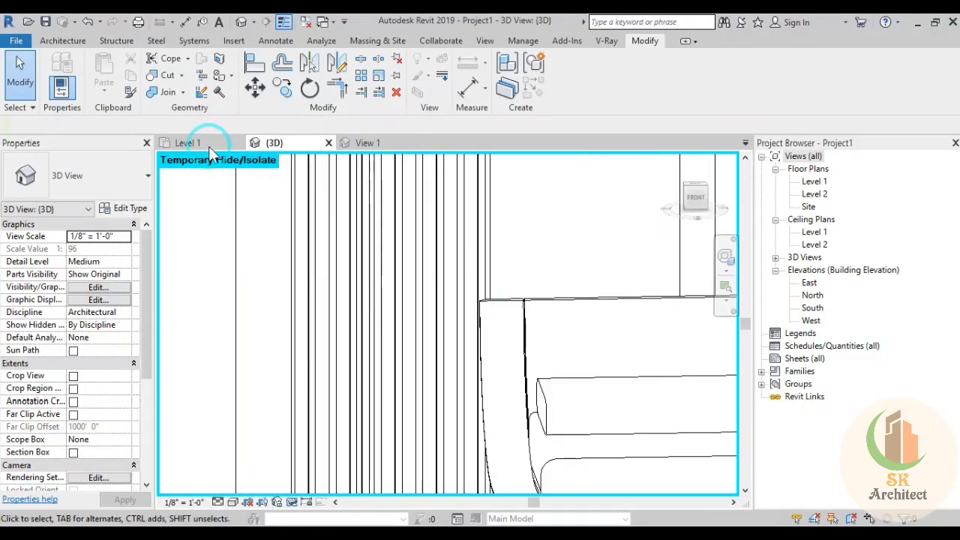
click(78, 39)
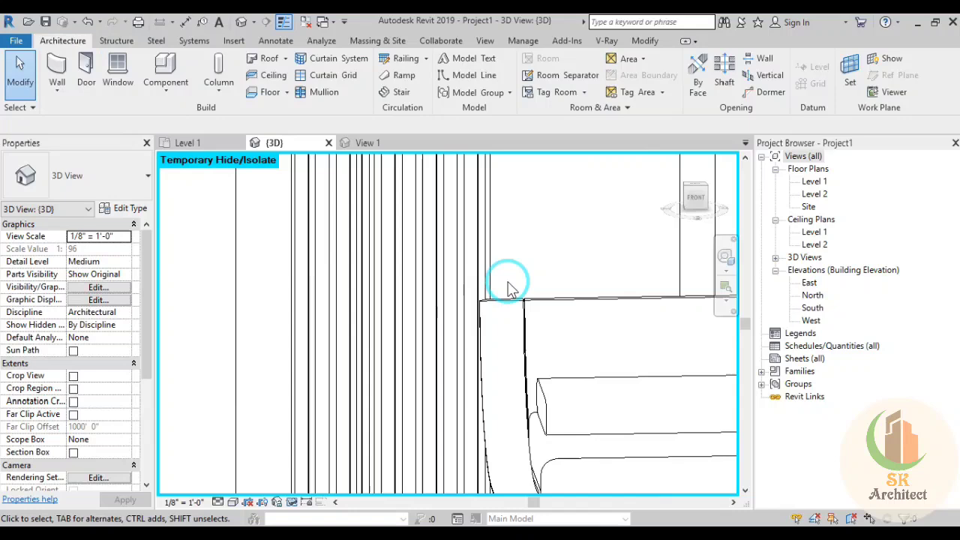
Edit the fluted panel's in-place family and set its panel face as the work plane
click(476, 252)
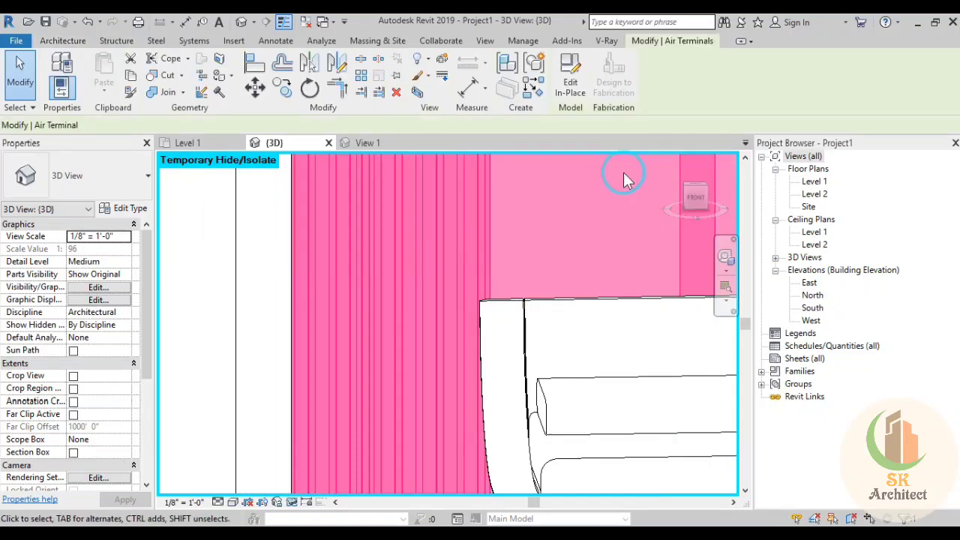
double_click(489, 307)
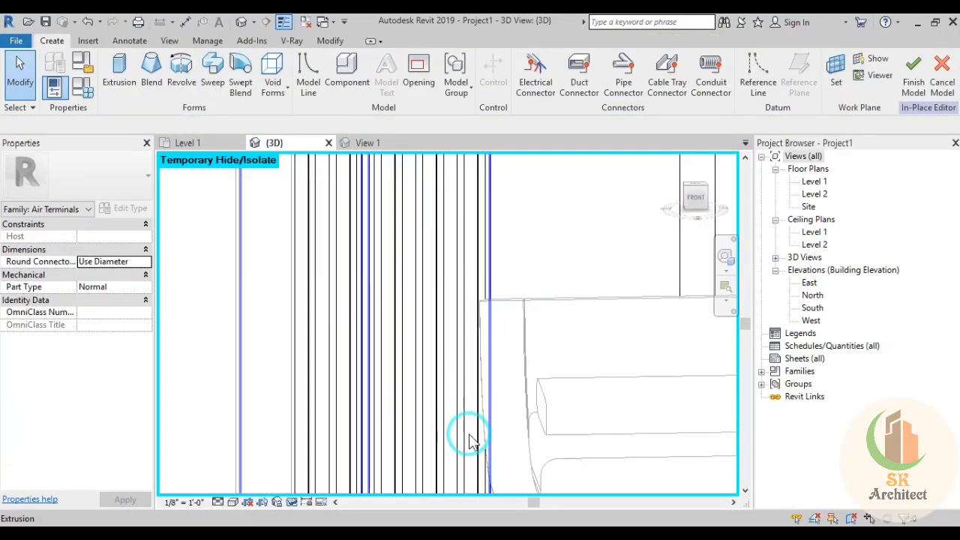
middle_drag(456, 434, 416, 334)
scroll(416, 334, down, 2)
middle_drag(478, 385, 460, 407)
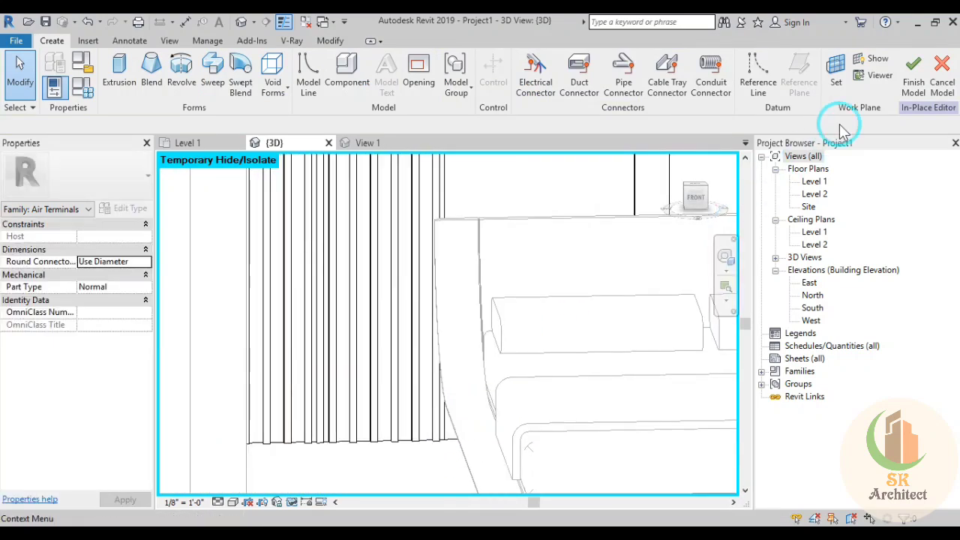
click(845, 83)
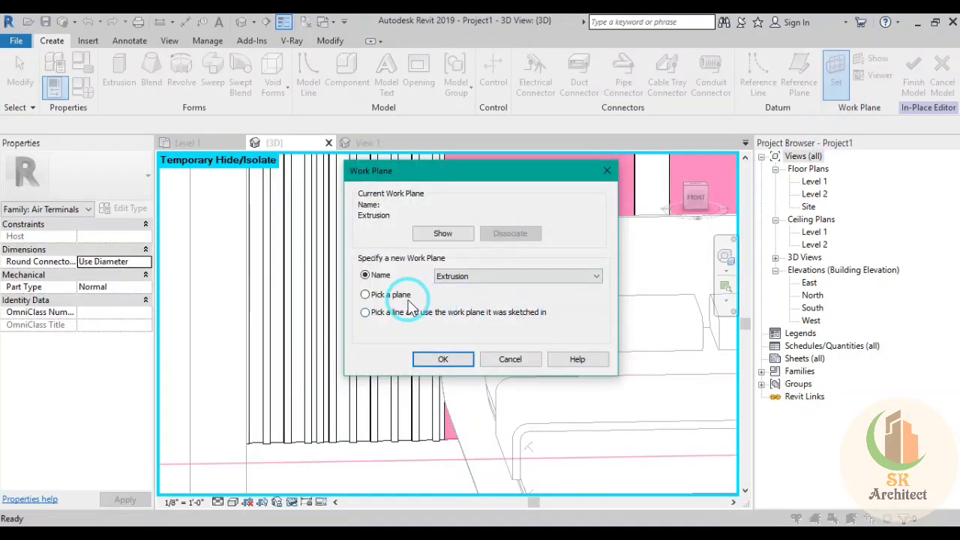
click(431, 362)
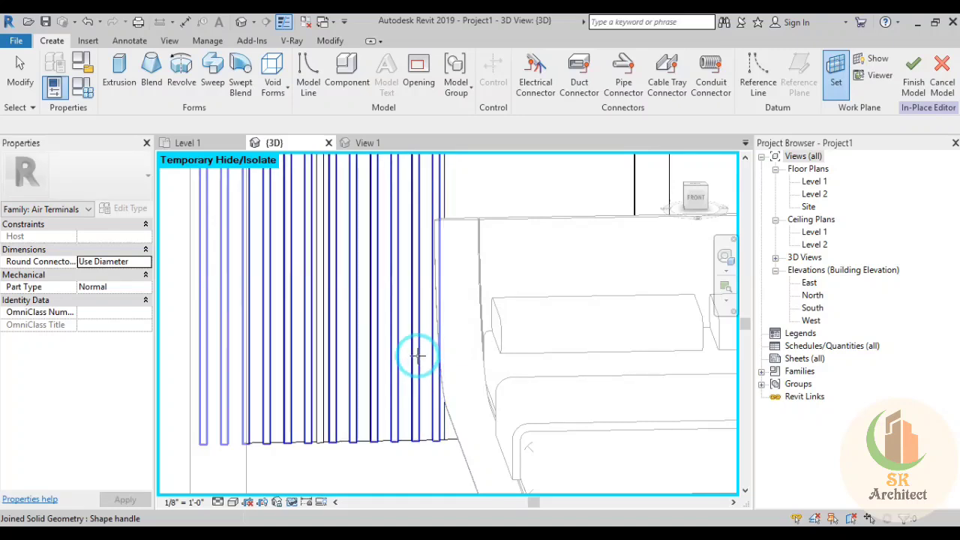
click(400, 243)
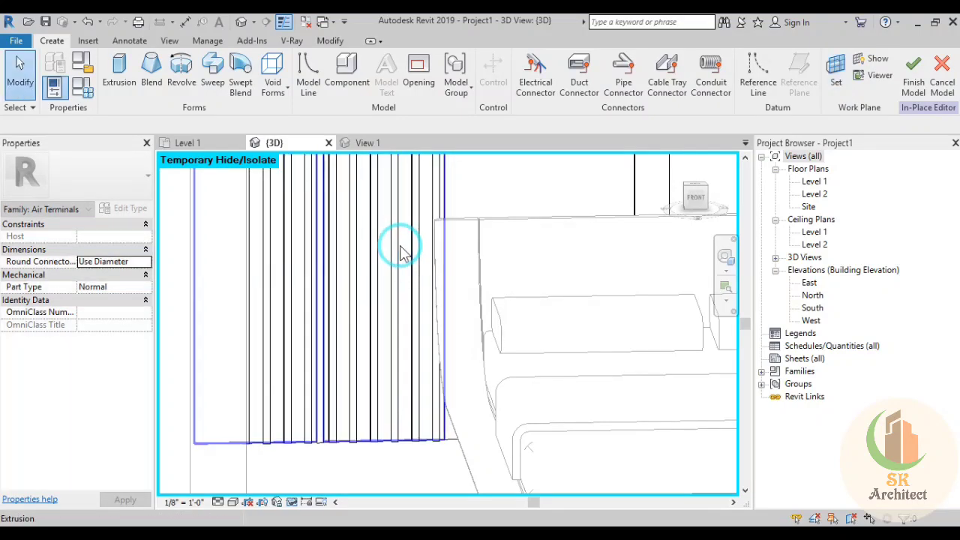
Sketch a 10" by 5" rectangular extrusion profile on the panel, correcting its height to 5"
click(119, 71)
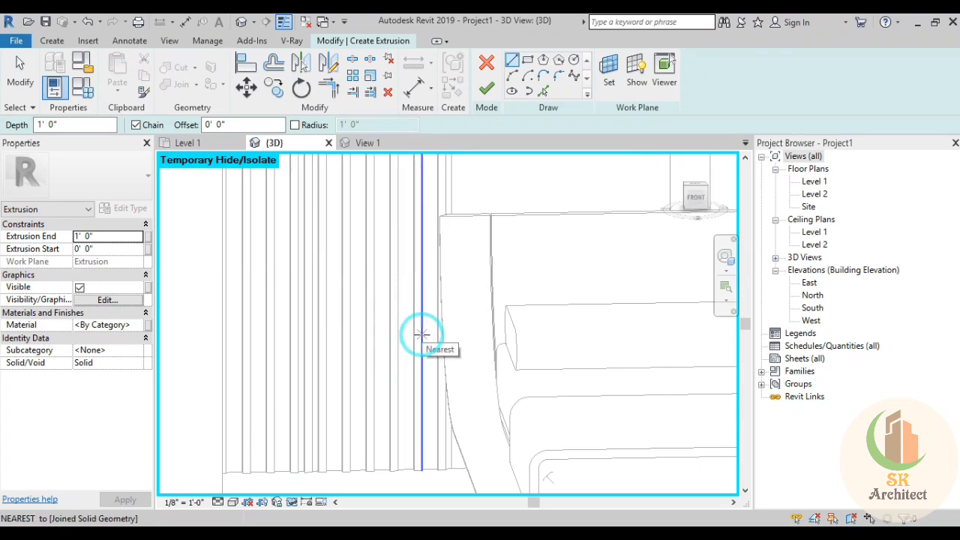
click(344, 331)
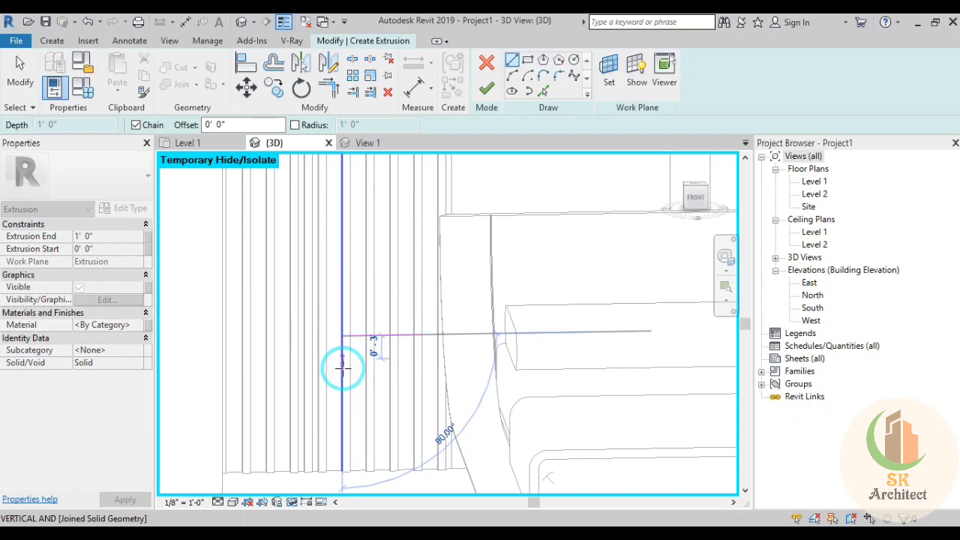
click(460, 372)
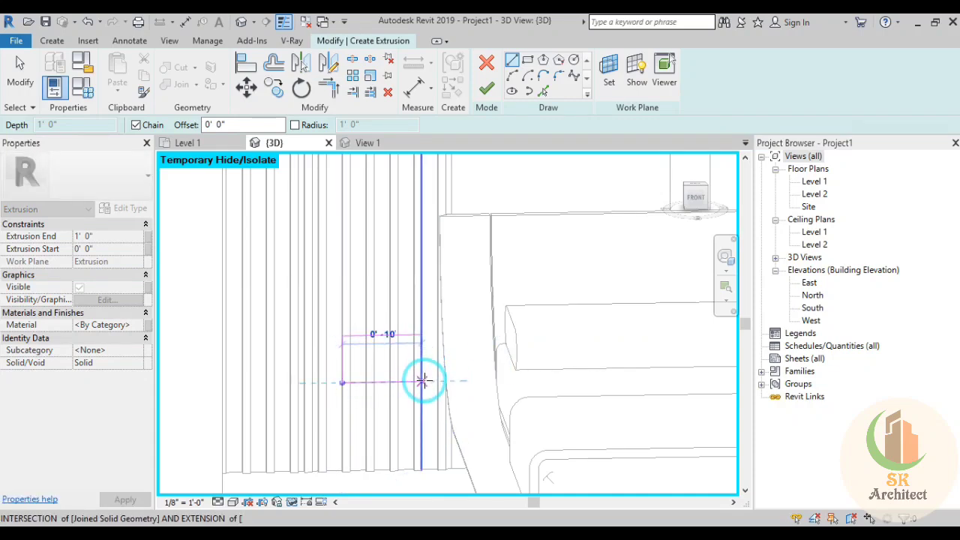
click(422, 336)
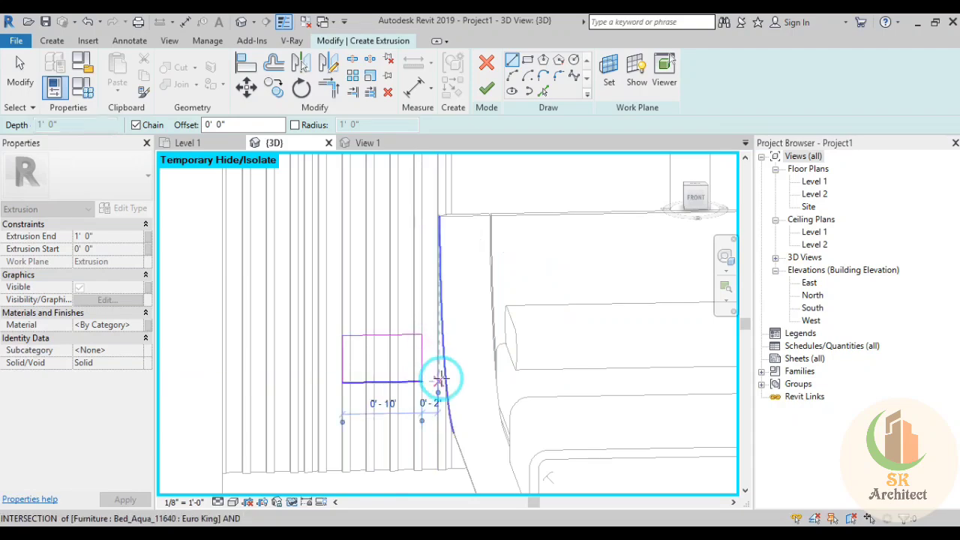
key(s)
key(z)
key(Escape)
click(382, 382)
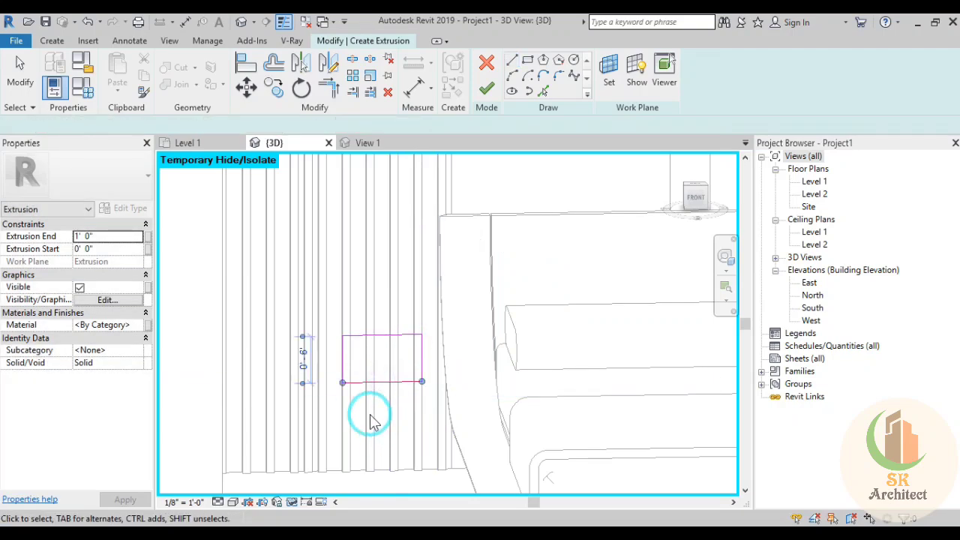
click(302, 363)
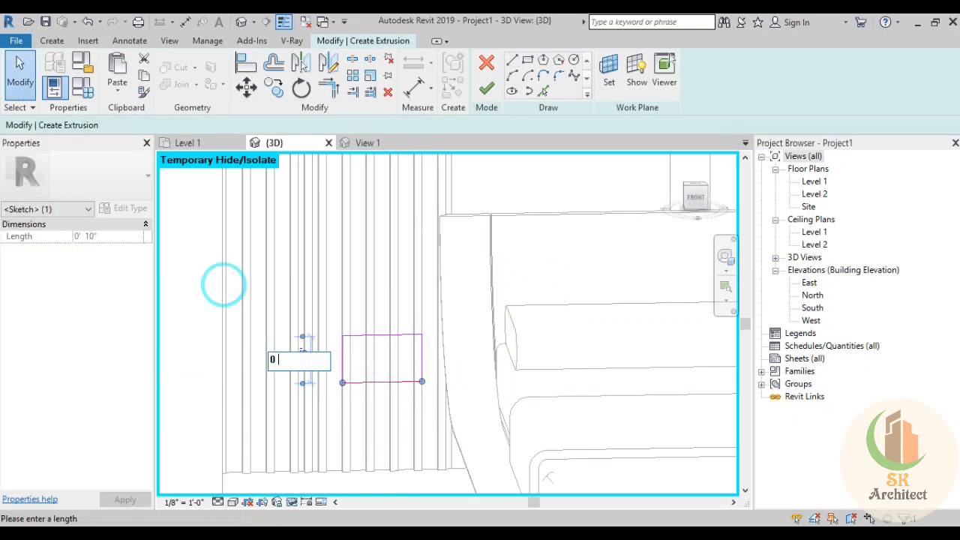
click(368, 310)
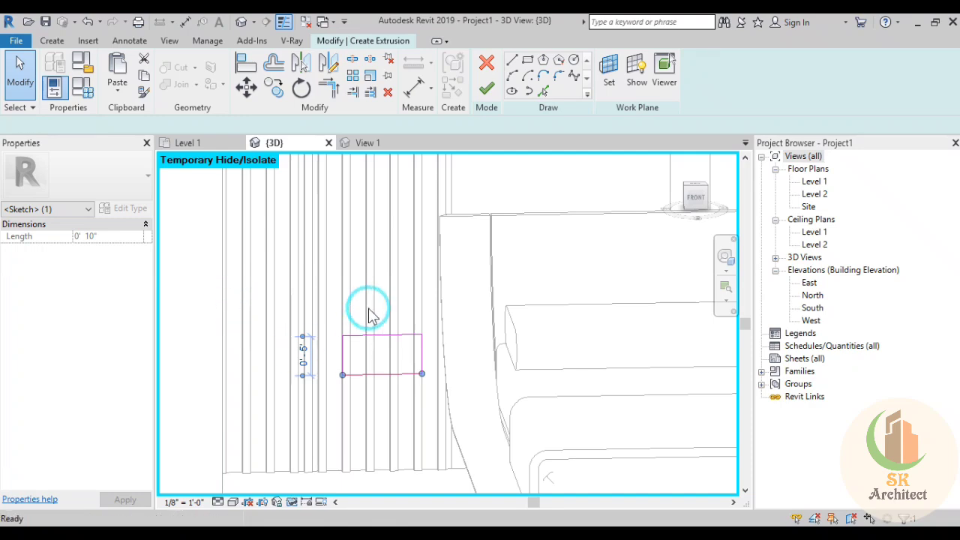
click(399, 341)
click(484, 105)
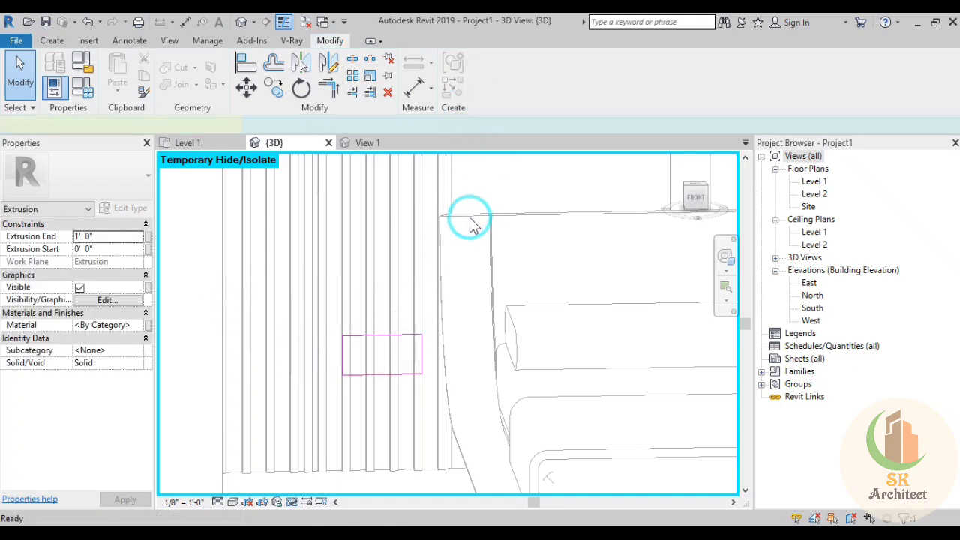
Set the box's Extrusion End to 0' 5" and view it from the front
mouse_move(439, 285)
shift+middle_down()
mouse_move(470, 369)
mouse_move(422, 420)
shift+middle_up()
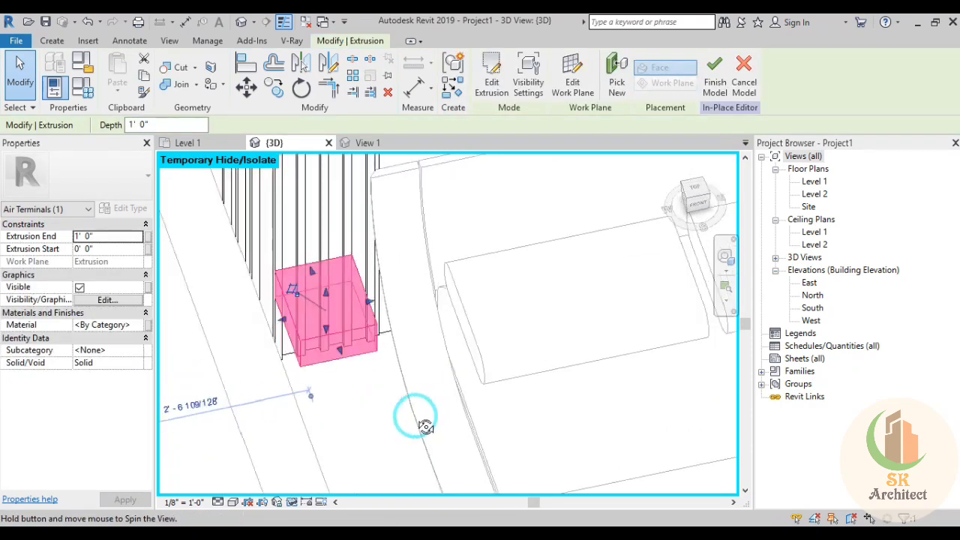
click(98, 237)
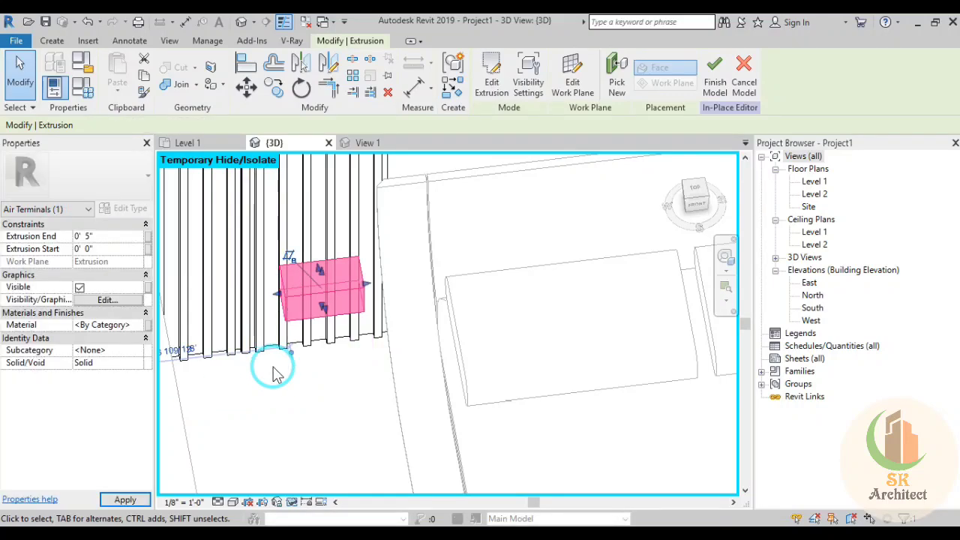
click(332, 401)
mouse_move(332, 401)
shift+middle_down()
mouse_move(364, 445)
mouse_move(370, 345)
mouse_move(349, 312)
shift+middle_up()
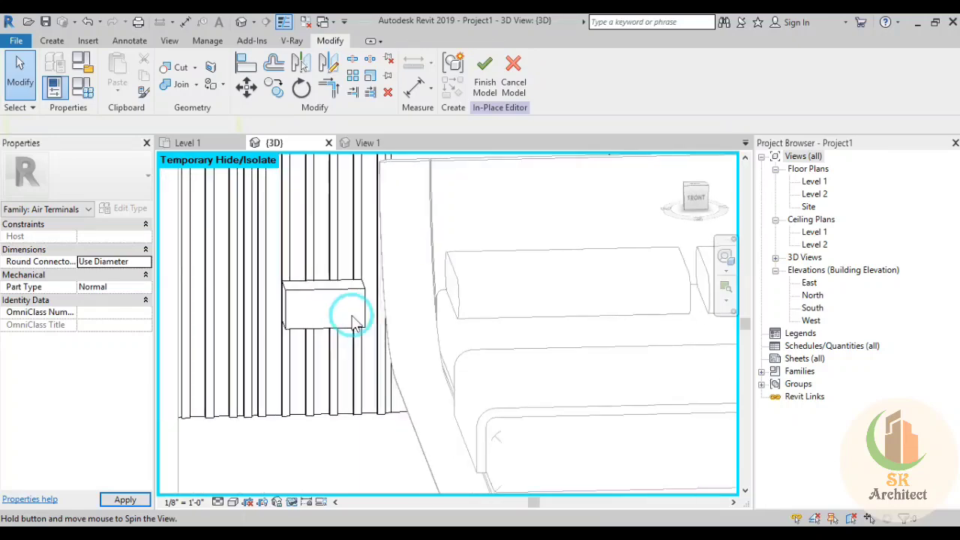
Pick the front face of the new wall box as the work plane
scroll(313, 317, up, 2)
scroll(313, 317, up, 2)
click(52, 44)
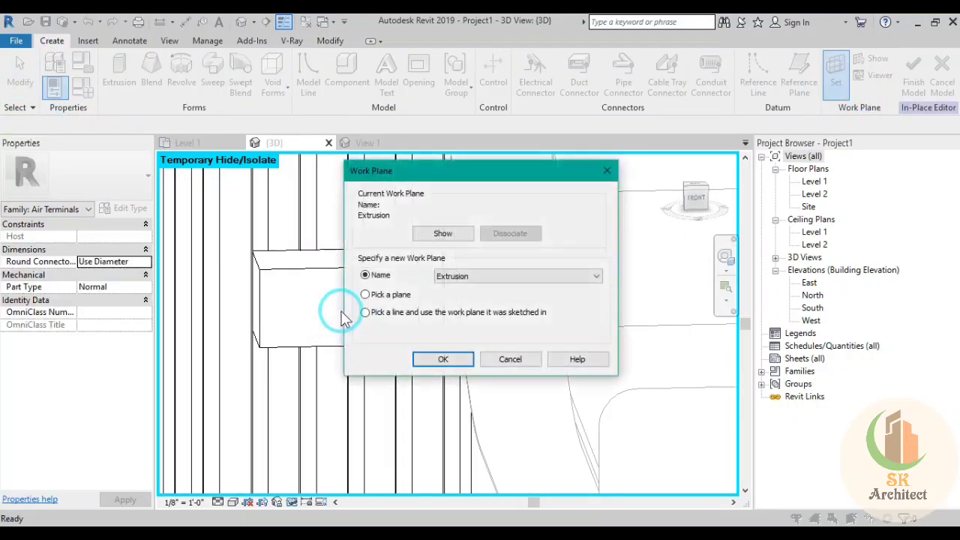
click(445, 361)
click(328, 278)
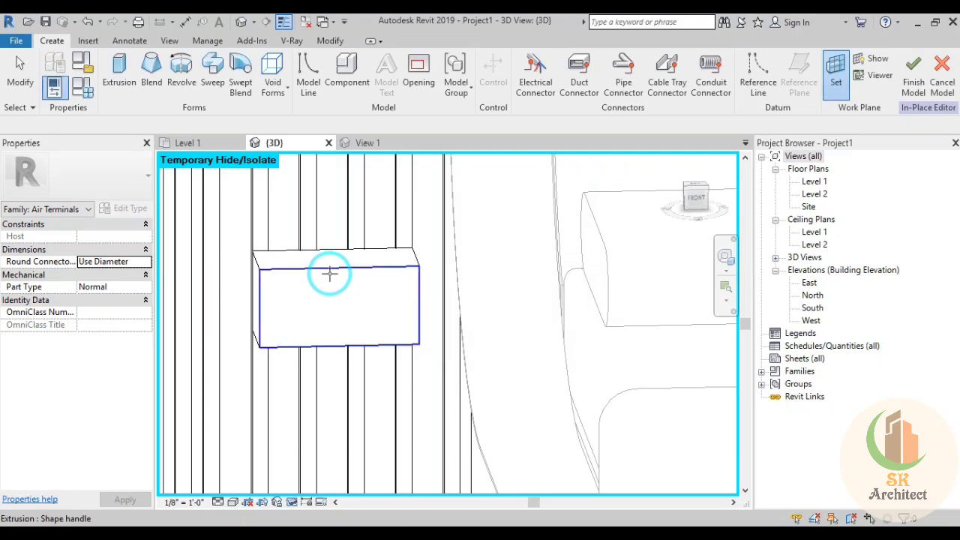
Sketch a rectangular void extrusion covering the box's front face
click(270, 91)
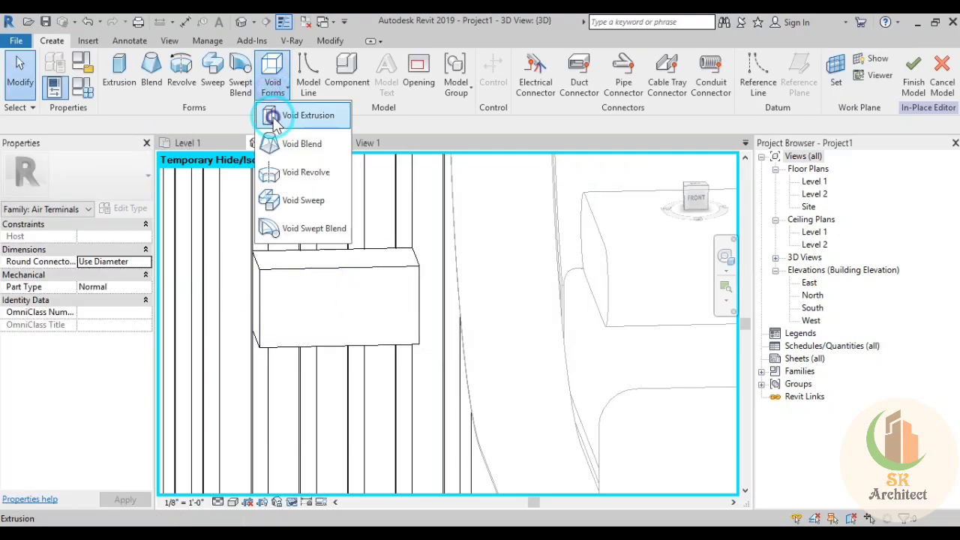
click(294, 188)
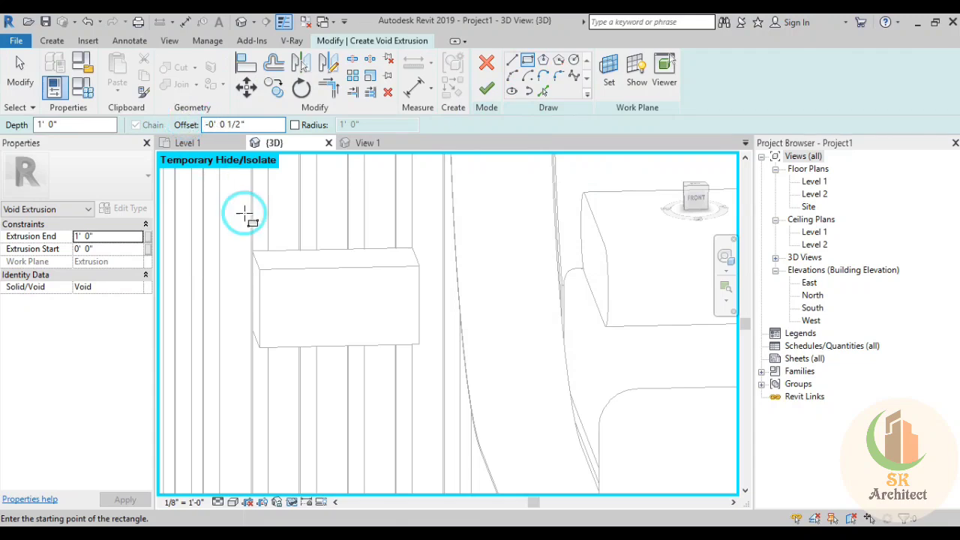
click(259, 268)
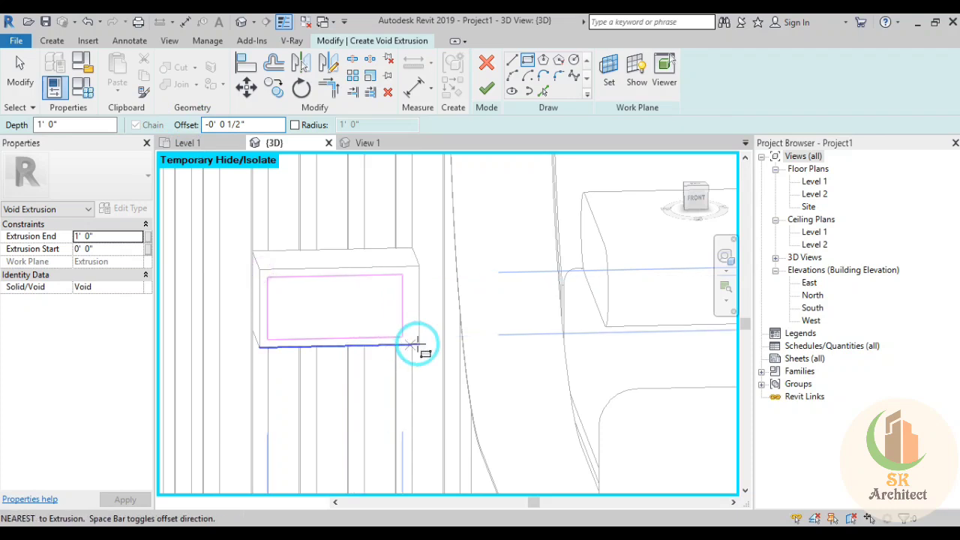
click(413, 342)
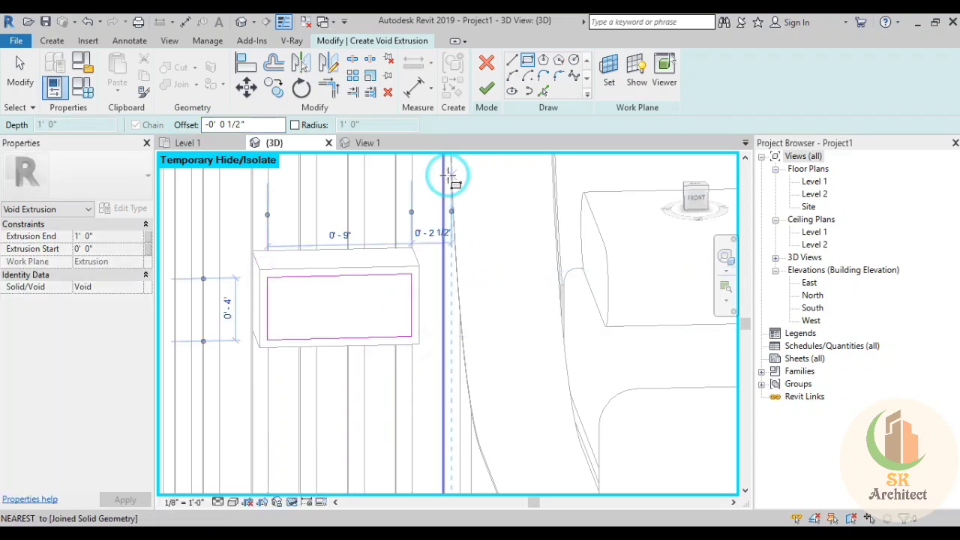
click(483, 91)
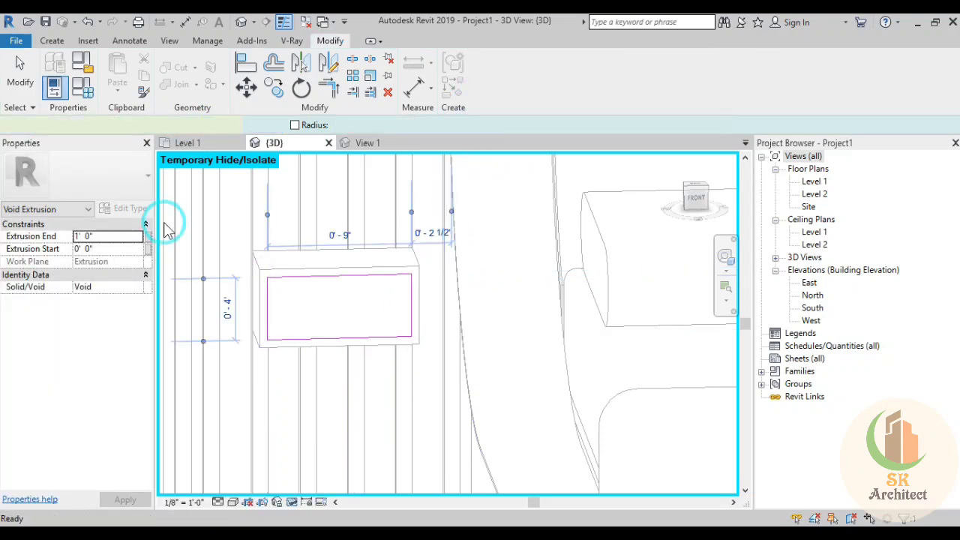
Set the void's Extrusion End to 4" and orbit to inspect the hollowed box
click(106, 240)
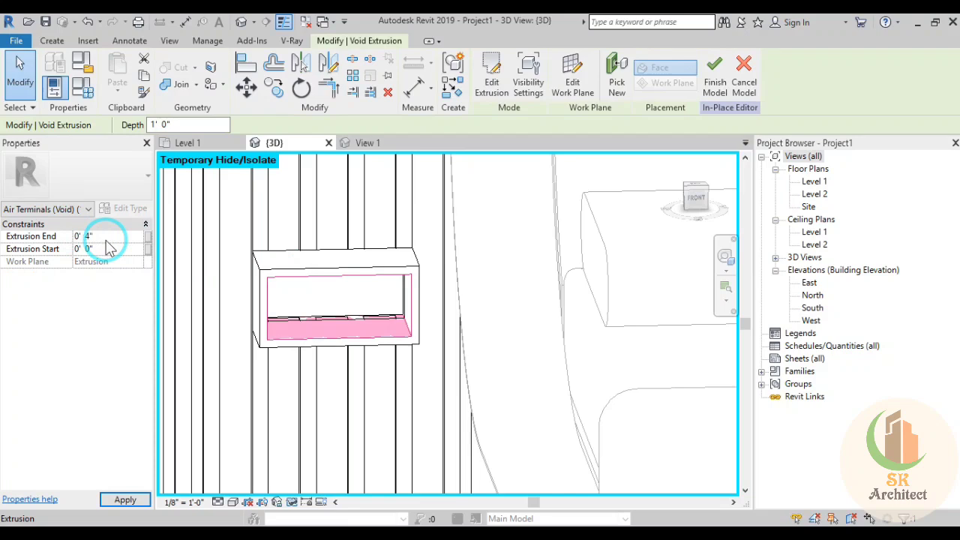
click(421, 420)
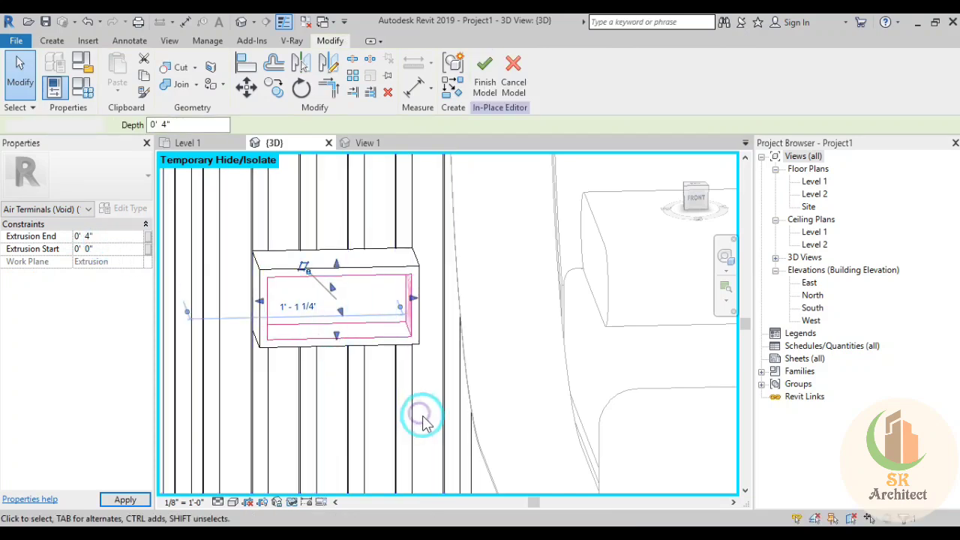
shift+middle_drag(503, 464, 493, 429)
mouse_move(263, 251)
shift+middle_down()
mouse_move(324, 418)
mouse_move(325, 408)
shift+middle_up()
click(51, 41)
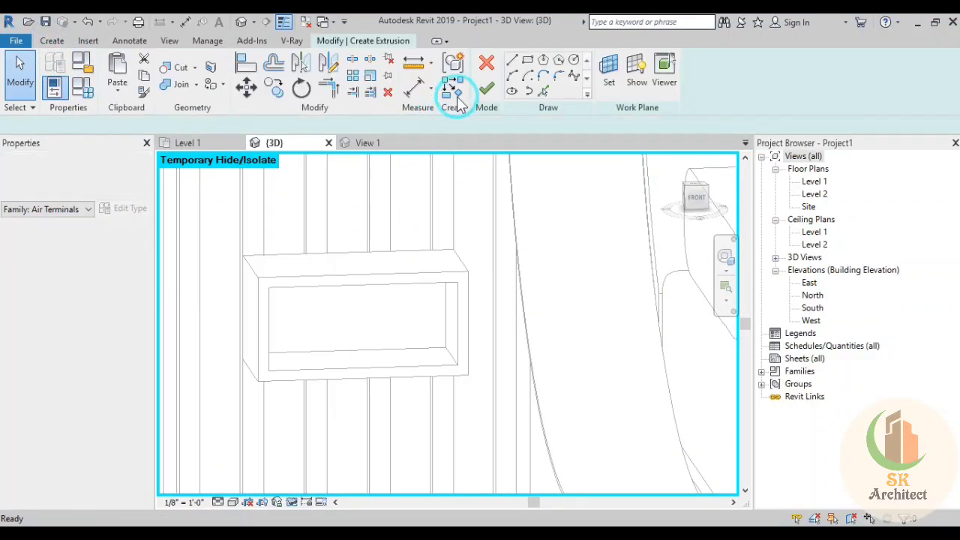
Extrude a rectangle inside the box opening with Extrusion Start -1/2"
click(525, 57)
click(270, 289)
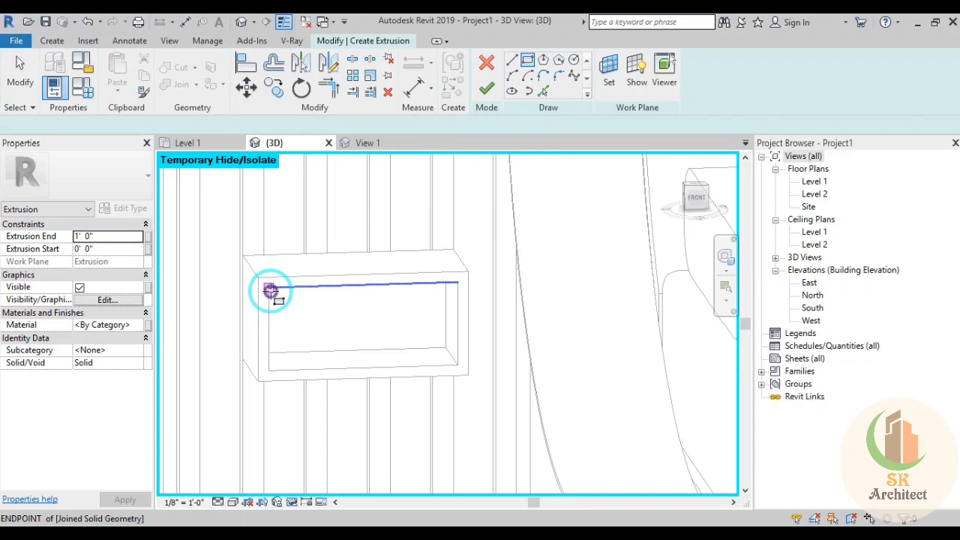
click(270, 288)
click(457, 368)
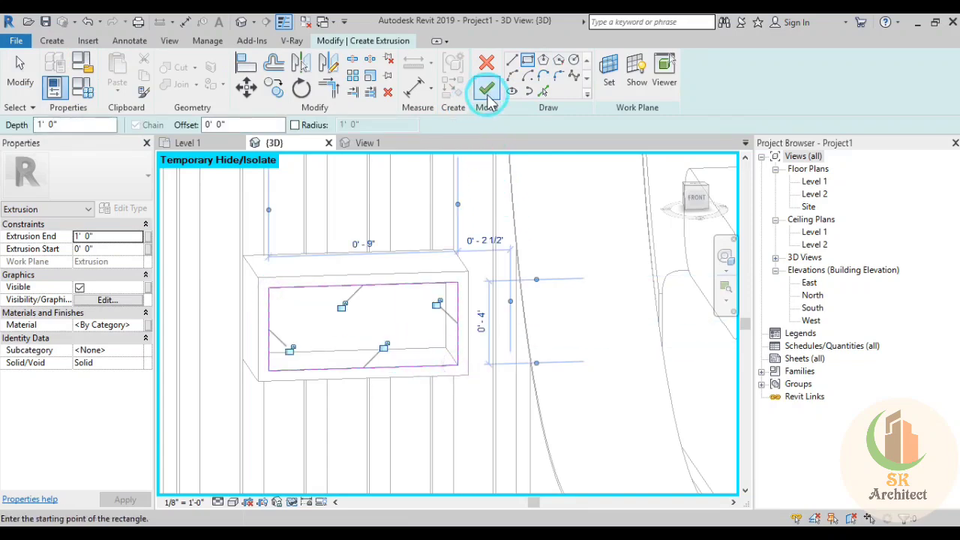
click(488, 90)
click(127, 238)
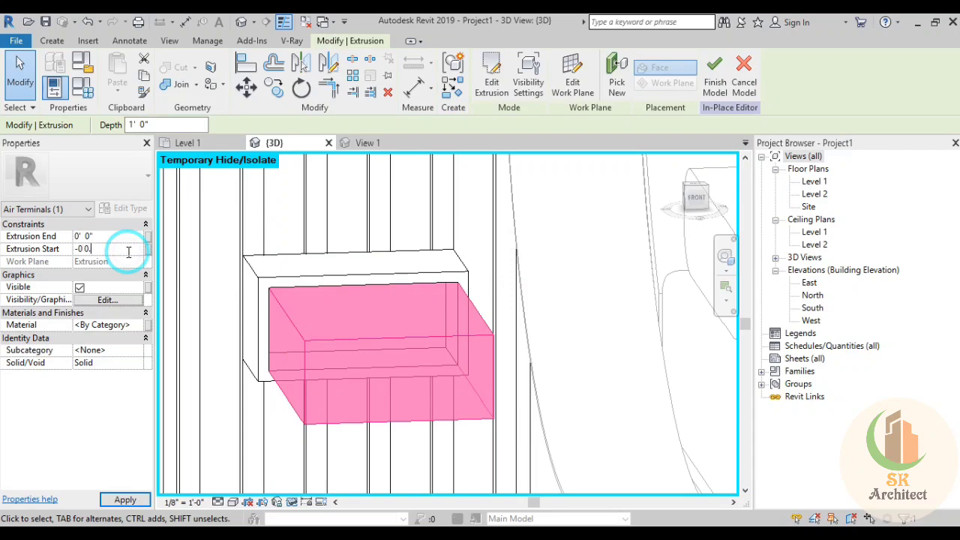
click(315, 293)
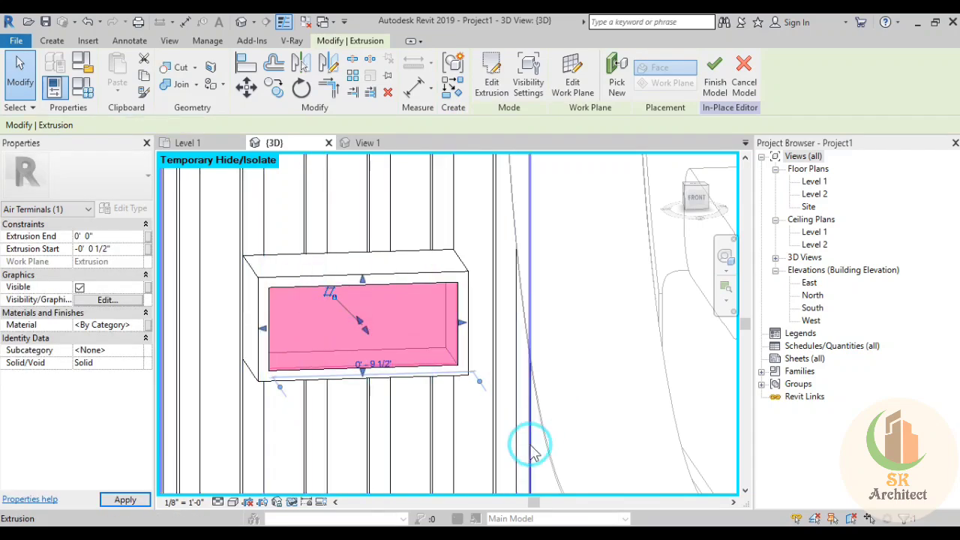
Finish the in-place air terminal family, then reopen it for in-place editing
click(571, 365)
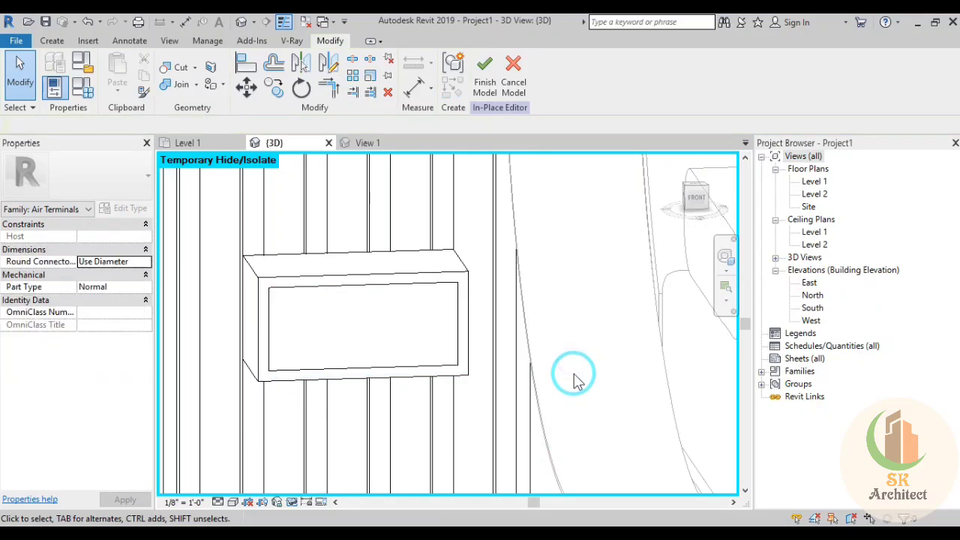
mouse_move(571, 365)
shift+middle_down()
mouse_move(562, 380)
mouse_move(520, 166)
shift+middle_up()
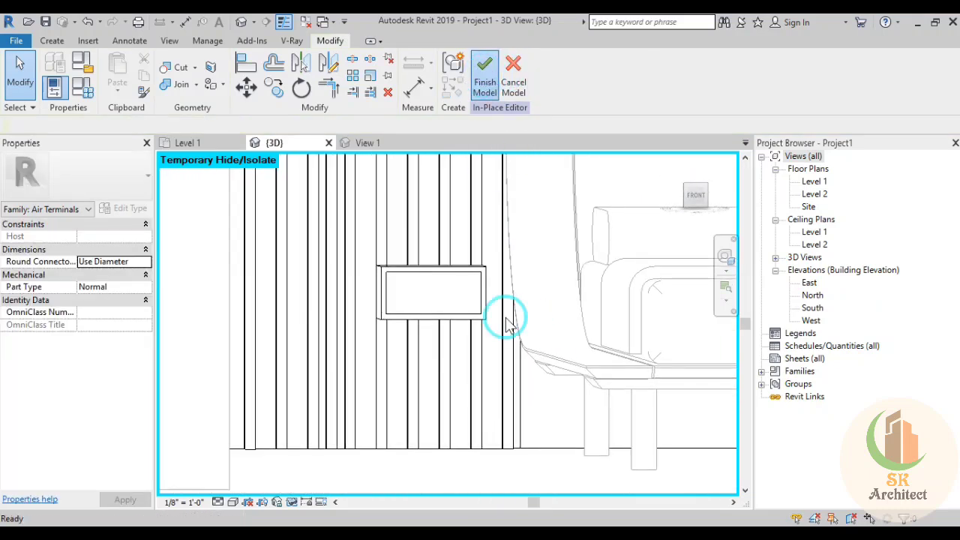
click(484, 295)
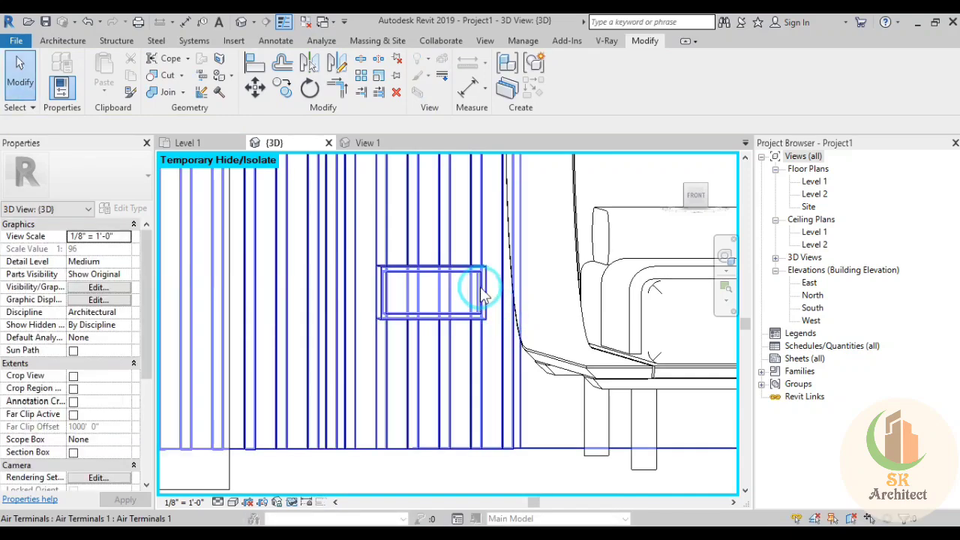
click(507, 187)
click(570, 98)
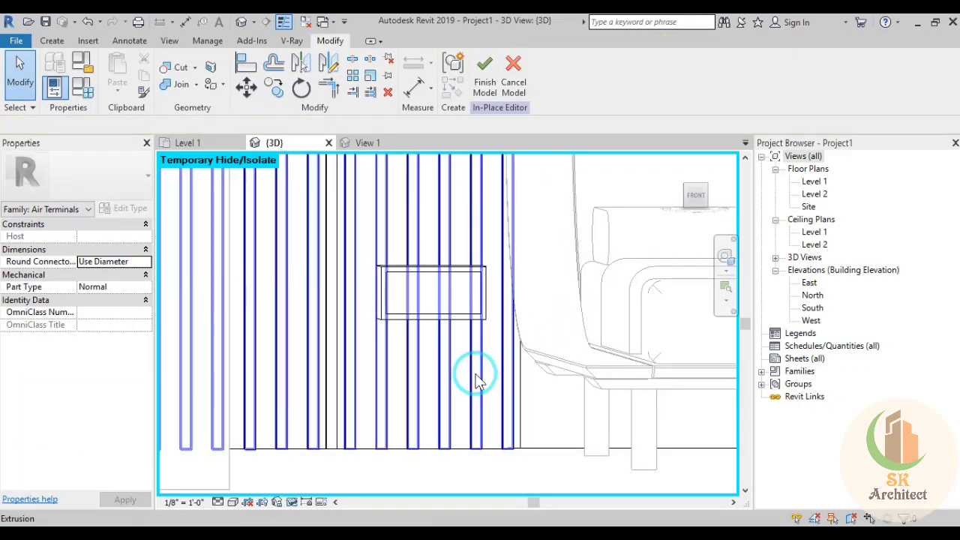
On the wall face, sketch a thin rectangular shelf outline just below the box
click(52, 41)
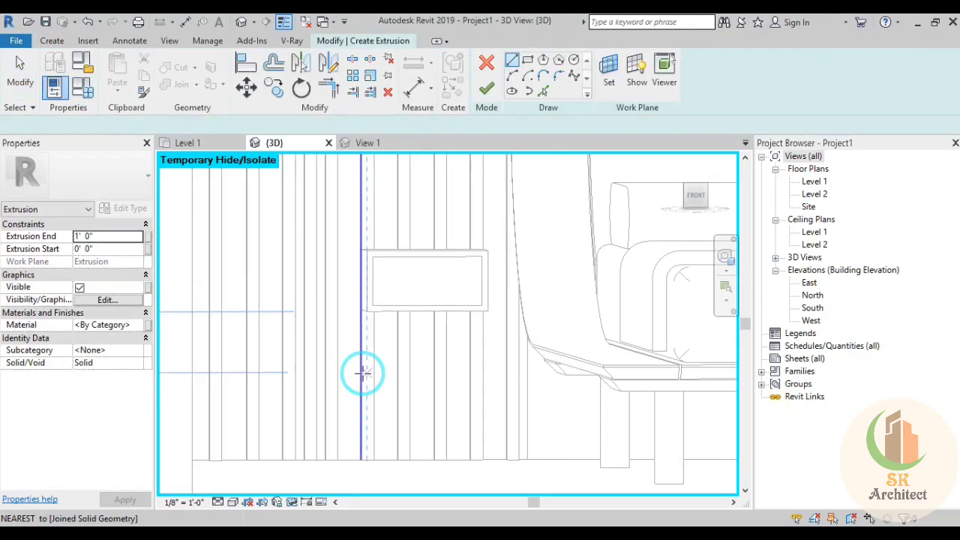
click(613, 88)
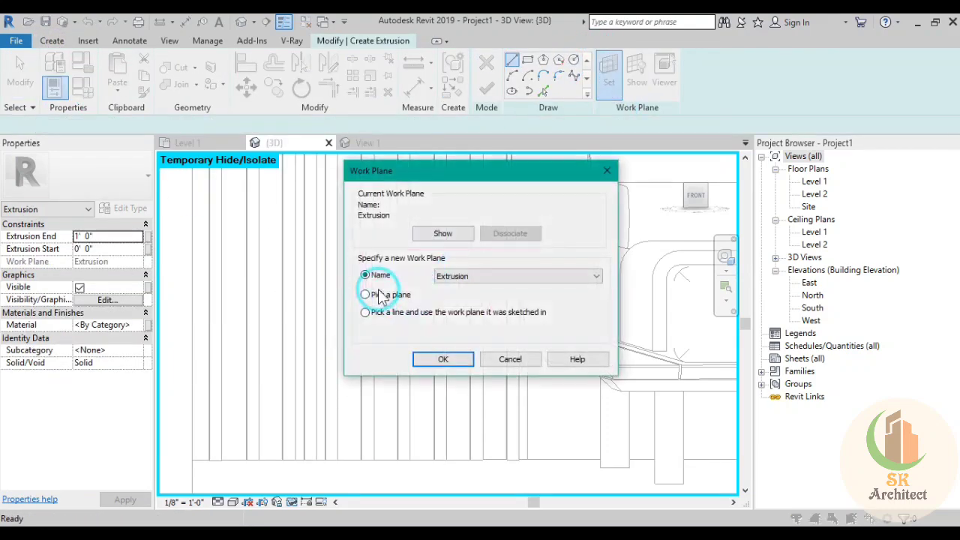
click(366, 377)
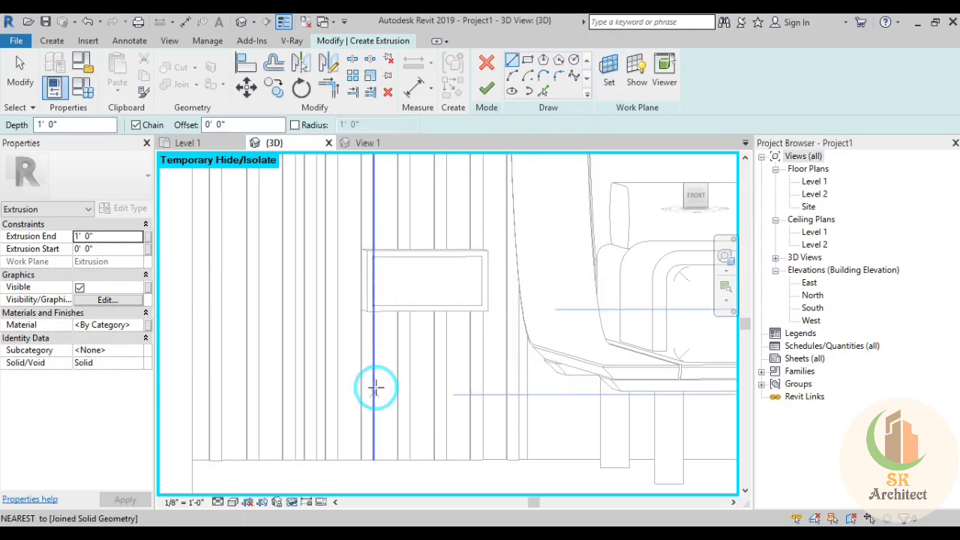
click(361, 392)
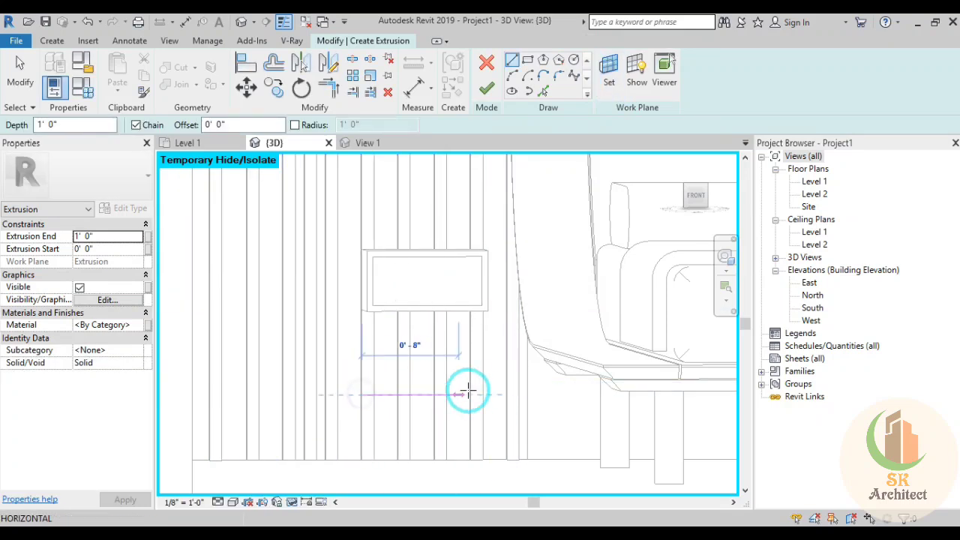
click(483, 392)
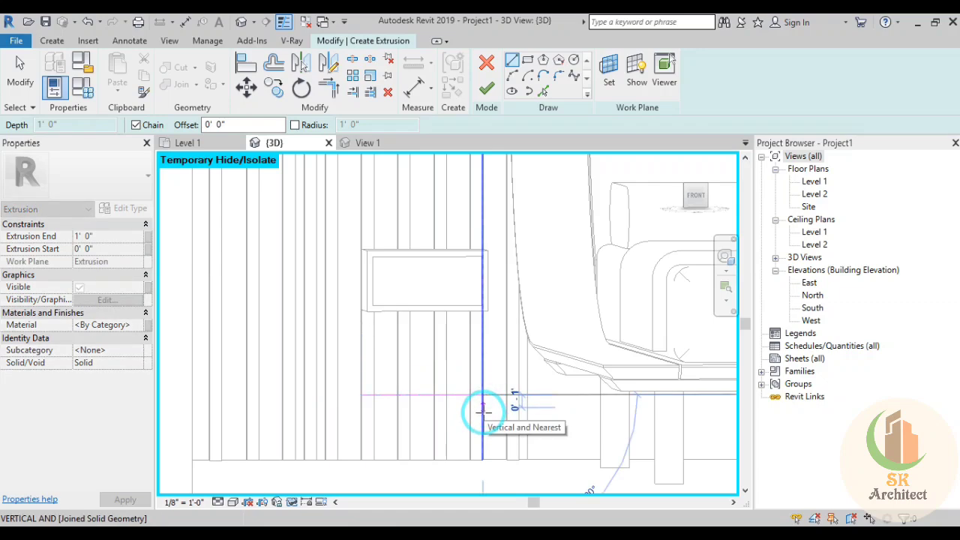
text(0 0.5)
key(Return)
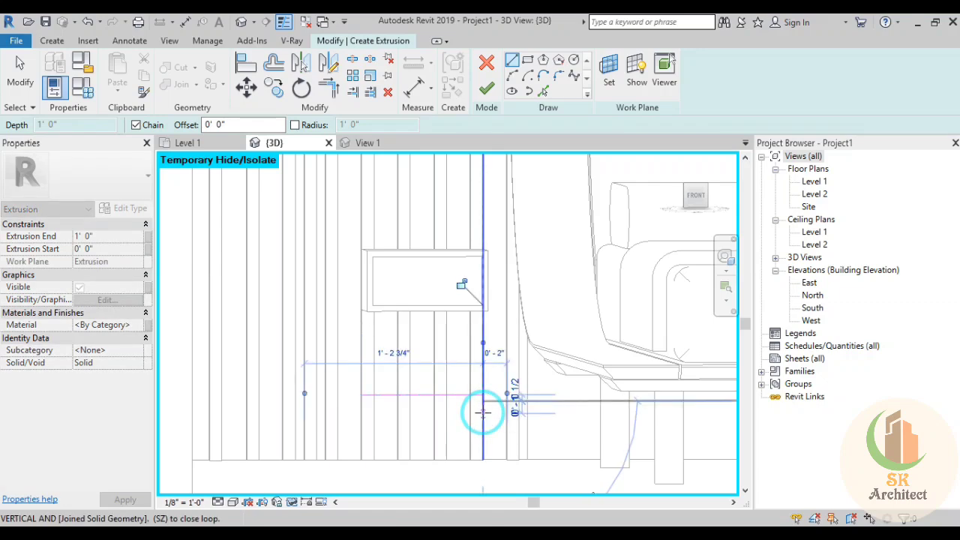
click(362, 401)
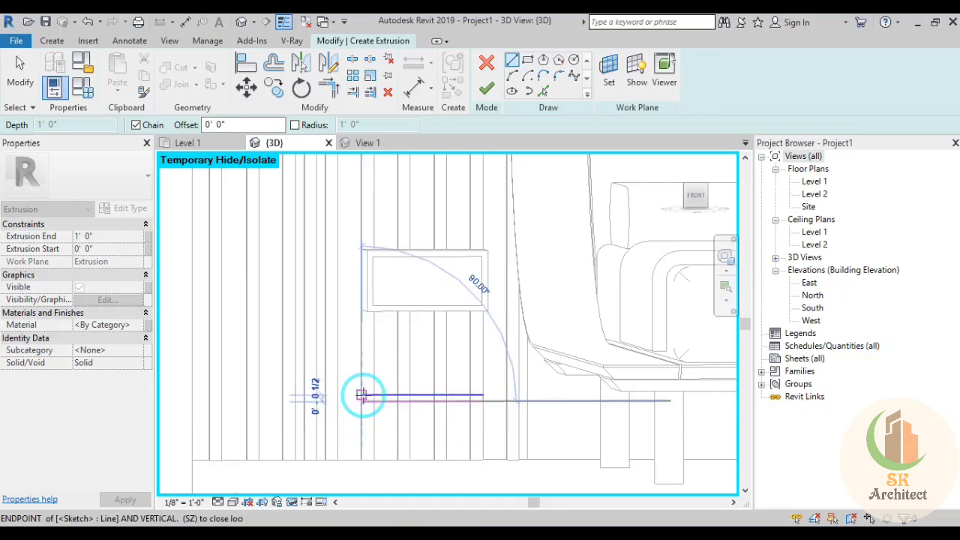
click(362, 396)
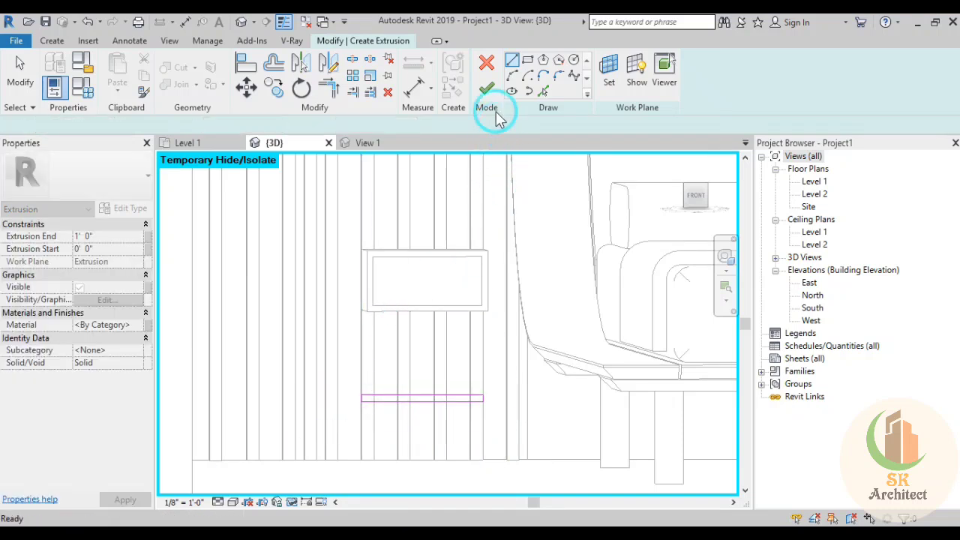
Extrude the shelf 5" out from the wall and nudge it slightly lower
click(486, 88)
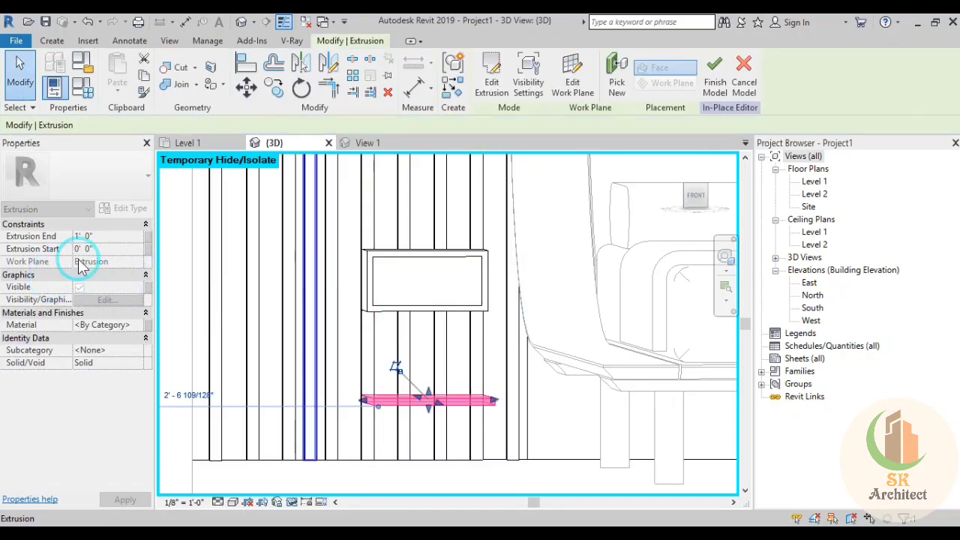
click(120, 236)
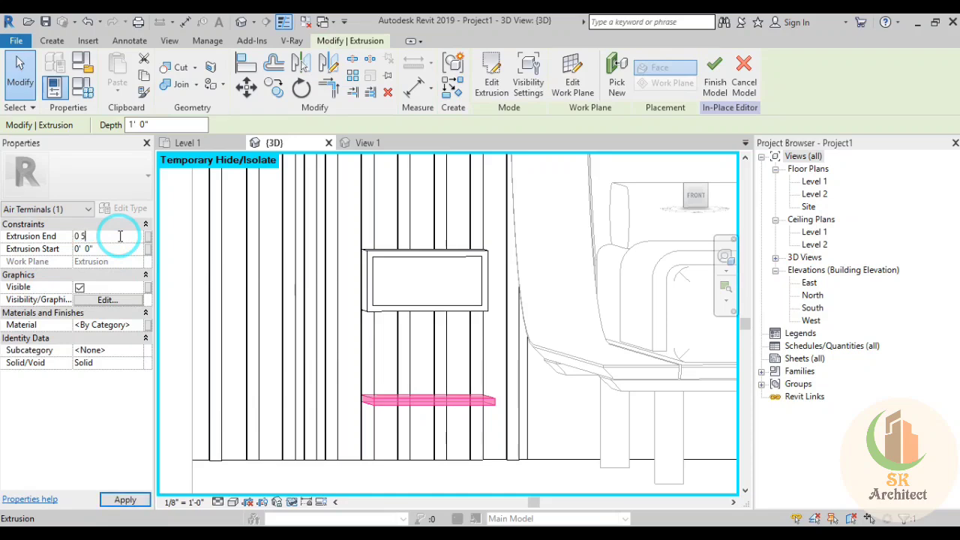
mouse_move(300, 342)
shift+middle_down()
mouse_move(360, 435)
mouse_move(292, 437)
shift+middle_up()
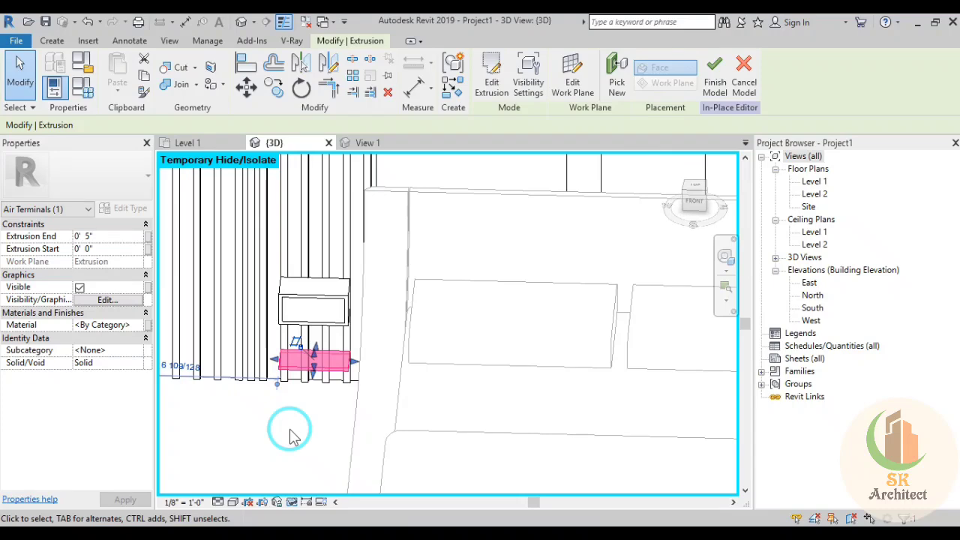
key(Return)
shift+middle_drag(292, 437, 326, 369)
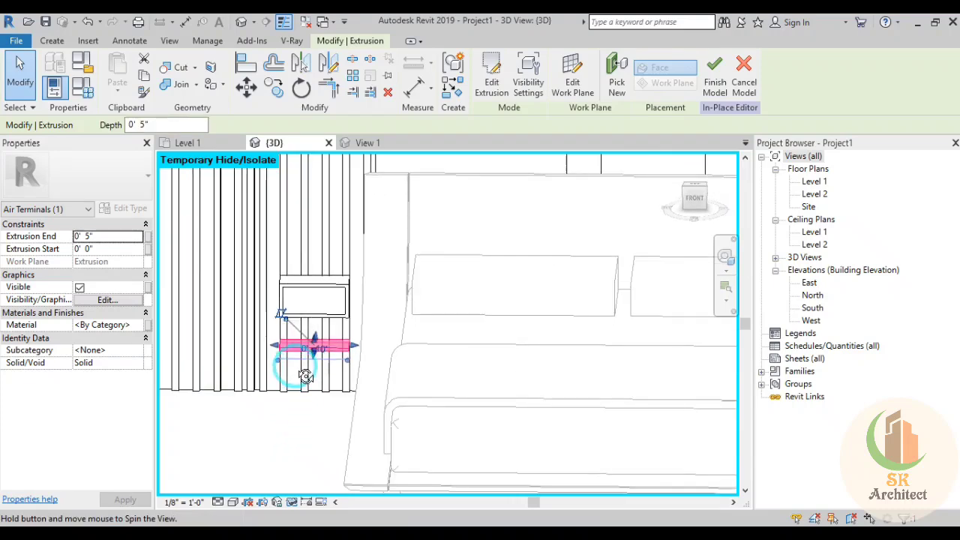
drag(315, 354, 318, 363)
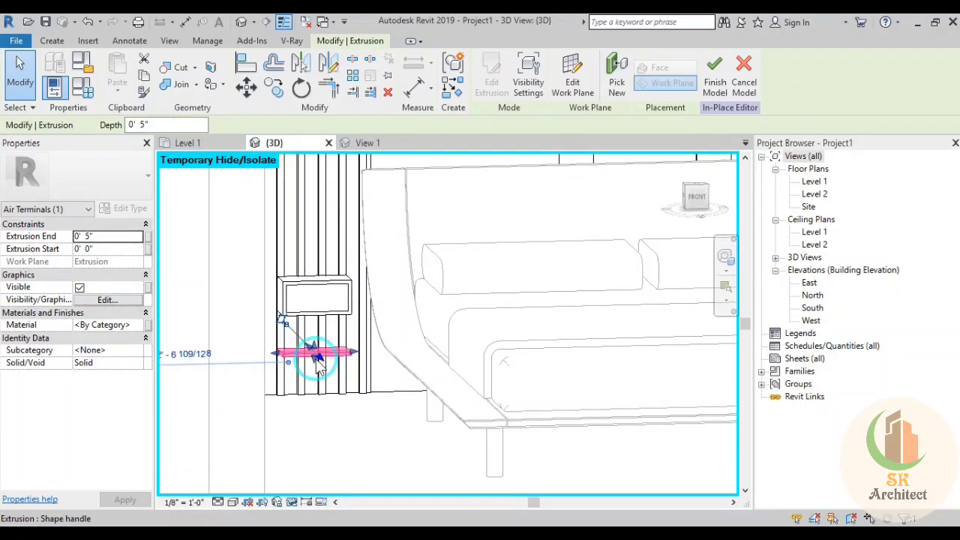
click(333, 435)
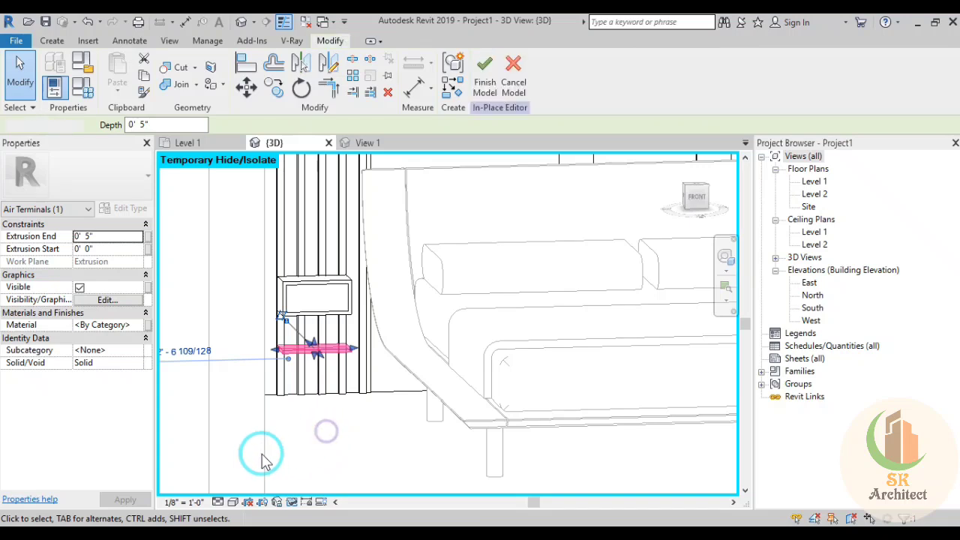
mouse_move(257, 455)
shift+middle_down()
mouse_move(247, 464)
mouse_move(248, 503)
mouse_move(423, 390)
mouse_move(393, 410)
shift+middle_up()
Switch to the Realistic visual style and zoom in on the shelf and box
scroll(384, 409, up, 1)
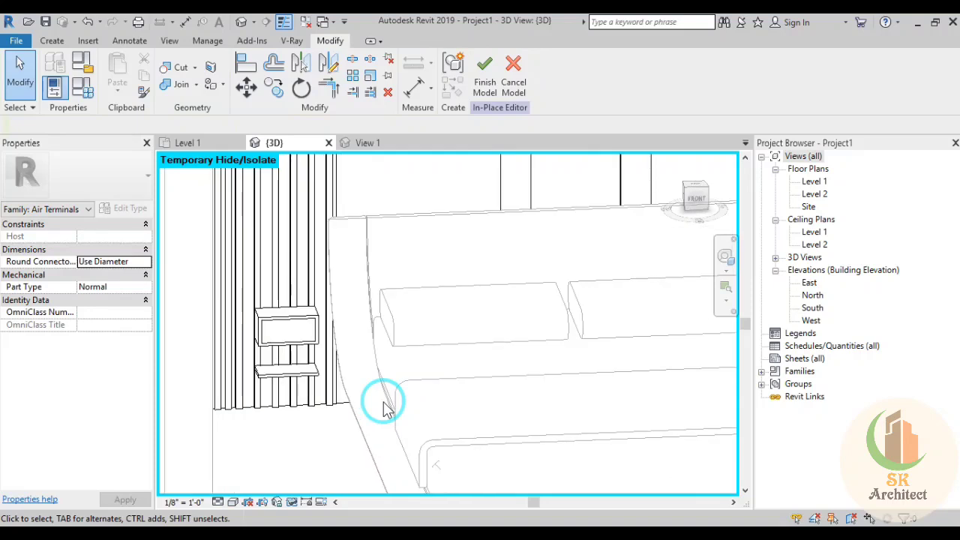
click(235, 495)
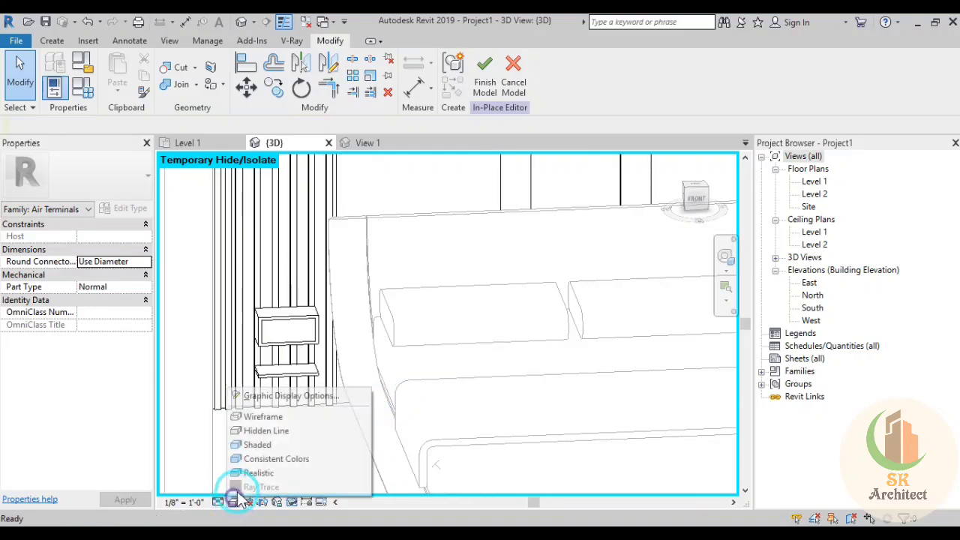
click(247, 471)
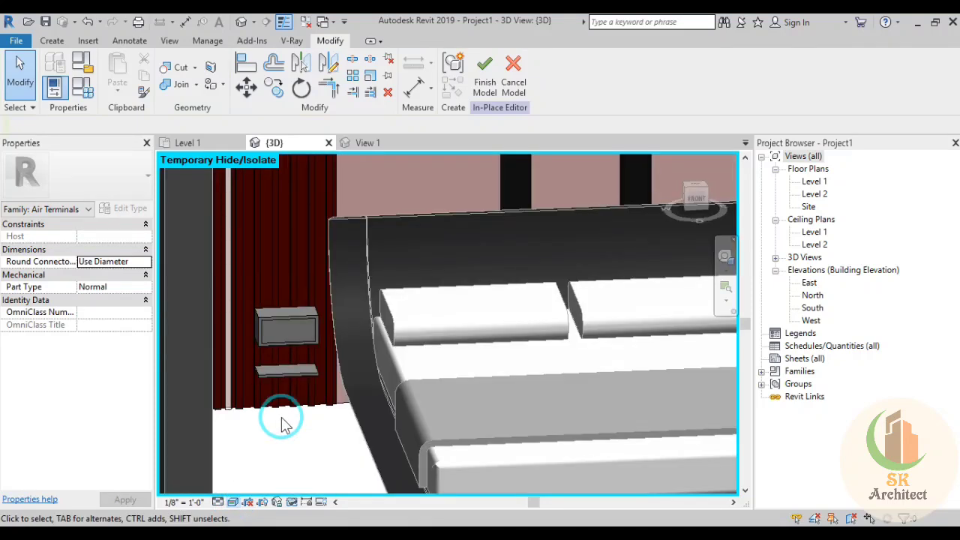
middle_drag(282, 424, 294, 437)
scroll(293, 437, up, 3)
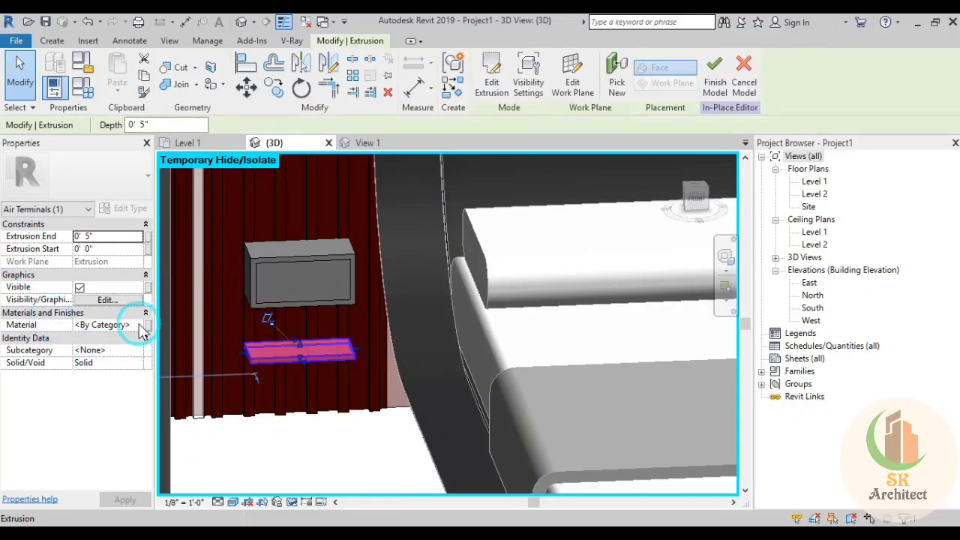
Assign the dark red P 1 material to the wall shelf
click(139, 326)
text(p 1)
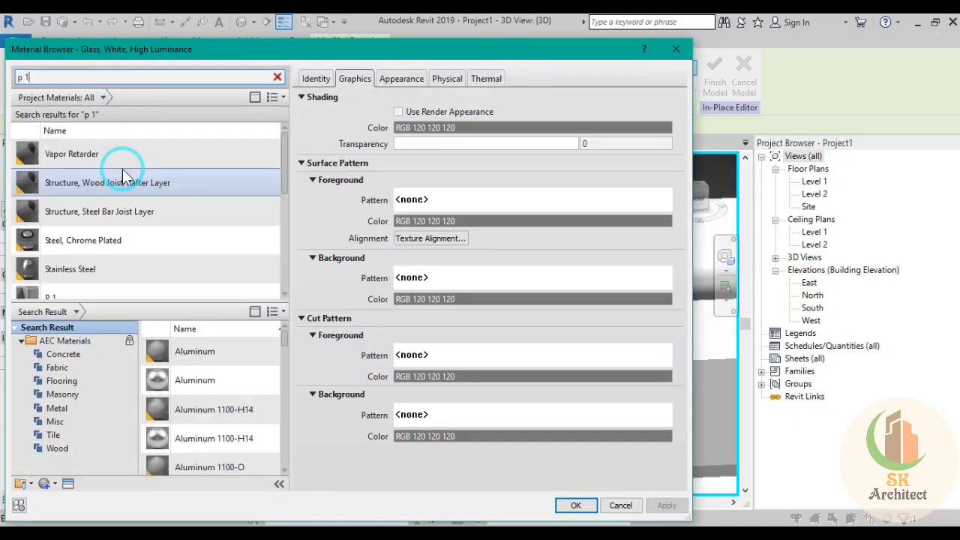
scroll(109, 278, down, 5)
click(63, 144)
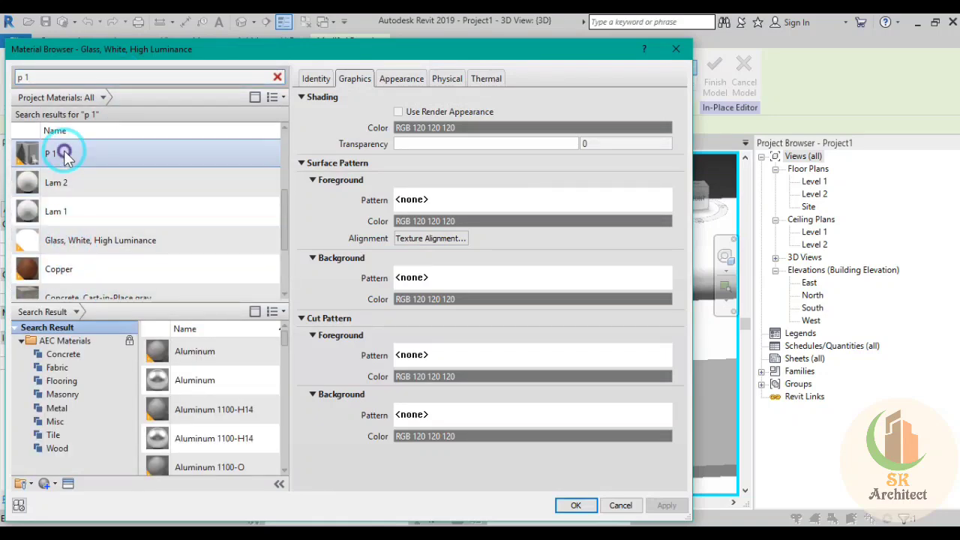
click(574, 505)
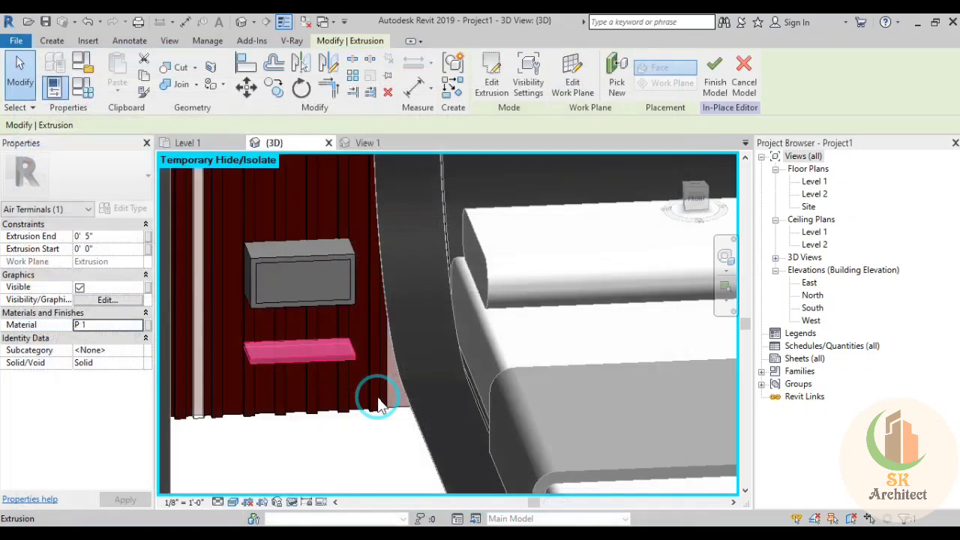
click(370, 451)
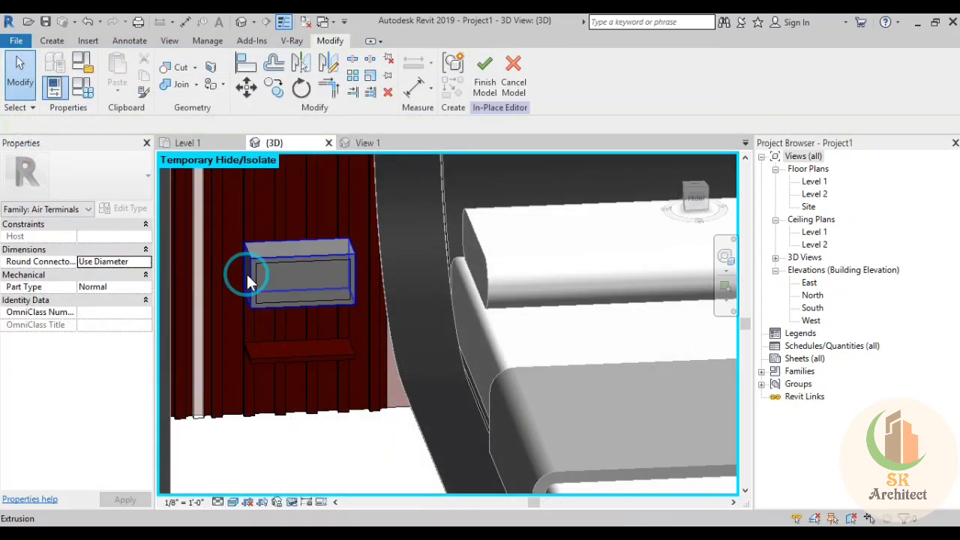
Assign P 1 to the wall box's outer frame as well
click(248, 272)
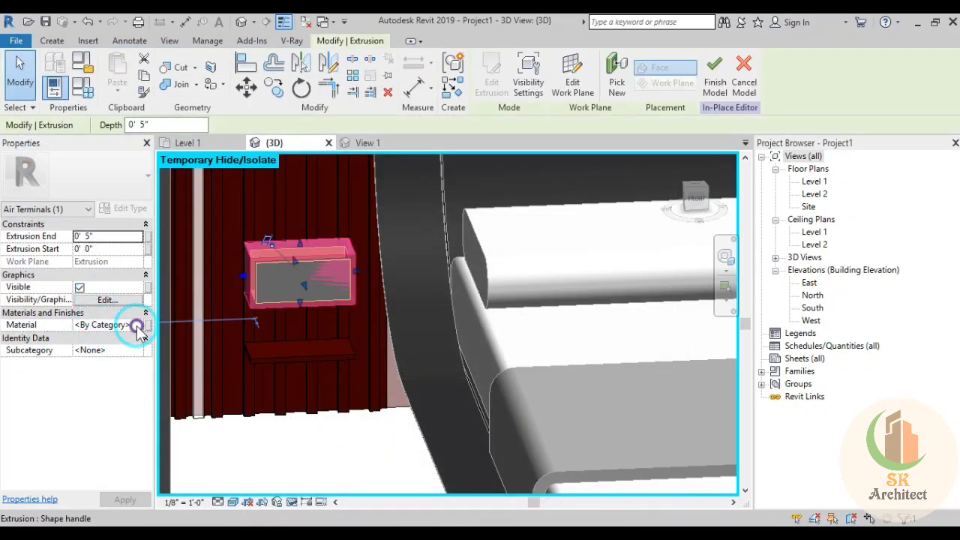
click(138, 325)
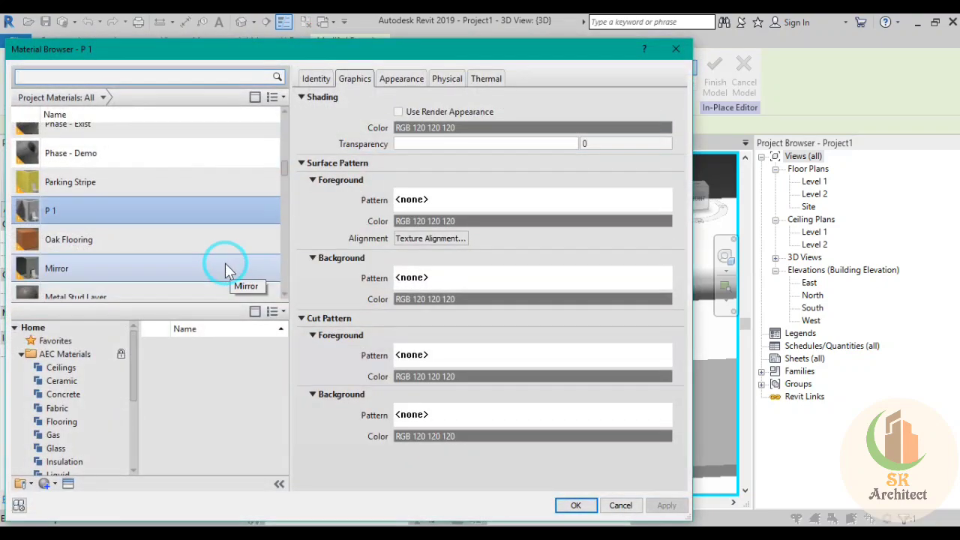
scroll(86, 205, down, 1)
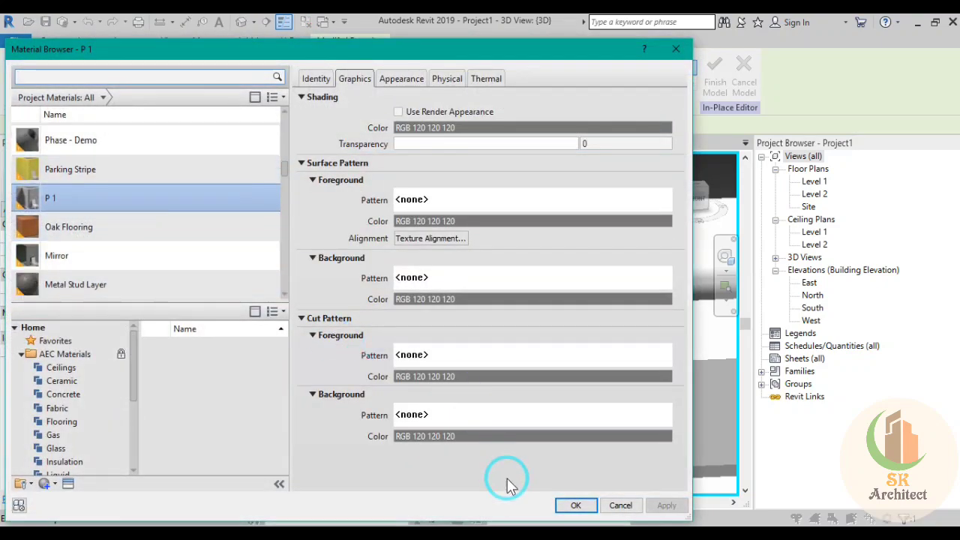
click(576, 505)
Give the box's inner panel the Lam 2 laminate material
click(389, 459)
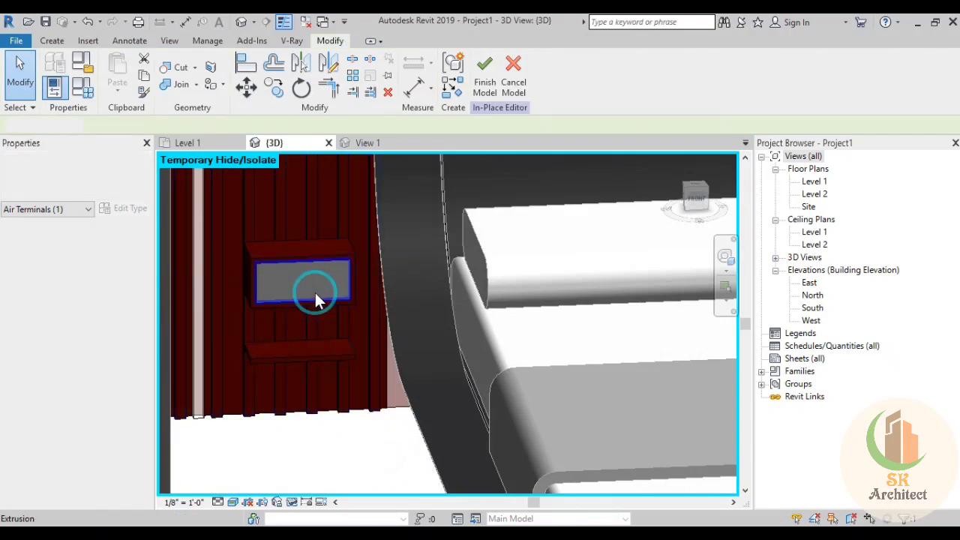
click(295, 315)
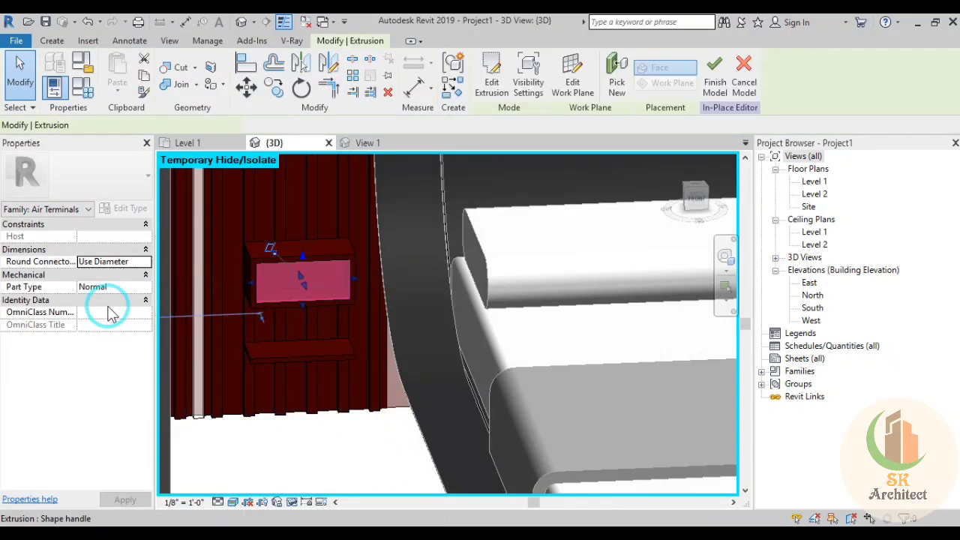
click(137, 326)
text(lam)
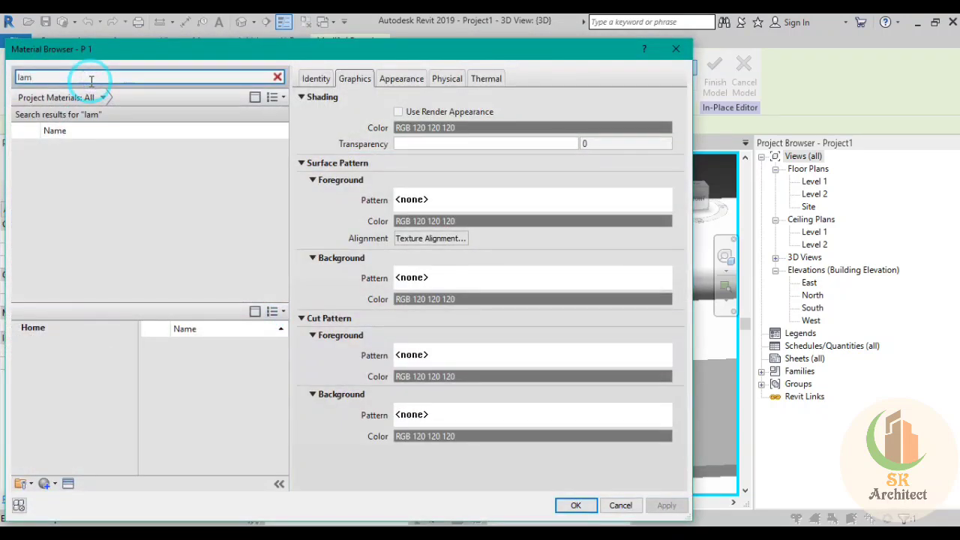
click(109, 216)
click(401, 78)
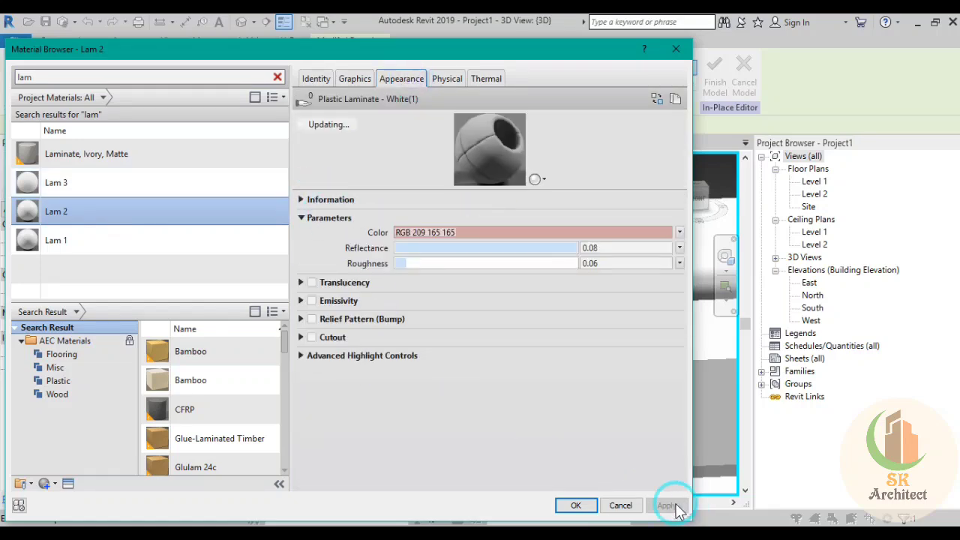
click(575, 504)
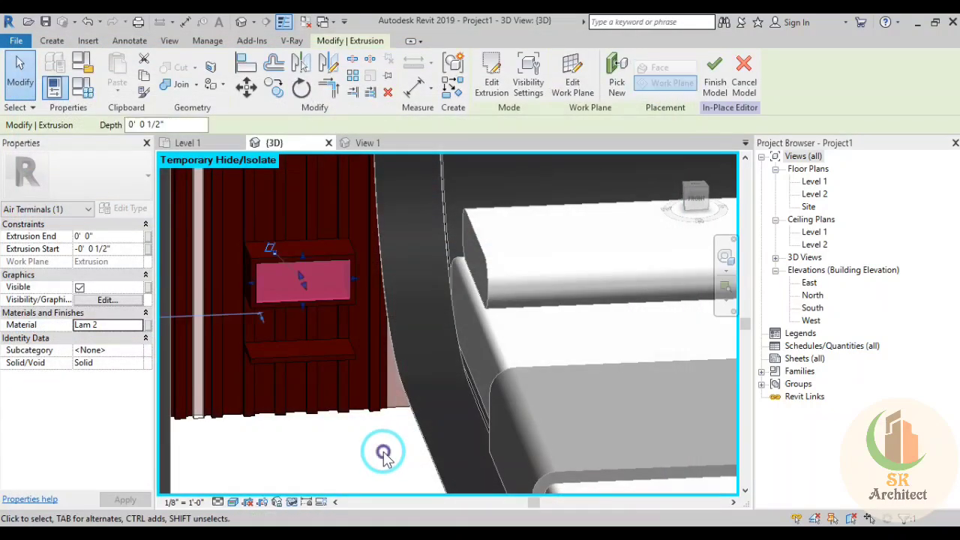
click(382, 455)
Zoom out and orbit to view the whole room
scroll(279, 388, down, 3)
scroll(278, 387, down, 2)
mouse_move(283, 395)
middle_down()
mouse_move(488, 388)
mouse_move(392, 394)
mouse_move(472, 436)
mouse_move(450, 420)
mouse_move(402, 440)
mouse_move(397, 365)
middle_up()
scroll(397, 365, down, 3)
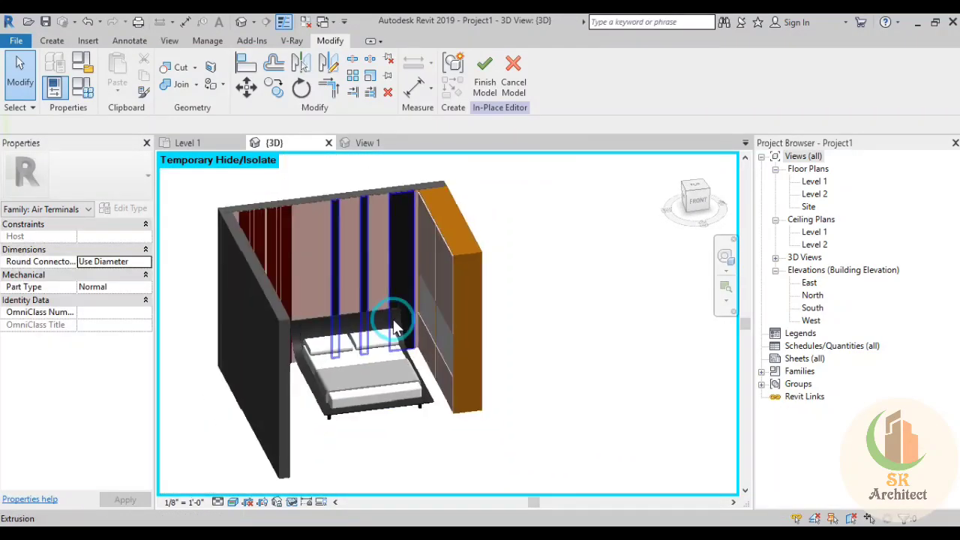
middle_drag(402, 332, 408, 360)
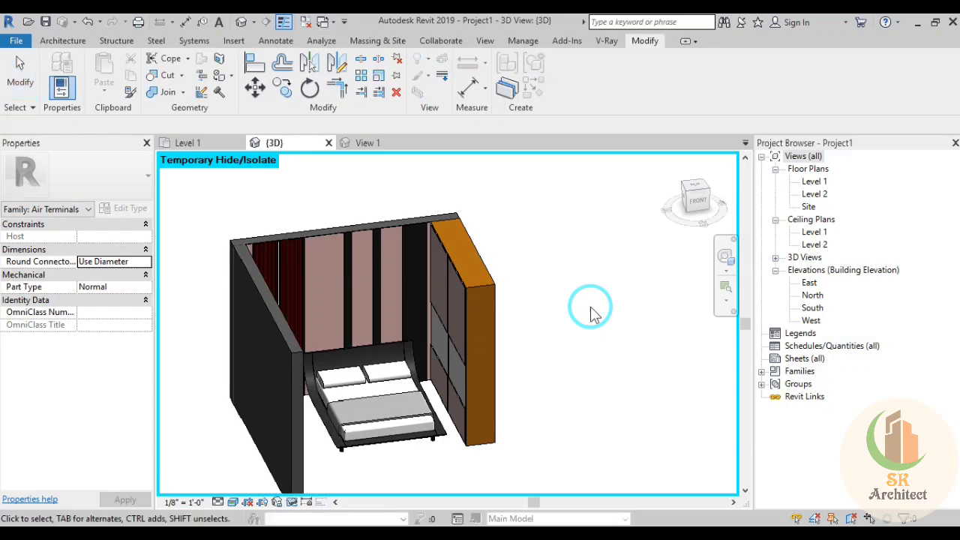
Switch to Hidden Line style and reset Temporary Hide/Isolate to restore the hidden walls
click(233, 501)
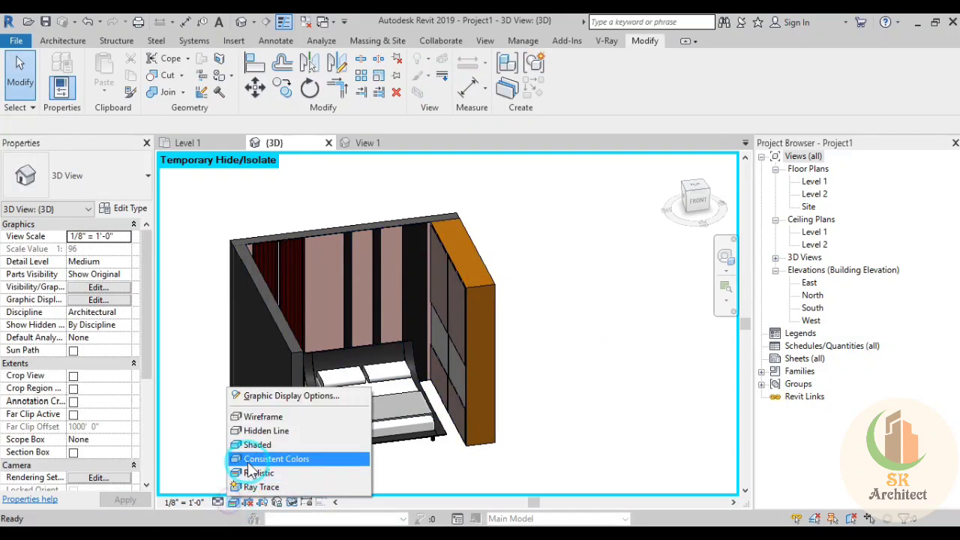
click(246, 431)
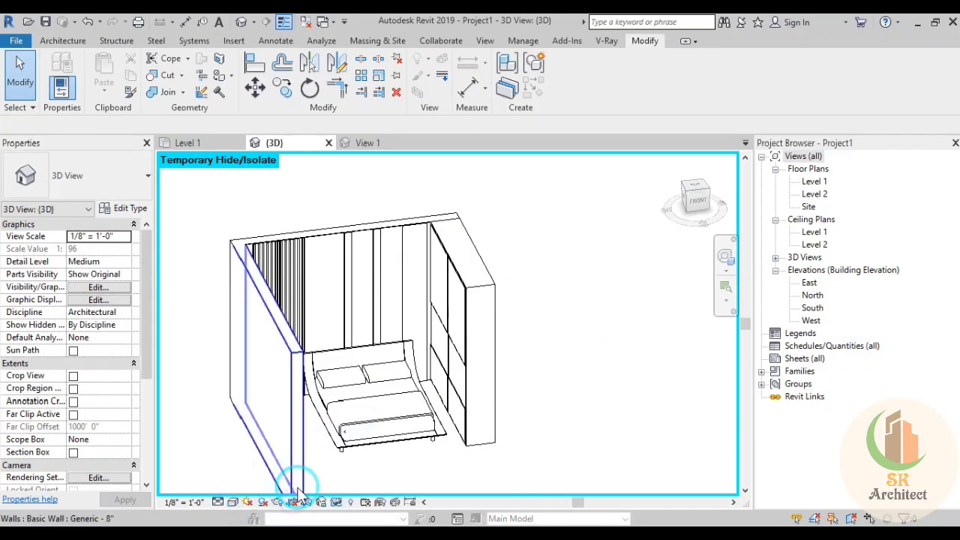
click(341, 503)
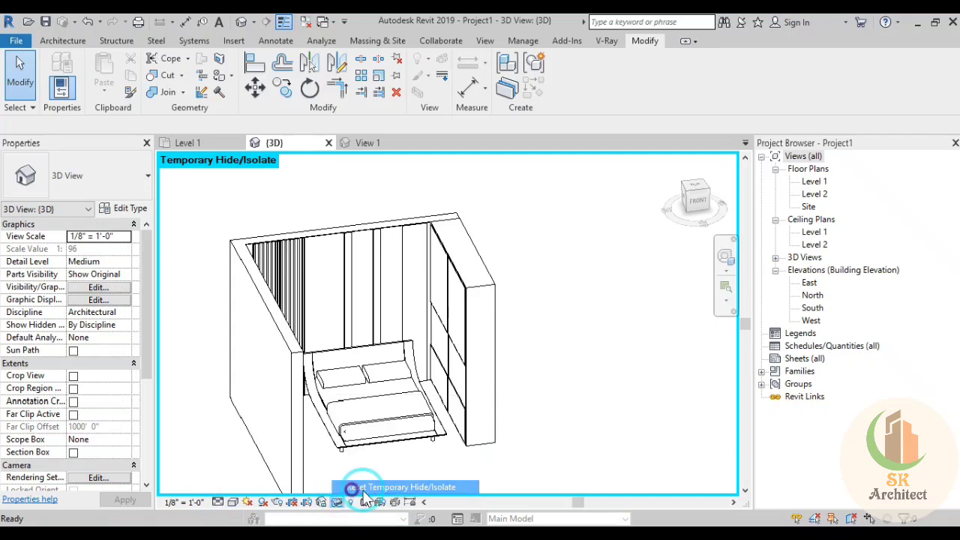
click(360, 486)
scroll(615, 401, down, 2)
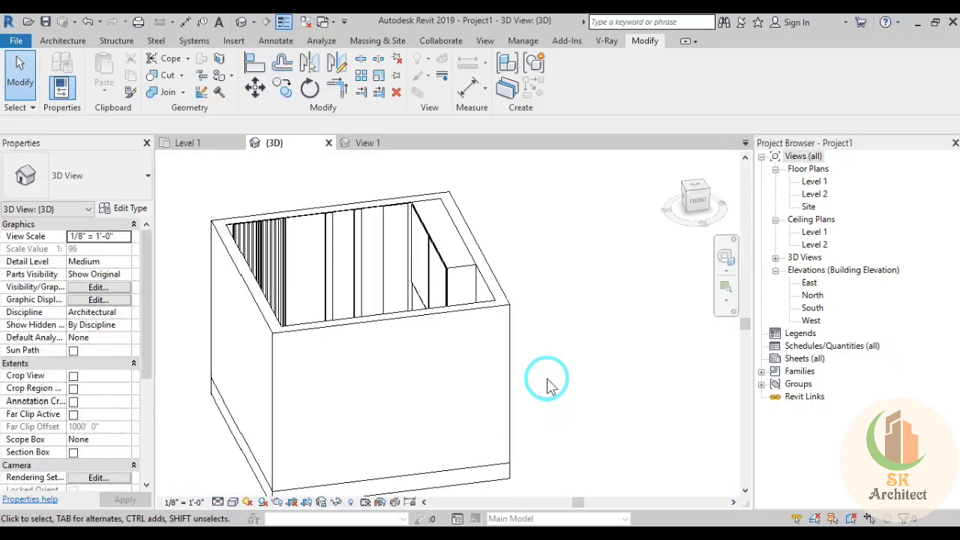
scroll(607, 385, down, 2)
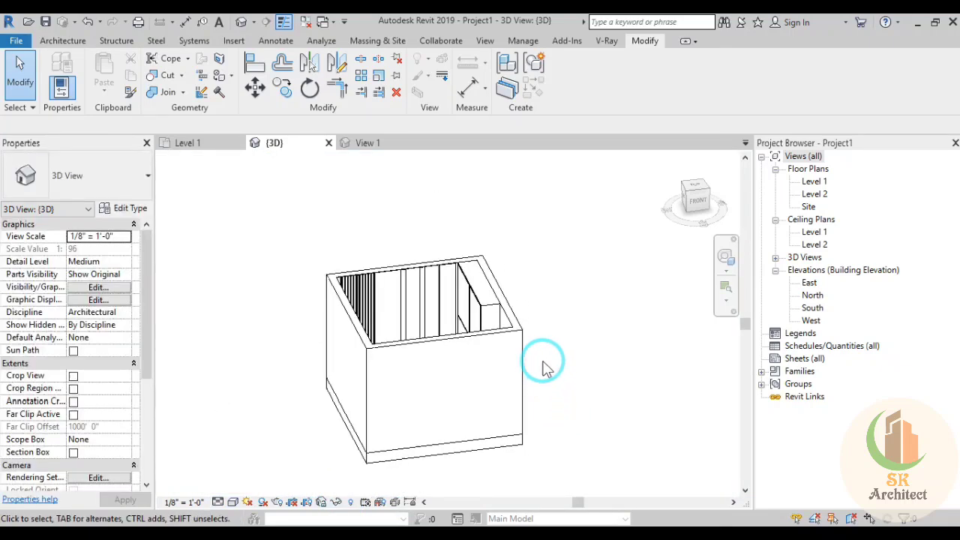
On the Level 2 plan, draw a flat rectangular footprint roof around the room's walls
double_click(816, 194)
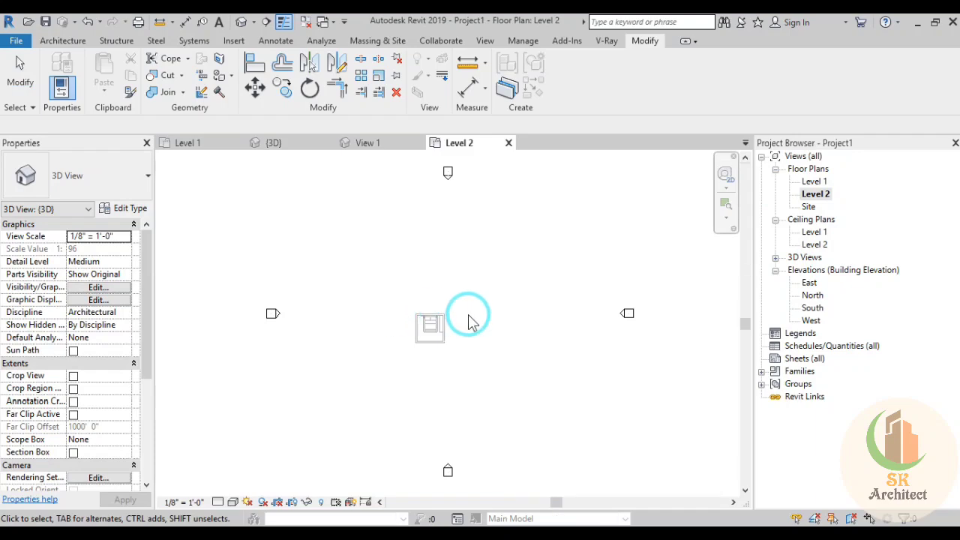
scroll(428, 367, down, 2)
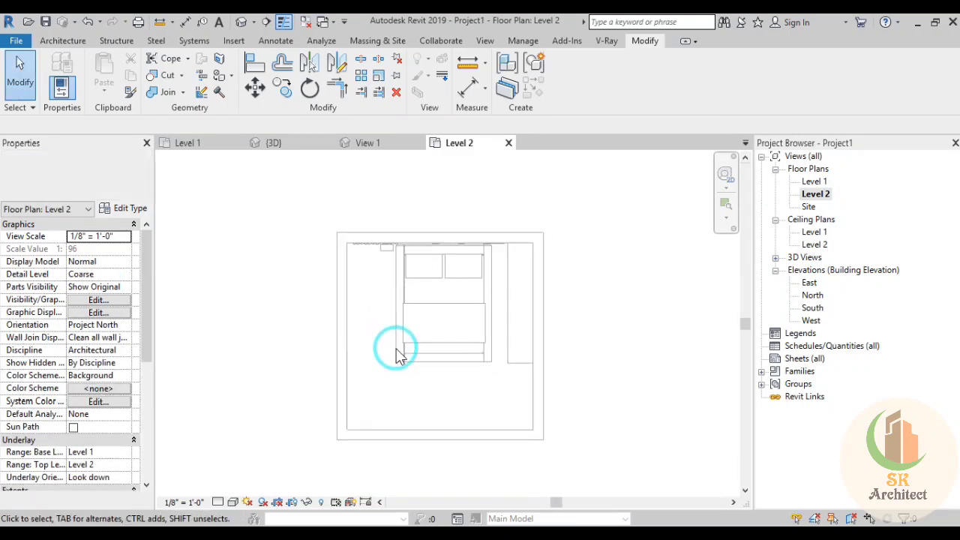
click(396, 352)
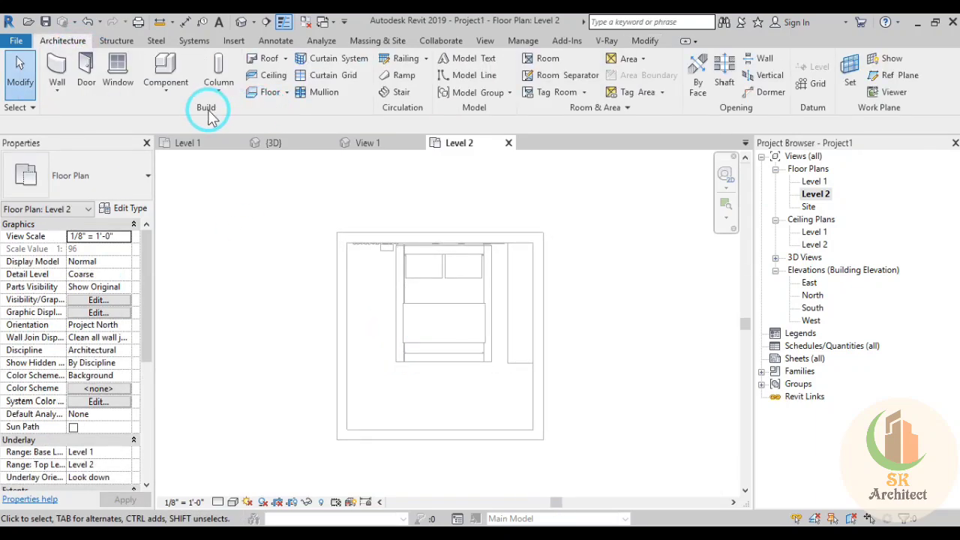
click(266, 60)
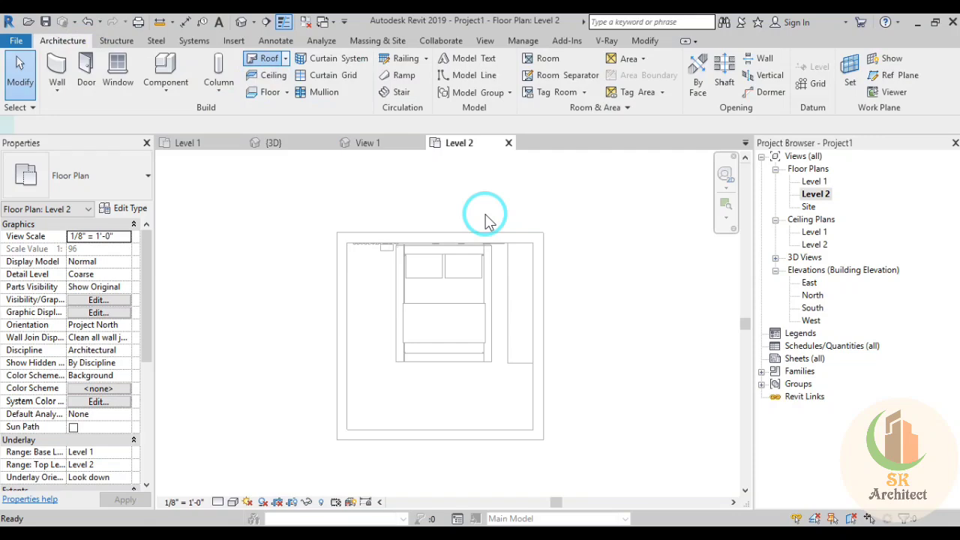
click(682, 59)
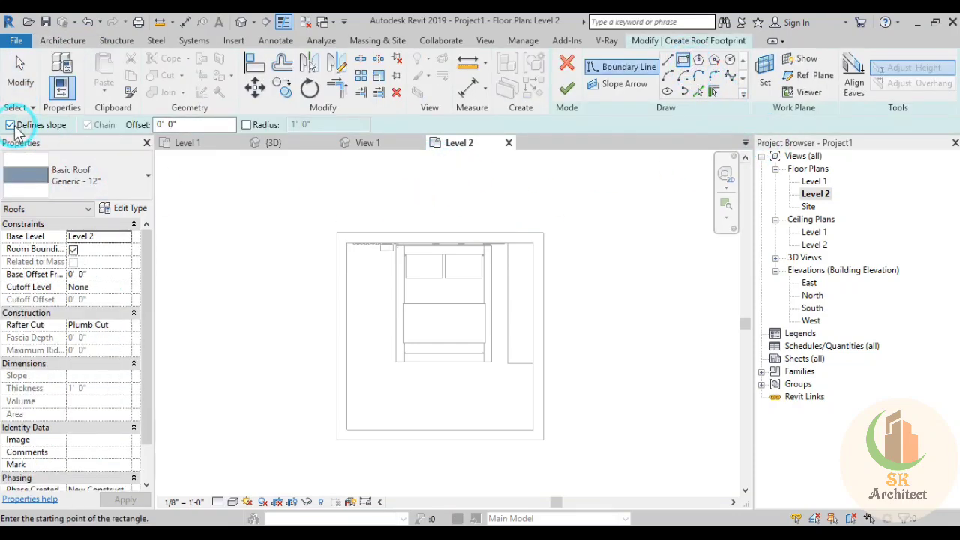
click(11, 125)
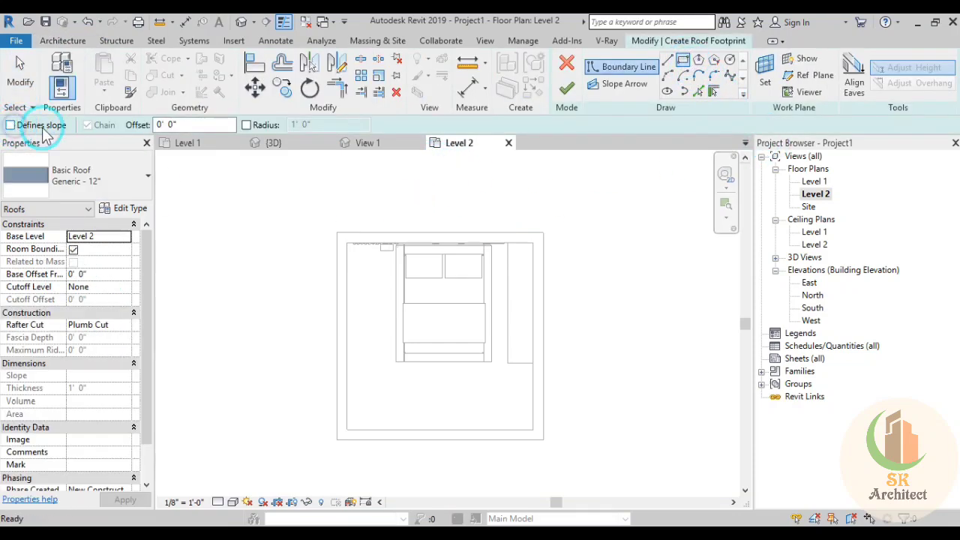
click(335, 230)
click(543, 439)
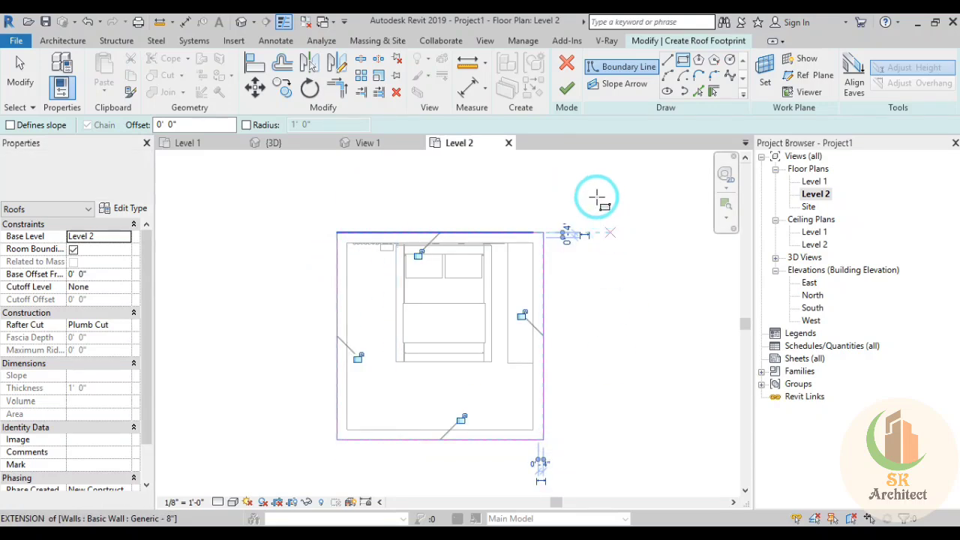
click(566, 89)
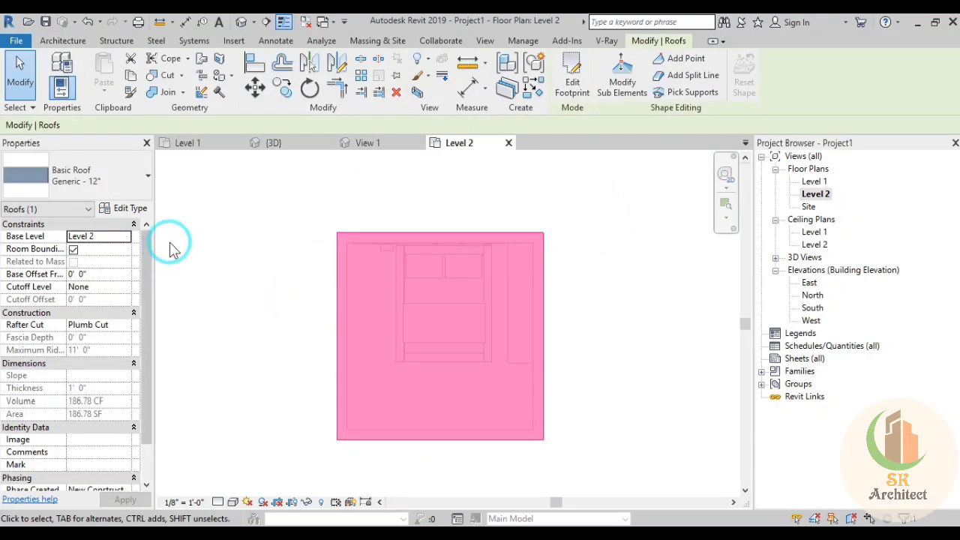
click(143, 213)
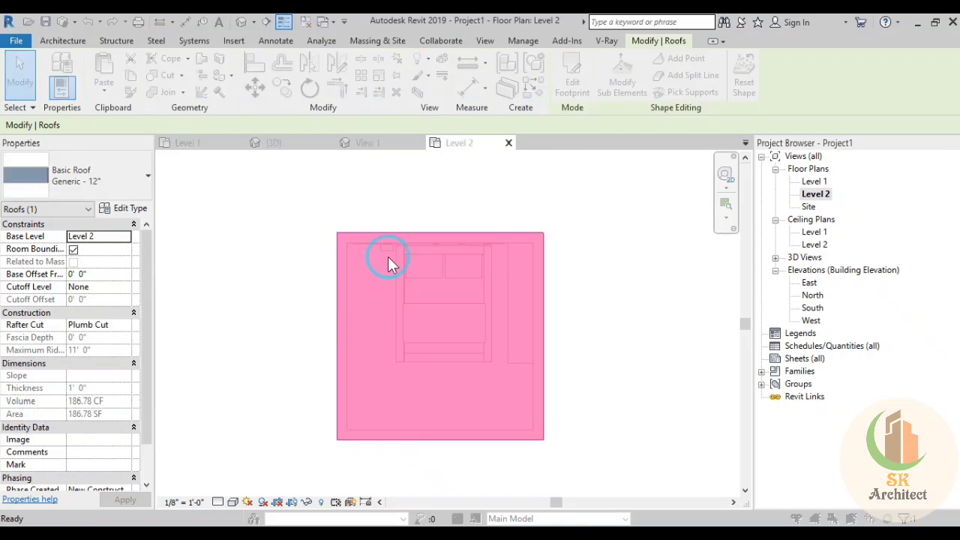
Add Fiberglass Batt to the roof structure layer and rename it P 2
click(495, 180)
text(paint)
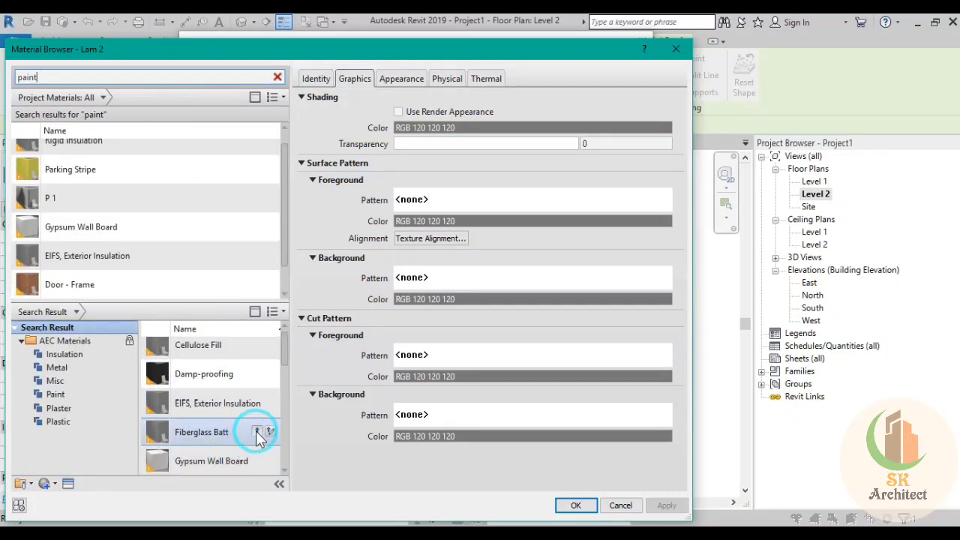
click(257, 434)
right_click(71, 217)
click(87, 253)
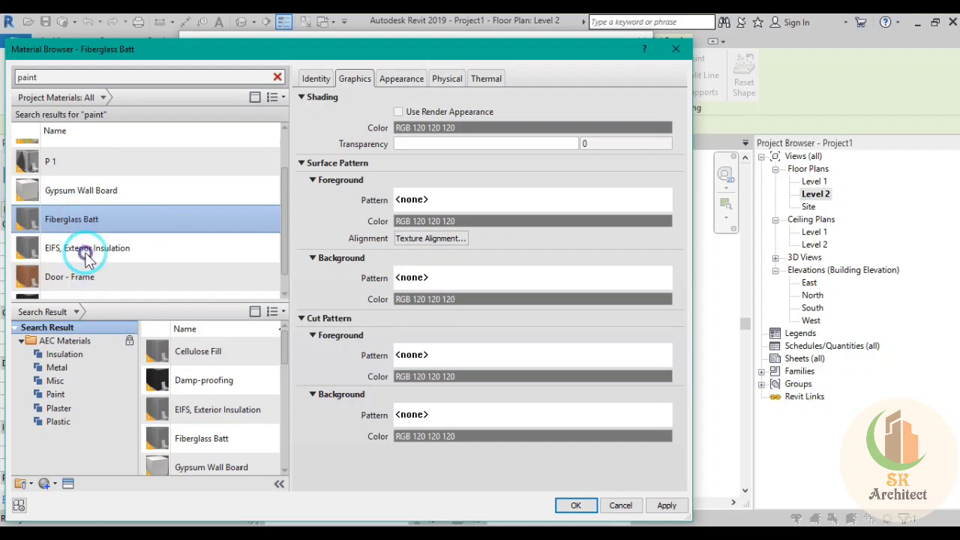
key(Return)
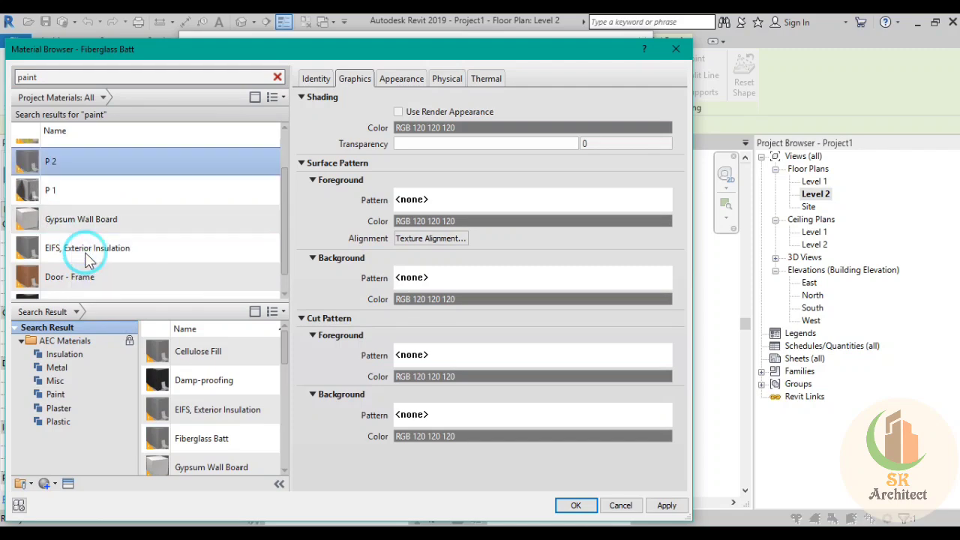
Paint P 2 white (RGB 255 255 255) and save the roof type changes
click(401, 78)
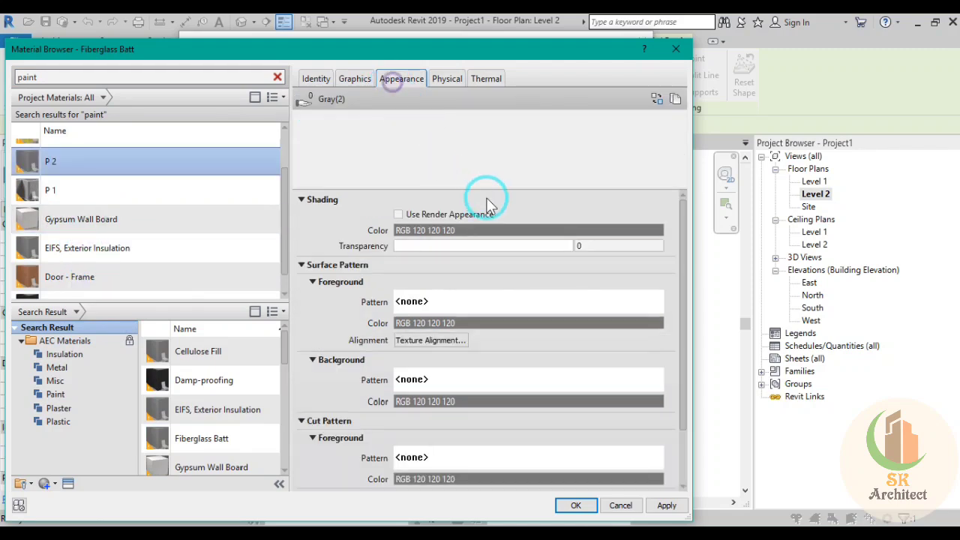
click(512, 233)
click(330, 312)
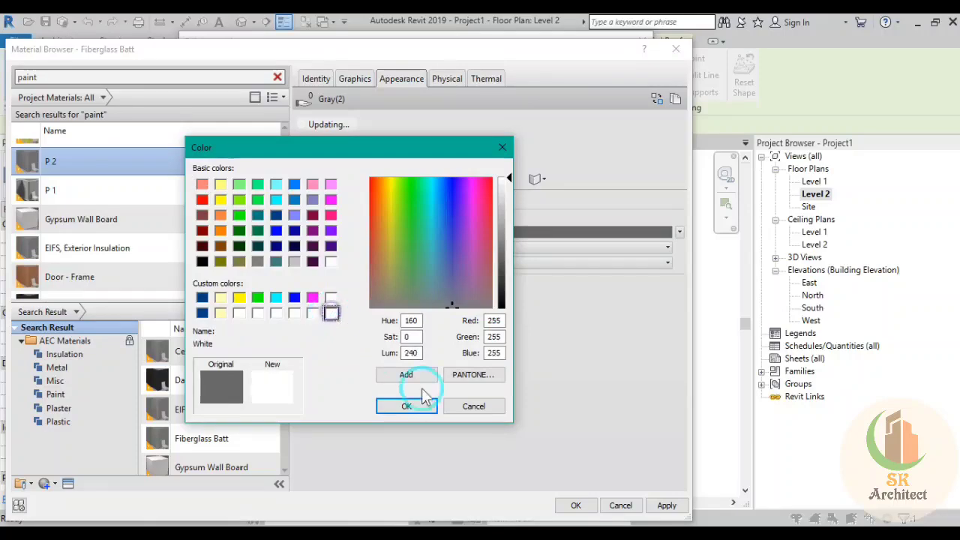
click(405, 406)
click(666, 505)
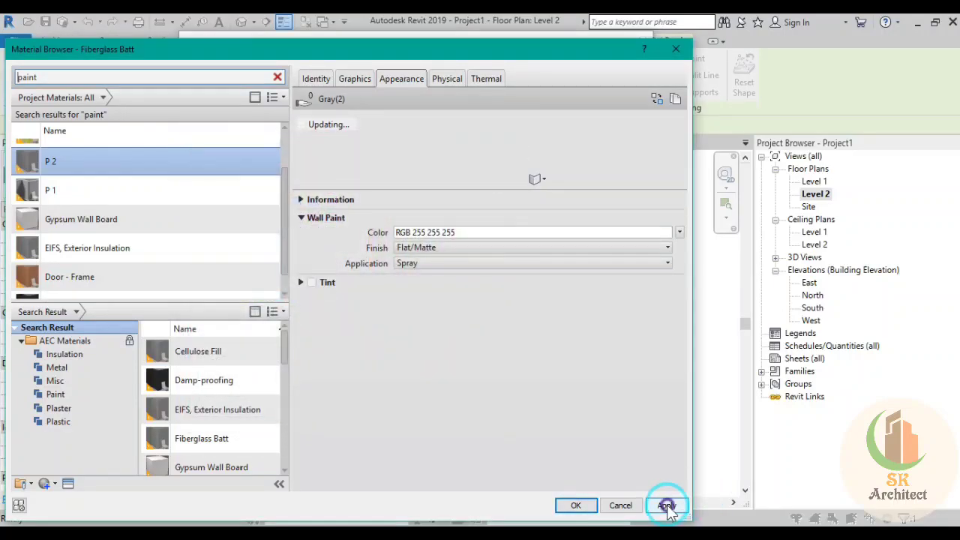
click(575, 505)
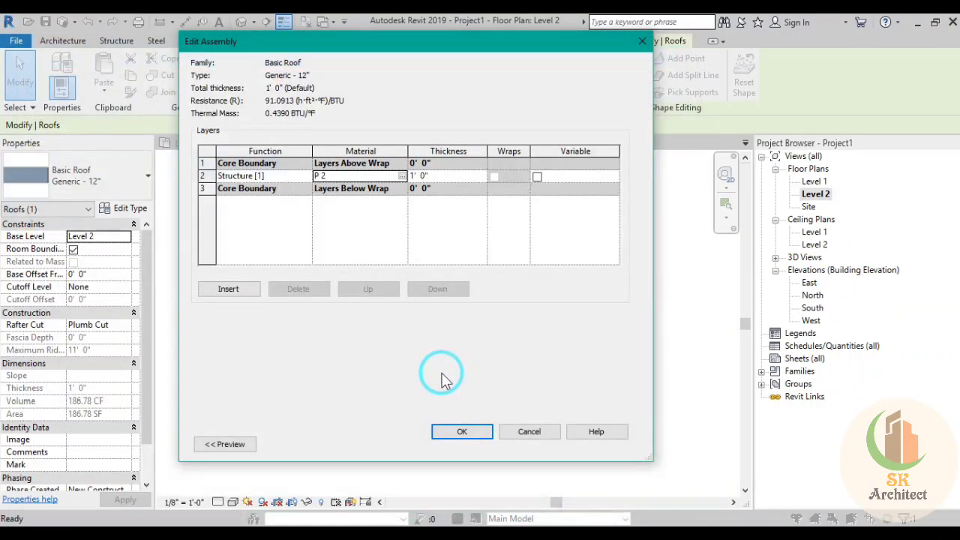
click(459, 439)
click(619, 448)
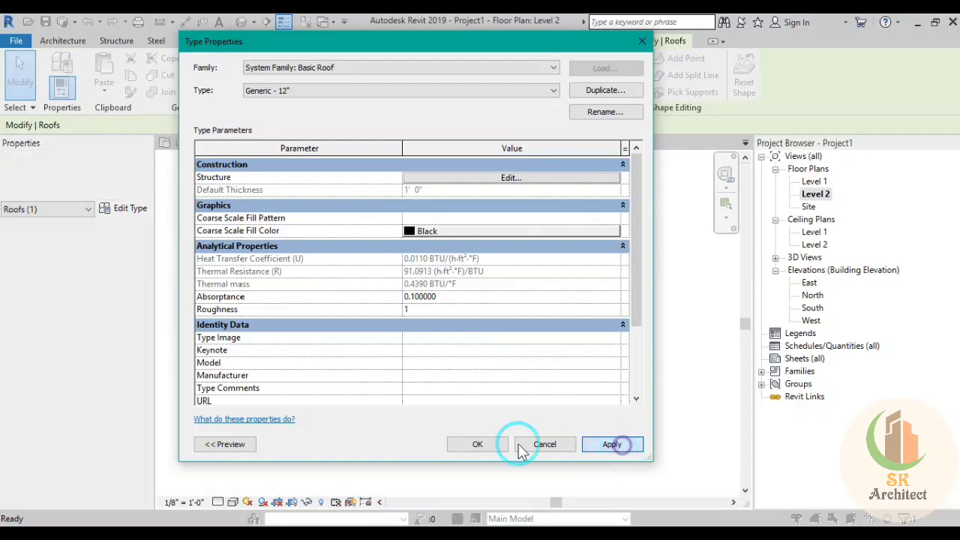
click(477, 445)
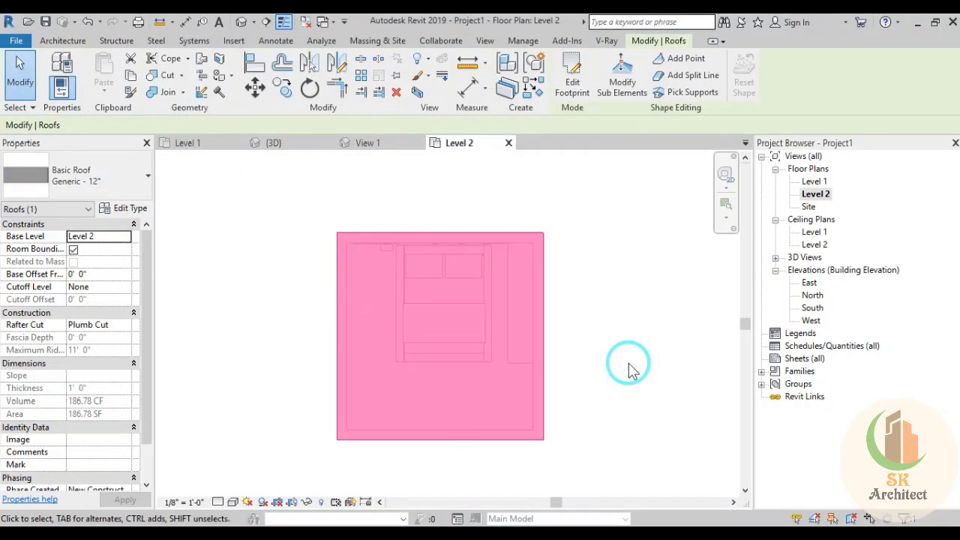
In the {3D} view, temporarily hide the room's front wall
click(630, 368)
scroll(629, 365, down, 2)
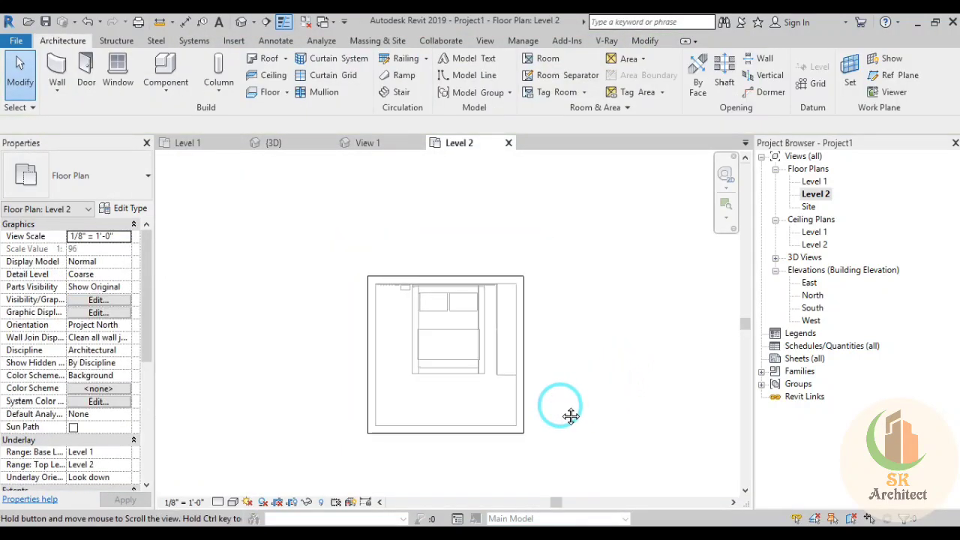
click(291, 155)
mouse_move(547, 392)
shift+middle_down()
mouse_move(621, 428)
mouse_move(607, 372)
mouse_move(592, 375)
shift+middle_up()
click(377, 401)
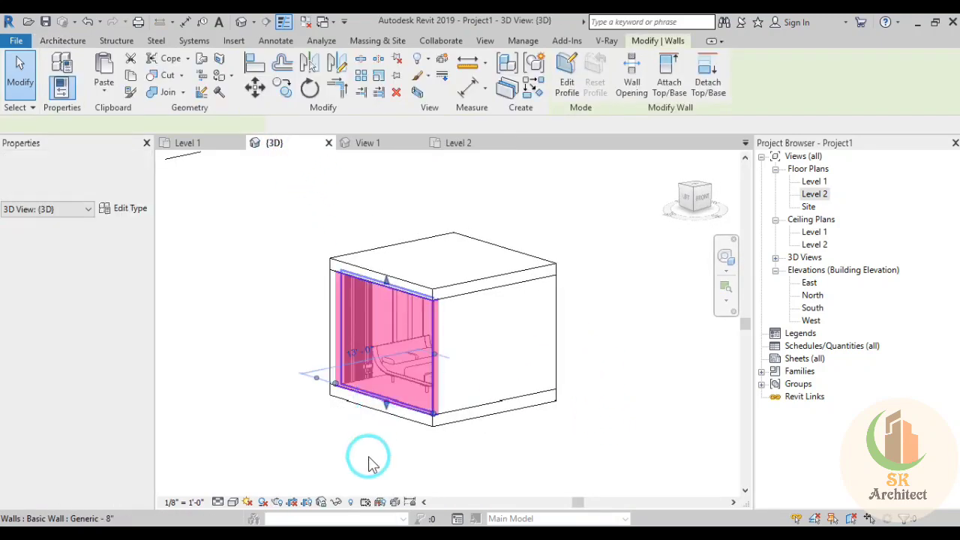
click(337, 502)
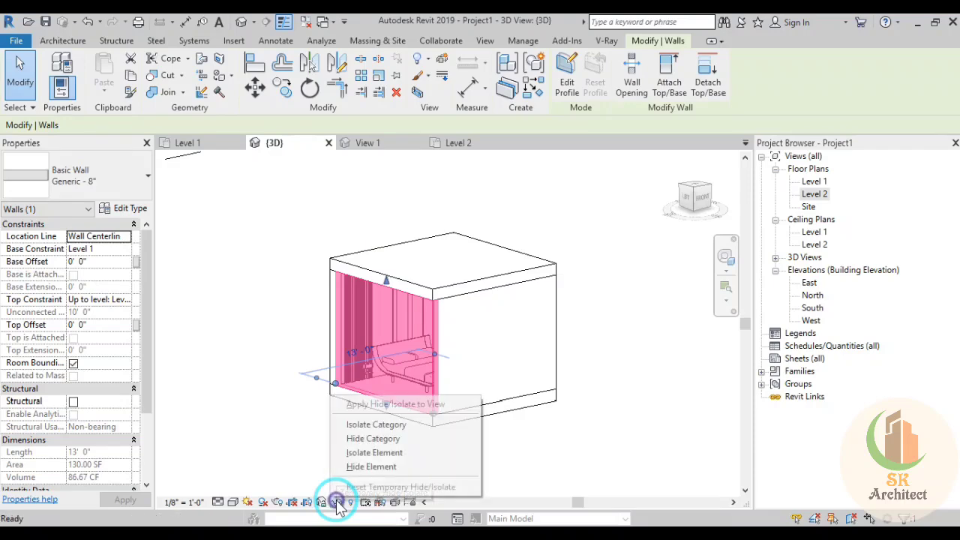
click(362, 466)
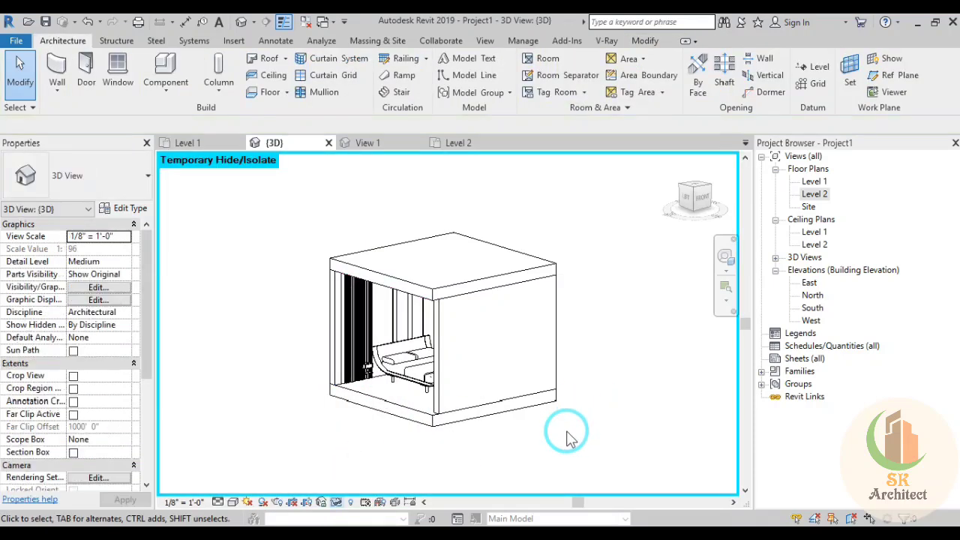
mouse_move(573, 420)
shift+middle_down()
mouse_move(602, 375)
mouse_move(638, 364)
shift+middle_up()
Isolate the fluted panel, roof and side wall in the 3D view
scroll(371, 332, up, 3)
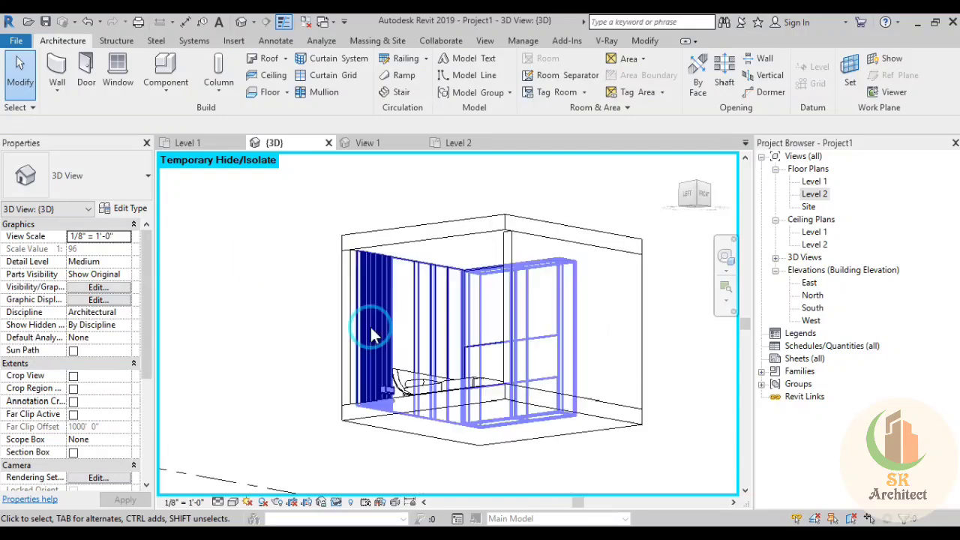
scroll(373, 333, up, 3)
click(247, 399)
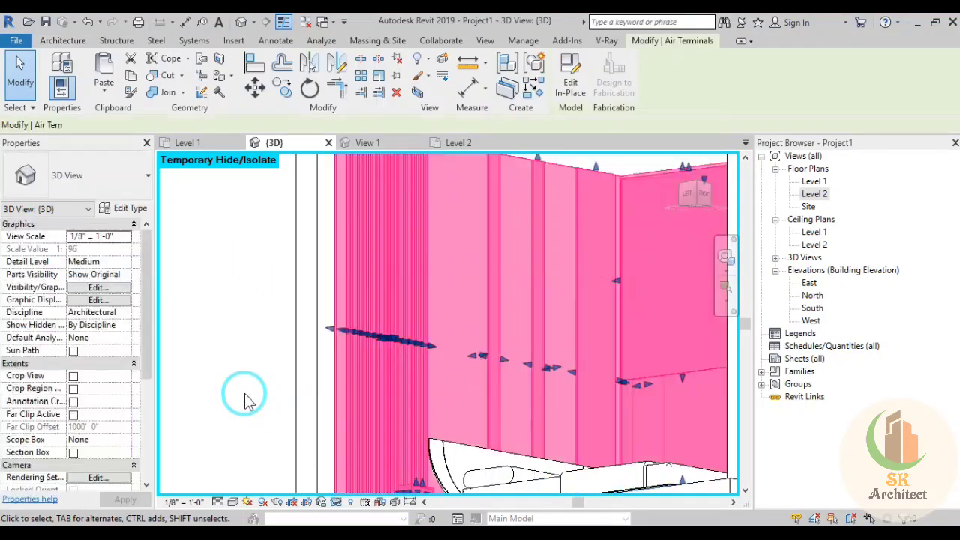
scroll(247, 400, down, 5)
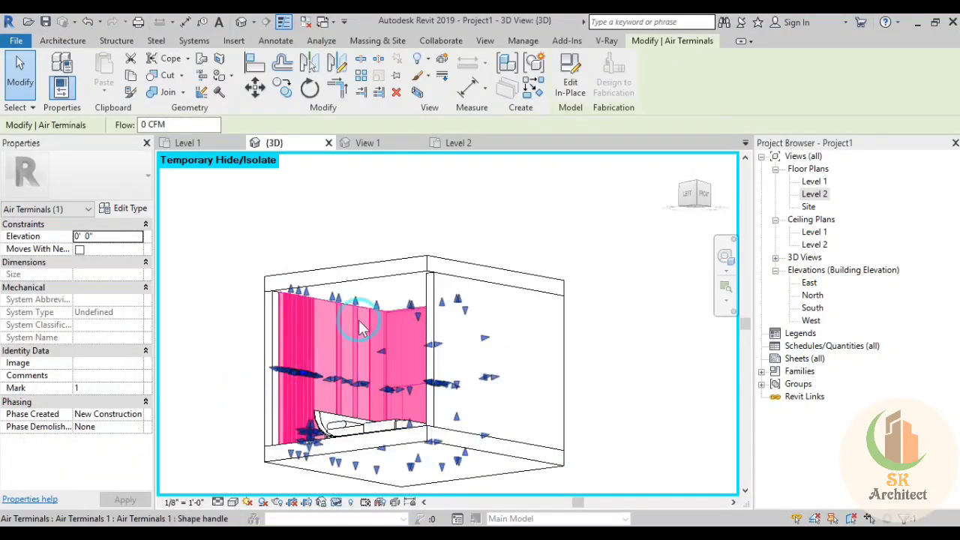
ctrl+click(362, 287)
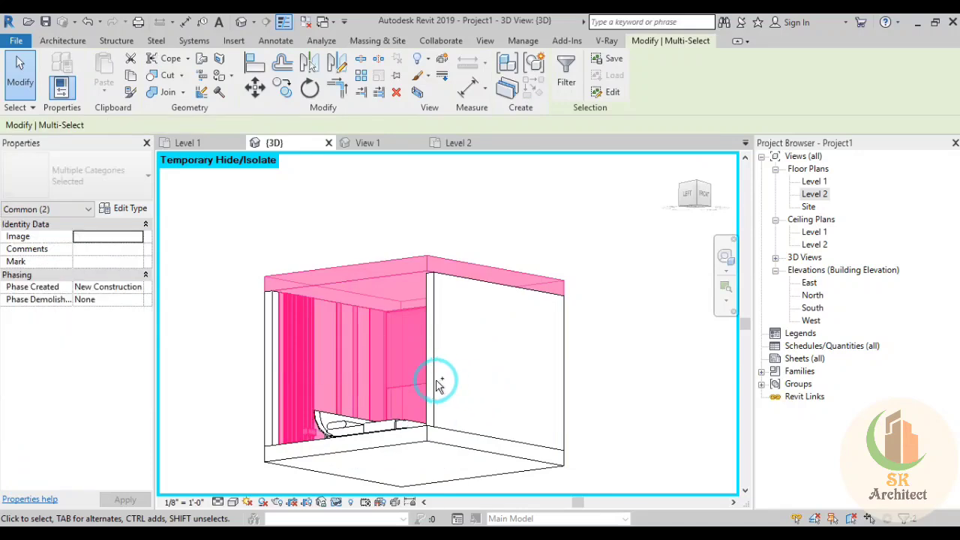
ctrl+click(474, 395)
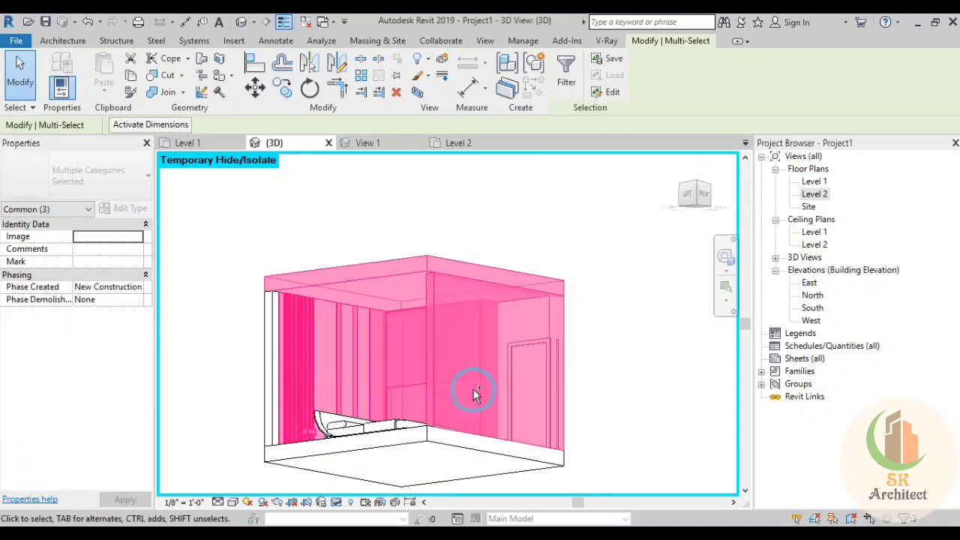
click(337, 502)
click(353, 453)
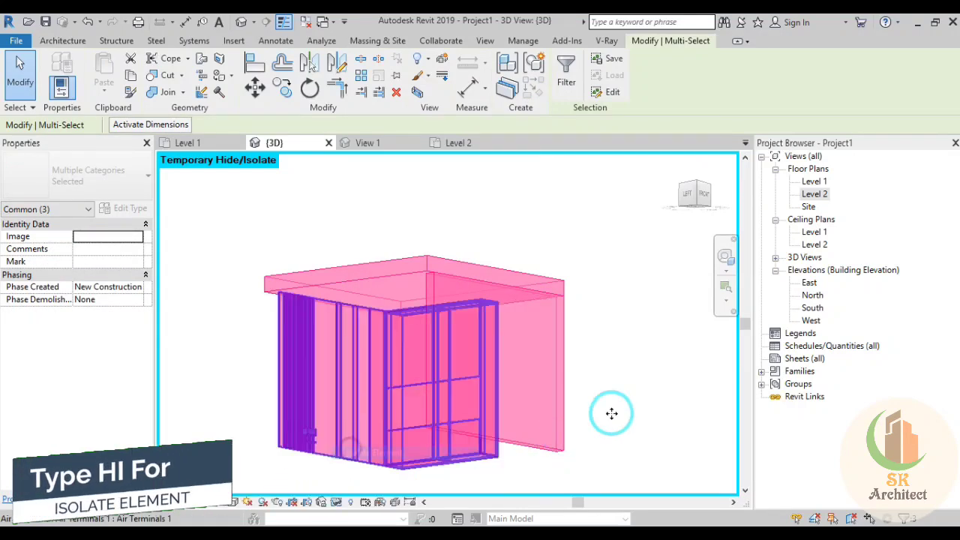
click(660, 401)
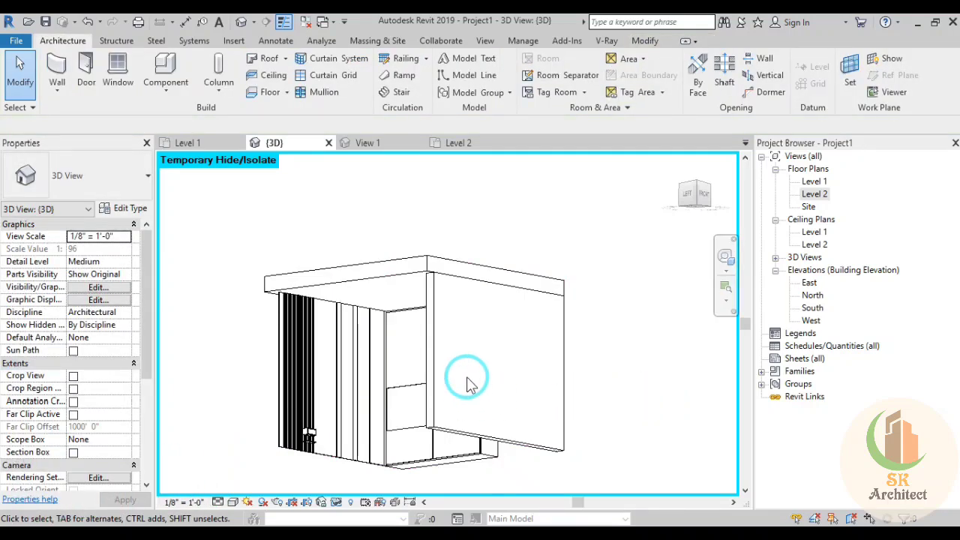
mouse_move(407, 380)
shift+middle_down()
mouse_move(512, 375)
mouse_move(312, 401)
shift+middle_up()
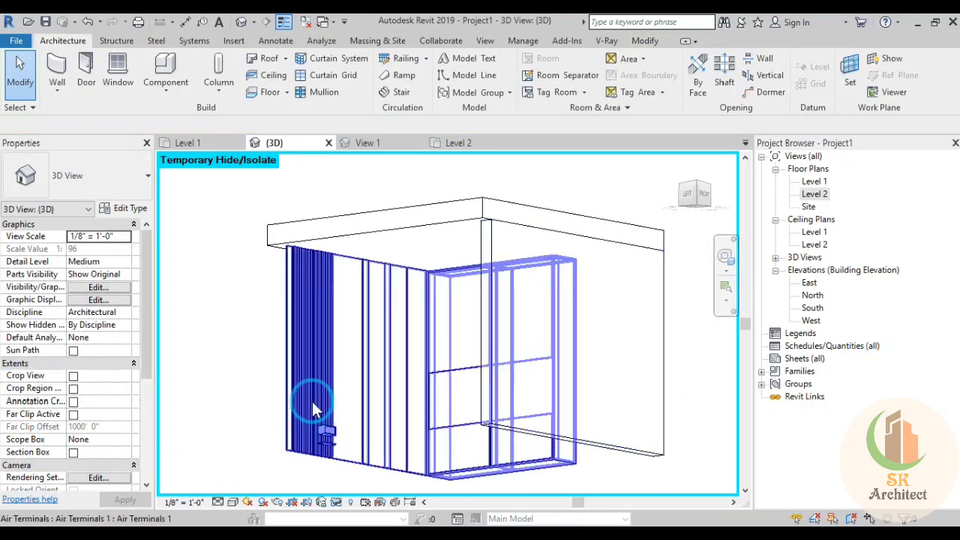
click(646, 189)
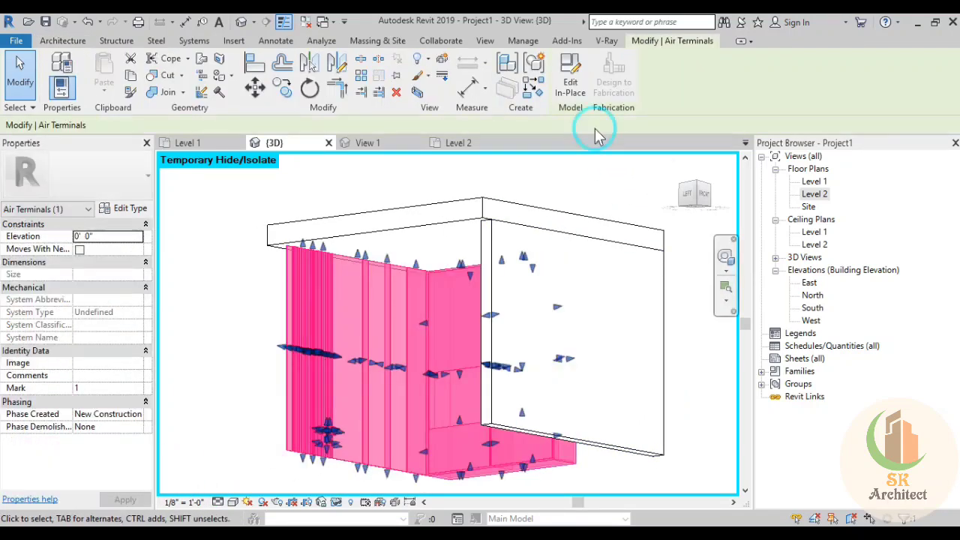
Edit the fluted panel in place and set the roof face as the sketch work plane
double_click(568, 257)
mouse_move(542, 347)
shift+middle_down()
mouse_move(440, 267)
mouse_move(498, 201)
mouse_move(285, 318)
shift+middle_up()
scroll(285, 317, up, 3)
scroll(291, 318, up, 1)
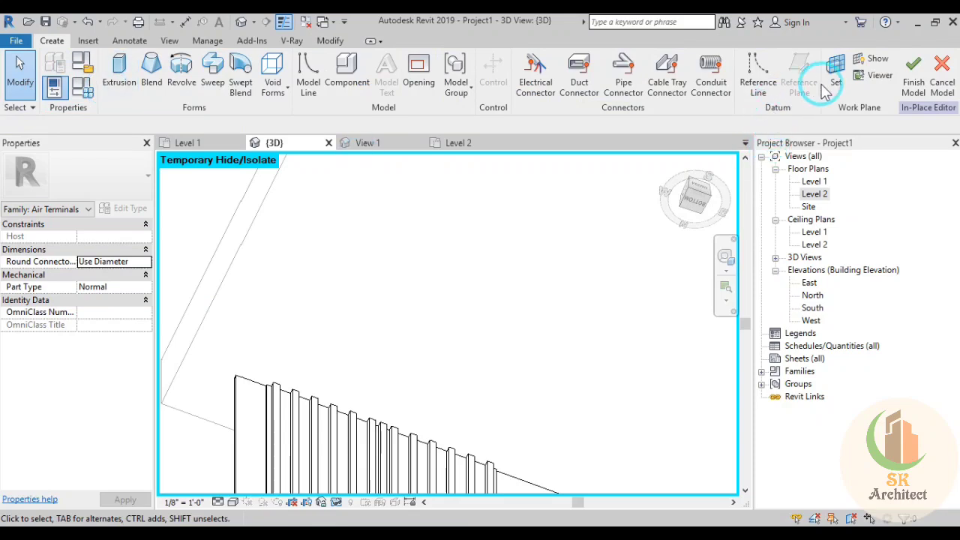
click(828, 87)
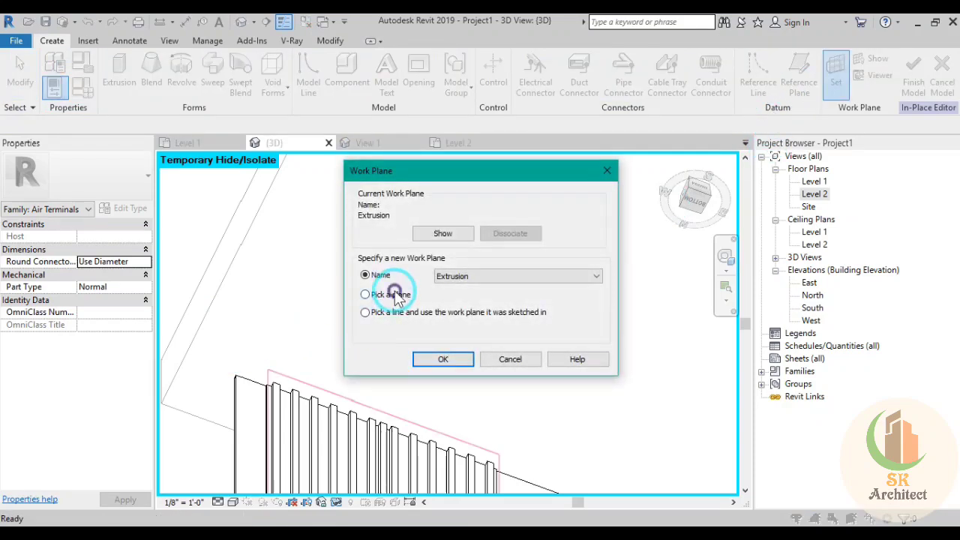
click(396, 295)
click(434, 357)
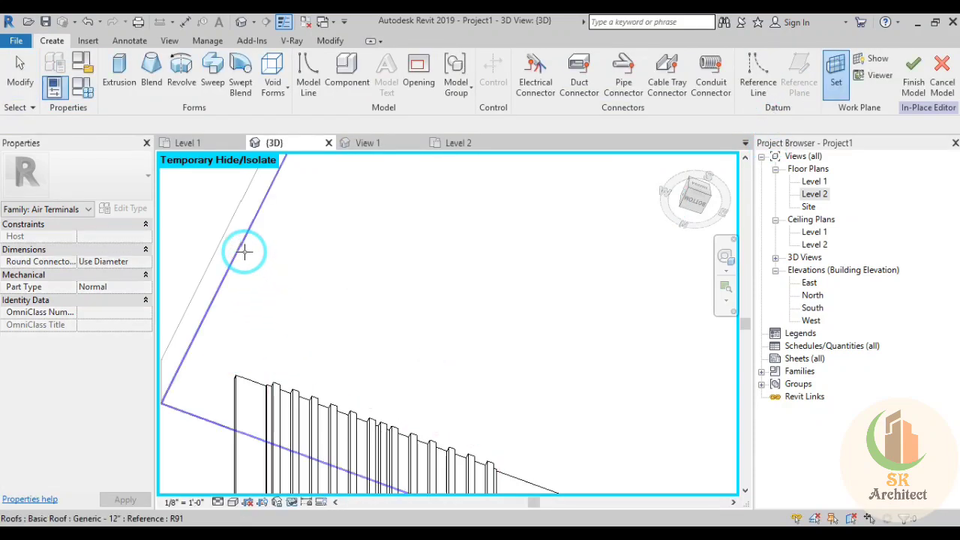
click(243, 252)
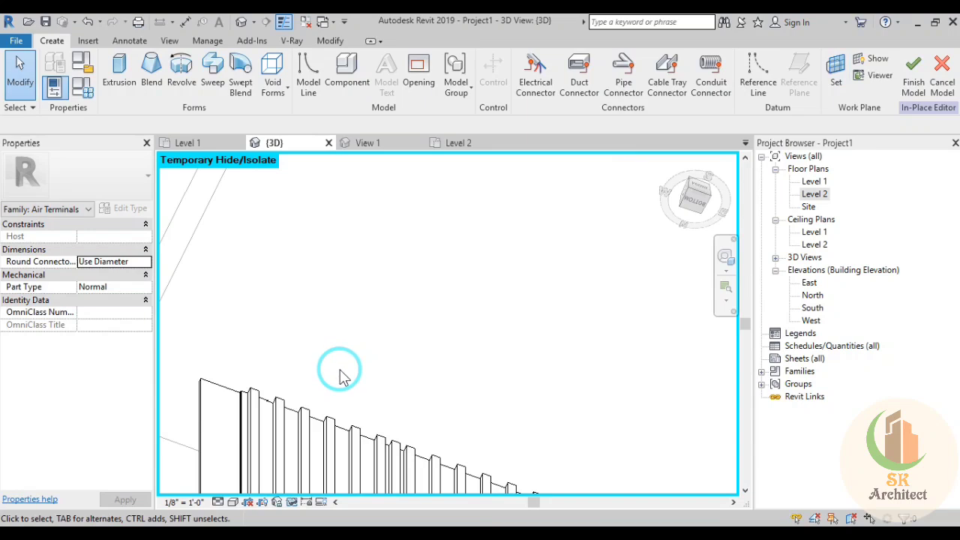
middle_drag(340, 375, 298, 310)
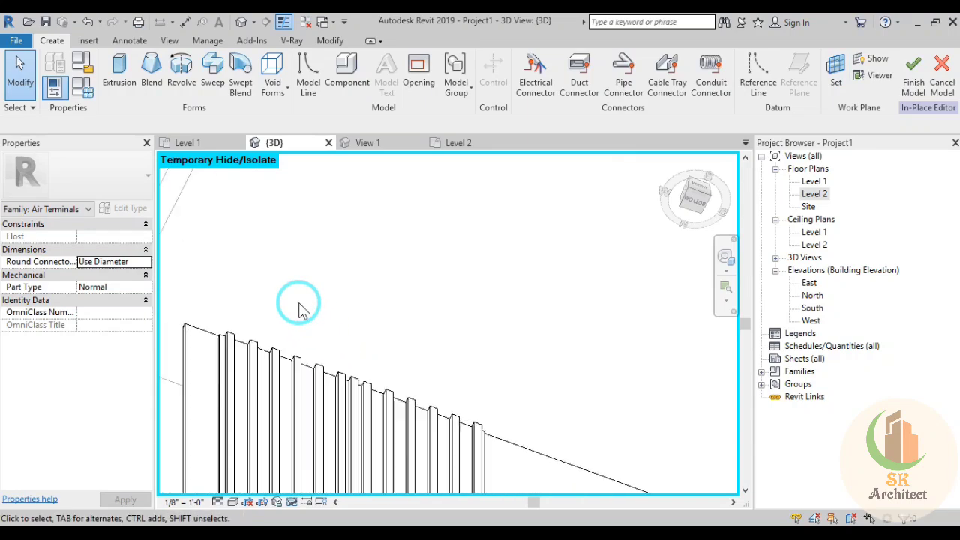
Start an extrusion and sketch a rectangular strip outline from the flute corner to the wall
click(114, 89)
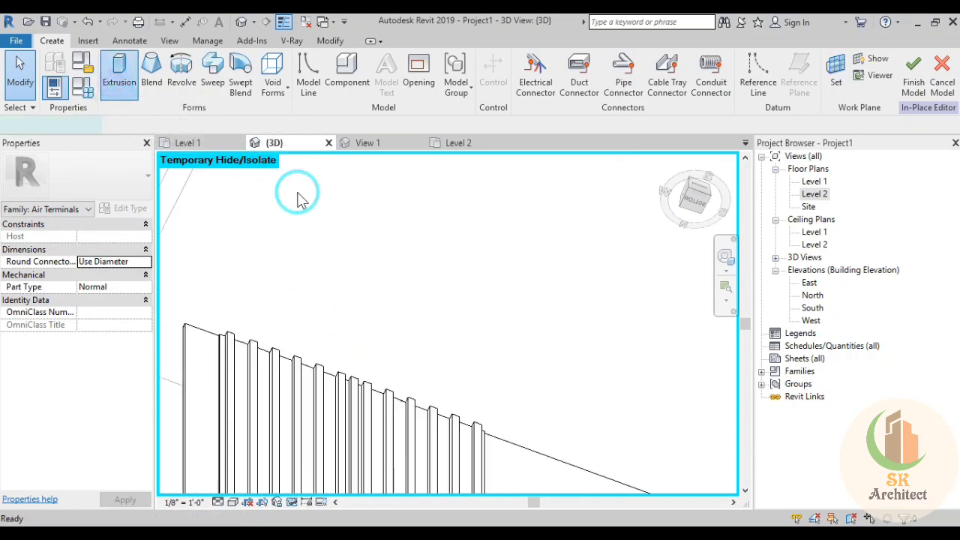
click(393, 240)
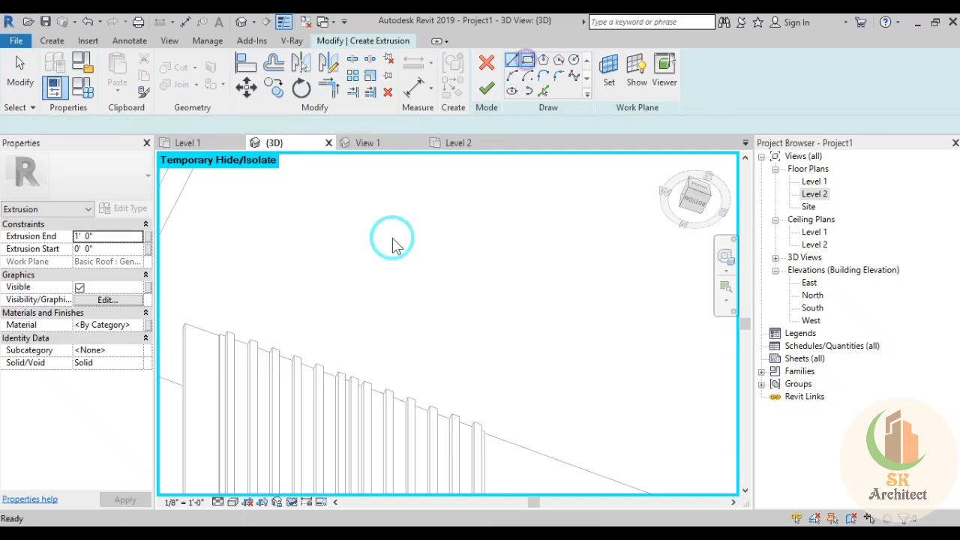
click(222, 333)
scroll(508, 198, up, 4)
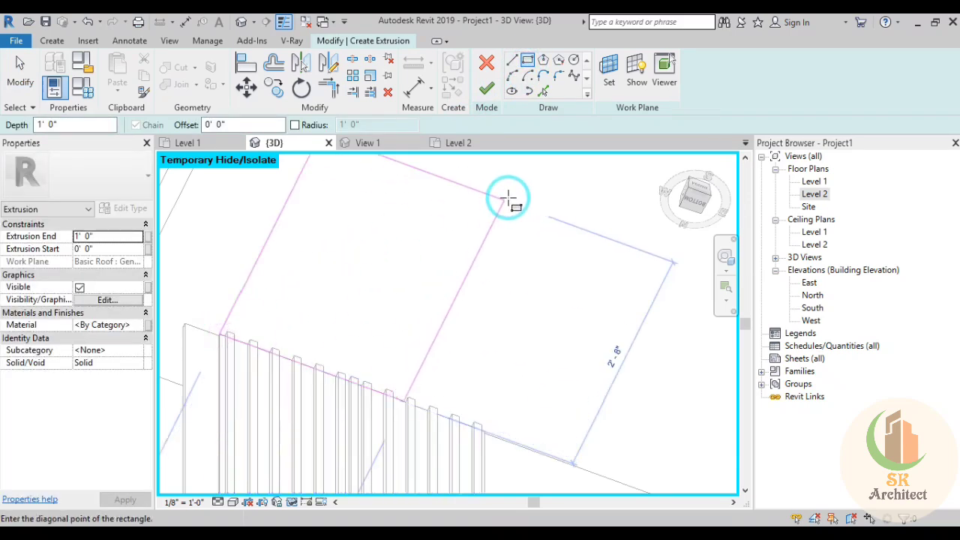
scroll(508, 197, down, 3)
middle_drag(507, 202, 455, 276)
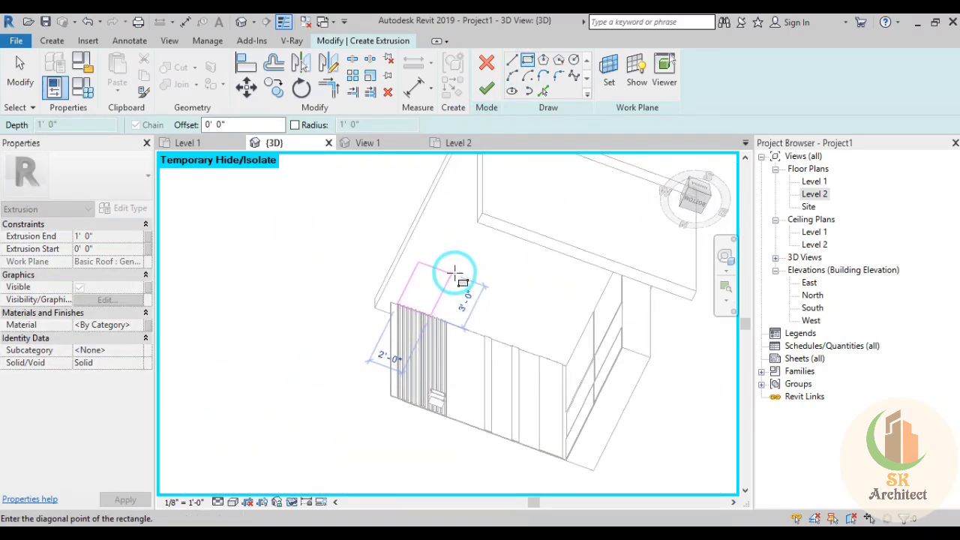
mouse_move(509, 214)
shift+middle_down()
mouse_move(617, 232)
mouse_move(680, 278)
mouse_move(628, 307)
shift+middle_up()
scroll(620, 360, up, 3)
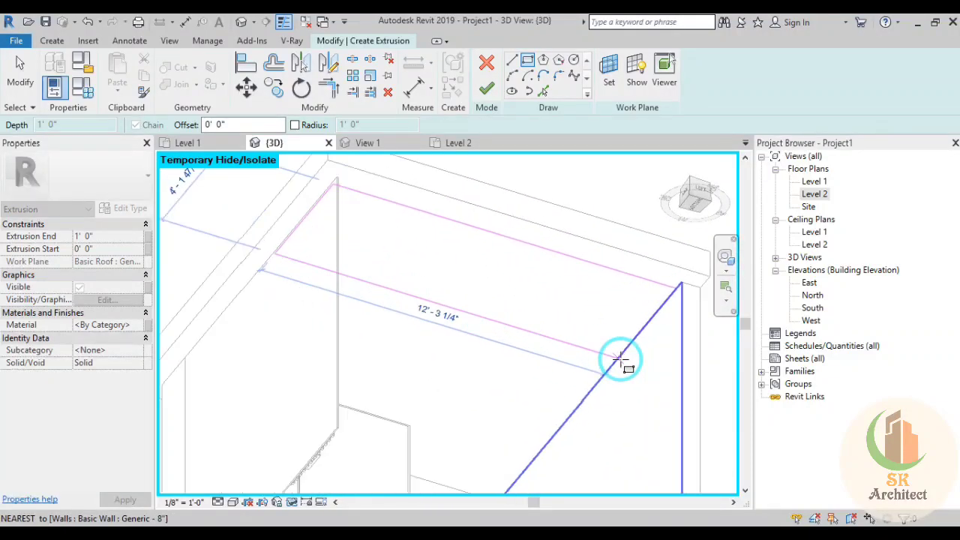
scroll(608, 349, up, 2)
click(615, 353)
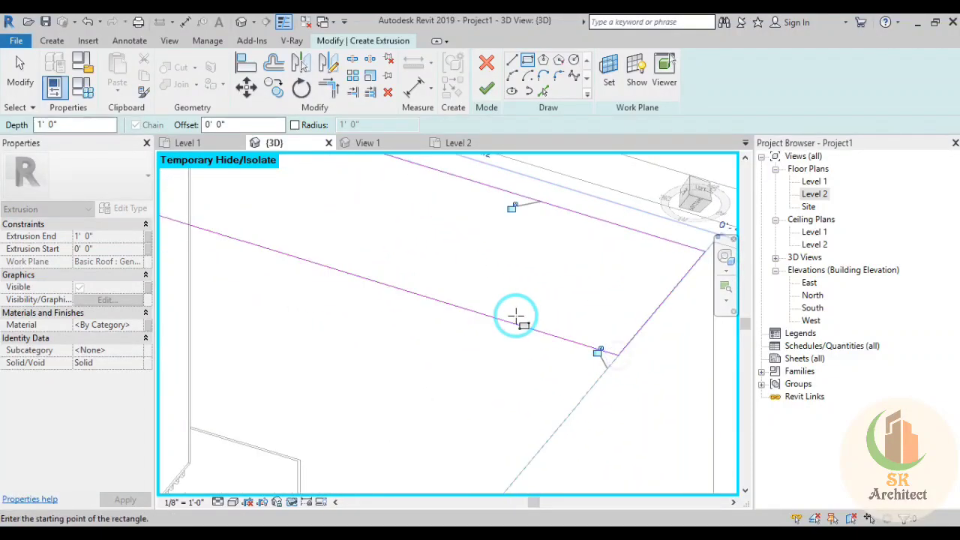
Pull the rectangle's side edge in so it lines up with the panels
mouse_move(521, 338)
shift+middle_down()
mouse_move(450, 368)
mouse_move(293, 317)
mouse_move(396, 390)
mouse_move(507, 419)
mouse_move(532, 392)
mouse_move(482, 417)
mouse_move(586, 385)
mouse_move(567, 386)
shift+middle_up()
key(Escape)
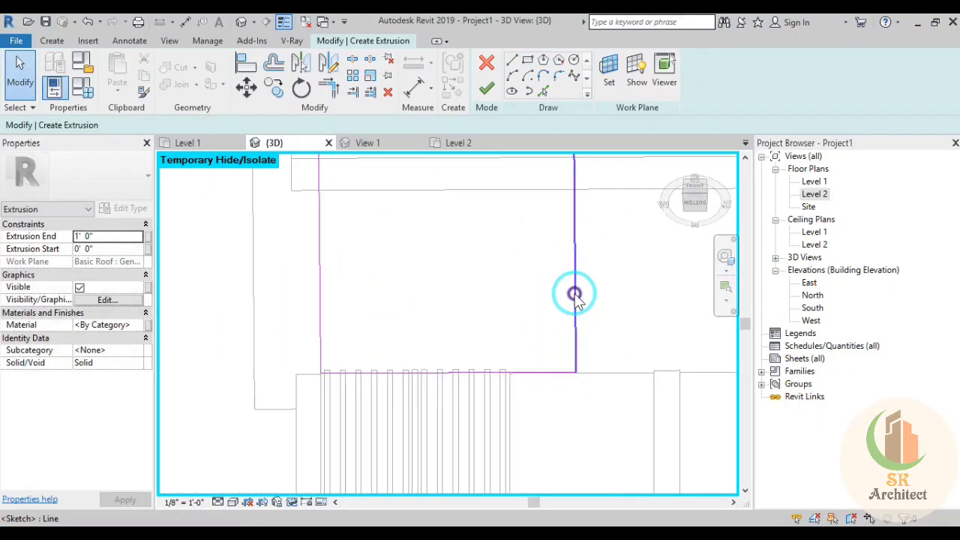
drag(465, 302, 408, 301)
click(421, 368)
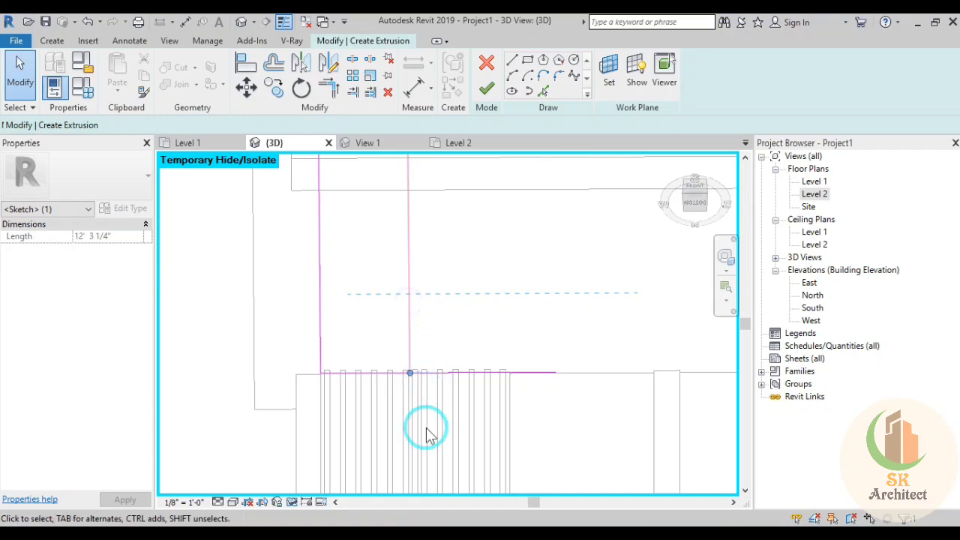
scroll(425, 434, up, 4)
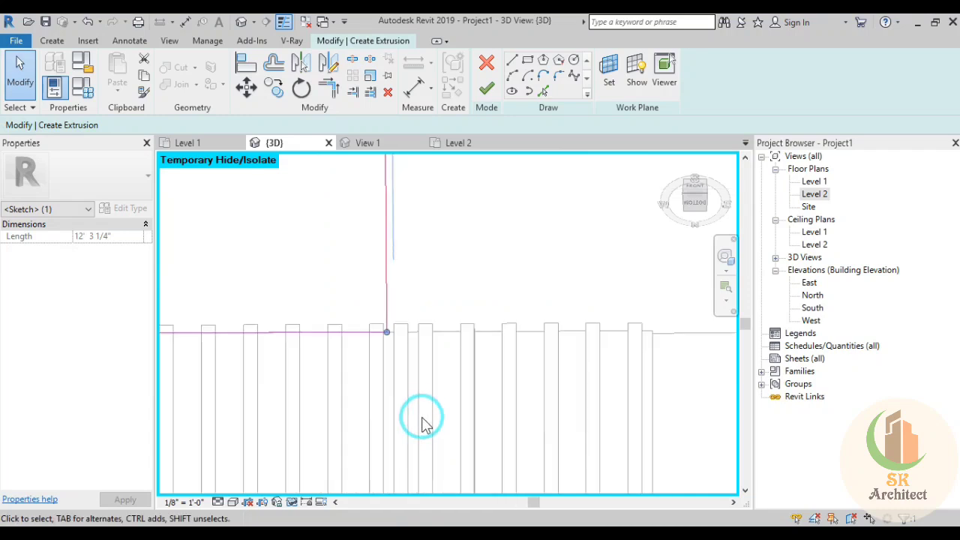
Switch the 3D view's visual style to Consistent Colors
click(243, 502)
click(259, 396)
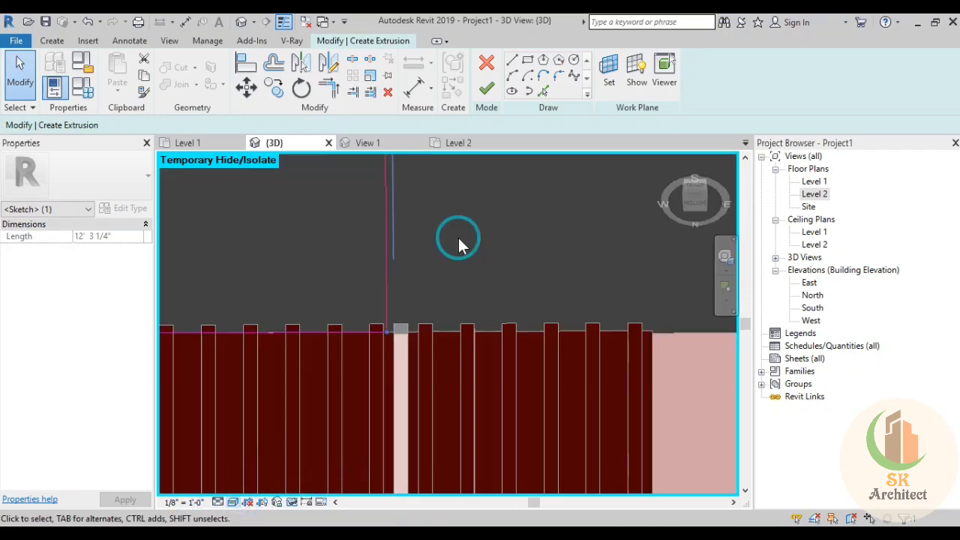
scroll(395, 331, up, 2)
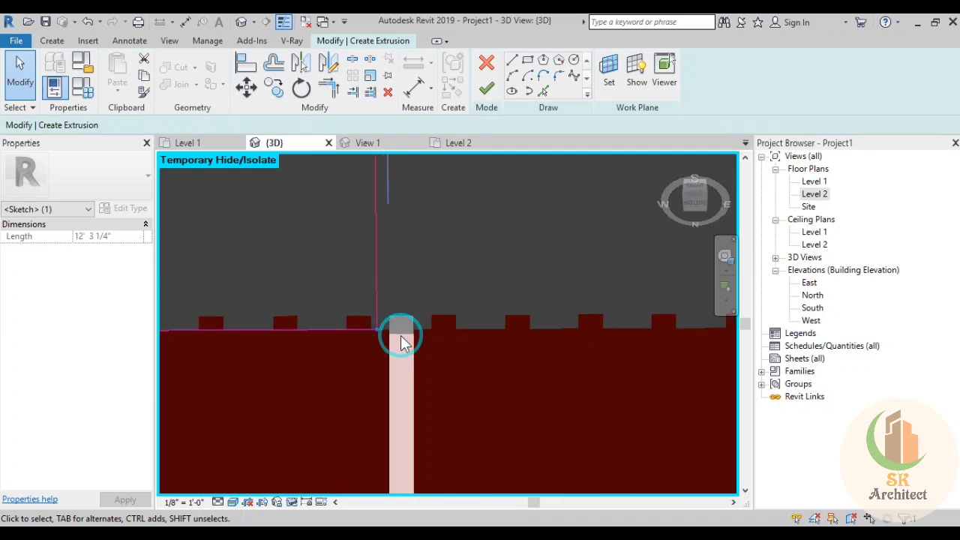
scroll(396, 331, up, 3)
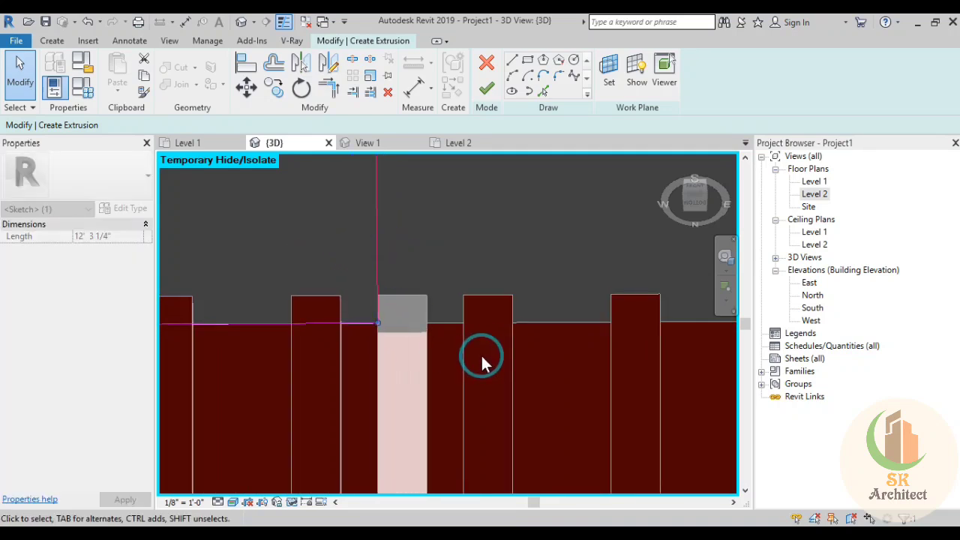
scroll(480, 352, up, 4)
scroll(480, 351, down, 5)
Crossing-select the four outline lines and copy them to the adjacent mullion beside the original
click(339, 247)
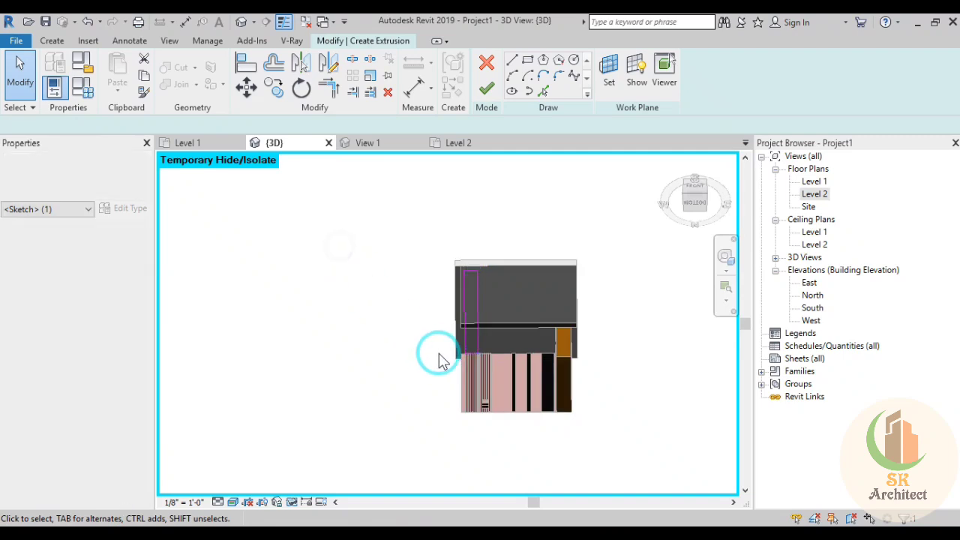
drag(531, 419, 365, 219)
scroll(494, 364, up, 2)
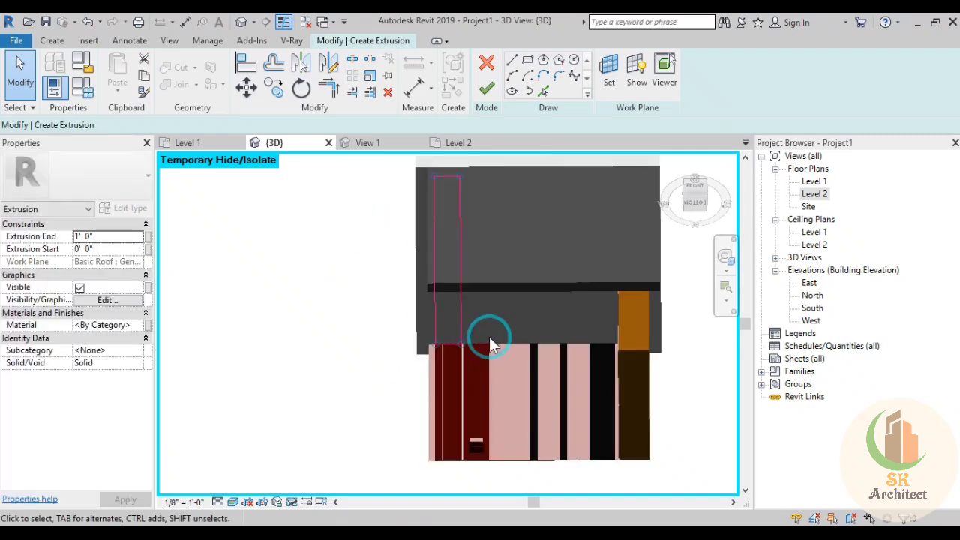
scroll(489, 337, up, 3)
scroll(488, 334, up, 2)
middle_drag(456, 319, 497, 331)
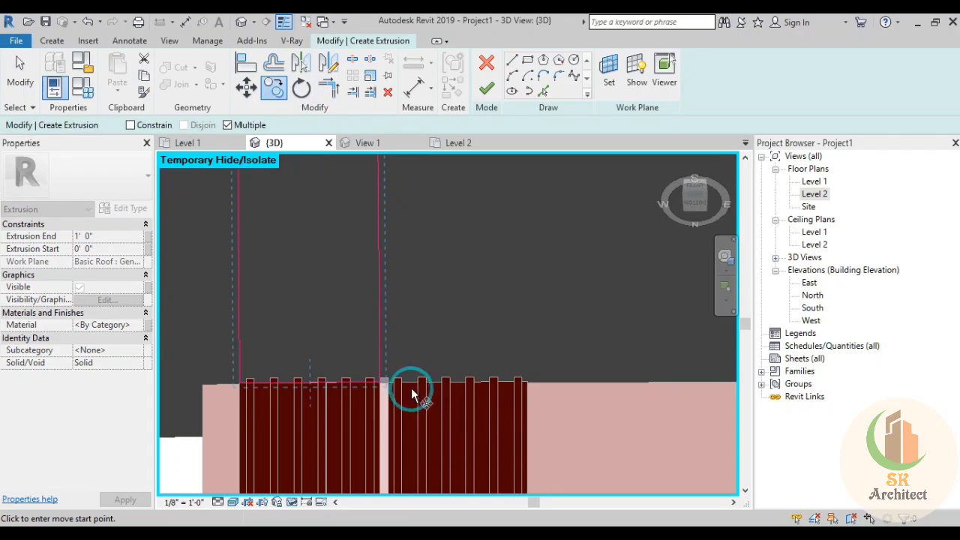
scroll(322, 384, up, 1)
scroll(327, 382, up, 1)
scroll(350, 371, up, 2)
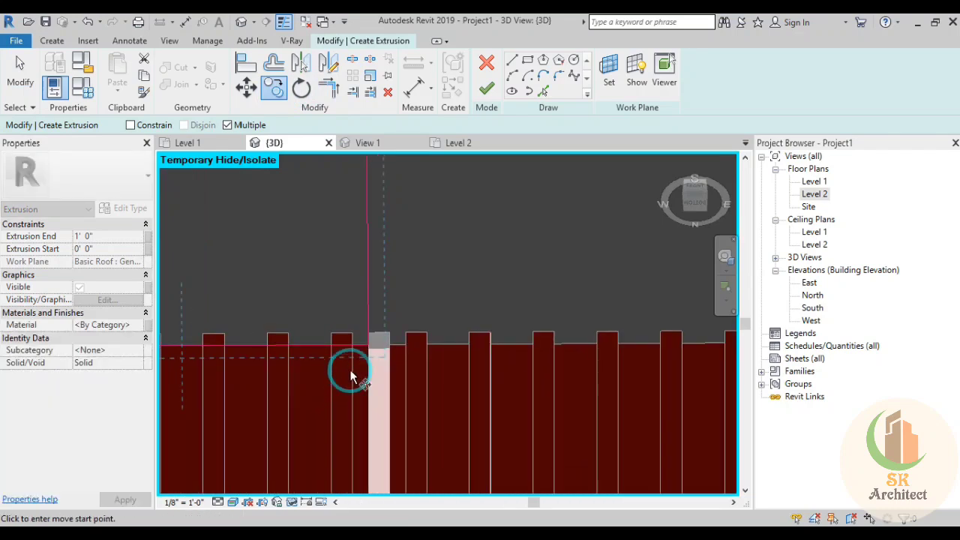
click(368, 348)
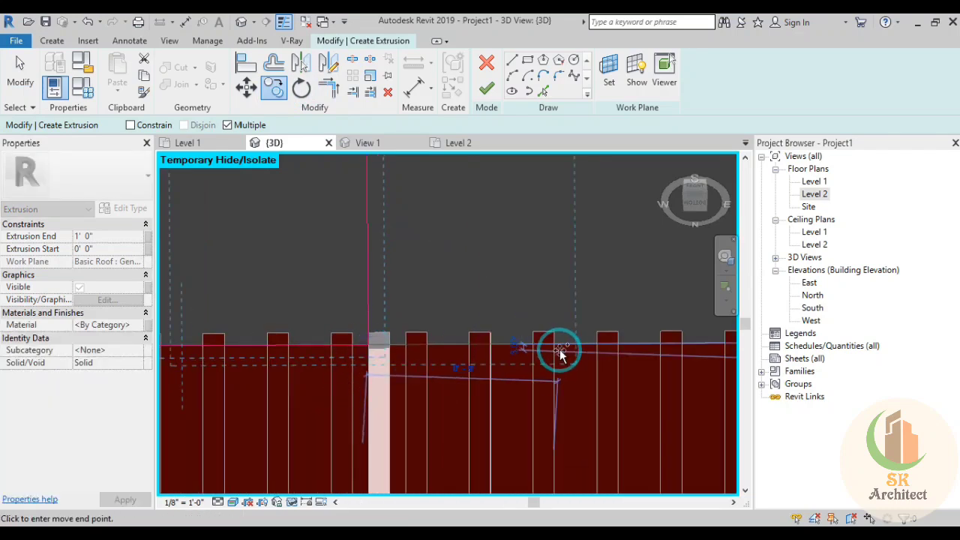
middle_drag(558, 349, 360, 332)
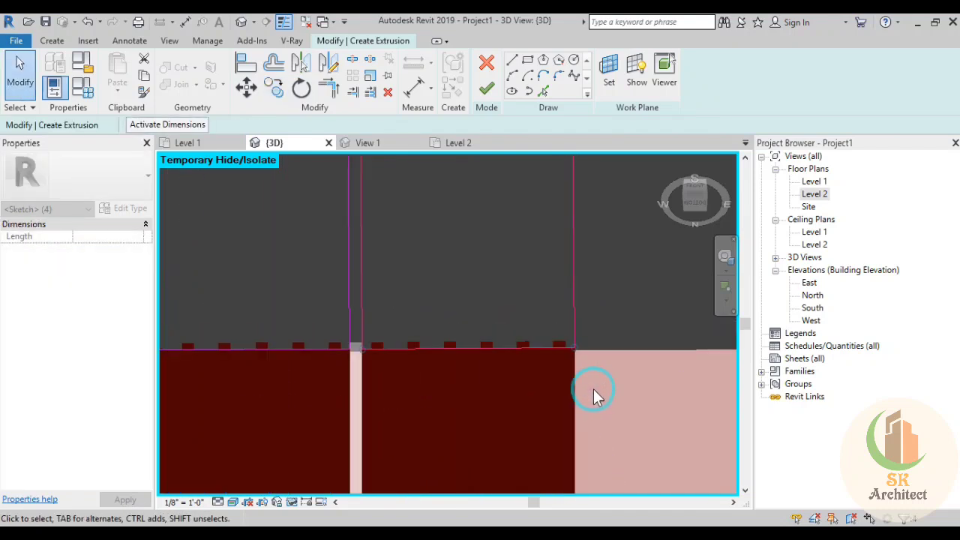
scroll(593, 389, down, 2)
scroll(593, 389, down, 1)
scroll(593, 389, down, 1)
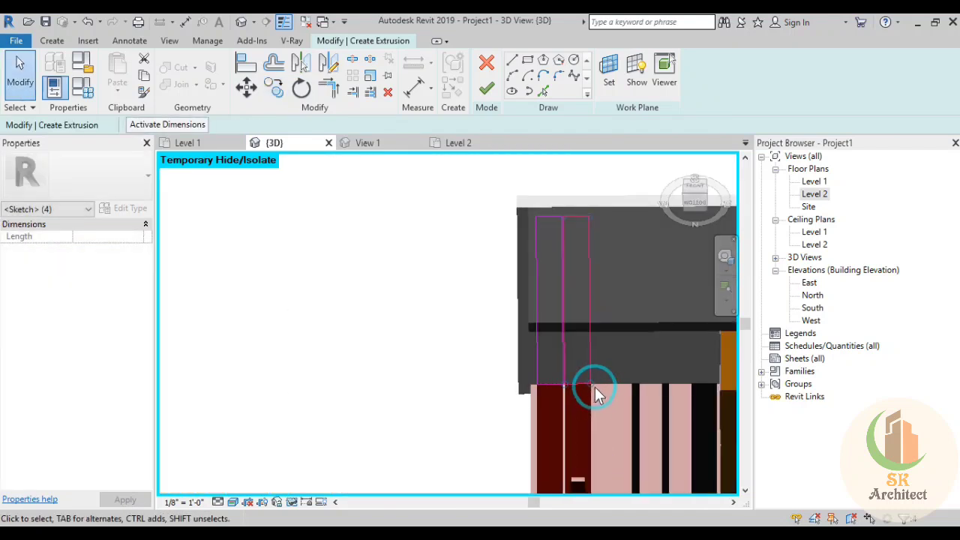
Finish the sketch into a solid strip extrusion and check its Extrusion End of 1' 0"
click(484, 96)
click(232, 234)
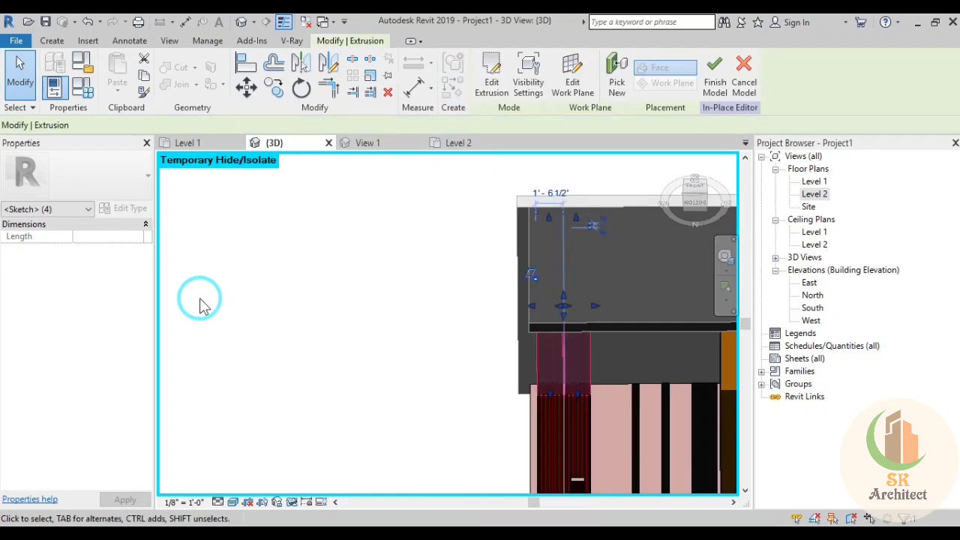
click(121, 235)
text(0' 0 1/4")
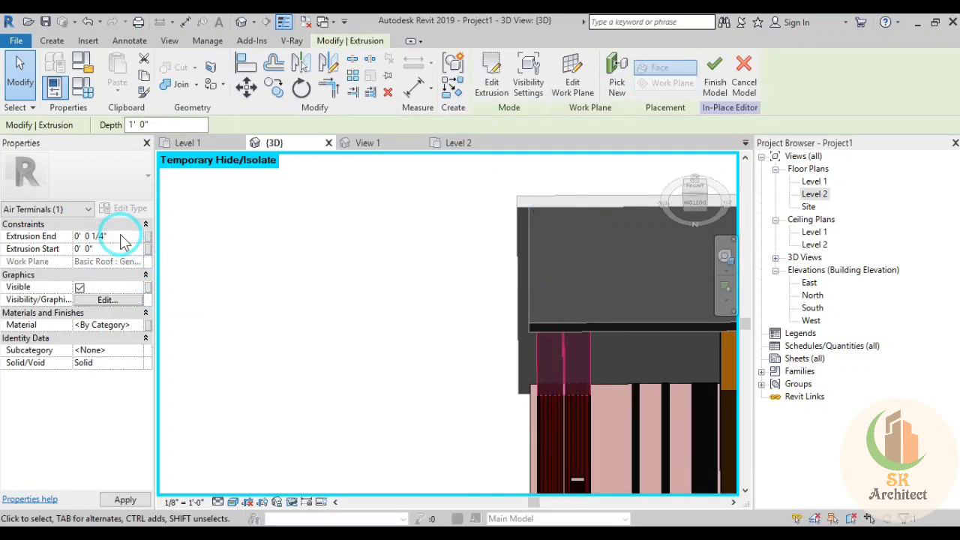
click(460, 407)
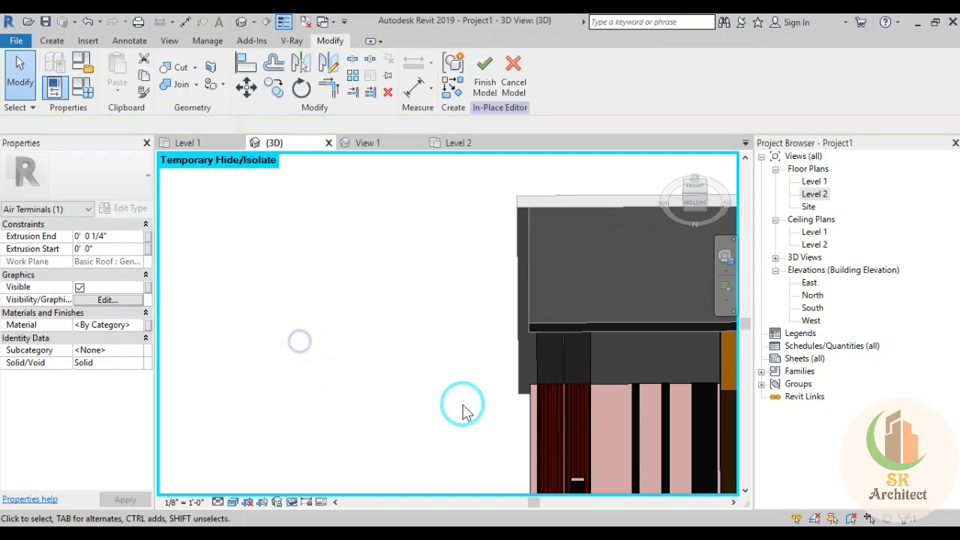
Orbit around the finished ceiling strips and the fluted wall below to inspect them
mouse_move(460, 407)
middle_down()
mouse_move(290, 363)
mouse_move(328, 321)
mouse_move(230, 317)
mouse_move(221, 338)
mouse_move(318, 300)
mouse_move(312, 402)
middle_up()
scroll(328, 321, up, 2)
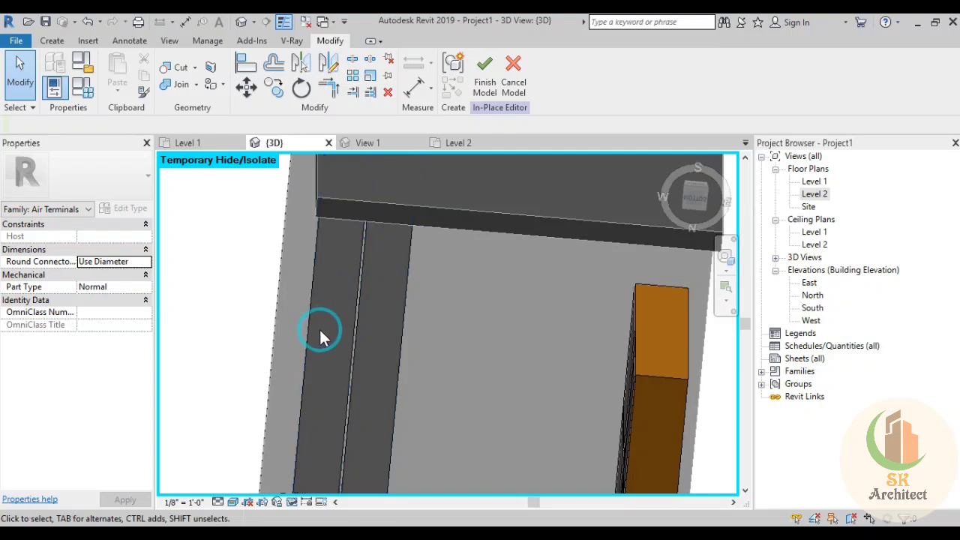
scroll(319, 327, up, 1)
scroll(283, 272, up, 2)
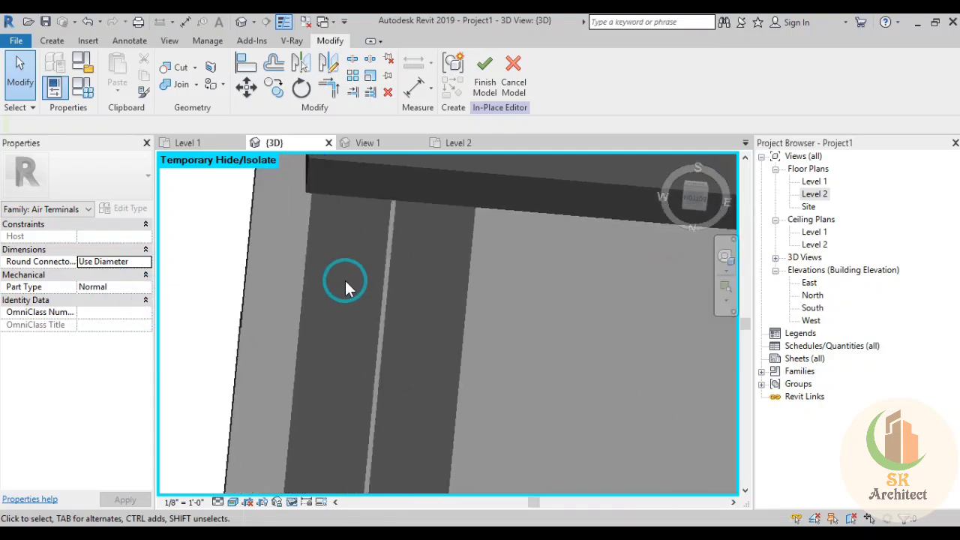
mouse_move(344, 285)
shift+middle_down()
mouse_move(353, 250)
mouse_move(338, 284)
shift+middle_up()
scroll(301, 247, down, 2)
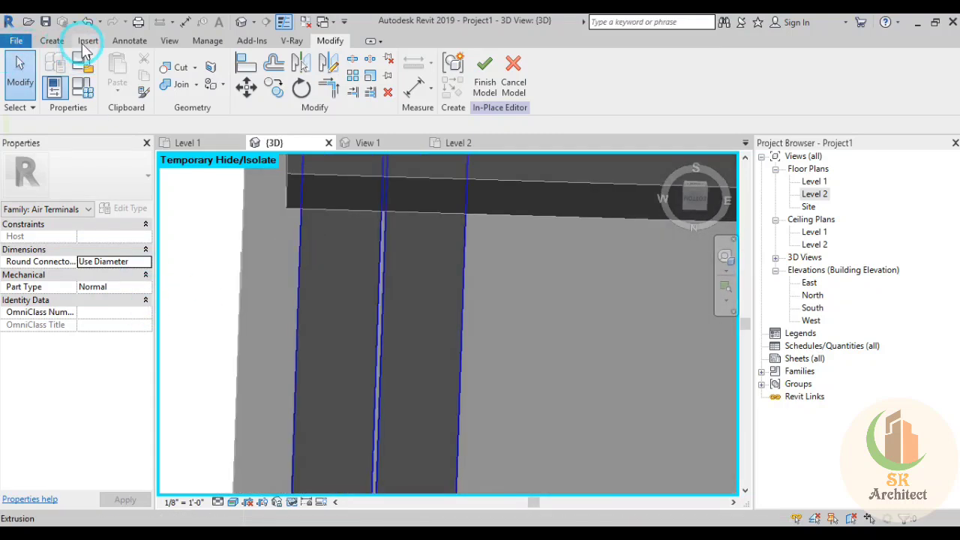
click(52, 40)
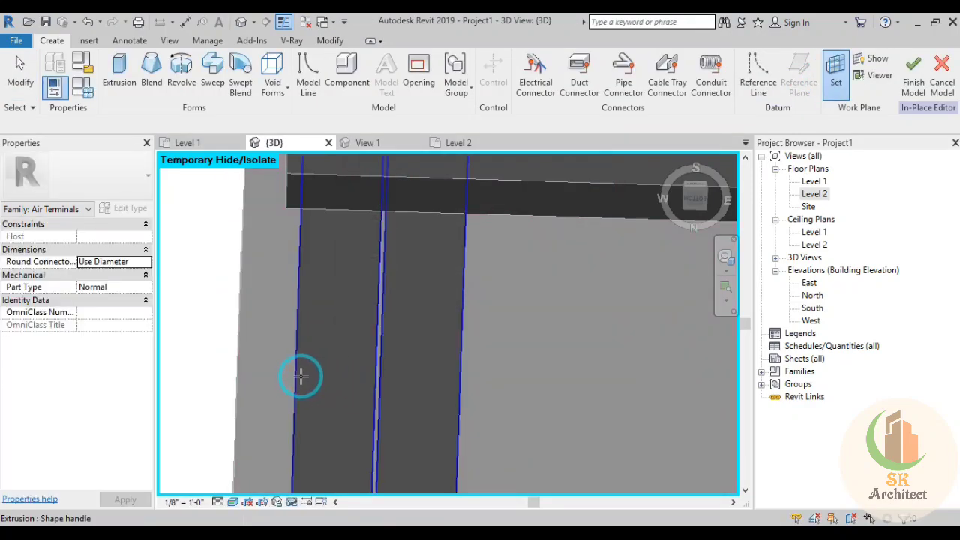
middle_drag(300, 380, 415, 247)
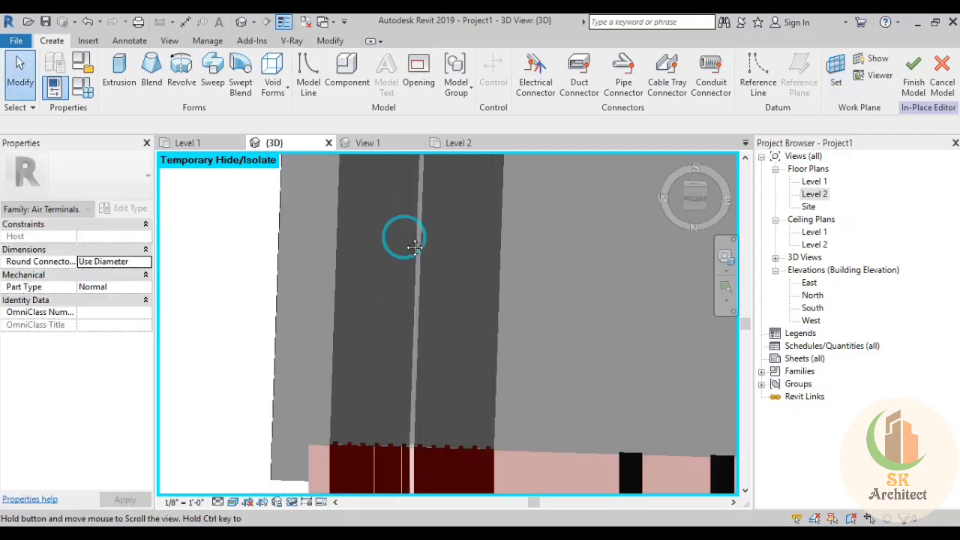
scroll(363, 380, up, 1)
scroll(324, 433, up, 1)
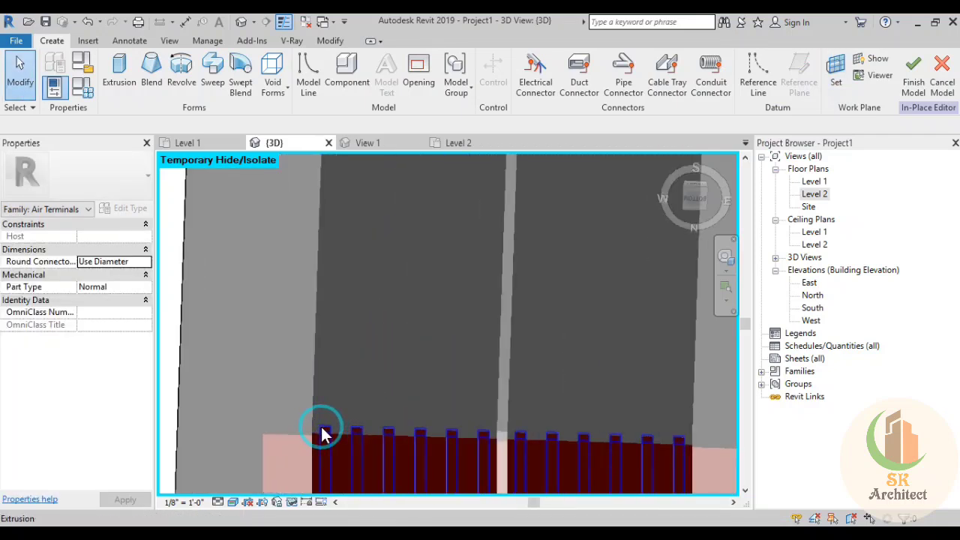
Start a new extrusion on the ceiling face and frame the top edge of the fluted wall
click(285, 300)
click(527, 60)
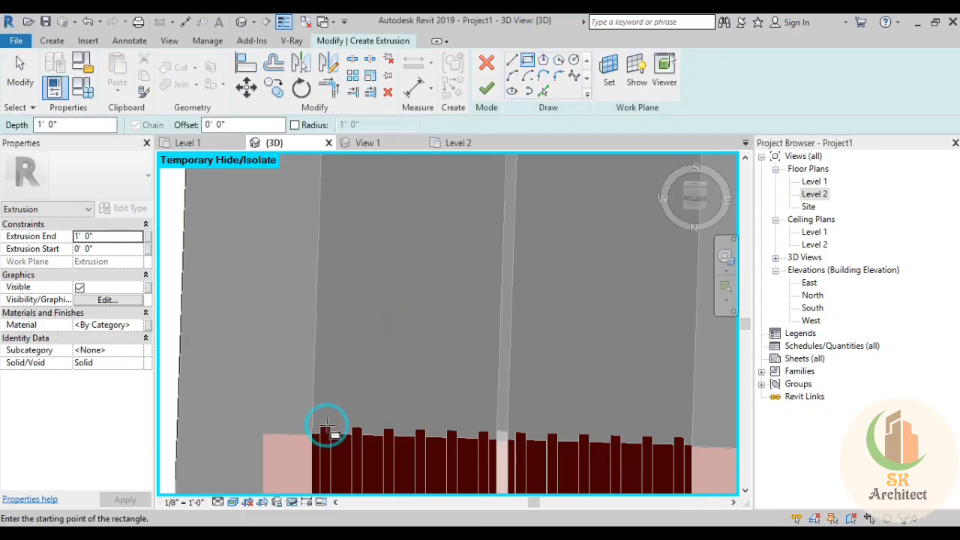
scroll(327, 427, up, 3)
scroll(299, 450, up, 3)
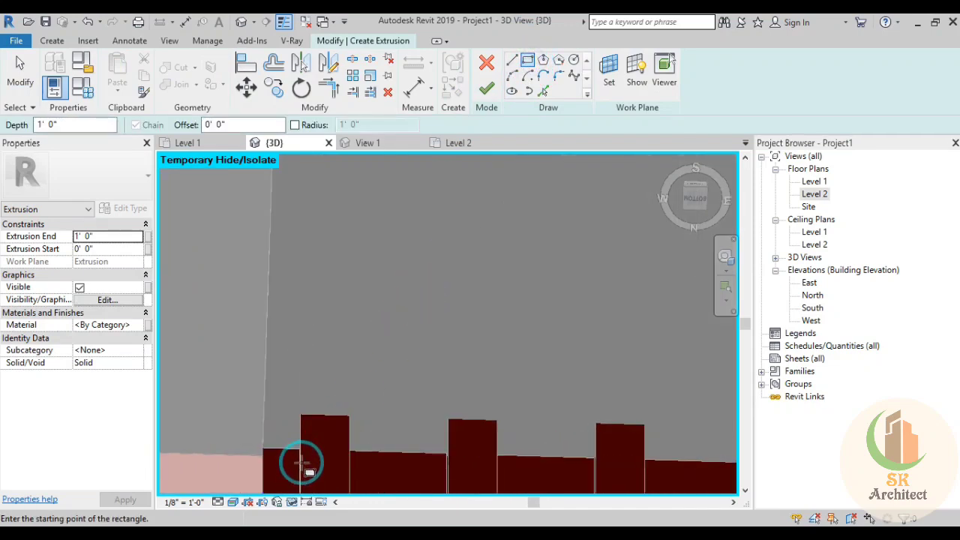
scroll(370, 250, up, 2)
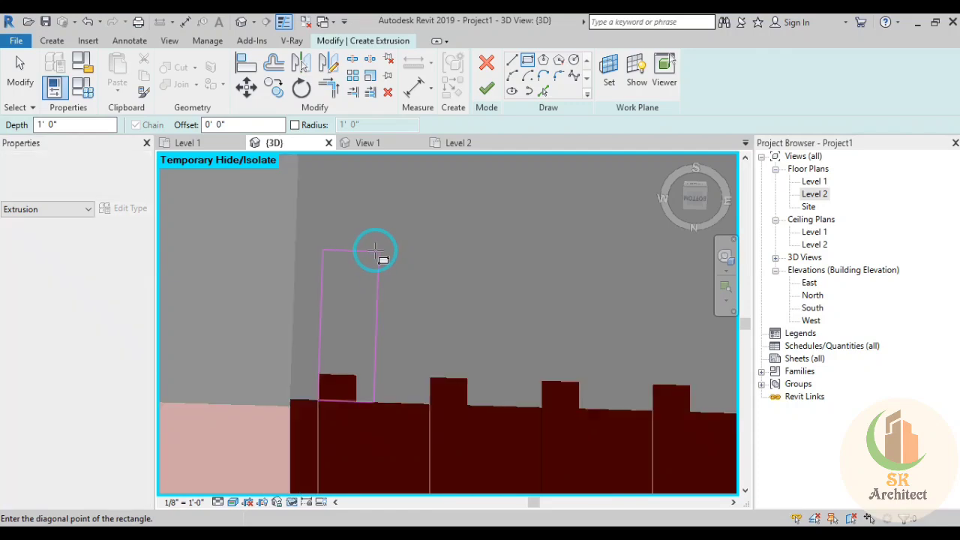
scroll(370, 251, up, 2)
scroll(371, 251, up, 2)
scroll(382, 365, up, 2)
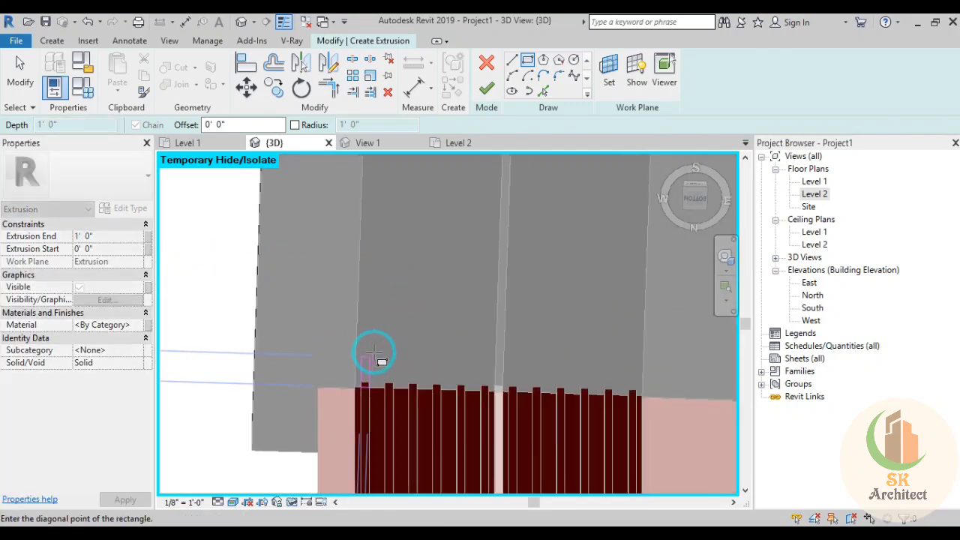
mouse_move(374, 360)
shift+middle_down()
mouse_move(381, 282)
mouse_move(381, 320)
shift+middle_up()
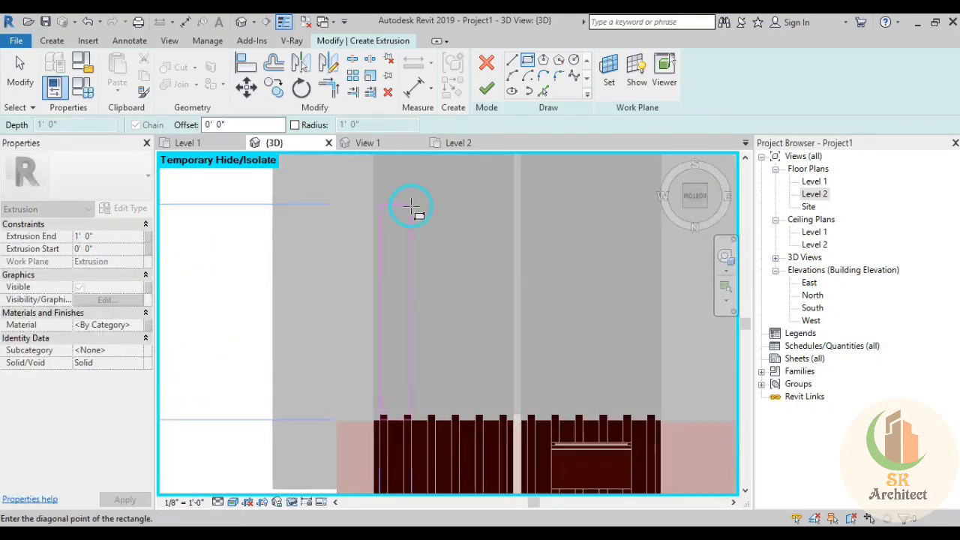
middle_drag(407, 203, 381, 402)
scroll(391, 292, down, 2)
middle_drag(391, 293, 403, 413)
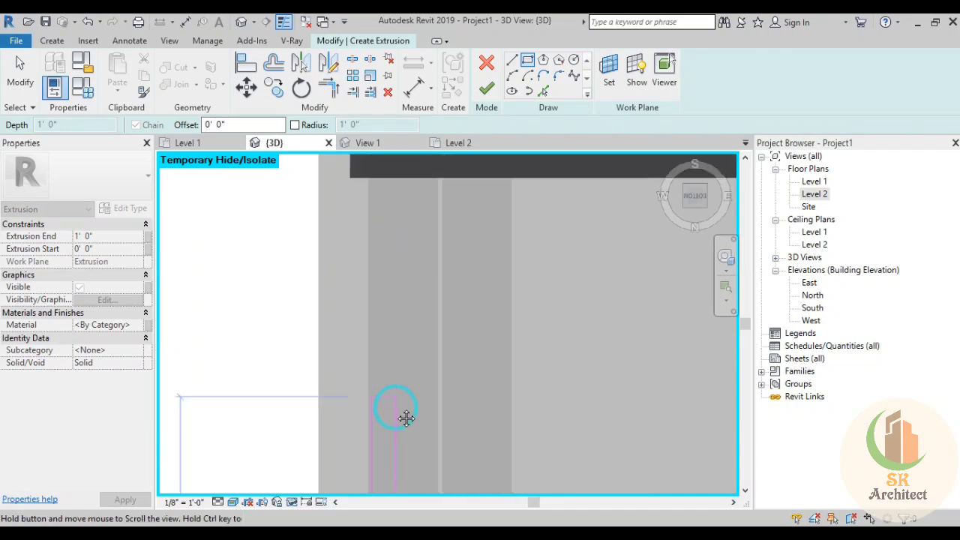
mouse_move(385, 279)
shift+middle_down()
mouse_move(403, 221)
mouse_move(392, 200)
mouse_move(382, 323)
shift+middle_up()
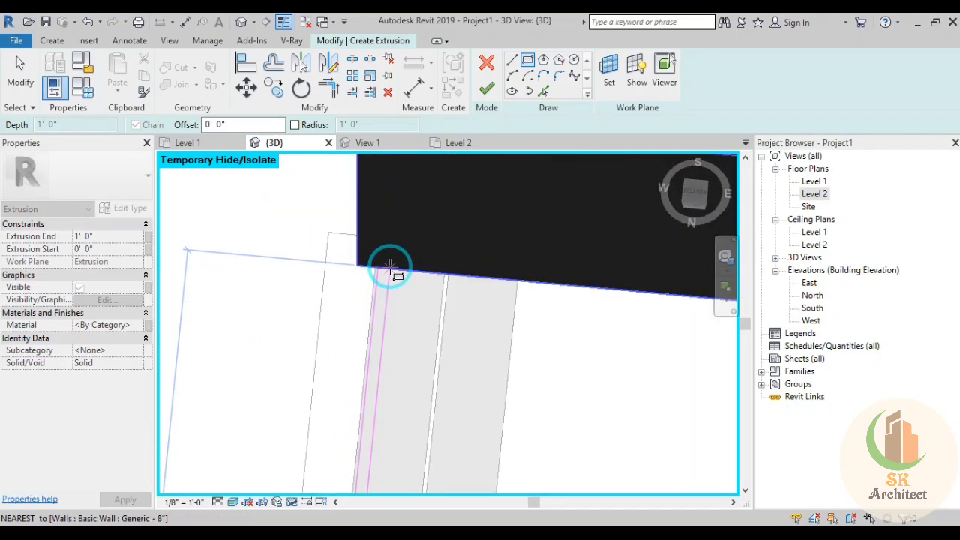
Draw a long narrow strip rectangle along the wall edge and drag one sketch line into place
click(437, 362)
mouse_move(439, 460)
middle_down()
mouse_move(428, 214)
mouse_move(407, 390)
middle_up()
scroll(368, 210, up, 2)
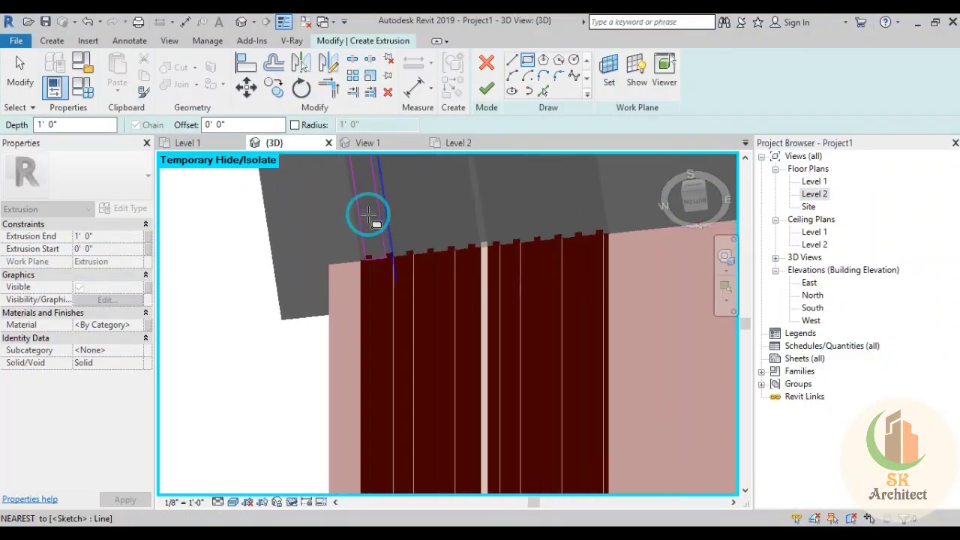
scroll(392, 306, up, 2)
mouse_move(392, 306)
shift+middle_down()
mouse_move(413, 332)
mouse_move(388, 285)
mouse_move(600, 407)
mouse_move(539, 338)
mouse_move(487, 308)
shift+middle_up()
key(Escape)
key(Escape)
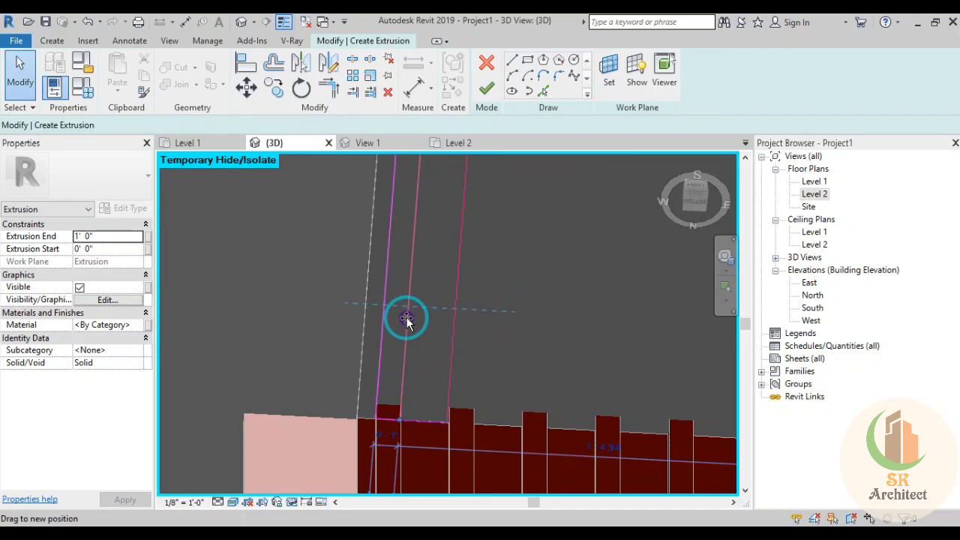
click(406, 316)
mouse_move(551, 442)
shift+middle_down()
mouse_move(494, 383)
mouse_move(494, 394)
shift+middle_up()
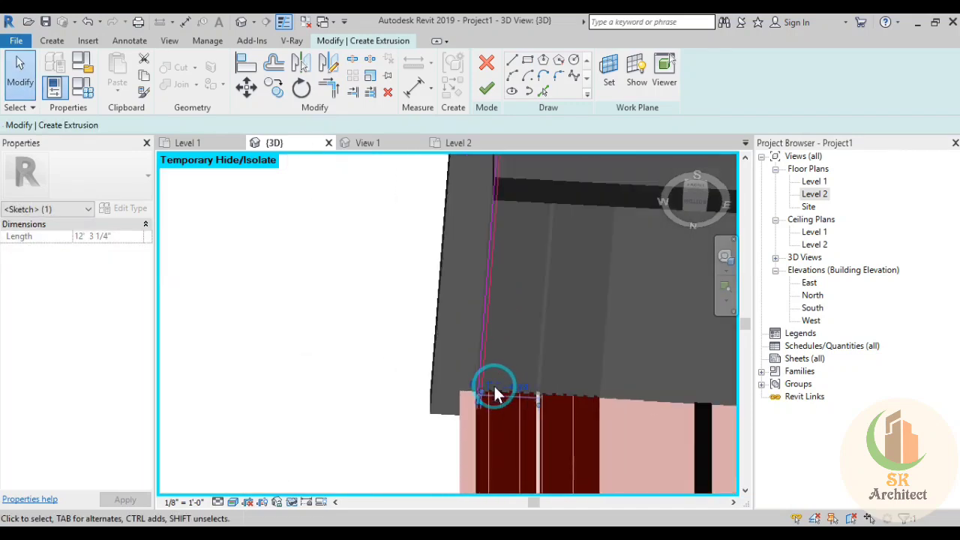
Reorient the view to look up at the ceiling sketch line and the flutes
click(368, 310)
mouse_move(368, 311)
shift+middle_down()
mouse_move(407, 407)
mouse_move(422, 338)
shift+middle_up()
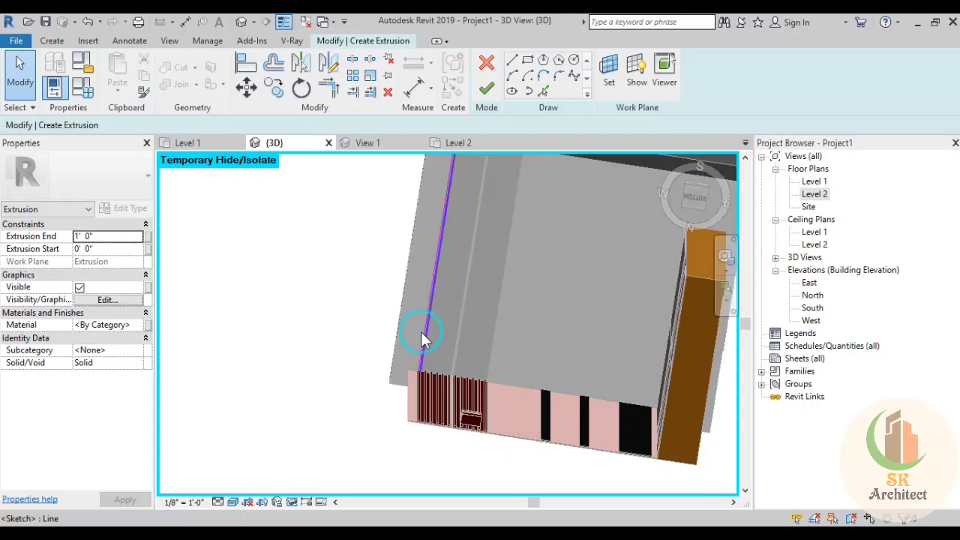
scroll(419, 335, down, 4)
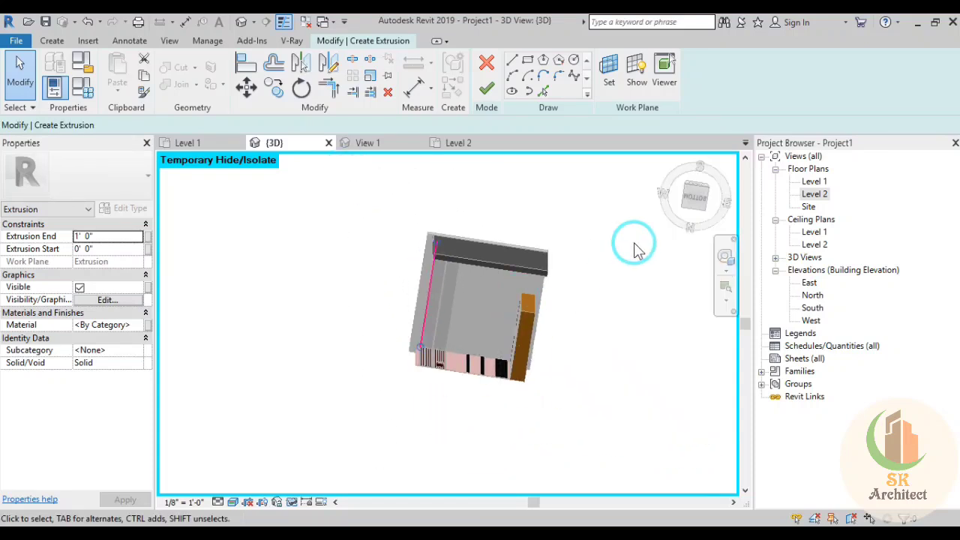
click(683, 217)
scroll(610, 310, up, 4)
scroll(544, 405, up, 4)
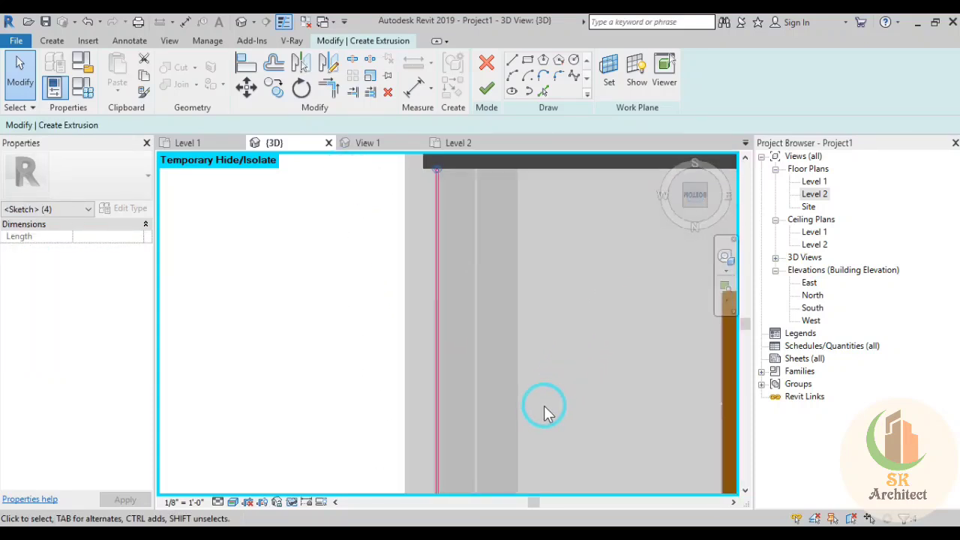
middle_drag(543, 406, 396, 381)
scroll(396, 380, up, 2)
scroll(393, 381, up, 2)
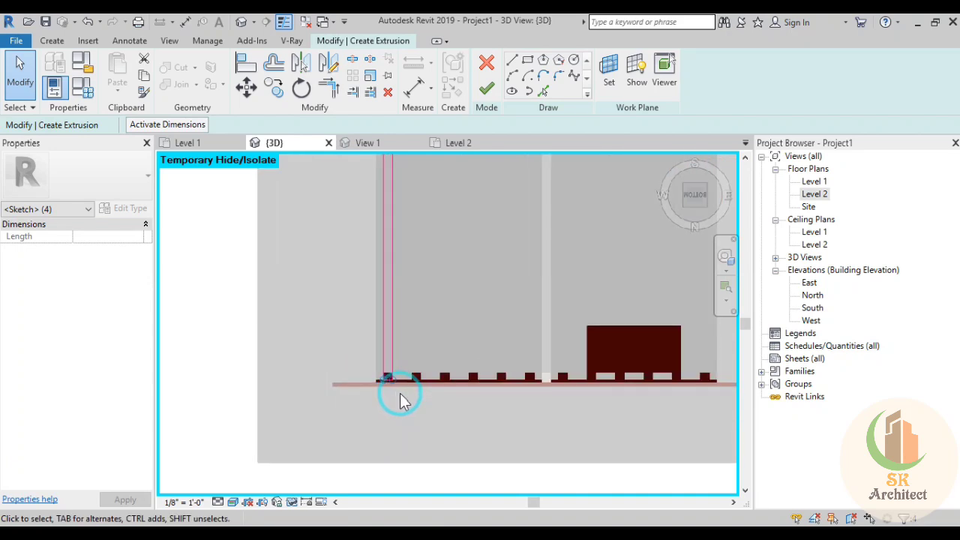
Copy the strip profile rectangle with Multiple onto each remaining flute
click(279, 98)
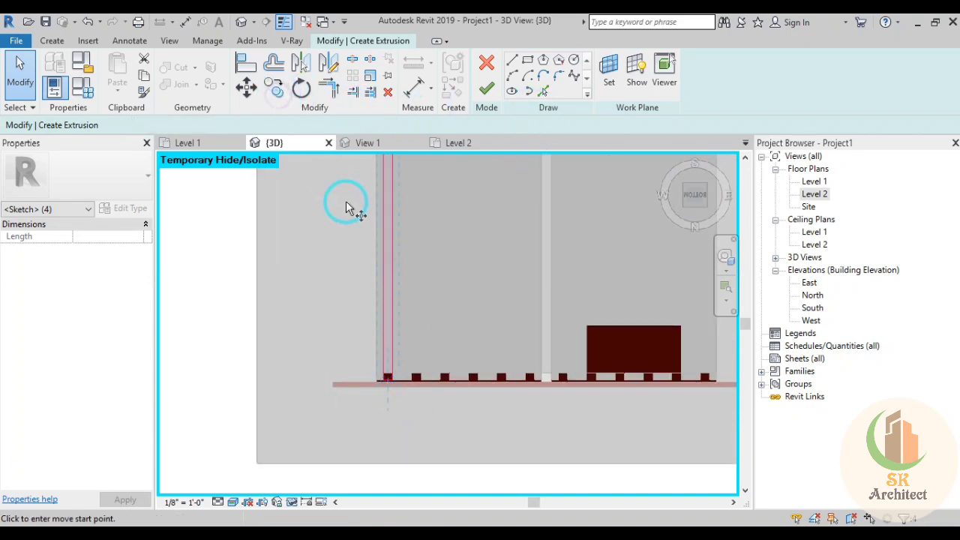
scroll(412, 380, up, 3)
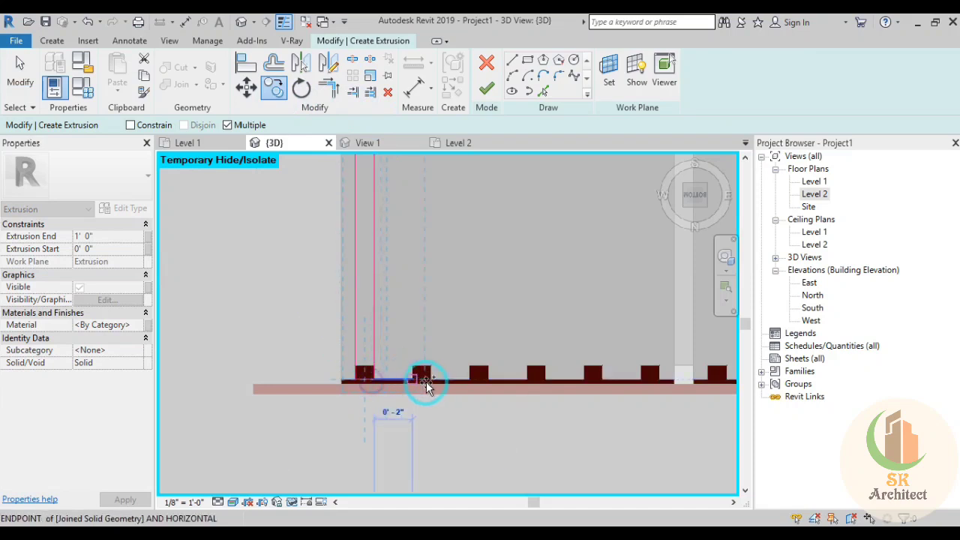
click(484, 381)
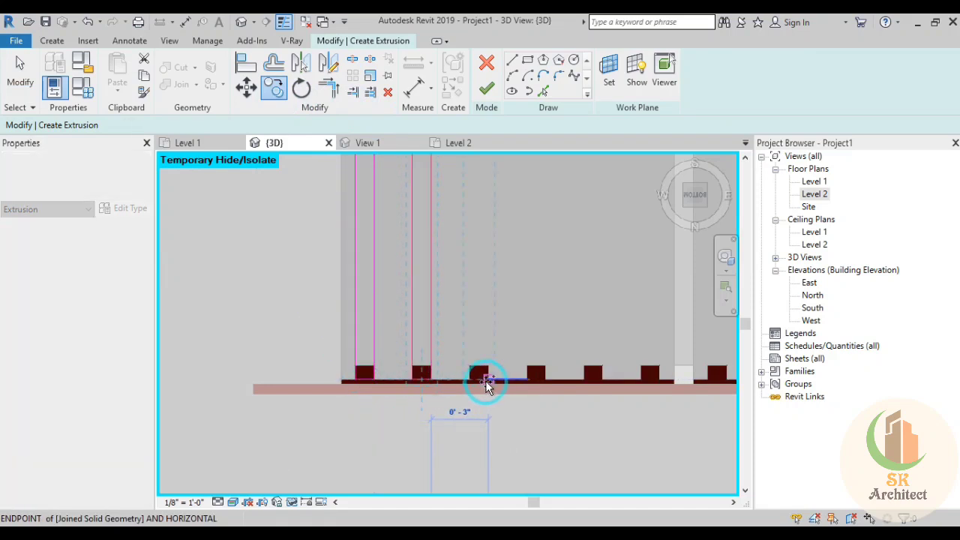
click(542, 381)
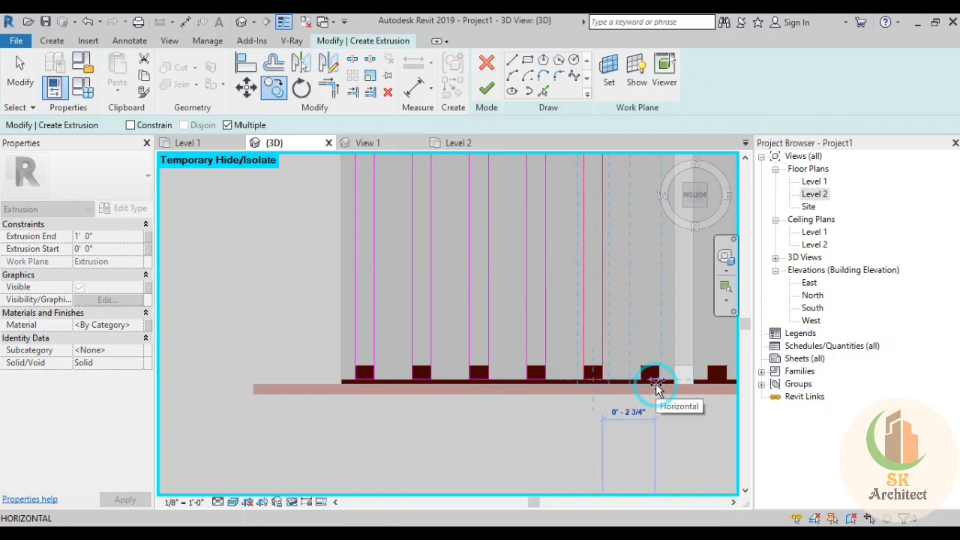
click(659, 381)
middle_drag(656, 389, 439, 390)
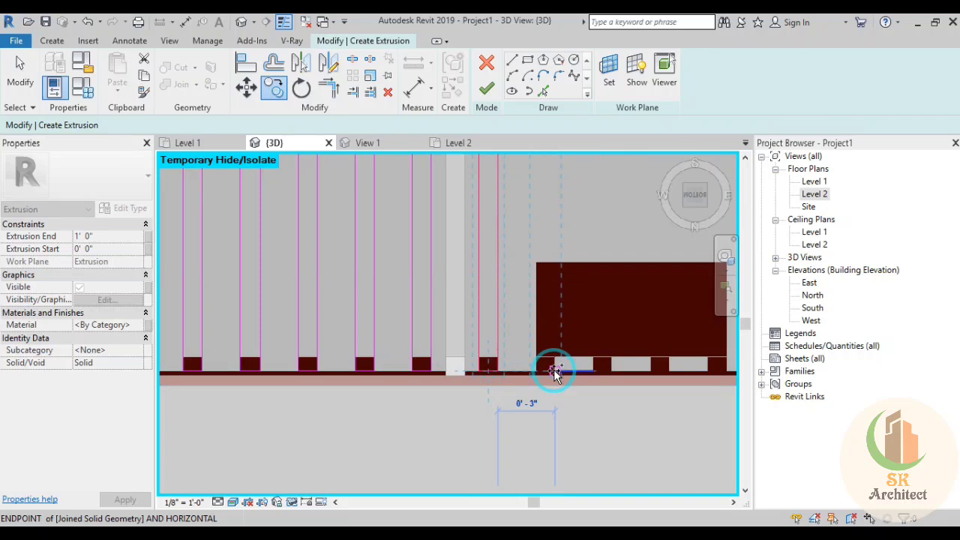
click(609, 369)
middle_drag(636, 387, 448, 380)
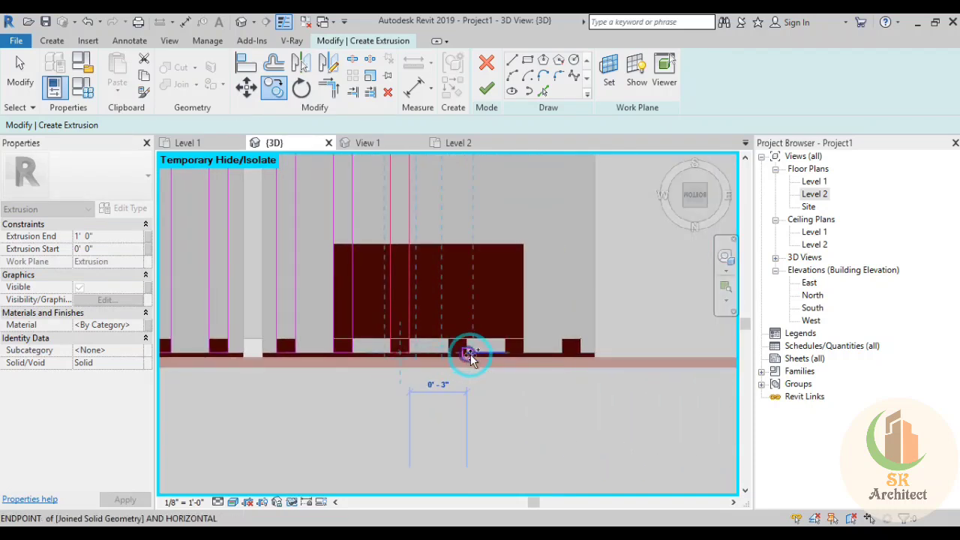
click(578, 349)
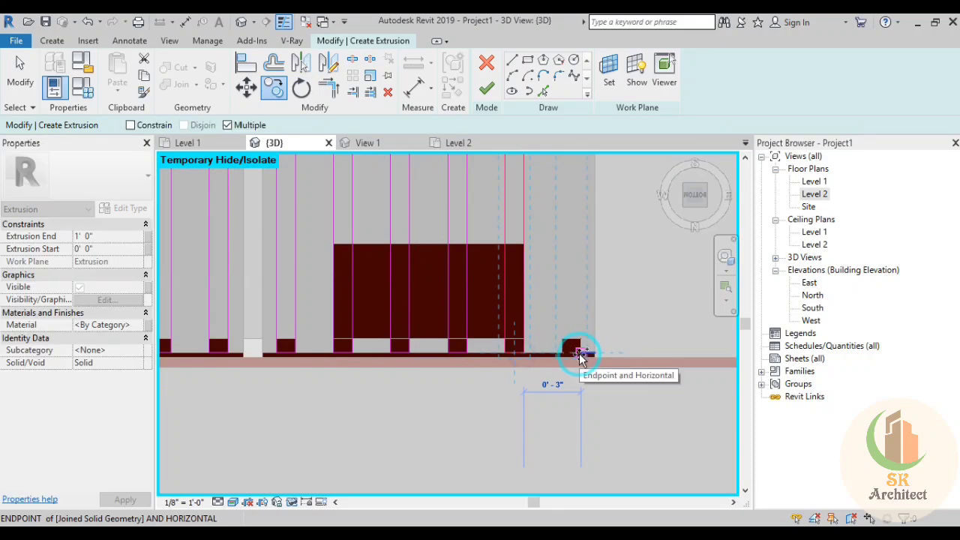
key(Escape)
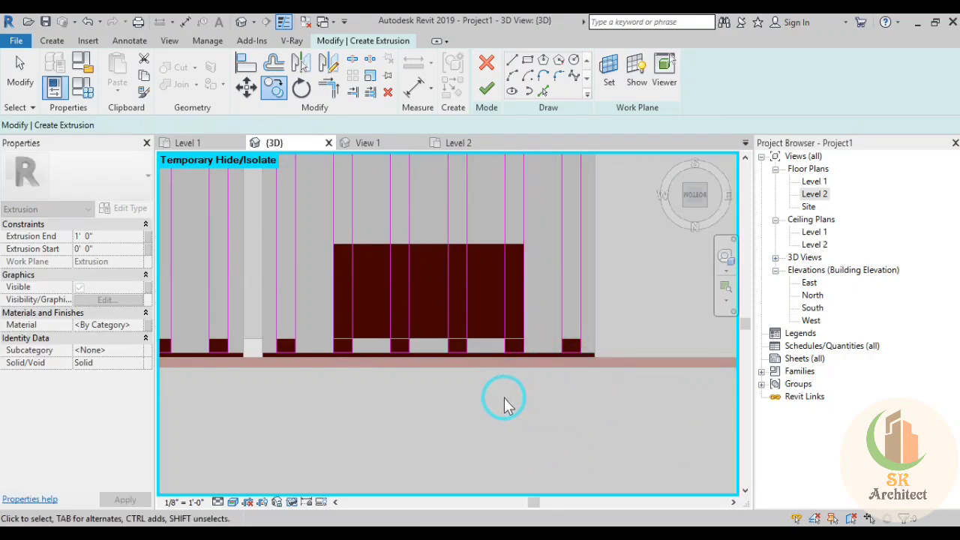
Finish the strip sketch as a 0' 0 3/4" deep solid extrusion
mouse_move(503, 398)
shift+middle_down()
mouse_move(542, 456)
mouse_move(540, 482)
mouse_move(480, 393)
mouse_move(569, 442)
shift+middle_up()
scroll(481, 393, up, 2)
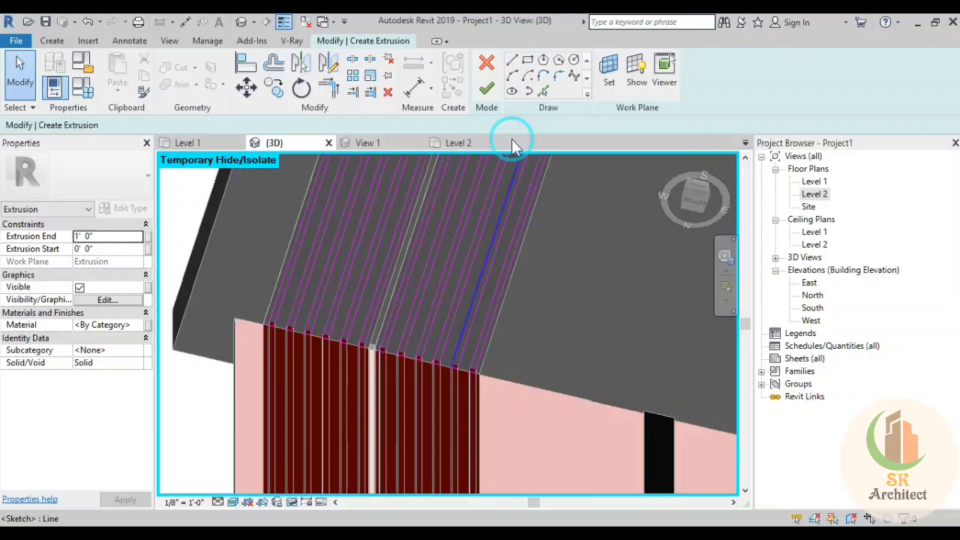
click(486, 88)
click(108, 237)
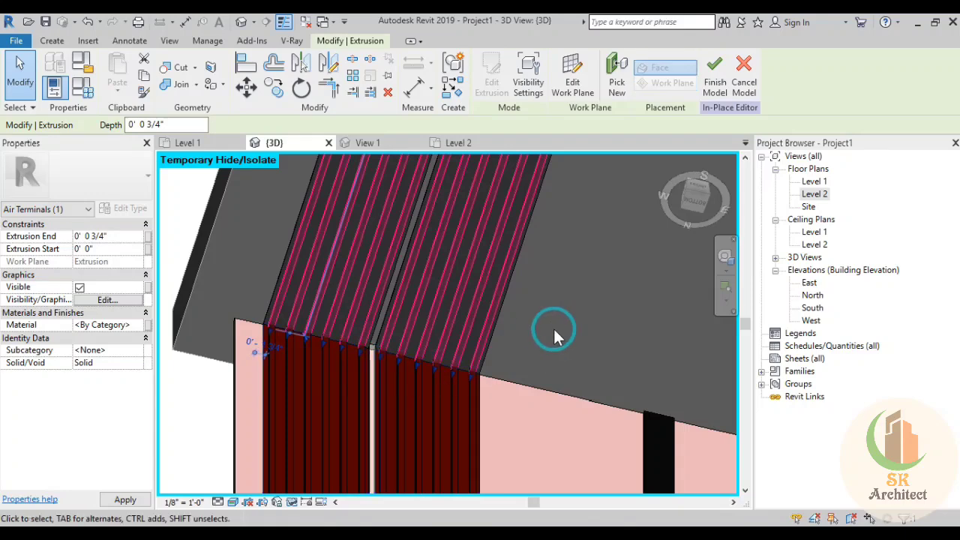
click(553, 414)
Join the ceiling strip extrusion with the dark red wall flutes using Join Geometry
mouse_move(182, 289)
middle_down()
mouse_move(242, 318)
mouse_move(330, 323)
middle_up()
scroll(330, 322, up, 3)
click(180, 83)
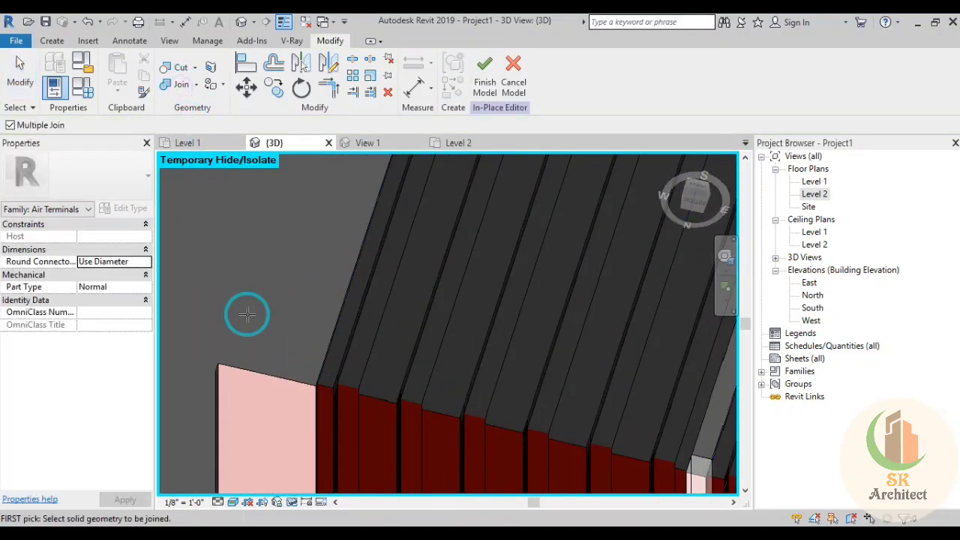
click(315, 405)
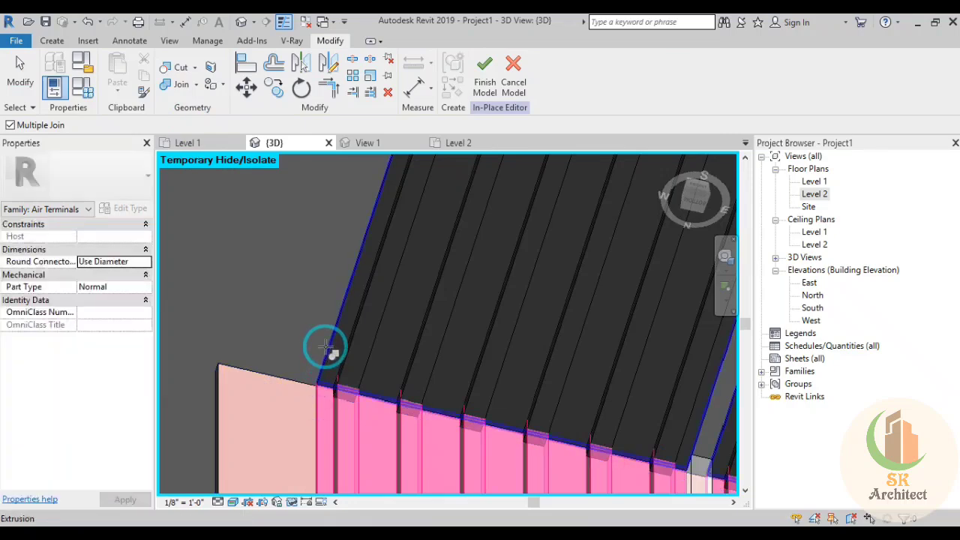
key(Escape)
key(Escape)
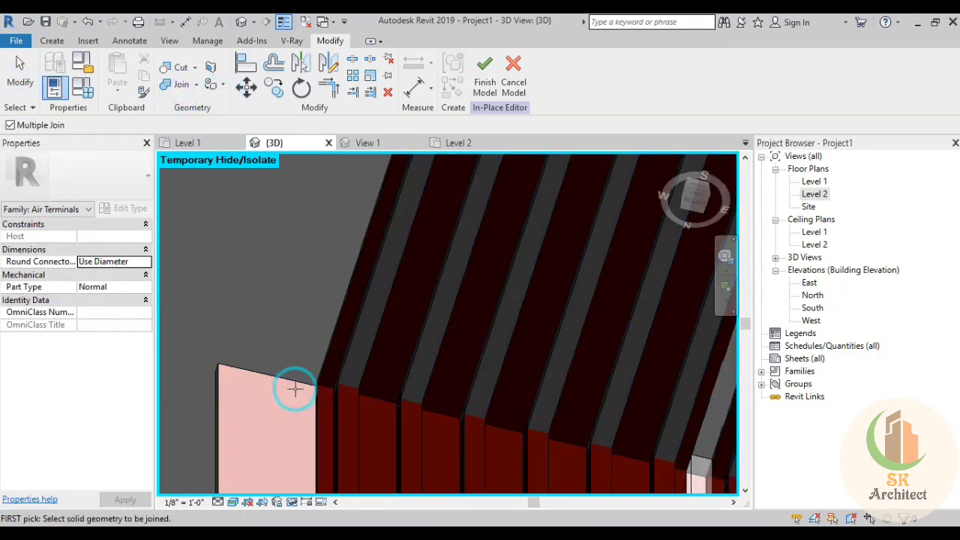
click(341, 433)
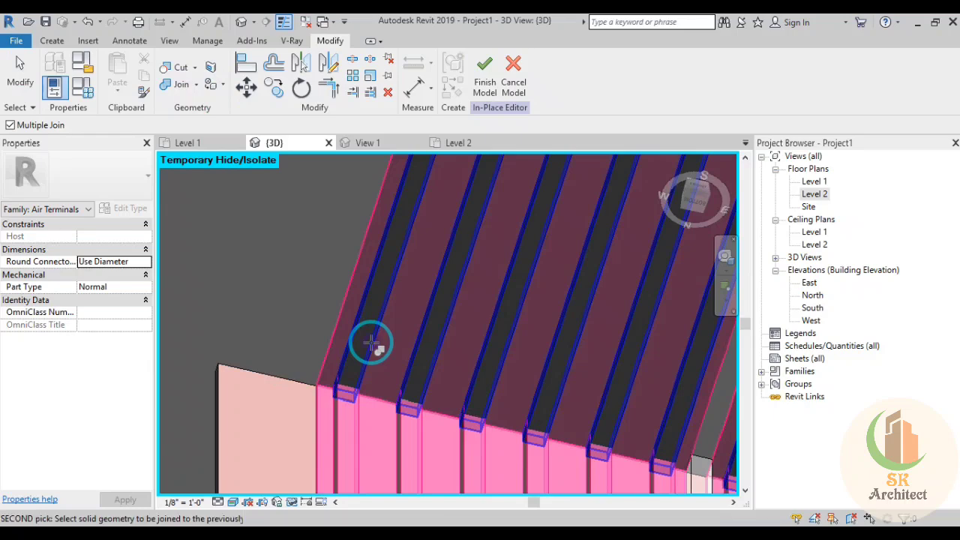
scroll(355, 349, down, 2)
scroll(359, 338, down, 2)
key(Escape)
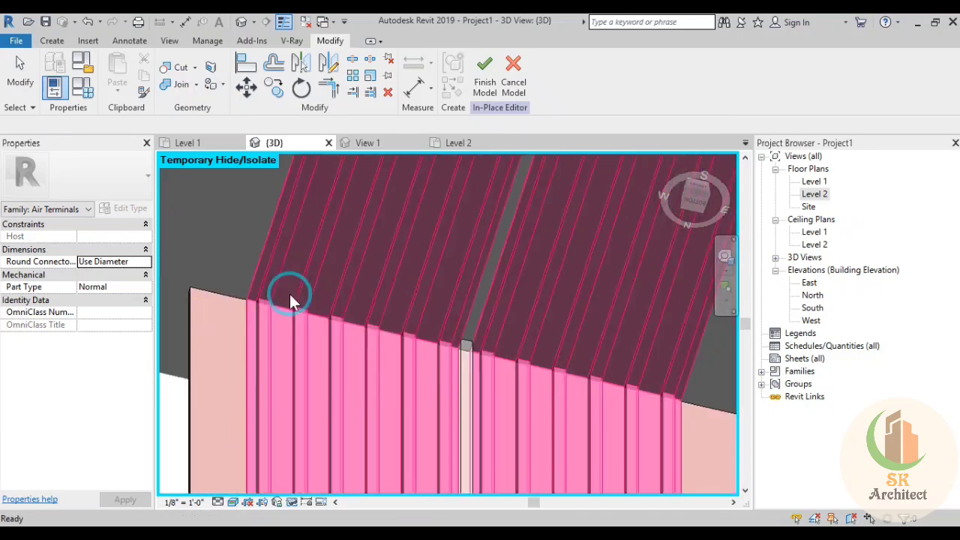
key(Escape)
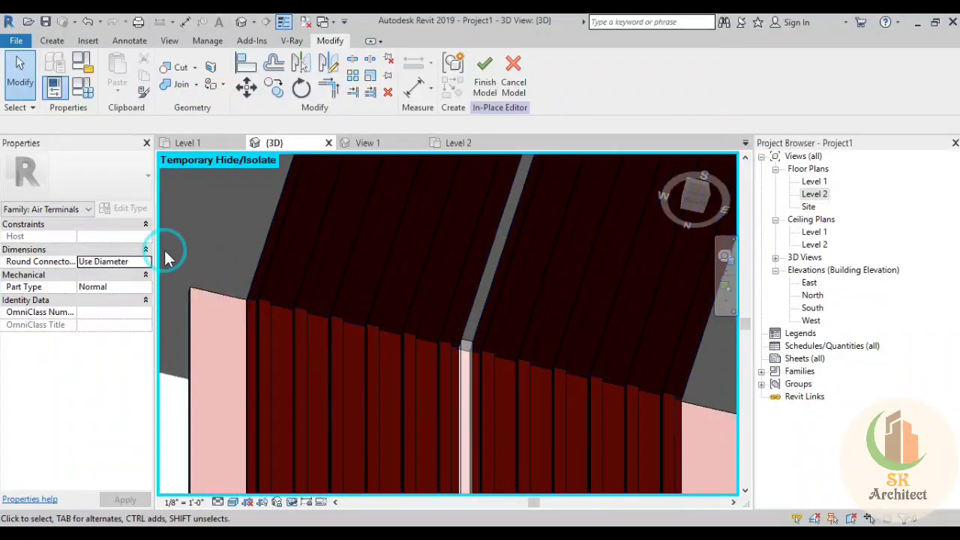
View the model from below to check the joined band under the flutes
scroll(166, 257, up, 2)
scroll(167, 258, up, 1)
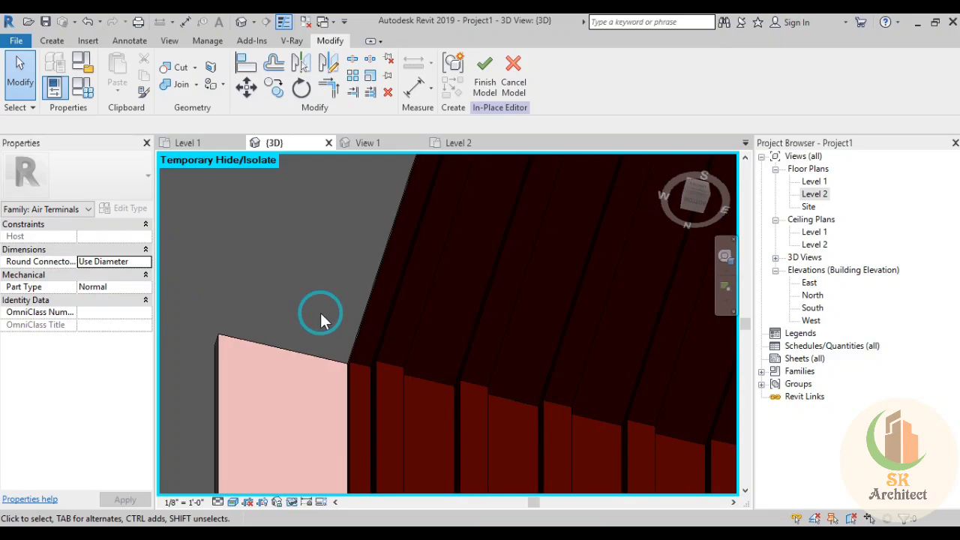
mouse_move(321, 320)
shift+middle_down()
mouse_move(455, 263)
mouse_move(428, 242)
shift+middle_up()
click(695, 199)
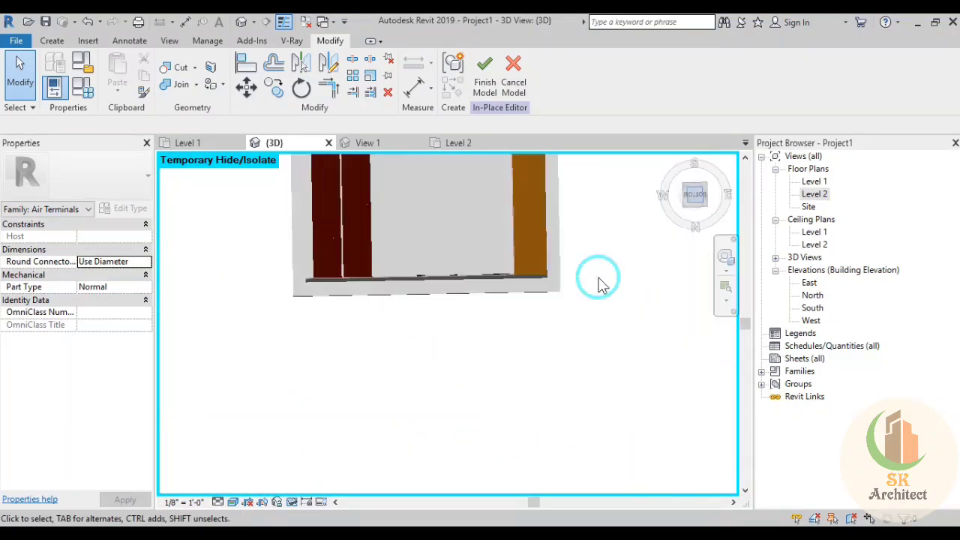
scroll(387, 400, up, 2)
scroll(387, 482, up, 2)
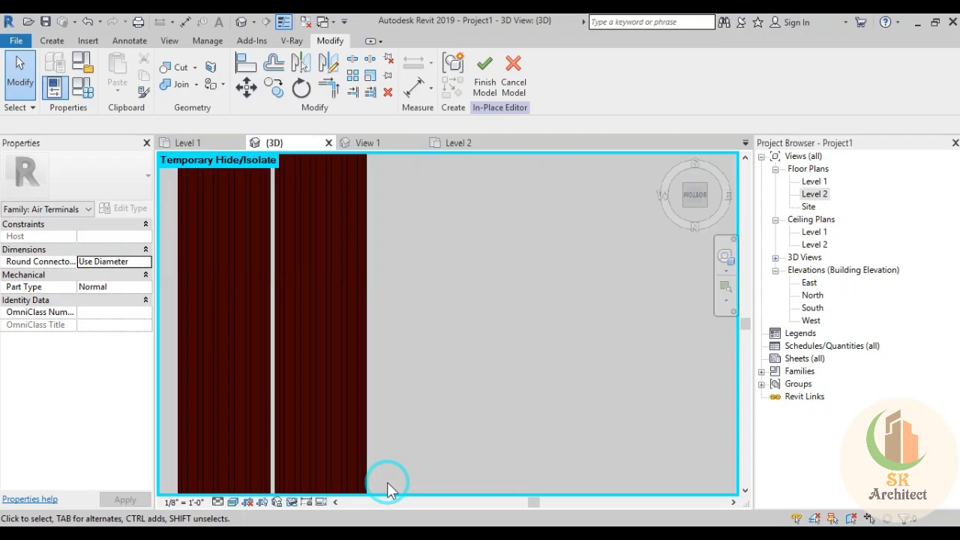
mouse_move(388, 488)
middle_down()
mouse_move(419, 370)
mouse_move(394, 311)
middle_up()
scroll(300, 334, up, 2)
scroll(293, 340, up, 2)
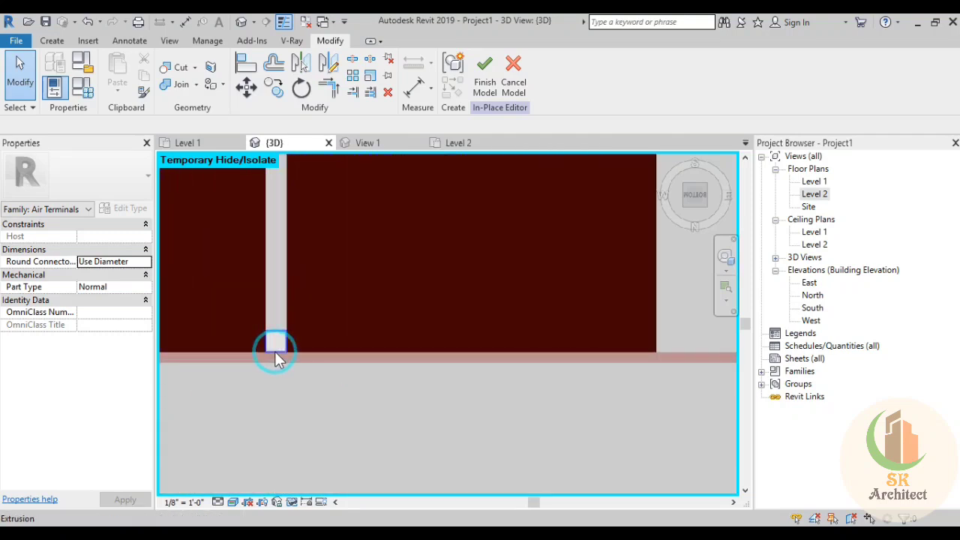
scroll(272, 349, up, 1)
Begin picking a new work plane, cancel it, and orbit to a wall elevation view
click(52, 41)
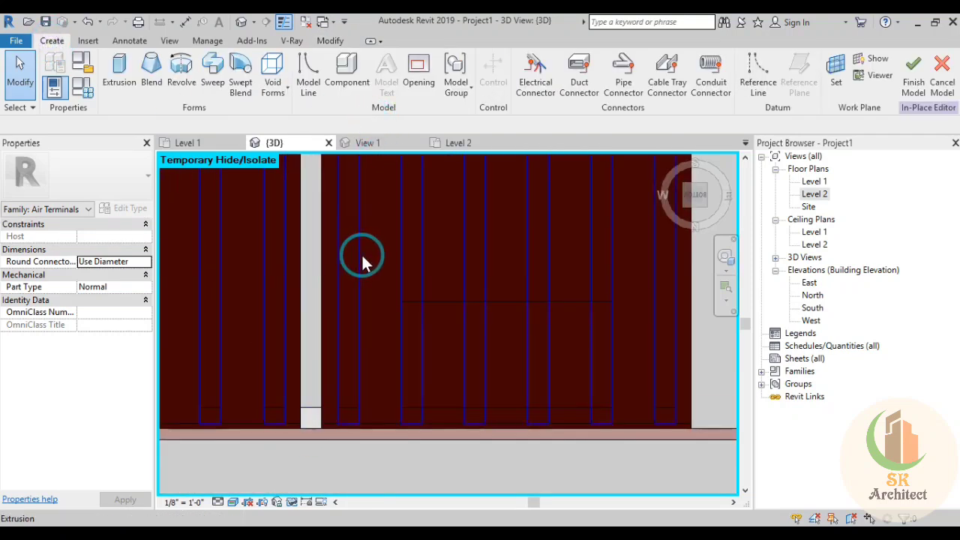
scroll(362, 259, down, 2)
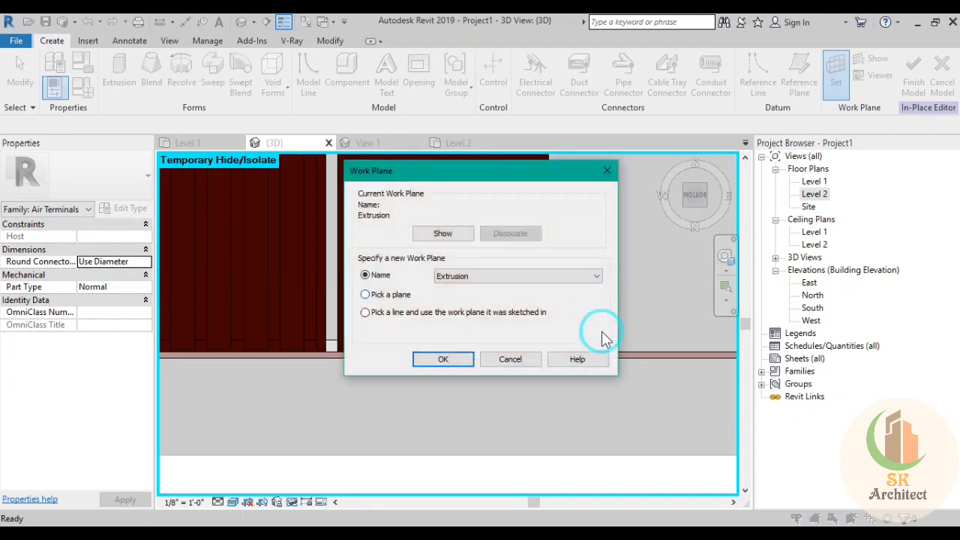
click(443, 359)
scroll(429, 361, up, 2)
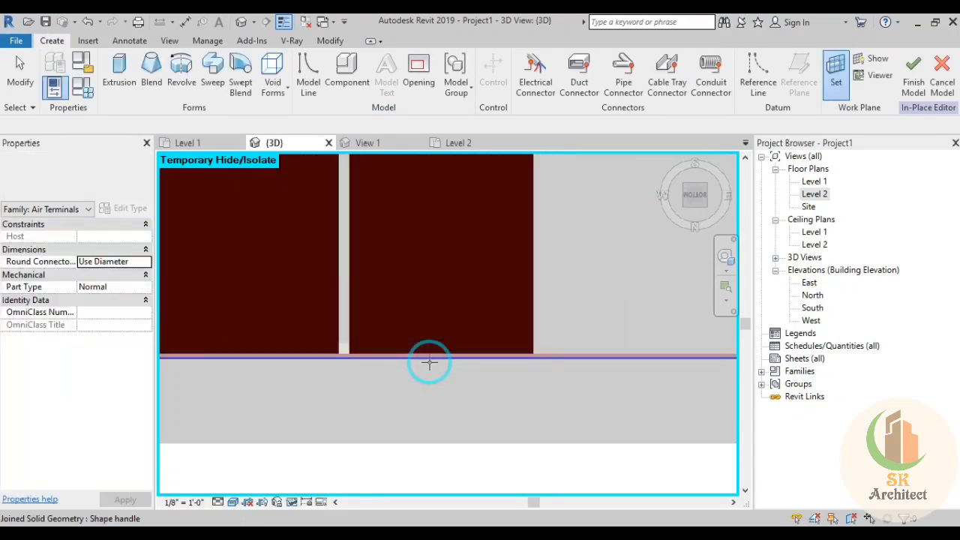
scroll(428, 359, up, 2)
scroll(420, 352, up, 1)
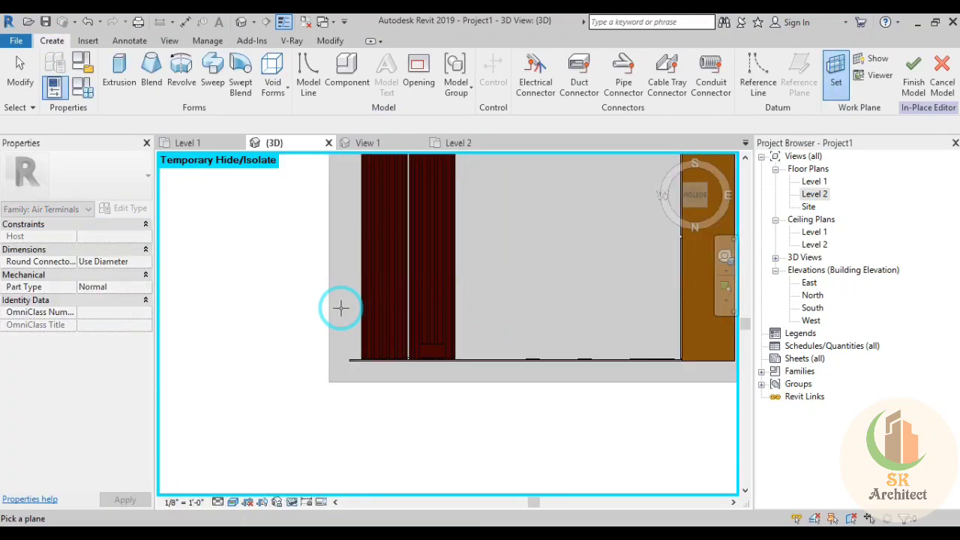
shift+middle_drag(356, 328, 443, 435)
scroll(375, 306, up, 2)
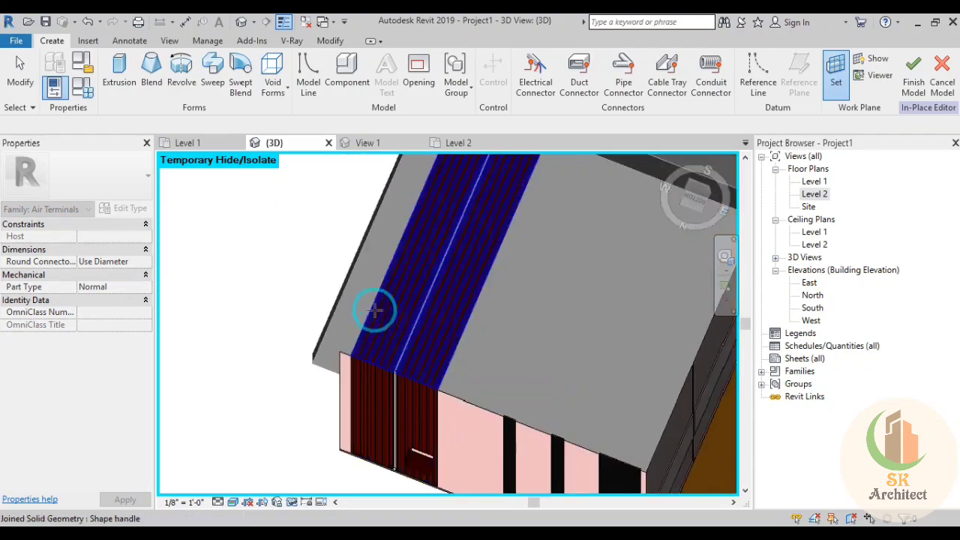
scroll(370, 295, up, 2)
scroll(345, 300, up, 1)
scroll(300, 296, up, 1)
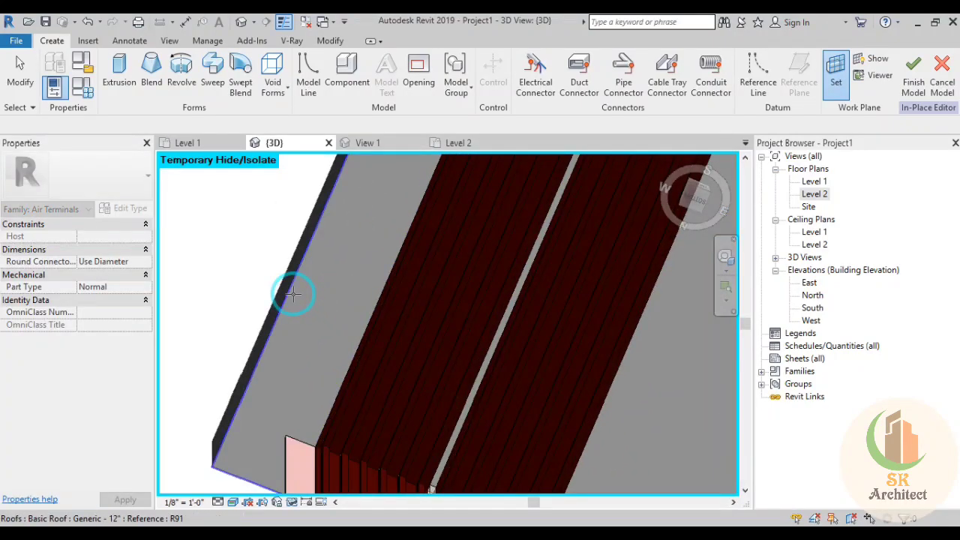
key(Escape)
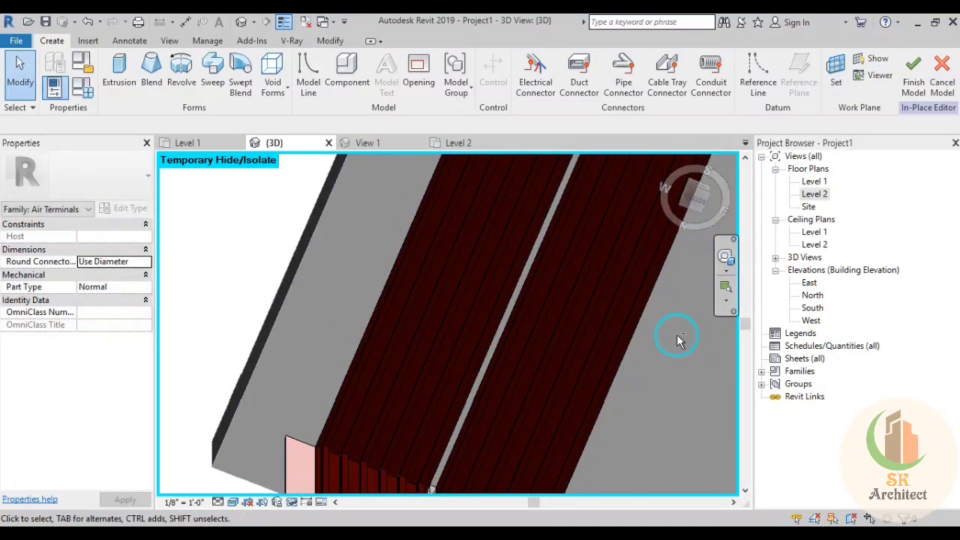
mouse_move(677, 337)
shift+middle_down()
mouse_move(721, 318)
mouse_move(637, 300)
shift+middle_up()
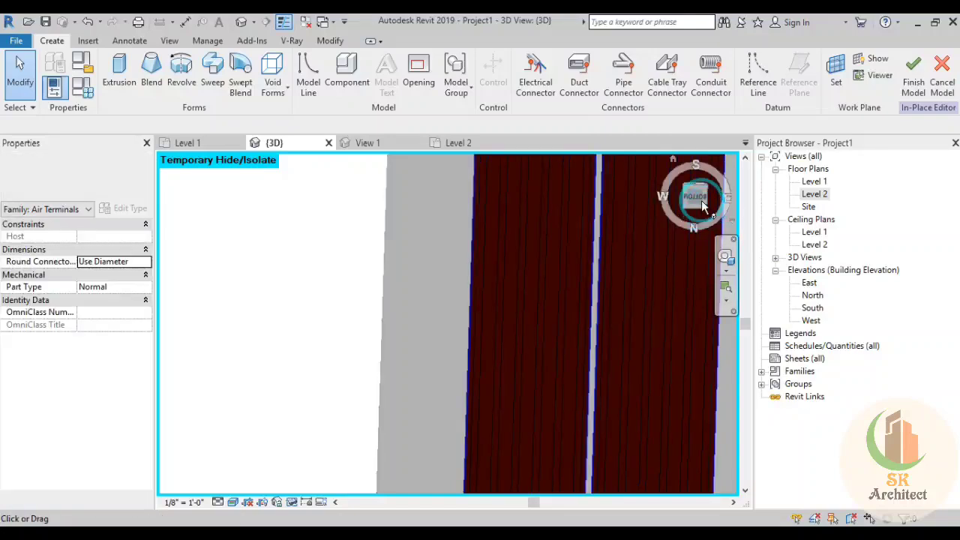
mouse_move(684, 256)
shift+middle_down()
mouse_move(621, 337)
mouse_move(336, 418)
mouse_move(298, 454)
mouse_move(395, 452)
shift+middle_up()
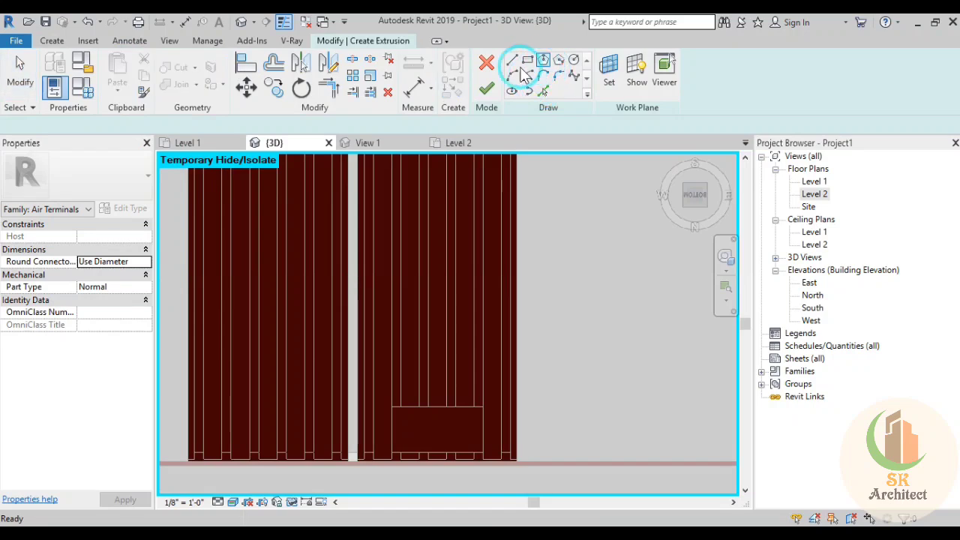
Sketch a rectangular strip snapped to the roof-edge endpoint and finish it with Extrusion End 0' 1"
click(527, 59)
shift+middle_drag(350, 463, 349, 460)
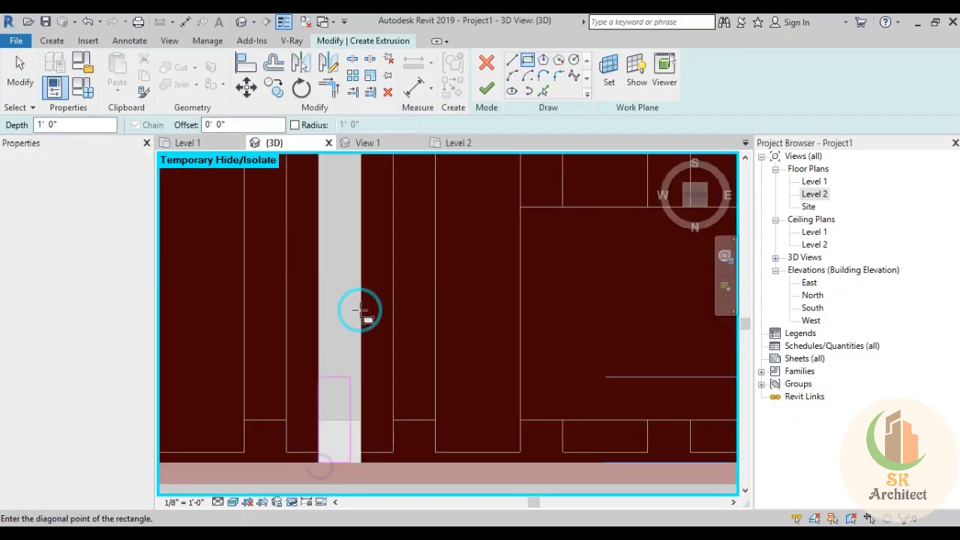
scroll(362, 307, up, 5)
mouse_move(363, 307)
middle_down()
mouse_move(375, 300)
mouse_move(380, 456)
mouse_move(401, 293)
middle_up()
scroll(400, 262, up, 2)
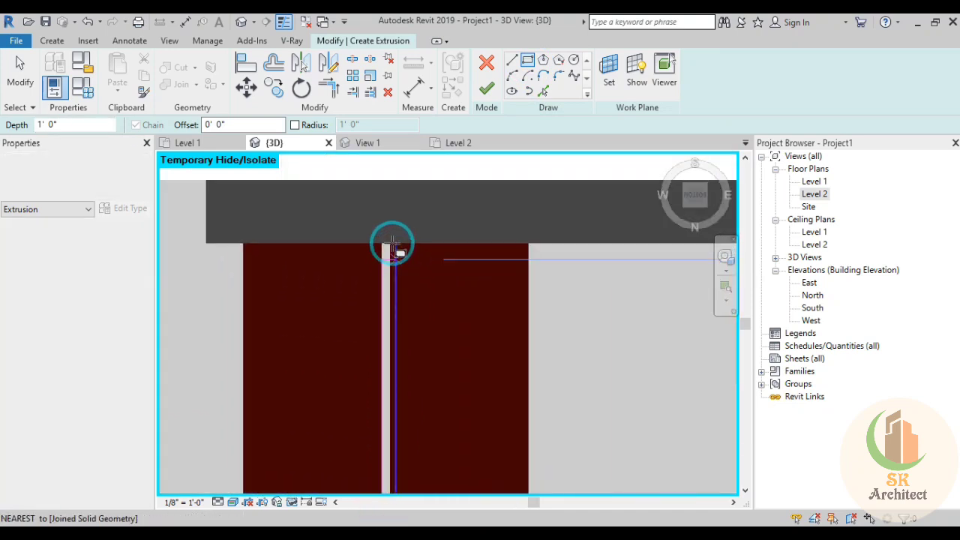
scroll(389, 241, up, 2)
scroll(390, 241, up, 2)
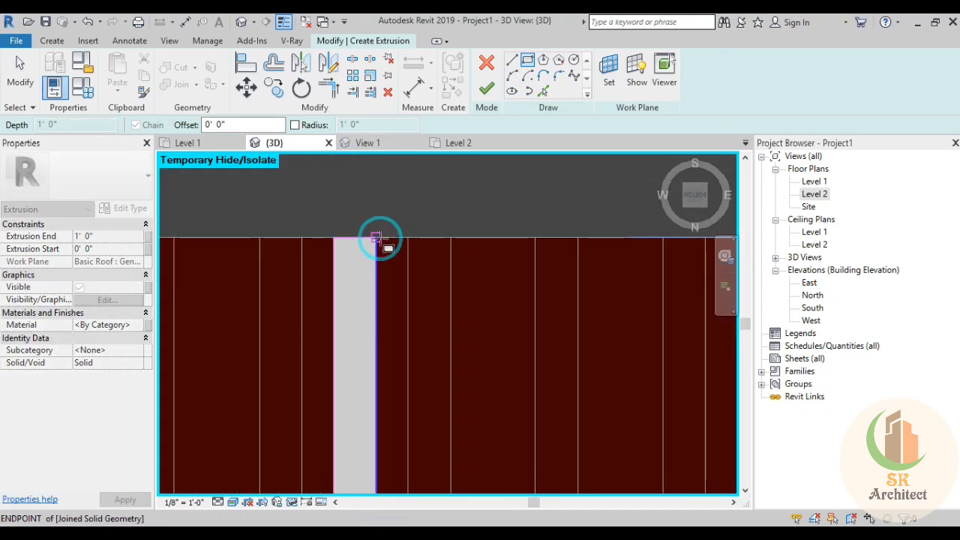
click(380, 240)
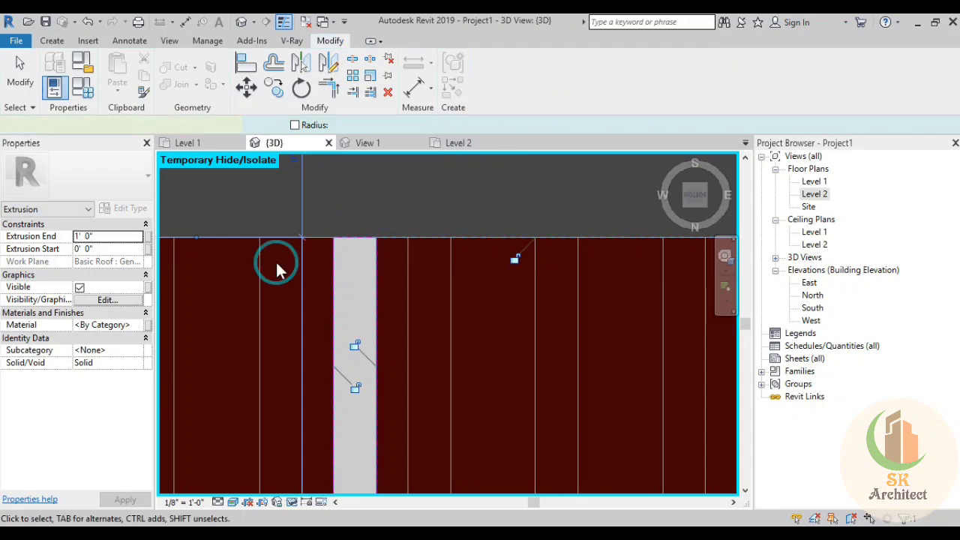
click(105, 236)
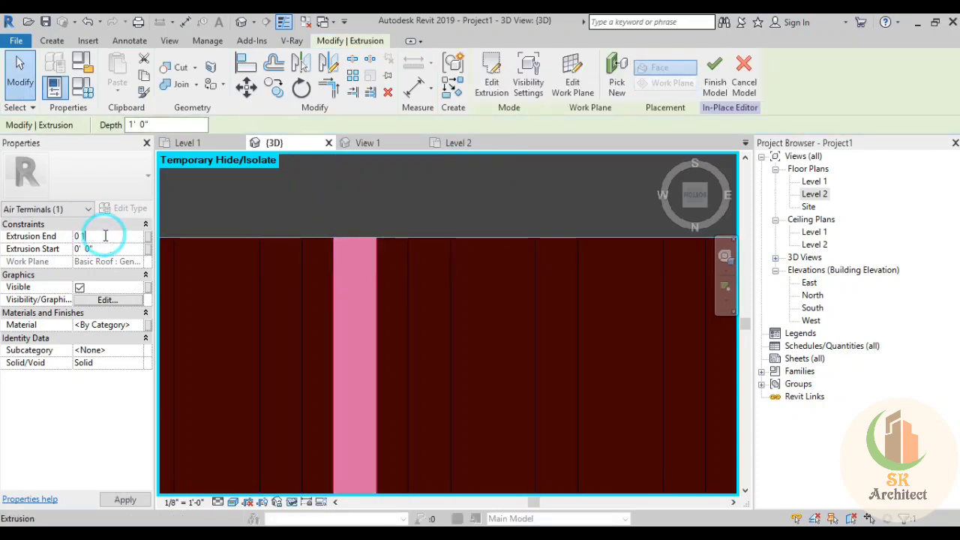
click(270, 328)
scroll(272, 326, down, 5)
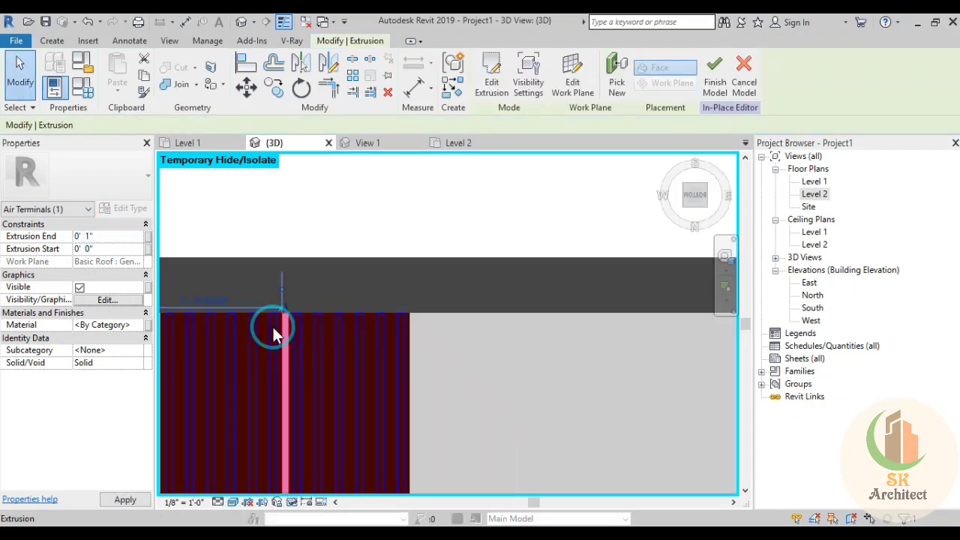
mouse_move(298, 222)
middle_down()
mouse_move(428, 180)
mouse_move(268, 334)
middle_up()
Join the ceiling strips to the red fluted wall panel geometry
click(268, 335)
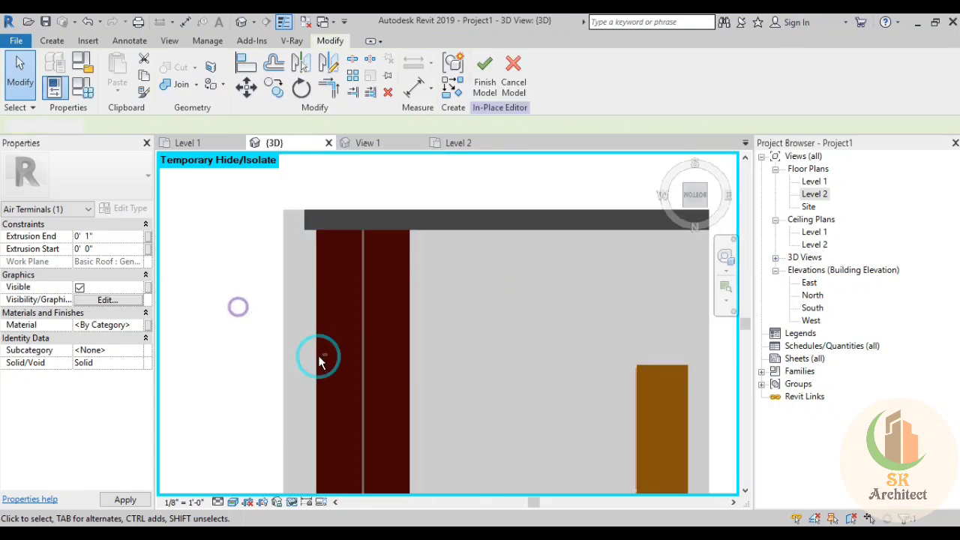
mouse_move(318, 358)
shift+middle_down()
mouse_move(394, 439)
mouse_move(327, 407)
shift+middle_up()
scroll(306, 336, up, 5)
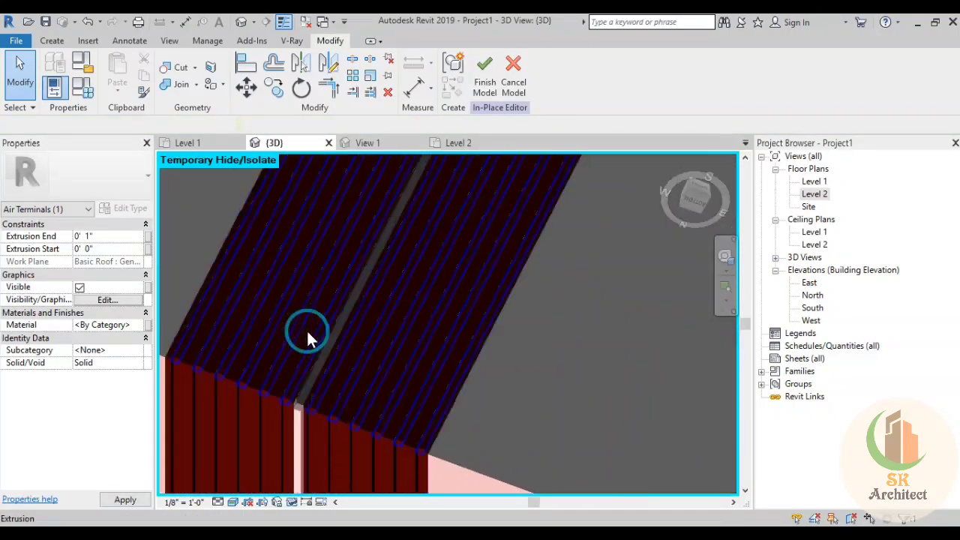
scroll(306, 336, up, 3)
middle_drag(308, 337, 353, 275)
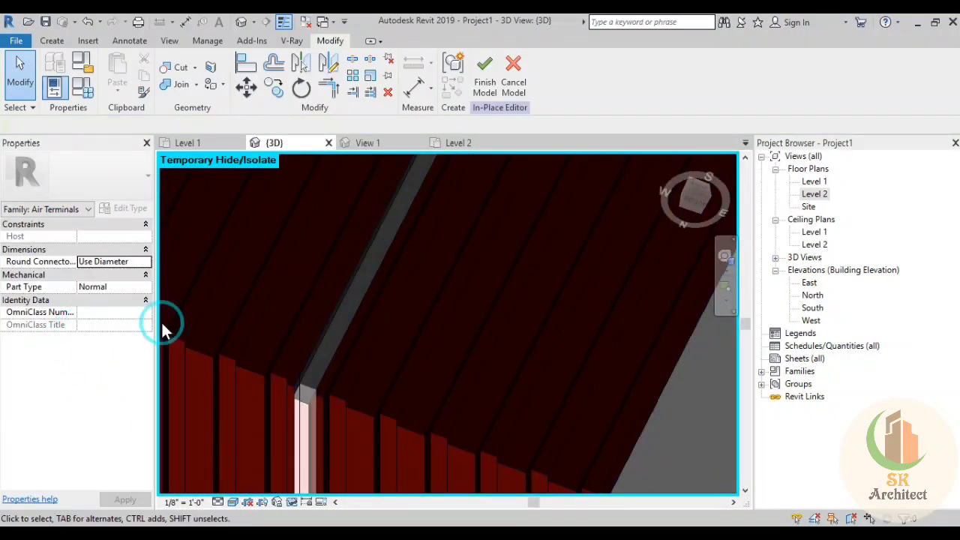
click(181, 84)
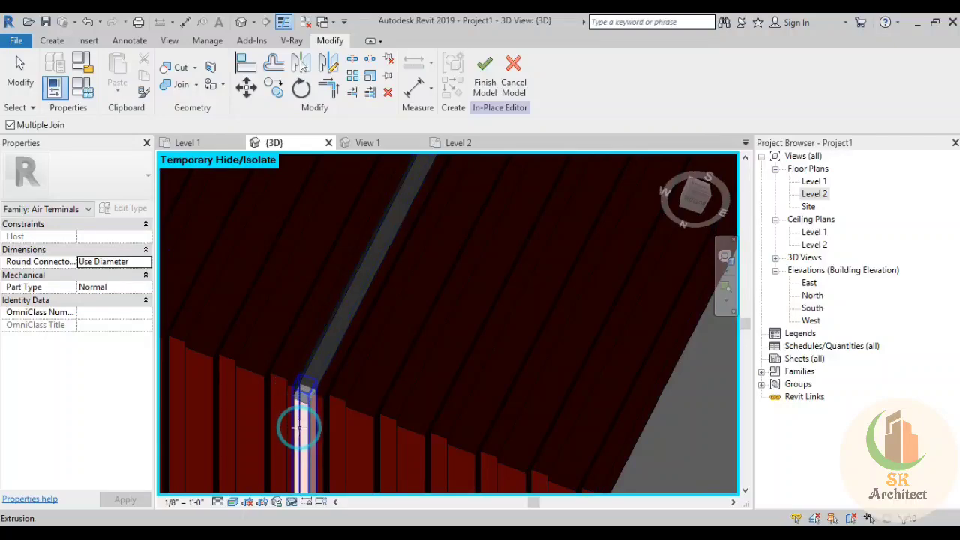
click(326, 352)
click(280, 349)
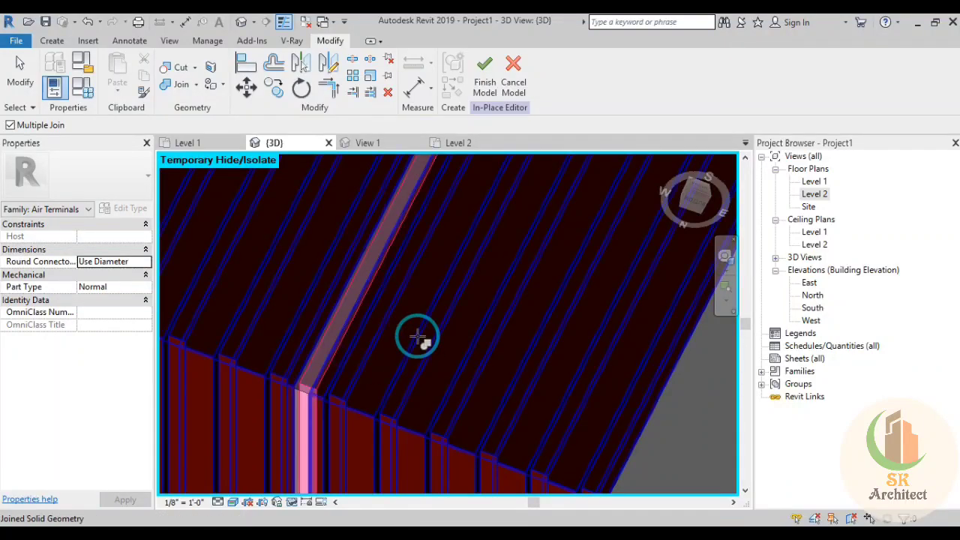
key(Escape)
Set the 3D view's visual style to Hidden Line and reframe the model
scroll(341, 390, down, 2)
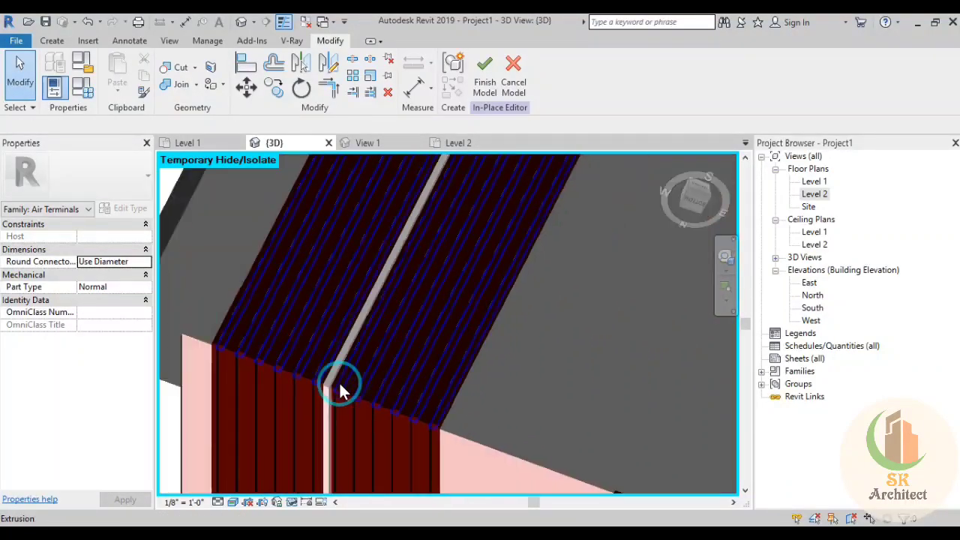
scroll(341, 390, down, 1)
scroll(337, 385, down, 1)
mouse_move(488, 360)
shift+middle_down()
mouse_move(540, 425)
mouse_move(575, 505)
mouse_move(638, 495)
mouse_move(685, 377)
mouse_move(519, 365)
mouse_move(392, 434)
mouse_move(509, 439)
mouse_move(568, 499)
mouse_move(542, 429)
mouse_move(642, 365)
mouse_move(531, 332)
mouse_move(476, 411)
mouse_move(472, 454)
mouse_move(239, 368)
mouse_move(388, 440)
mouse_move(405, 382)
shift+middle_up()
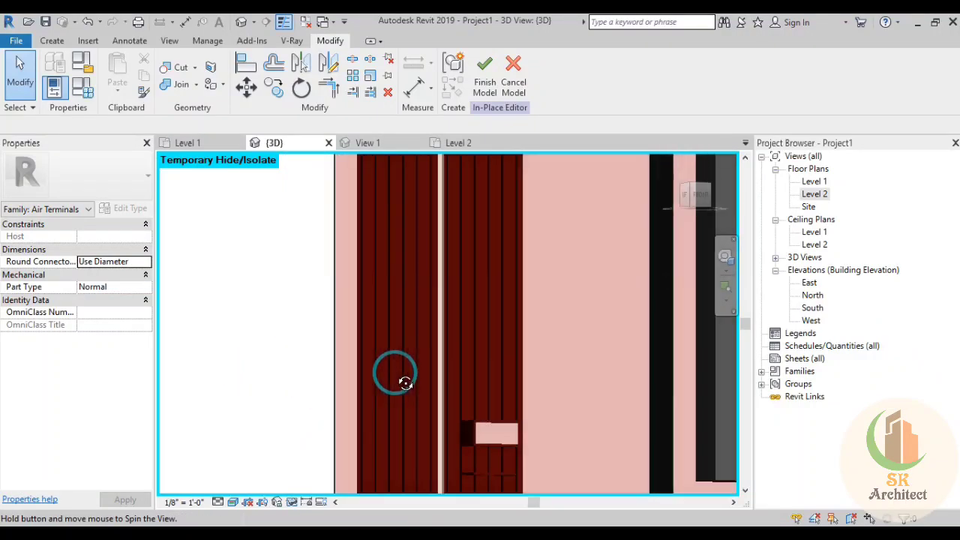
click(232, 502)
click(259, 426)
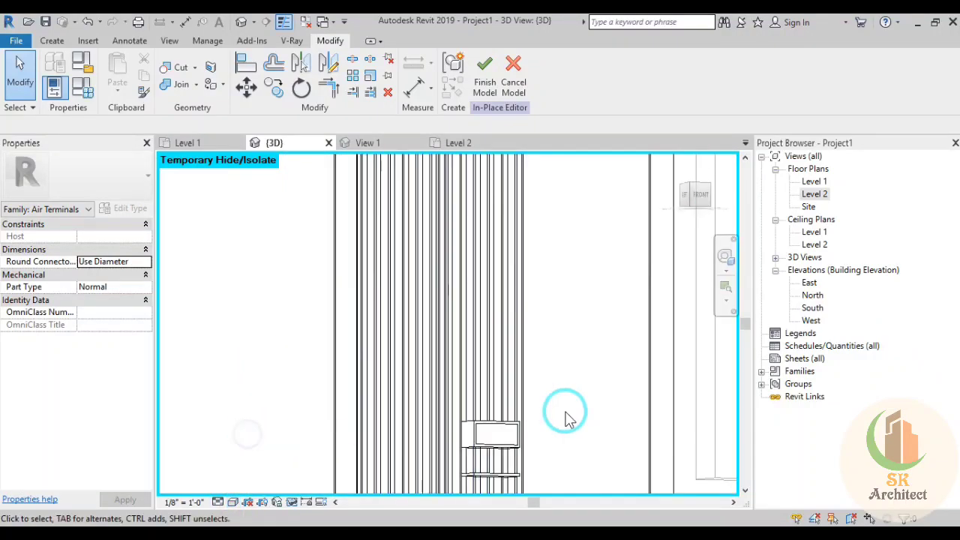
mouse_move(566, 418)
middle_down()
mouse_move(514, 326)
mouse_move(505, 355)
mouse_move(475, 349)
mouse_move(479, 410)
mouse_move(447, 428)
middle_up()
scroll(545, 268, down, 2)
scroll(544, 275, down, 2)
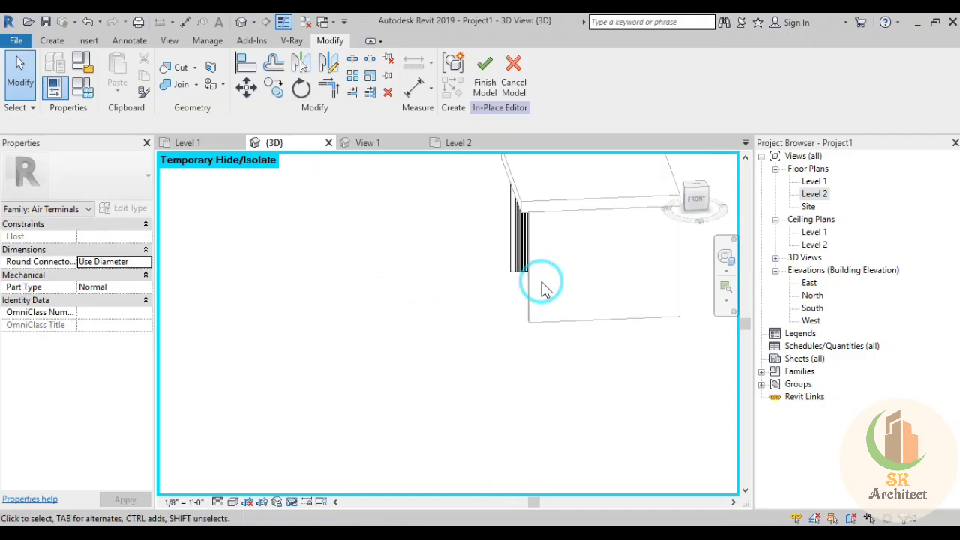
mouse_move(544, 288)
middle_down()
mouse_move(551, 321)
mouse_move(536, 379)
middle_up()
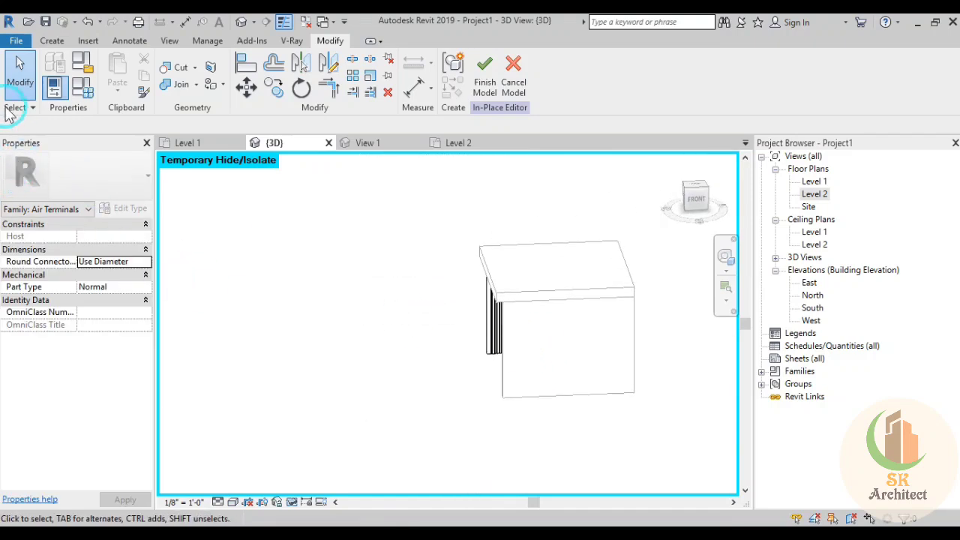
click(48, 42)
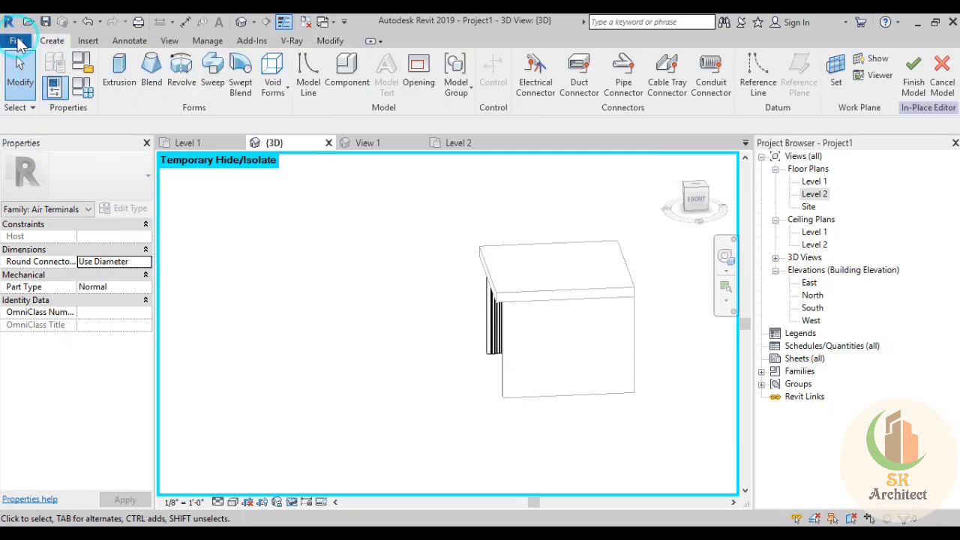
Start a new family and browse up to the RVT templates folder
click(16, 42)
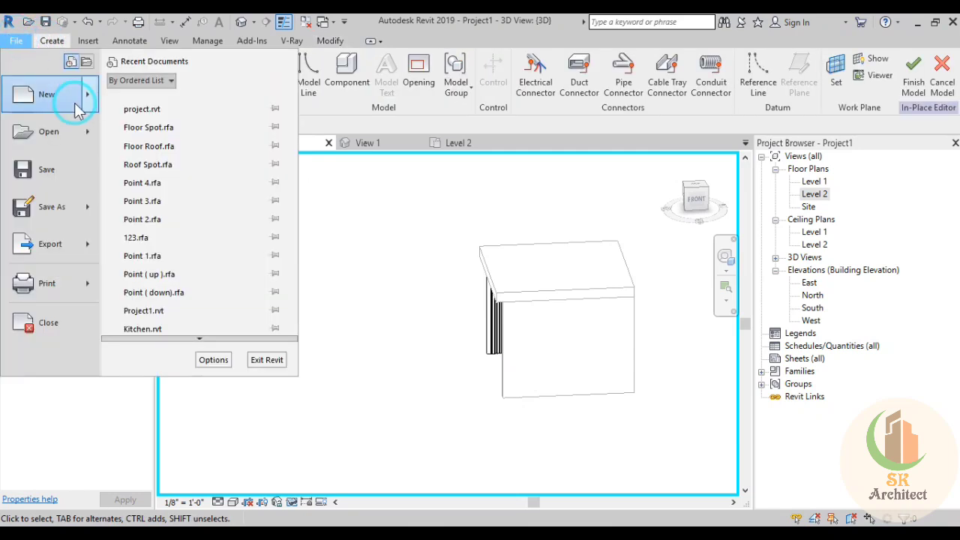
click(183, 139)
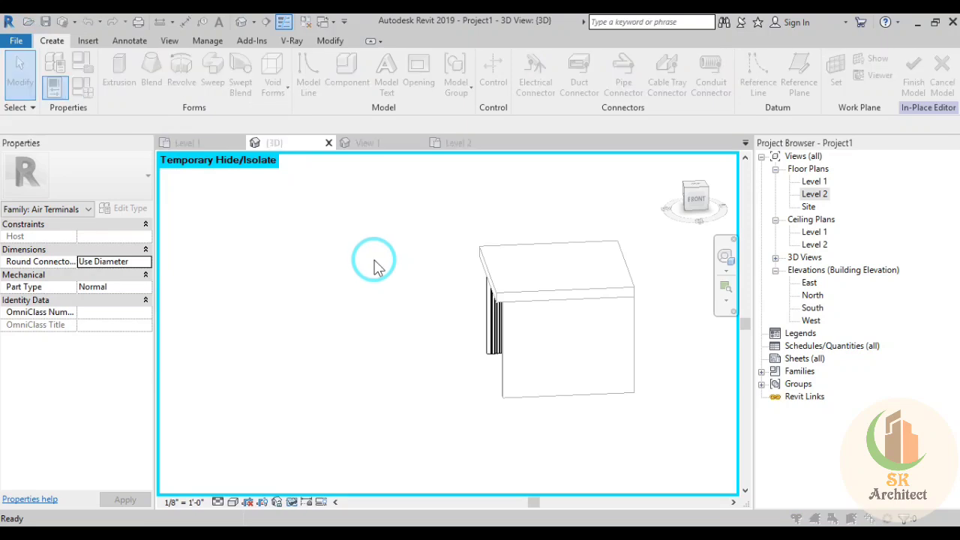
click(593, 125)
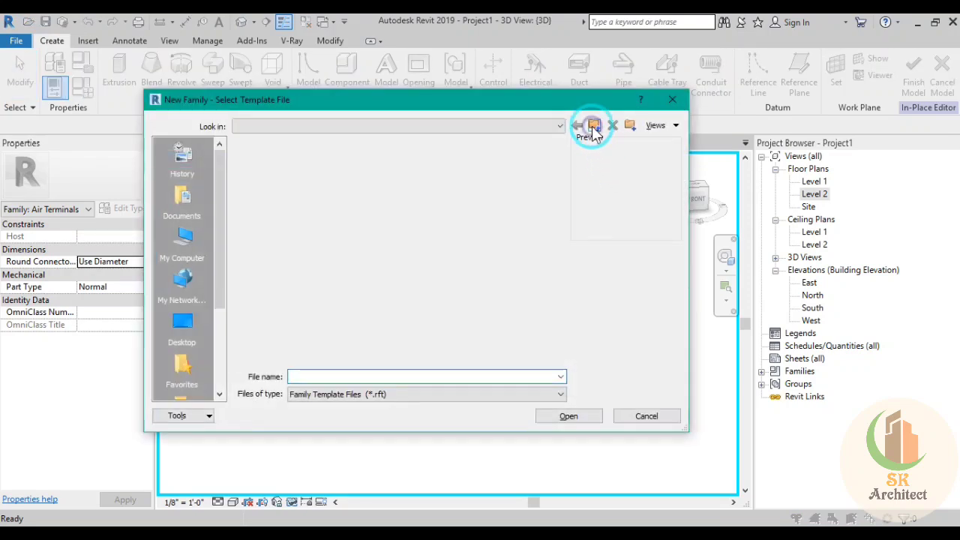
click(593, 125)
click(323, 268)
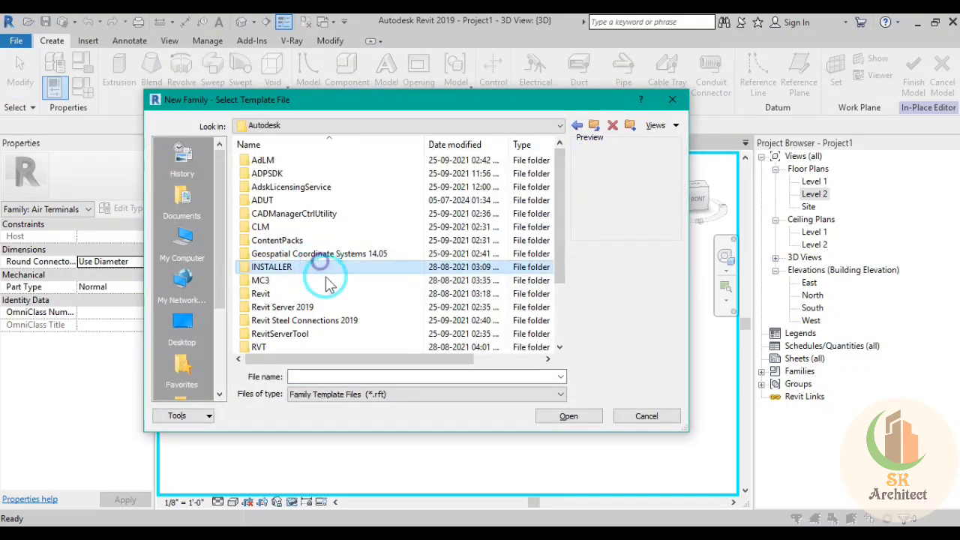
scroll(321, 262, down, 2)
double_click(271, 279)
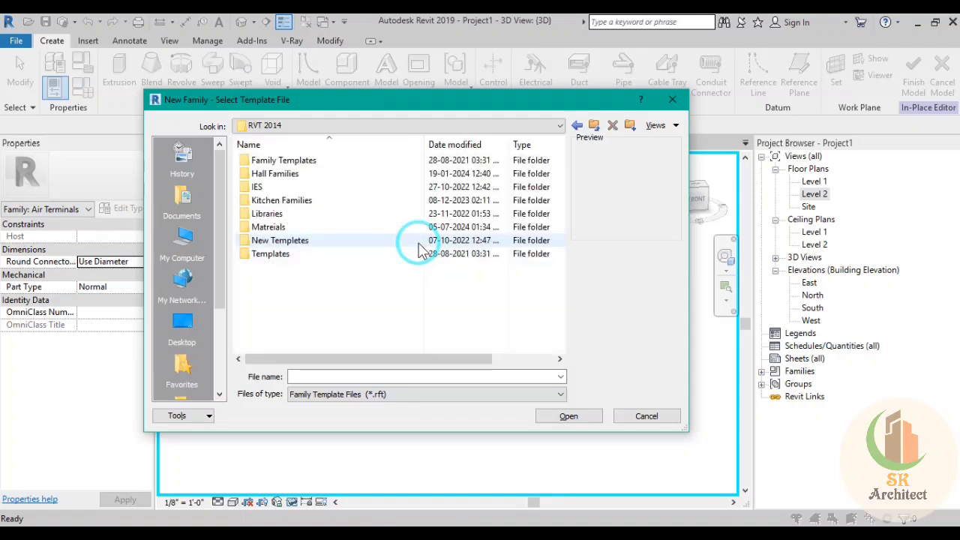
Open Lighting Fixture.rft from the New Templetes folder as the new family template
double_click(285, 239)
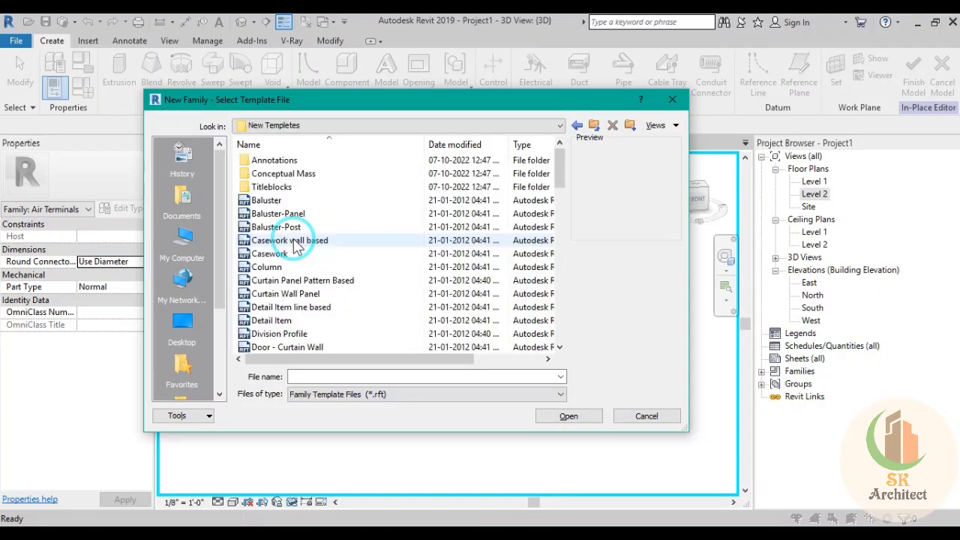
click(295, 241)
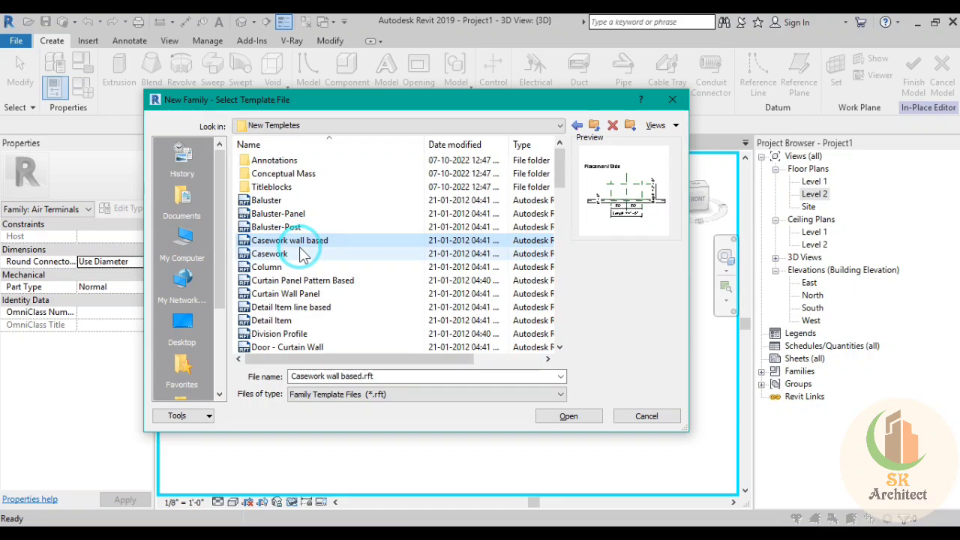
key(l)
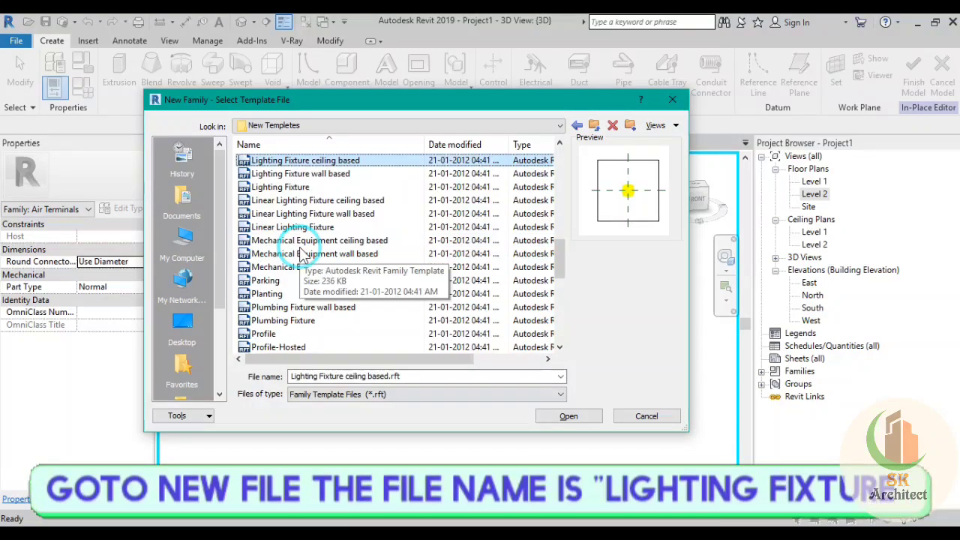
click(288, 187)
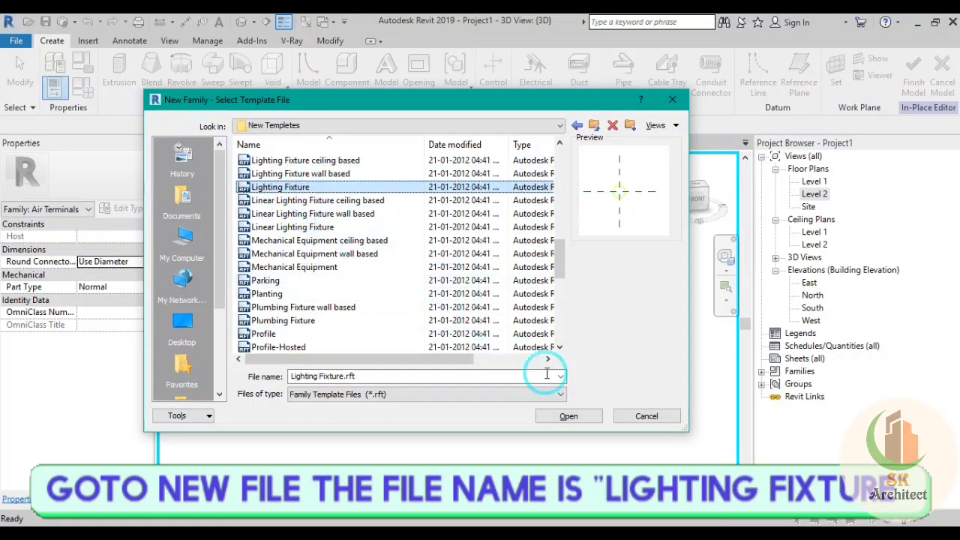
click(571, 417)
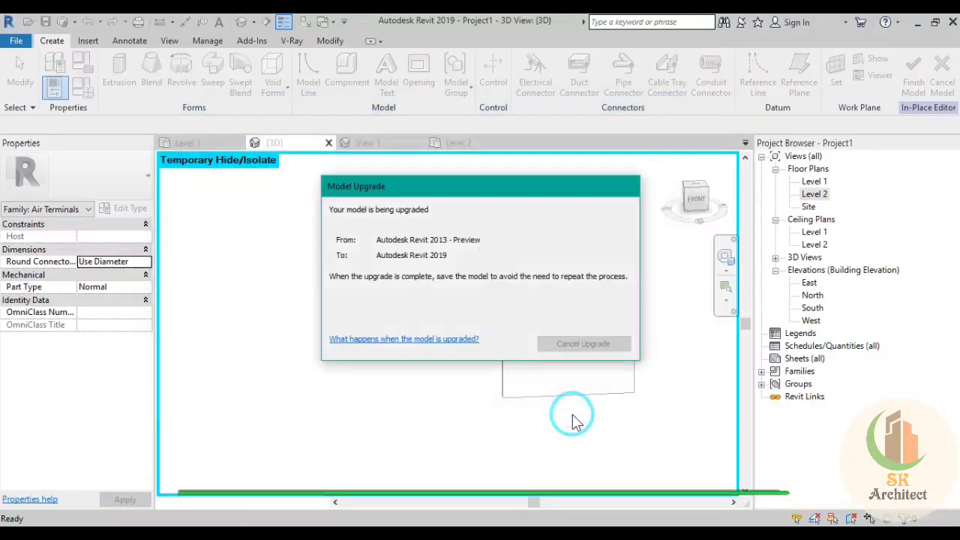
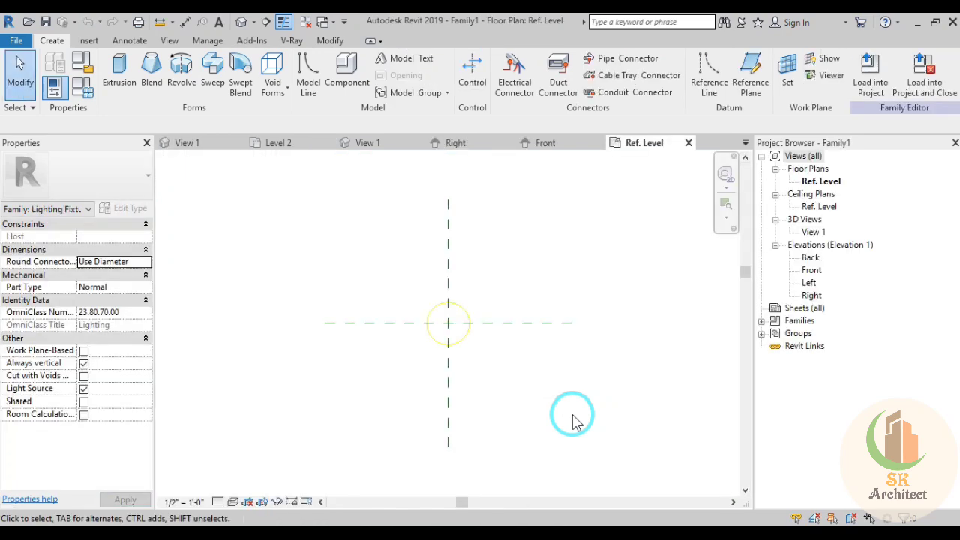
Close all the other open views
middle_drag(571, 420, 541, 418)
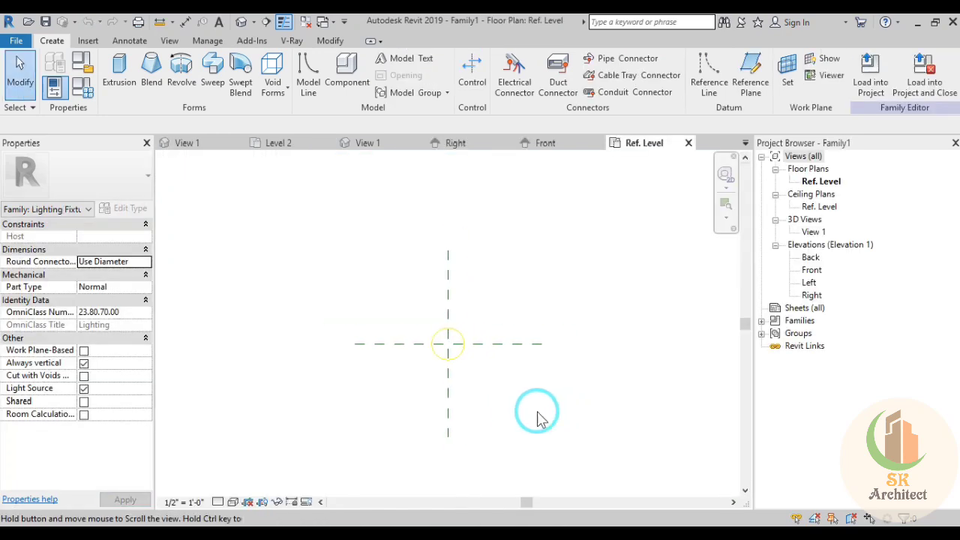
click(305, 22)
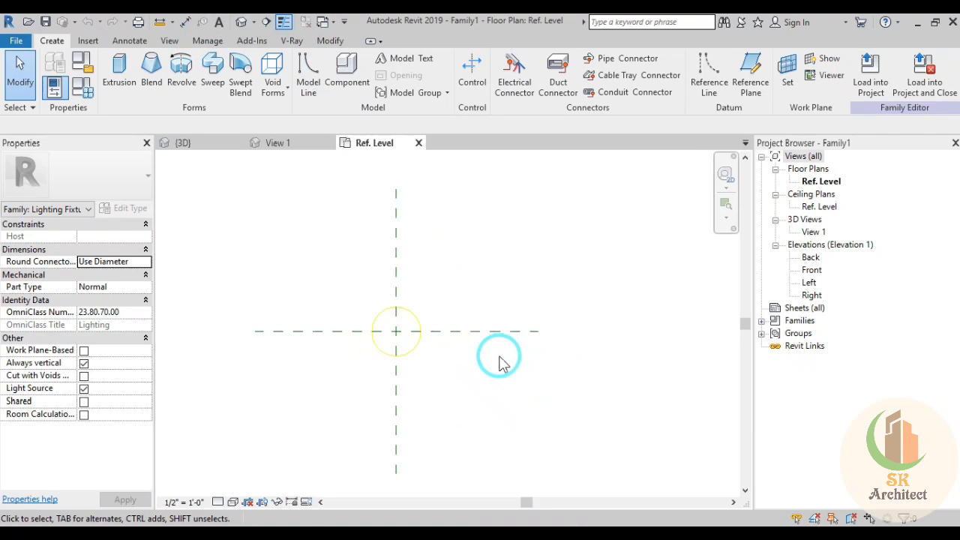
middle_drag(501, 362, 560, 341)
In the Front elevation, select the Light Source Elevation plane and move it toward Ref. Level
double_click(811, 269)
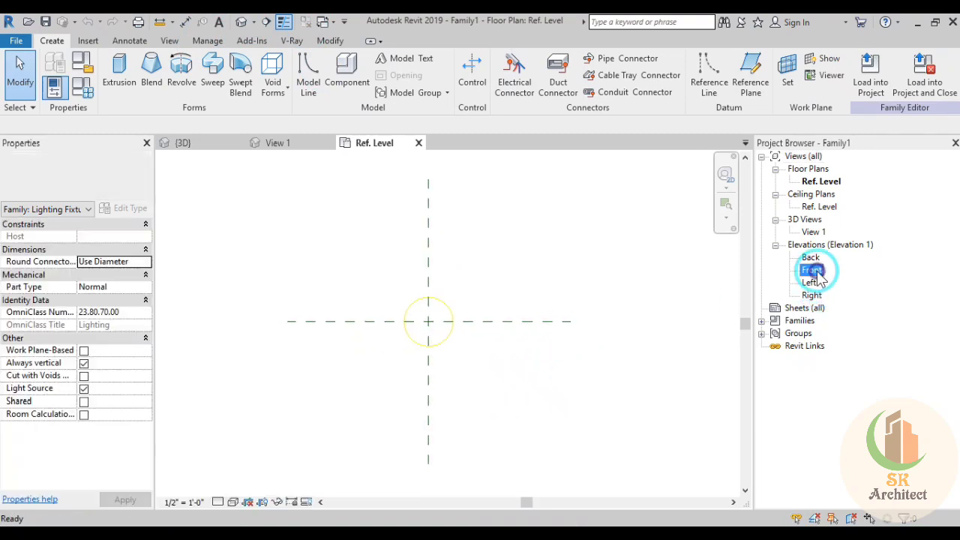
middle_drag(445, 354, 447, 357)
scroll(447, 357, up, 2)
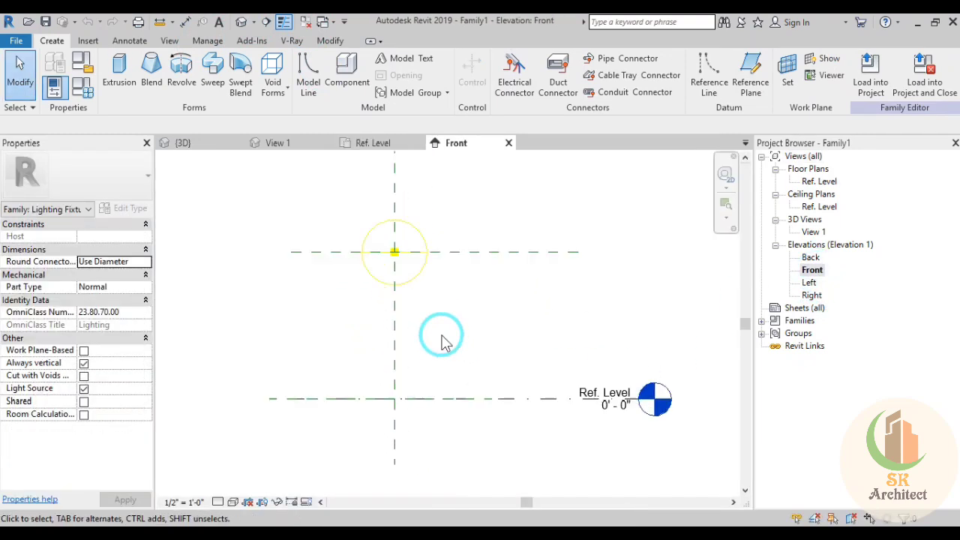
scroll(439, 337, up, 1)
click(457, 420)
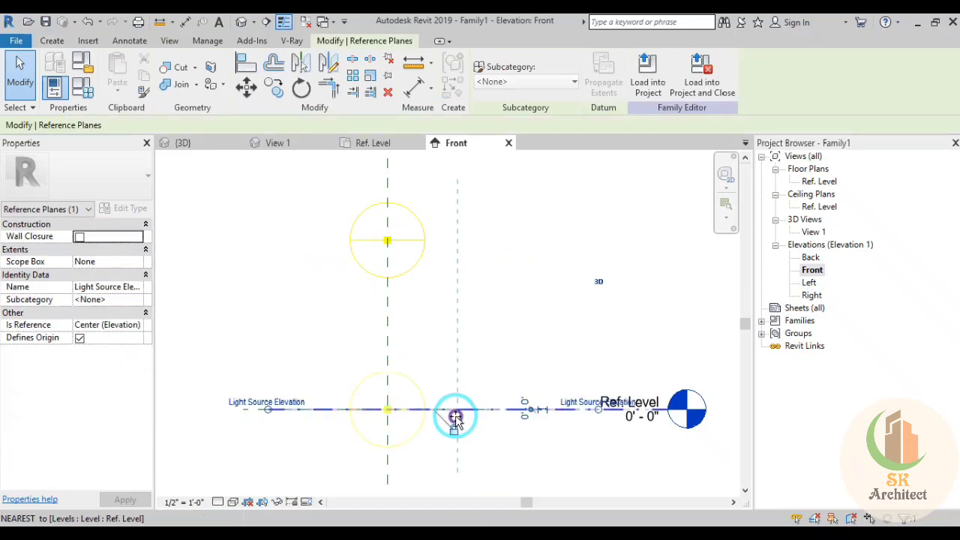
drag(454, 420, 497, 437)
Set the Light Source Elevation plane's distance from Ref. Level to 3 mm
scroll(497, 437, up, 3)
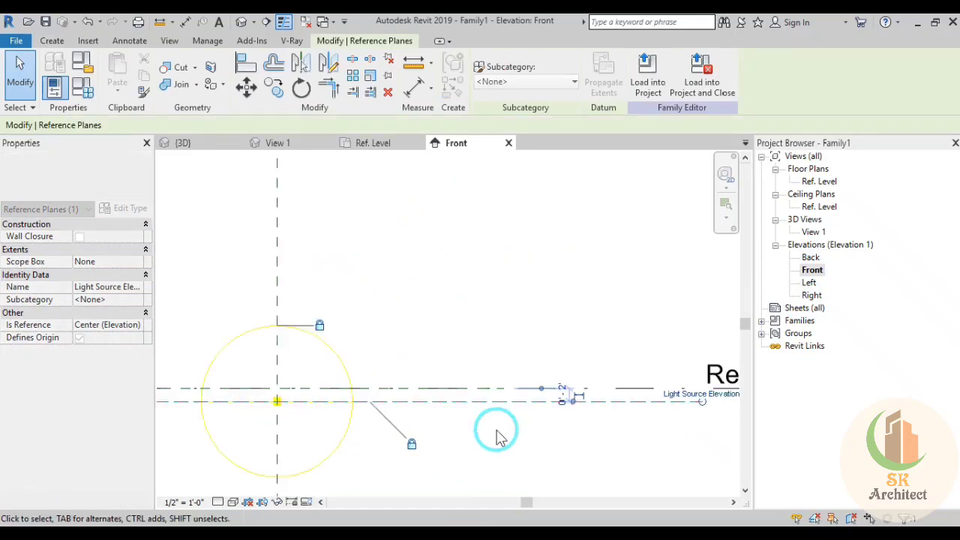
scroll(461, 412, up, 1)
scroll(407, 400, up, 1)
scroll(404, 402, up, 2)
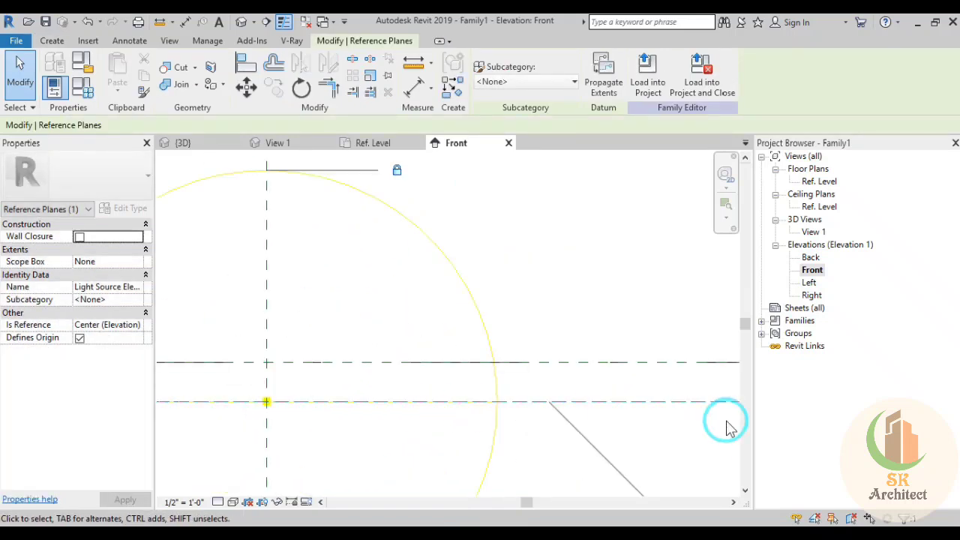
mouse_move(716, 426)
middle_down()
mouse_move(578, 407)
mouse_move(594, 388)
middle_up()
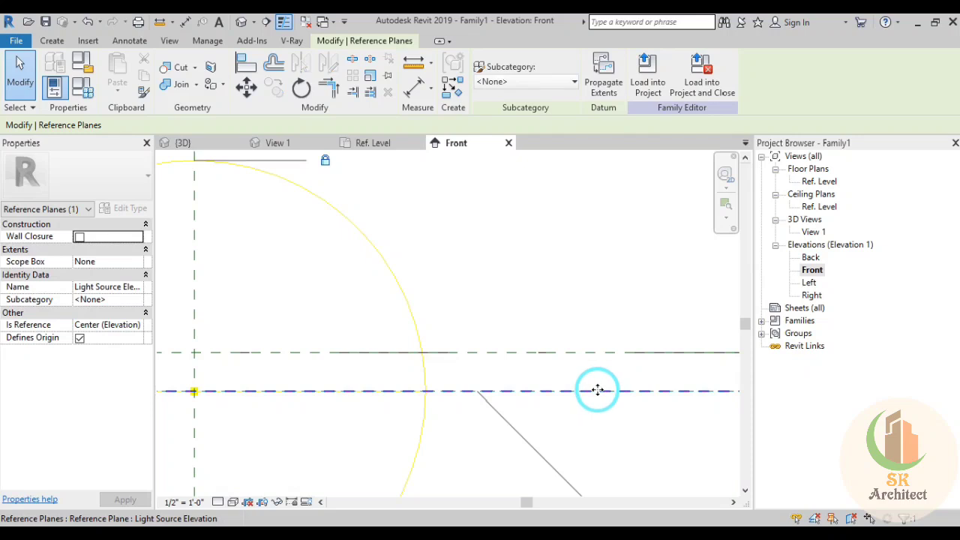
scroll(598, 389, down, 2)
scroll(622, 397, down, 1)
mouse_move(642, 407)
middle_down()
mouse_move(440, 392)
mouse_move(529, 371)
mouse_move(384, 379)
middle_up()
click(491, 350)
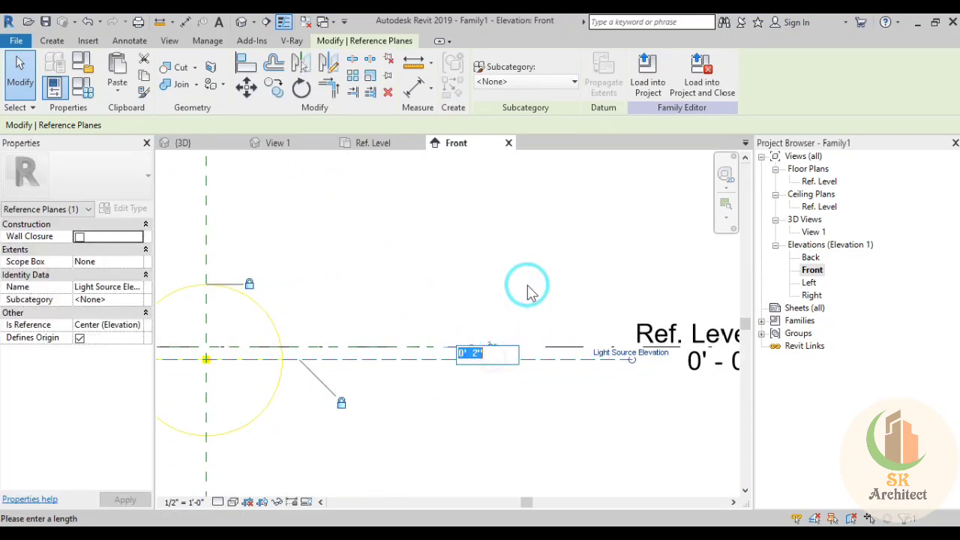
key(Return)
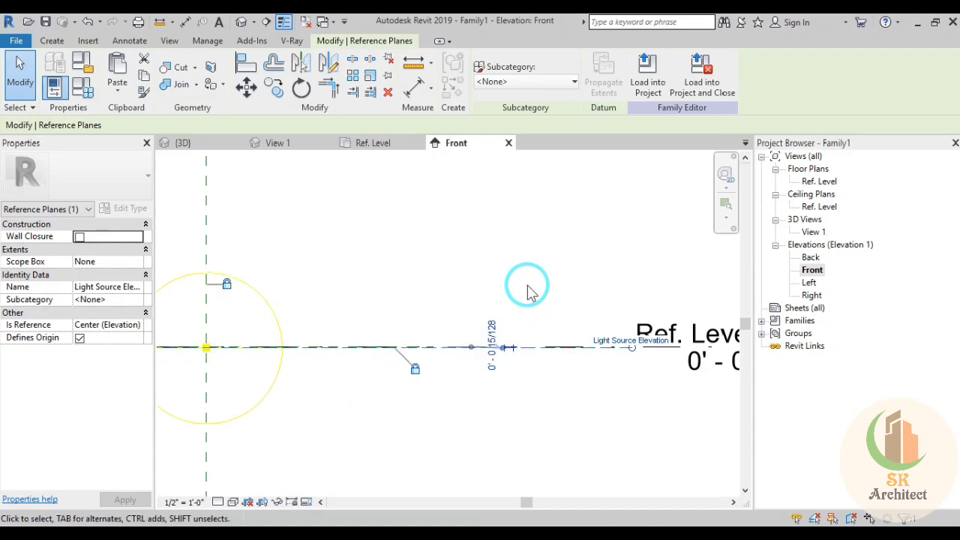
Deselect the reference plane and select the light source
click(526, 284)
middle_drag(392, 383, 500, 370)
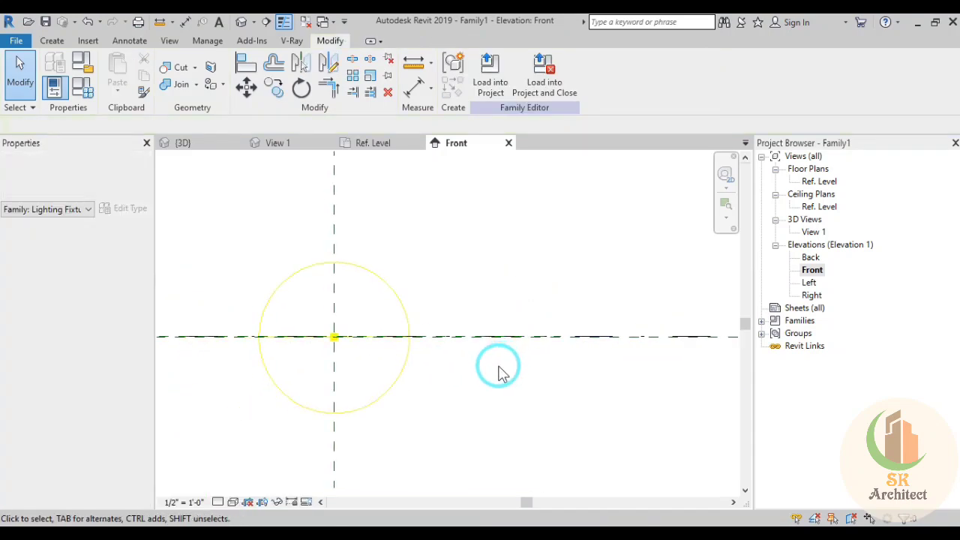
scroll(396, 392, down, 1)
click(396, 392)
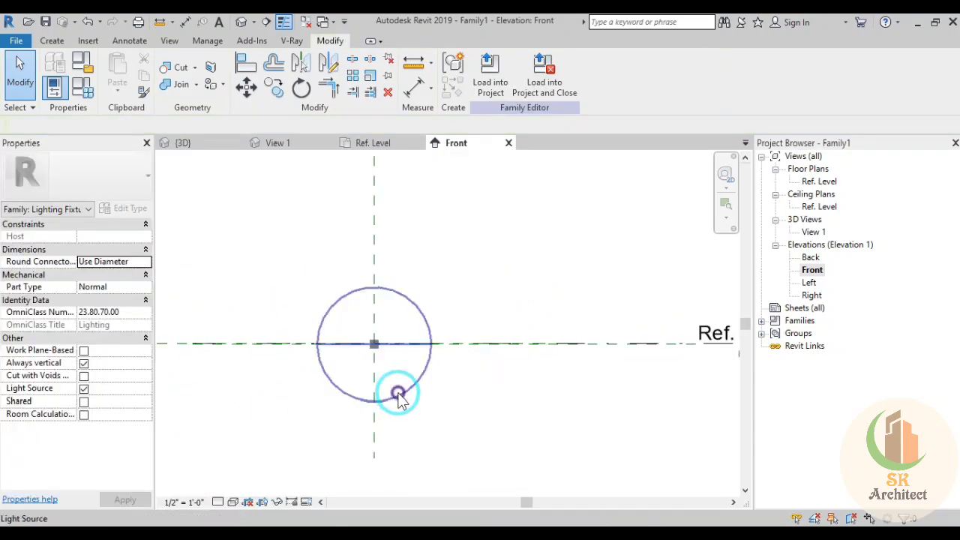
In Family Types, set initial intensity to 500 lm and initial colour to 4200 K
click(84, 92)
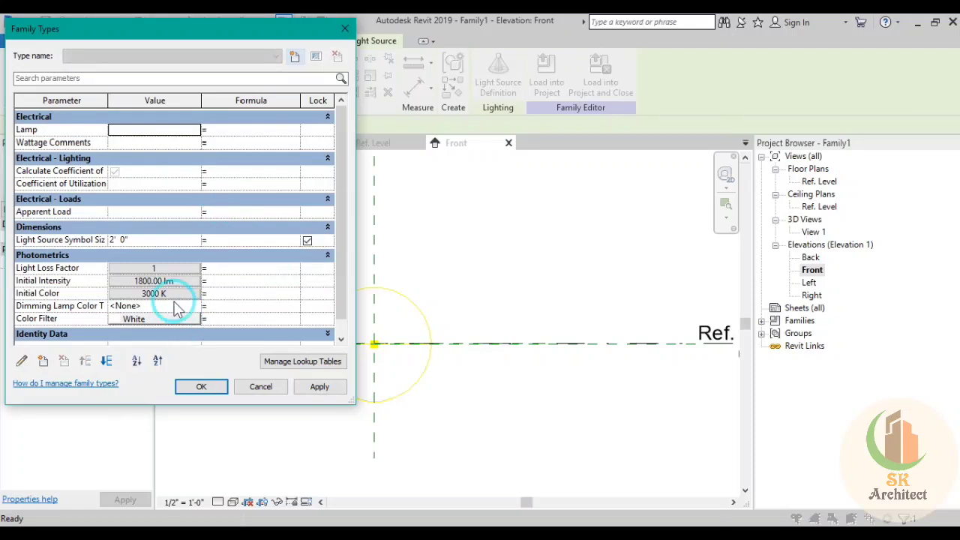
click(170, 282)
text(500)
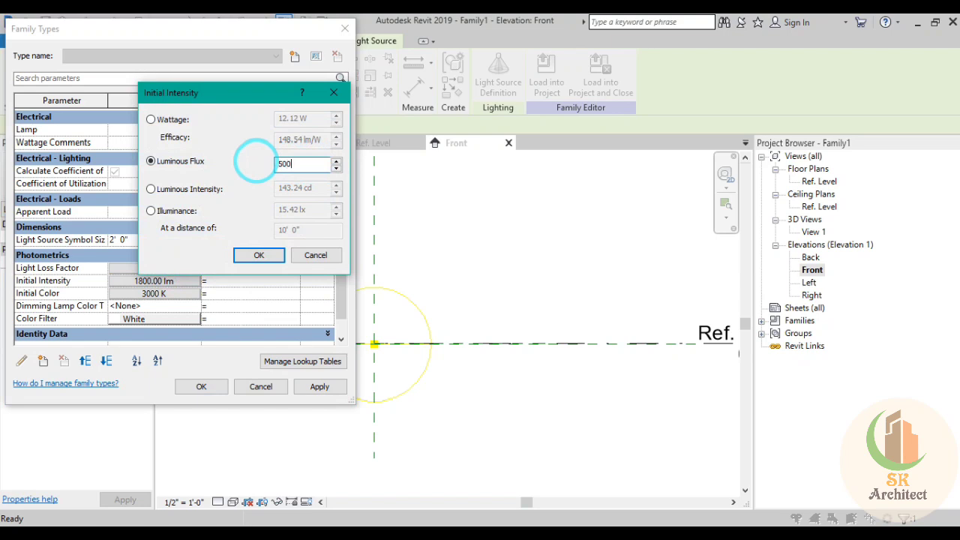
key(Return)
click(170, 285)
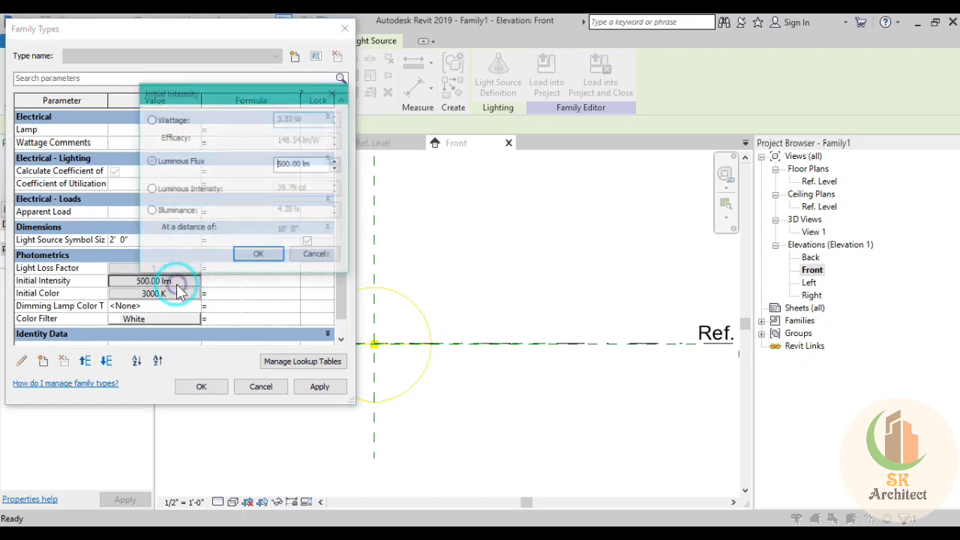
click(259, 256)
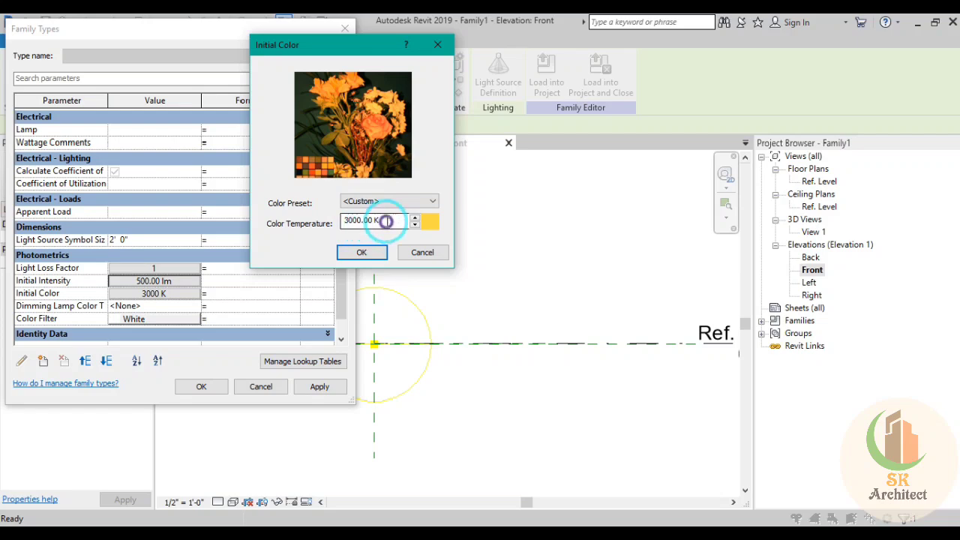
drag(386, 220, 306, 208)
text(4200)
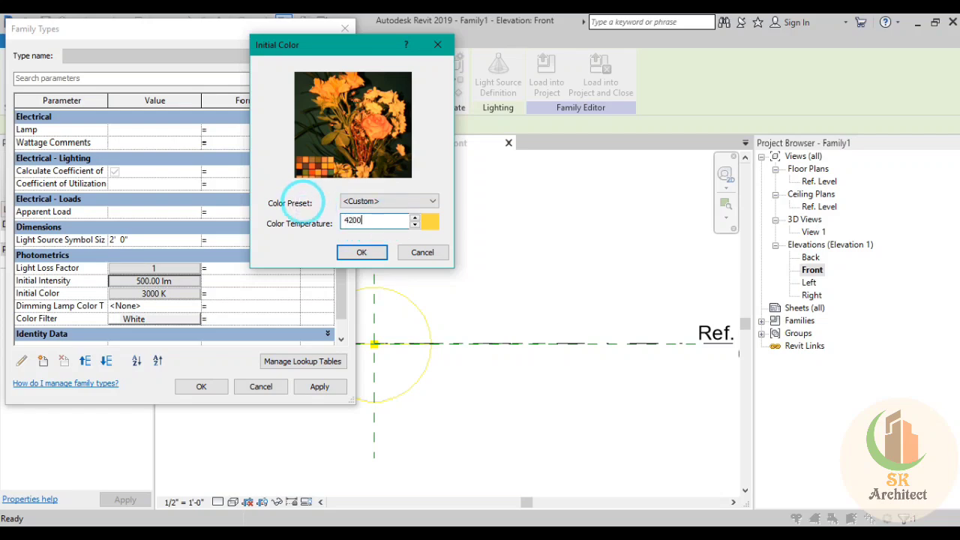
key(Return)
click(193, 301)
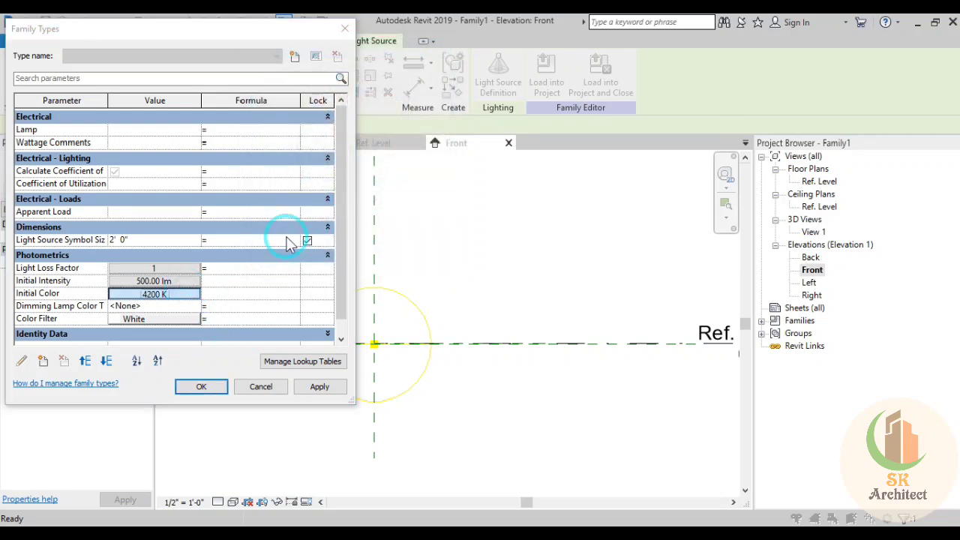
Correct the initial intensity luminous flux to 430 lm
click(386, 250)
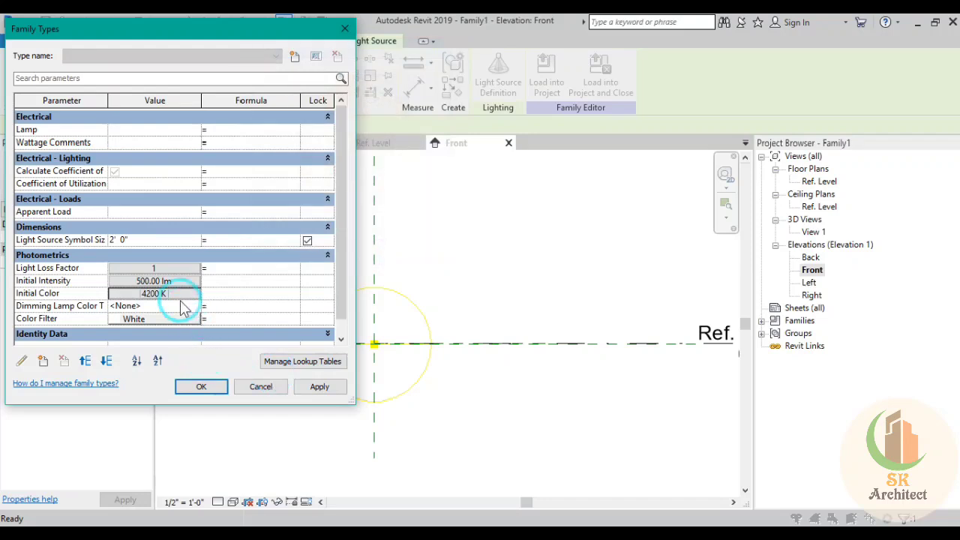
click(173, 280)
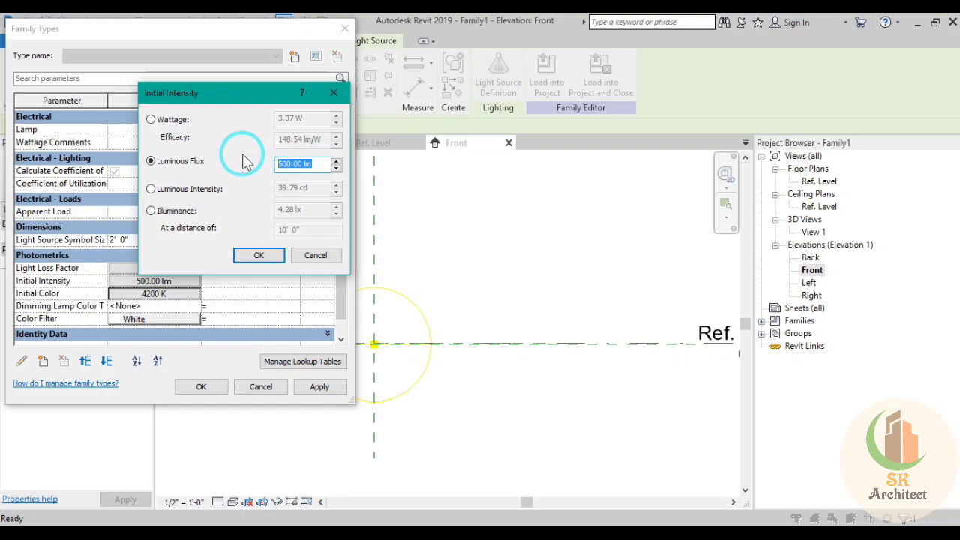
text(43)
key(Return)
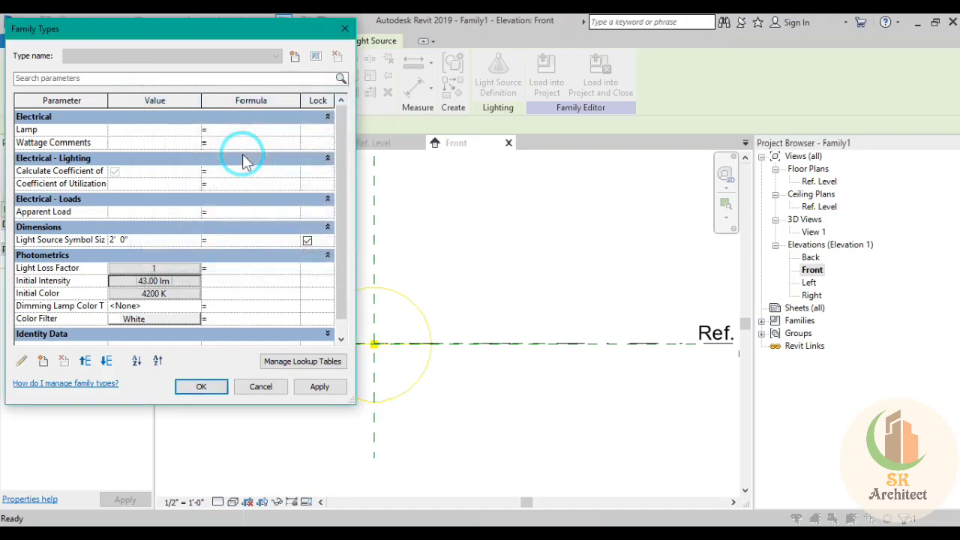
click(155, 285)
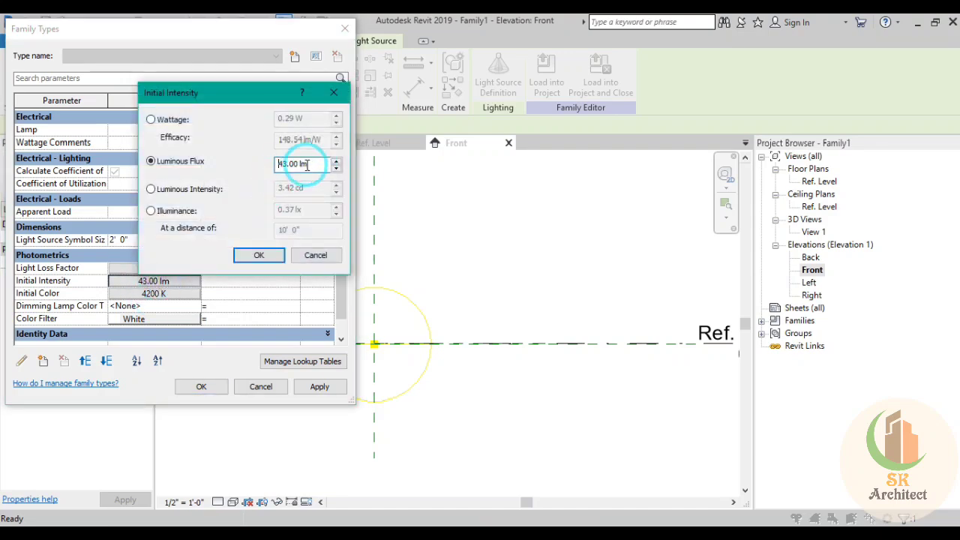
text(430)
key(Return)
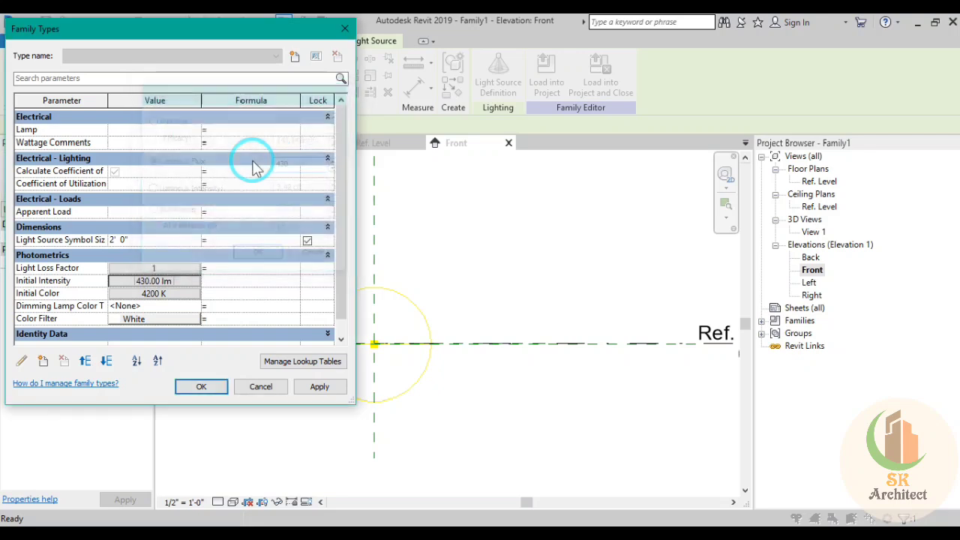
click(167, 285)
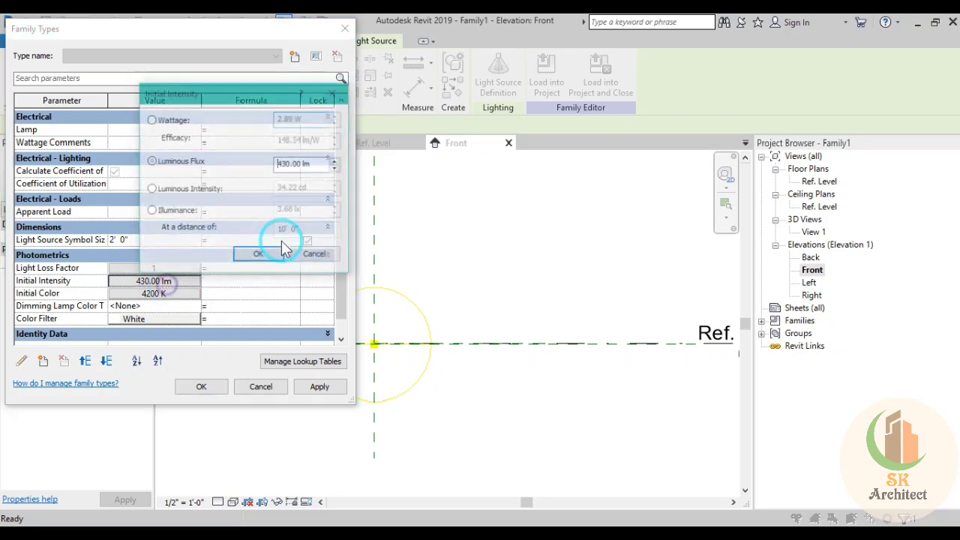
click(274, 255)
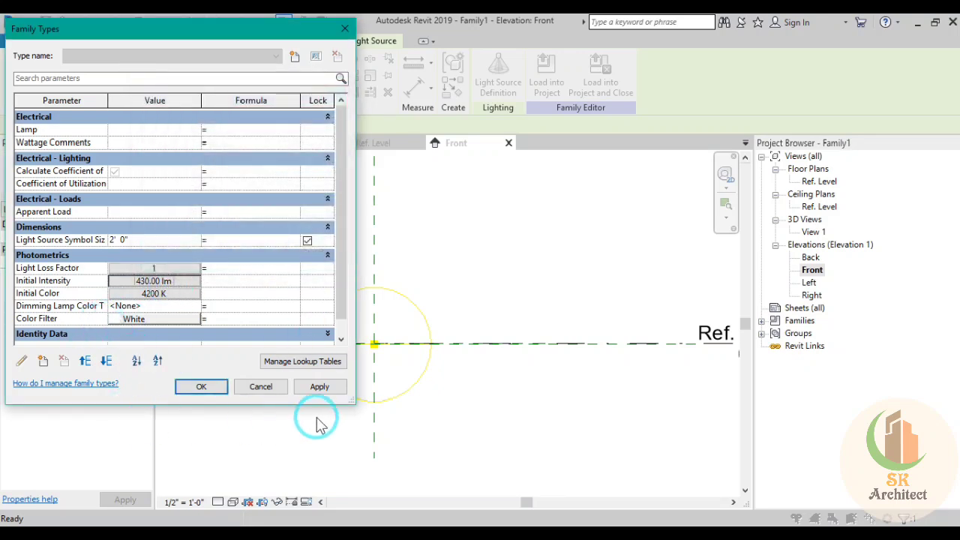
Apply the photometric changes, then reselect the light source
click(201, 387)
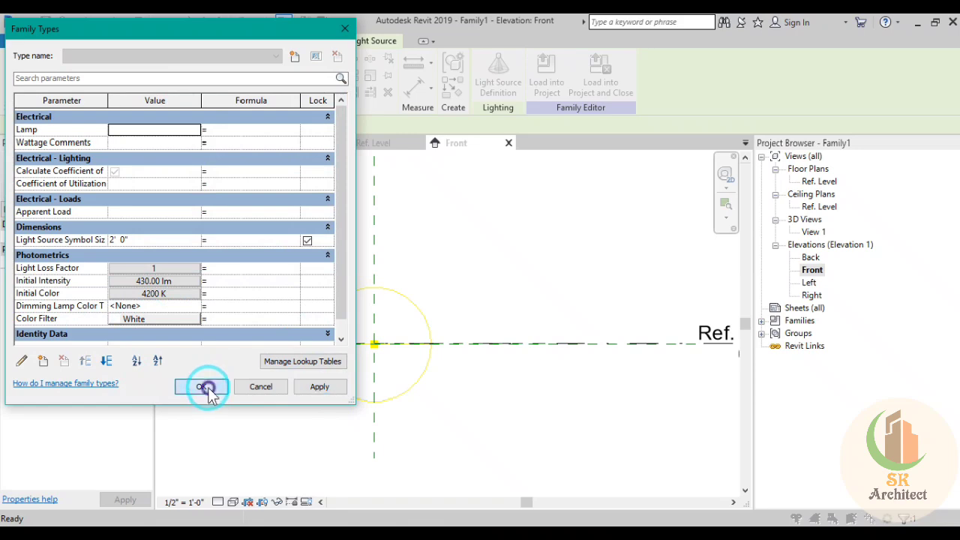
click(242, 388)
middle_drag(242, 388, 368, 383)
click(367, 383)
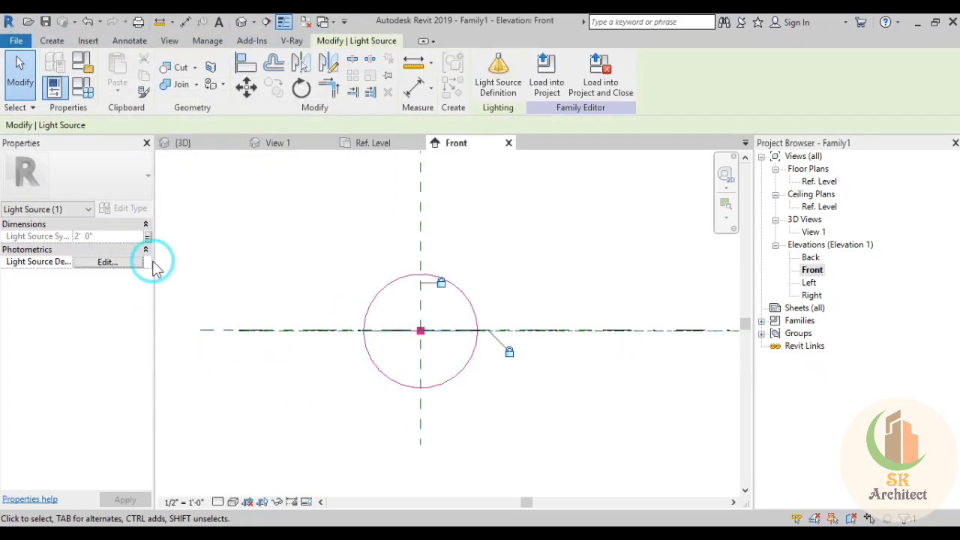
Associate the light source symbol size parameter and set it to 0' 3"
click(150, 239)
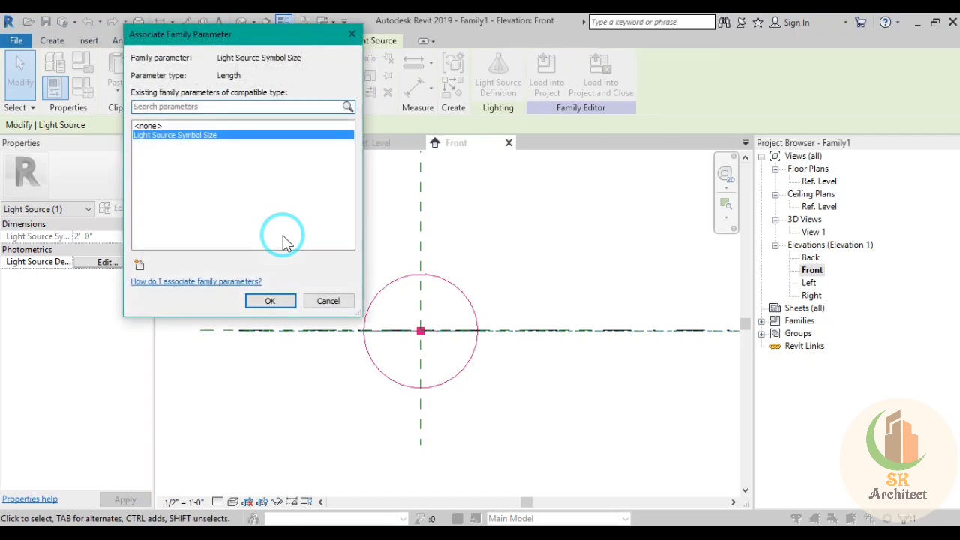
click(268, 299)
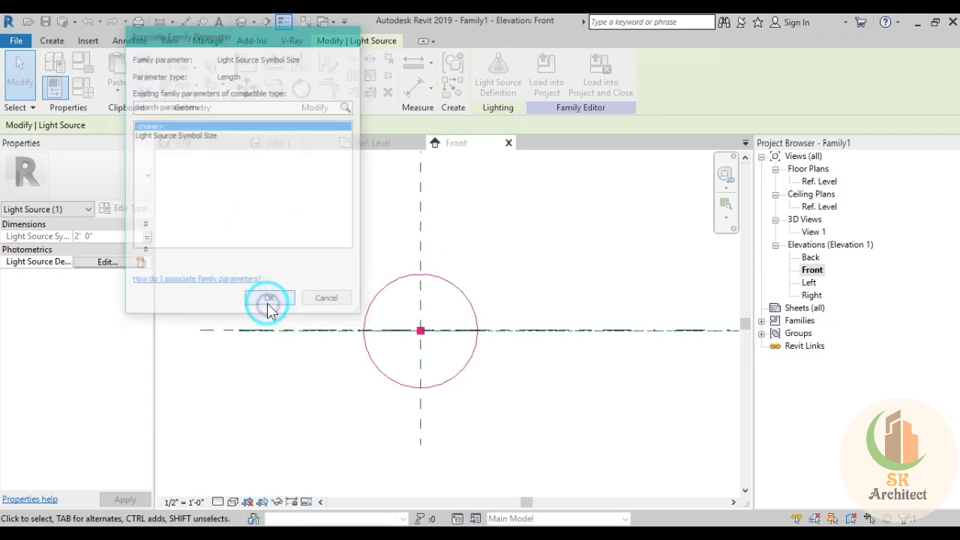
click(119, 238)
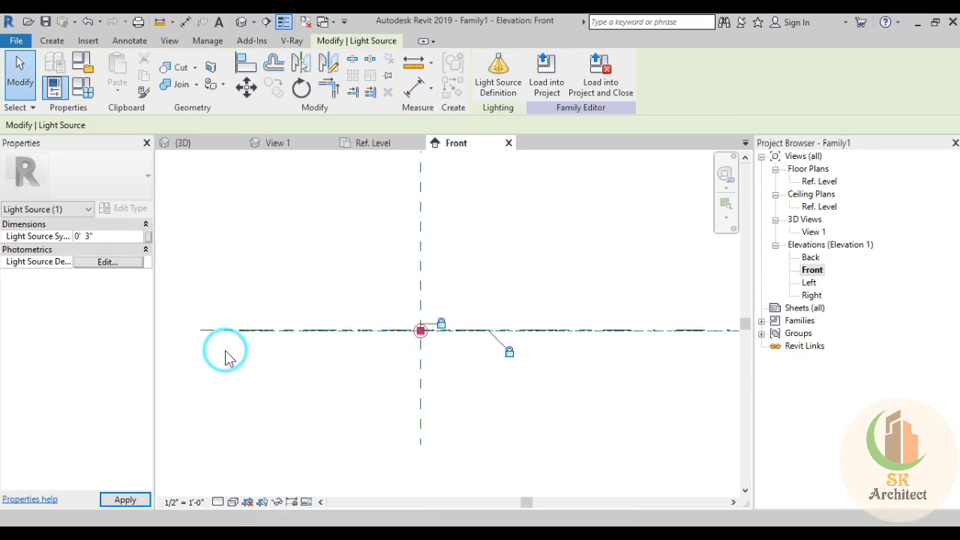
scroll(490, 343, up, 3)
scroll(334, 327, up, 3)
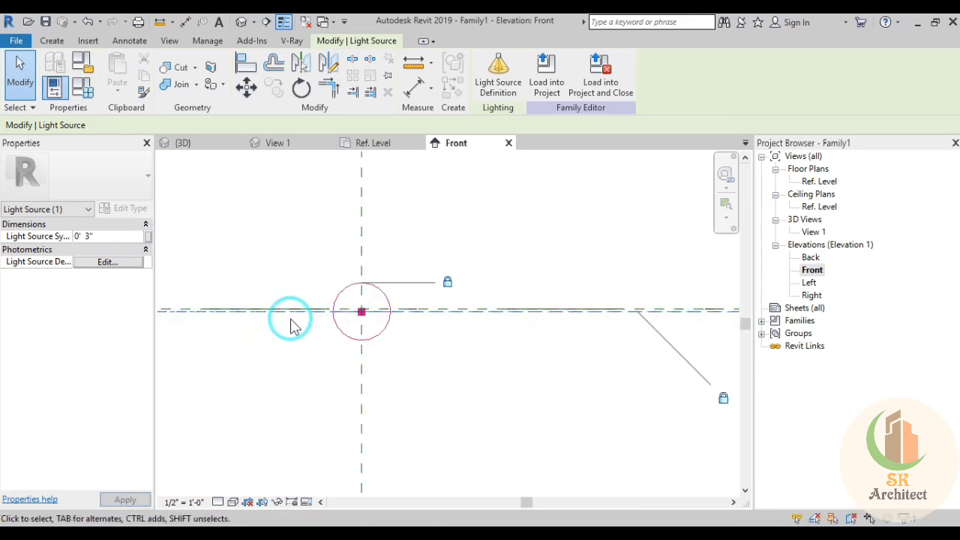
scroll(292, 321, up, 3)
With nothing selected, tick Shared in the family Properties
click(360, 385)
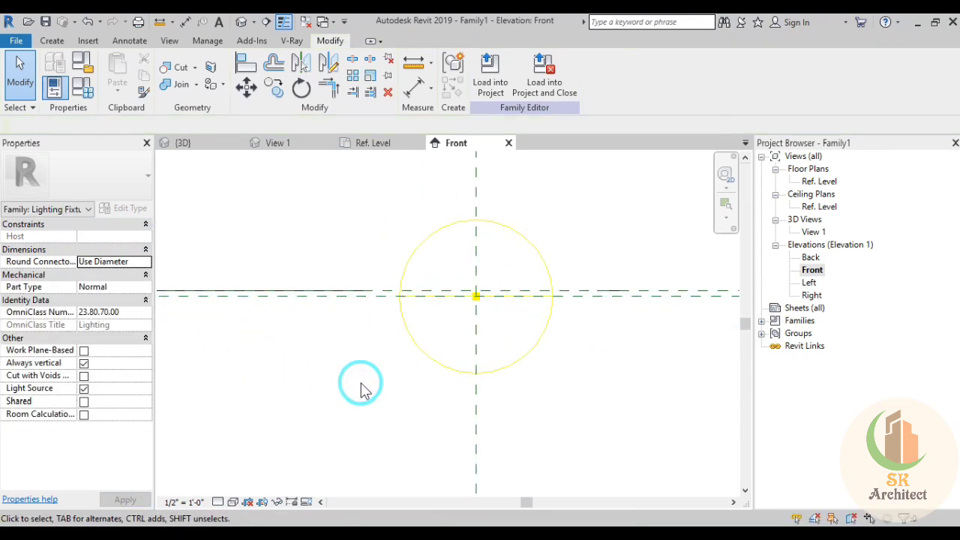
scroll(361, 385, down, 3)
middle_drag(360, 387, 424, 353)
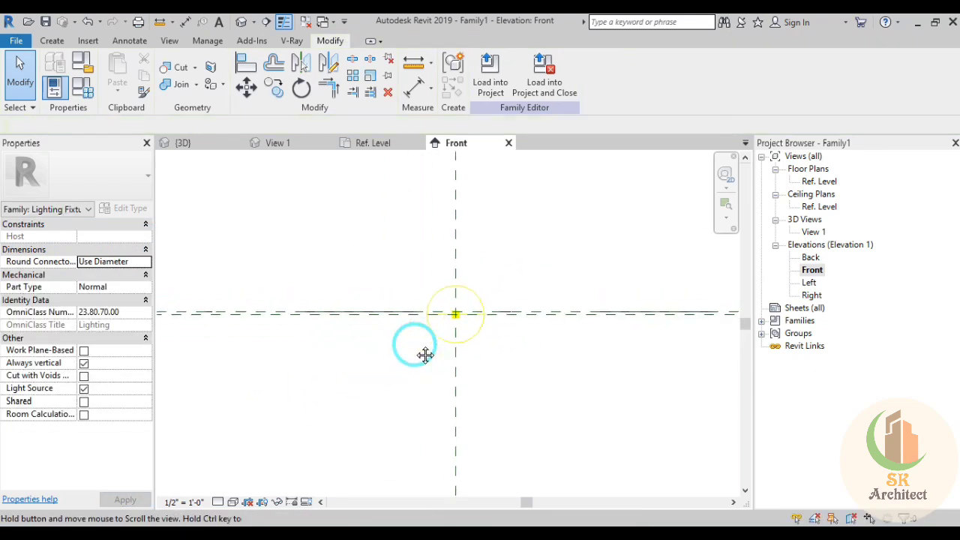
click(84, 402)
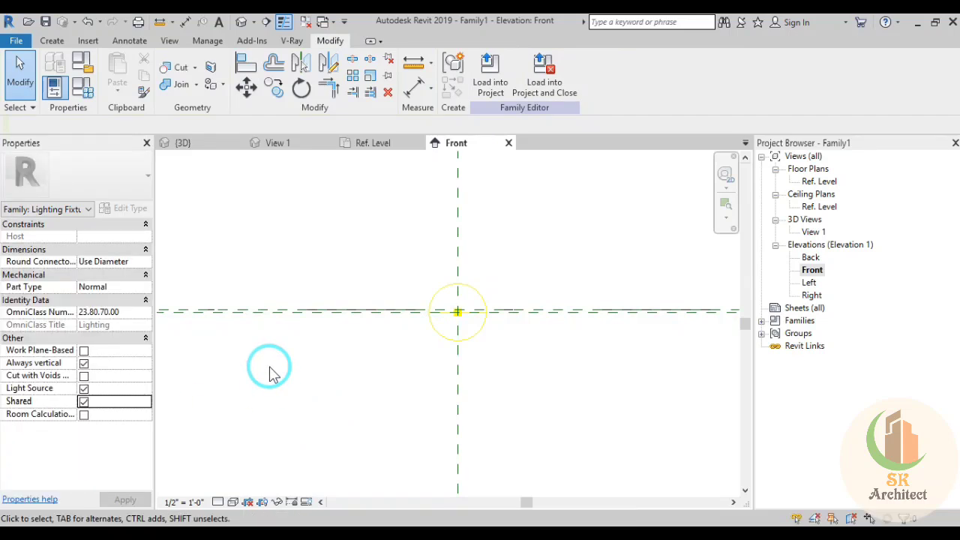
middle_drag(270, 368, 312, 358)
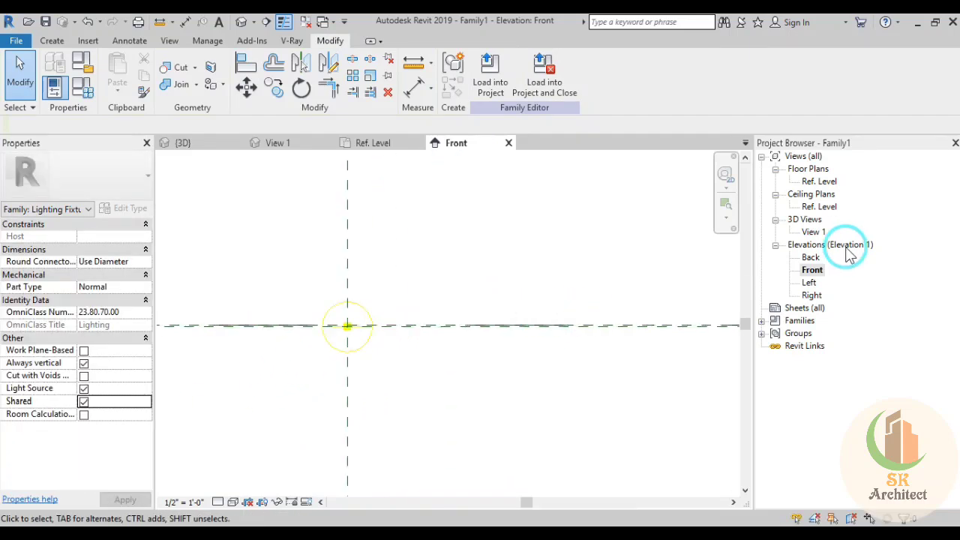
Open the Ref. Level floor plan and zoom in on the light source
double_click(818, 182)
click(543, 317)
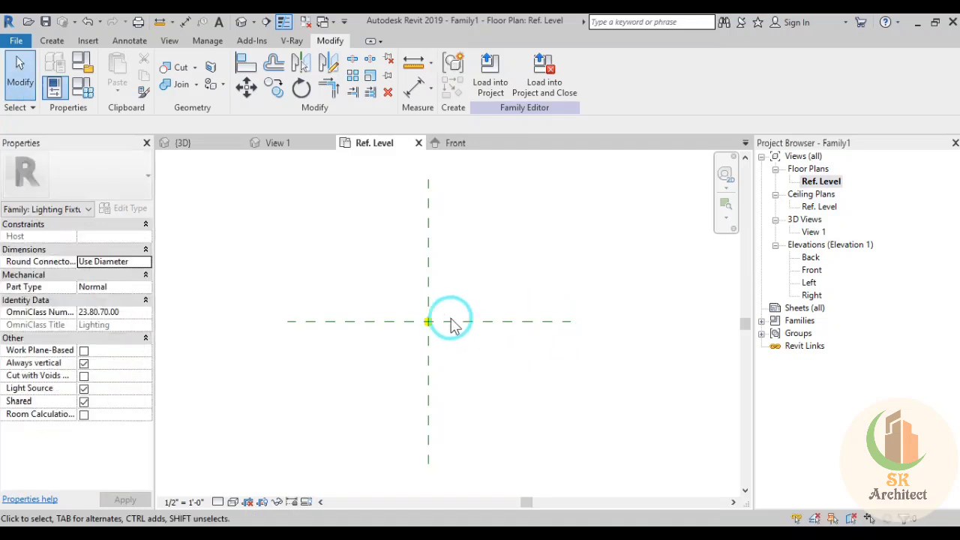
middle_drag(383, 347, 401, 337)
scroll(407, 317, up, 2)
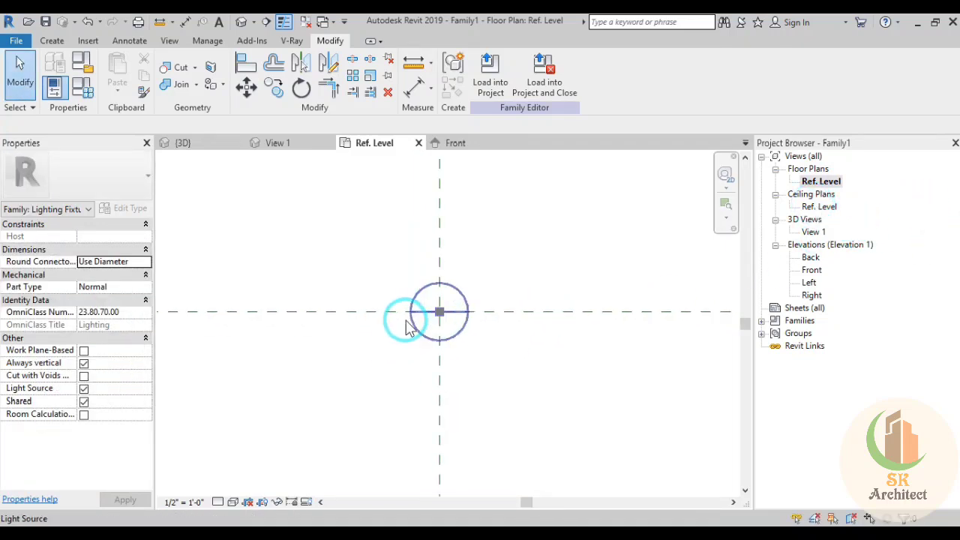
scroll(439, 317, up, 3)
scroll(469, 317, up, 4)
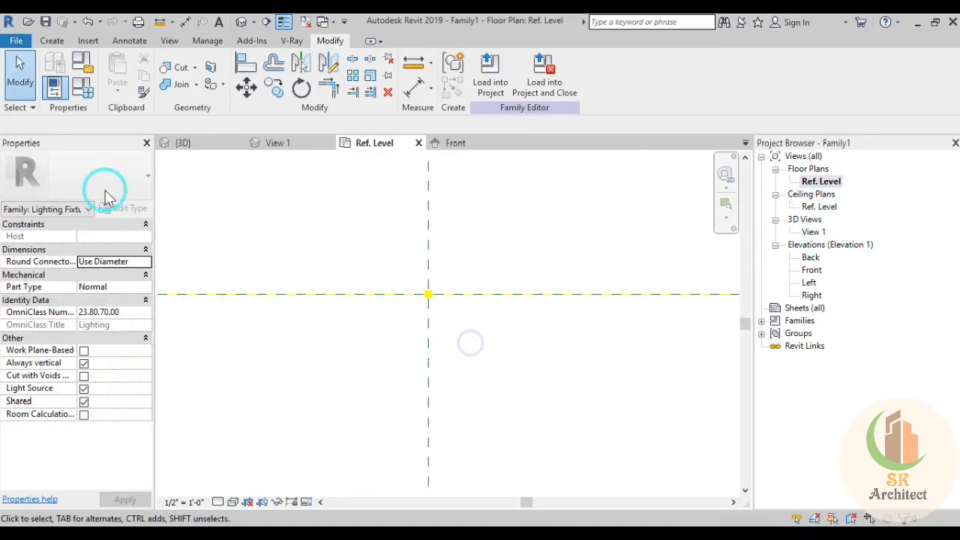
Start a solid extrusion and sketch a half-width line from the light source centre
click(54, 42)
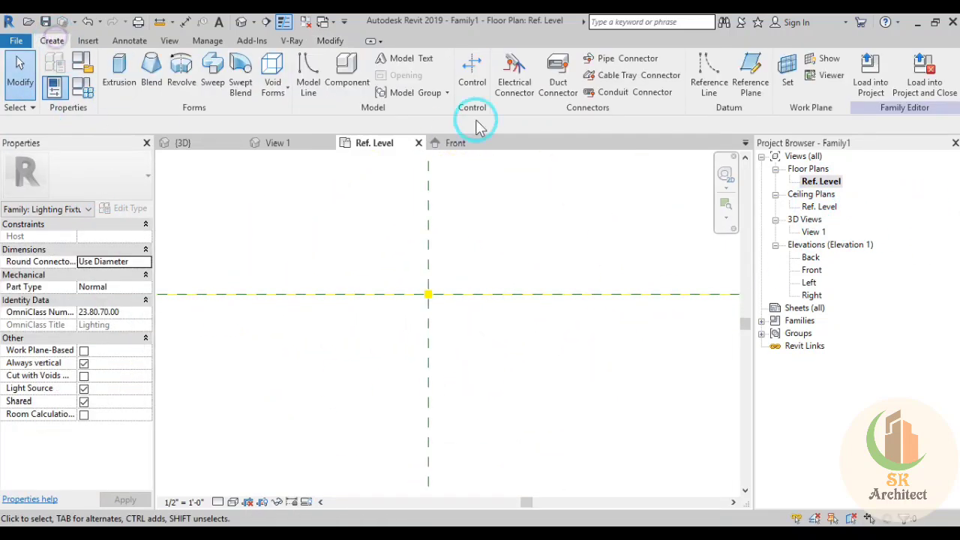
click(119, 71)
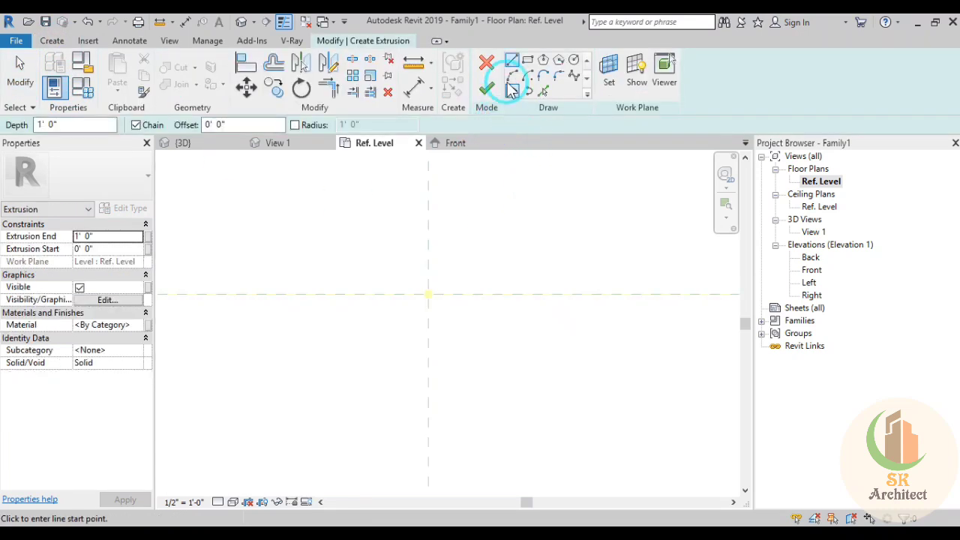
click(428, 294)
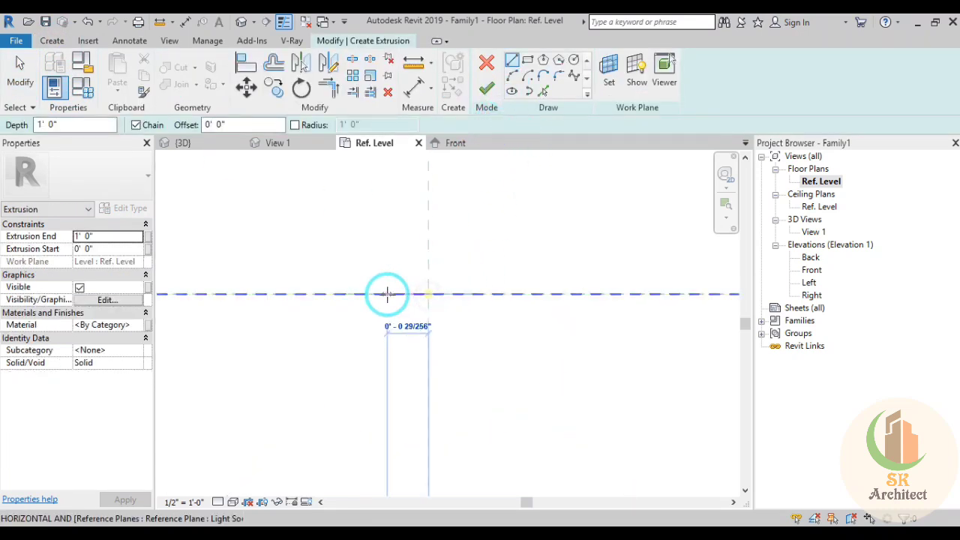
text(0 1)
key(Return)
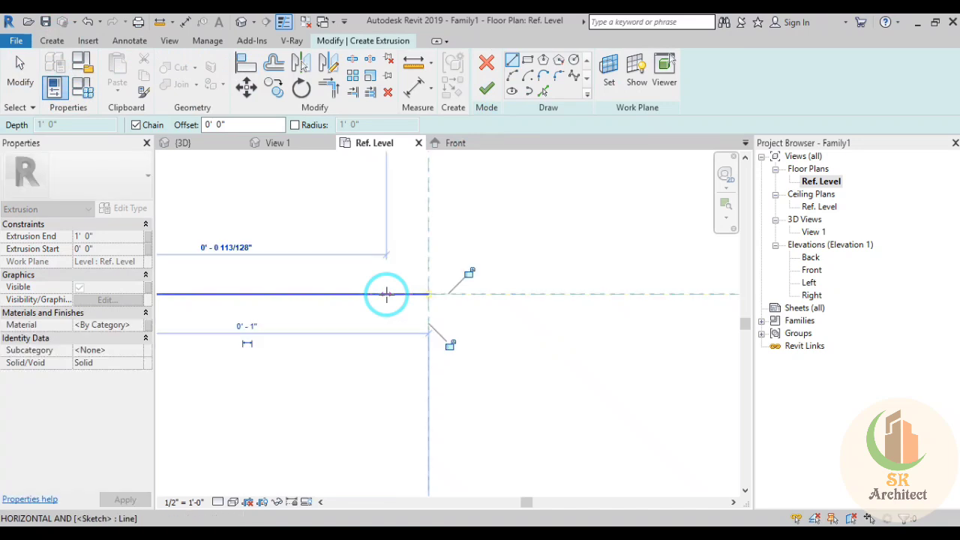
key(Escape)
key(Escape)
scroll(396, 325, down, 2)
scroll(389, 334, down, 1)
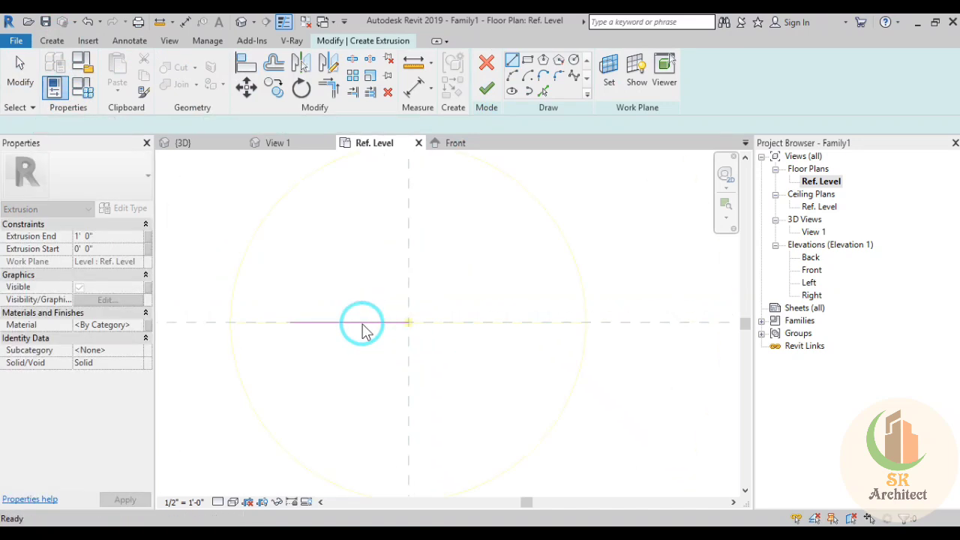
Mirror the line across the vertical reference plane to complete the 2" length
click(365, 323)
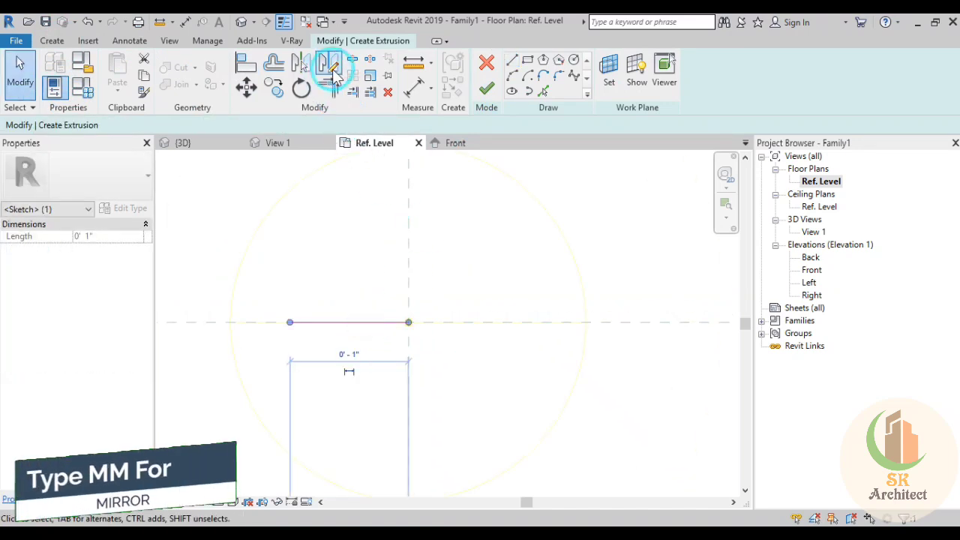
click(300, 62)
click(411, 291)
click(477, 384)
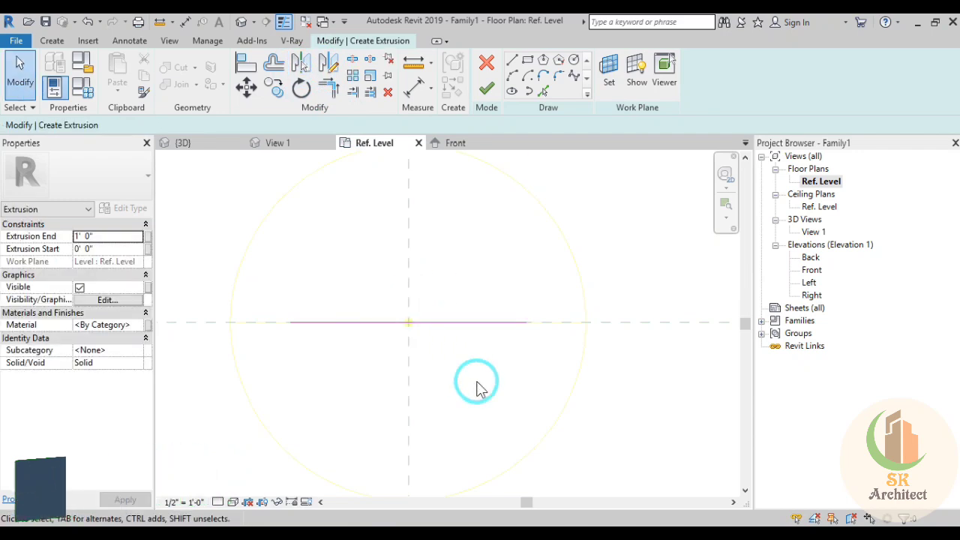
Draw the 1/4" sides and bottom edge to close the rectangle
click(513, 63)
click(289, 322)
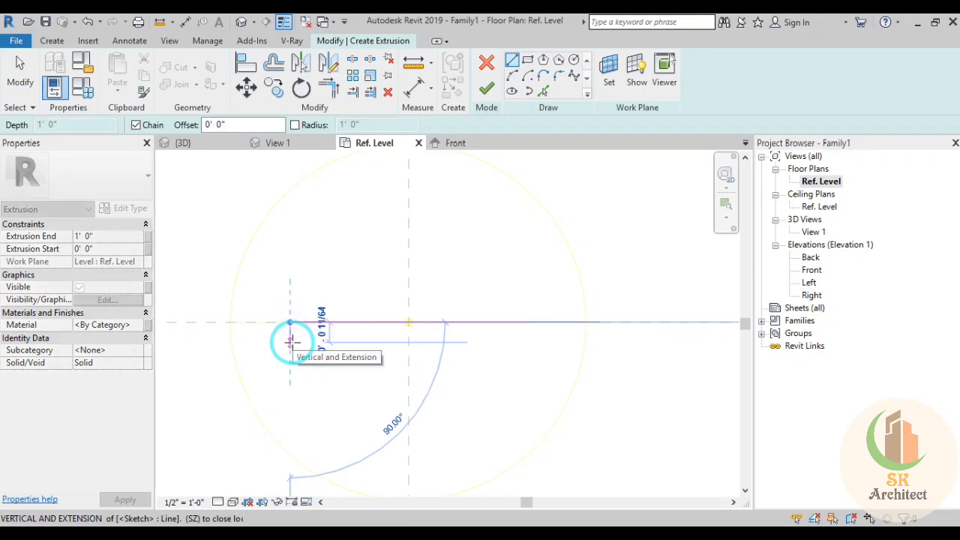
text(0 0.25)
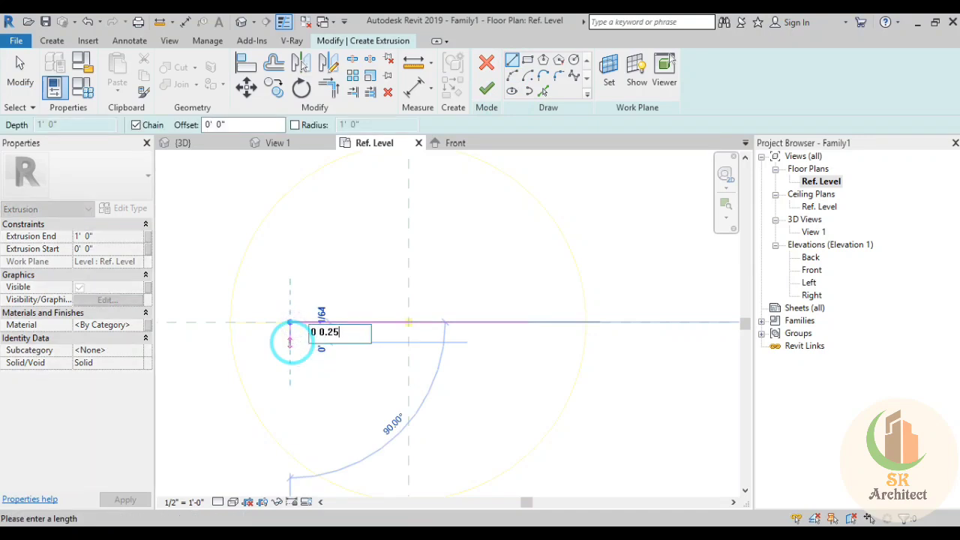
key(Return)
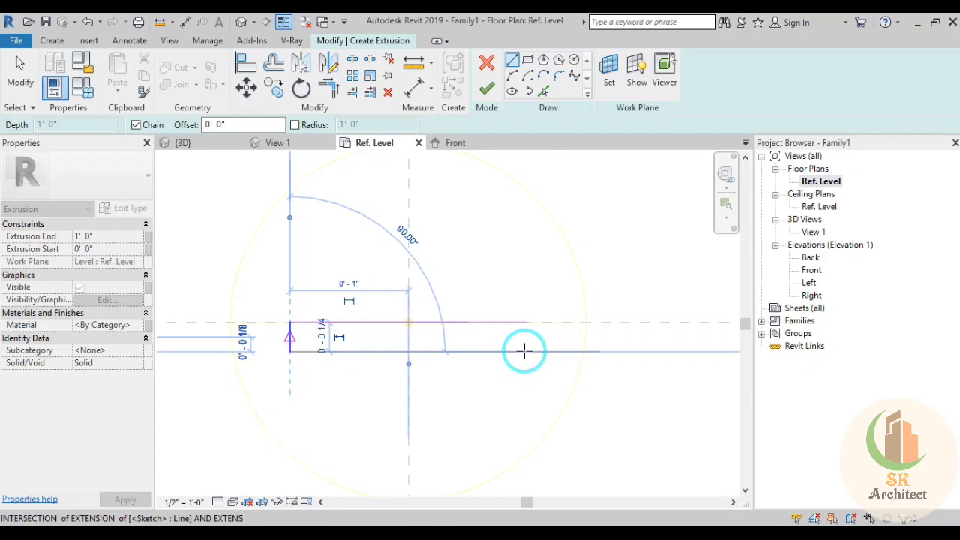
click(525, 350)
click(525, 323)
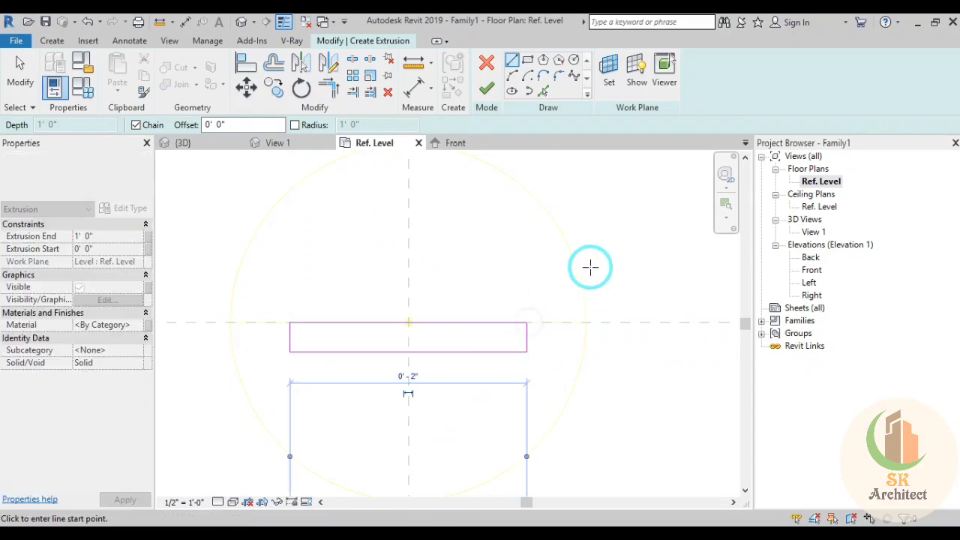
Finish the sketch with Extrusion End 1/4" and view the bar in 3D
click(487, 90)
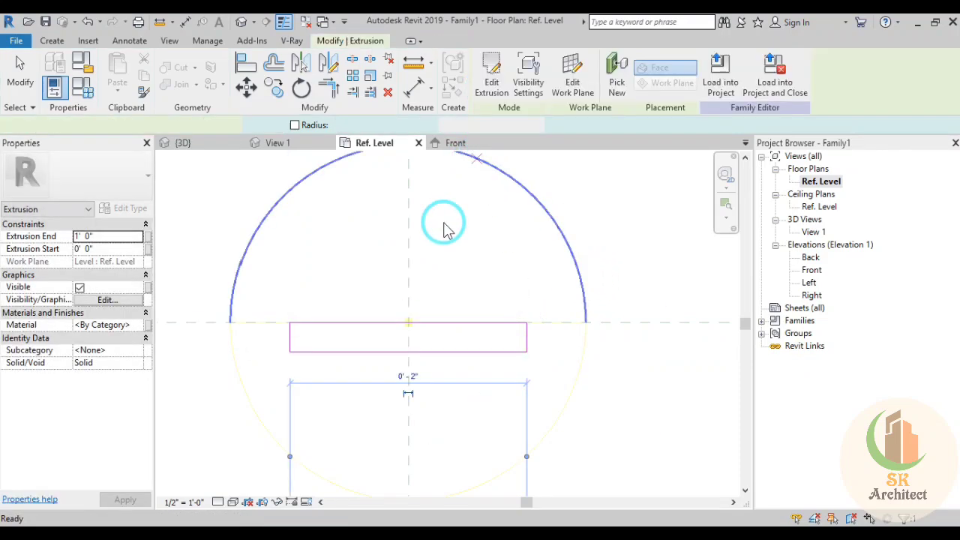
click(130, 235)
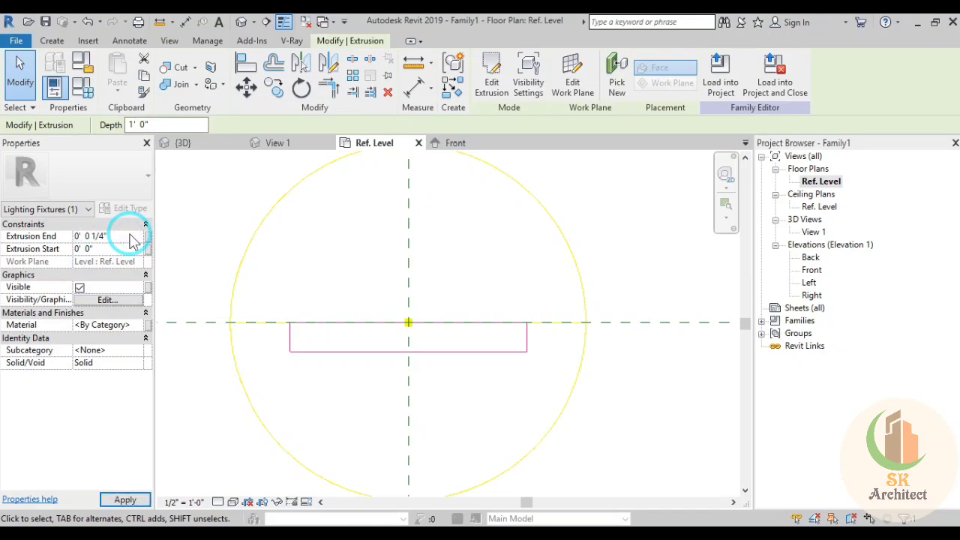
click(509, 366)
scroll(508, 399, down, 2)
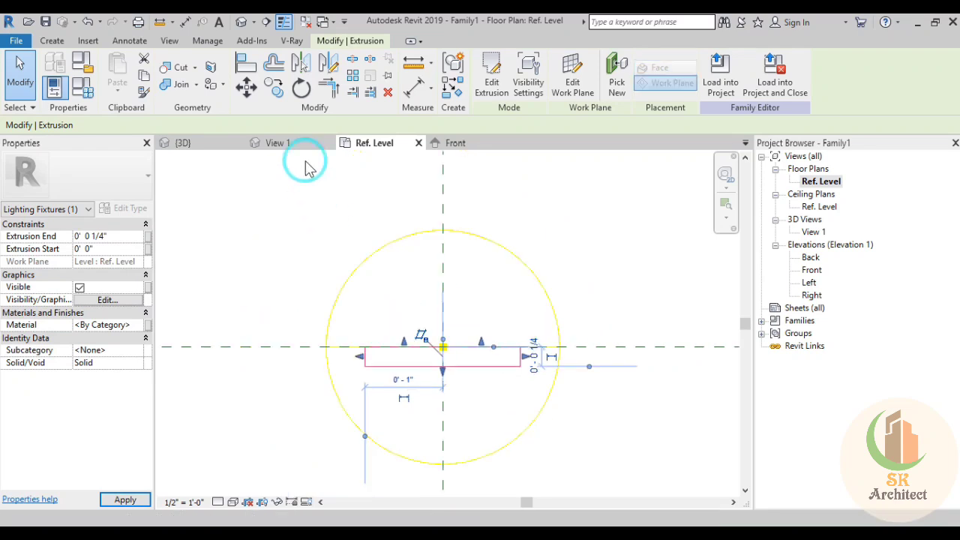
click(301, 89)
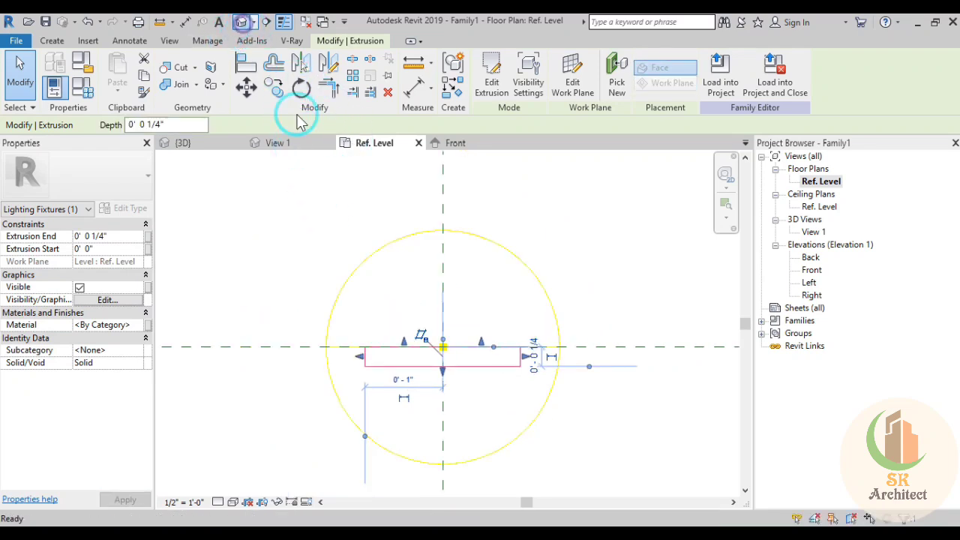
click(508, 395)
mouse_move(574, 371)
shift+middle_down()
mouse_move(585, 397)
mouse_move(628, 358)
mouse_move(604, 413)
shift+middle_up()
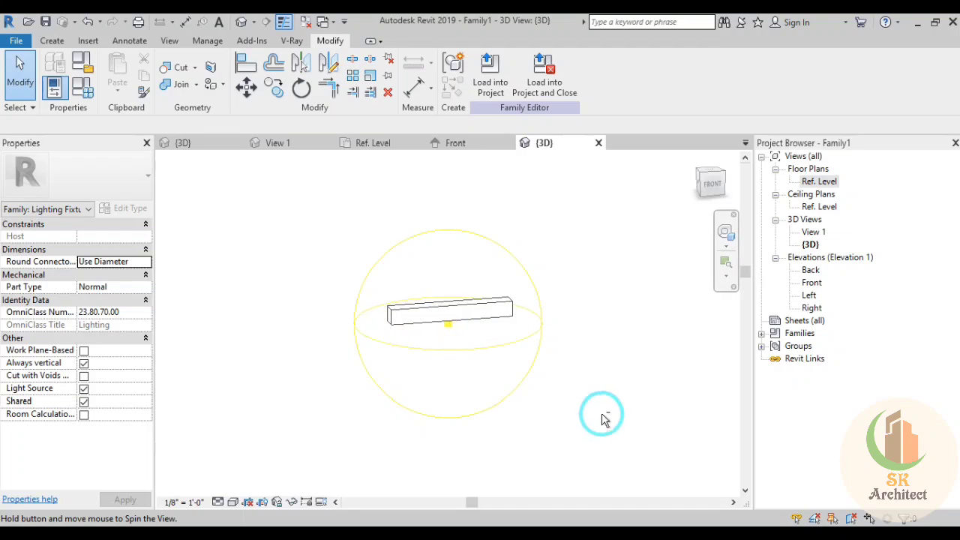
Load the fixture family into Project1, then cancel placing it
click(304, 22)
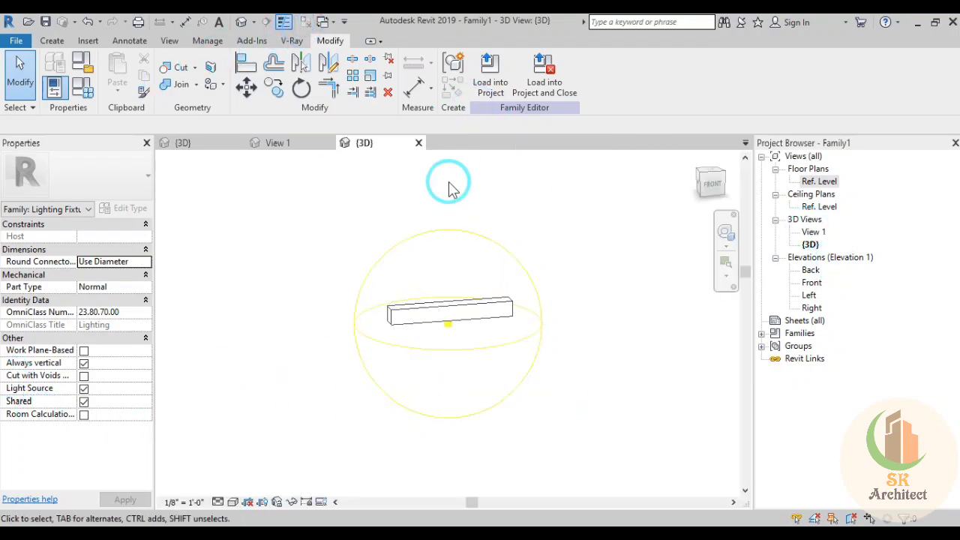
click(484, 87)
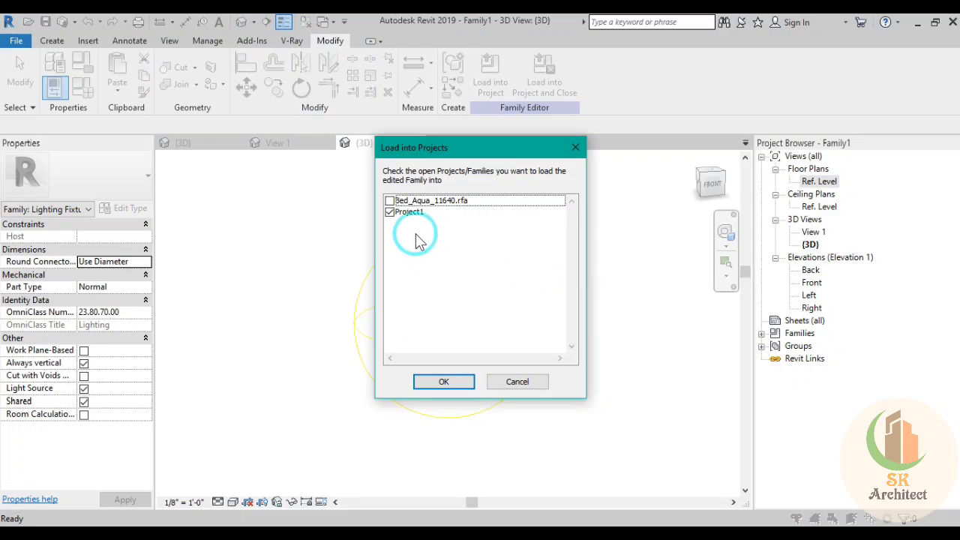
click(405, 214)
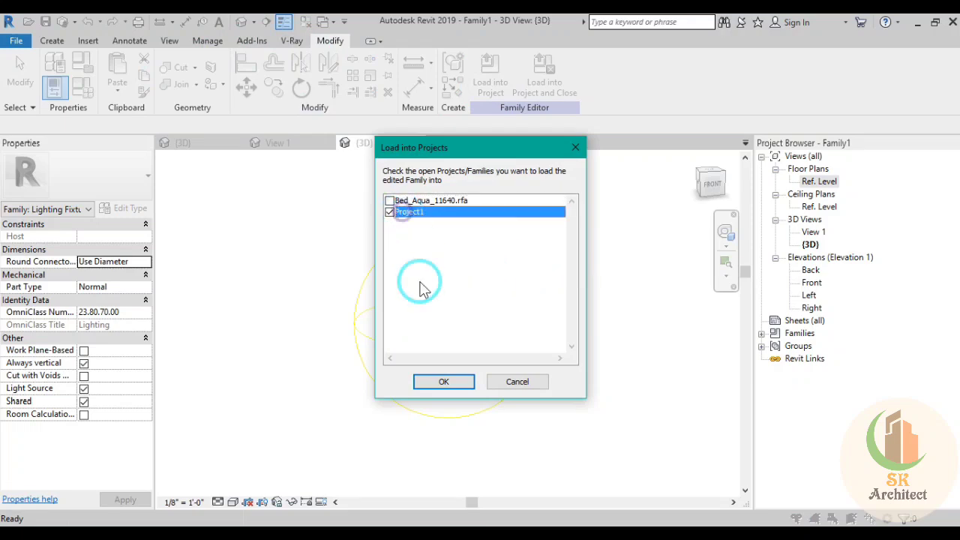
click(450, 383)
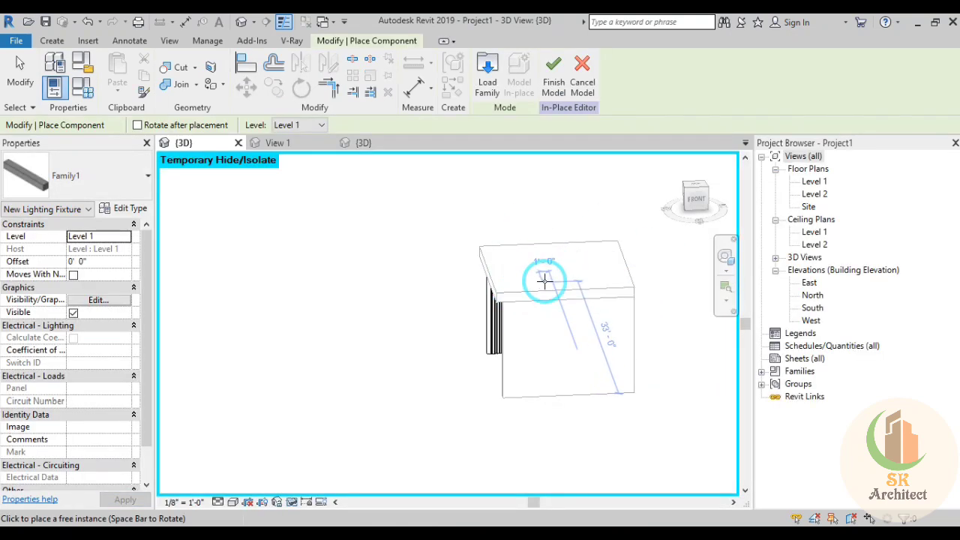
key(Escape)
key(Escape)
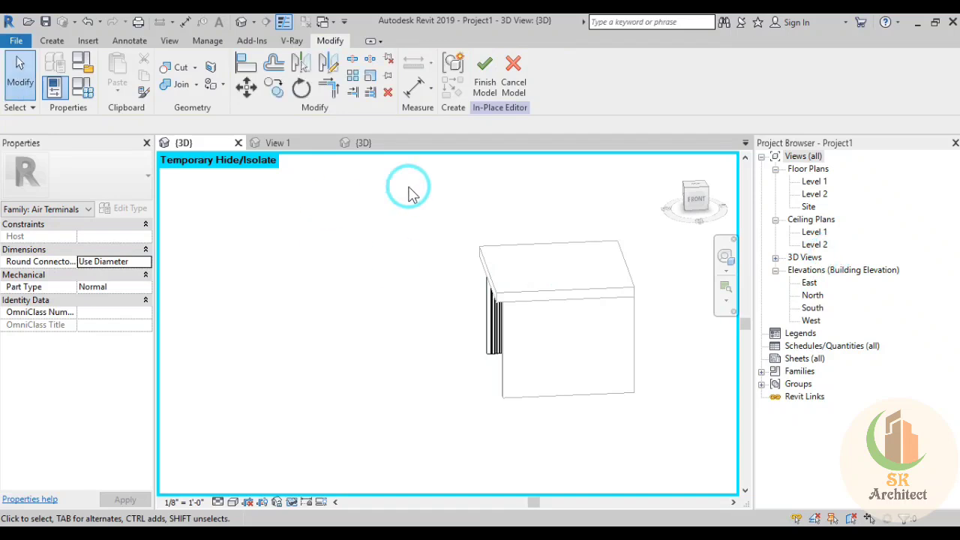
Open the Level 1 floor plan and switch it to Wireframe
double_click(816, 182)
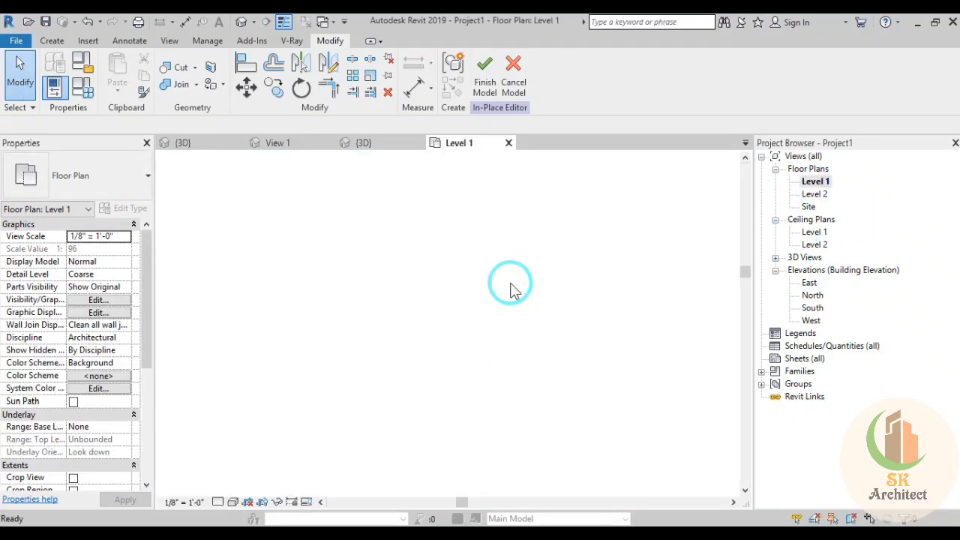
scroll(440, 284, up, 2)
scroll(413, 327, up, 2)
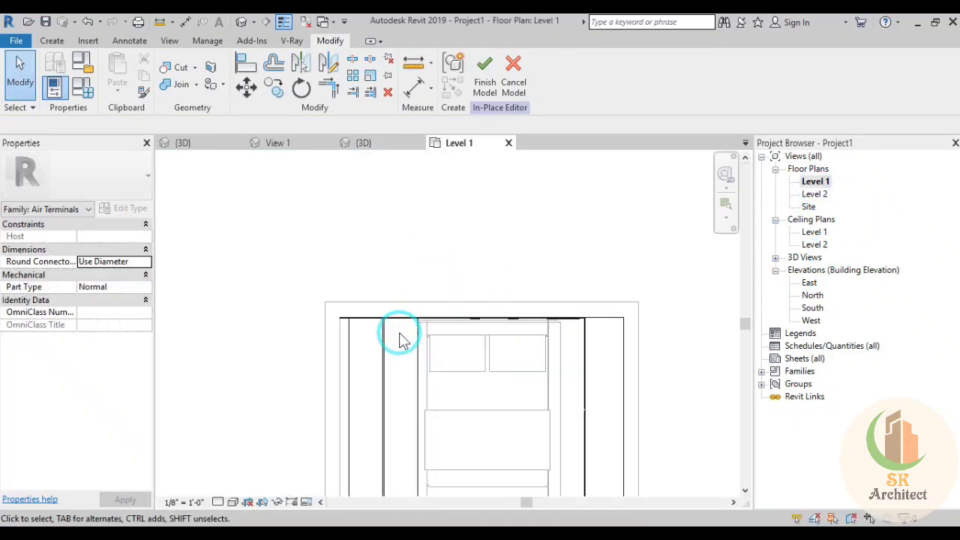
scroll(400, 337, up, 2)
scroll(386, 325, up, 2)
scroll(383, 327, up, 1)
scroll(398, 325, up, 1)
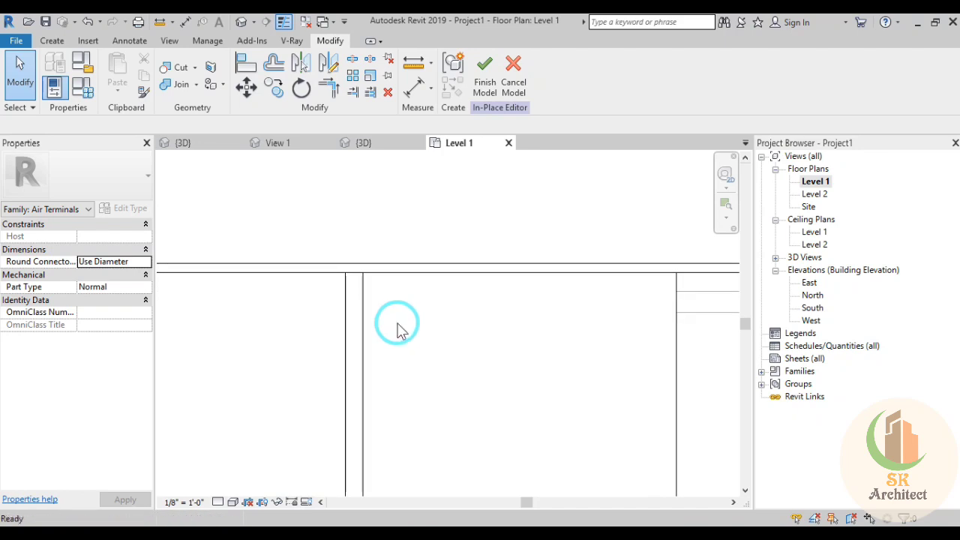
scroll(349, 287, up, 2)
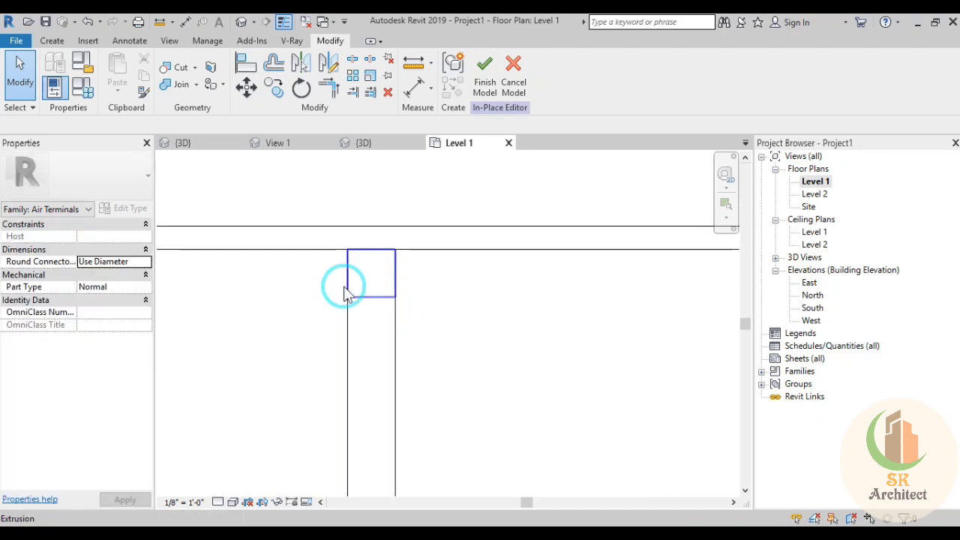
click(248, 502)
click(240, 416)
Switch the Level 1 plan back to Hidden Line display
mouse_move(240, 422)
middle_down()
mouse_move(524, 273)
mouse_move(488, 368)
mouse_move(398, 384)
middle_up()
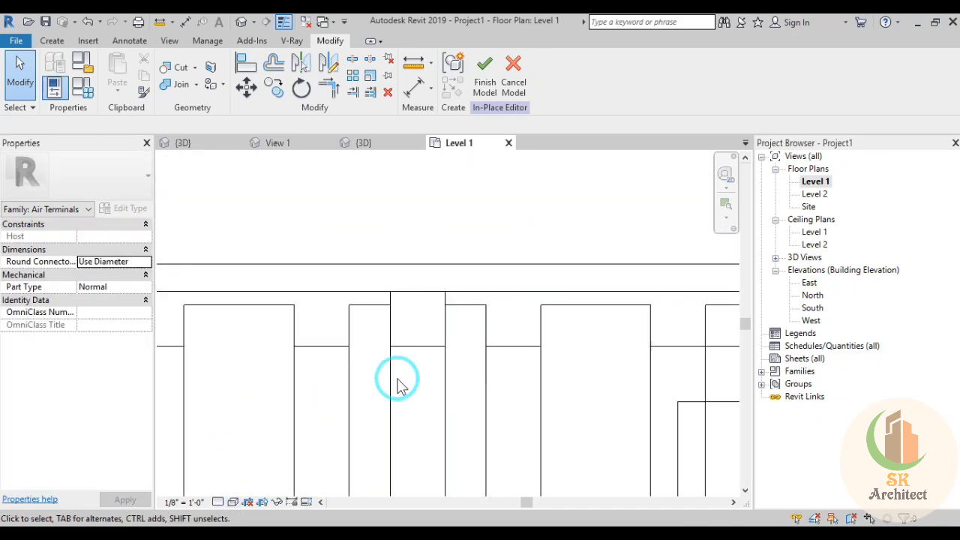
click(233, 502)
click(240, 429)
scroll(405, 322, up, 2)
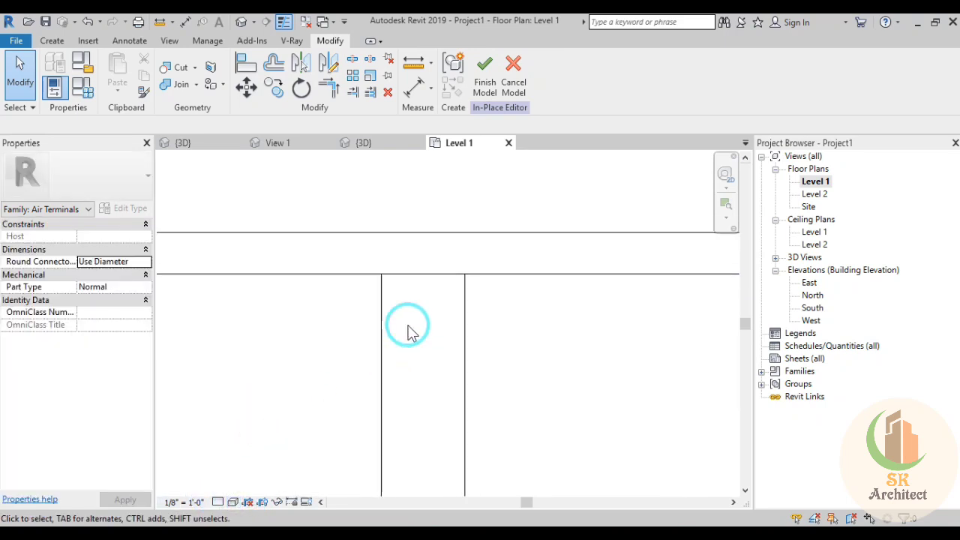
scroll(408, 330, up, 1)
Cancel Component placement and return to the Family1 {3D} view
click(52, 40)
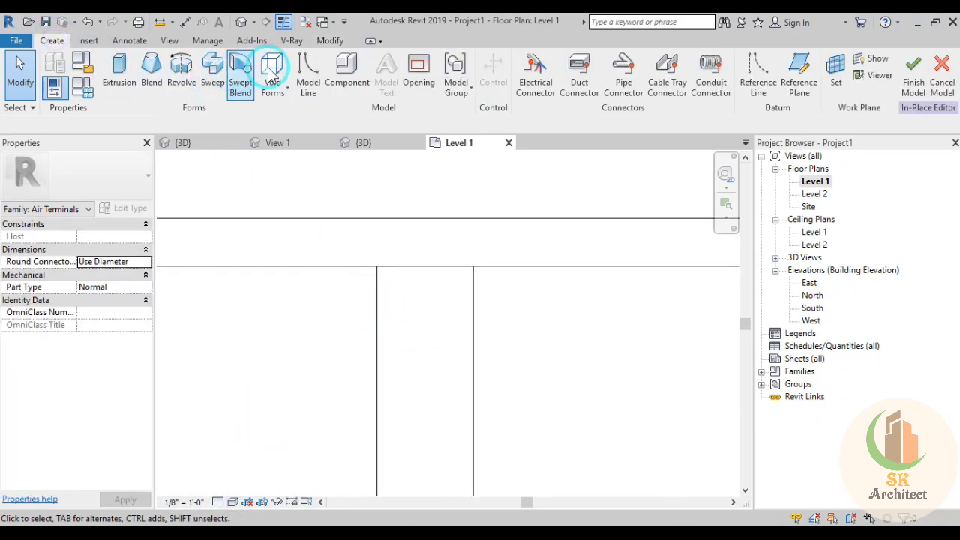
click(343, 66)
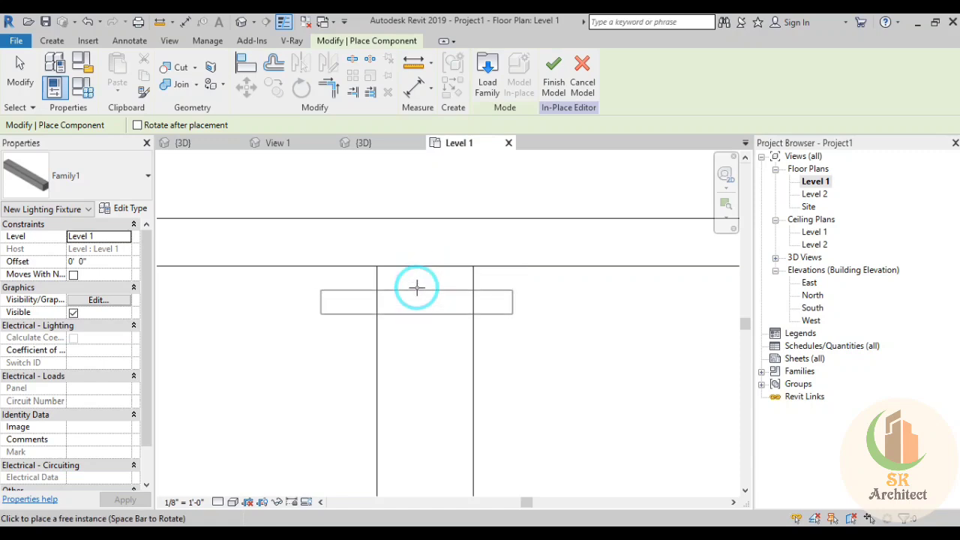
key(Escape)
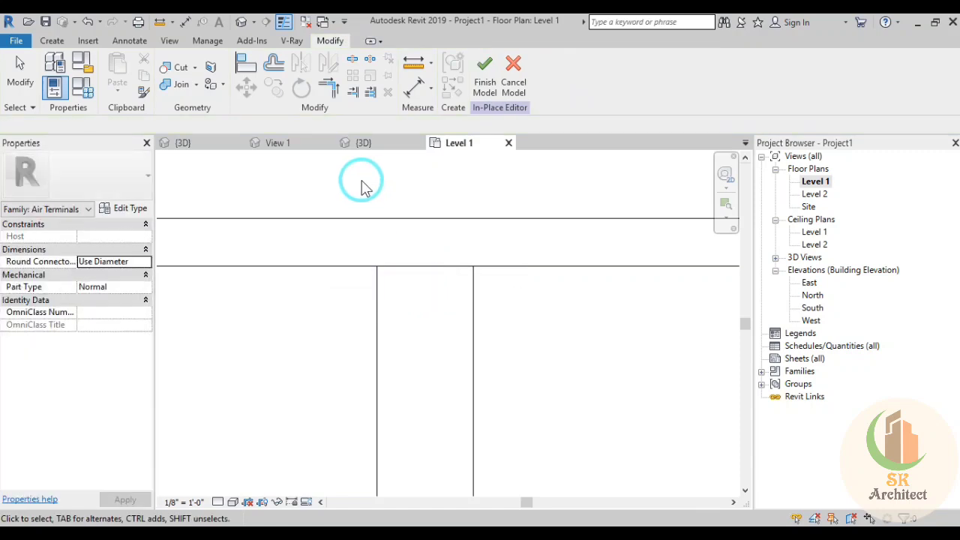
click(352, 143)
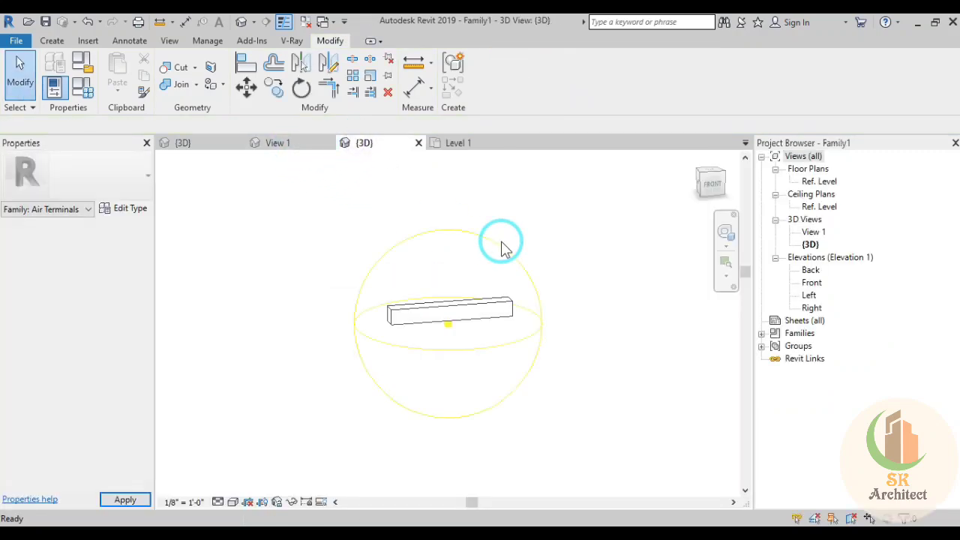
In the Ref. Level plan, enter sketch editing for the bar's extrusion
double_click(819, 182)
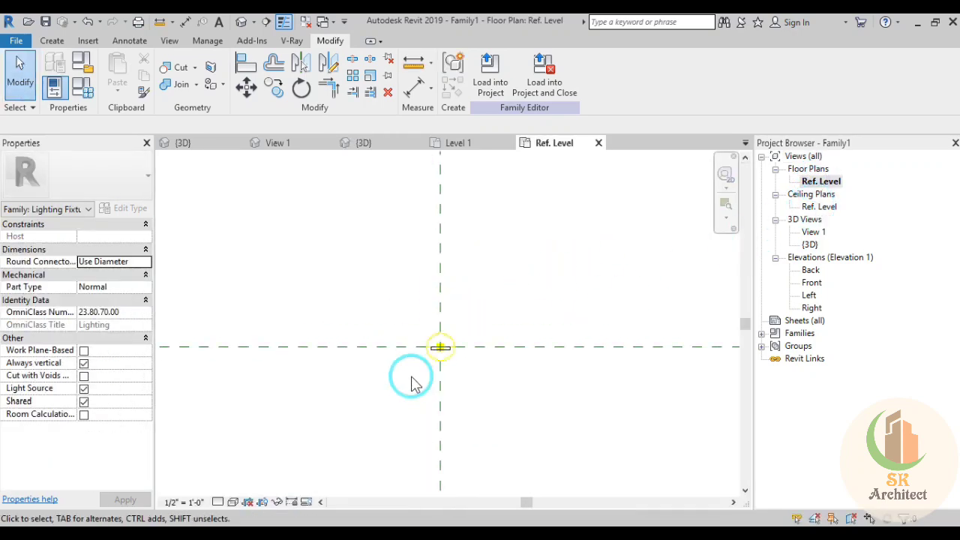
scroll(411, 383, up, 5)
scroll(461, 336, up, 5)
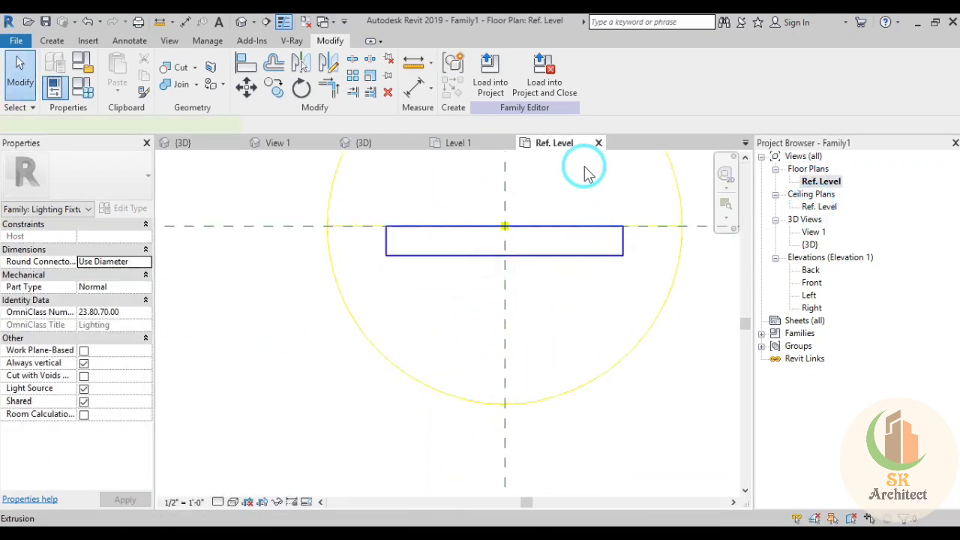
click(513, 256)
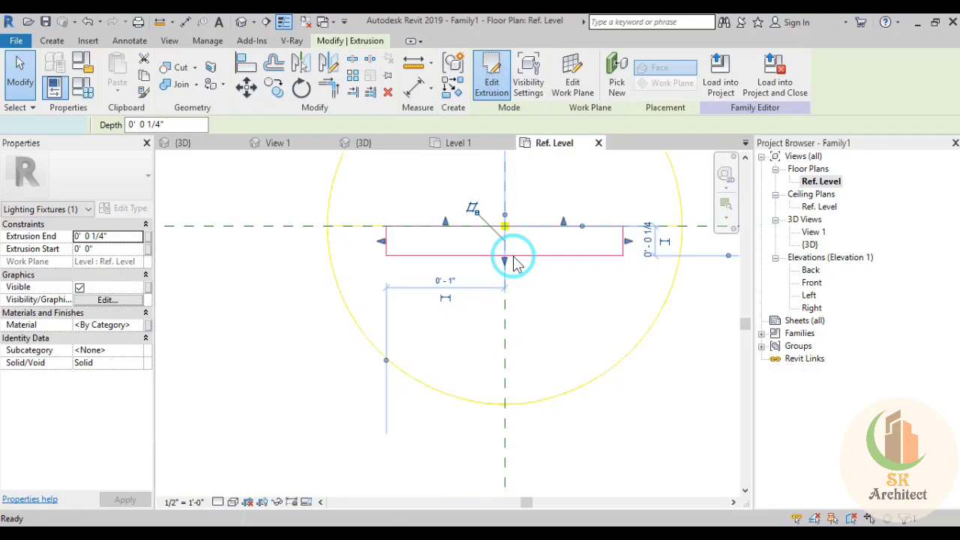
double_click(512, 256)
scroll(495, 270, up, 2)
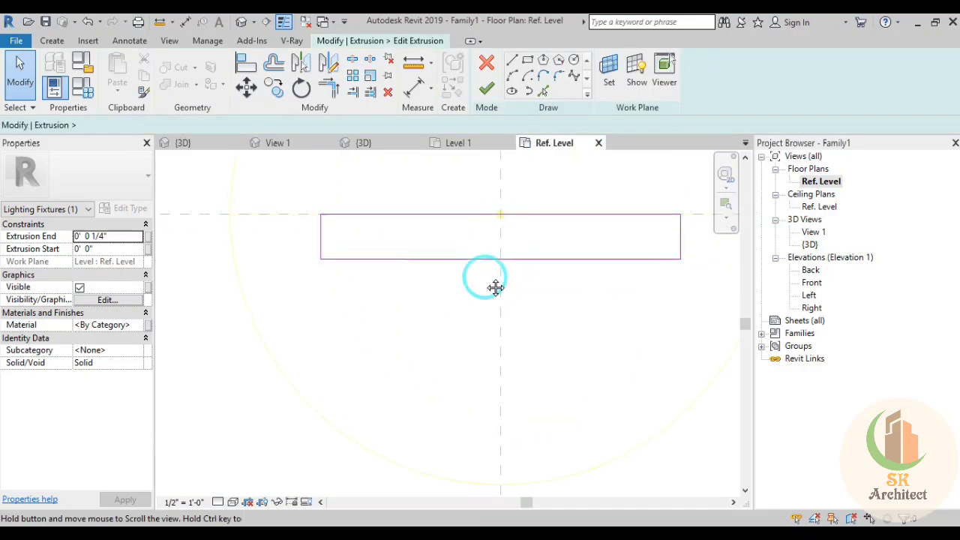
Add lines offset 1/2" inside both ends and trim the long edges to them
click(544, 91)
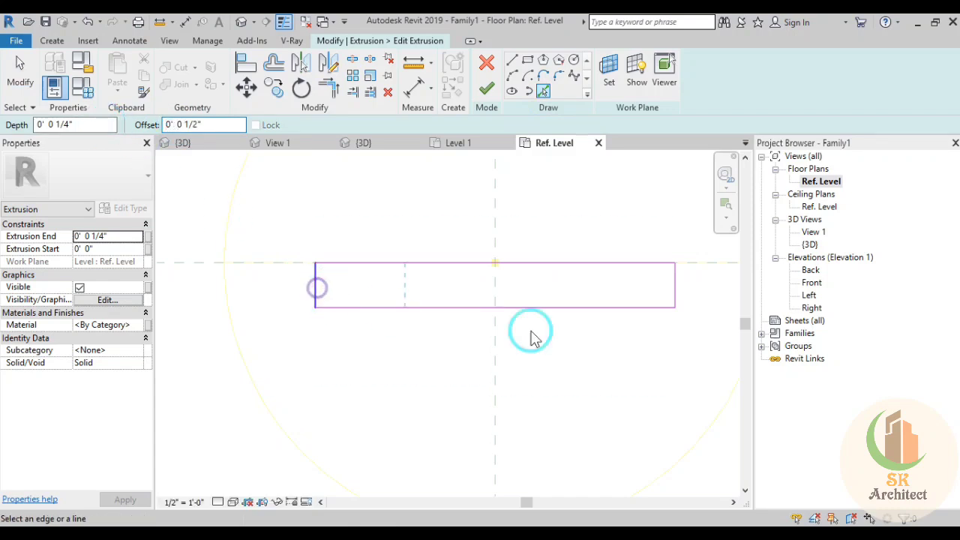
click(674, 287)
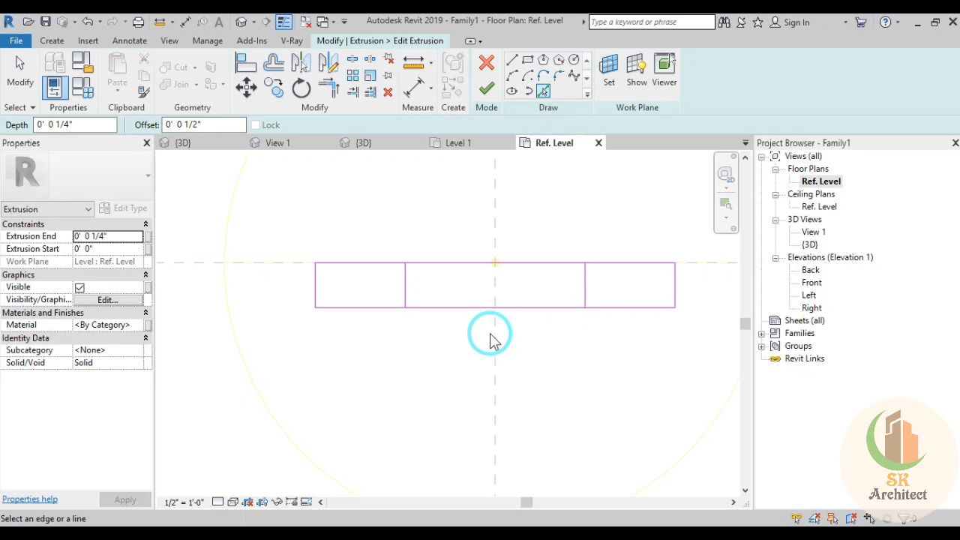
key(t)
key(r)
click(405, 284)
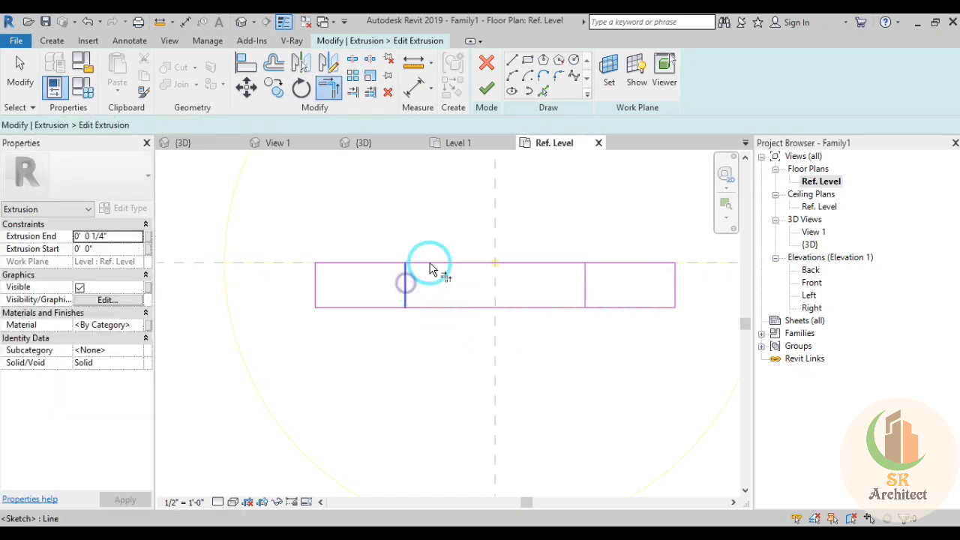
click(430, 264)
click(406, 275)
click(420, 307)
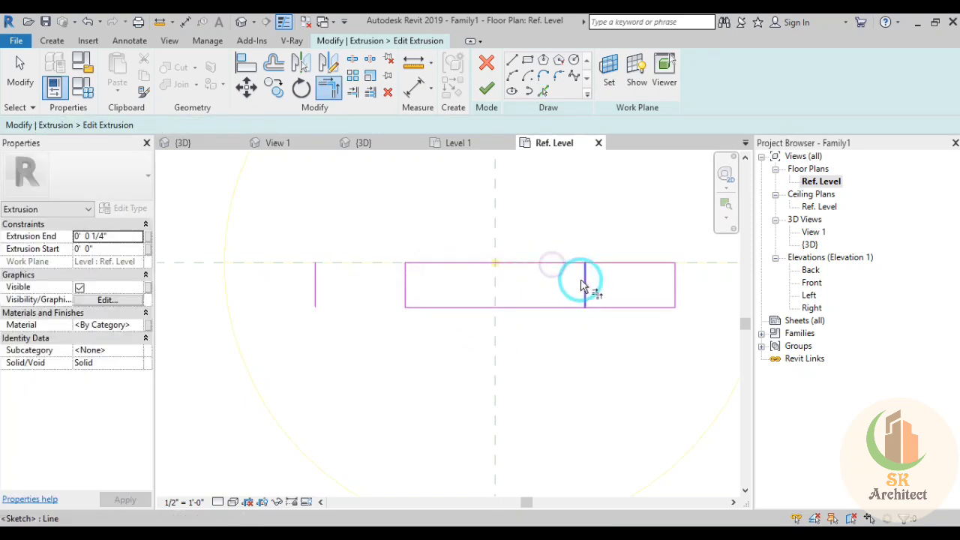
click(581, 285)
click(575, 307)
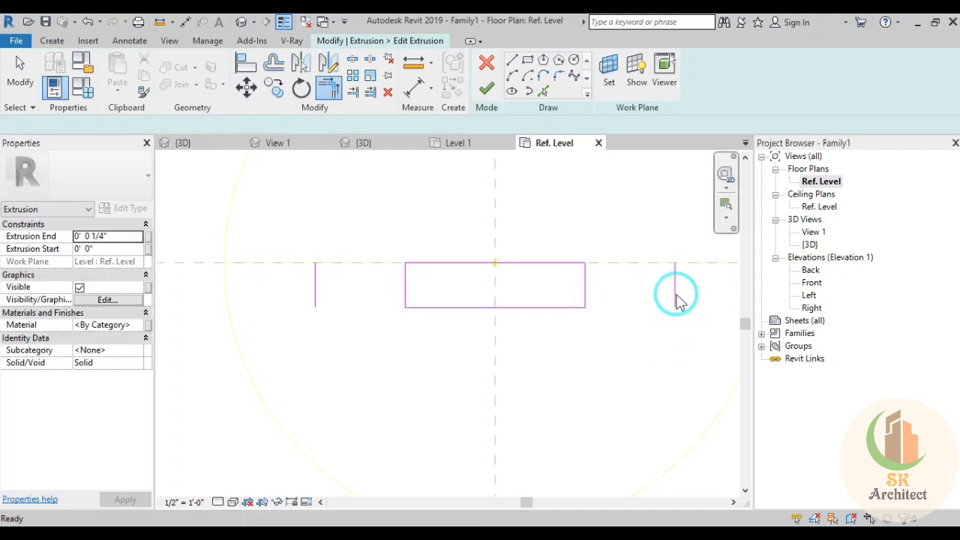
Delete the leftover end lines and finish the extrusion sketch
key(Escape)
click(674, 299)
key(Delete)
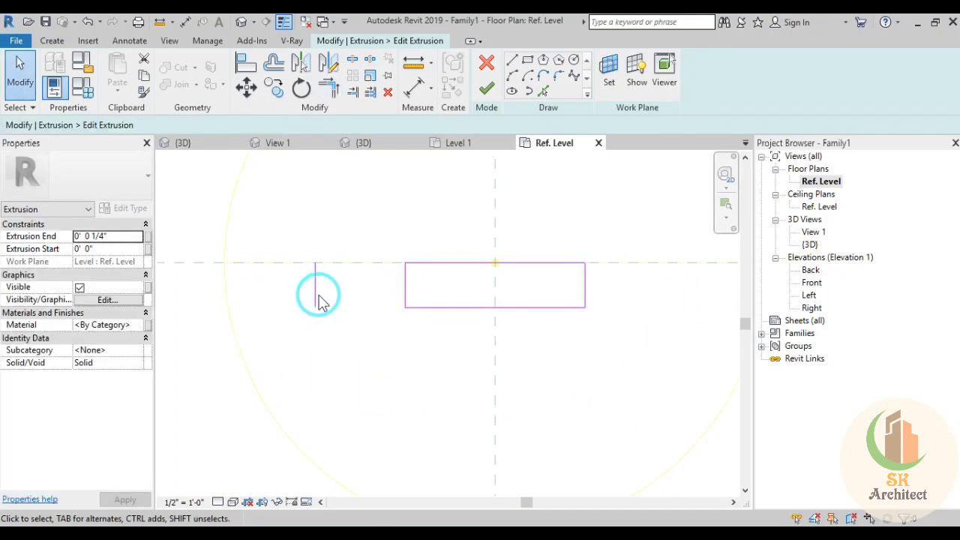
click(316, 294)
key(Delete)
click(488, 88)
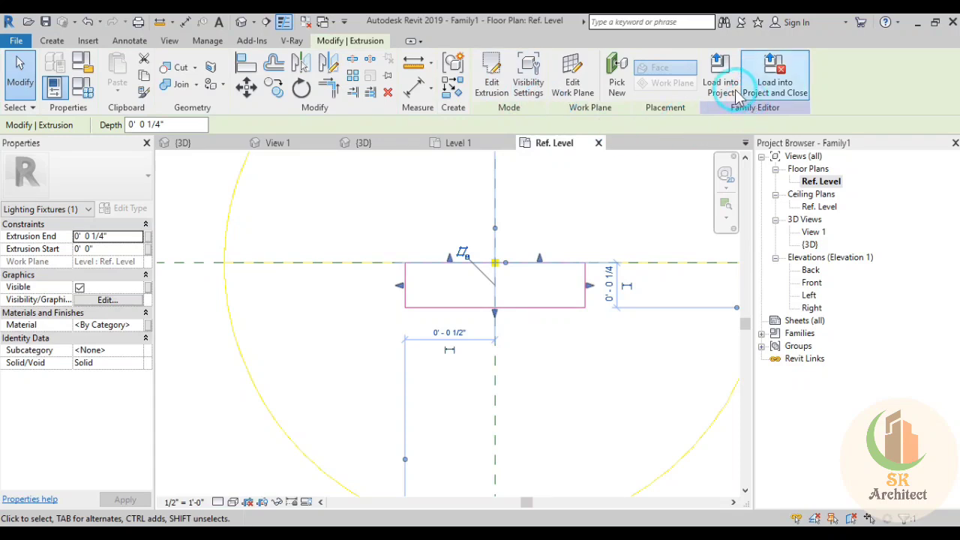
Load the edited family into Project1, overwriting the existing version
click(720, 81)
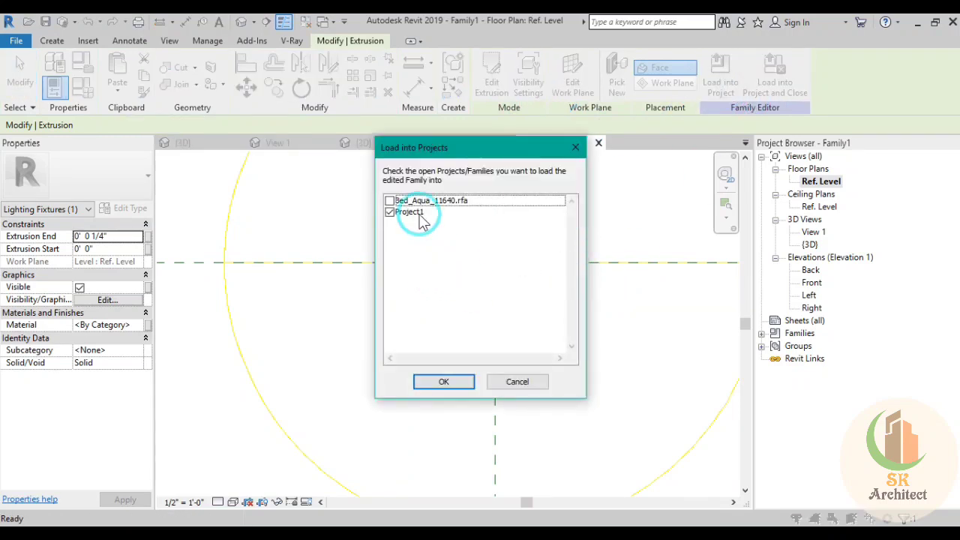
click(443, 382)
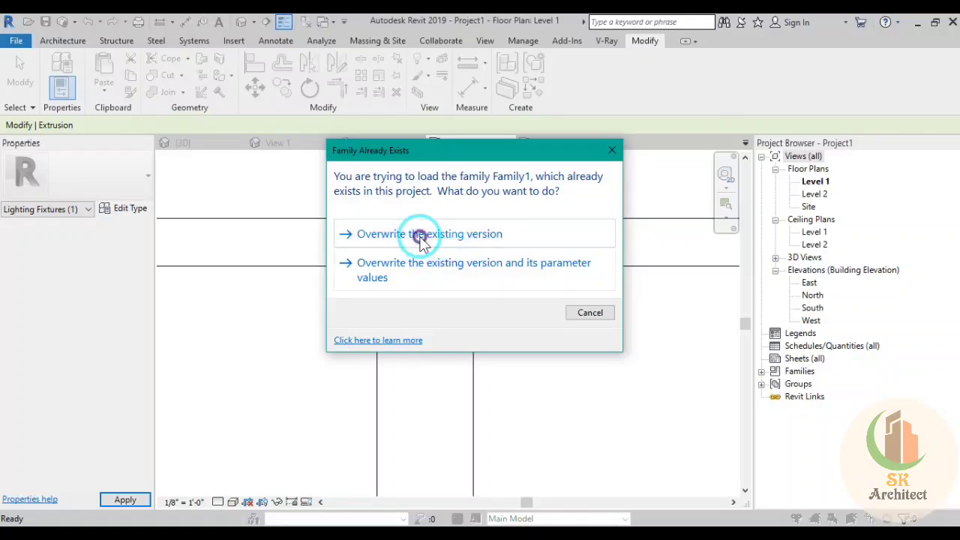
click(420, 237)
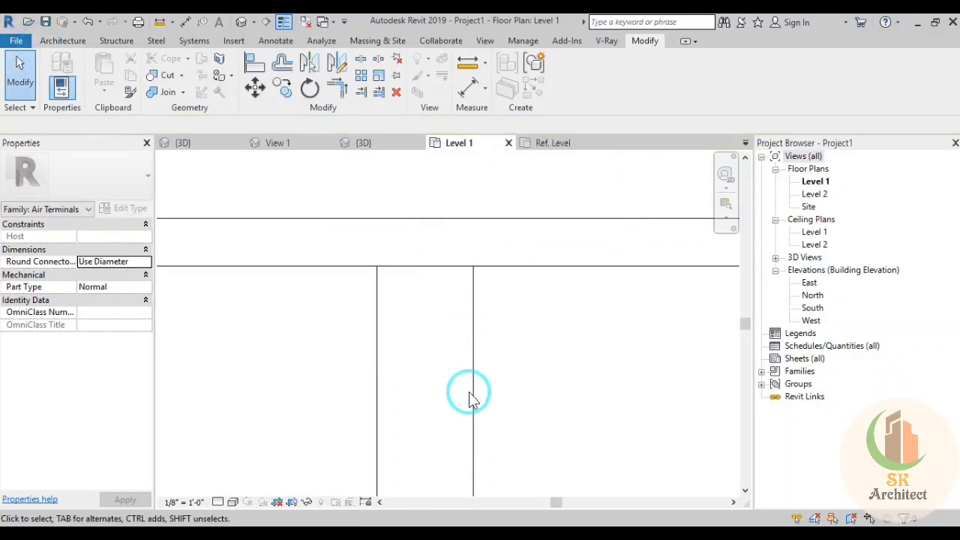
scroll(473, 352, down, 2)
scroll(484, 347, down, 2)
scroll(484, 347, down, 2)
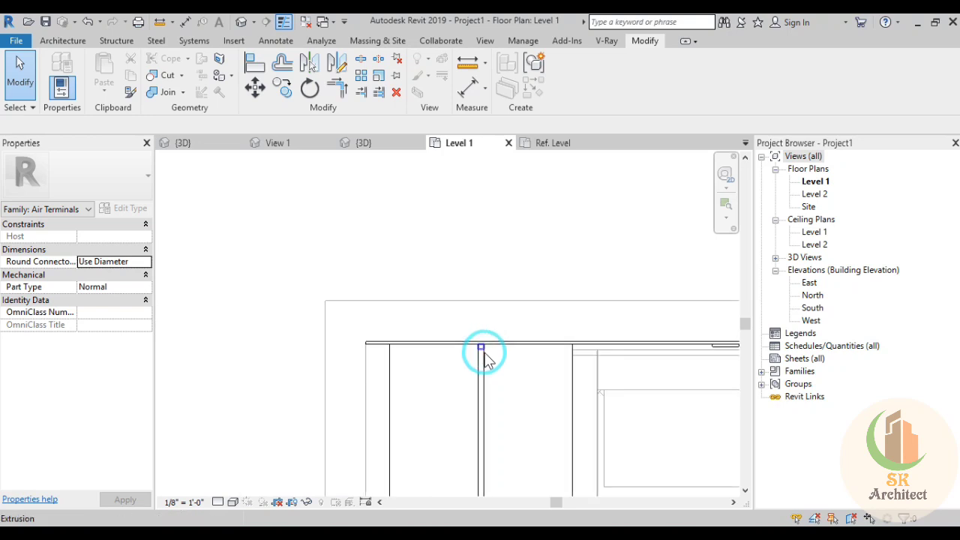
Check a ceiling element near the placed fixtures, then clear the selection
mouse_move(485, 347)
middle_down()
mouse_move(593, 323)
mouse_move(542, 342)
mouse_move(516, 326)
middle_up()
click(499, 325)
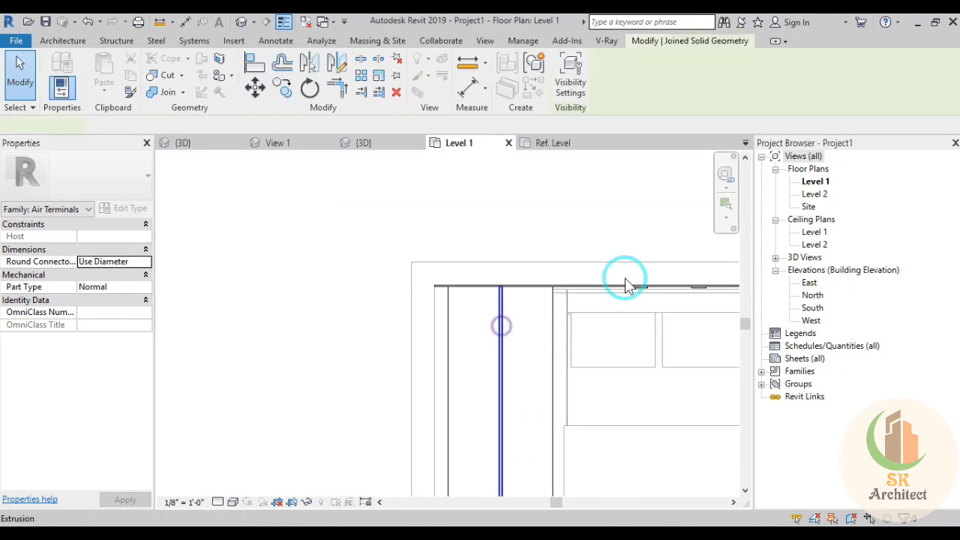
click(552, 206)
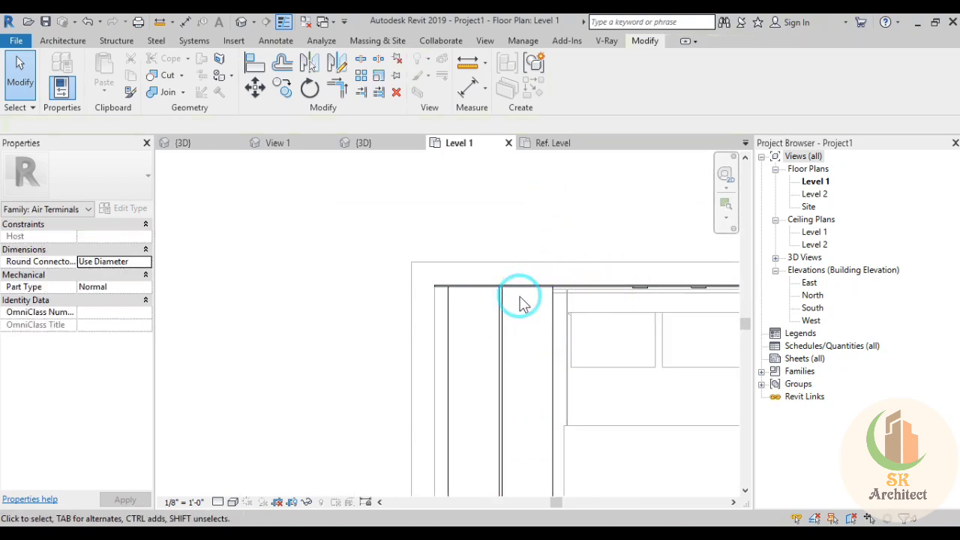
scroll(522, 300, up, 2)
scroll(523, 298, down, 2)
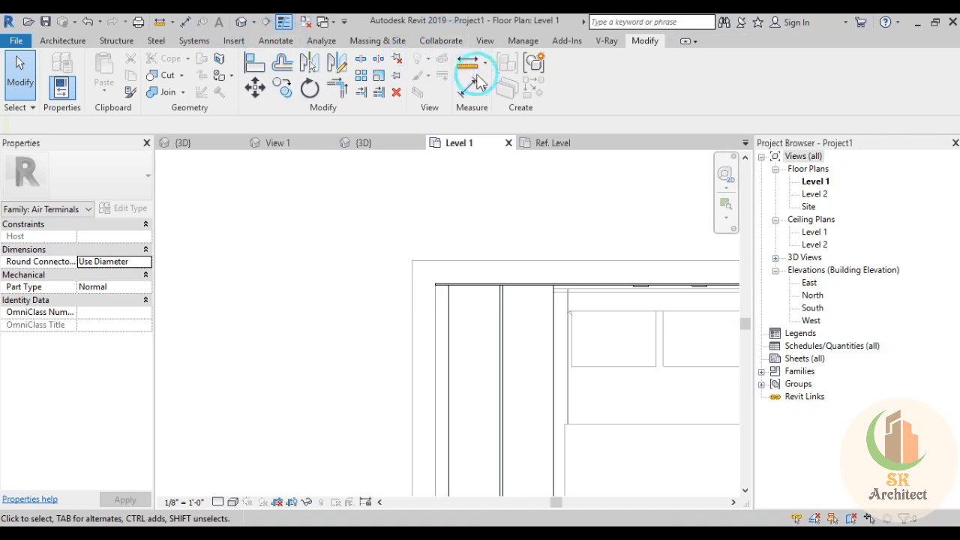
In the default 3D view, edit and finish the slat extrusion, then deselect it
click(306, 24)
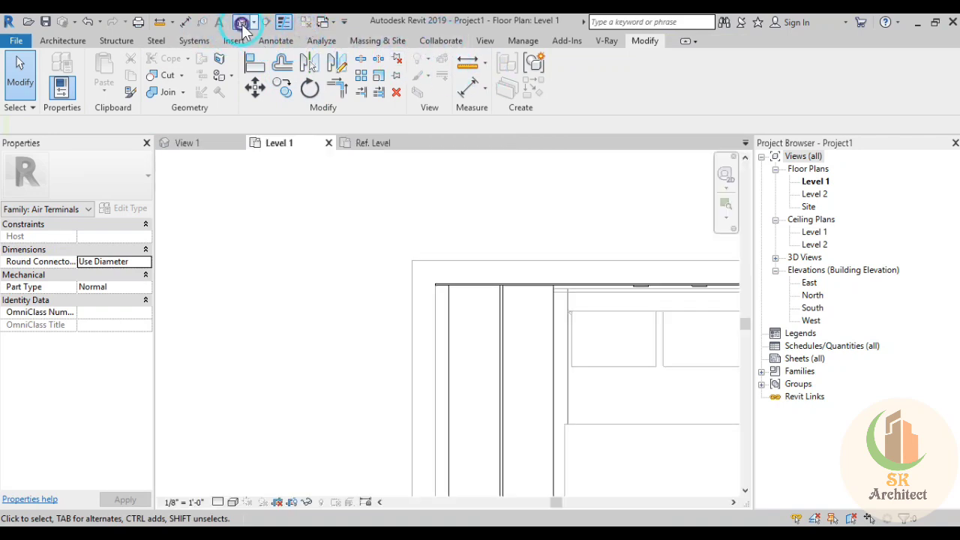
click(240, 23)
mouse_move(390, 379)
shift+middle_down()
mouse_move(472, 349)
mouse_move(317, 349)
shift+middle_up()
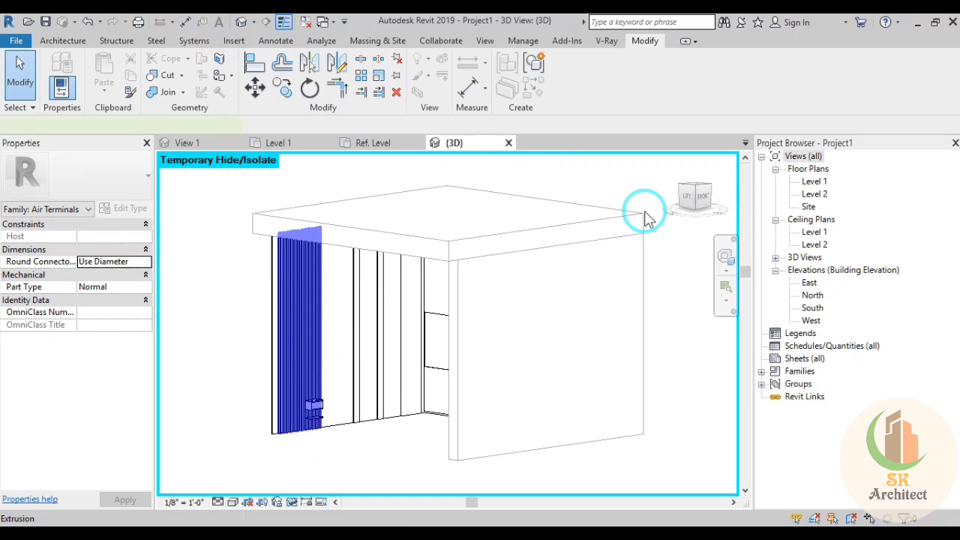
click(569, 84)
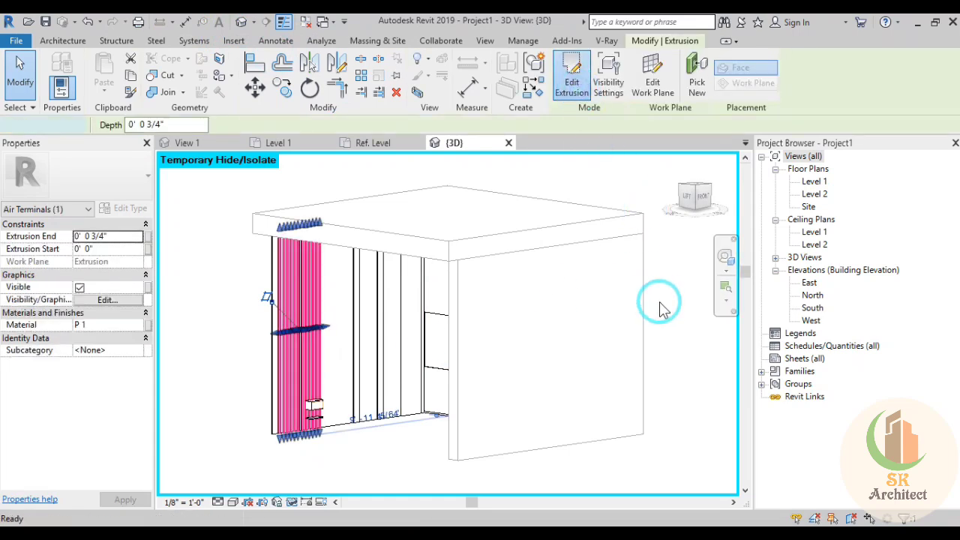
click(484, 66)
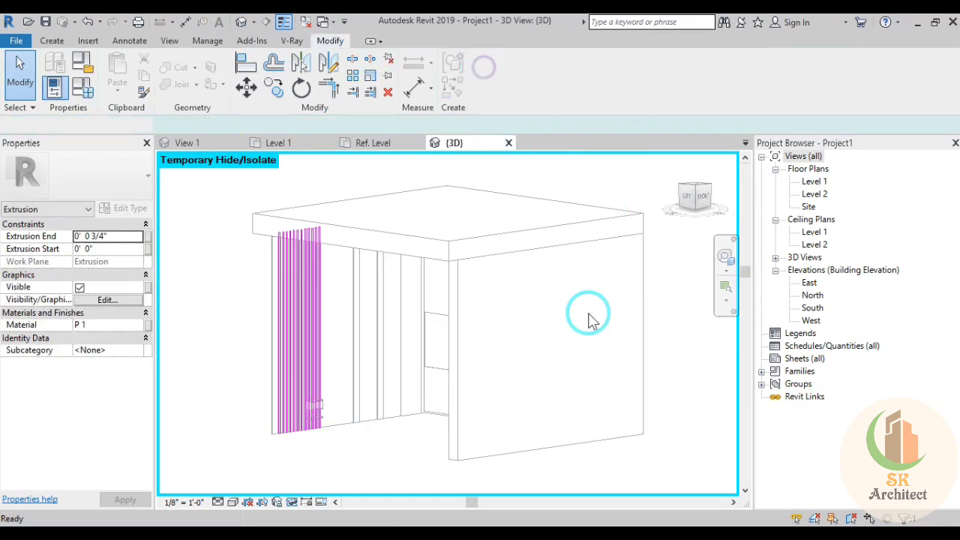
mouse_move(596, 325)
shift+middle_down()
mouse_move(561, 398)
mouse_move(694, 244)
shift+middle_up()
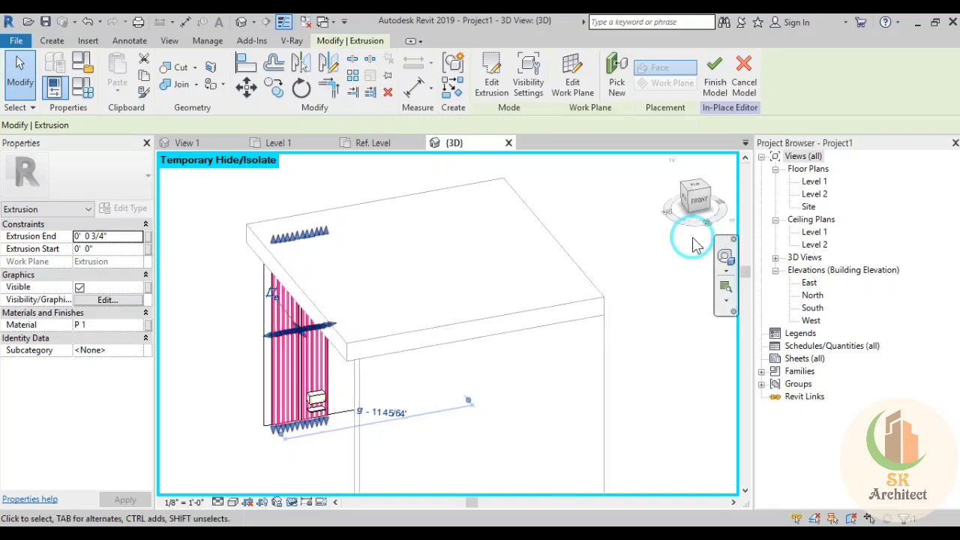
click(693, 244)
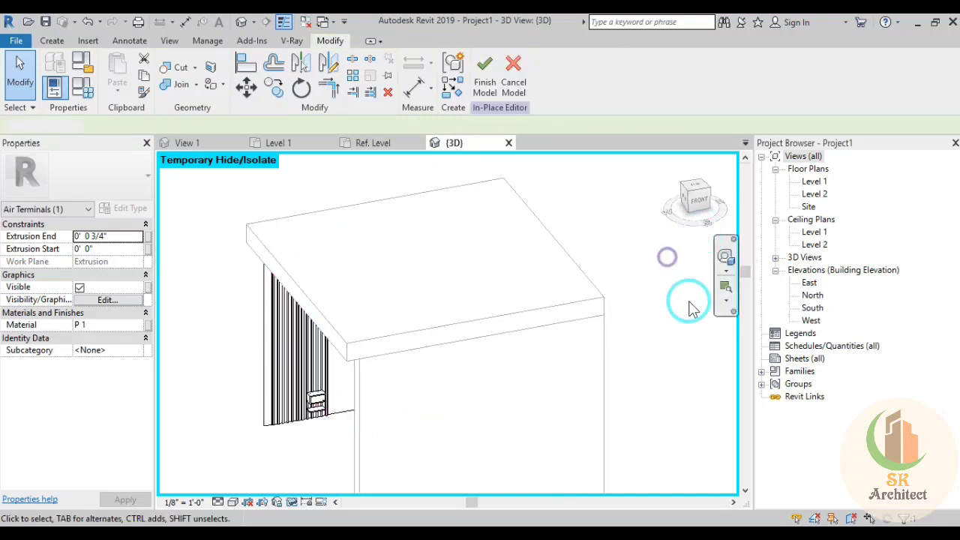
Open the Level 1 floor plan and zoom in on the slat extrusion's end
double_click(816, 183)
scroll(509, 278, up, 2)
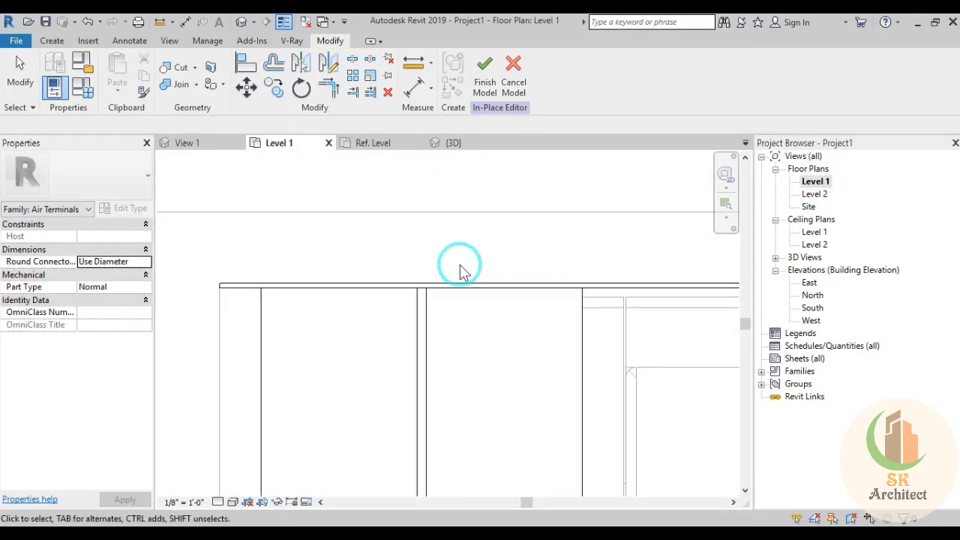
scroll(386, 293, up, 2)
scroll(412, 330, up, 2)
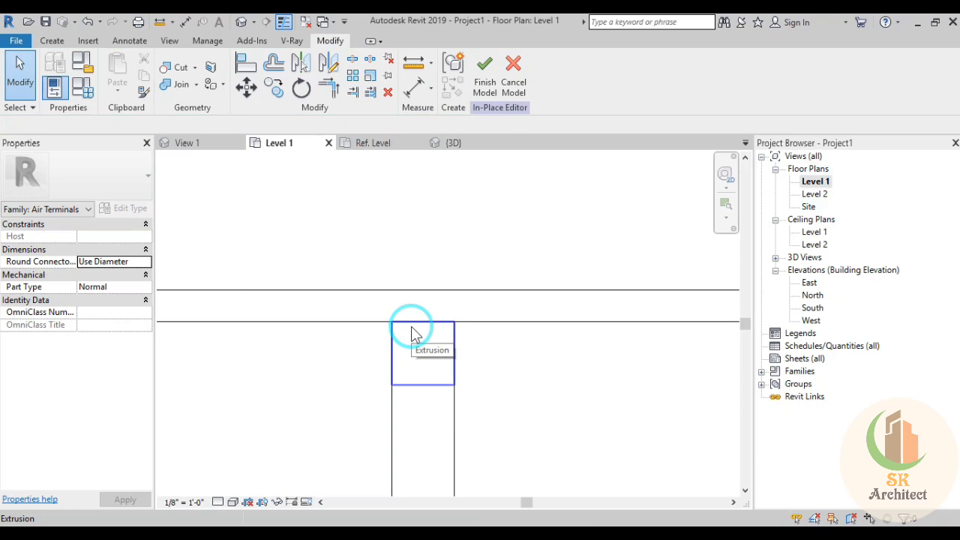
middle_drag(422, 390, 428, 334)
Insert the New Lighting Fixture component at the slat edge's midpoint on Level 1
scroll(428, 335, up, 1)
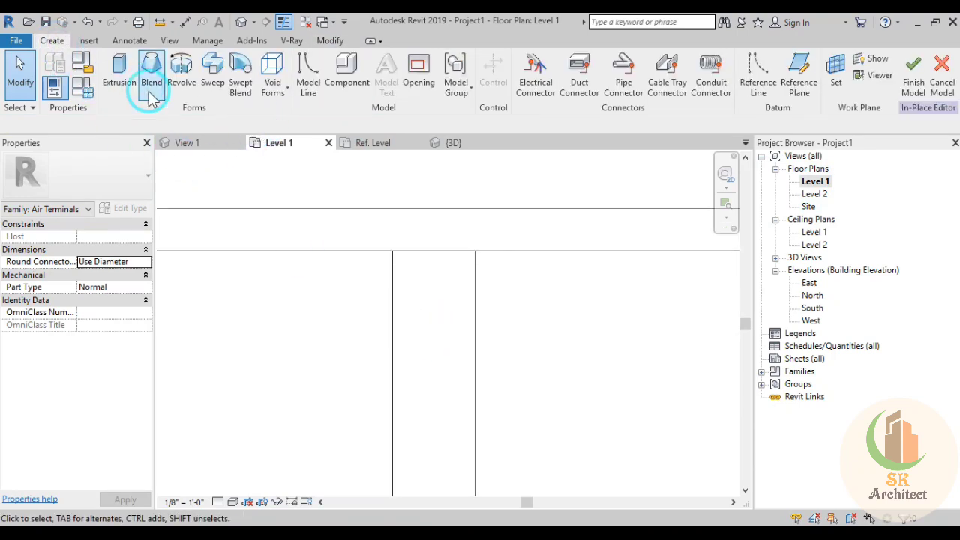
click(335, 75)
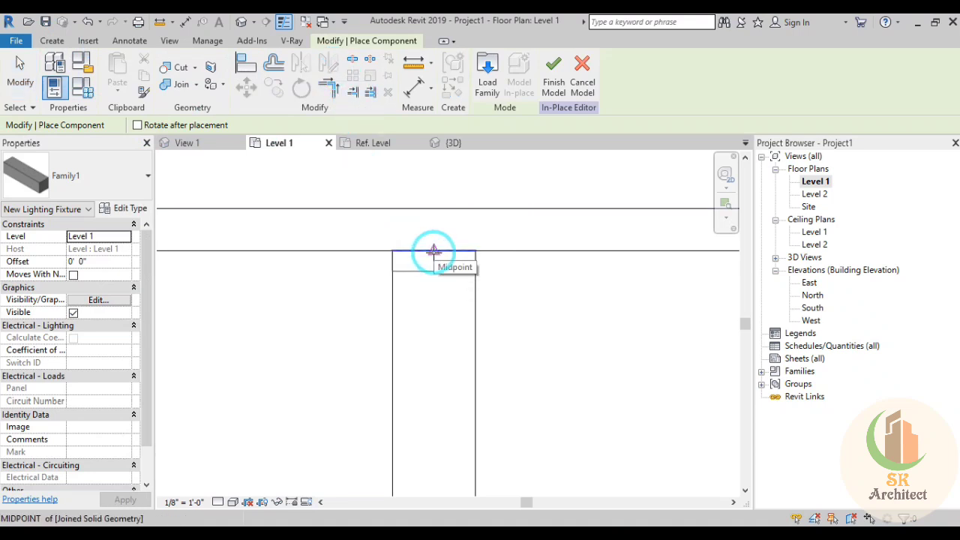
click(434, 252)
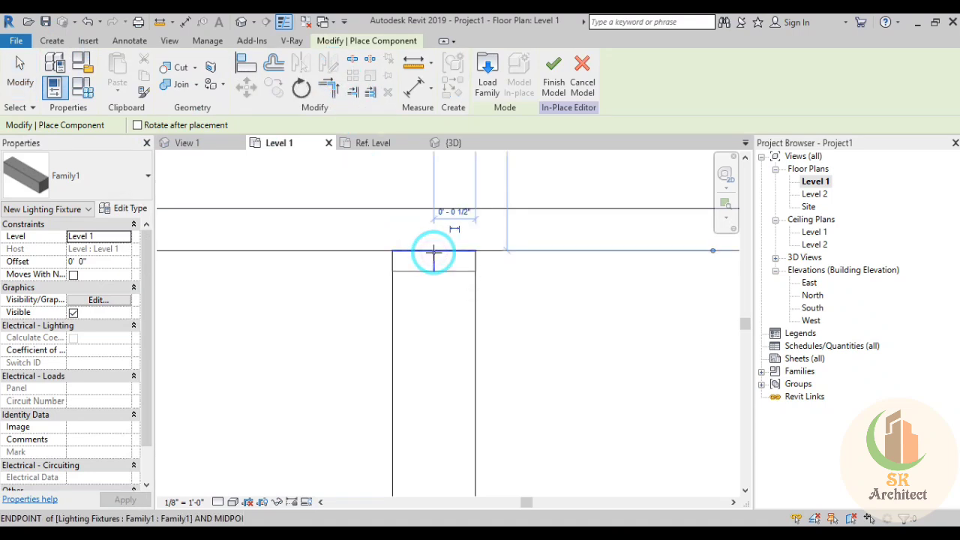
key(Escape)
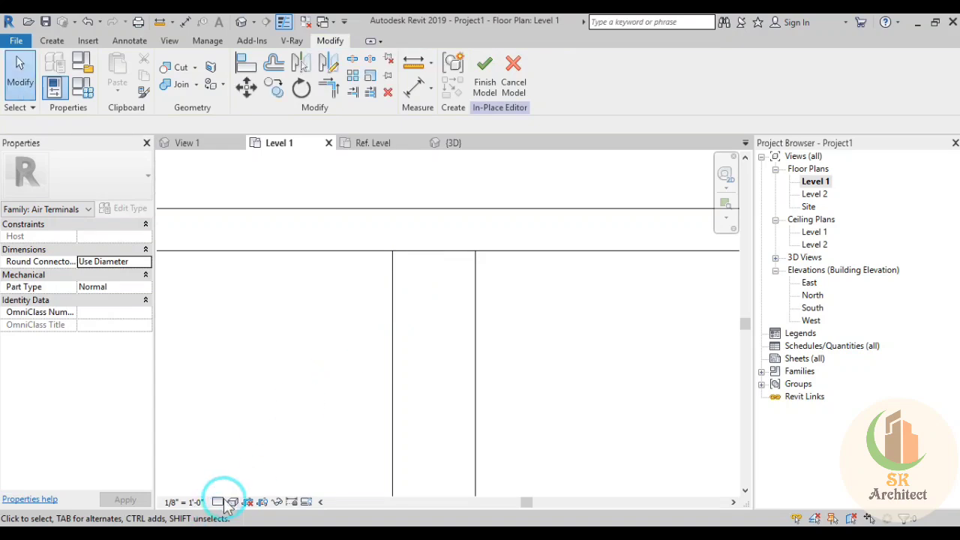
Switch the Level 1 plan's visual style twice to reveal more edges
click(233, 502)
click(247, 414)
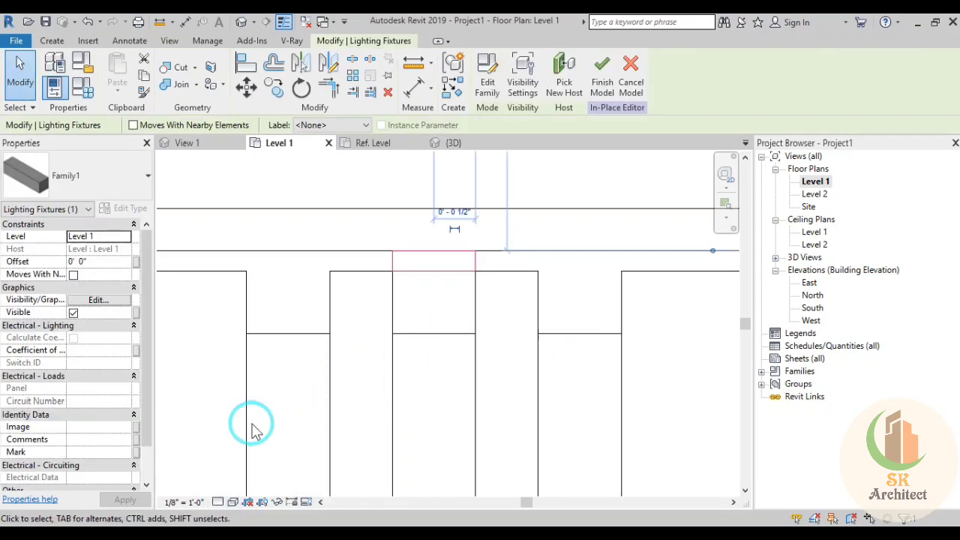
click(233, 502)
click(247, 422)
Show the {3D} view from FRONT in Wireframe, zoomed to the fixture below the slats
scroll(390, 338, down, 2)
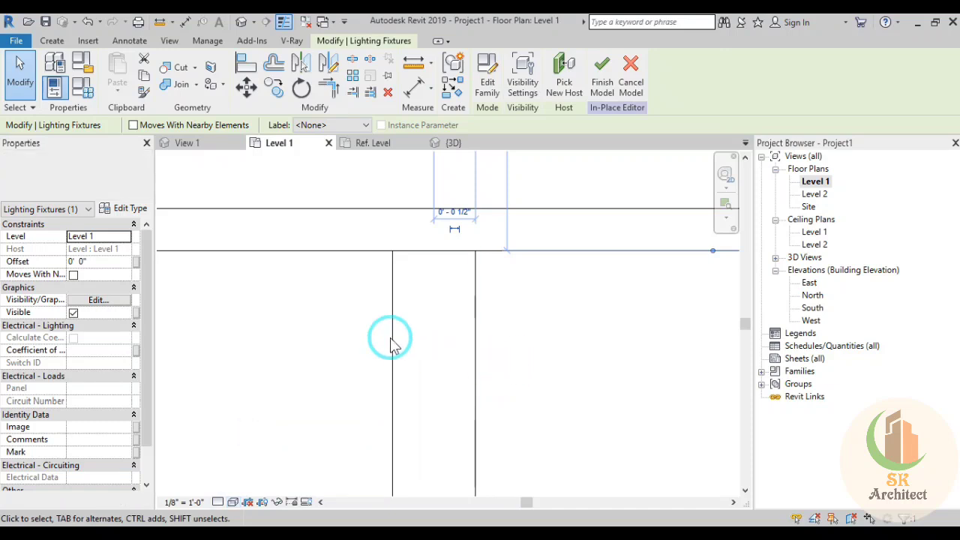
click(449, 144)
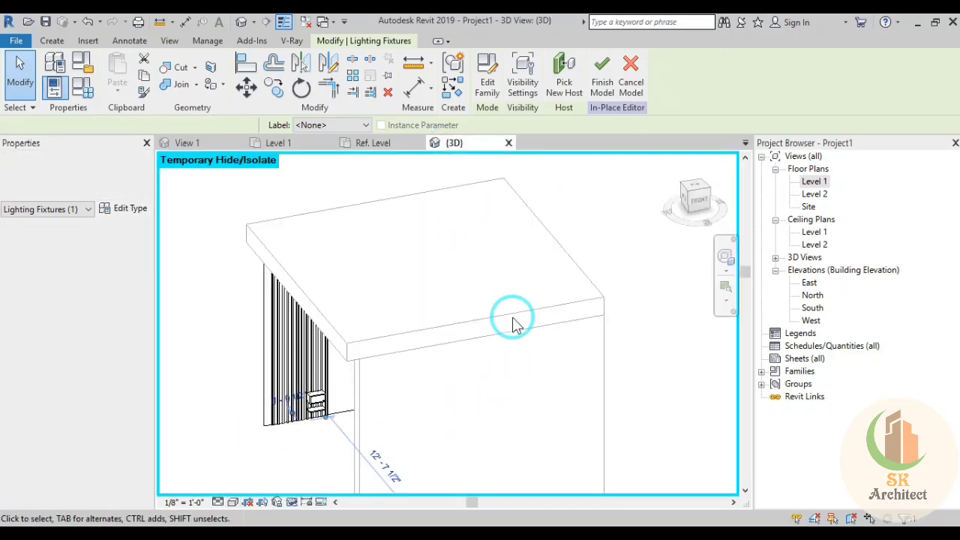
shift+middle_drag(530, 397, 506, 294)
shift+middle_drag(471, 385, 678, 247)
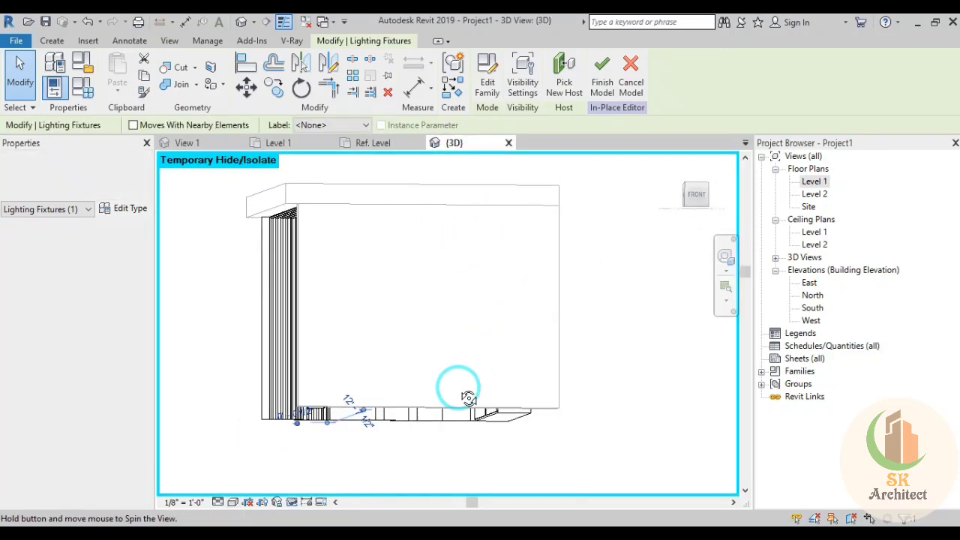
click(694, 195)
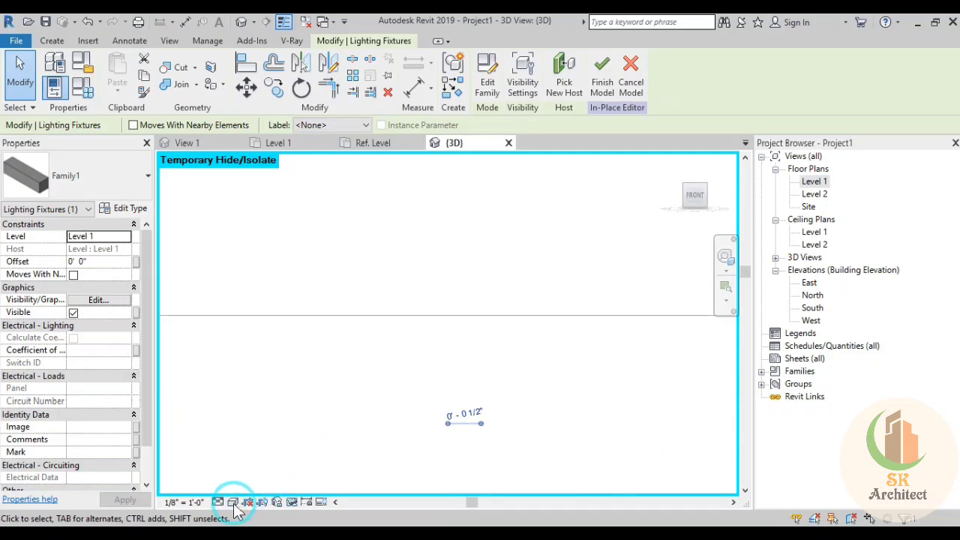
click(233, 502)
click(257, 445)
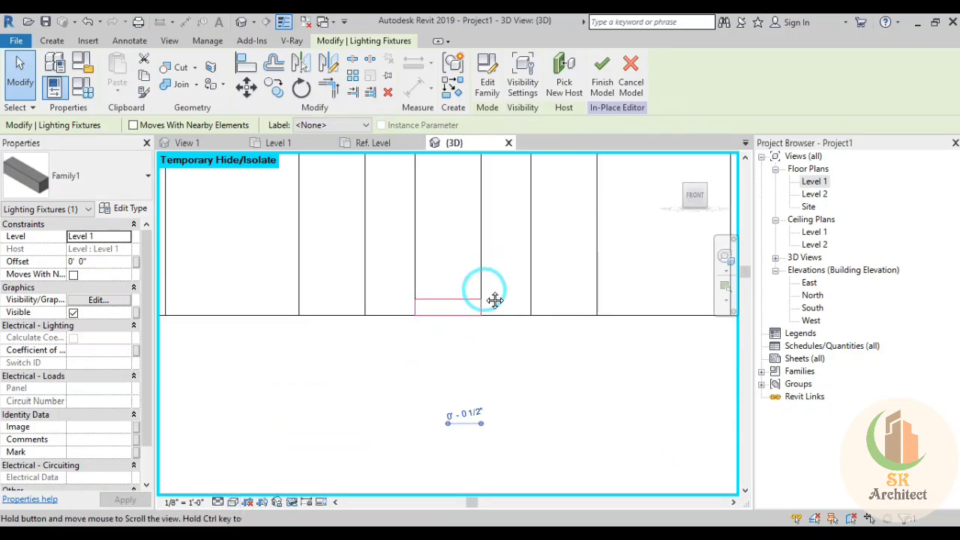
middle_drag(492, 298, 478, 322)
scroll(473, 319, down, 1)
scroll(472, 317, down, 1)
scroll(484, 396, down, 1)
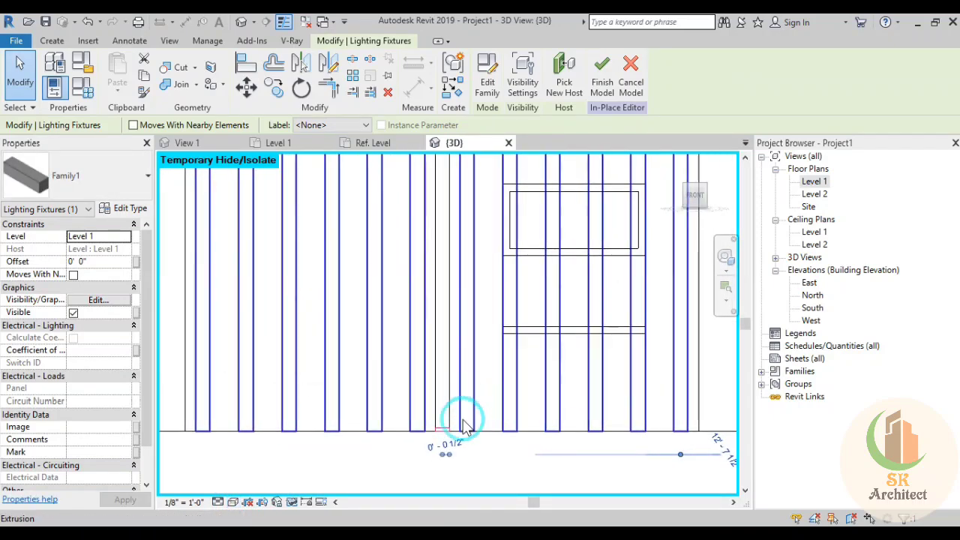
scroll(456, 417, down, 1)
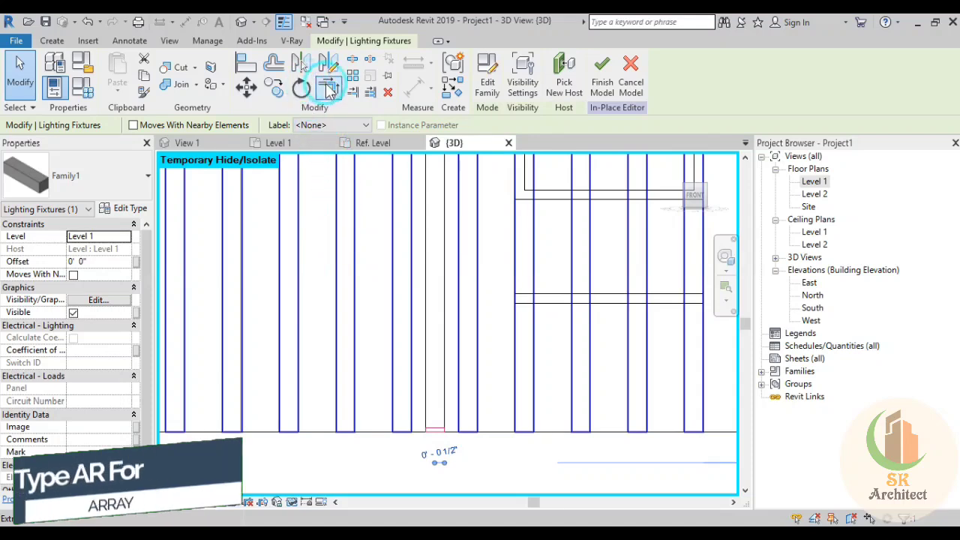
Start an AR array of the fixture with 120 copies and Move To: Last, picking its start point
key(a)
key(r)
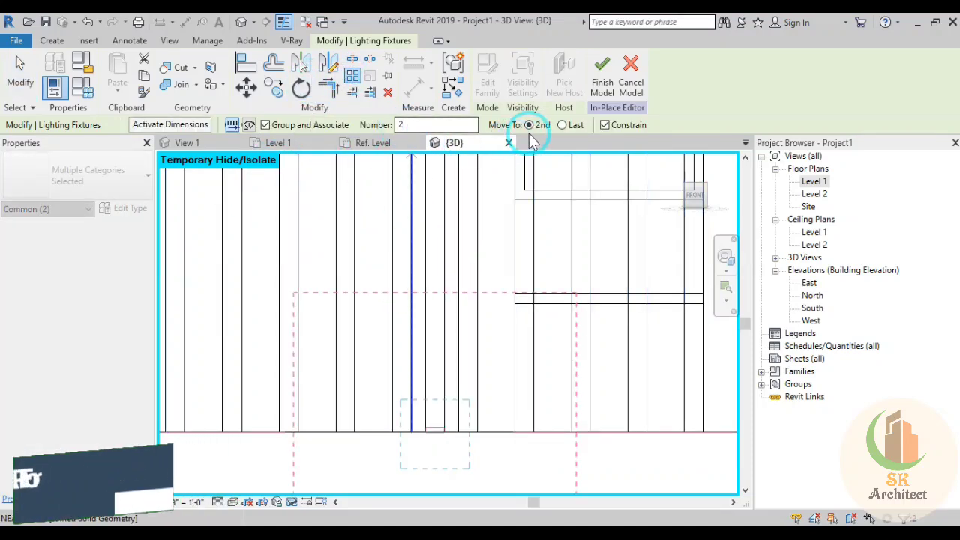
click(562, 125)
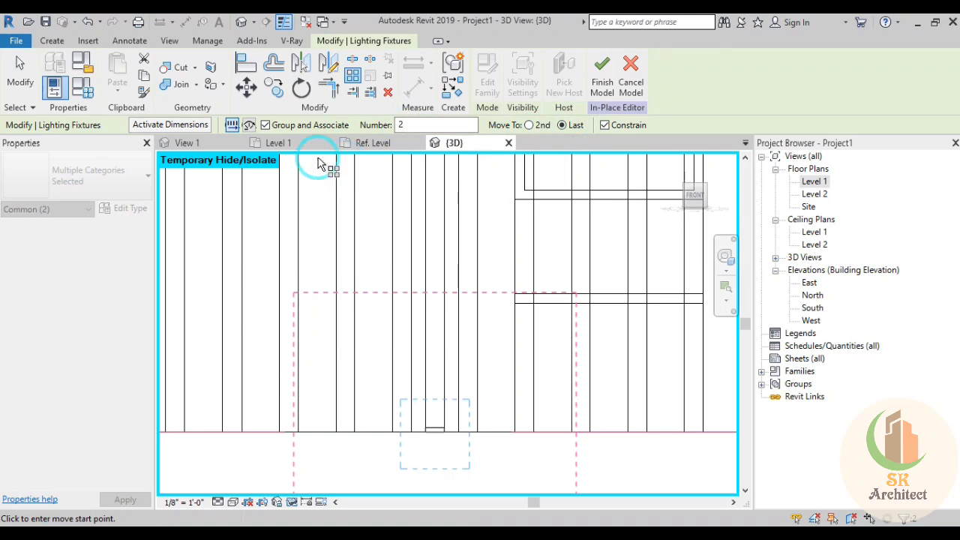
click(415, 126)
text(120)
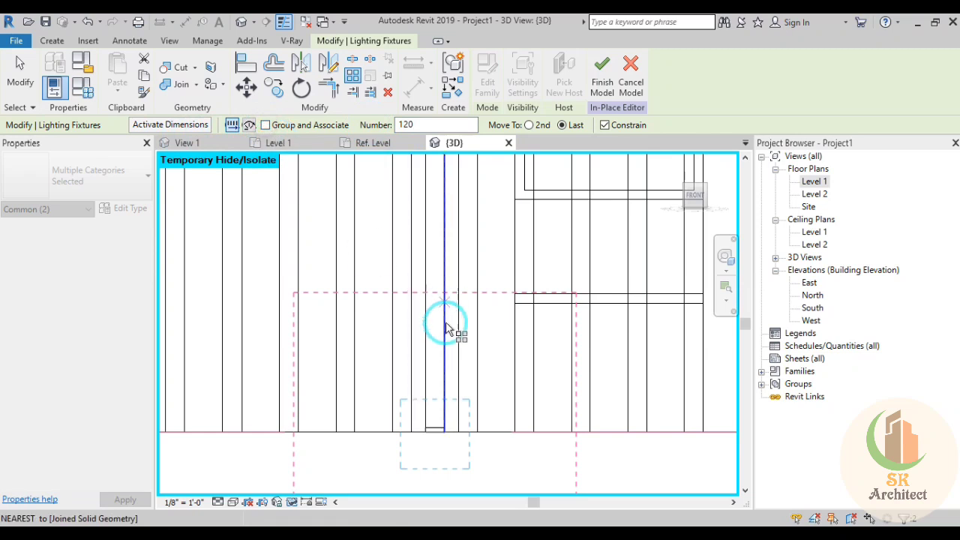
click(439, 425)
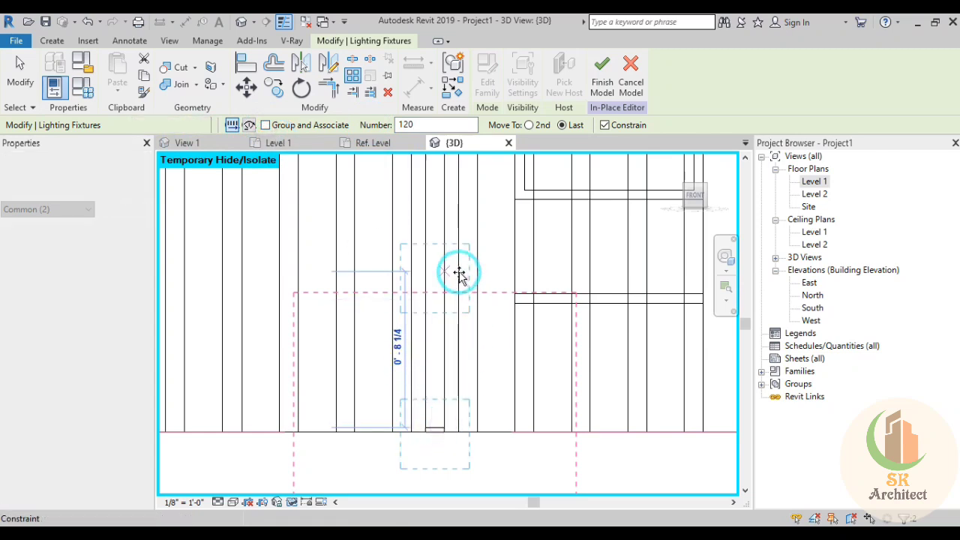
click(434, 232)
Pick the last slat at the far end as the array's end point
middle_drag(443, 200, 457, 461)
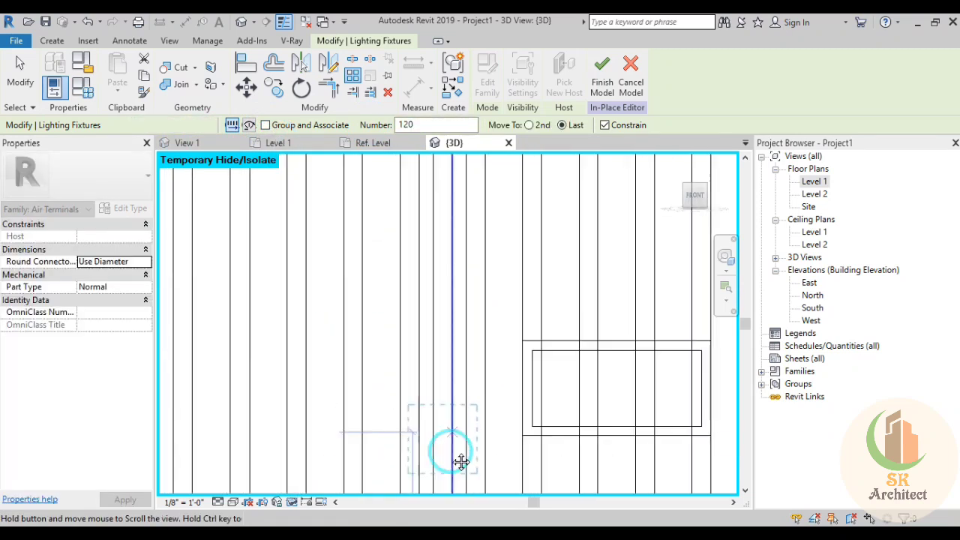
middle_drag(454, 216, 467, 458)
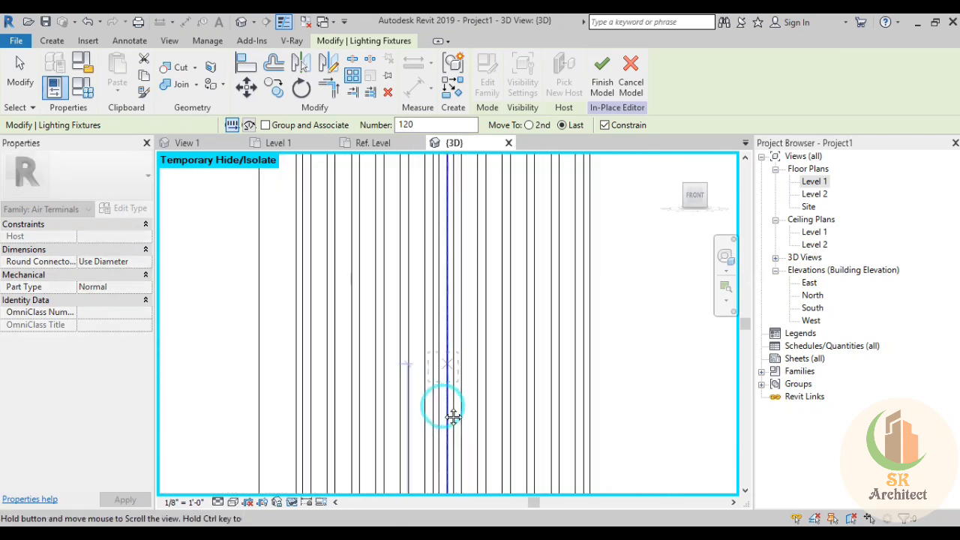
middle_drag(462, 202, 434, 413)
mouse_move(439, 203)
middle_down()
mouse_move(447, 275)
mouse_move(428, 461)
middle_up()
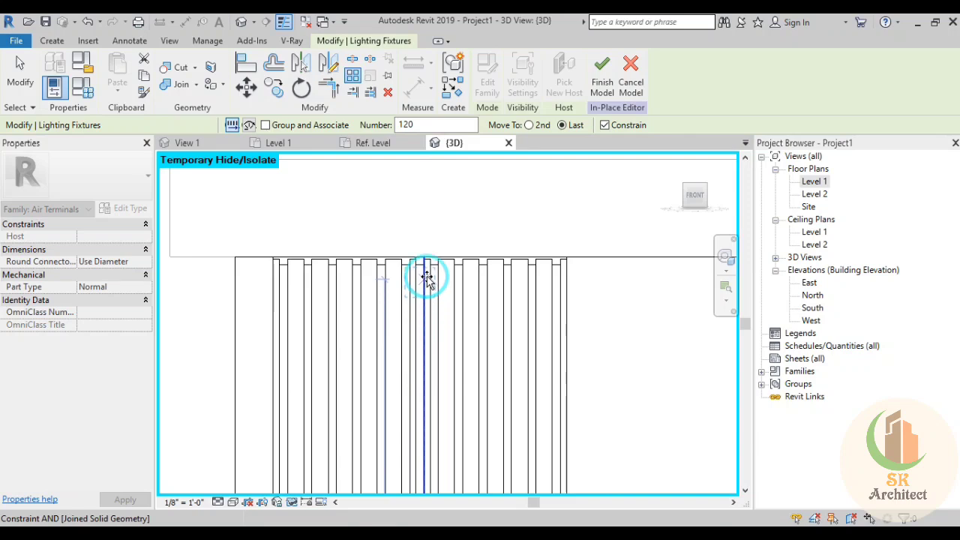
scroll(426, 276, up, 1)
scroll(427, 275, up, 1)
scroll(424, 271, up, 1)
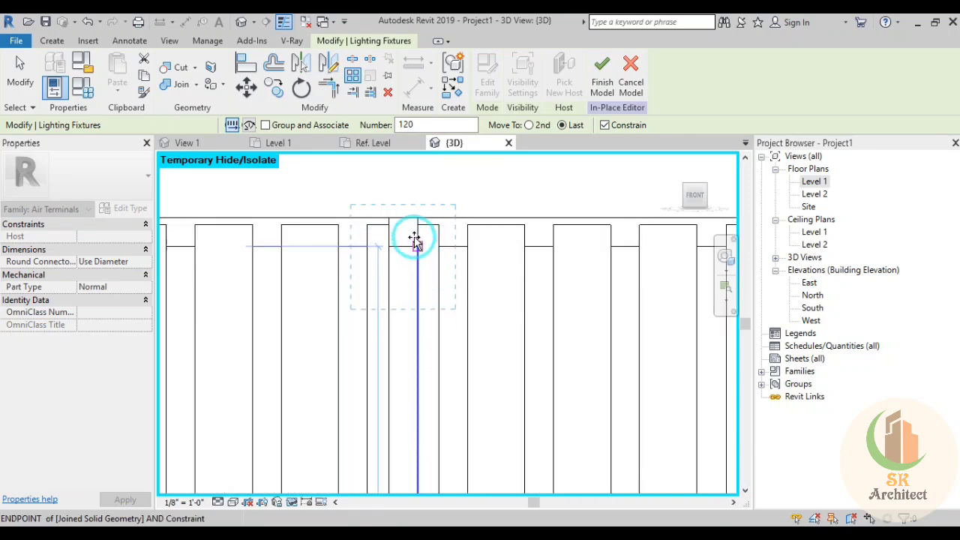
scroll(417, 230, up, 1)
scroll(416, 230, up, 1)
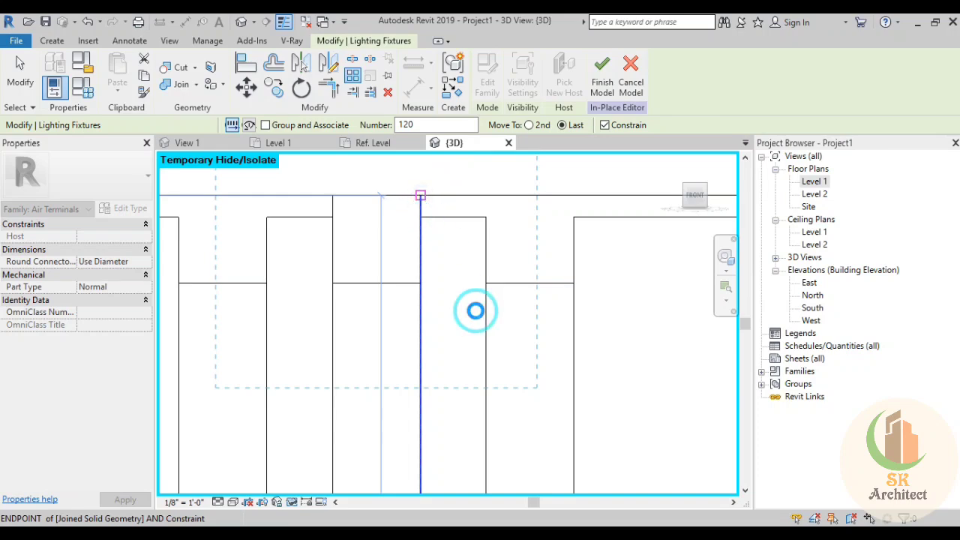
click(475, 309)
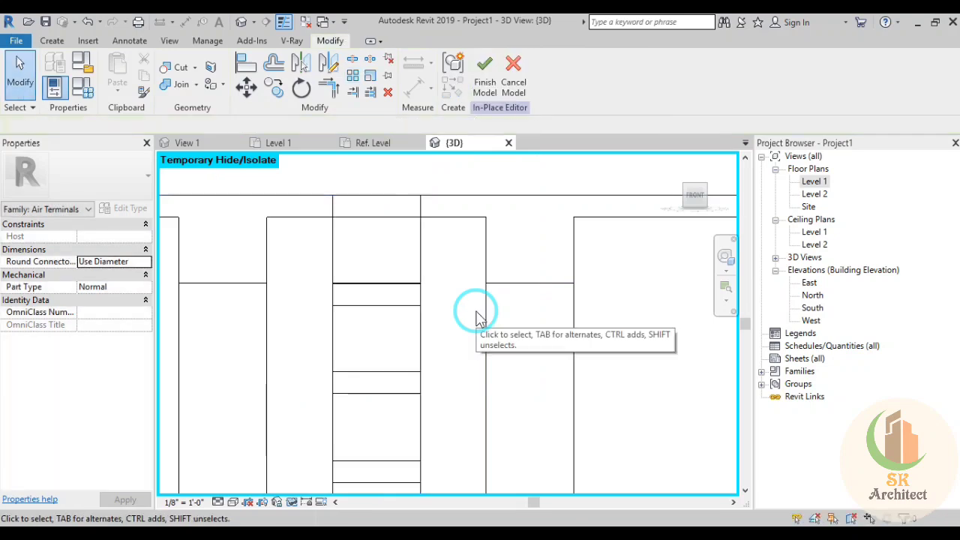
click(445, 321)
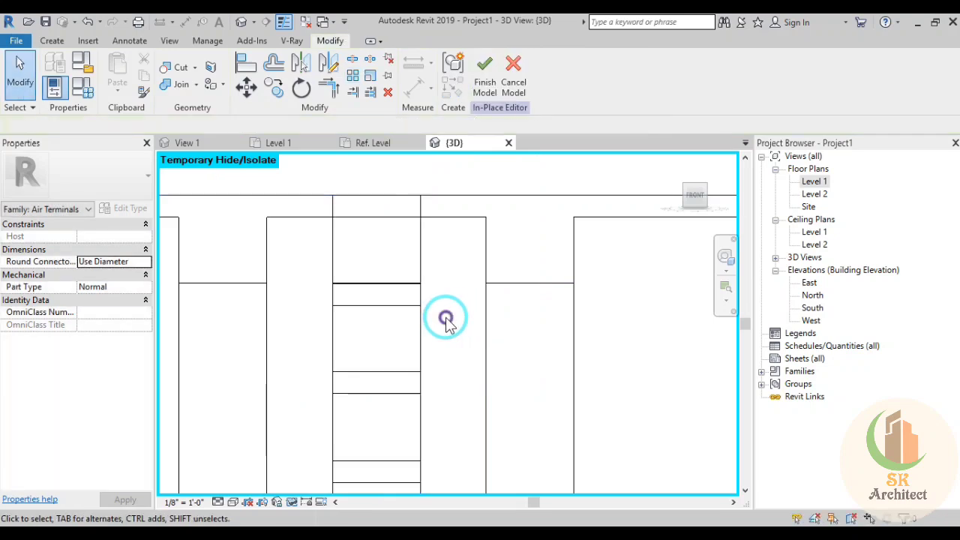
click(233, 501)
click(259, 432)
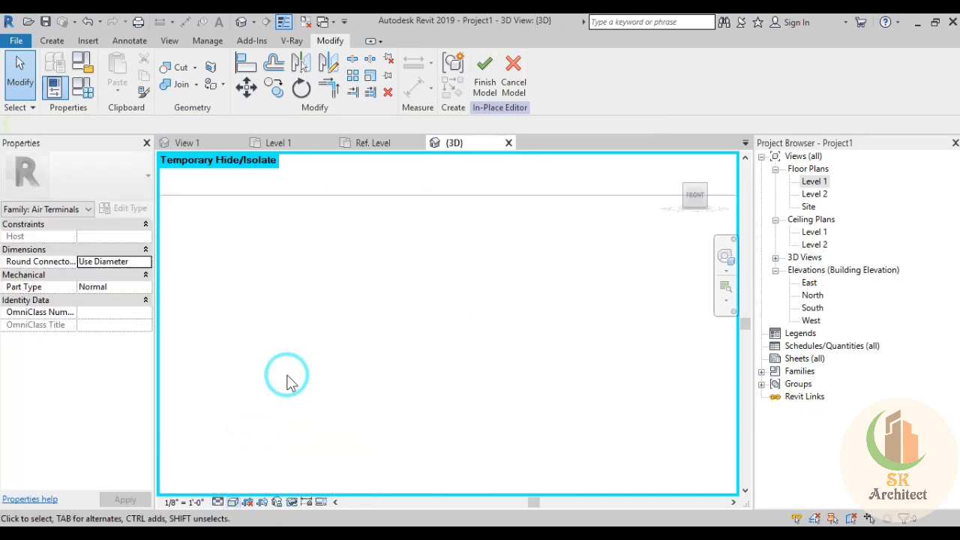
middle_drag(291, 385, 398, 365)
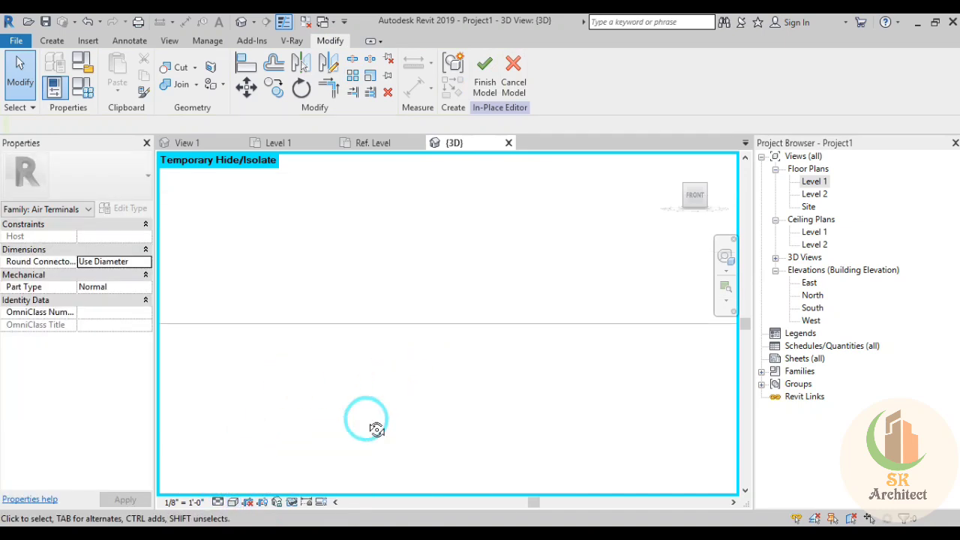
mouse_move(373, 427)
shift+middle_down()
mouse_move(479, 410)
mouse_move(420, 257)
mouse_move(484, 384)
mouse_move(445, 369)
shift+middle_up()
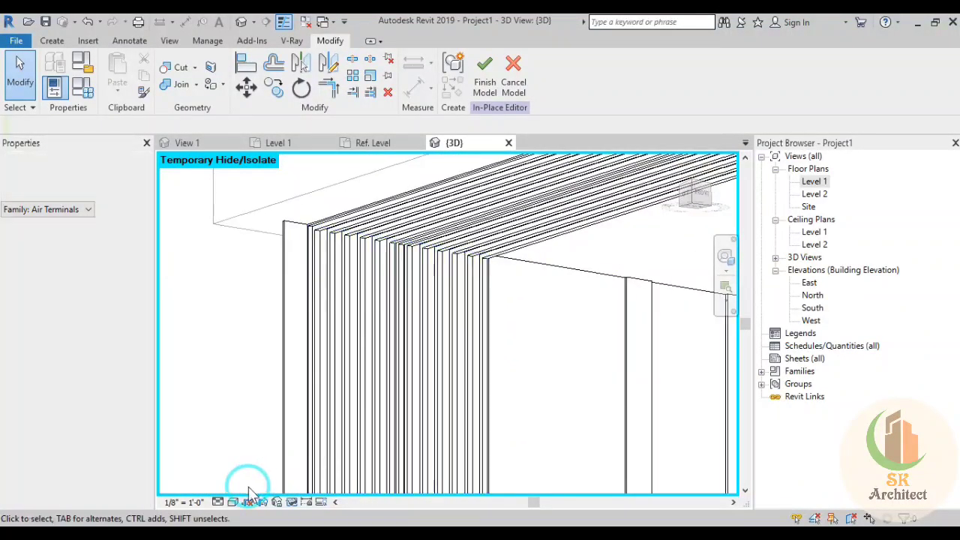
click(232, 502)
click(270, 477)
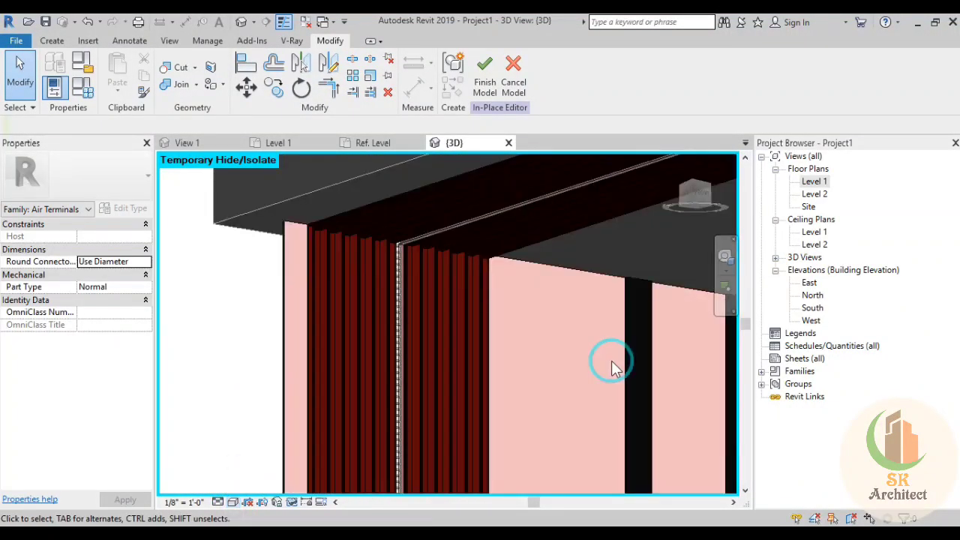
mouse_move(373, 276)
shift+middle_down()
mouse_move(424, 268)
mouse_move(332, 264)
mouse_move(320, 364)
shift+middle_up()
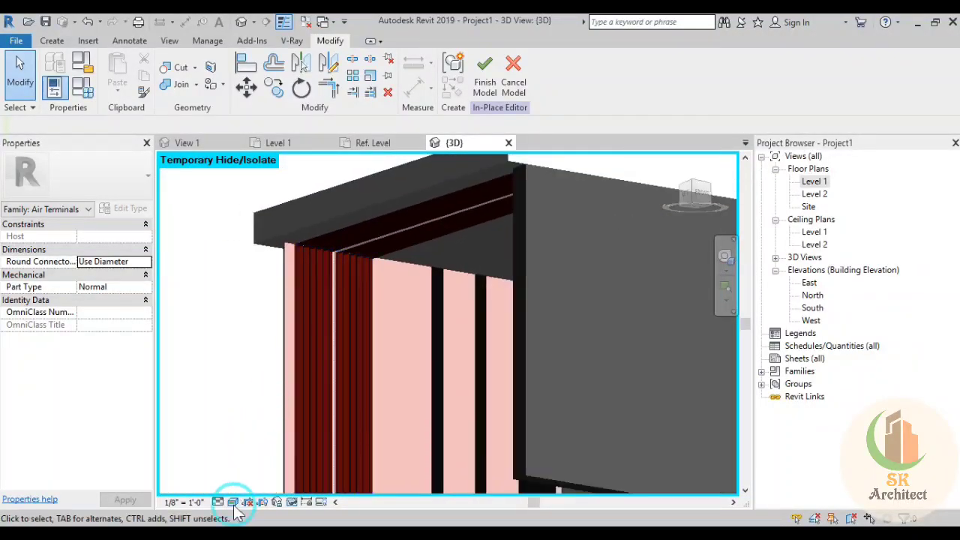
click(233, 501)
click(259, 432)
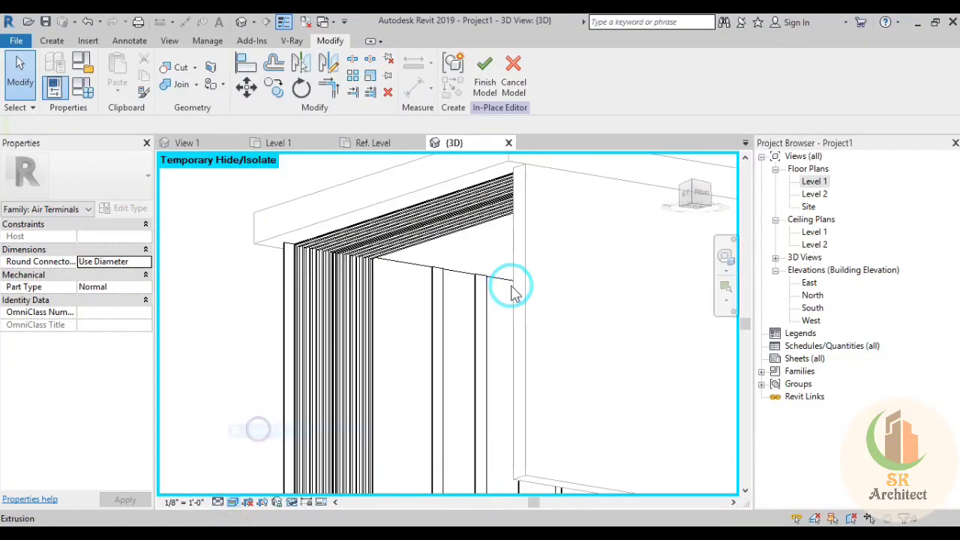
mouse_move(505, 289)
shift+middle_down()
mouse_move(484, 398)
mouse_move(473, 350)
mouse_move(451, 350)
shift+middle_up()
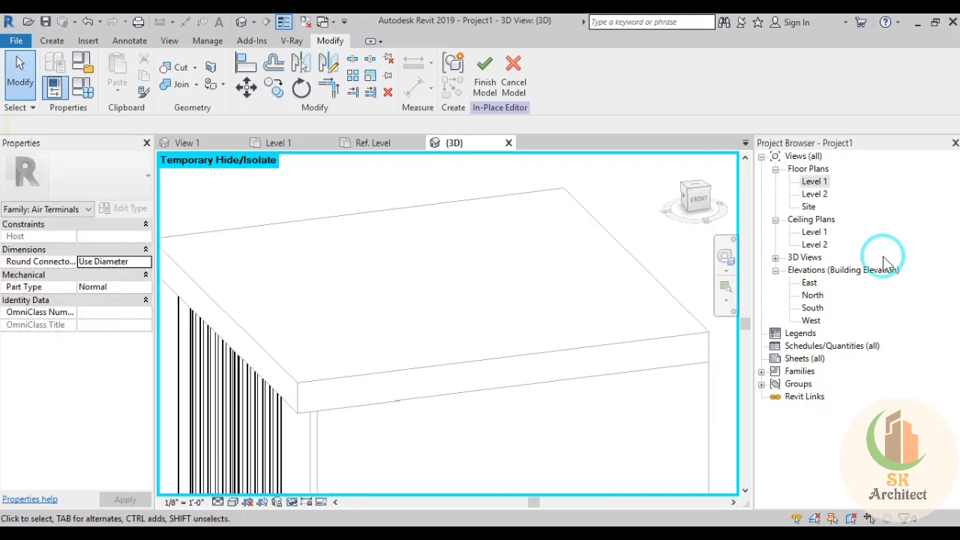
Open the Level 2 floor plan and zoom to the end of the ceiling slats
double_click(816, 197)
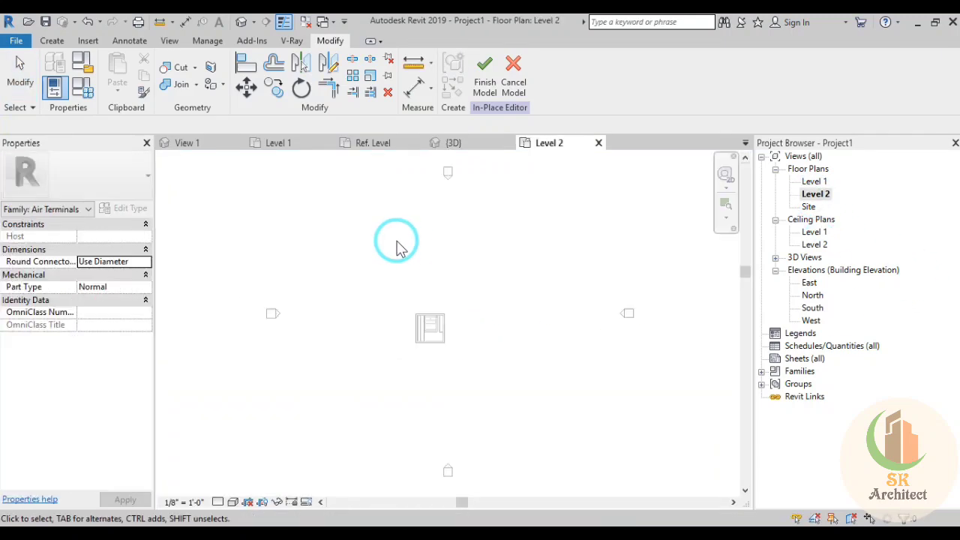
scroll(420, 328, up, 3)
scroll(427, 323, up, 2)
scroll(427, 345, up, 2)
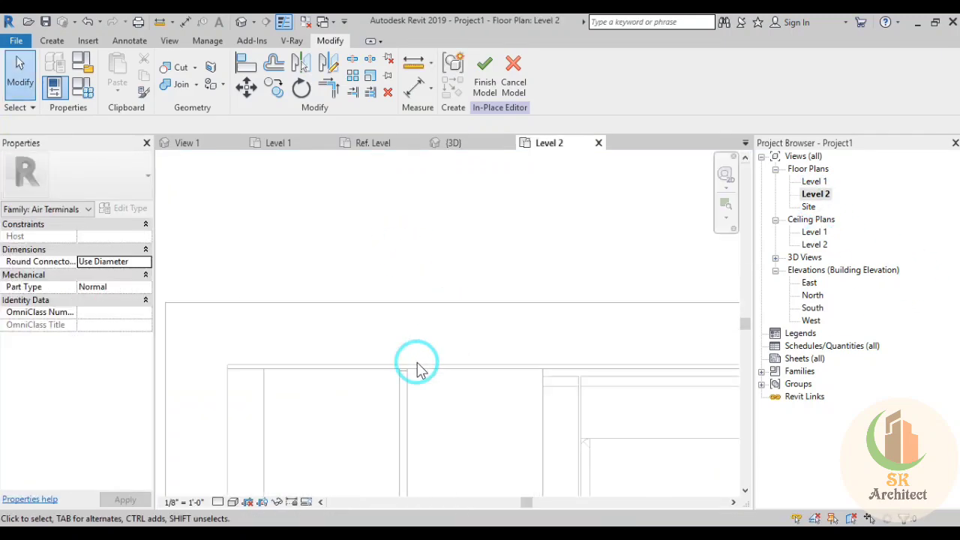
scroll(393, 386, up, 2)
scroll(375, 397, up, 2)
middle_drag(455, 332, 572, 325)
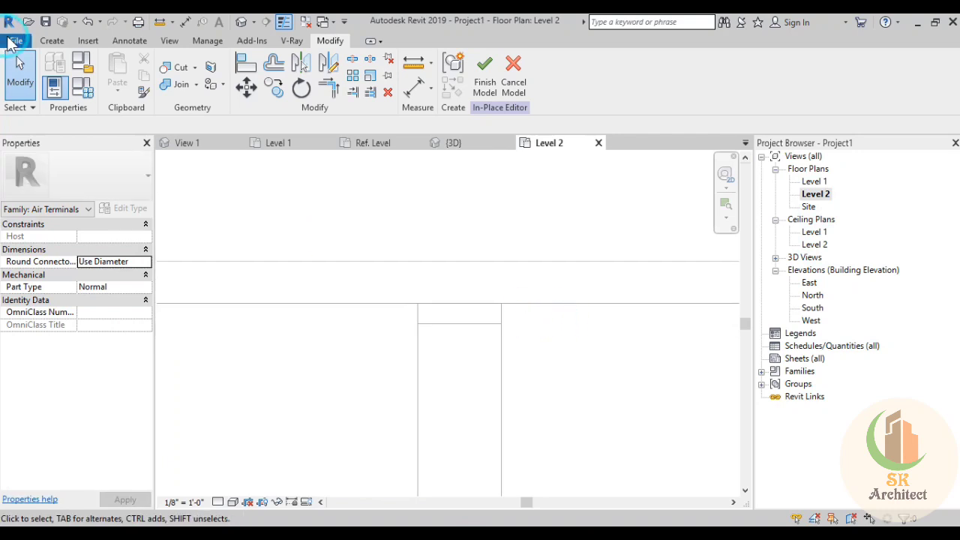
Place the lighting fixture component at the slat end's midpoint
click(57, 43)
click(303, 231)
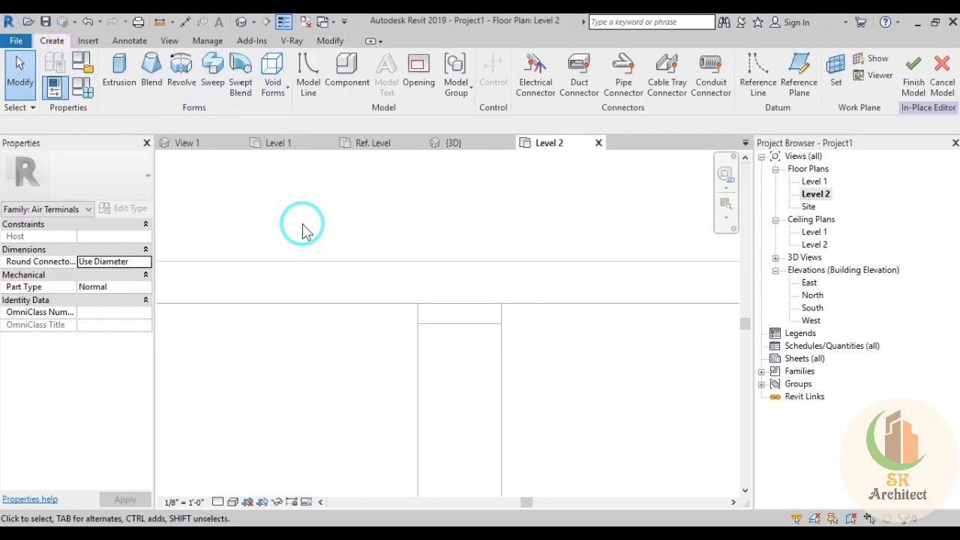
click(346, 72)
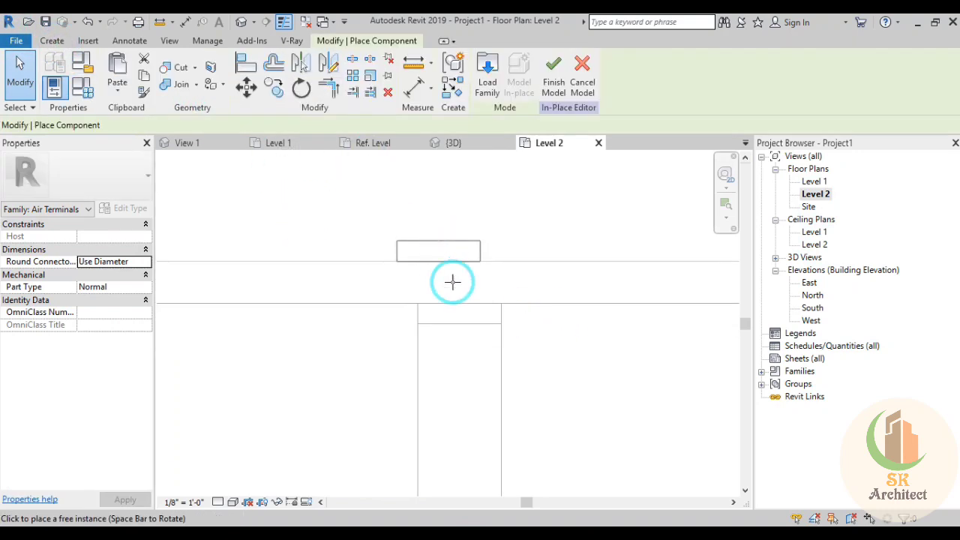
click(463, 310)
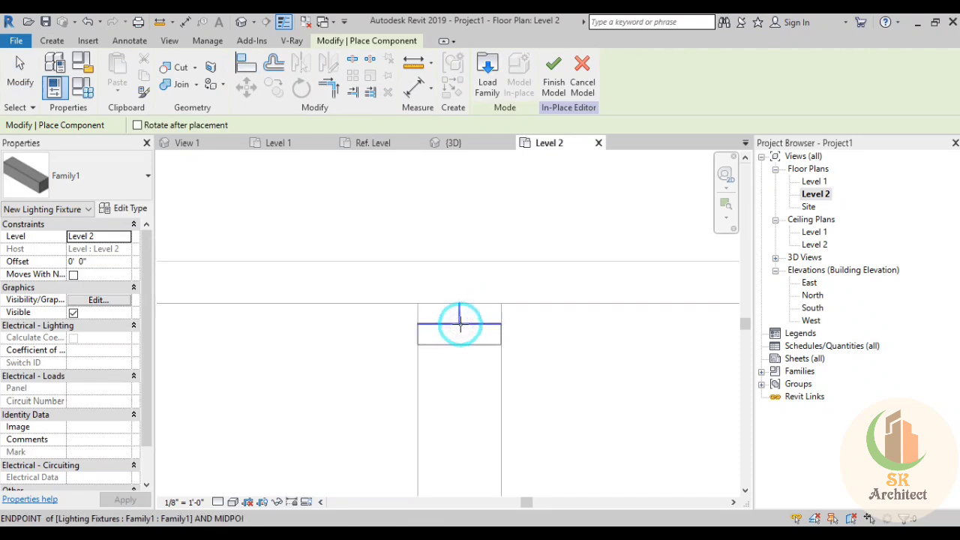
click(460, 324)
key(Escape)
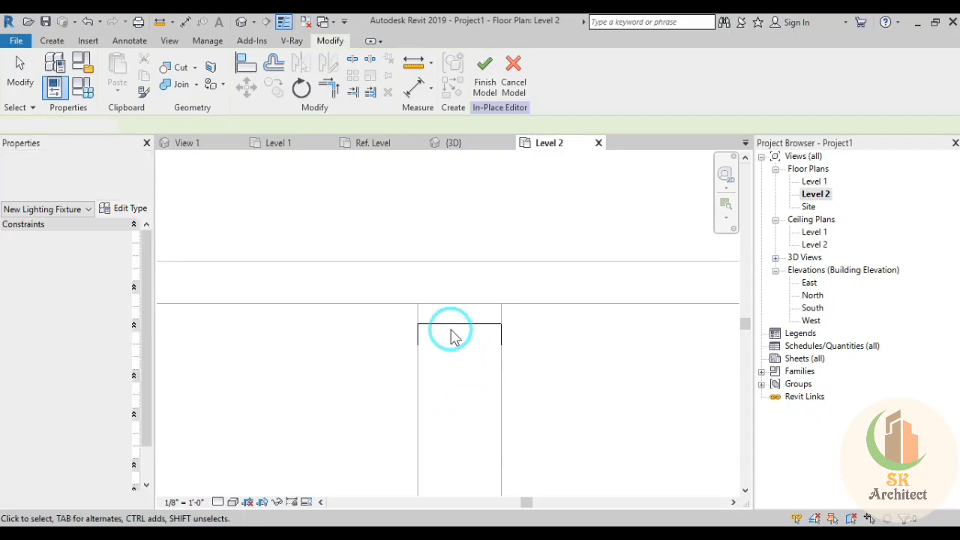
Set the plan to Wireframe and select the new fixture
click(234, 502)
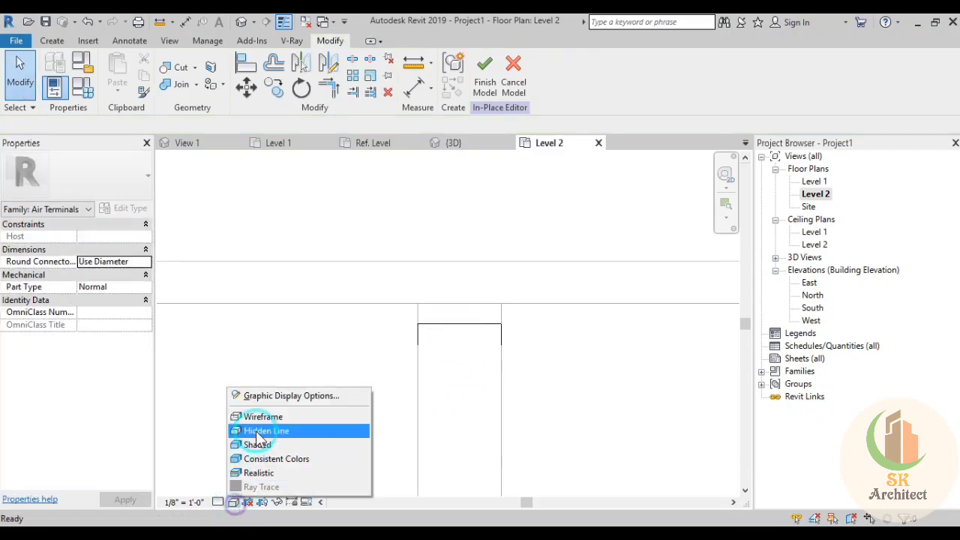
click(259, 417)
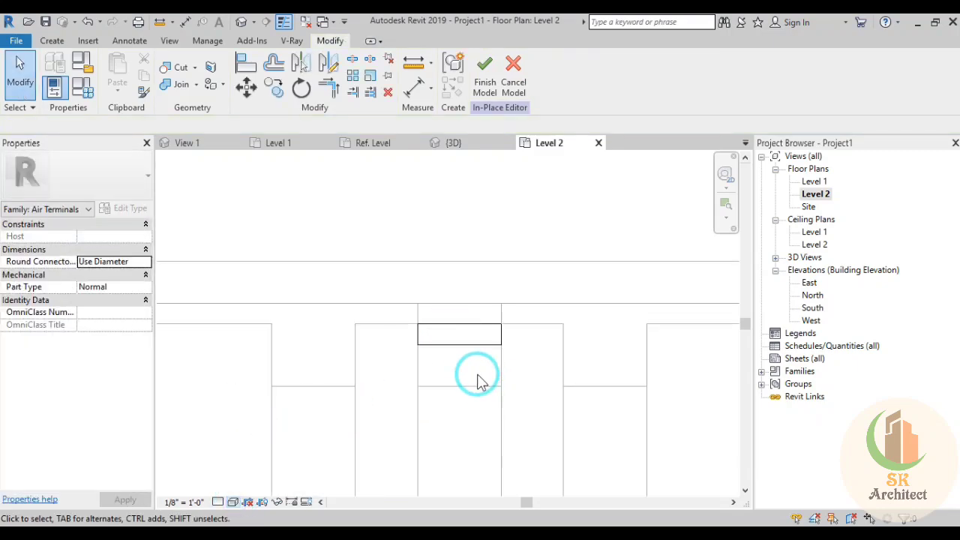
click(442, 409)
scroll(424, 380, up, 5)
middle_drag(428, 381, 403, 248)
scroll(403, 247, down, 2)
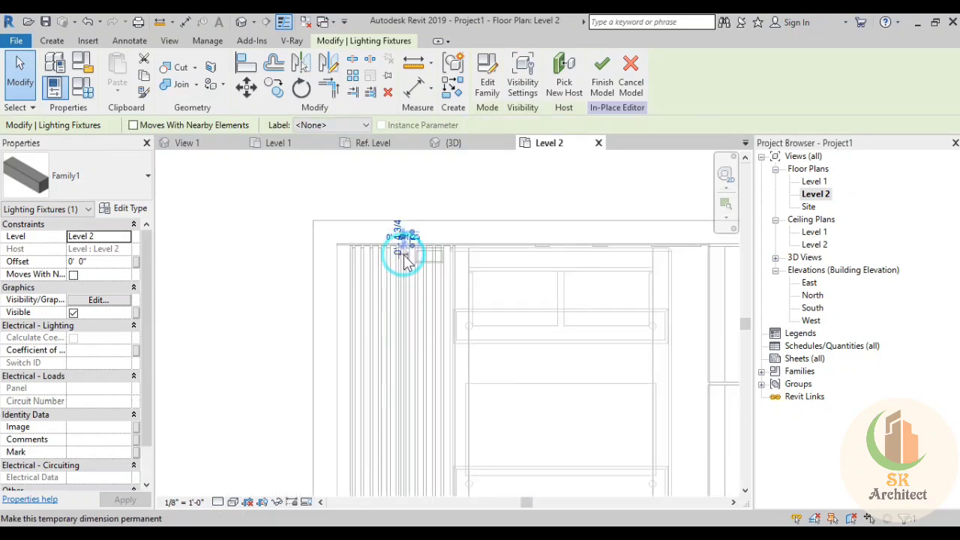
Array the selected fixture with a count of 120, starting from its endpoint
click(351, 75)
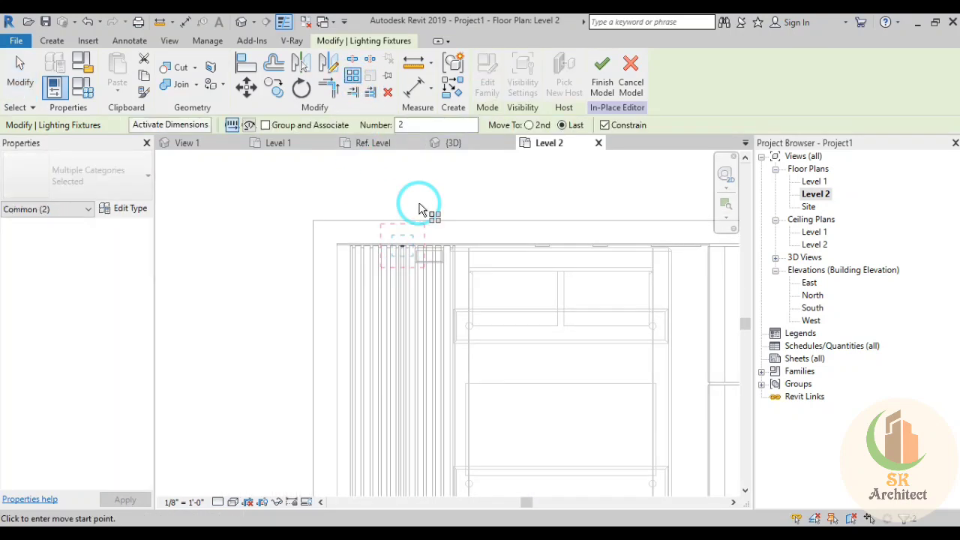
drag(442, 127, 367, 122)
text(120)
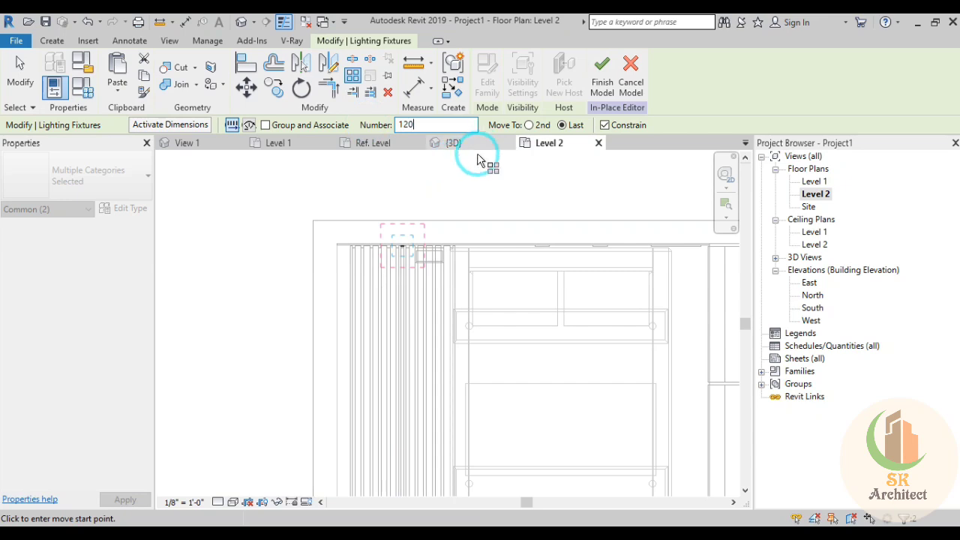
click(412, 262)
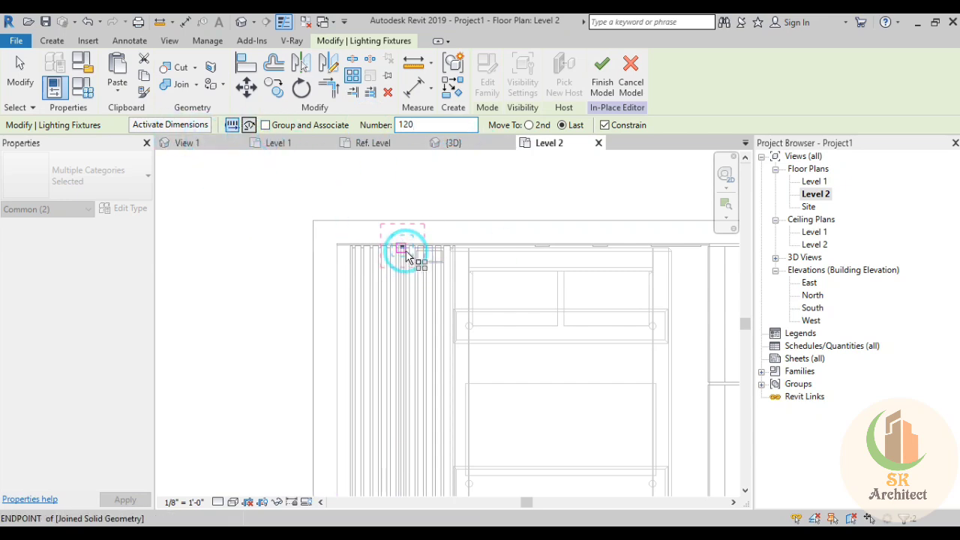
scroll(406, 255, up, 2)
scroll(397, 259, up, 2)
scroll(382, 262, up, 2)
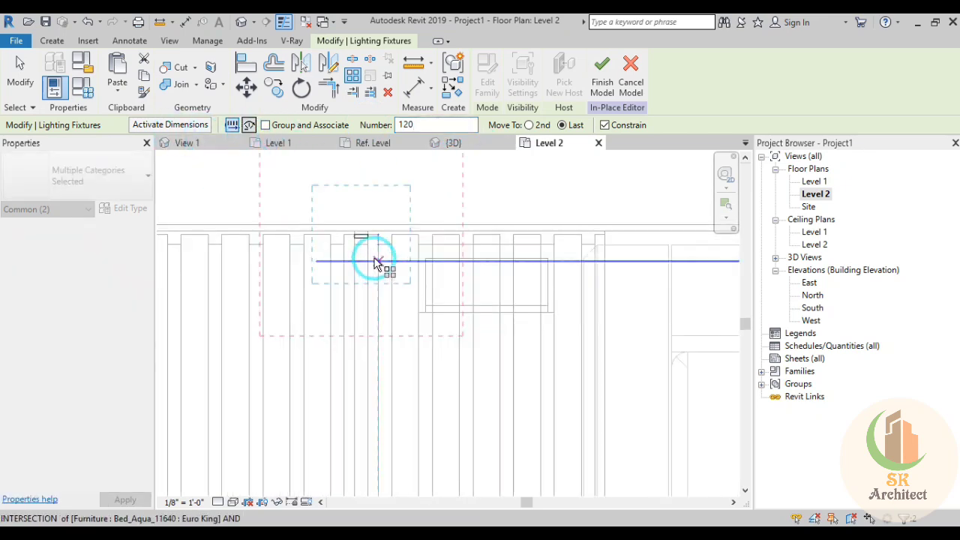
click(368, 248)
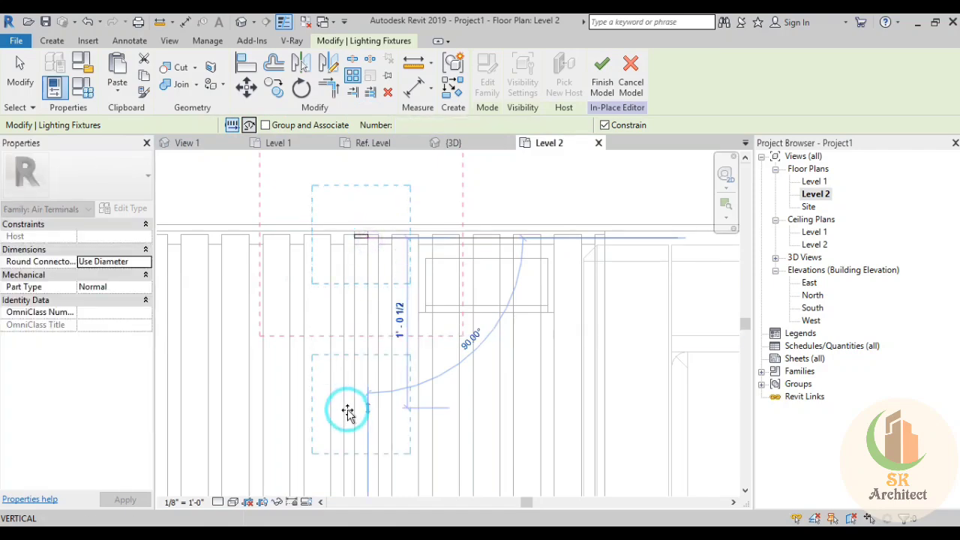
Set the array's last fixture at the far end of the slats
scroll(345, 409, down, 2)
scroll(364, 440, down, 2)
scroll(366, 212, up, 2)
scroll(355, 457, down, 3)
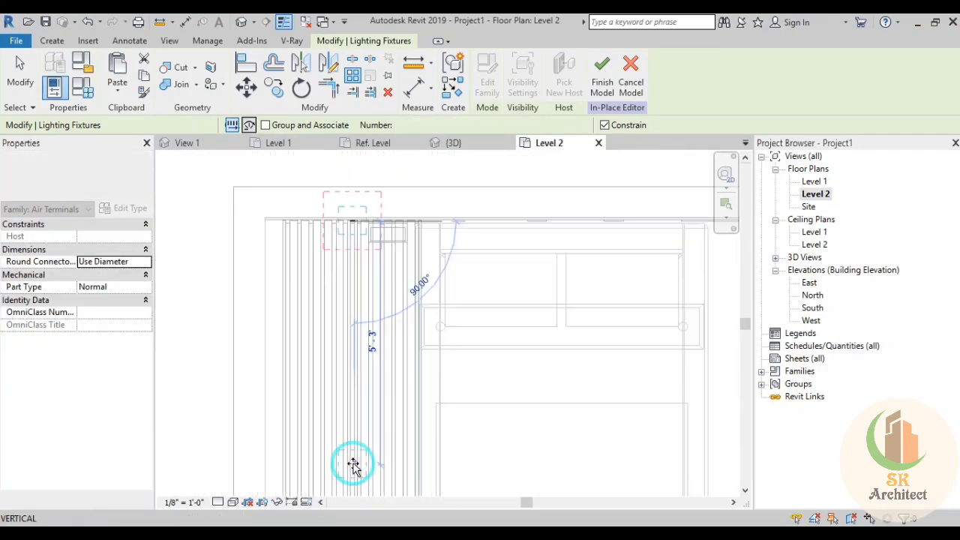
middle_drag(355, 417, 339, 225)
scroll(327, 429, up, 2)
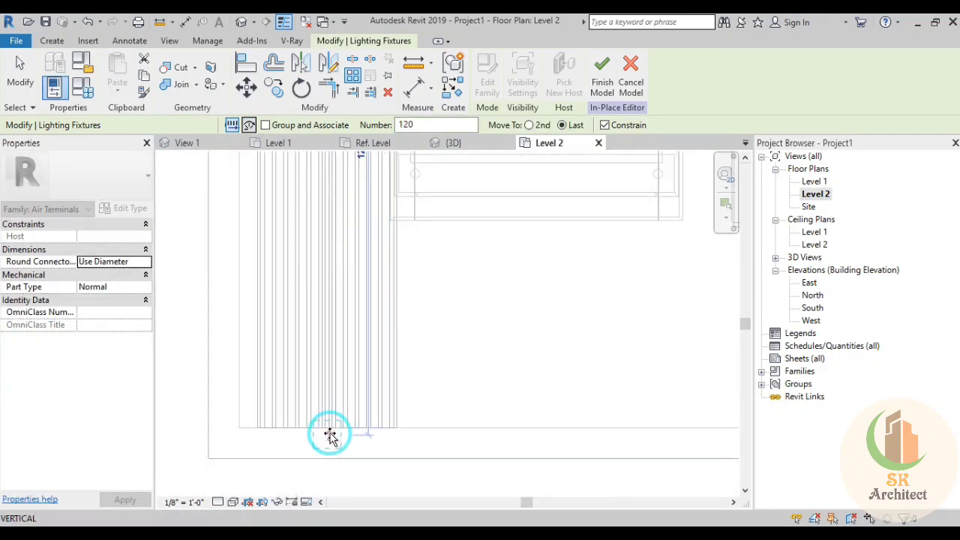
scroll(327, 430, up, 2)
scroll(330, 429, up, 1)
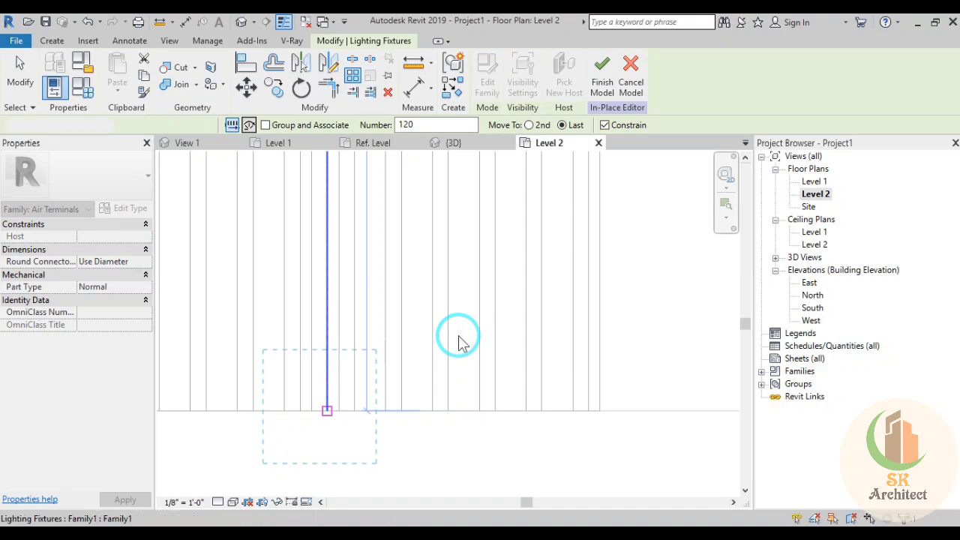
click(458, 335)
Return the plan to Hidden Line display and view the whole plan
scroll(458, 335, down, 2)
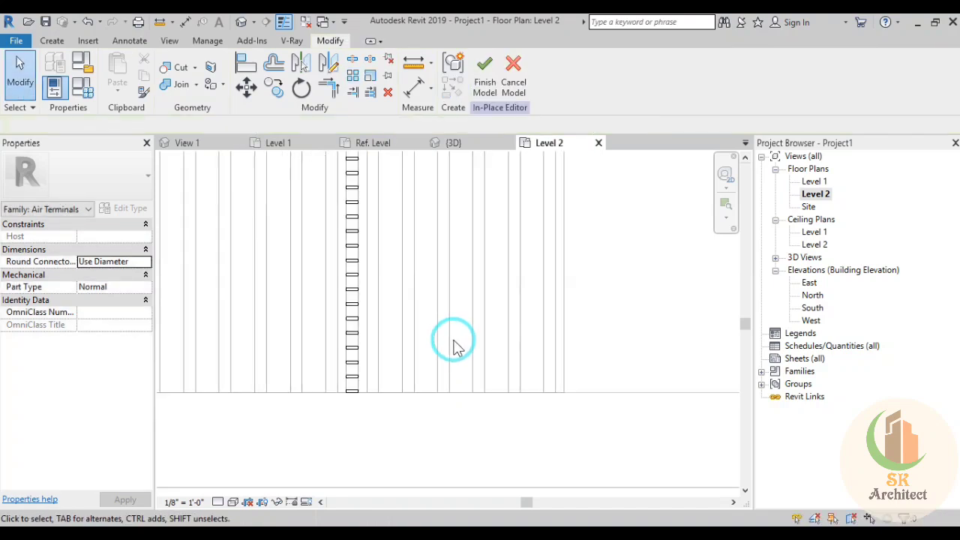
scroll(454, 344, down, 2)
scroll(453, 349, down, 2)
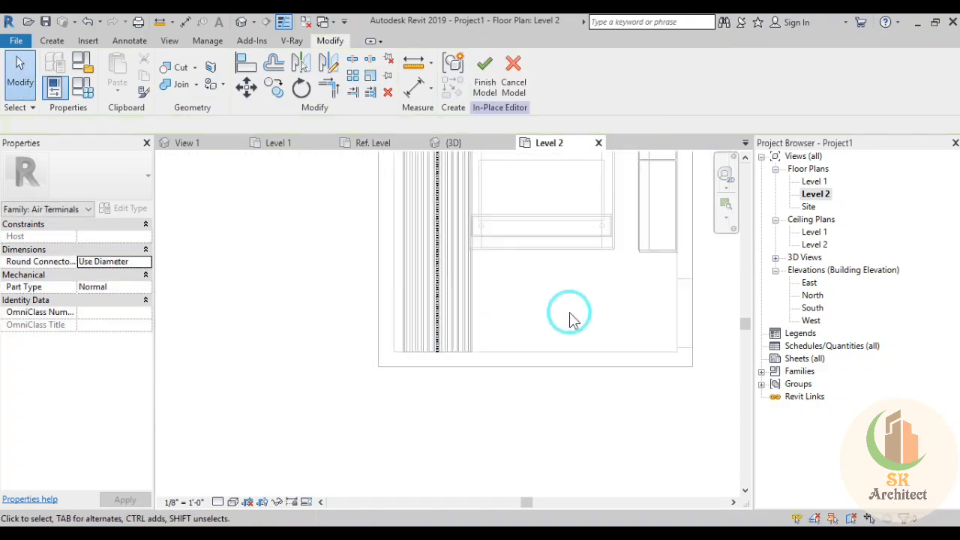
click(232, 501)
click(233, 431)
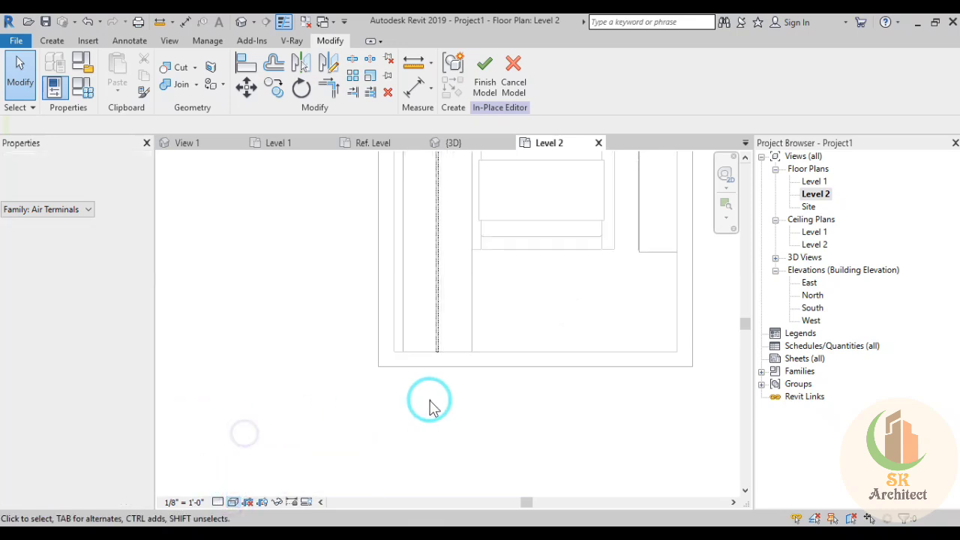
mouse_move(428, 402)
middle_down()
mouse_move(232, 425)
mouse_move(292, 428)
middle_up()
scroll(231, 426, down, 2)
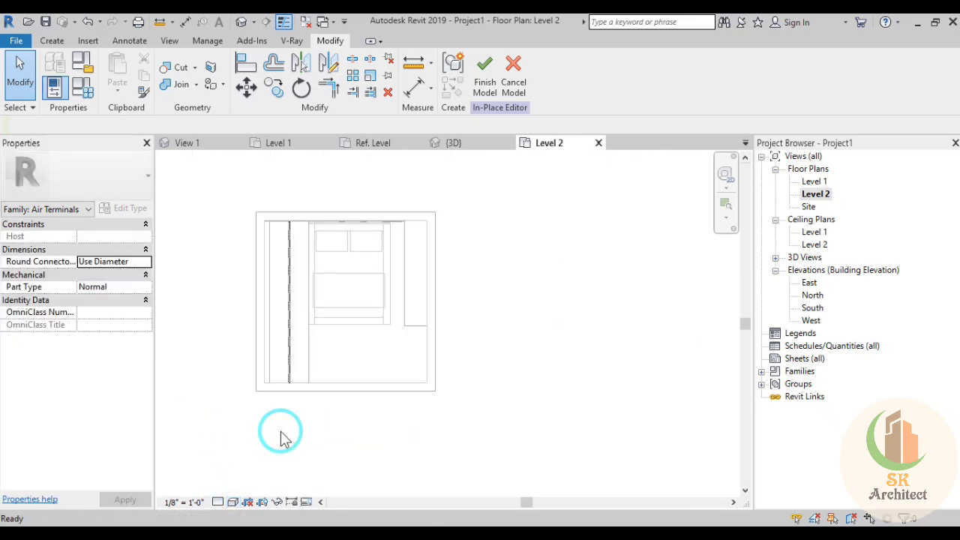
scroll(324, 272, up, 2)
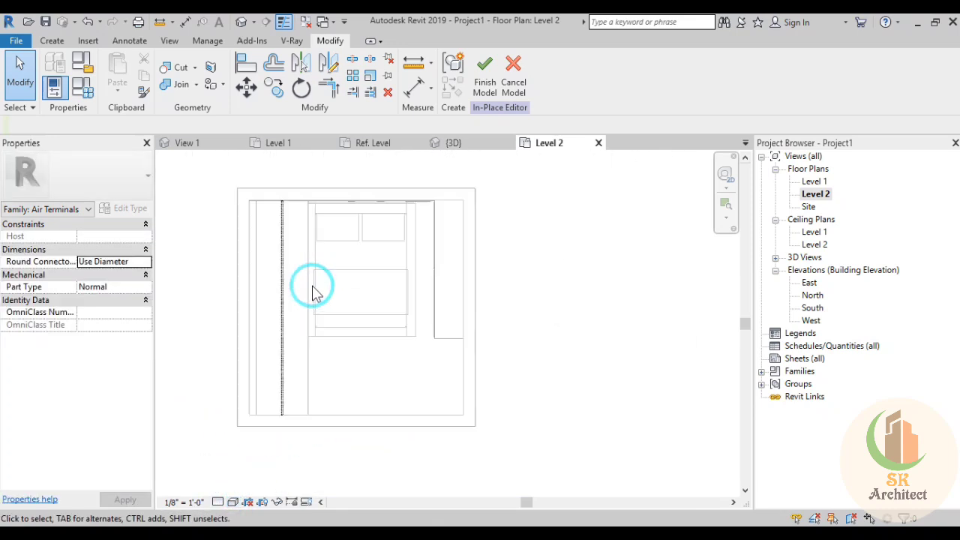
Show the 3D view in Consistent Colors and orbit to the arrayed ceiling fixtures
click(455, 142)
mouse_move(385, 381)
shift+middle_down()
mouse_move(433, 223)
mouse_move(225, 236)
mouse_move(283, 264)
mouse_move(262, 315)
mouse_move(277, 382)
shift+middle_up()
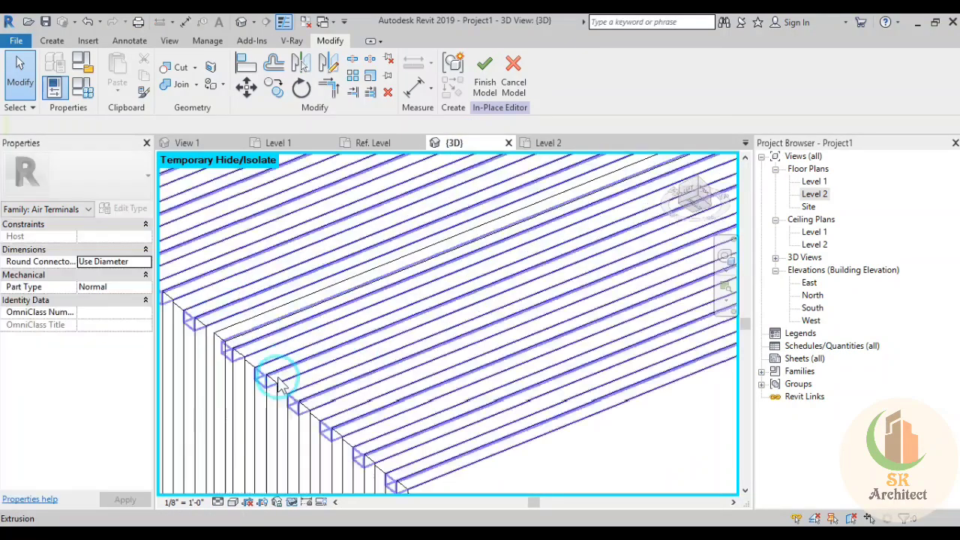
click(233, 502)
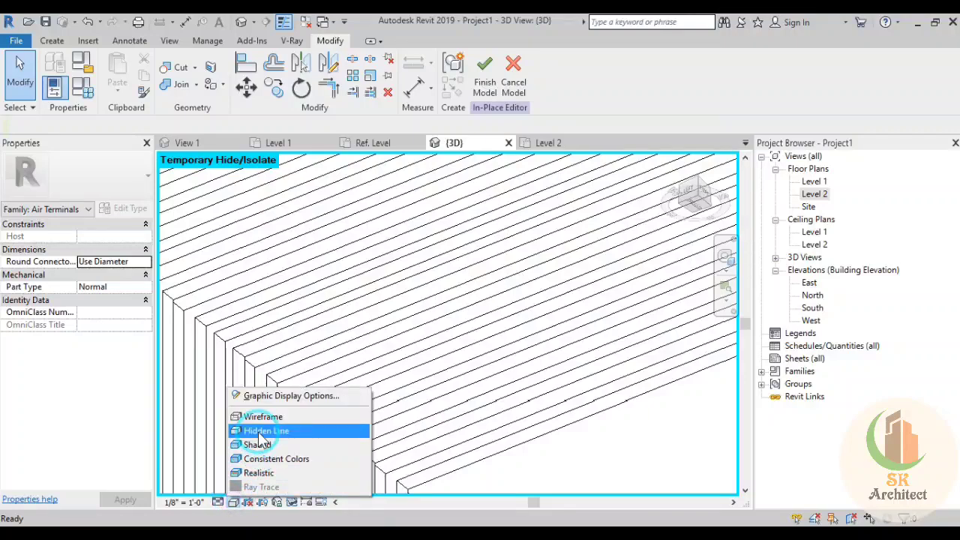
click(263, 458)
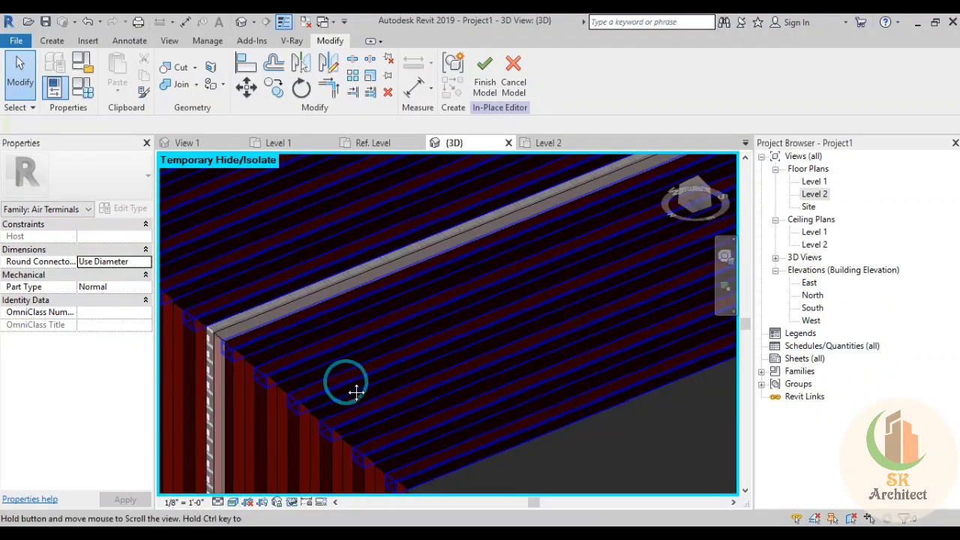
shift+middle_drag(355, 391, 228, 198)
scroll(366, 322, down, 3)
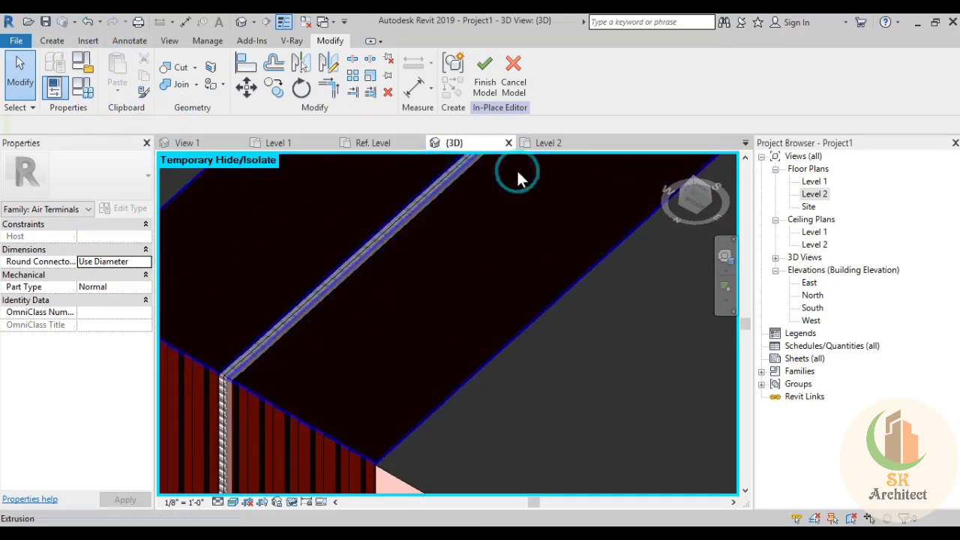
On the Level 2 plan, pan to the dashed fixture strip and apply Hidden Line
click(537, 144)
scroll(284, 223, up, 3)
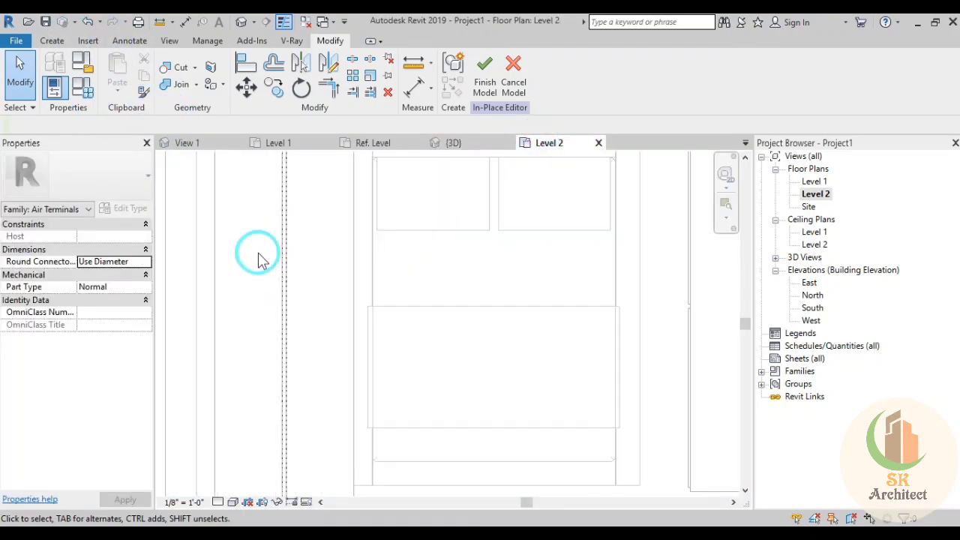
middle_drag(257, 258, 230, 407)
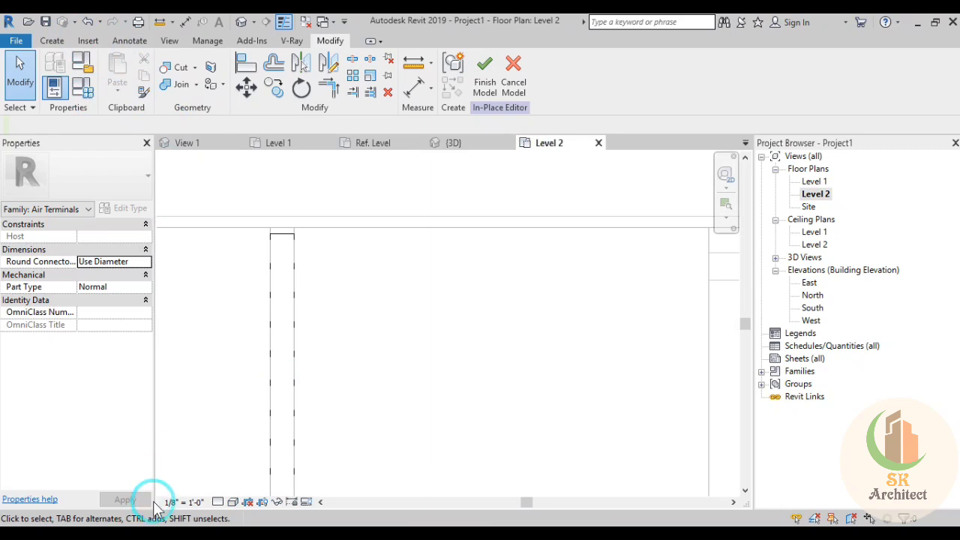
click(233, 506)
click(248, 426)
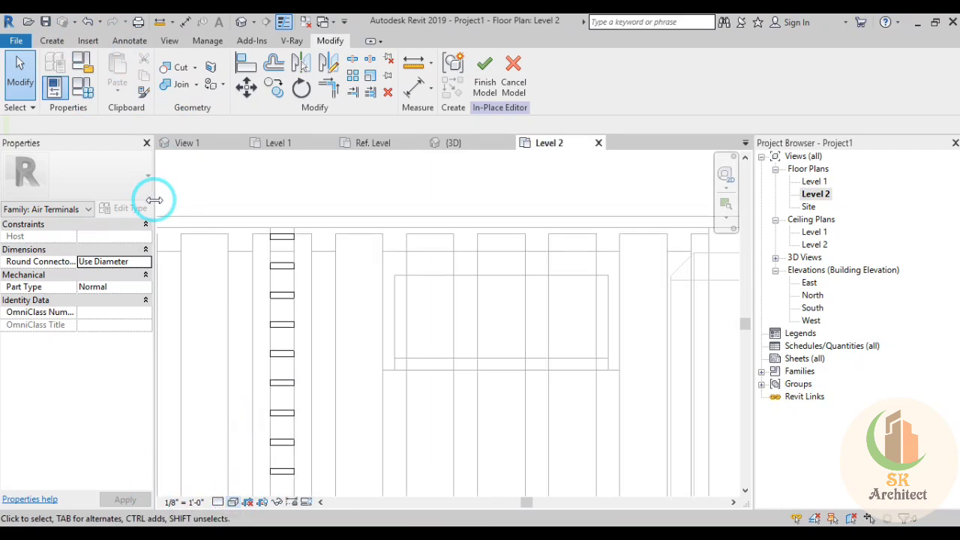
Undo the last three changes and select the thin light fixture in the plan
click(87, 23)
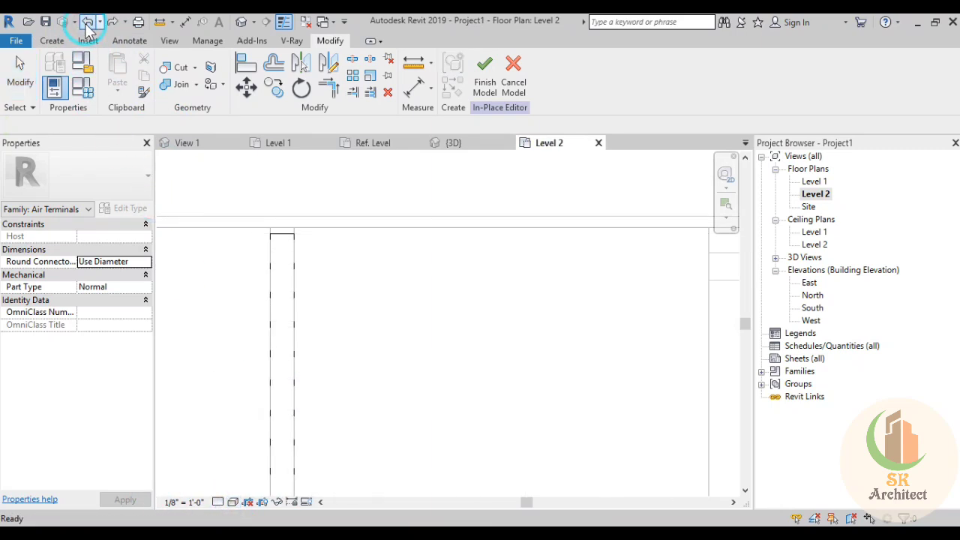
click(86, 24)
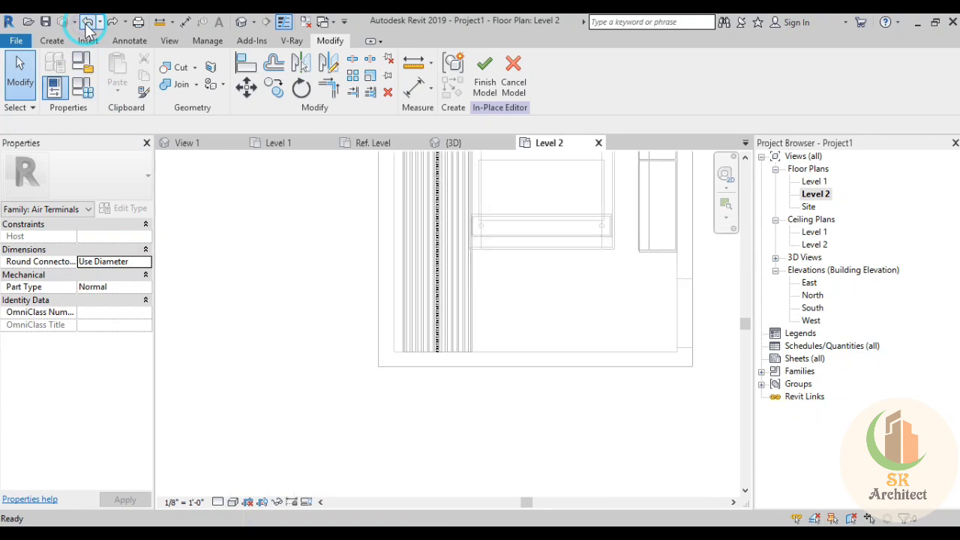
click(87, 23)
scroll(439, 272, up, 2)
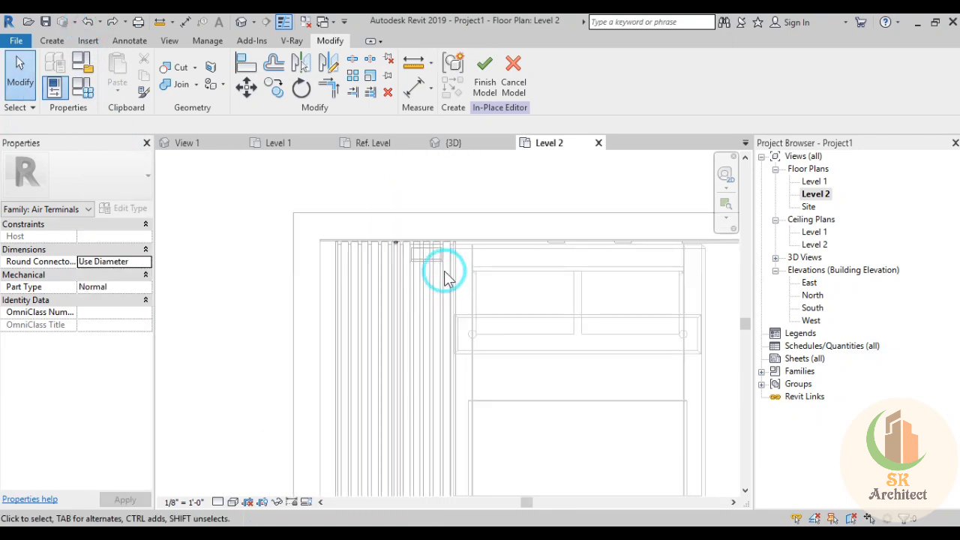
scroll(416, 261, up, 2)
middle_drag(416, 261, 336, 272)
click(349, 259)
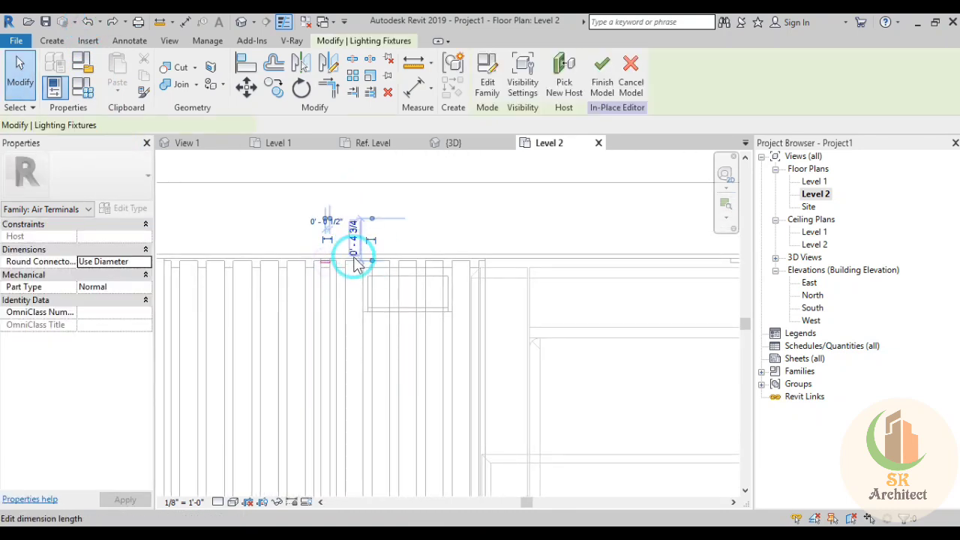
View the selected fixture from the Front in the 3D view in Wireframe
click(476, 139)
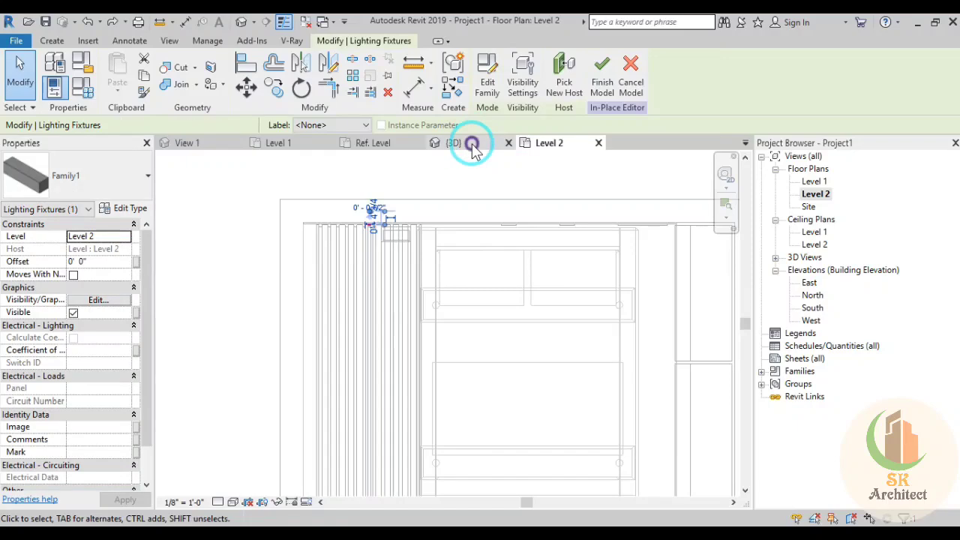
shift+middle_drag(426, 373, 691, 197)
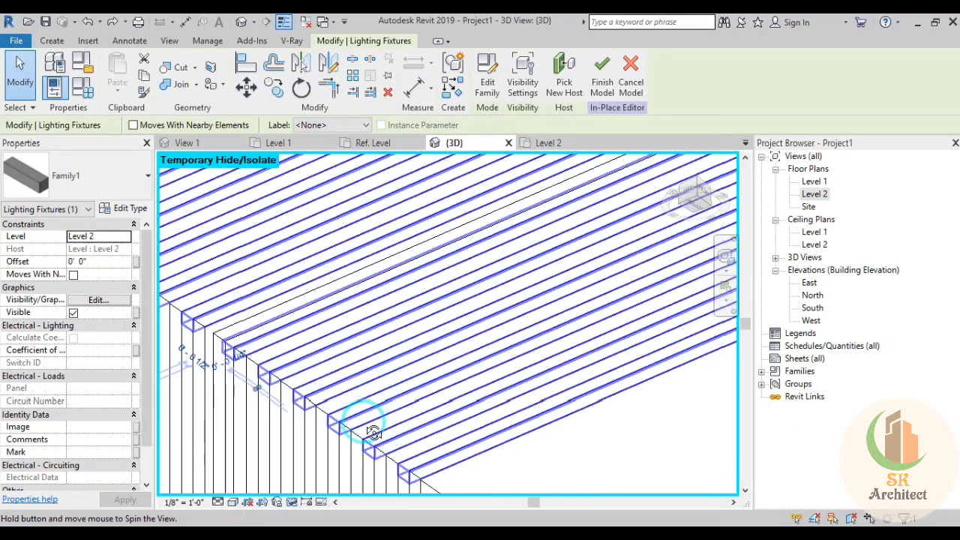
click(691, 196)
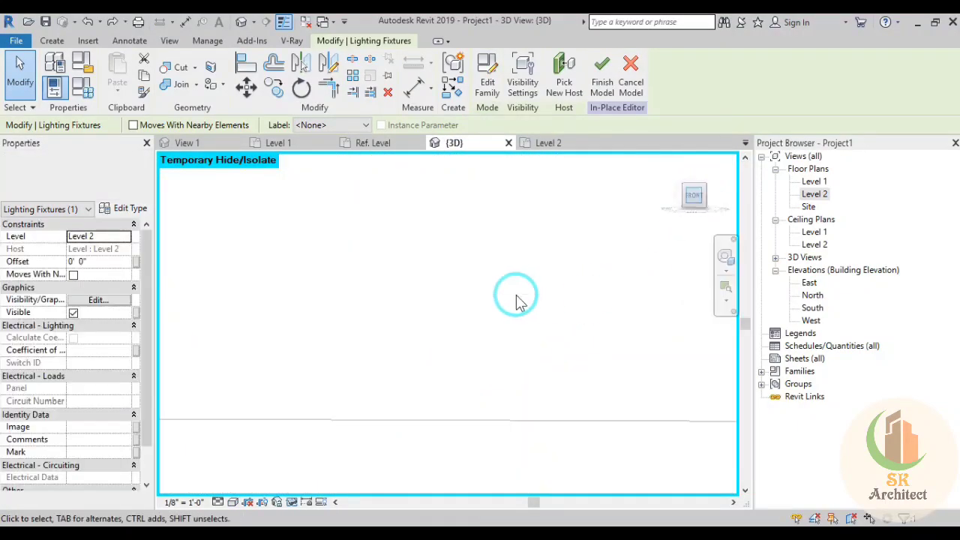
click(497, 426)
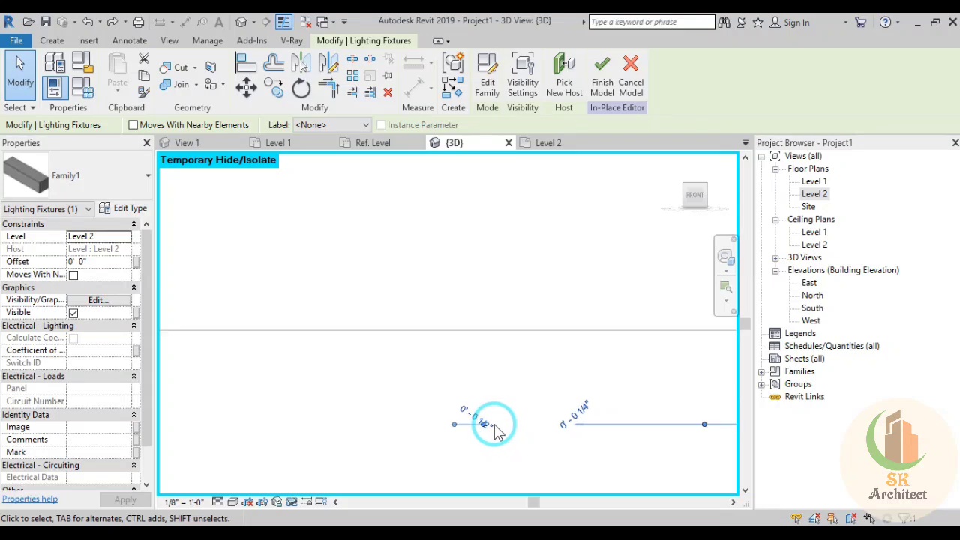
middle_drag(515, 455, 439, 305)
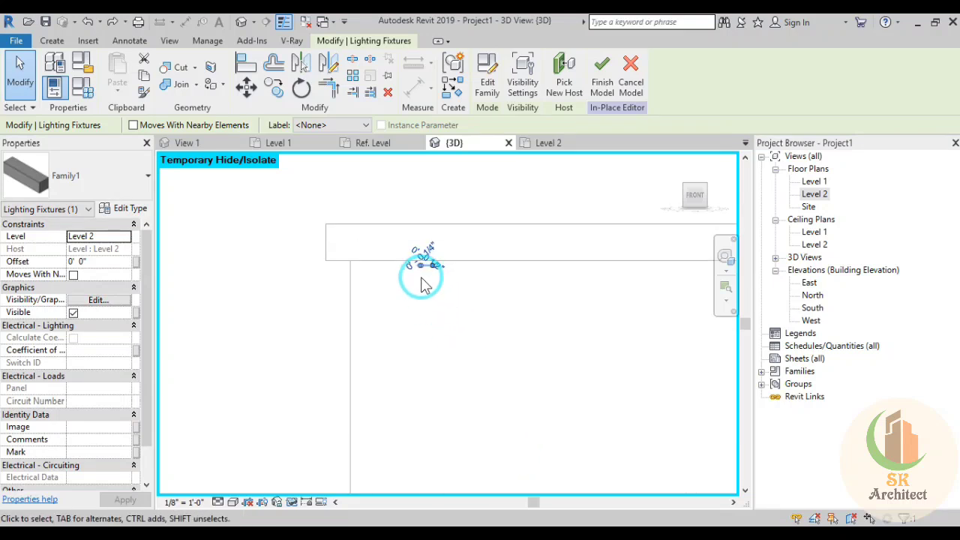
click(234, 503)
click(251, 418)
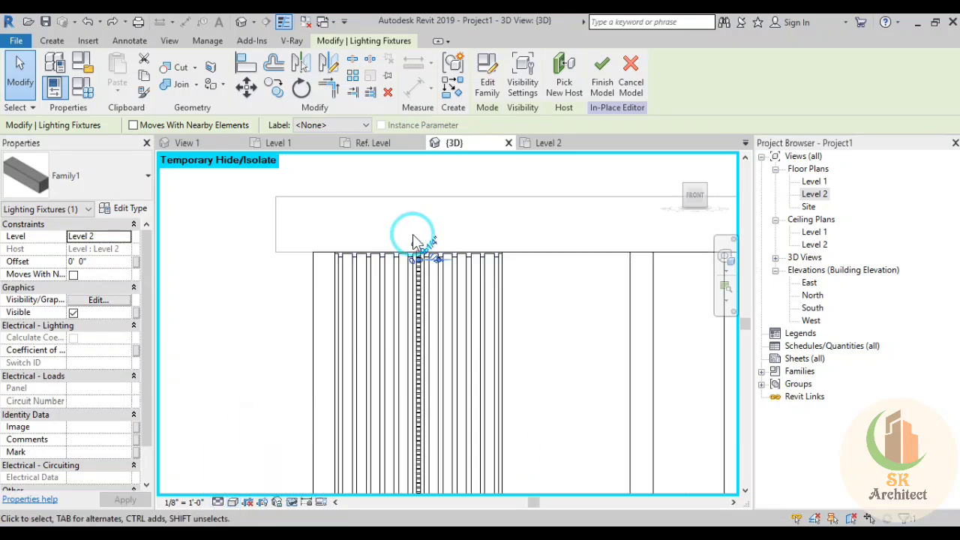
scroll(375, 296, up, 3)
scroll(376, 313, up, 2)
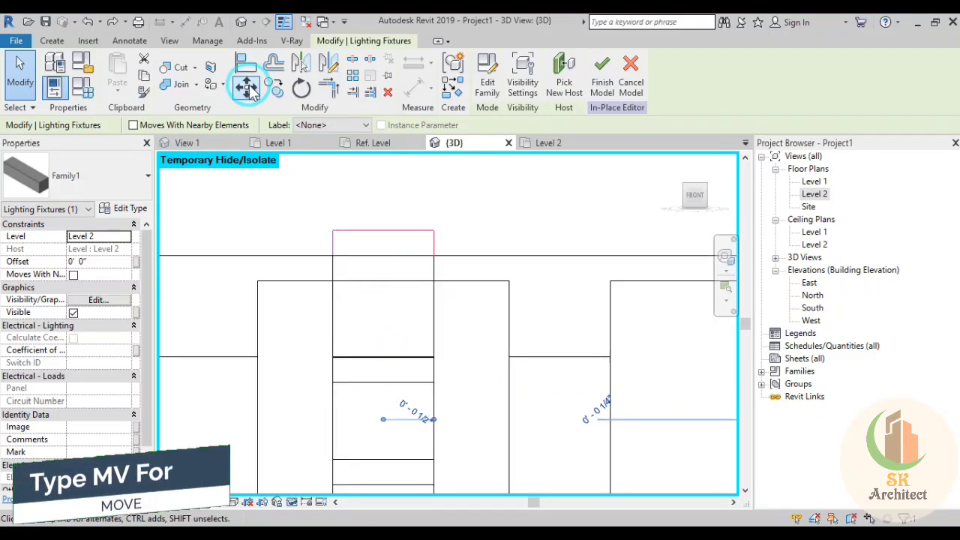
Move (MV) the fixture down 1/2" from its top corner to an offset of -0' 0 1/2"
click(246, 86)
key(m)
key(v)
click(432, 232)
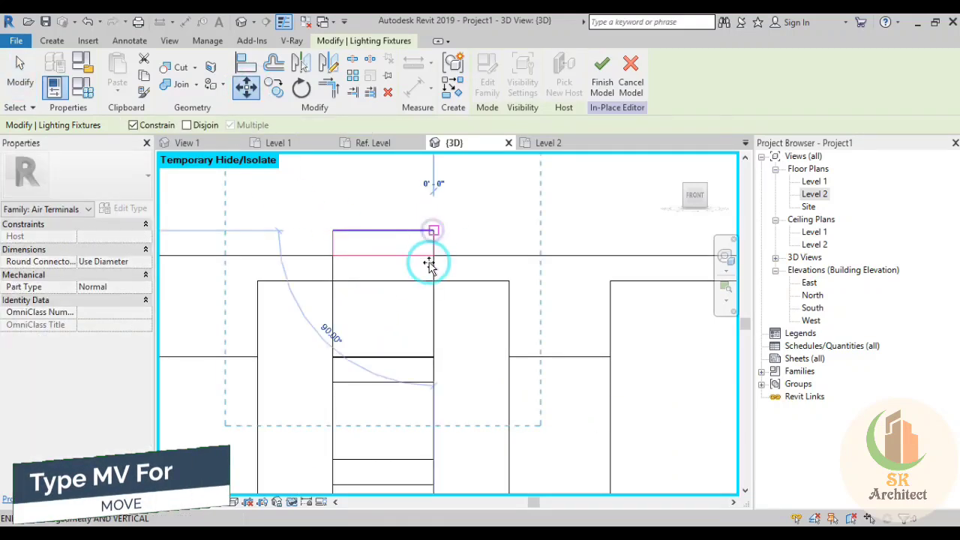
click(433, 282)
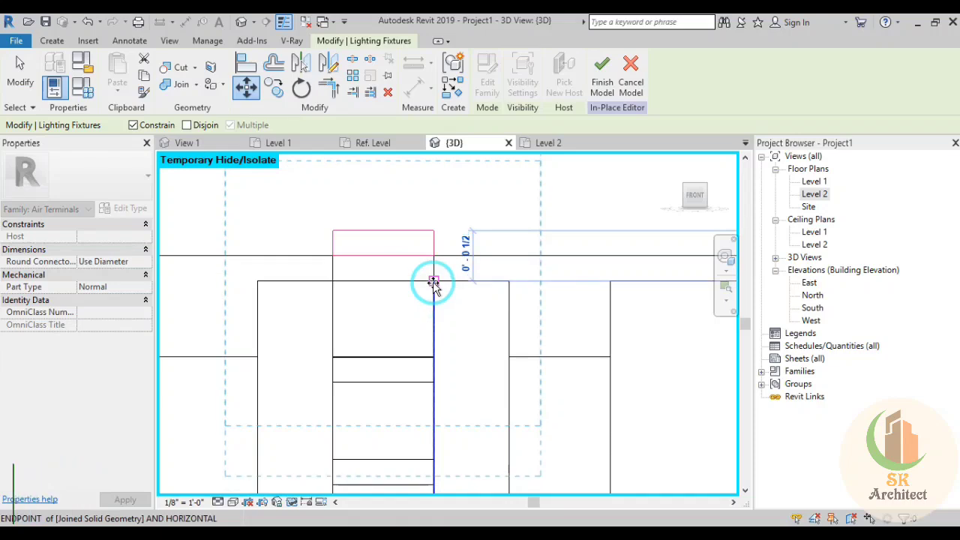
click(579, 332)
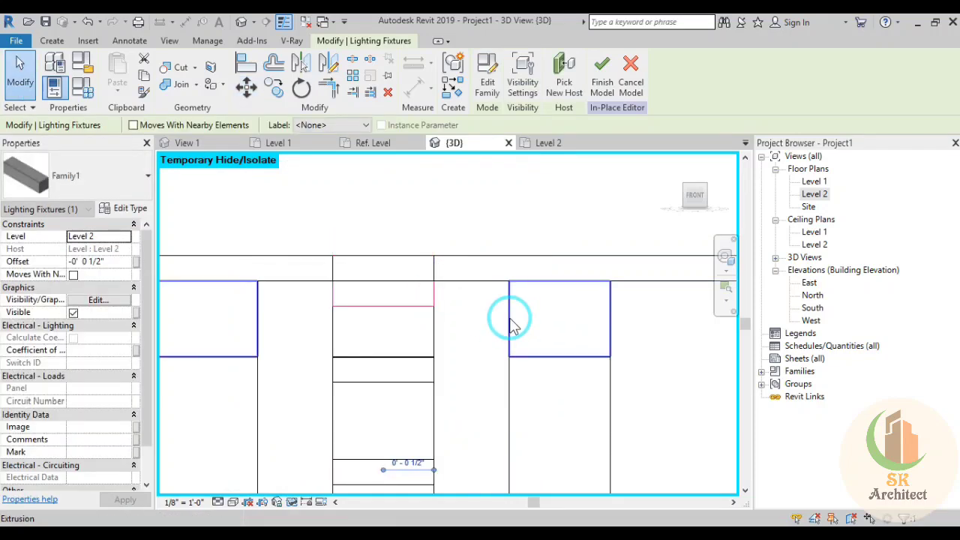
scroll(512, 324, down, 3)
mouse_move(505, 265)
shift+middle_down()
mouse_move(545, 427)
mouse_move(675, 194)
shift+middle_up()
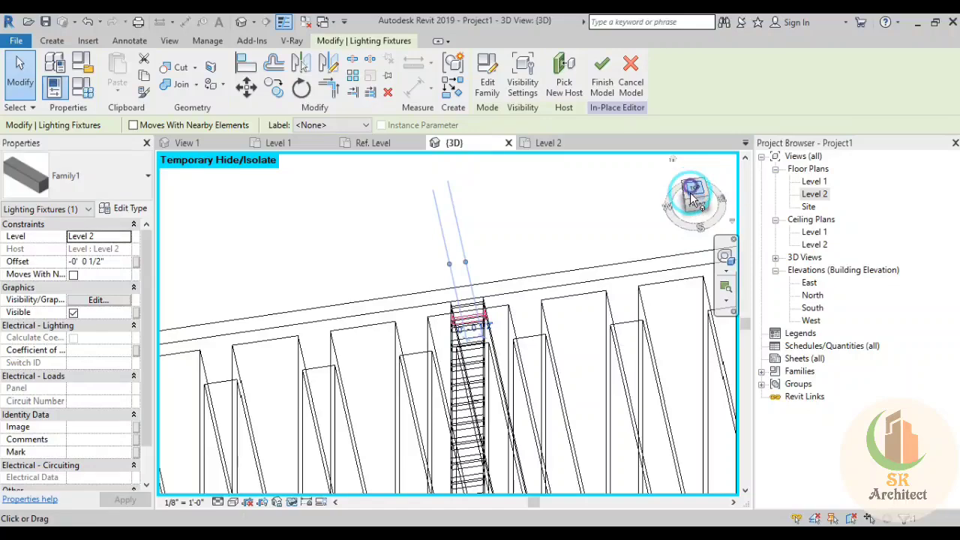
Switch to the Top view and bring the Level 2 fixture into view
click(694, 195)
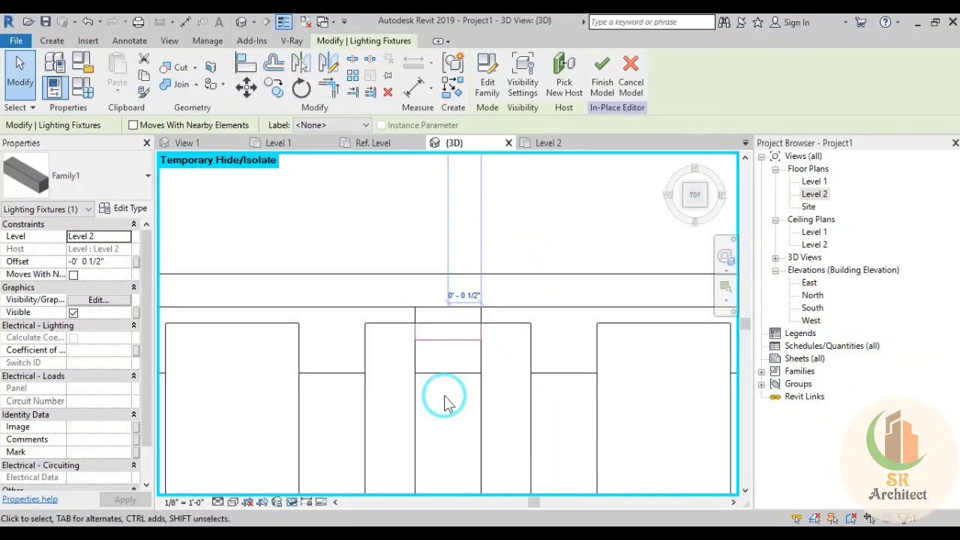
scroll(444, 401, down, 2)
scroll(444, 401, down, 2)
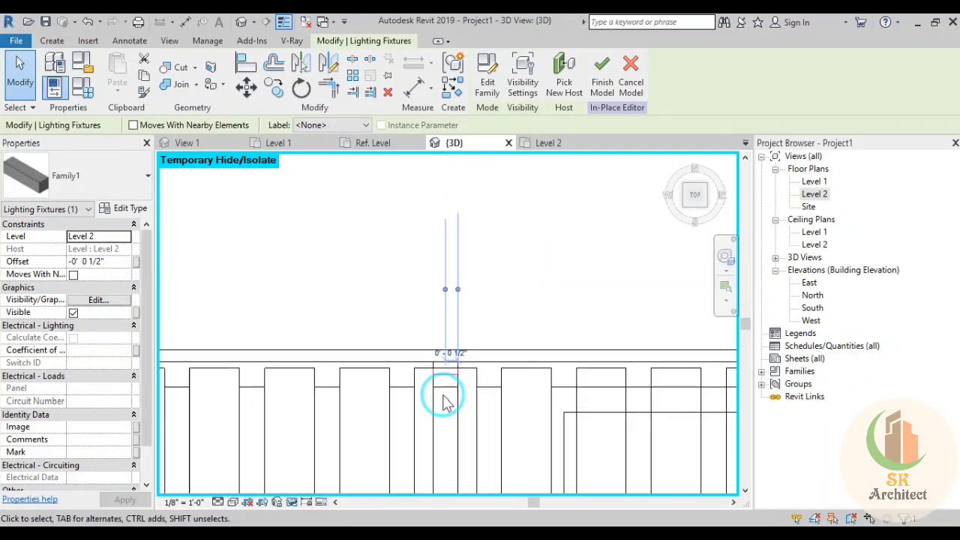
scroll(444, 401, up, 2)
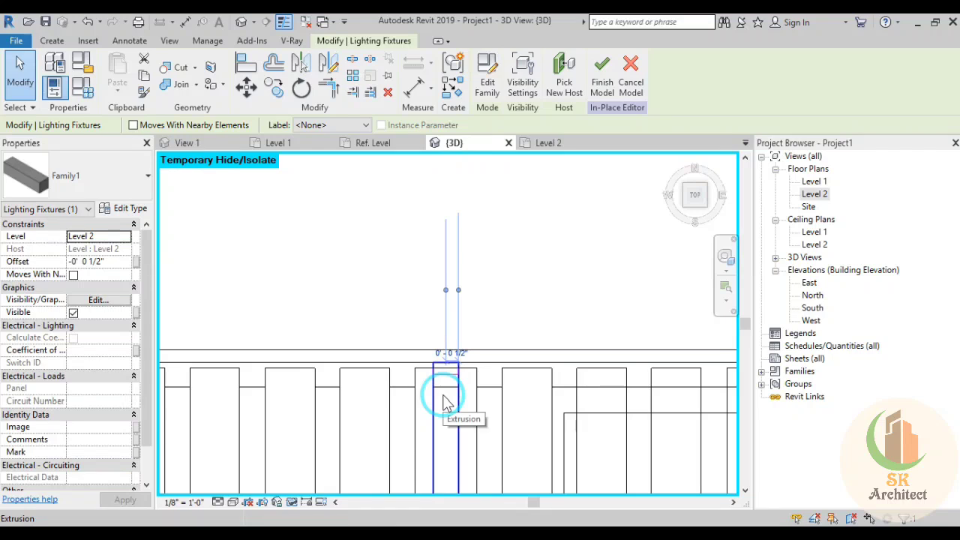
scroll(443, 401, up, 1)
scroll(440, 401, up, 1)
middle_drag(439, 399, 438, 337)
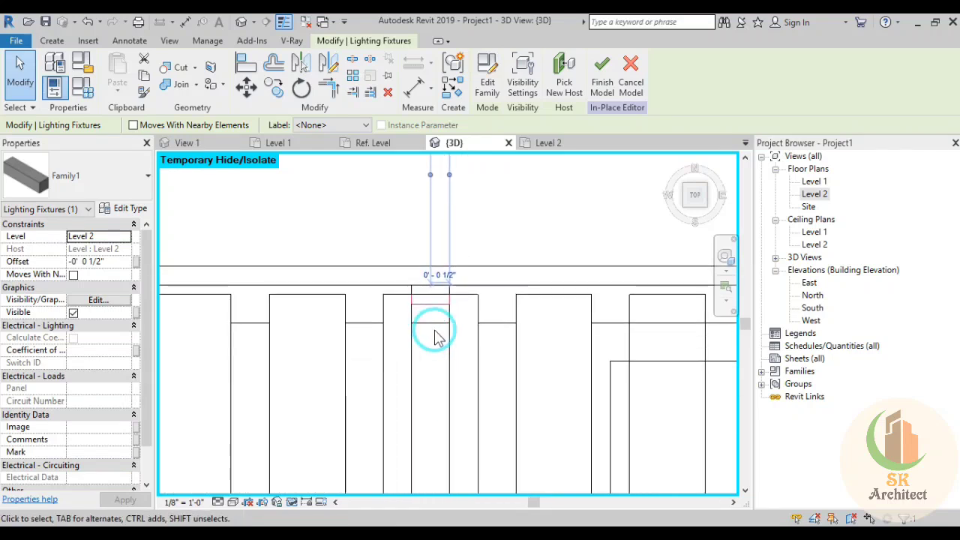
Array the fixture 120 times along the slat gap, from its corner to the slat end
click(355, 83)
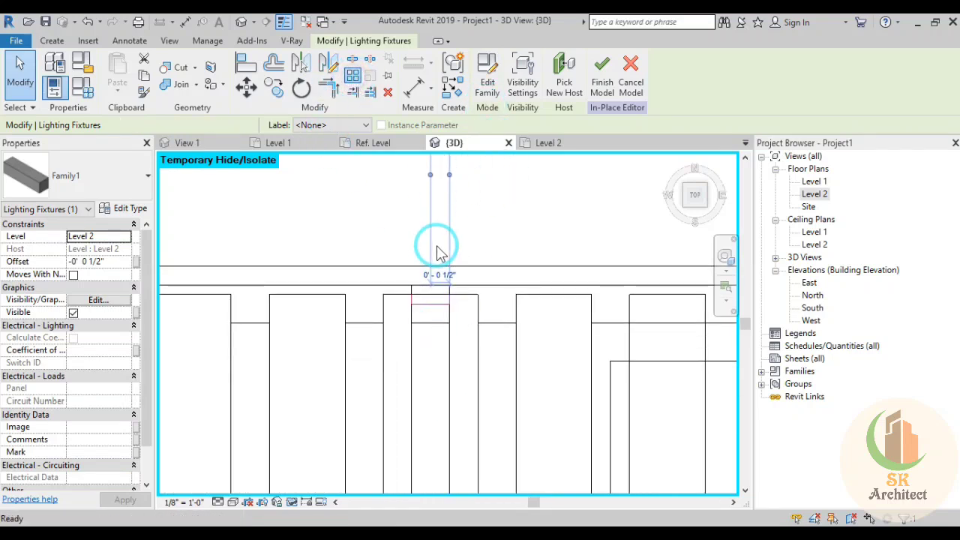
drag(419, 125, 366, 126)
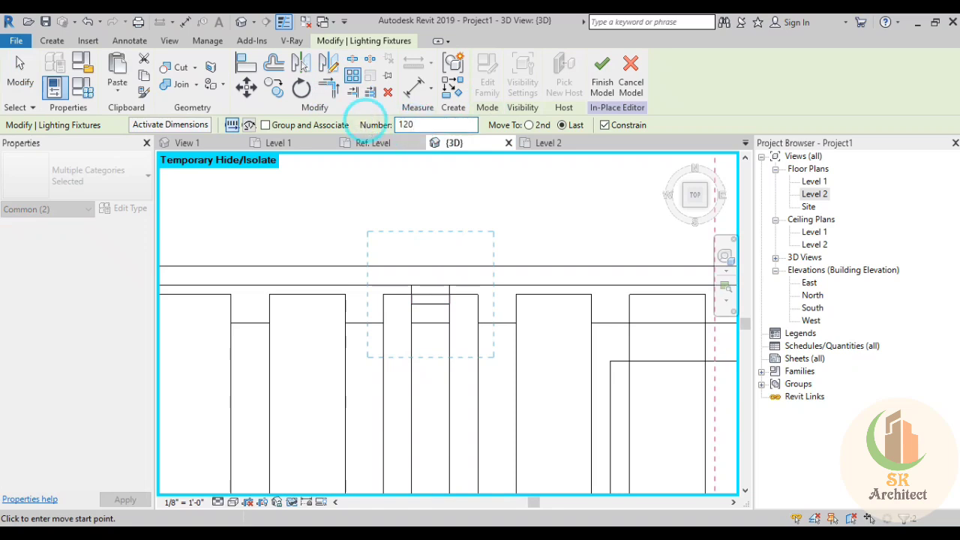
click(450, 323)
scroll(448, 428, down, 3)
click(450, 424)
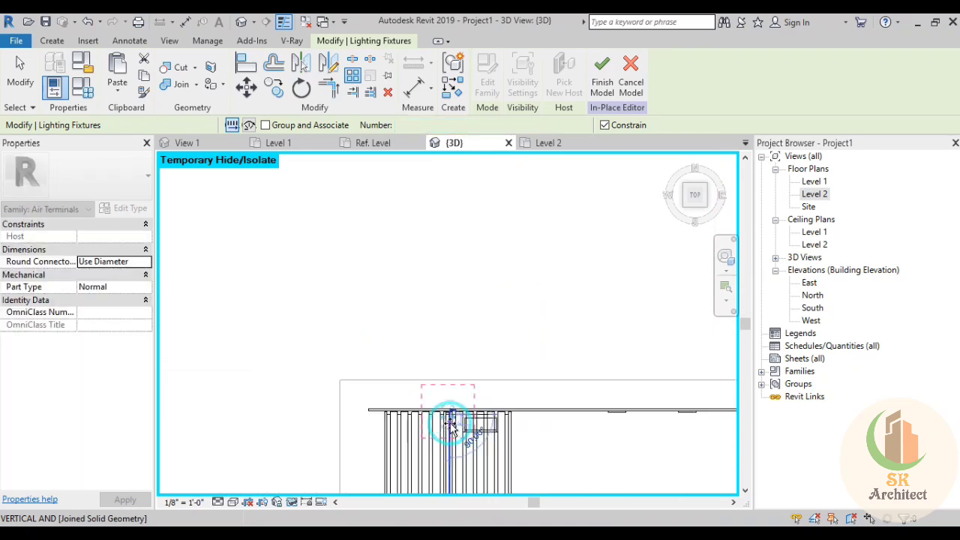
click(450, 426)
middle_drag(443, 423, 418, 384)
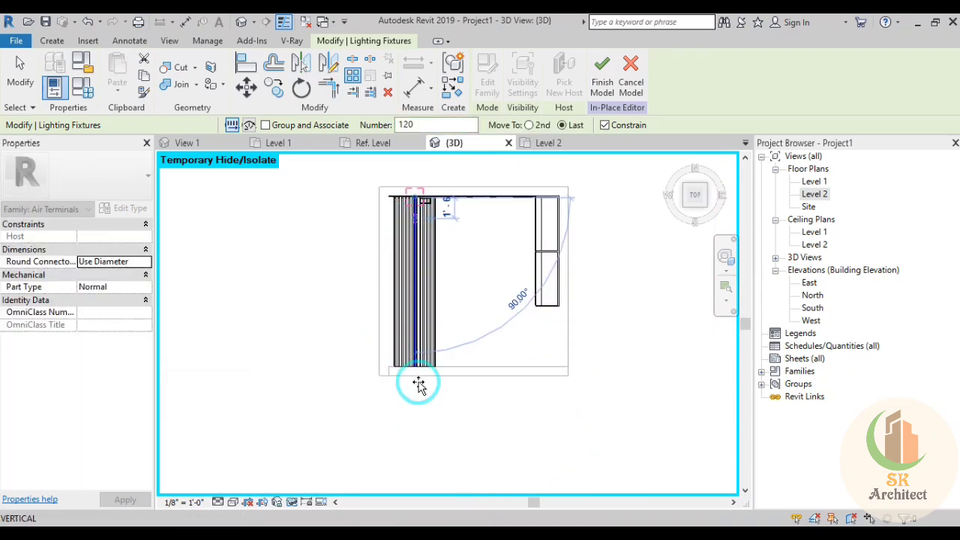
scroll(418, 383, up, 3)
scroll(407, 345, up, 2)
scroll(411, 354, up, 2)
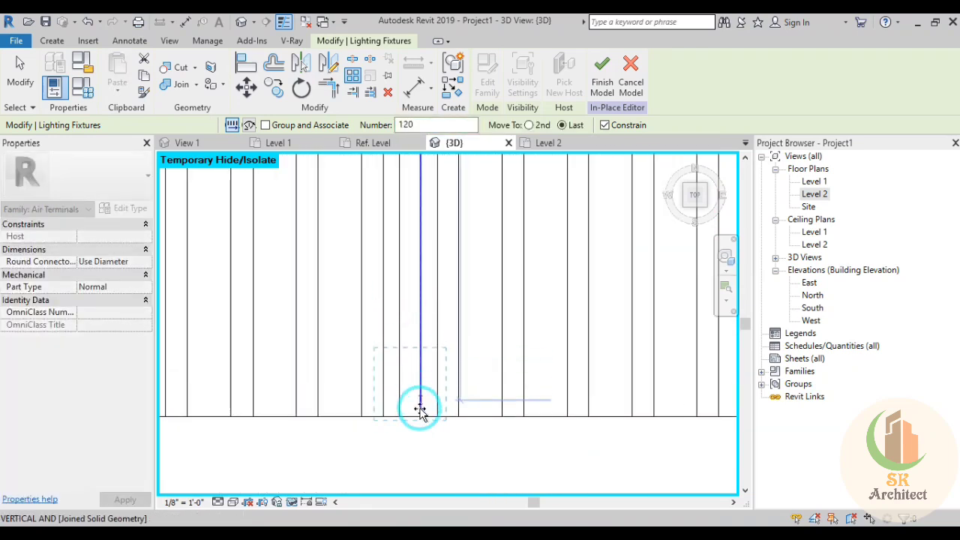
drag(420, 411, 420, 417)
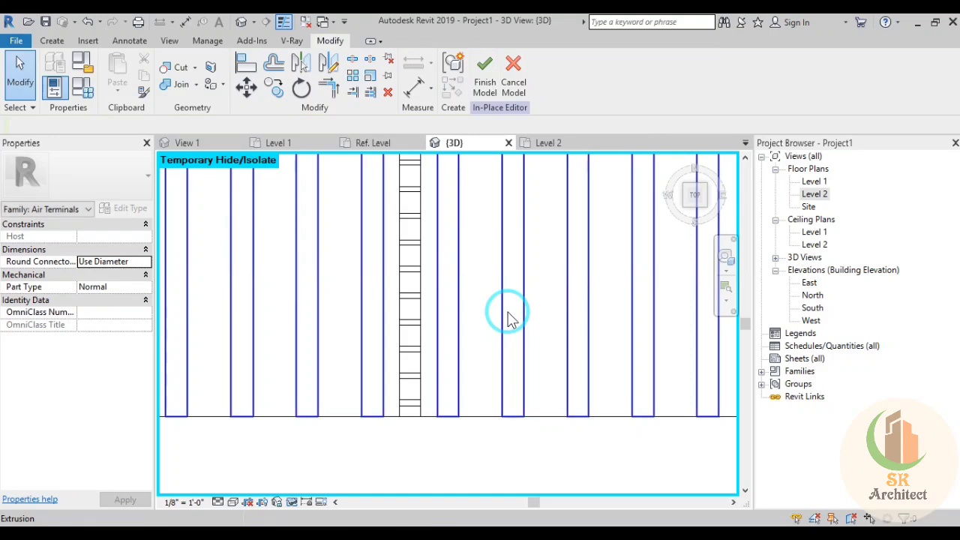
Show the 3D view in Hidden Line style, angled close to the slatted grille
click(486, 322)
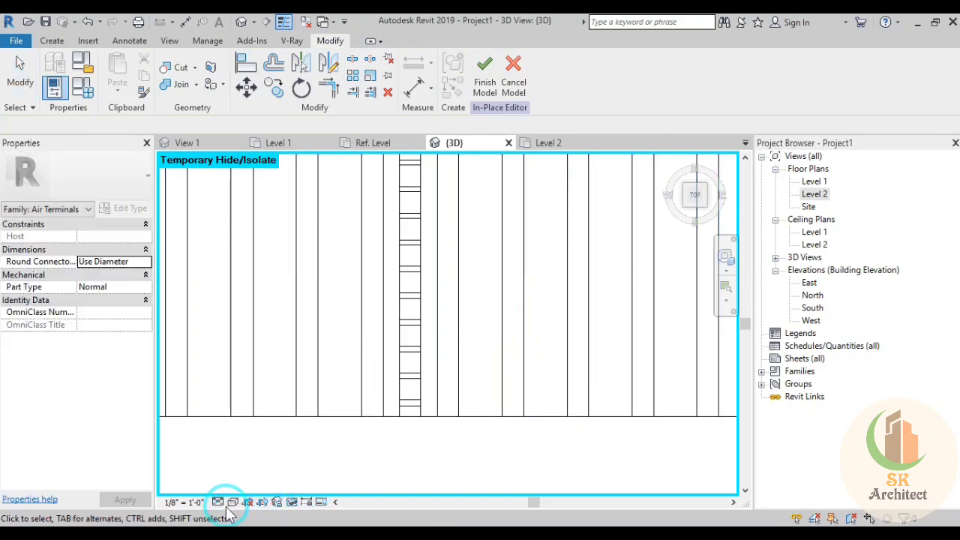
click(232, 502)
click(260, 431)
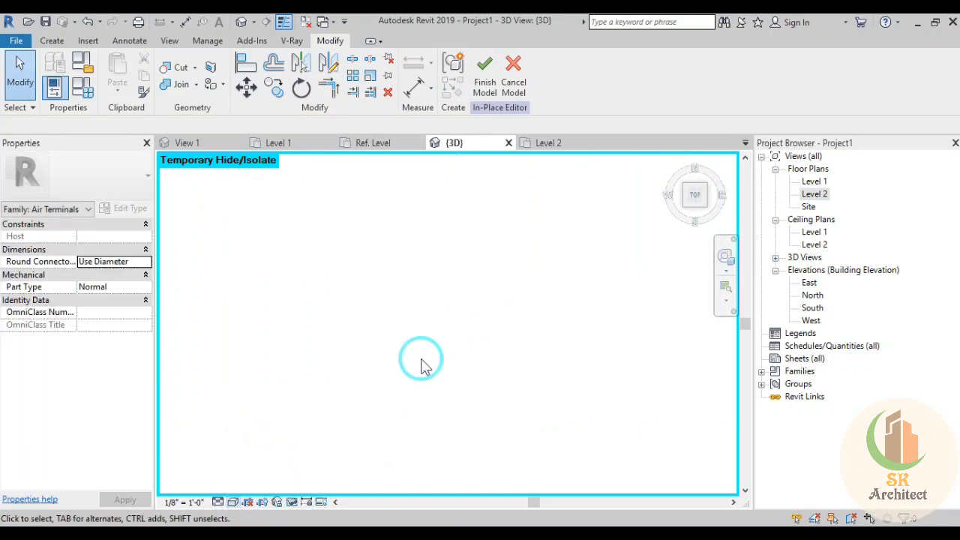
mouse_move(395, 377)
middle_down()
mouse_move(342, 390)
mouse_move(452, 377)
mouse_move(475, 317)
mouse_move(463, 168)
mouse_move(482, 257)
middle_up()
scroll(439, 392, up, 3)
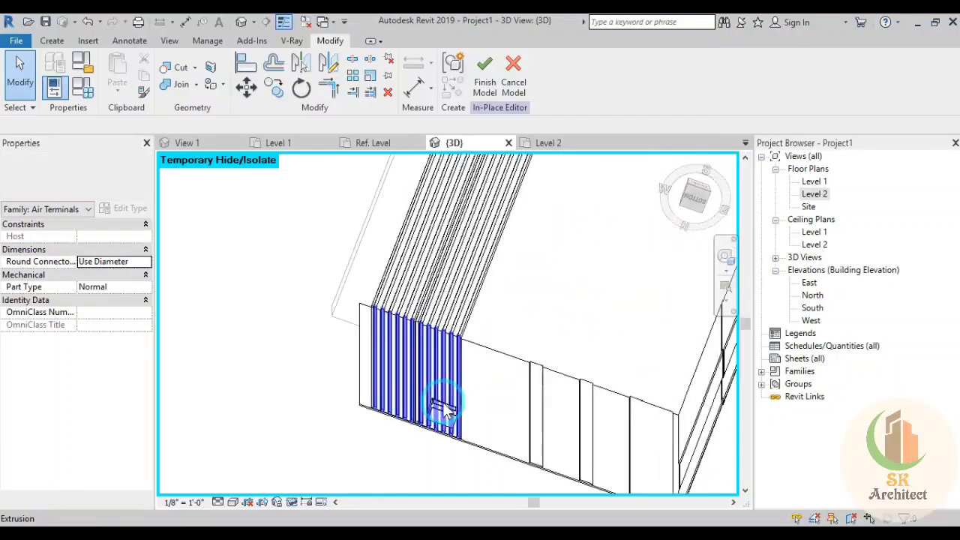
scroll(440, 397, up, 3)
middle_drag(440, 397, 385, 418)
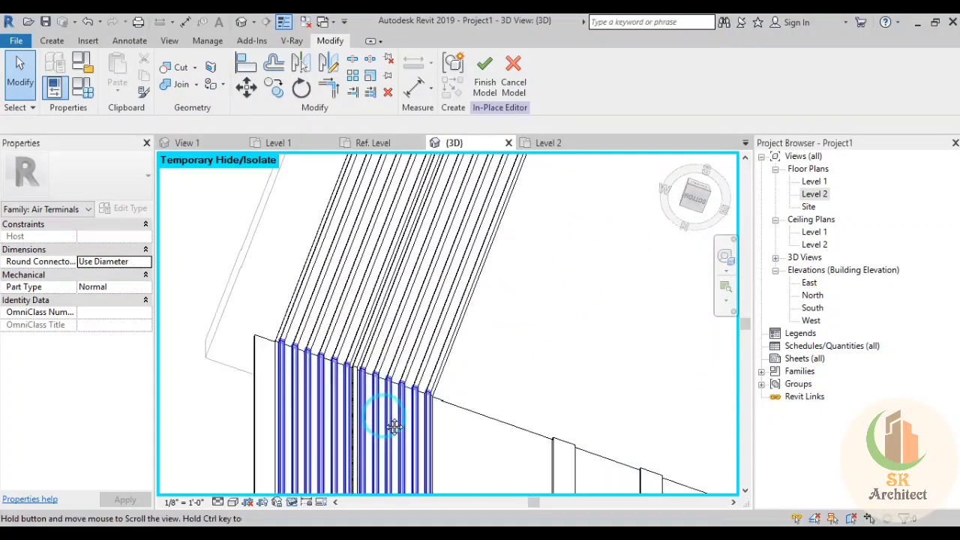
Preview the slatted grille in Shaded style from another angle
click(249, 502)
click(255, 471)
scroll(419, 397, up, 2)
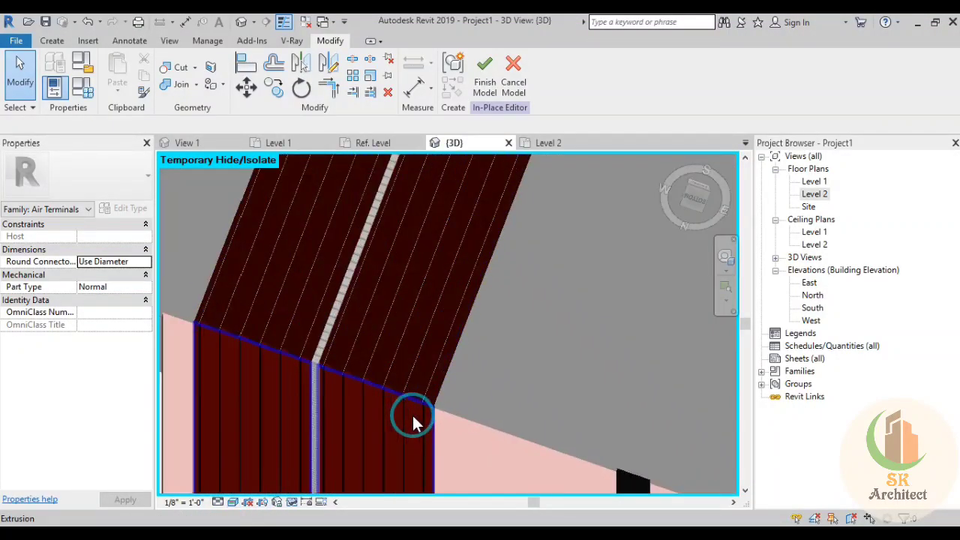
scroll(412, 415, up, 2)
mouse_move(412, 416)
shift+middle_down()
mouse_move(364, 358)
mouse_move(353, 422)
mouse_move(365, 413)
shift+middle_up()
Compare Wireframe and Hidden Line styles while orbiting, then finish the in-place model
click(233, 502)
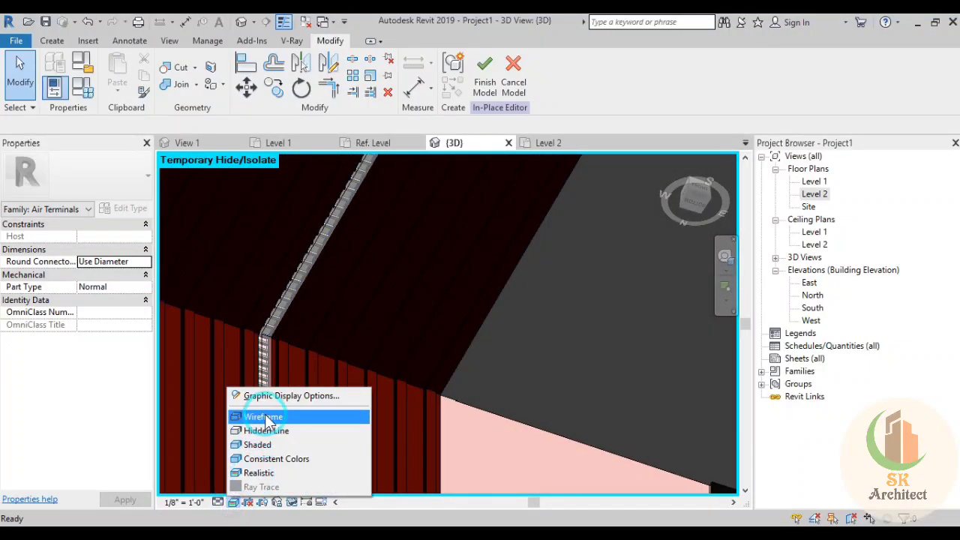
click(262, 417)
click(233, 502)
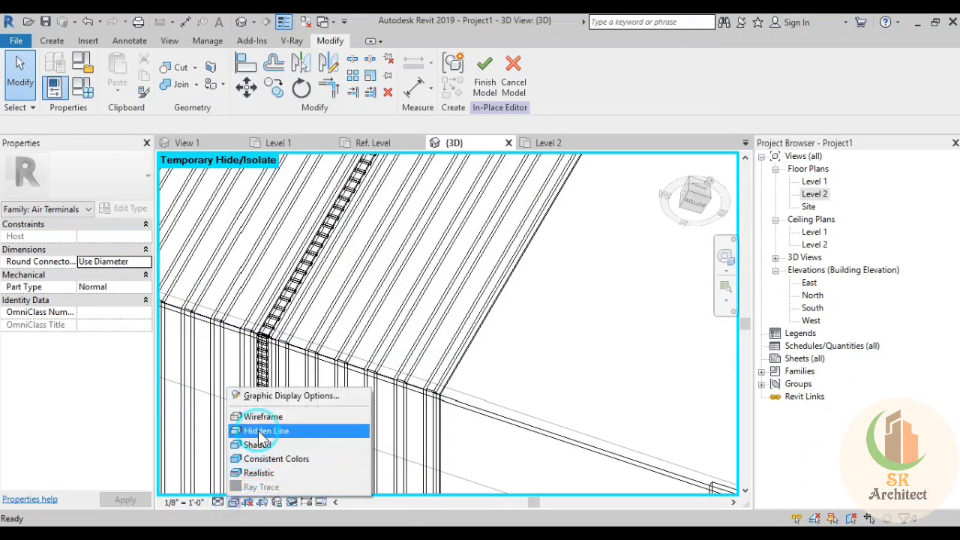
click(267, 439)
shift+middle_drag(521, 337, 528, 321)
scroll(529, 321, down, 5)
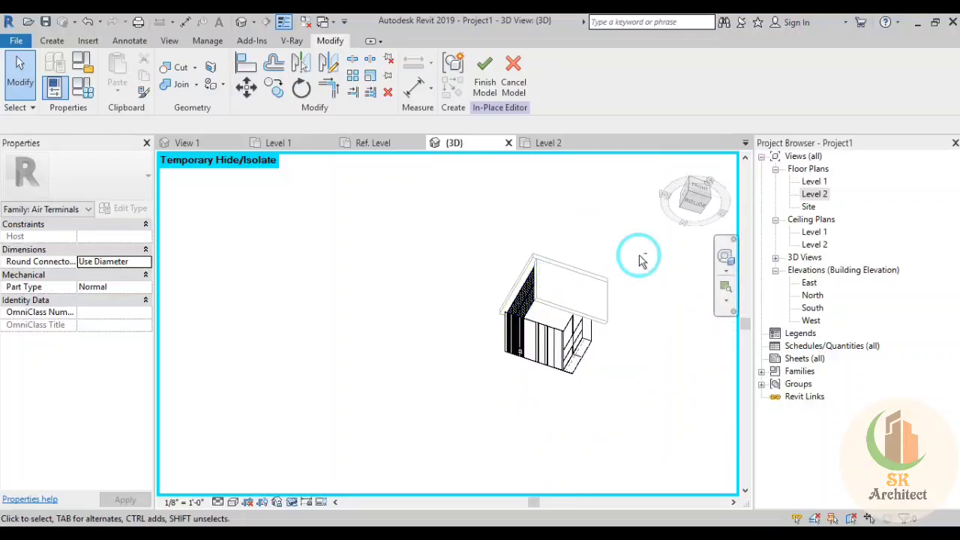
mouse_move(632, 257)
shift+middle_down()
mouse_move(604, 460)
mouse_move(664, 325)
mouse_move(614, 326)
shift+middle_up()
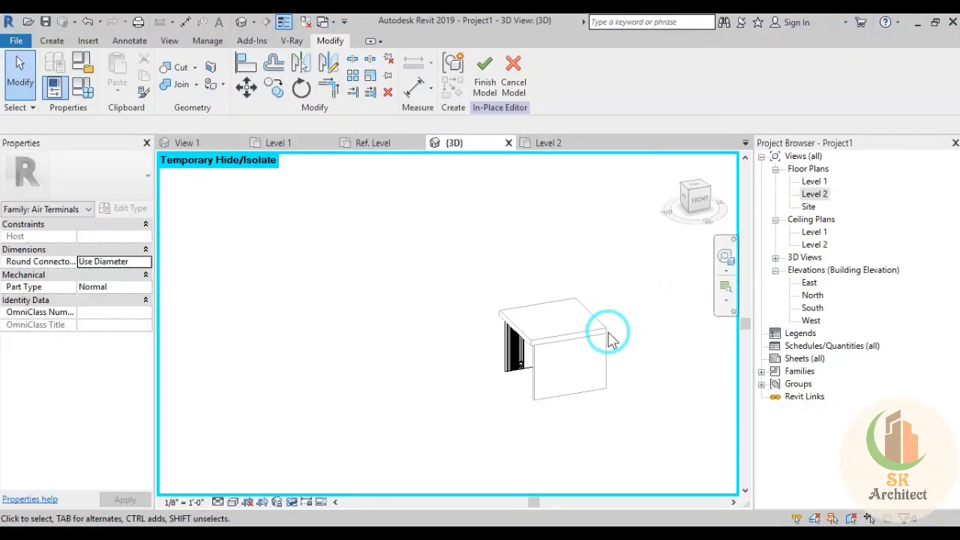
scroll(606, 332, up, 2)
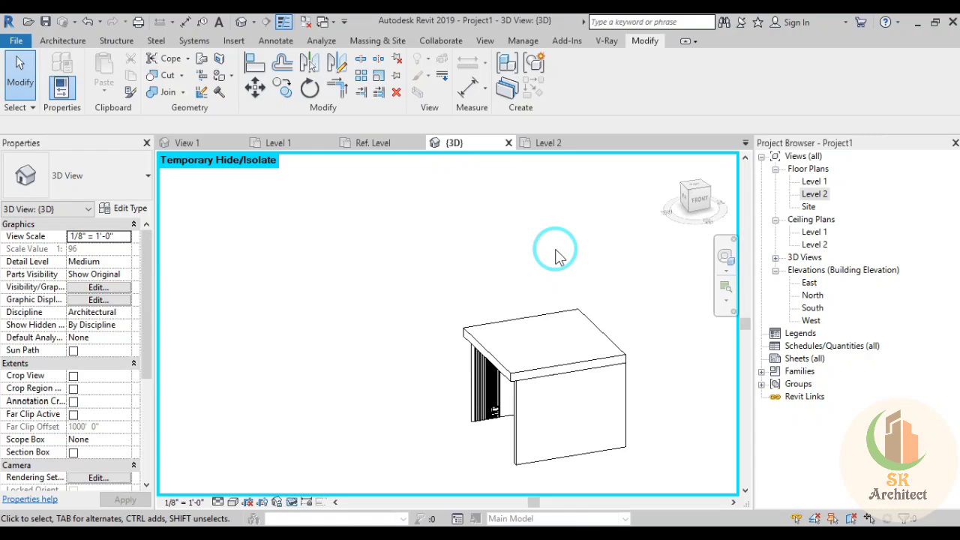
mouse_move(555, 255)
shift+middle_down()
mouse_move(495, 271)
mouse_move(567, 227)
mouse_move(469, 217)
mouse_move(285, 272)
mouse_move(445, 386)
mouse_move(513, 294)
shift+middle_up()
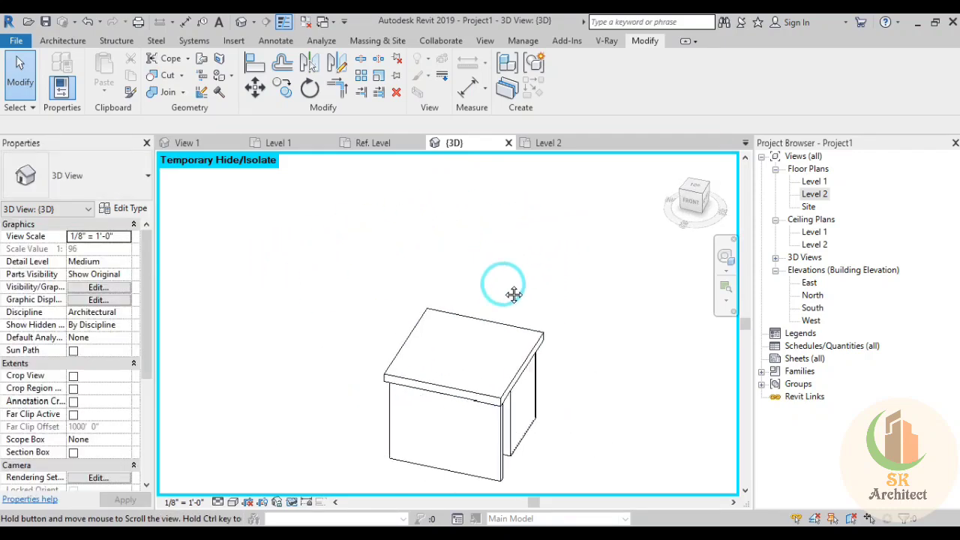
click(343, 90)
Close the inactive Level 1 and Level 2 views and start a new family
click(307, 21)
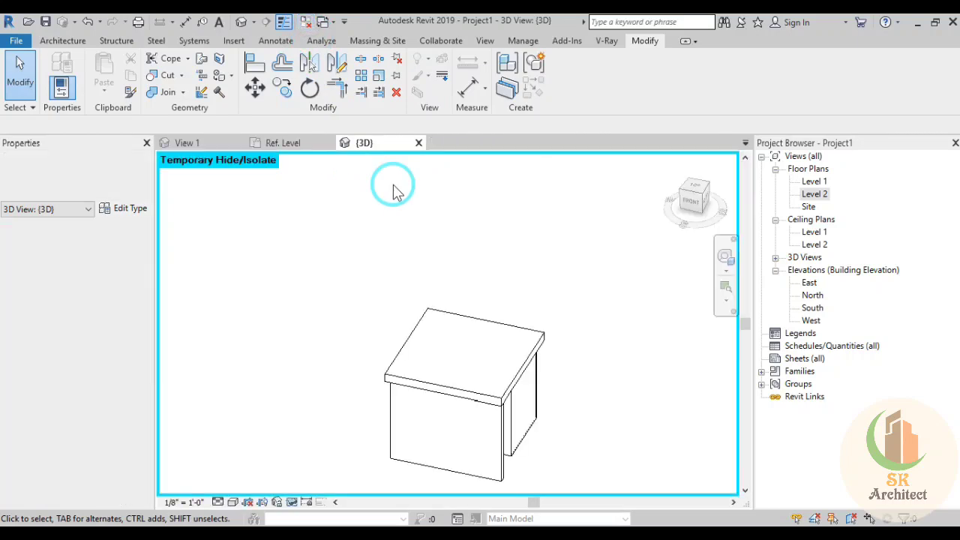
scroll(428, 321, down, 2)
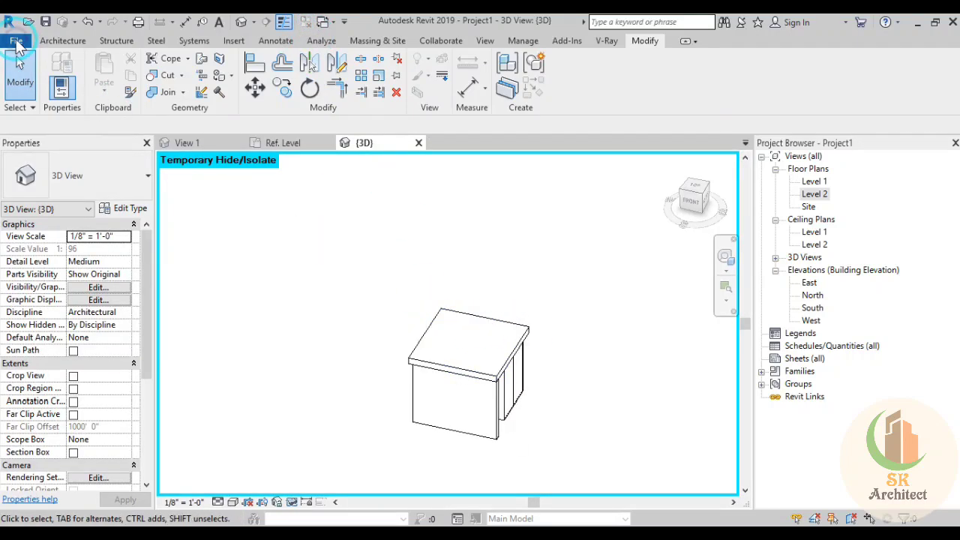
click(16, 42)
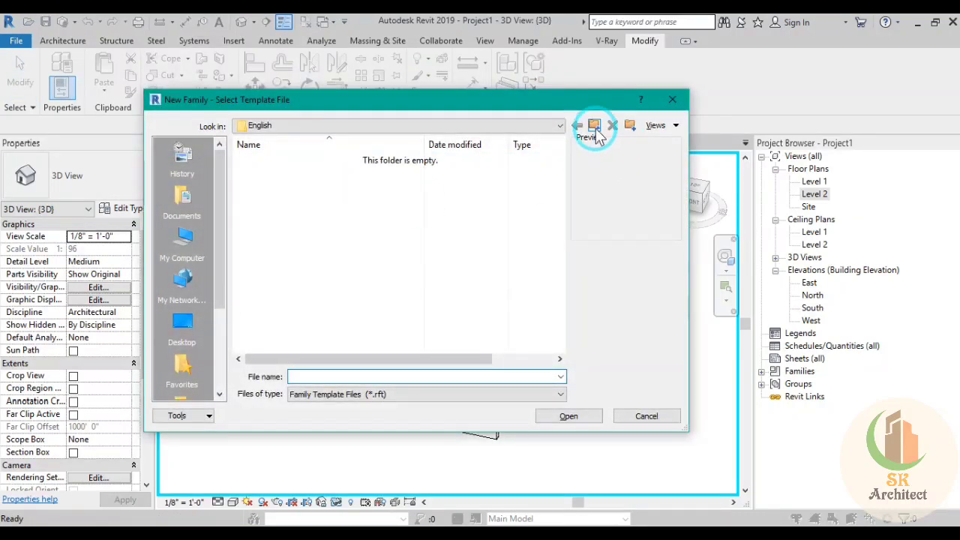
click(594, 128)
click(594, 127)
click(595, 127)
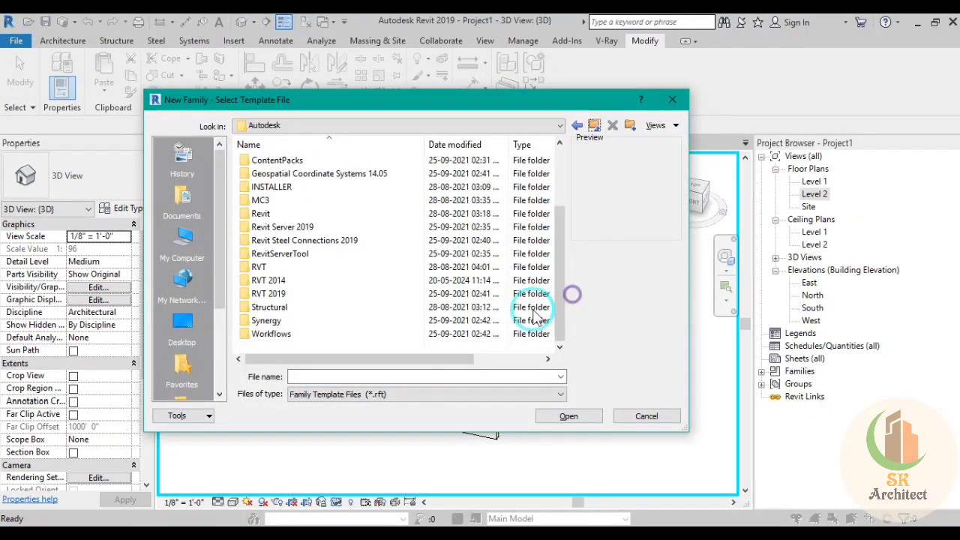
Create the family from Generic Model roof based.rft in RVT 2014 > New Templetes
double_click(313, 279)
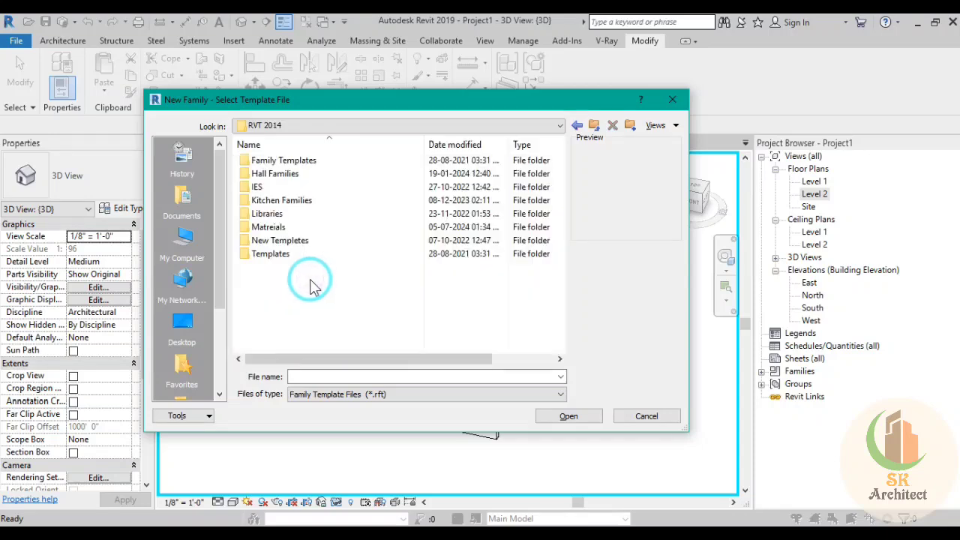
double_click(308, 241)
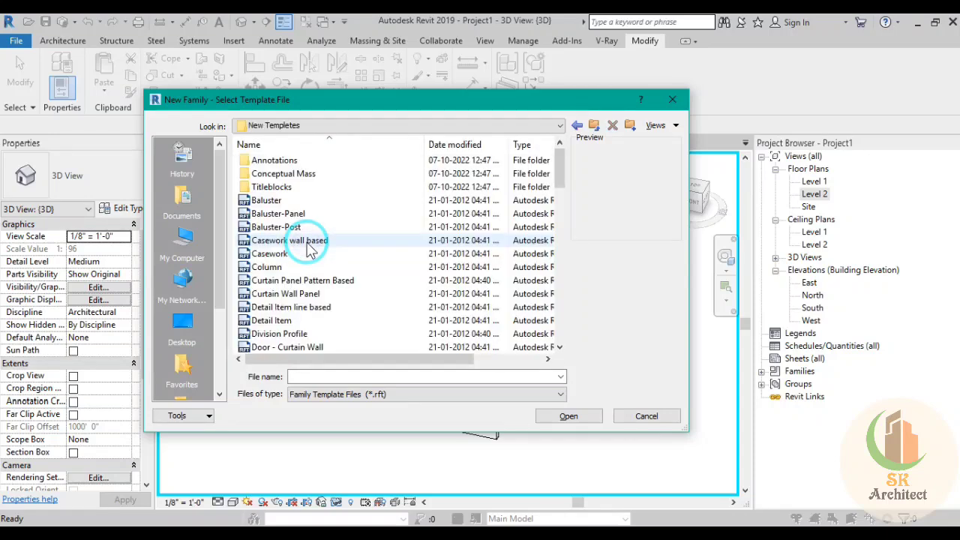
click(307, 241)
key(g)
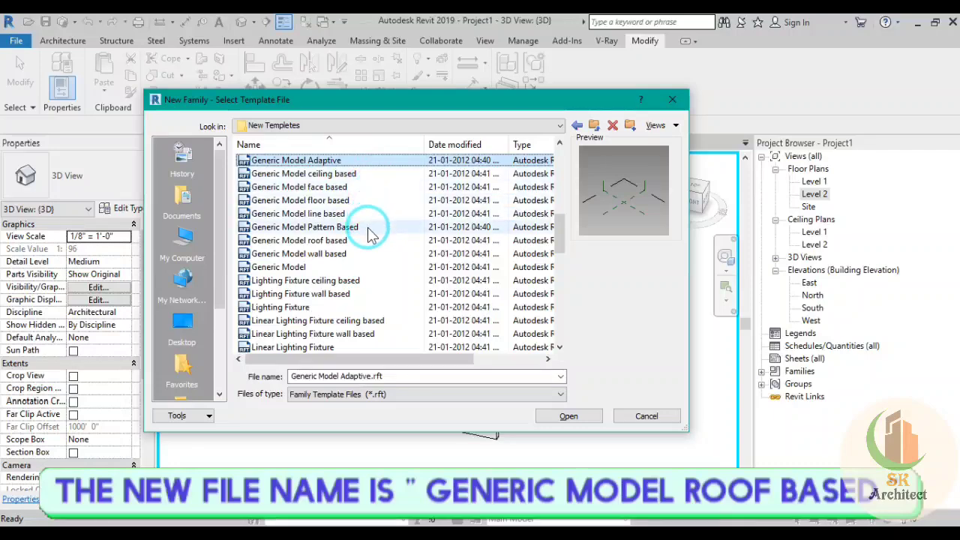
click(339, 242)
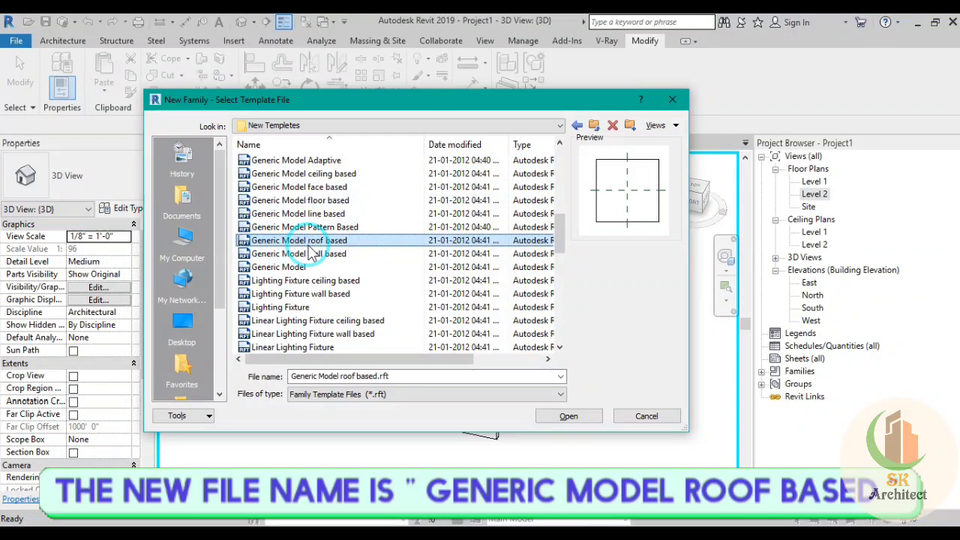
click(568, 416)
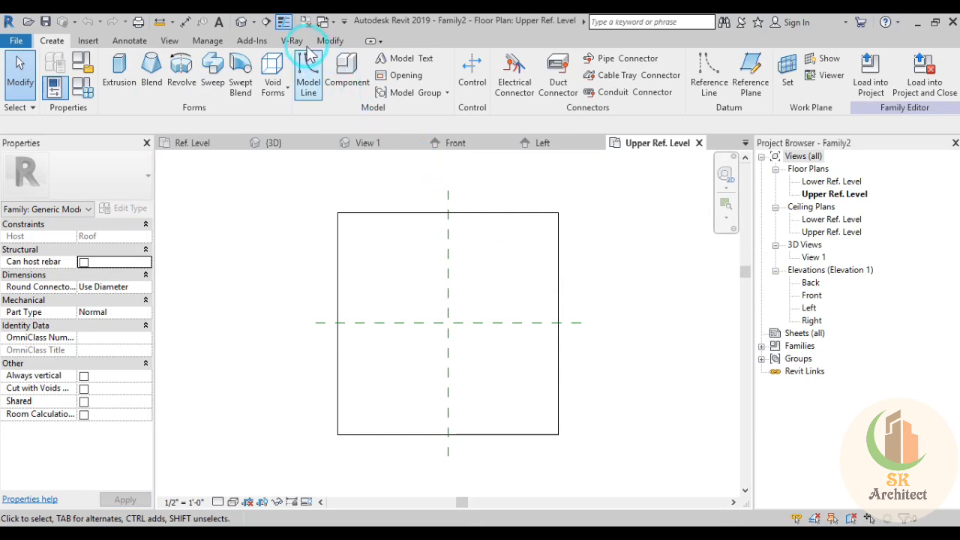
Close the extra family view tabs and centre the roof outline in the plan
click(304, 23)
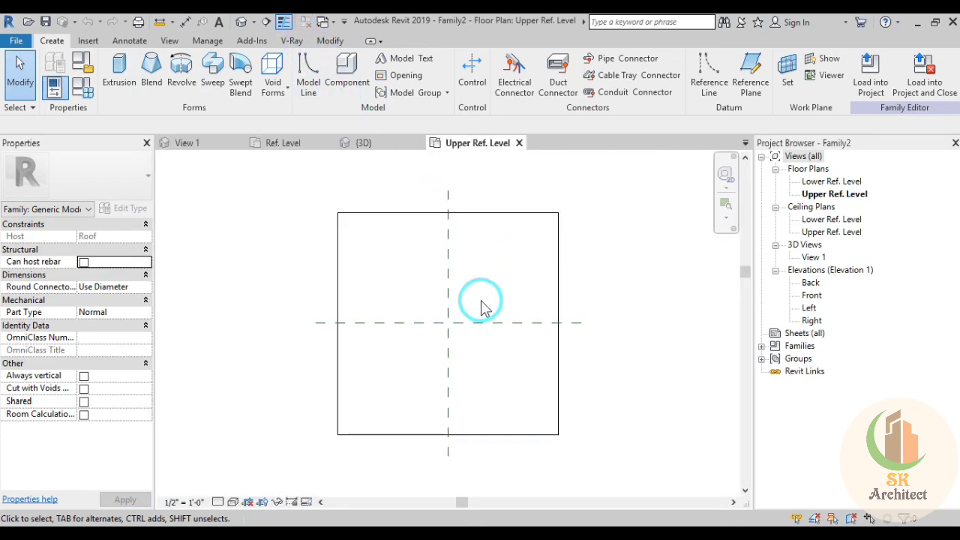
middle_drag(482, 307, 446, 313)
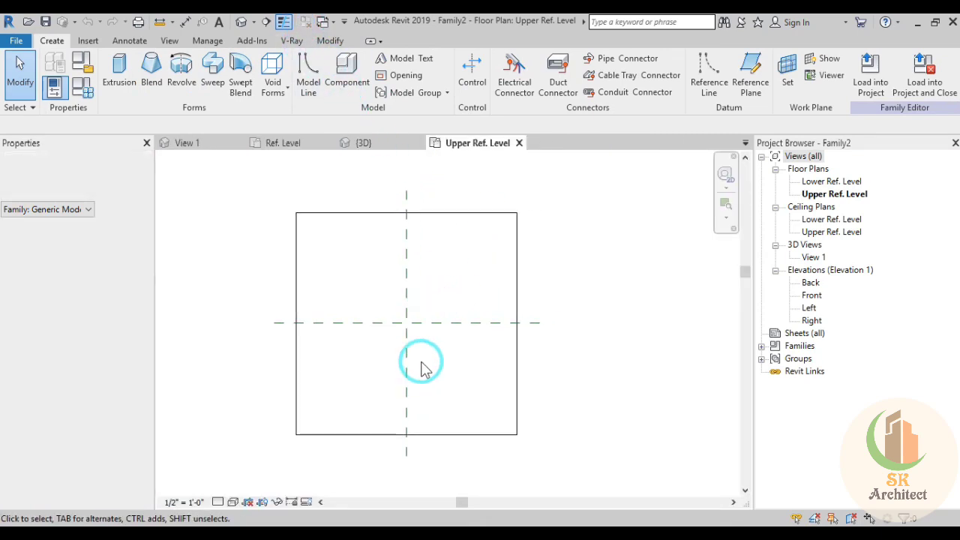
scroll(422, 368, up, 3)
middle_drag(419, 358, 518, 413)
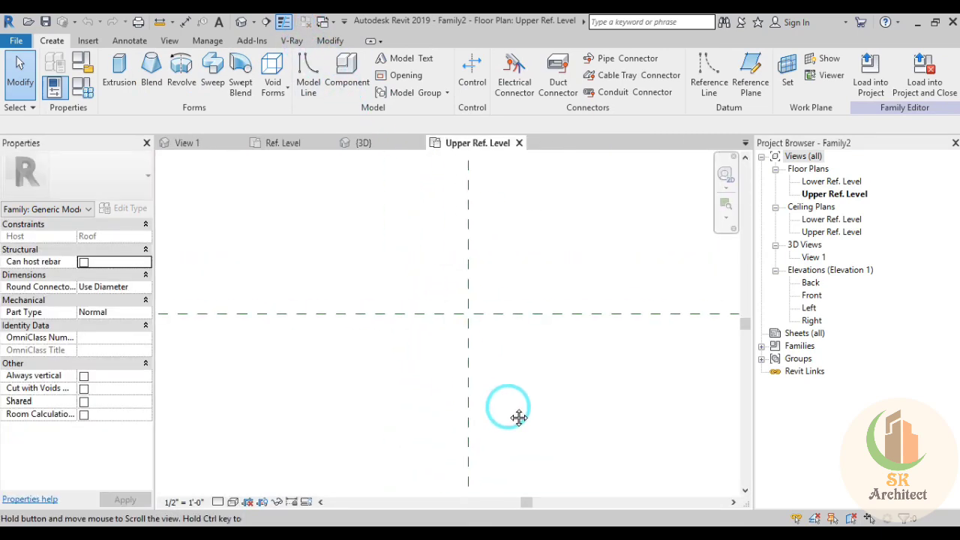
Sketch a 2 1/2-inch radius void circle at the reference-plane intersection and finish it
click(273, 85)
click(303, 115)
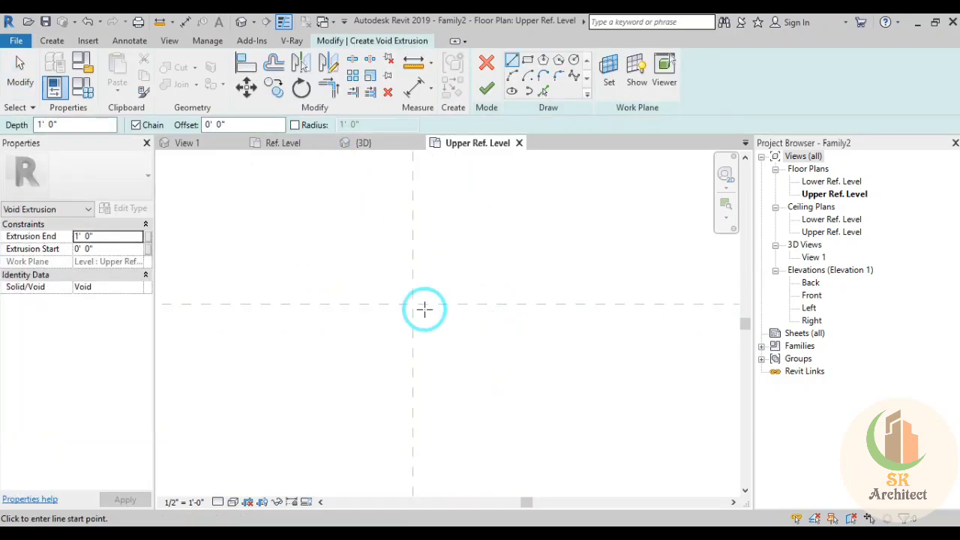
middle_drag(423, 308, 467, 338)
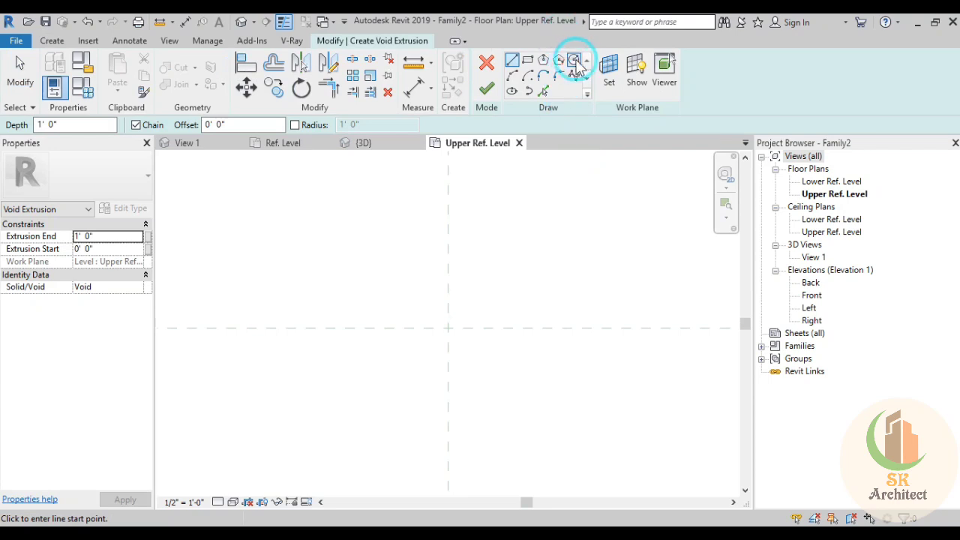
click(574, 60)
click(447, 328)
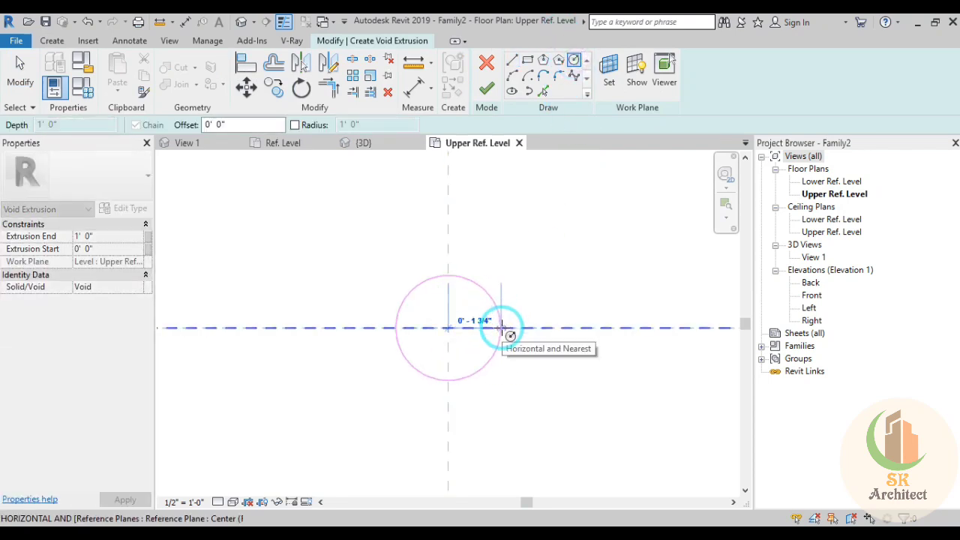
text(0 2.5)
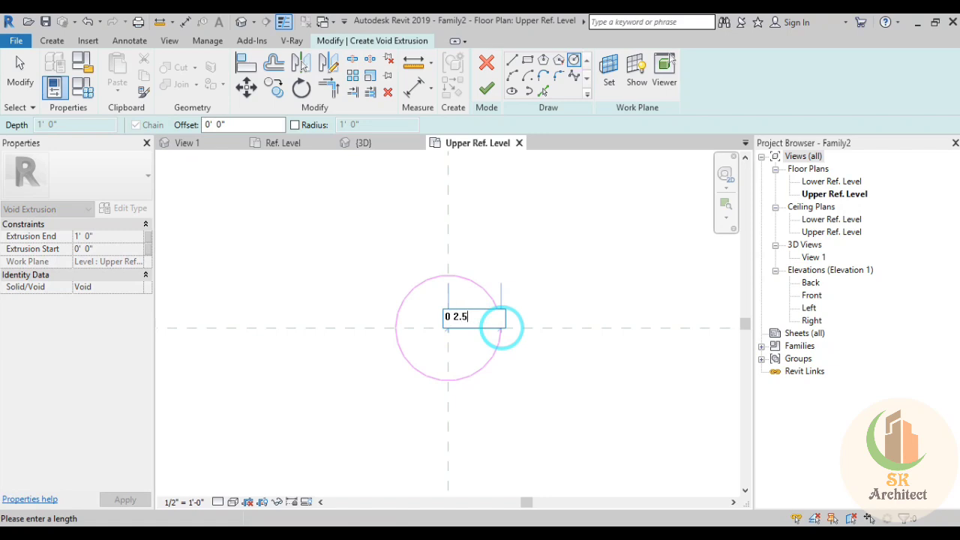
key(Return)
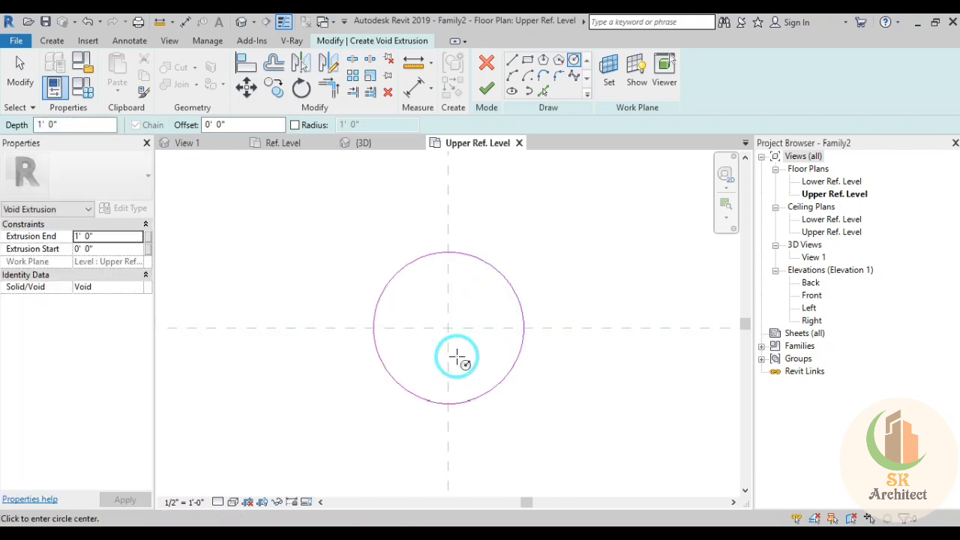
key(Escape)
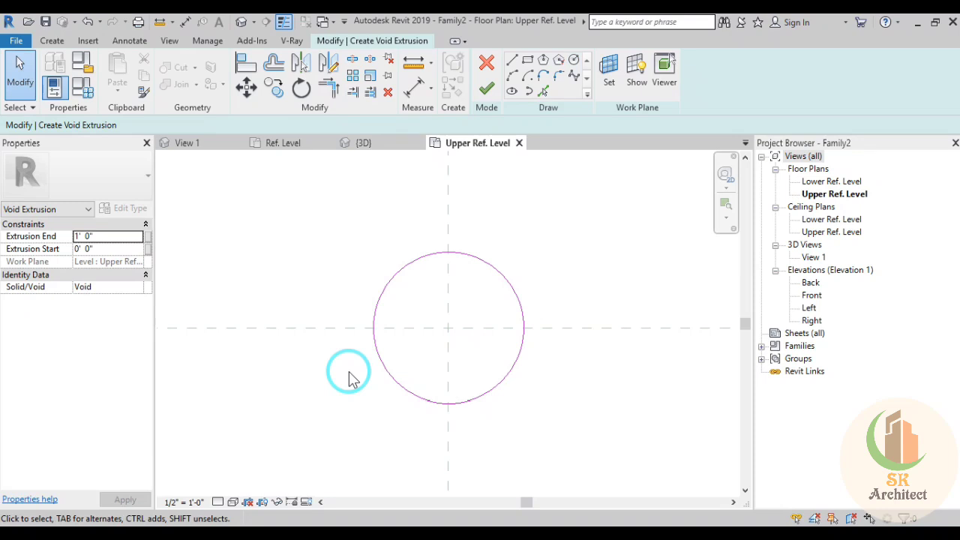
scroll(349, 371, down, 2)
middle_drag(348, 372, 386, 369)
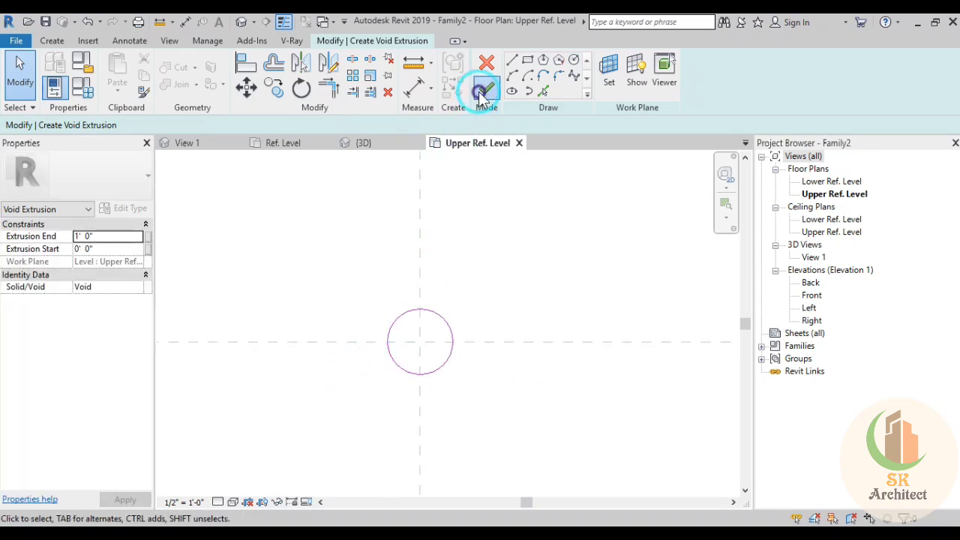
click(486, 88)
In the Front elevation, set the void's Extrusion End to 0' 3/4"
scroll(461, 354, down, 3)
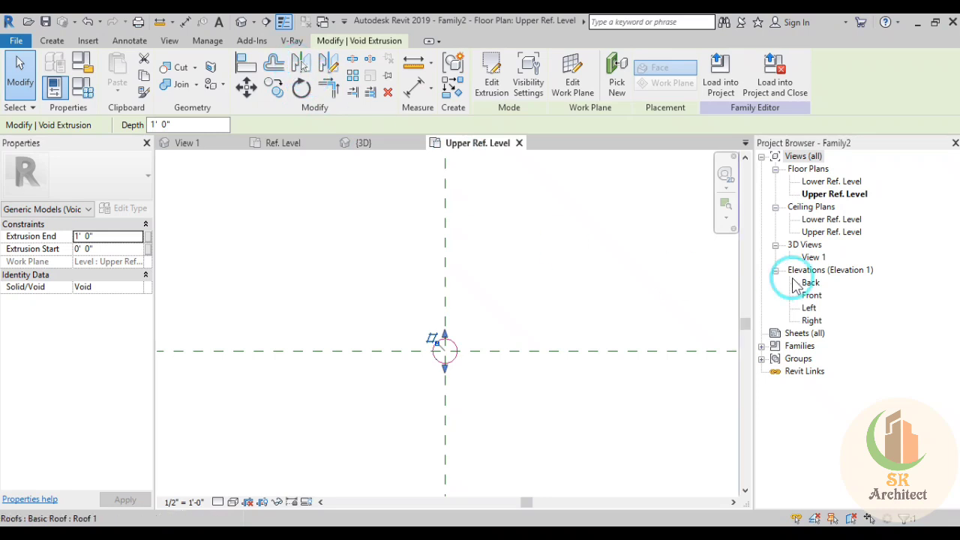
double_click(812, 296)
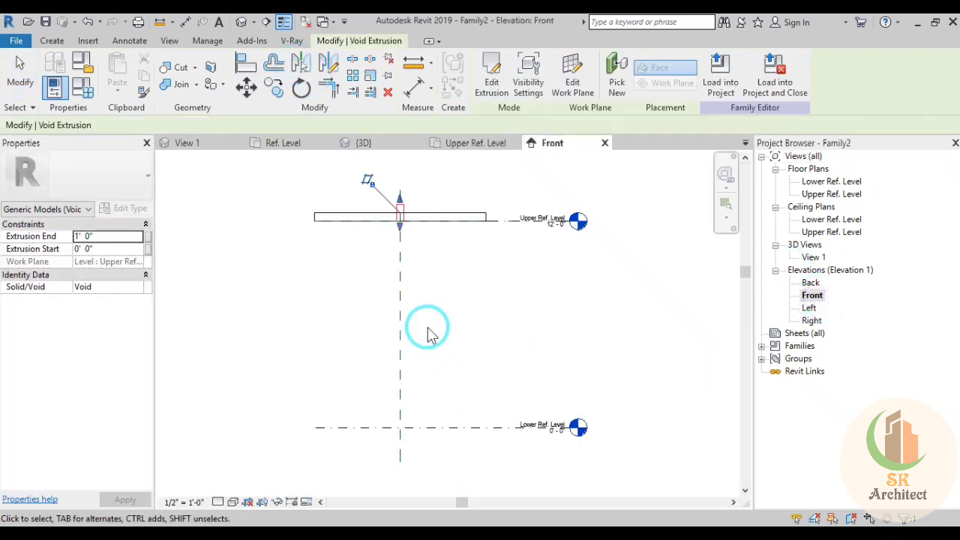
scroll(399, 206, up, 3)
middle_drag(420, 229, 407, 278)
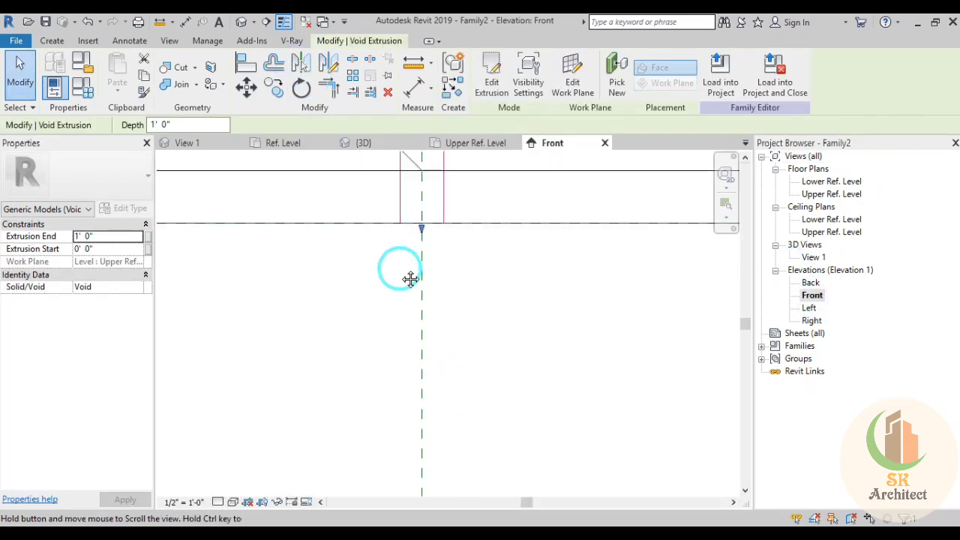
scroll(411, 277, up, 2)
drag(401, 243, 410, 330)
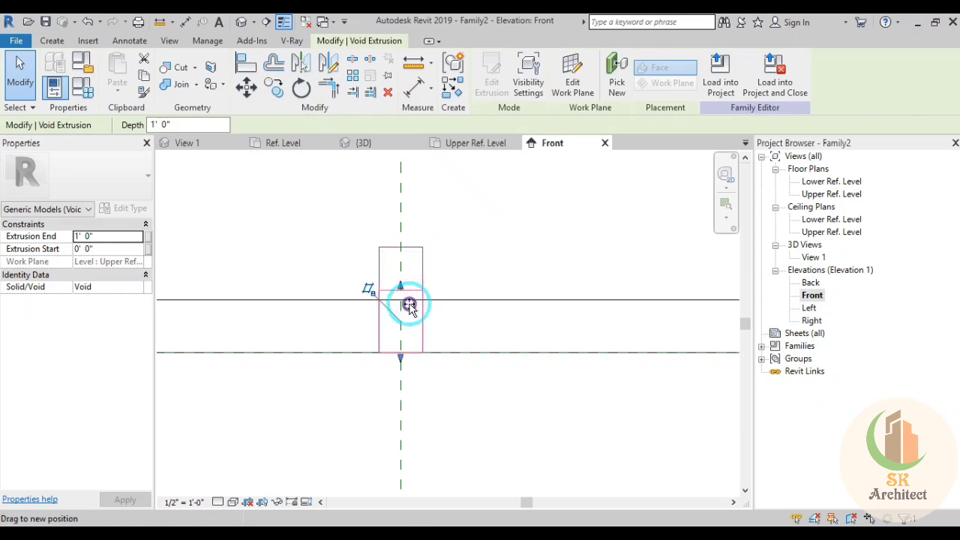
click(136, 237)
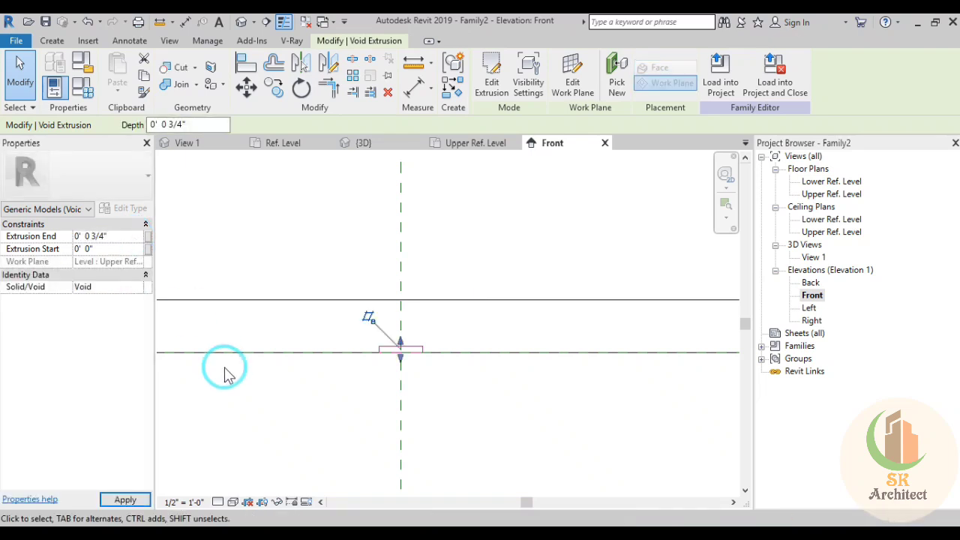
scroll(417, 403, up, 1)
scroll(418, 402, up, 1)
scroll(417, 402, up, 2)
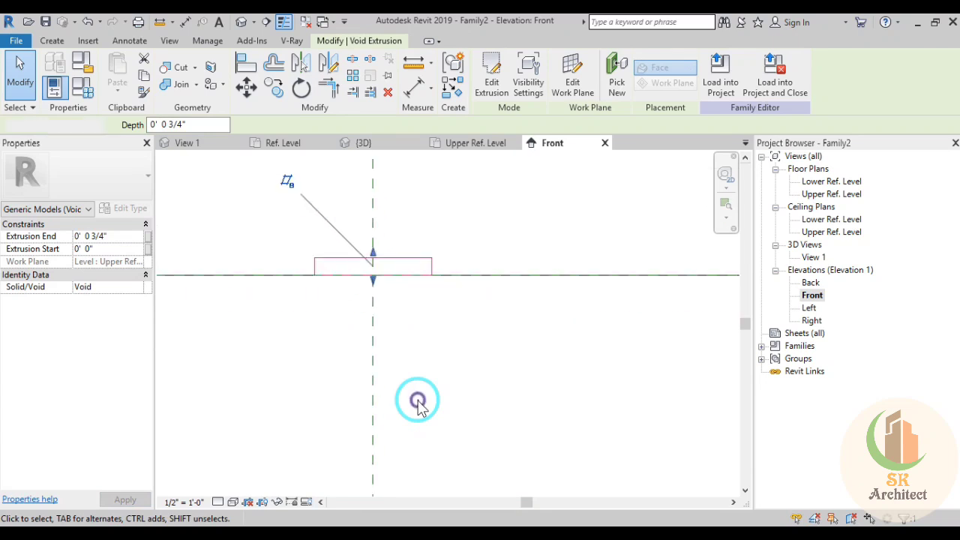
click(418, 402)
scroll(418, 402, down, 3)
scroll(418, 405, down, 3)
click(309, 66)
In the default 3D view, cut the roof slab with the round void
click(253, 24)
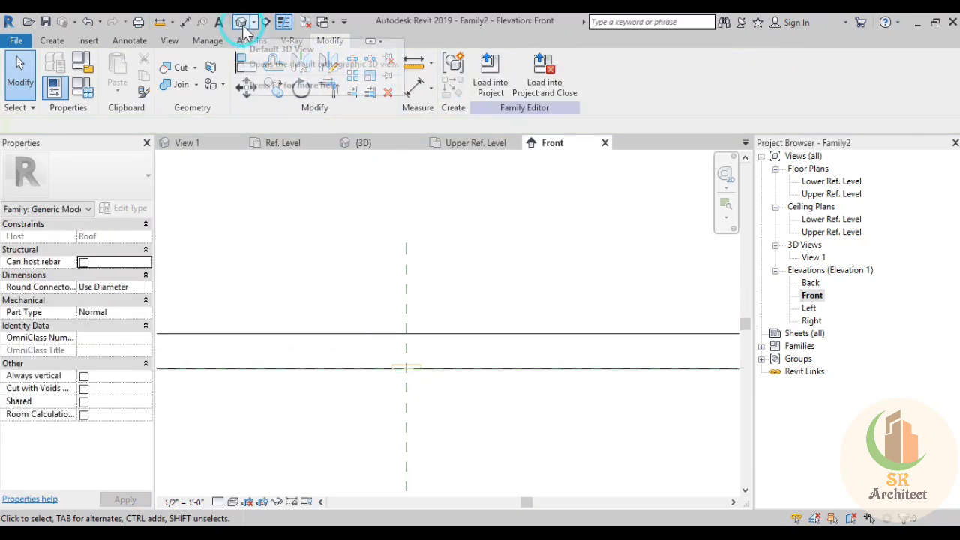
scroll(499, 221, down, 2)
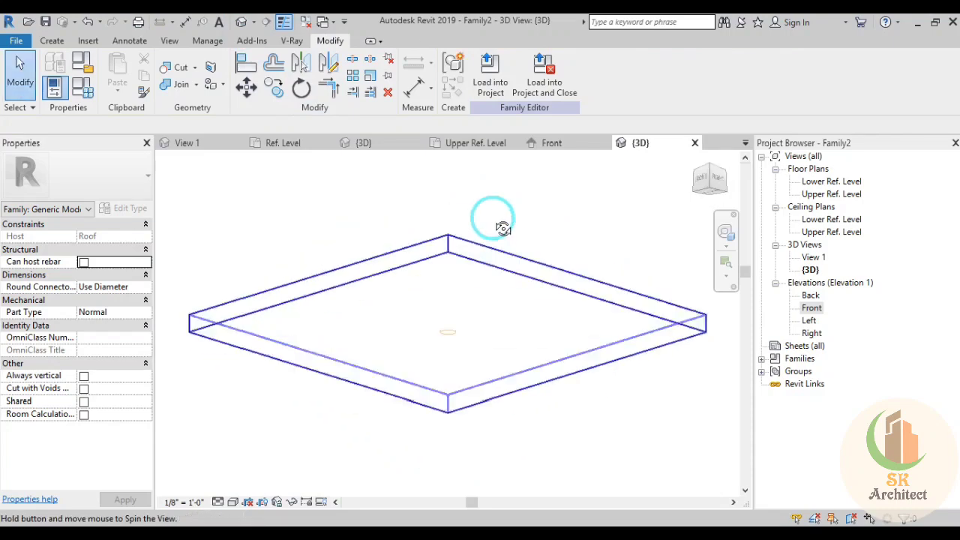
scroll(465, 307, up, 5)
middle_drag(484, 332, 467, 387)
click(171, 66)
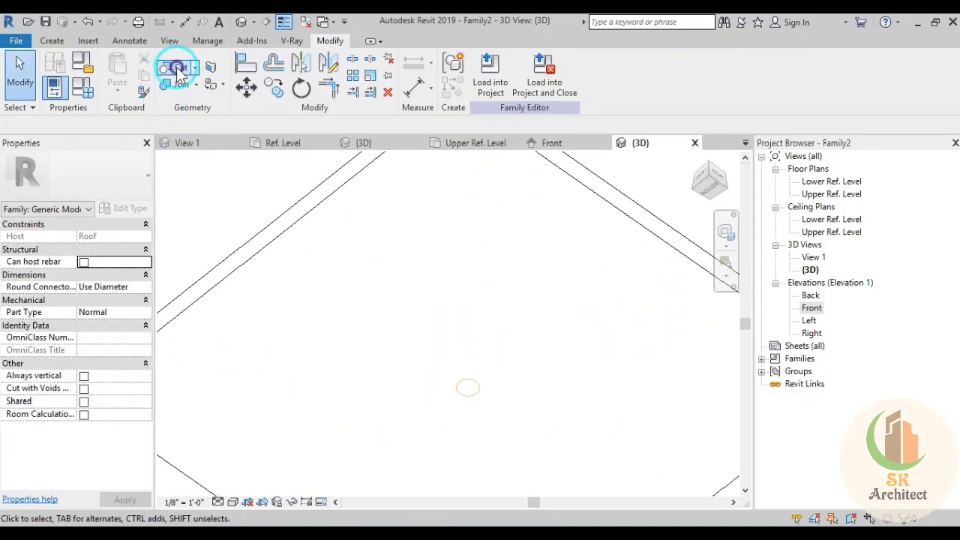
click(279, 229)
click(468, 388)
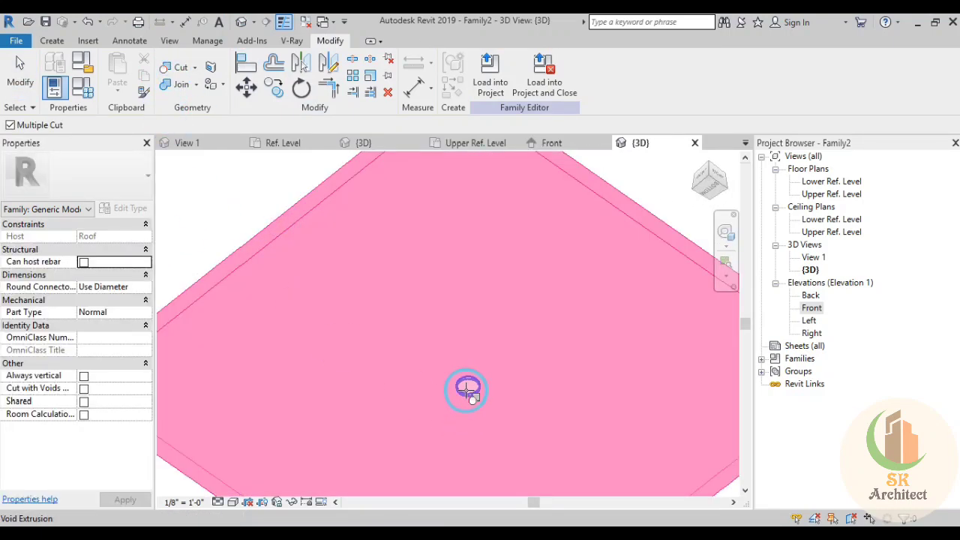
key(Escape)
Return to the Upper Ref. Level plan with the circle centred
scroll(397, 416, down, 3)
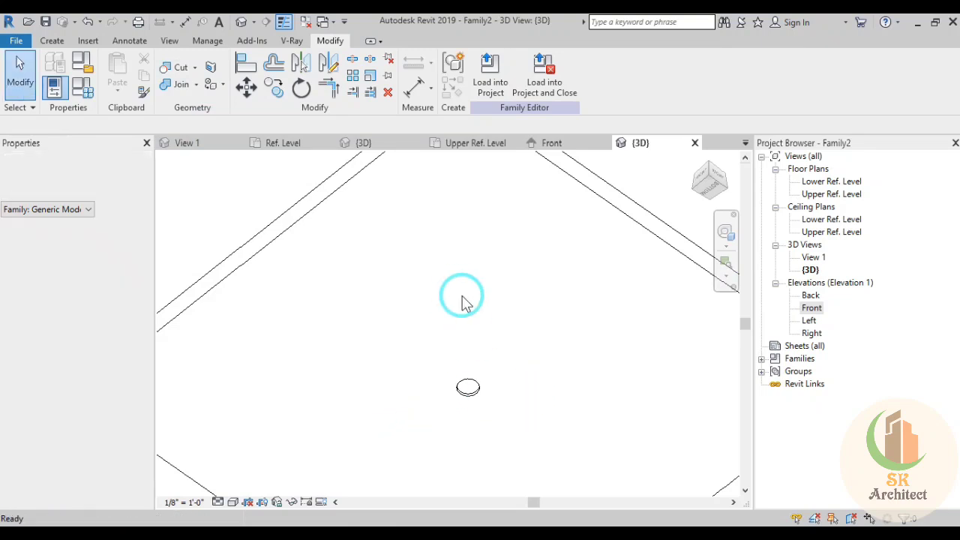
scroll(460, 300, down, 3)
mouse_move(473, 315)
shift+middle_down()
mouse_move(520, 383)
mouse_move(555, 154)
shift+middle_up()
click(553, 143)
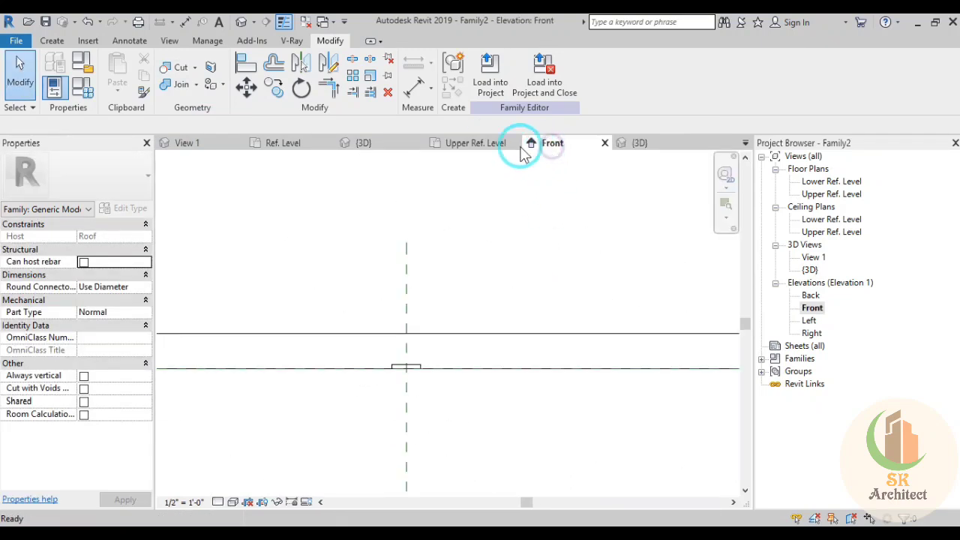
click(476, 143)
scroll(416, 343, up, 3)
scroll(445, 360, up, 4)
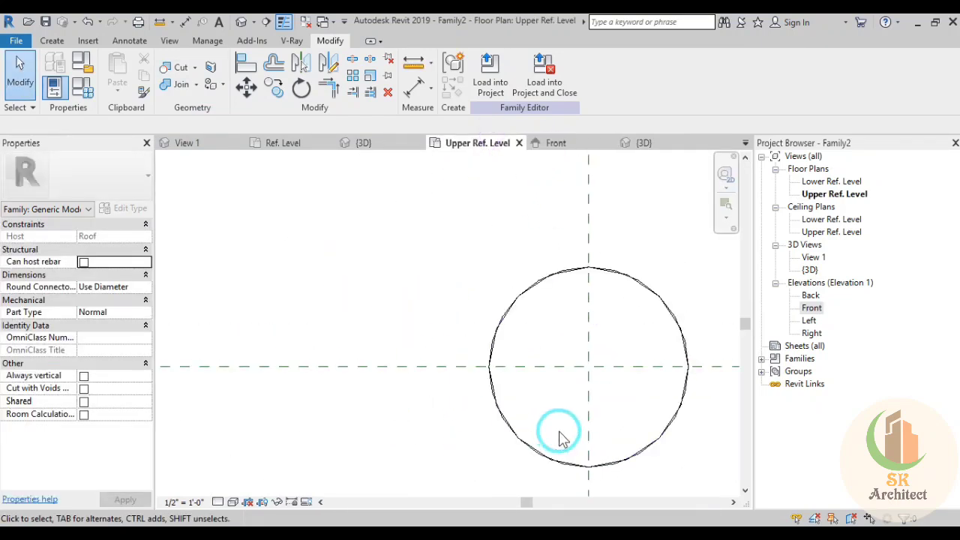
middle_drag(561, 439, 412, 413)
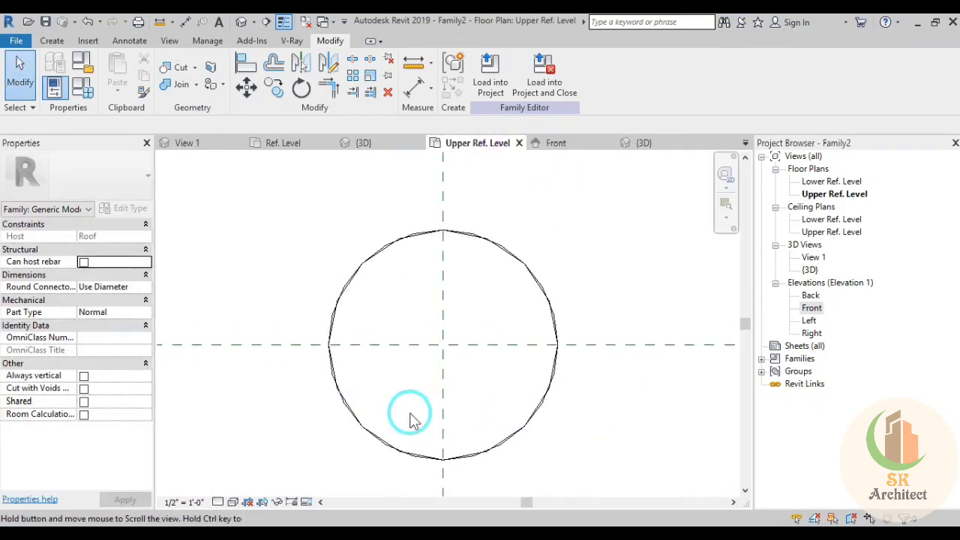
Start a solid extrusion and sketch a 2 1/2-inch radius circle at the hole centre
click(48, 45)
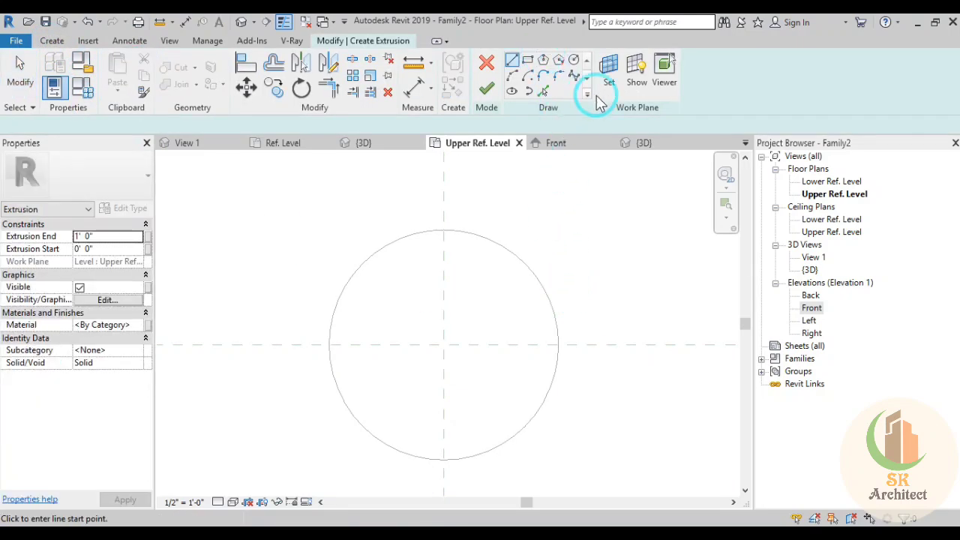
click(576, 64)
click(444, 344)
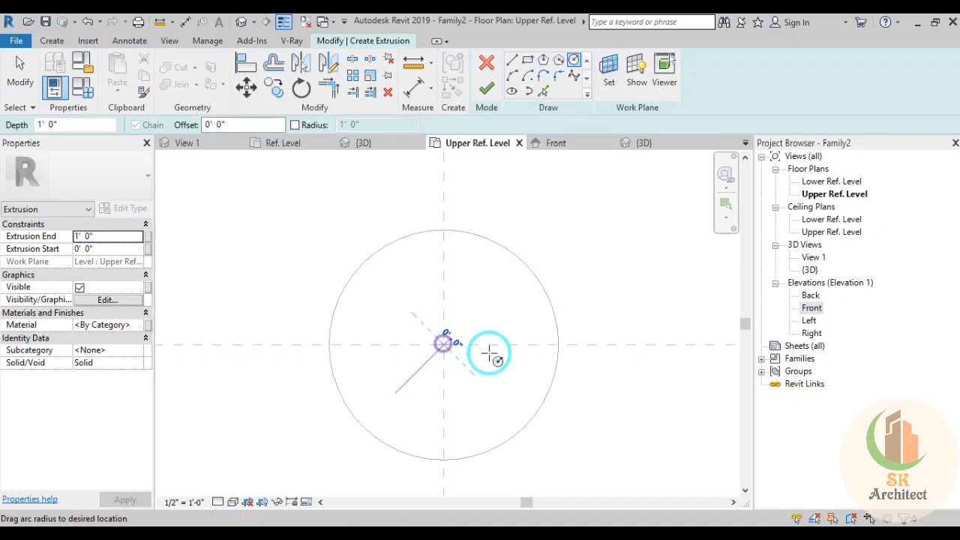
click(557, 346)
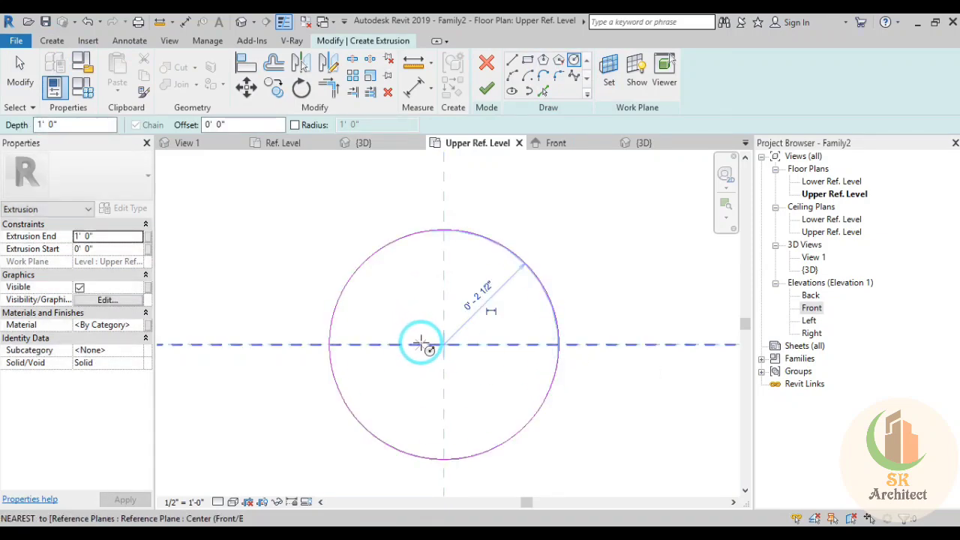
click(443, 344)
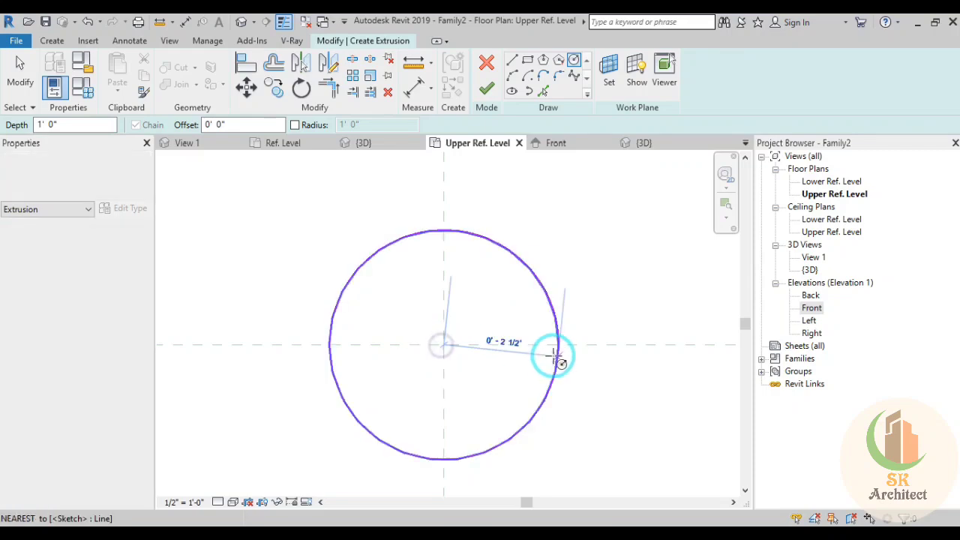
click(570, 346)
scroll(570, 346, up, 1)
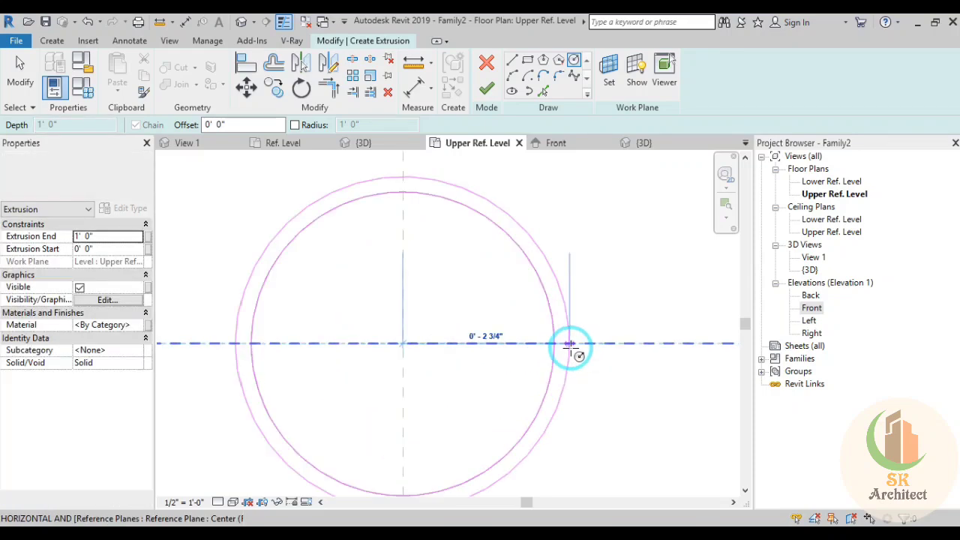
scroll(570, 346, up, 1)
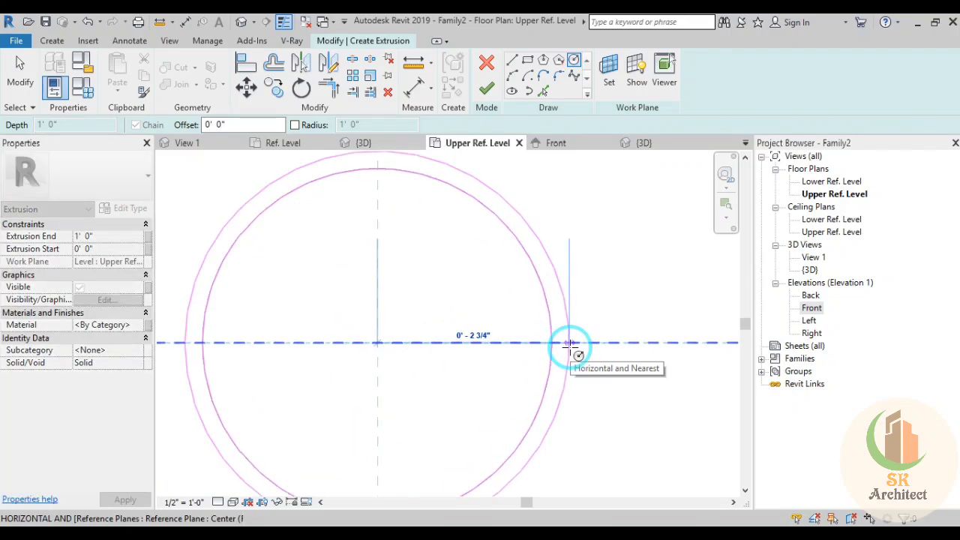
text(0 2.5)
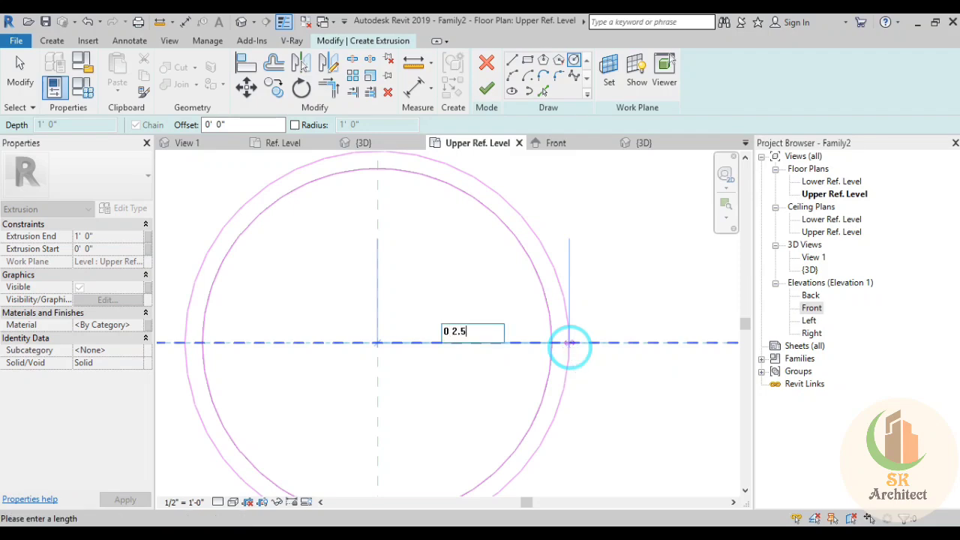
key(Return)
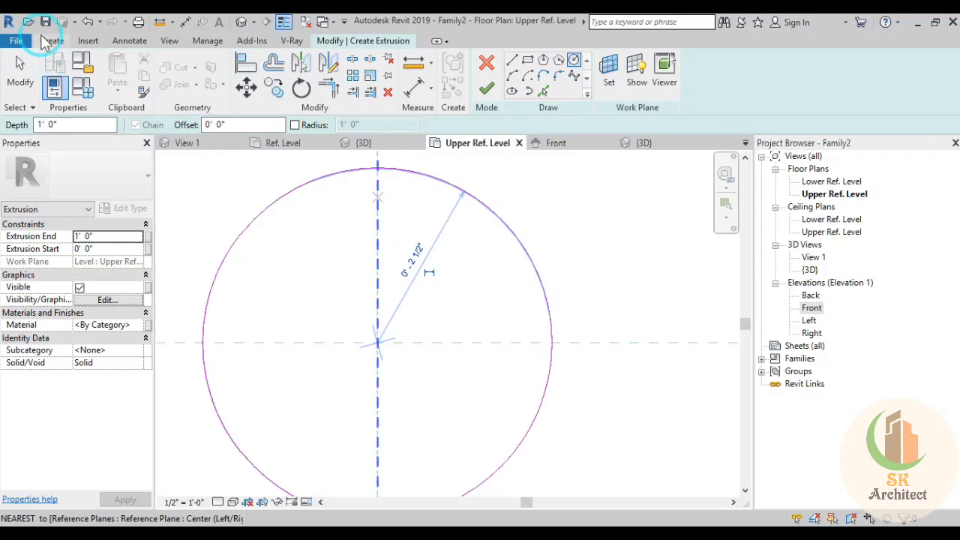
click(90, 24)
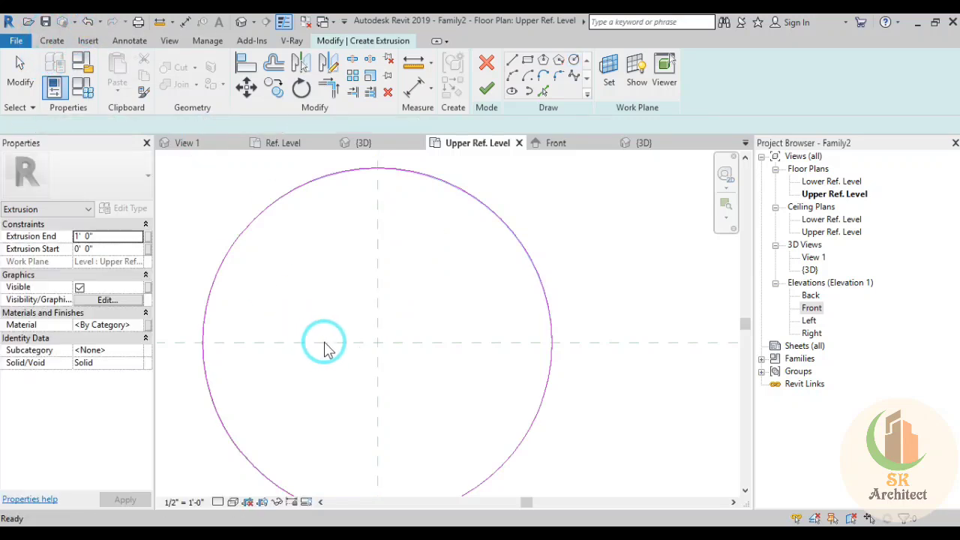
Add the concentric 2 3/4-inch outer circle, finish the ring, and edit its end in Front elevation
click(375, 343)
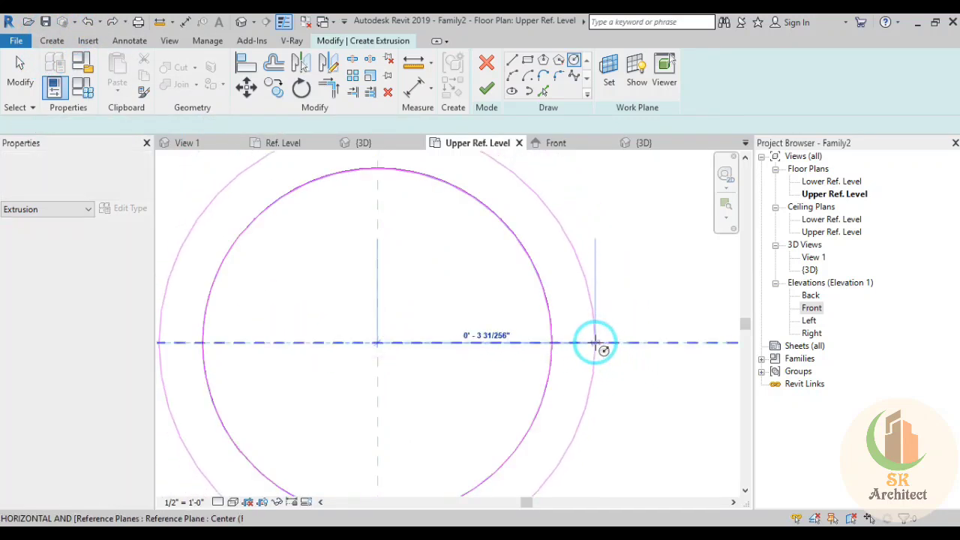
text(0 2.75)
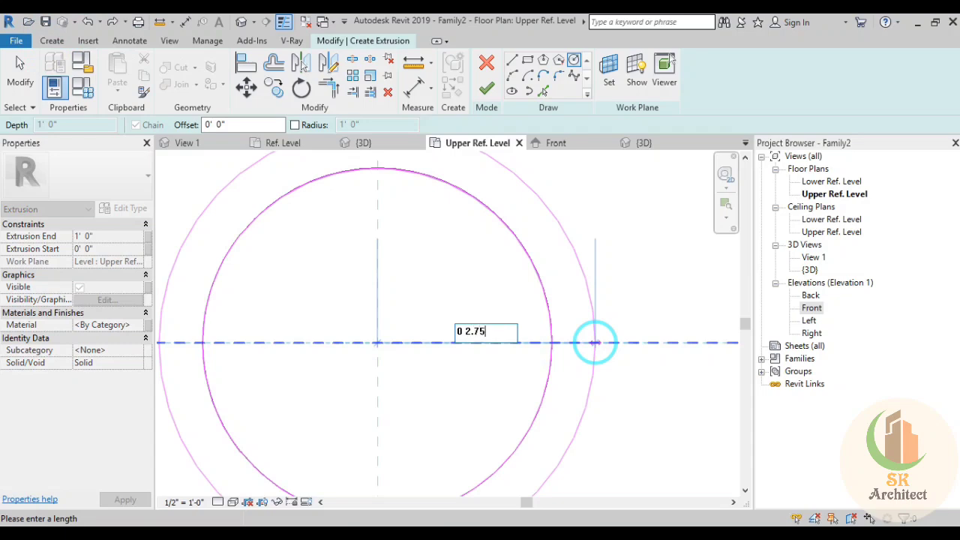
key(Return)
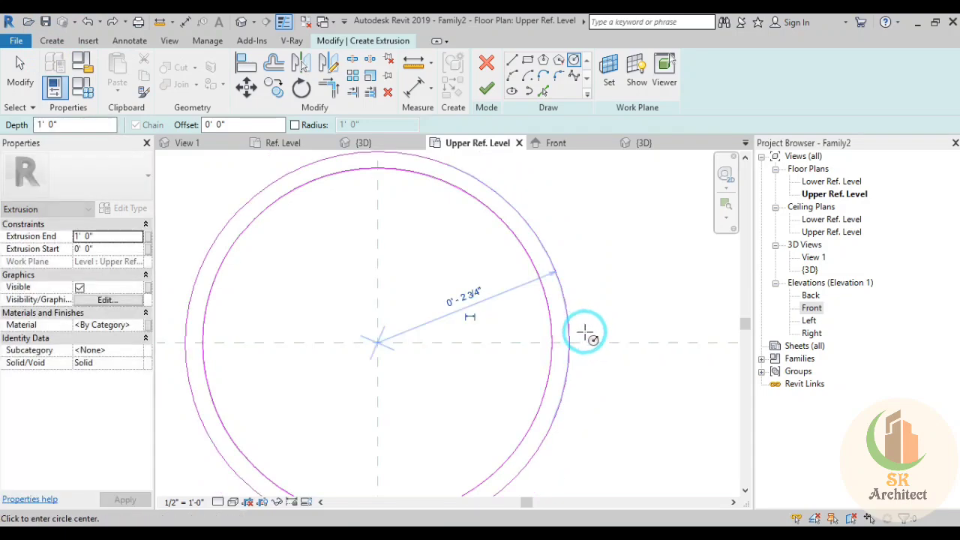
click(491, 88)
scroll(161, 263, down, 2)
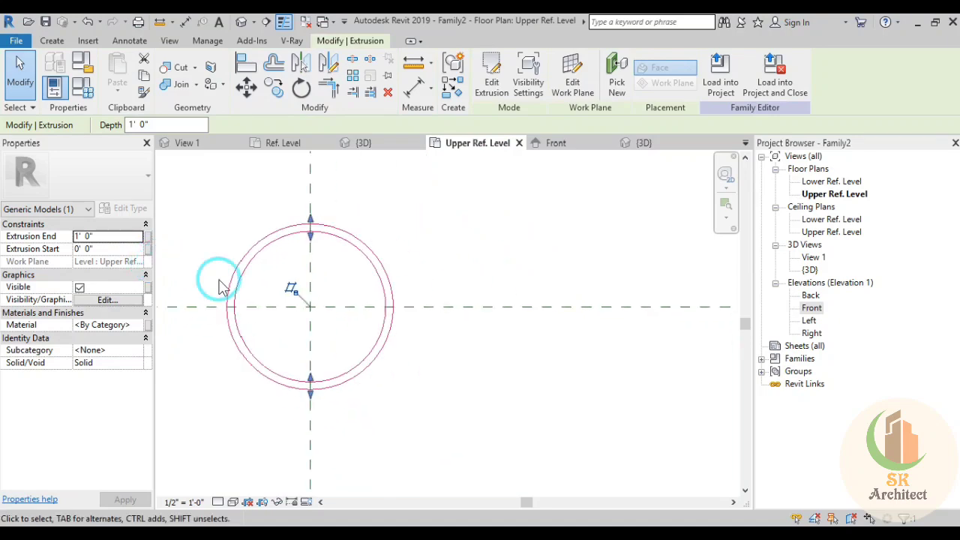
click(575, 148)
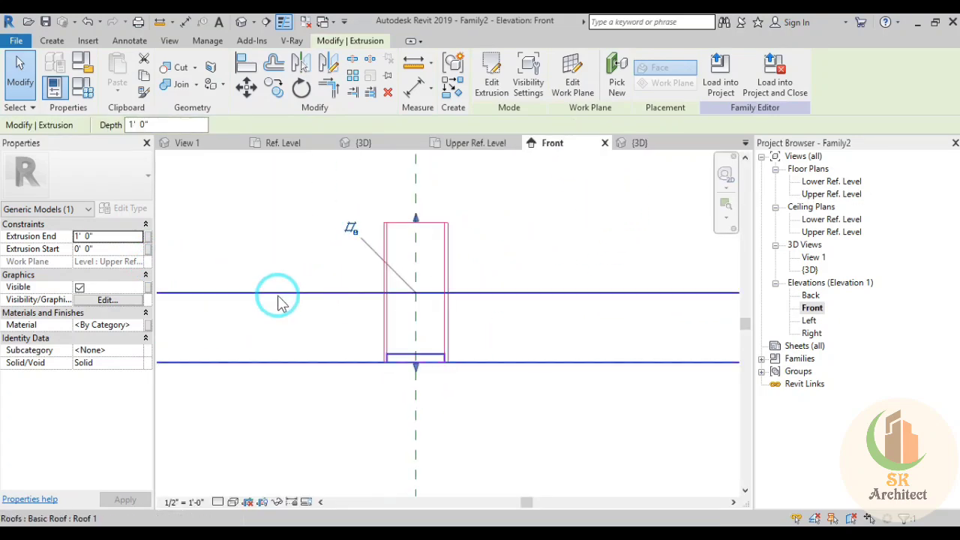
click(117, 239)
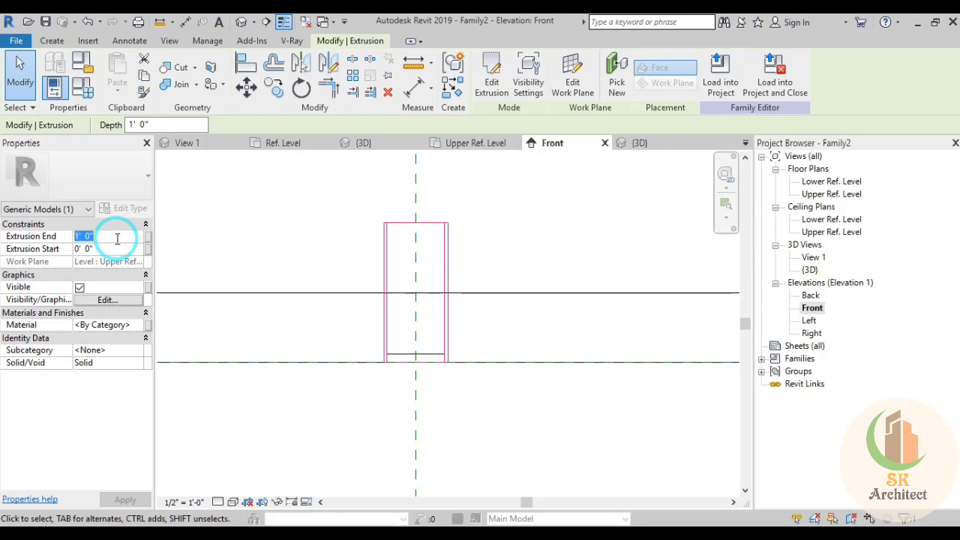
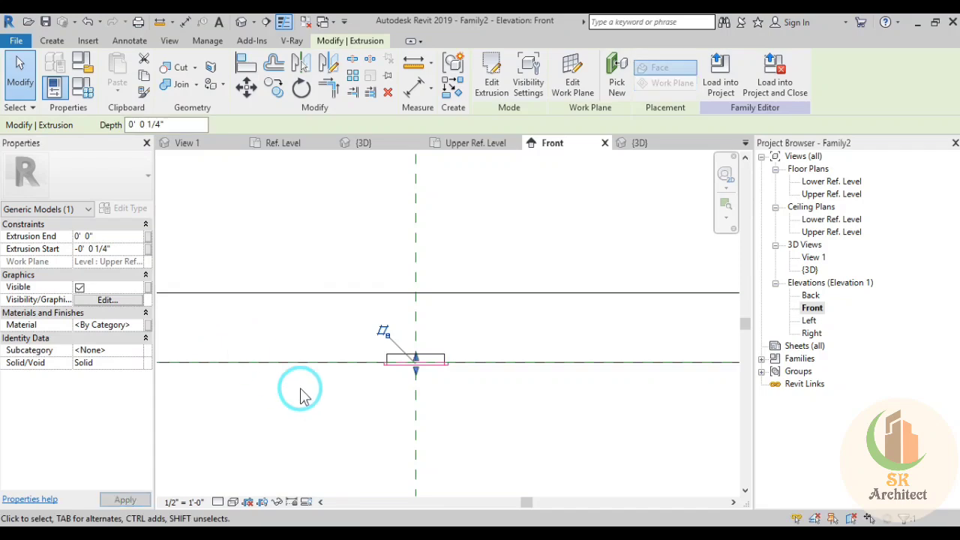
Search the library for 'silver' and apply the Silver material to the extrusion
click(139, 327)
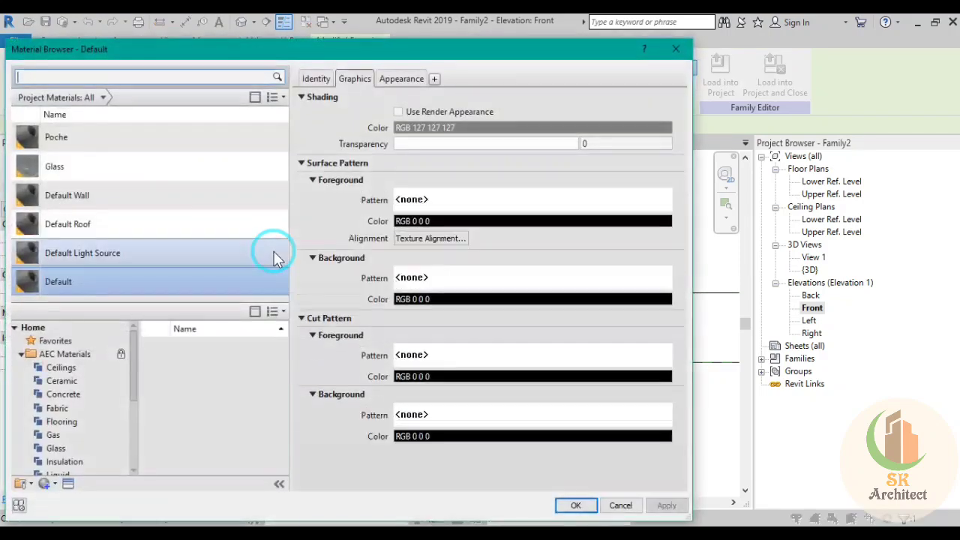
click(53, 76)
text(silve)
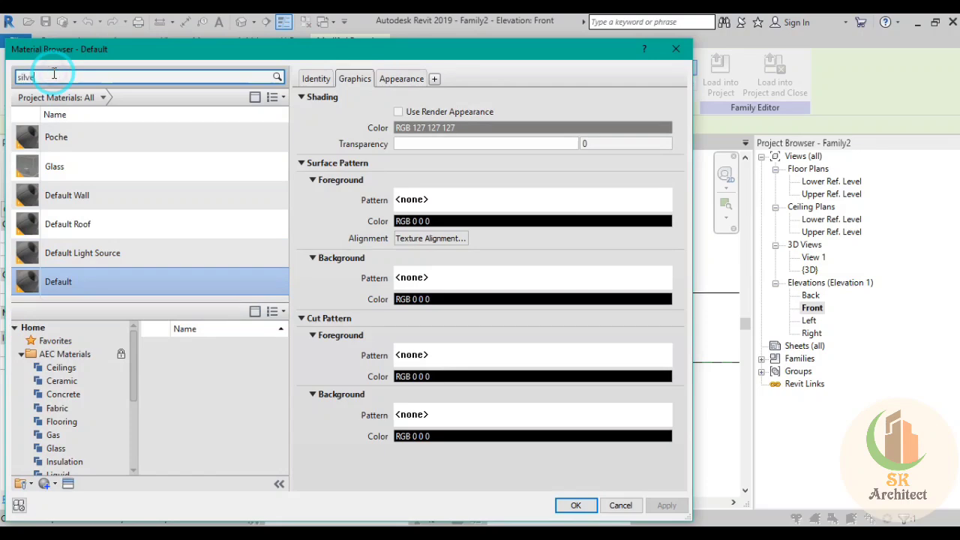
text(r)
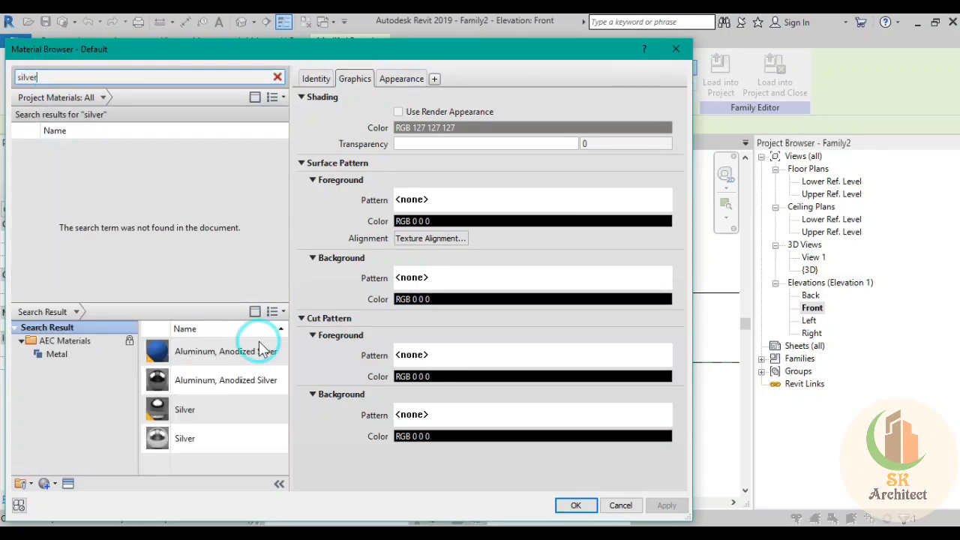
mouse_move(214, 437)
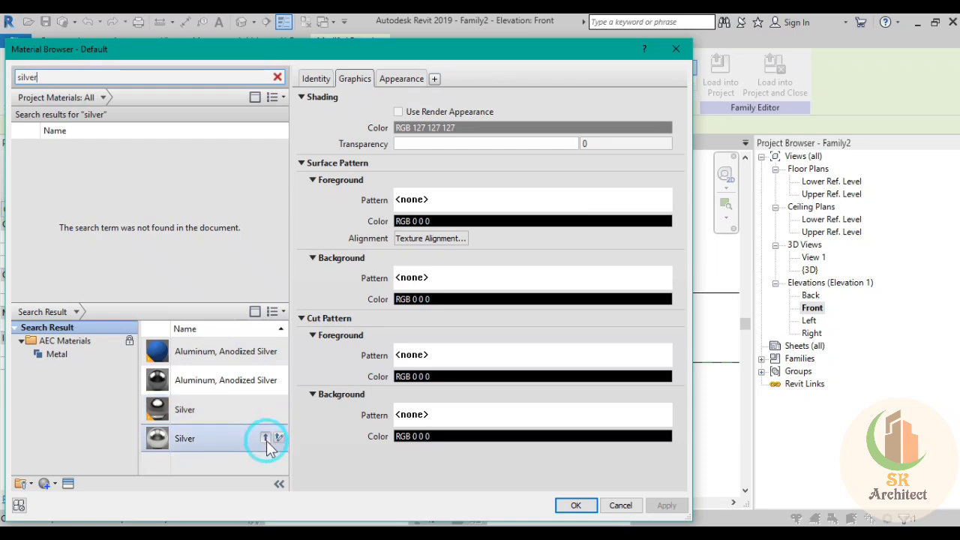
click(265, 438)
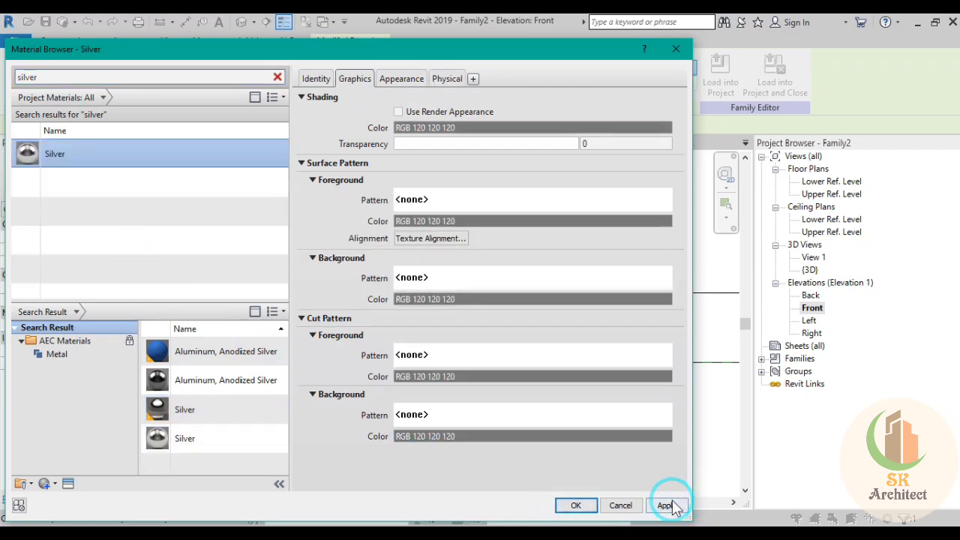
click(666, 505)
click(576, 505)
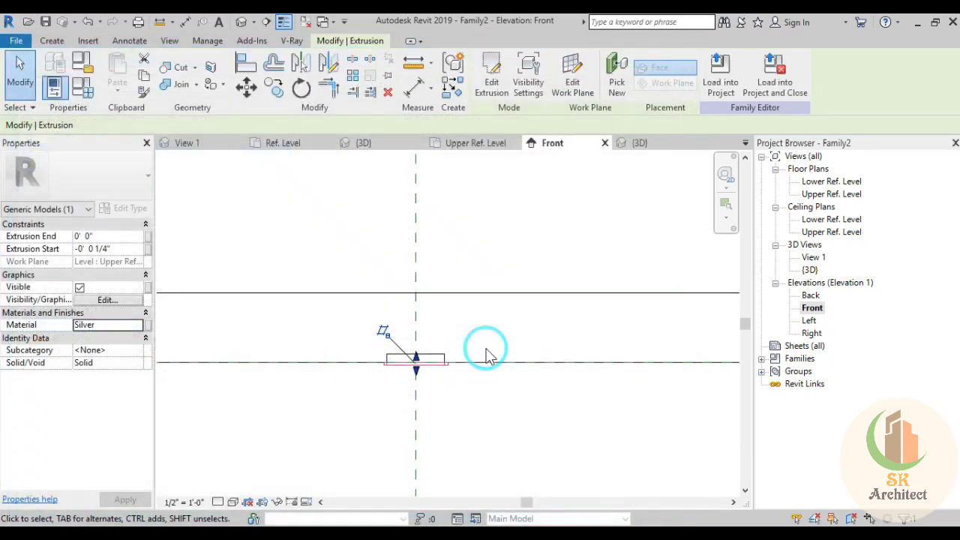
click(487, 255)
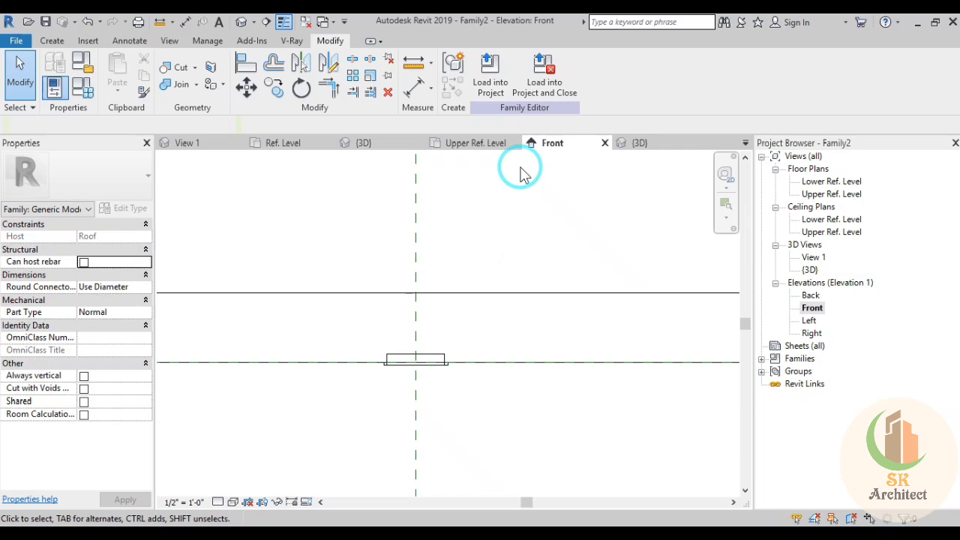
In the Upper Ref. Level plan, sketch a circular extrusion centred on the reference-plane intersection
click(483, 144)
scroll(258, 300, up, 3)
scroll(368, 304, up, 2)
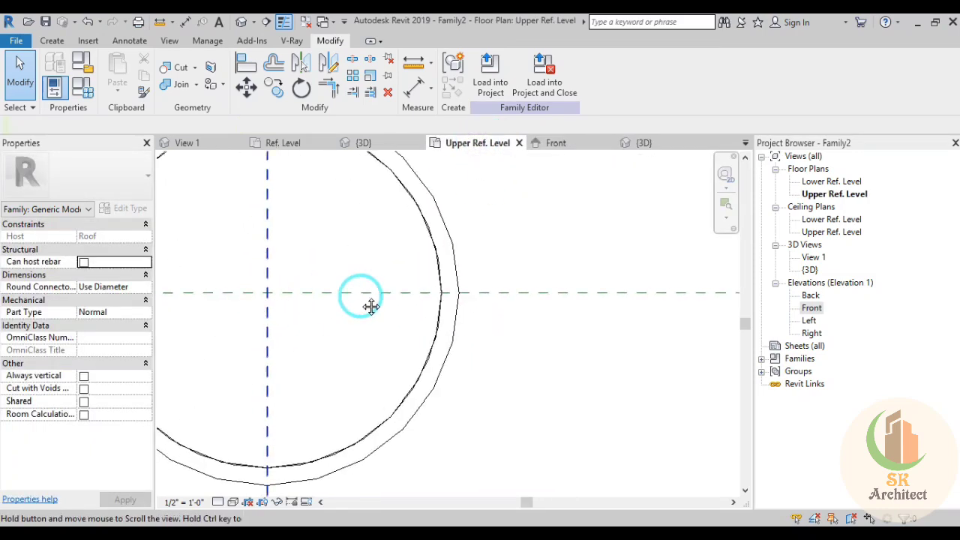
scroll(368, 300, down, 1)
click(53, 42)
click(118, 79)
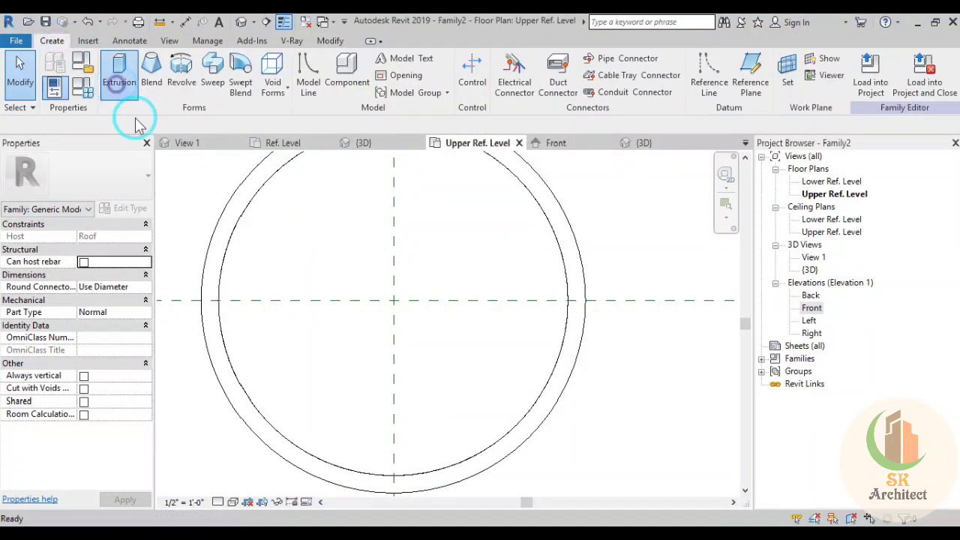
click(574, 59)
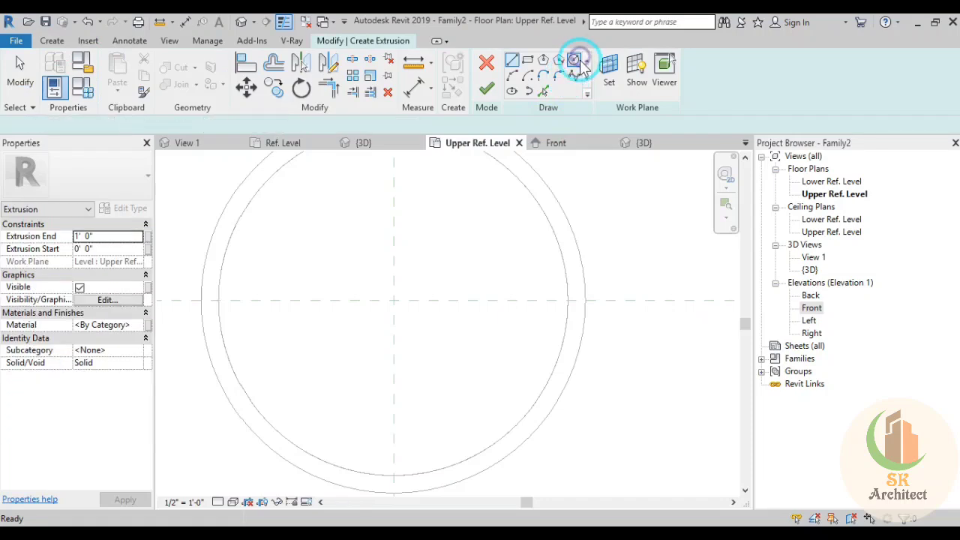
click(393, 300)
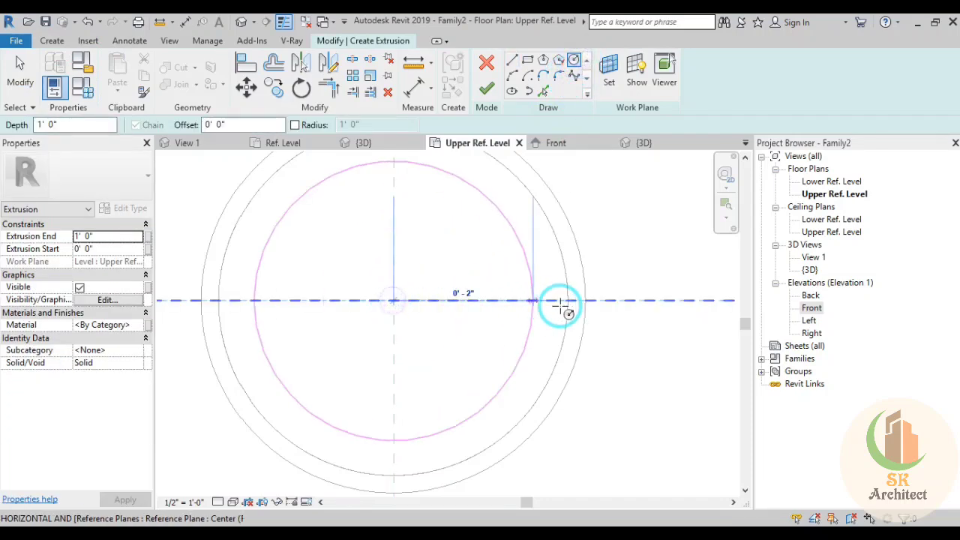
click(568, 301)
click(486, 88)
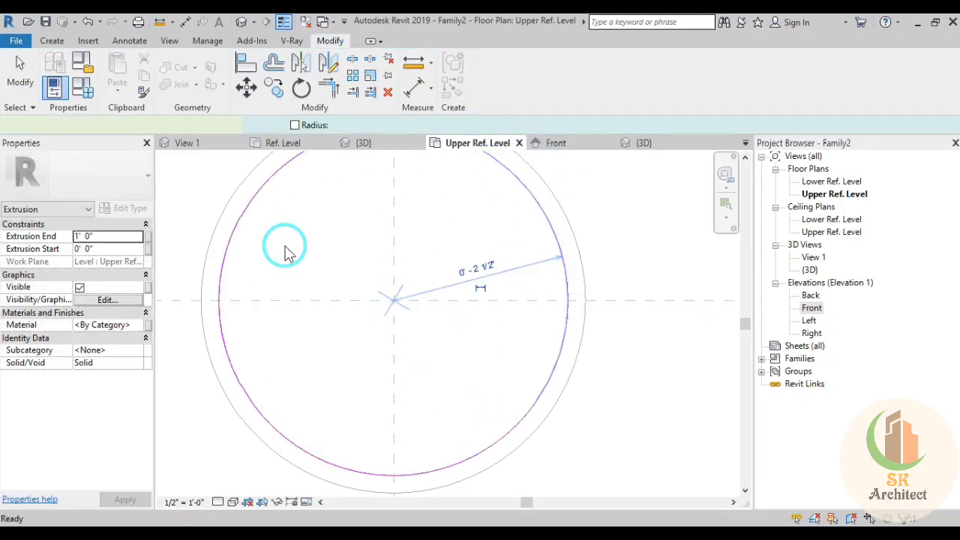
In Front elevation, set Extrusion End to 2mm and bring up the disc's Material Browser
click(578, 143)
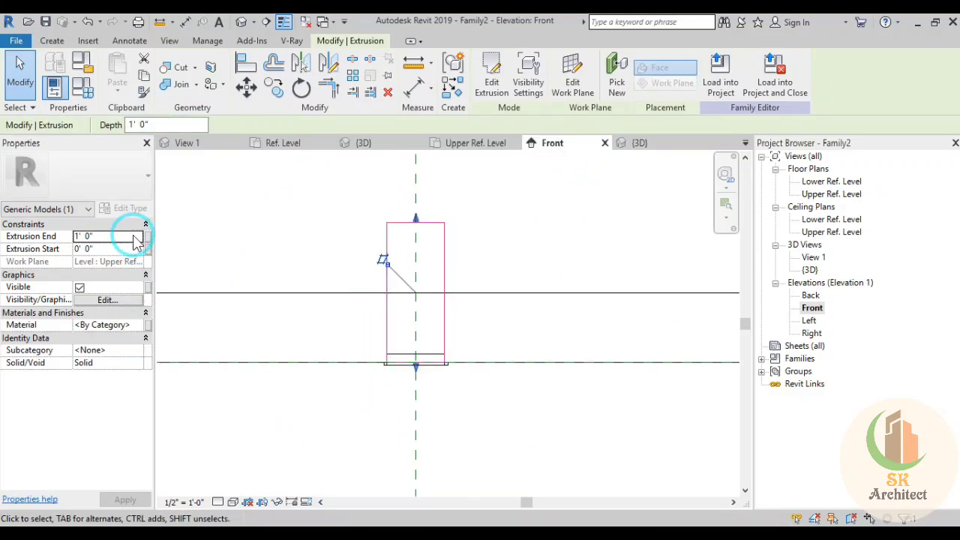
click(134, 236)
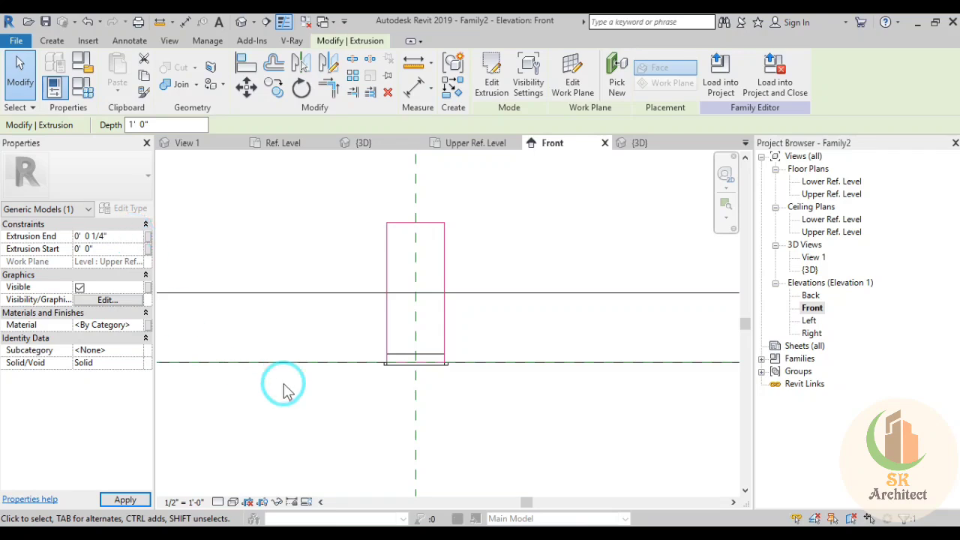
scroll(428, 382, up, 4)
scroll(323, 358, up, 2)
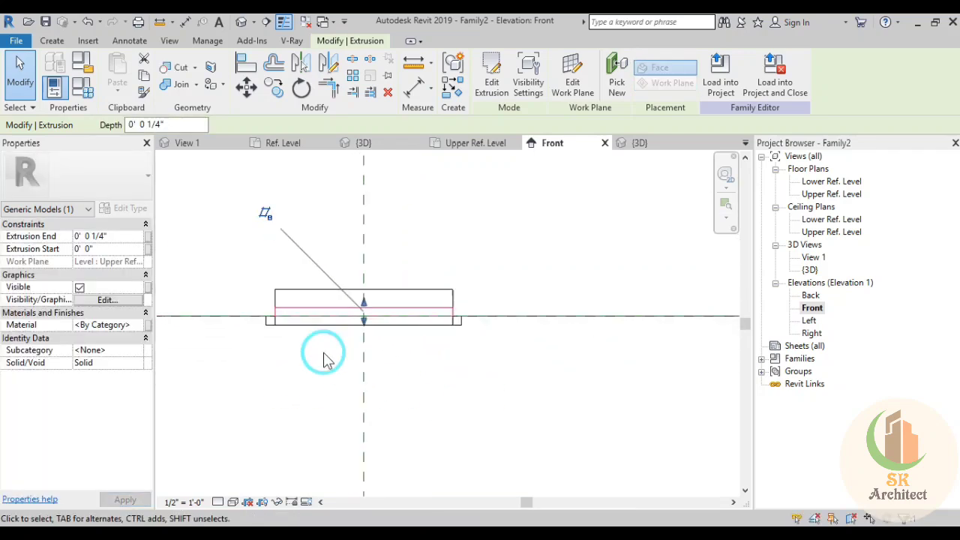
scroll(323, 359, up, 1)
click(121, 236)
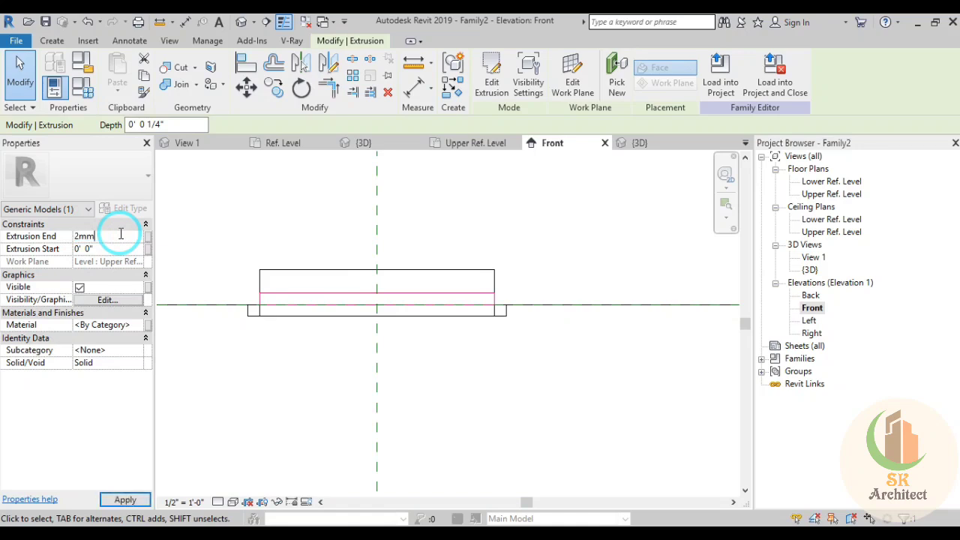
key(Return)
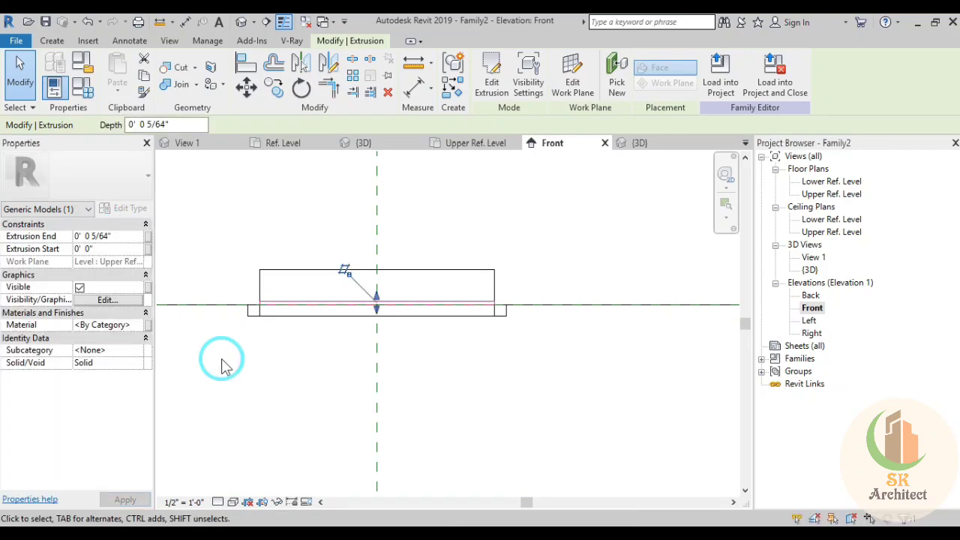
click(143, 331)
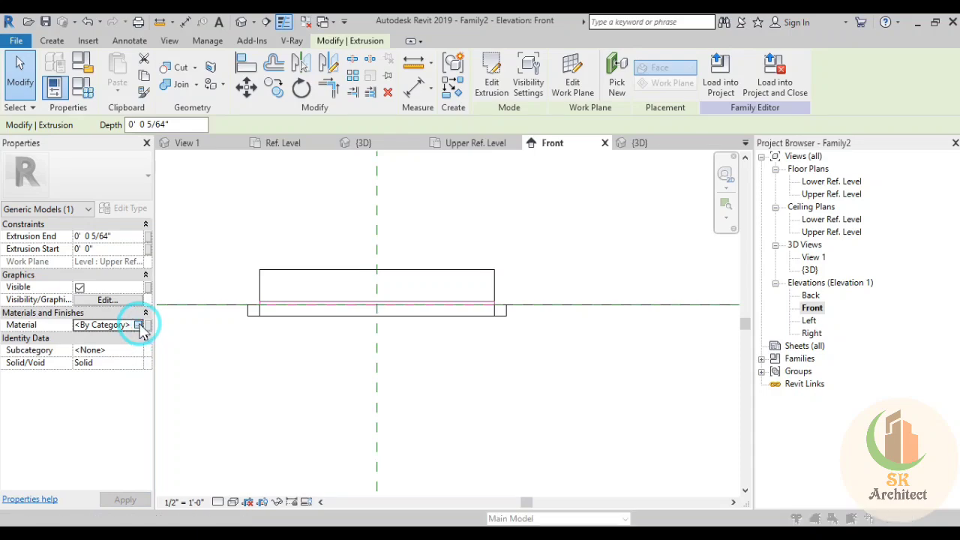
click(140, 327)
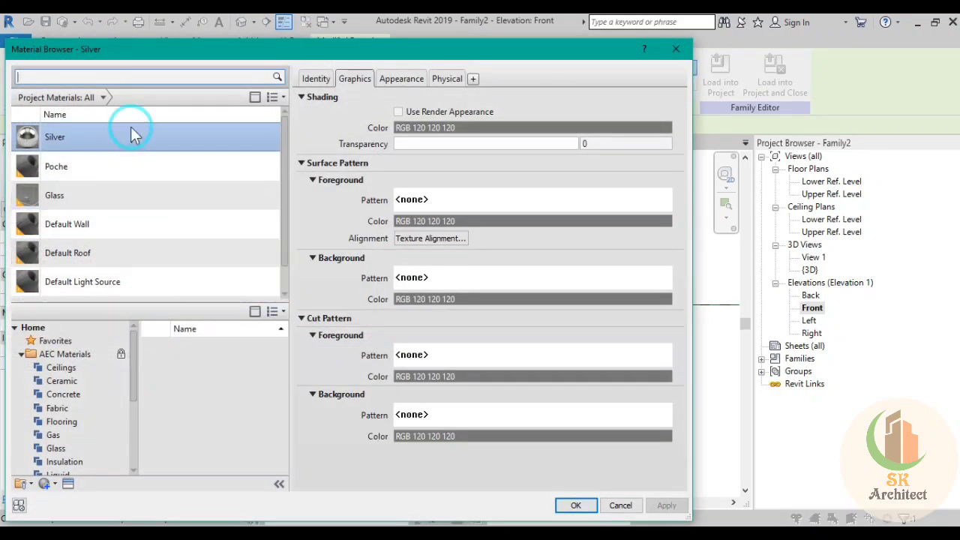
Add Glass, White, High Luminance from AEC Materials > Glass and assign it to the disc
click(121, 80)
scroll(90, 225, down, 2)
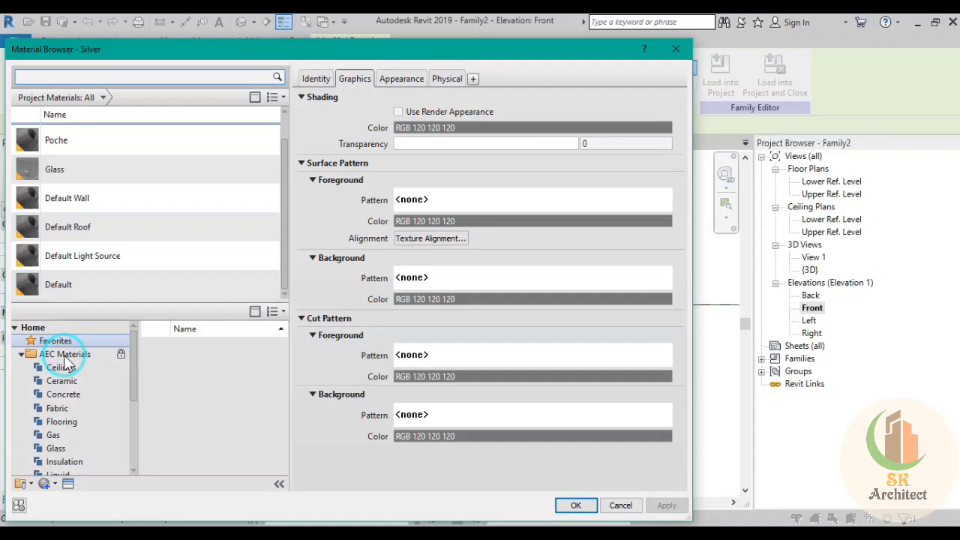
click(56, 448)
scroll(264, 446, down, 5)
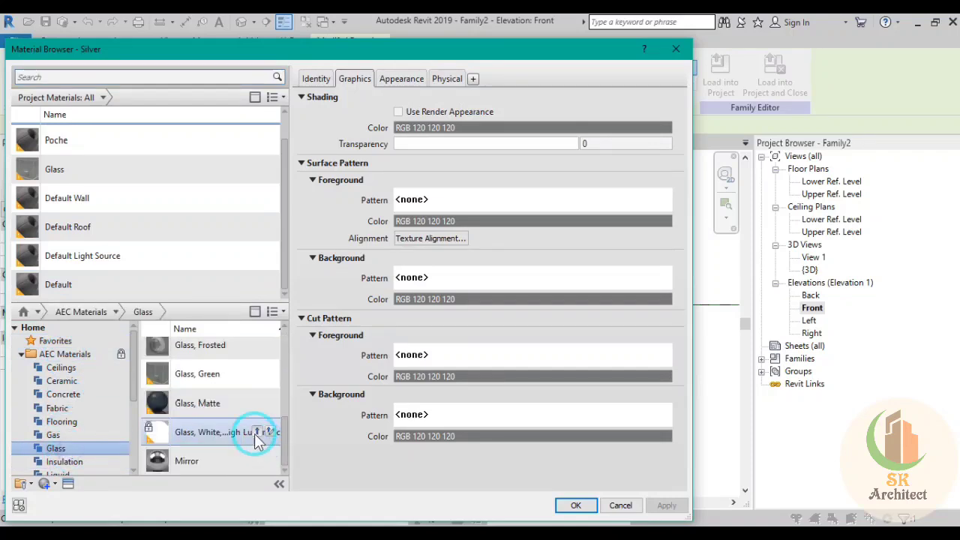
click(257, 433)
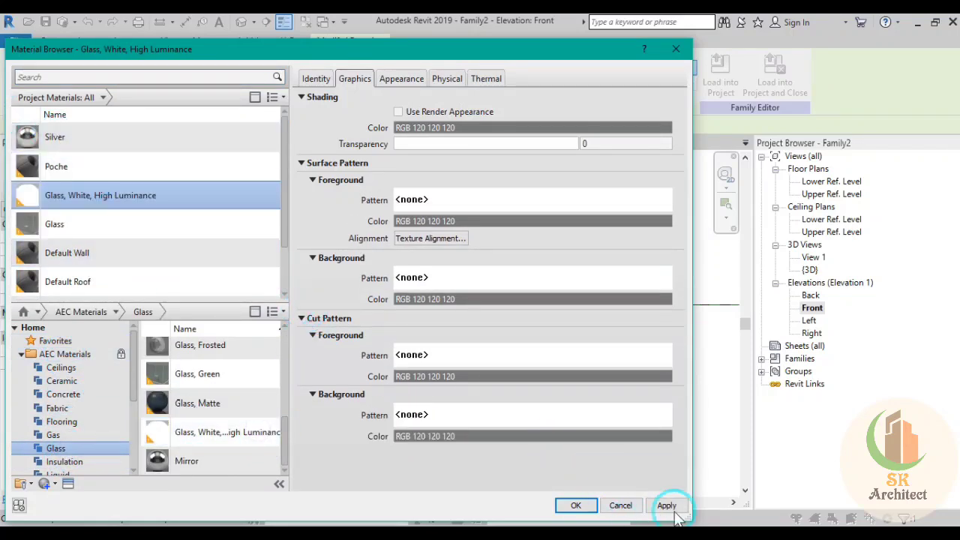
click(575, 505)
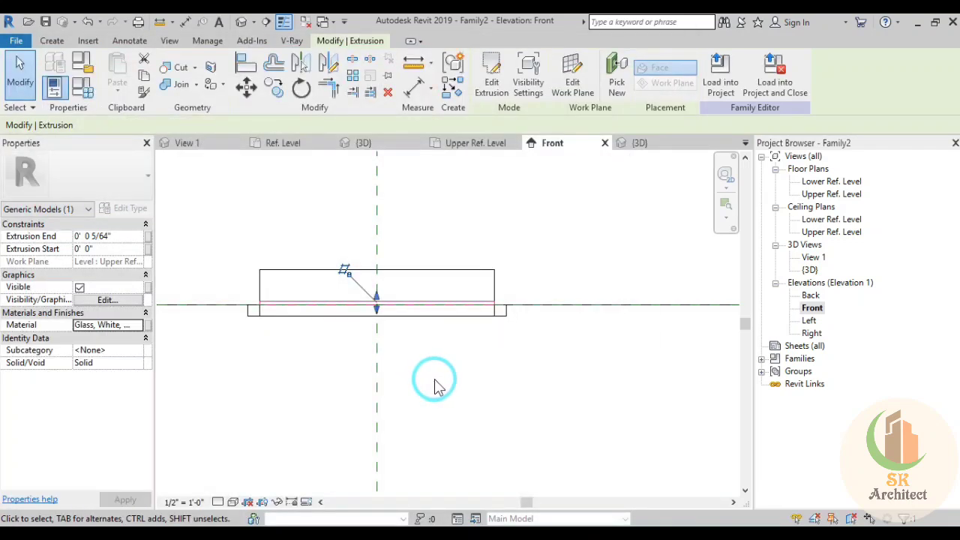
click(439, 386)
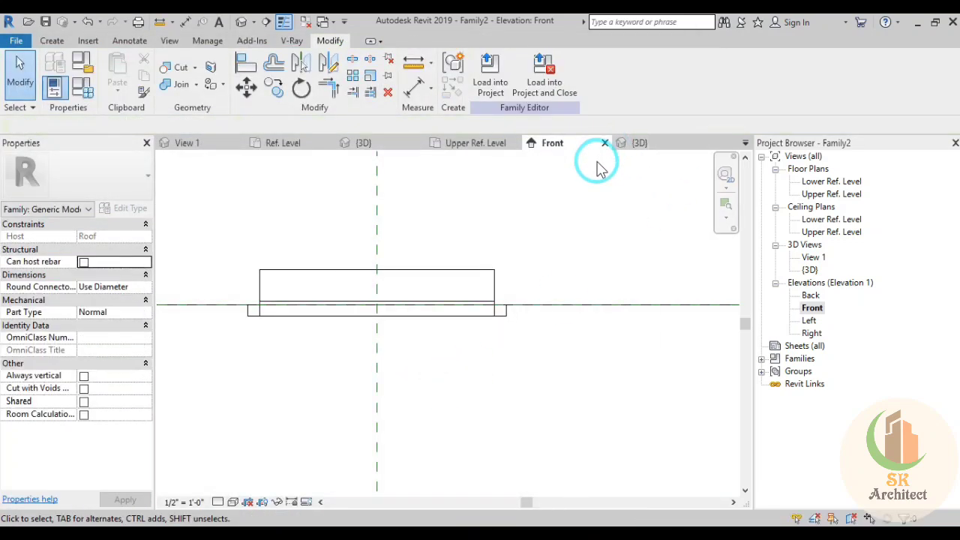
Open the 3D view, orbit around the slab and disc, and switch to a shaded visual style
click(623, 144)
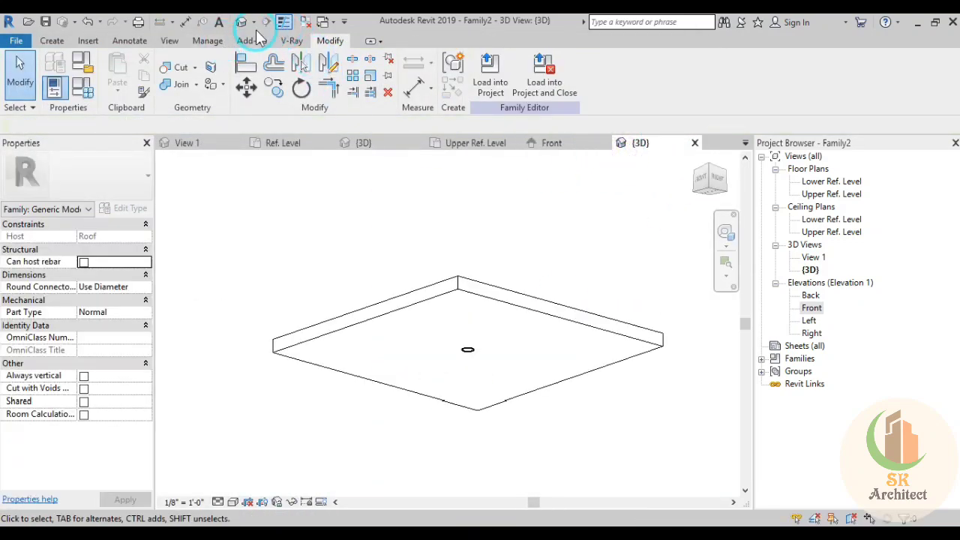
scroll(499, 393, up, 2)
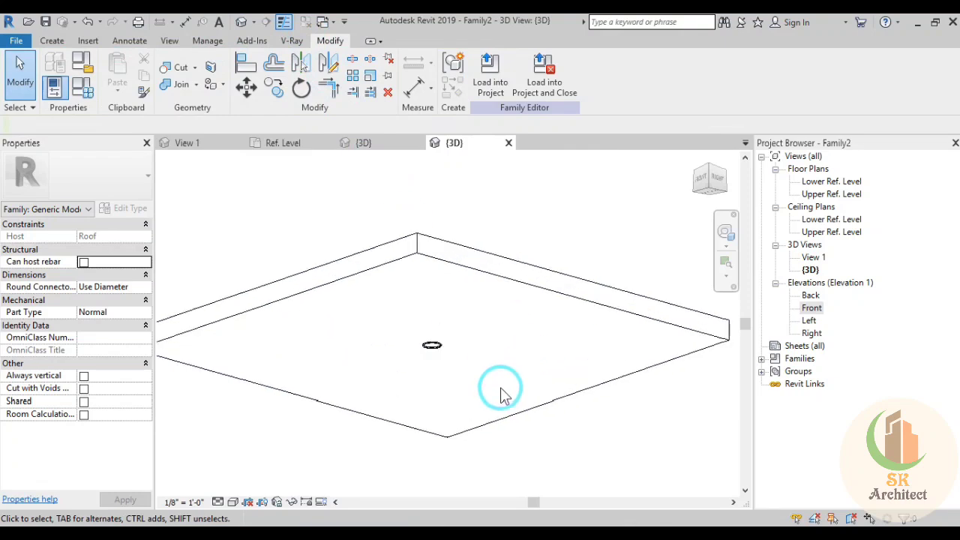
scroll(525, 354, up, 3)
shift+middle_drag(524, 353, 313, 447)
click(232, 502)
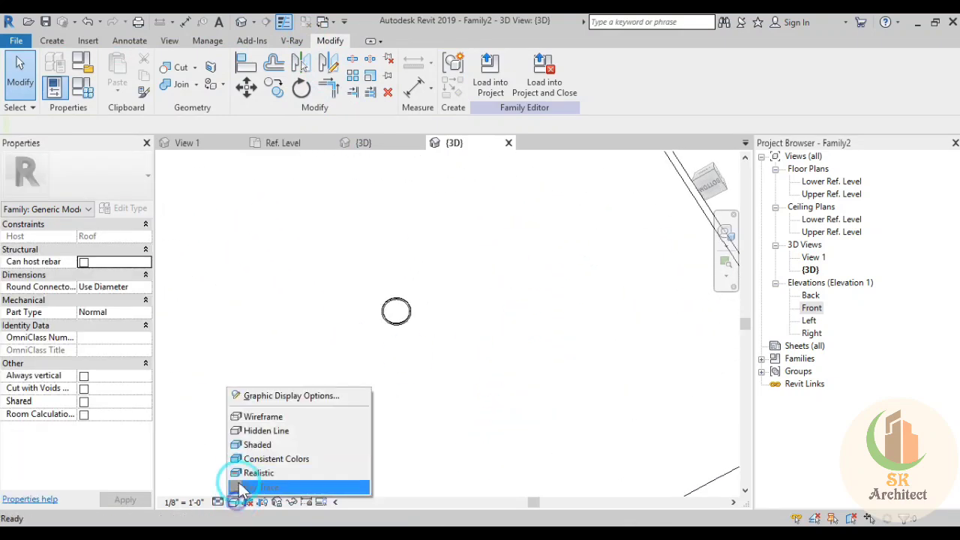
click(262, 470)
scroll(399, 332, up, 2)
scroll(398, 332, up, 2)
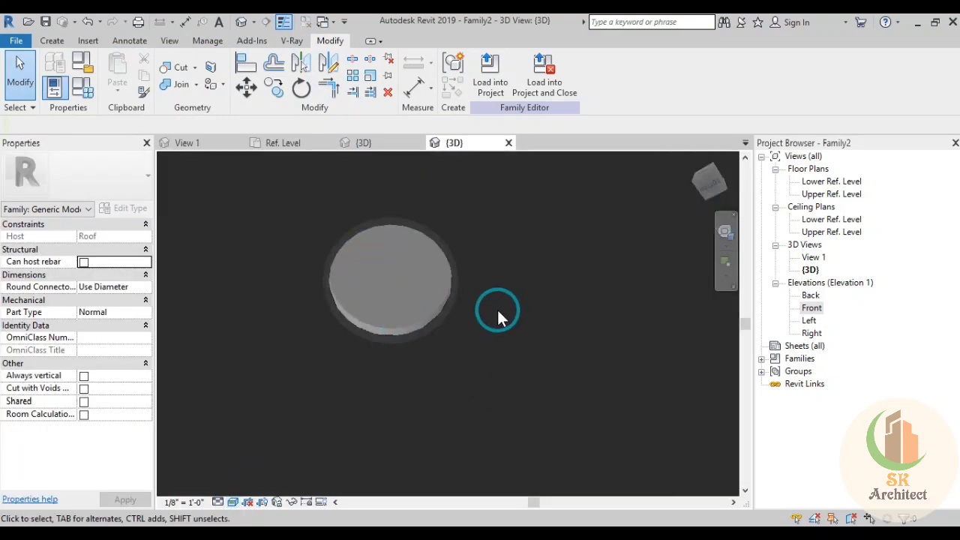
scroll(487, 342, down, 1)
mouse_move(488, 341)
shift+middle_down()
mouse_move(547, 347)
mouse_move(452, 259)
shift+middle_up()
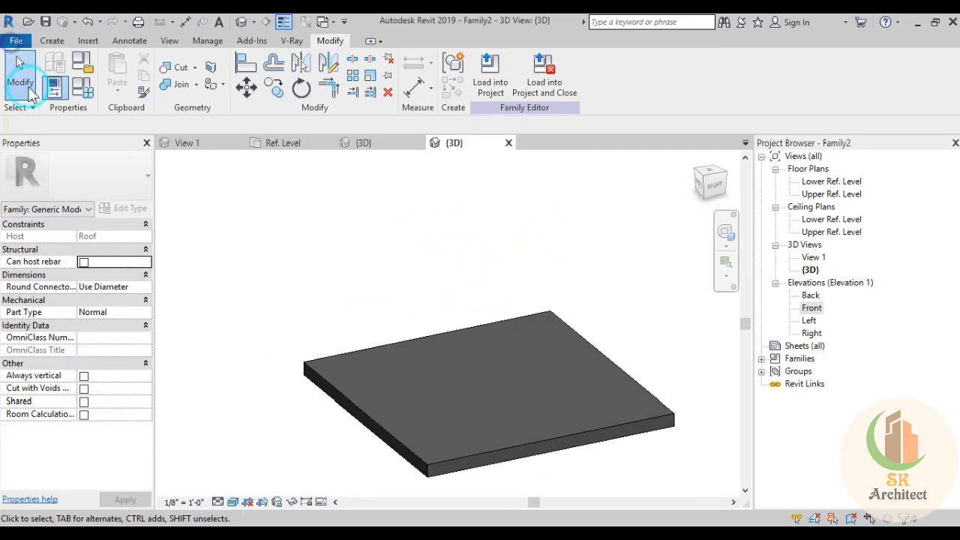
Start a new family and browse the template folders up to RVT 2014
click(16, 40)
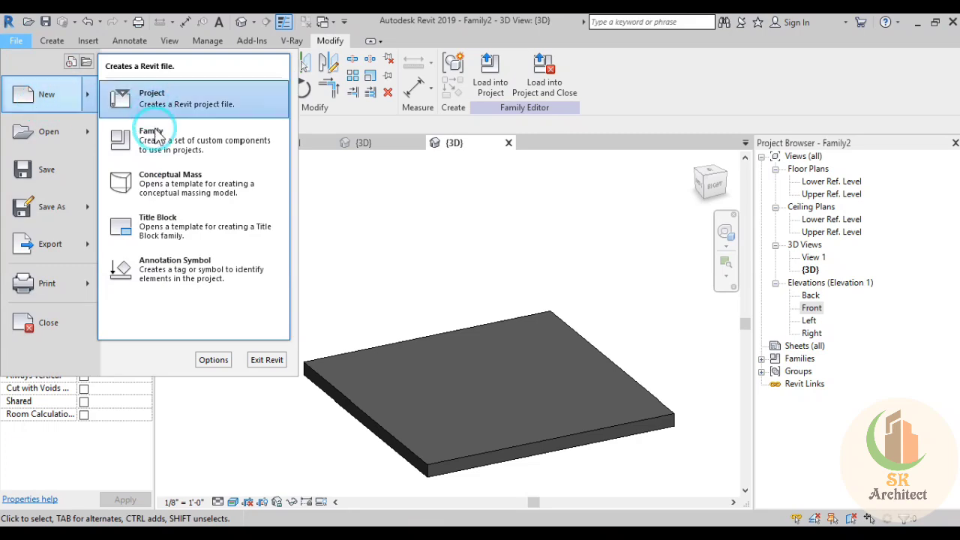
click(448, 213)
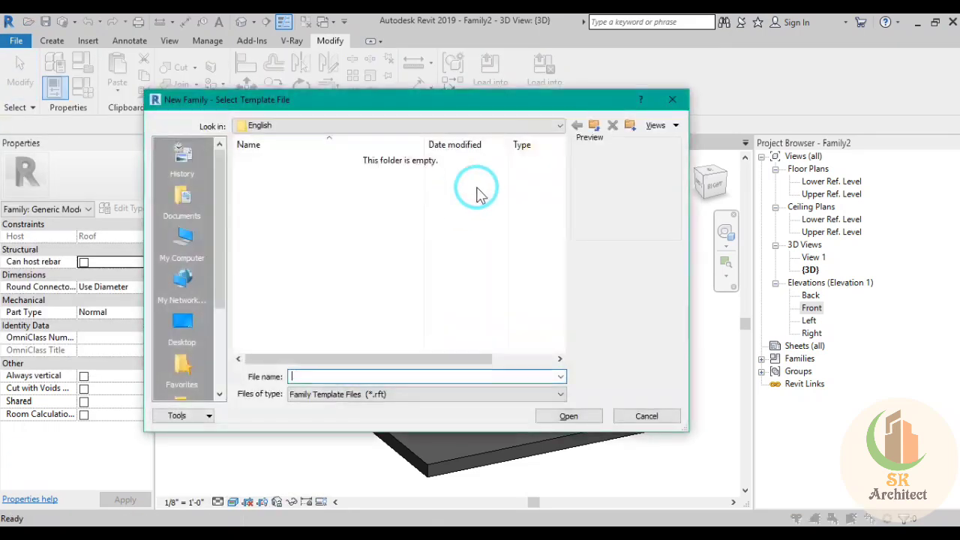
click(594, 126)
click(594, 126)
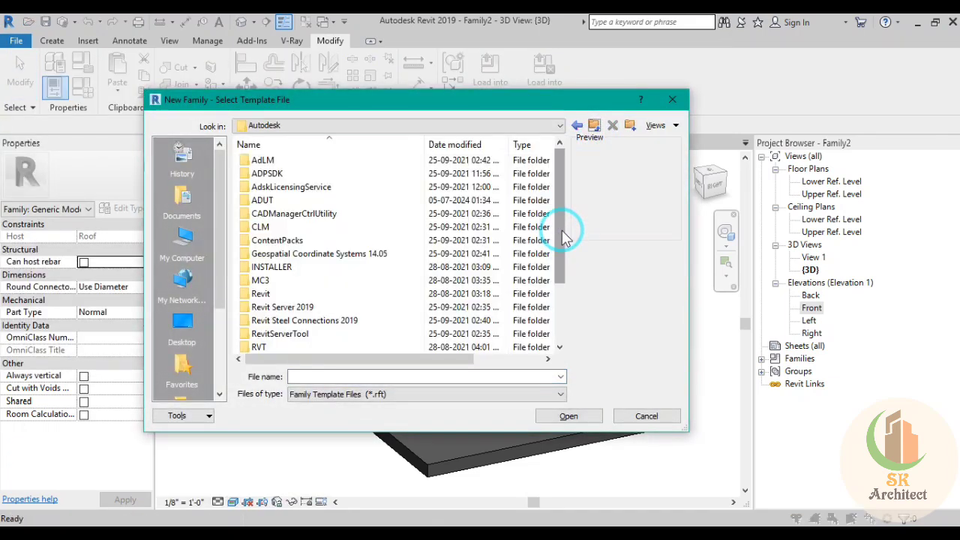
drag(561, 231, 562, 317)
double_click(272, 281)
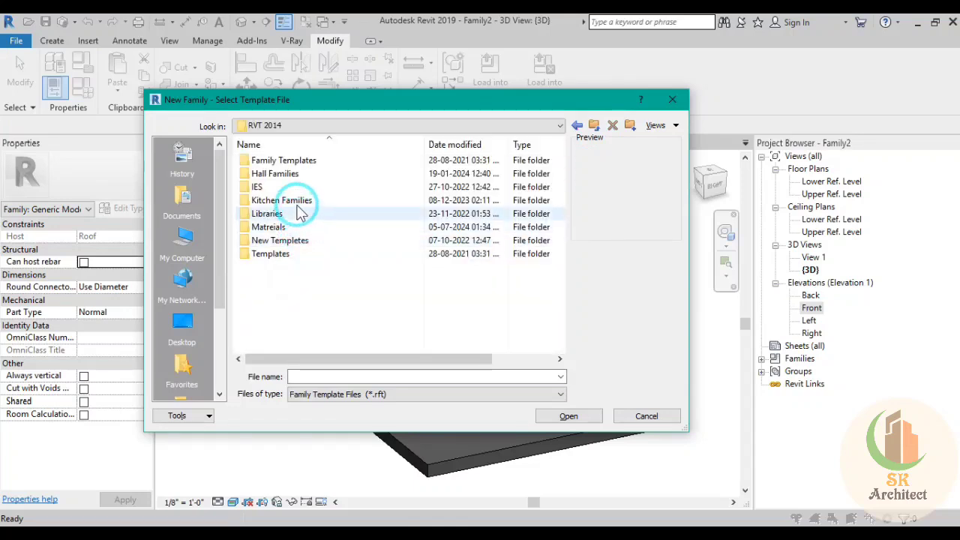
double_click(290, 228)
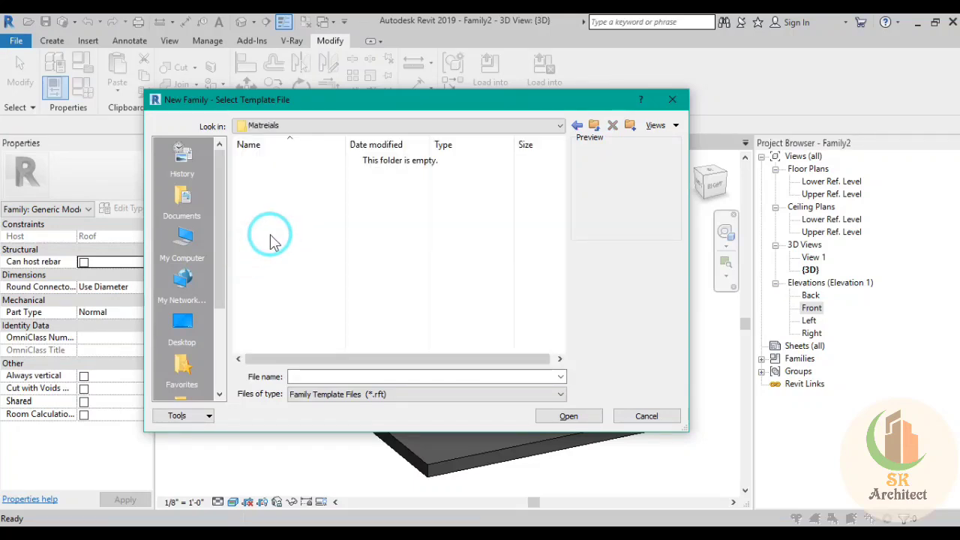
click(594, 126)
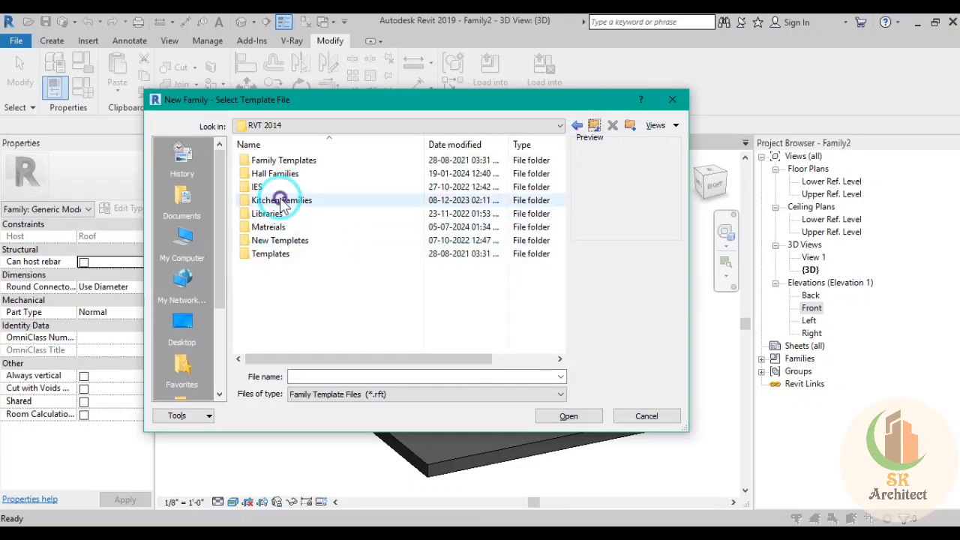
Open Lighting Fixture ceiling based.rft from the New Templetes folder as a new family
click(304, 200)
double_click(289, 240)
click(300, 213)
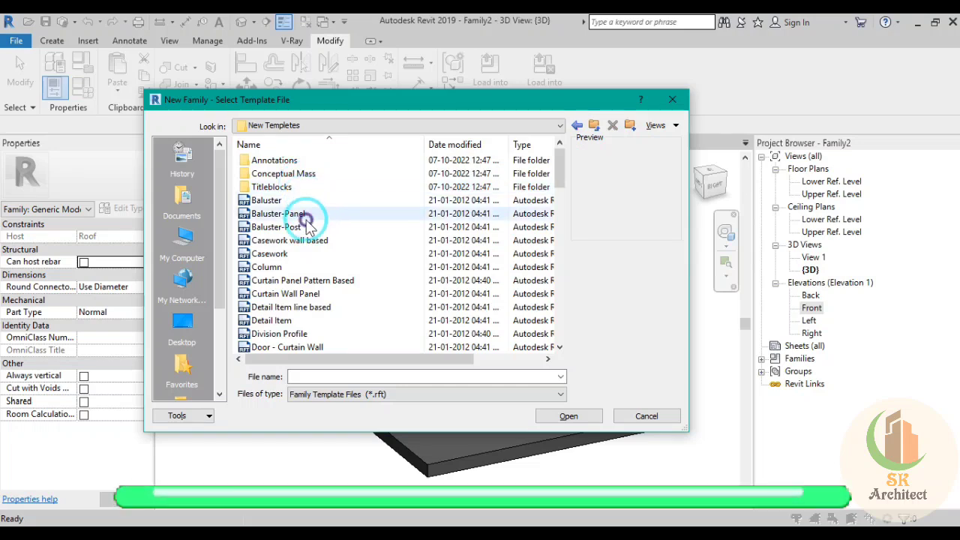
key(l)
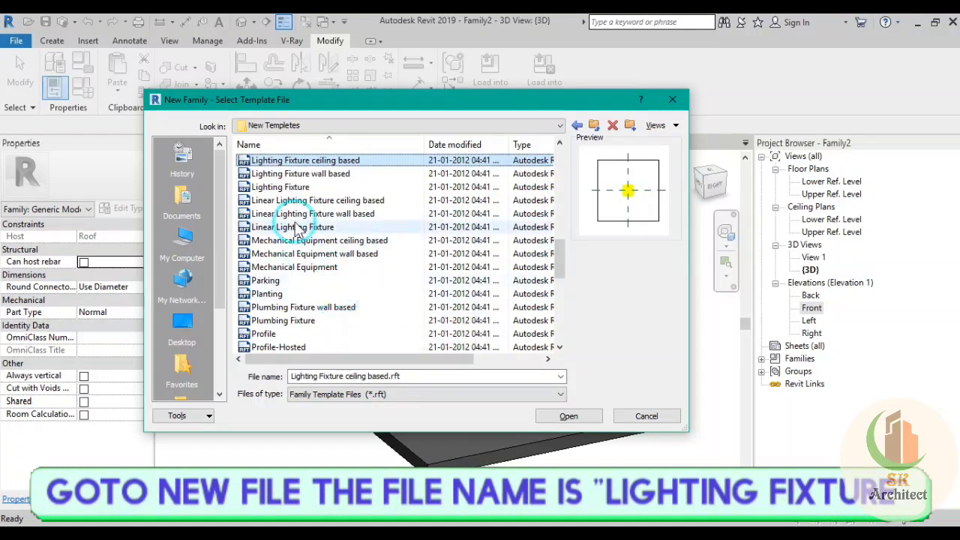
click(293, 187)
click(568, 416)
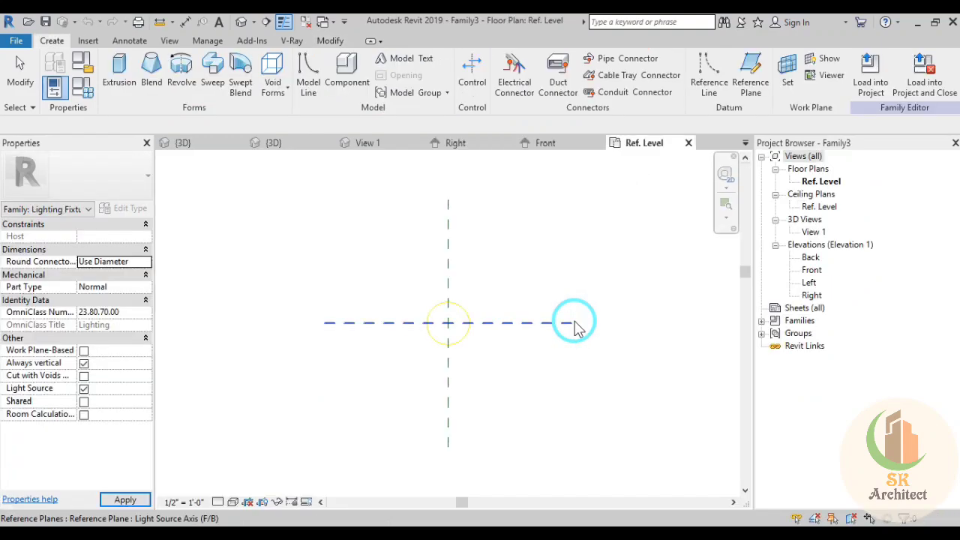
In the Front elevation, place the Light Source Elevation plane on Ref. Level
click(283, 25)
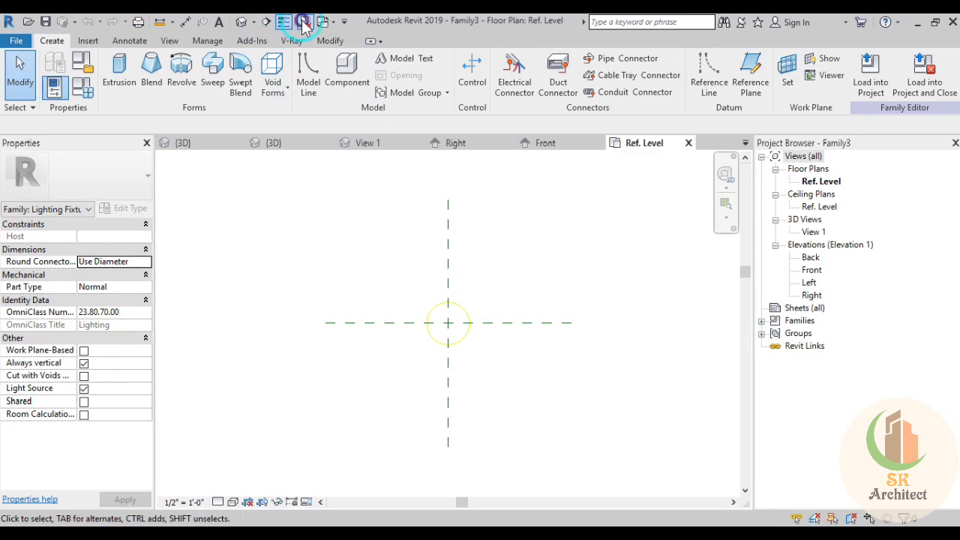
click(304, 25)
scroll(465, 322, up, 5)
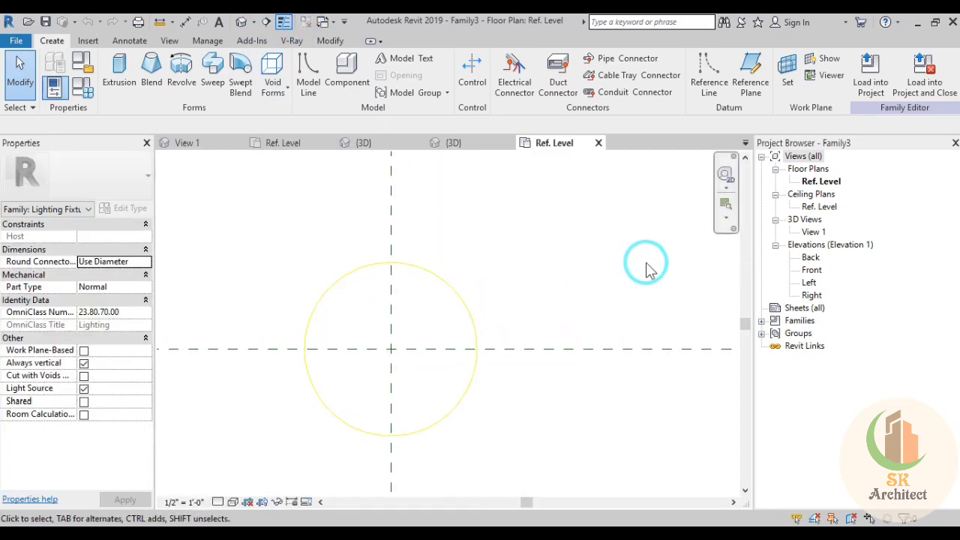
double_click(811, 270)
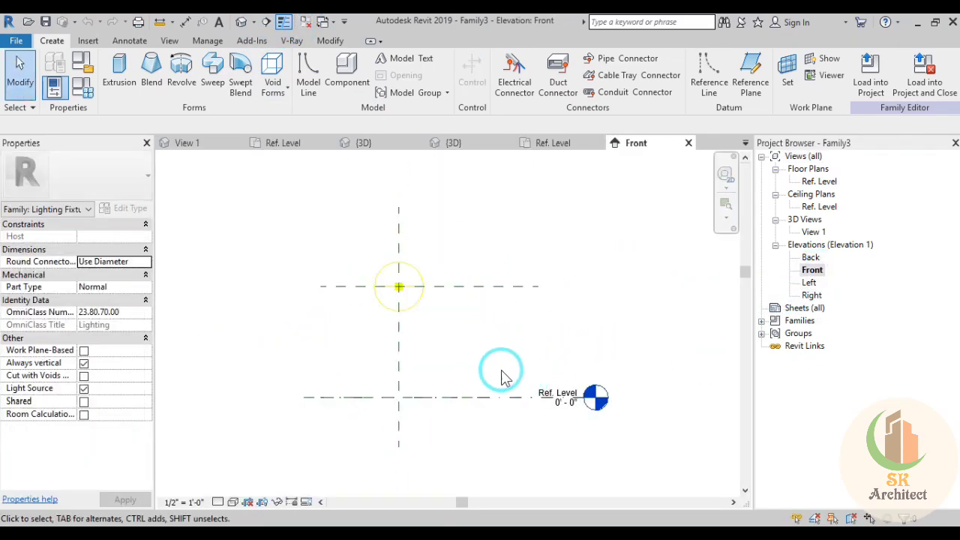
middle_drag(502, 378, 519, 323)
drag(488, 300, 497, 349)
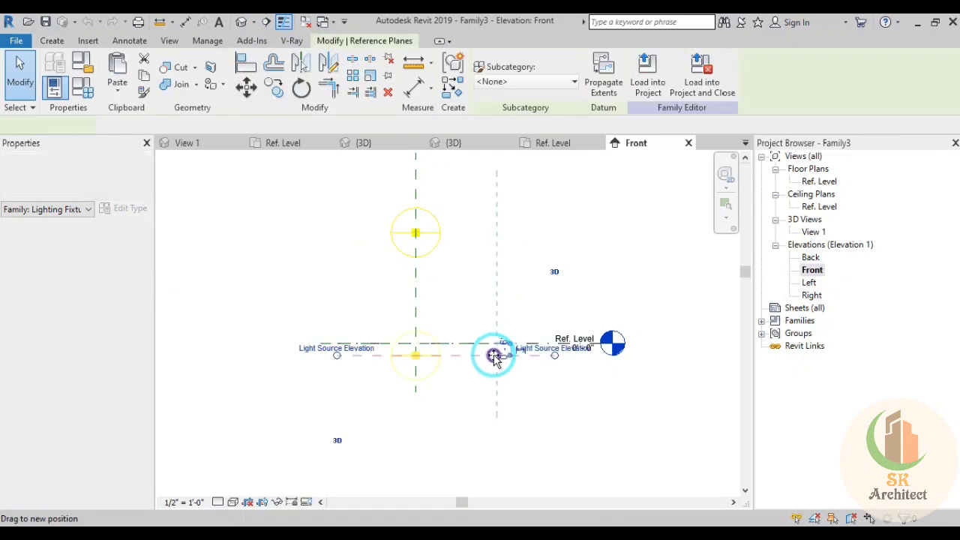
scroll(501, 358, up, 3)
scroll(529, 352, up, 2)
click(529, 352)
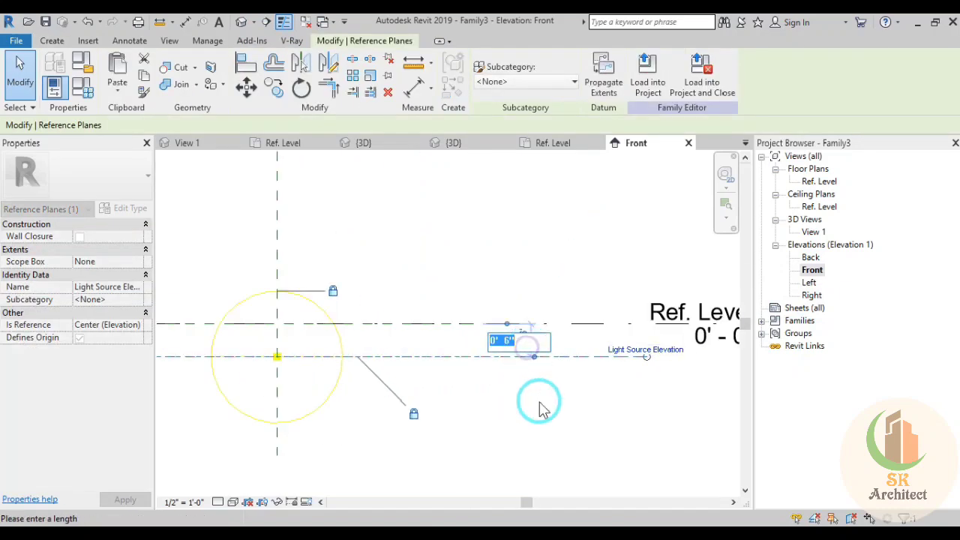
key(Return)
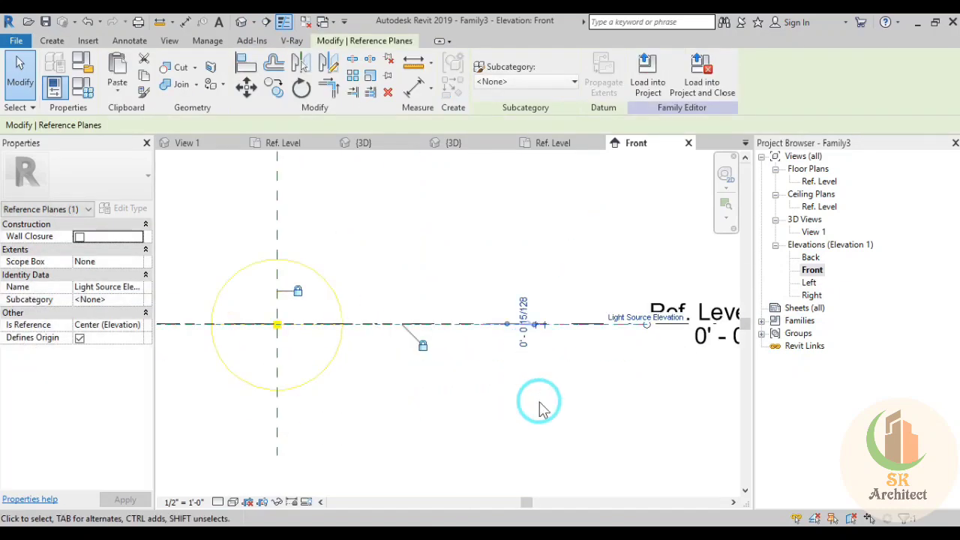
Select the light source and bring up its Light Source Definition settings
click(422, 400)
scroll(426, 401, down, 3)
scroll(427, 401, down, 4)
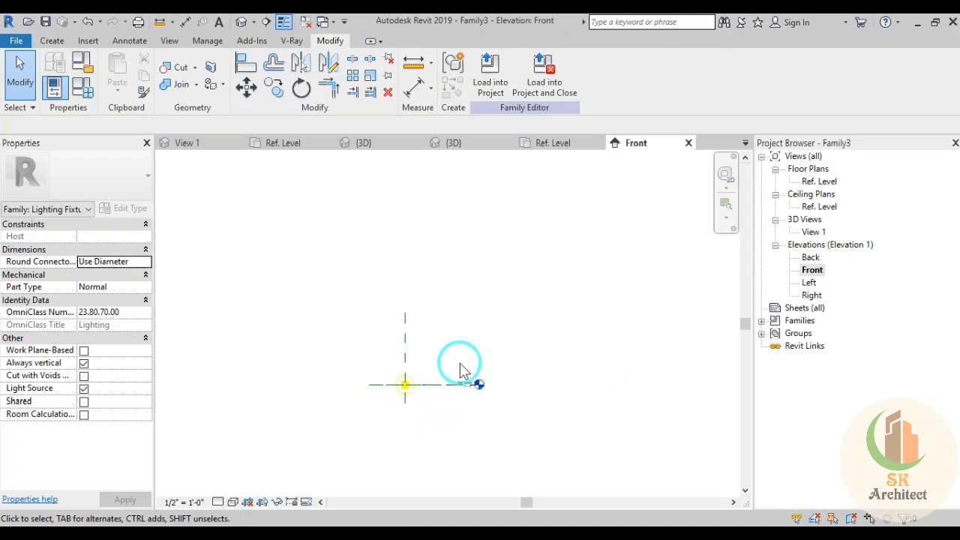
middle_drag(469, 373, 466, 267)
click(440, 268)
scroll(443, 276, up, 3)
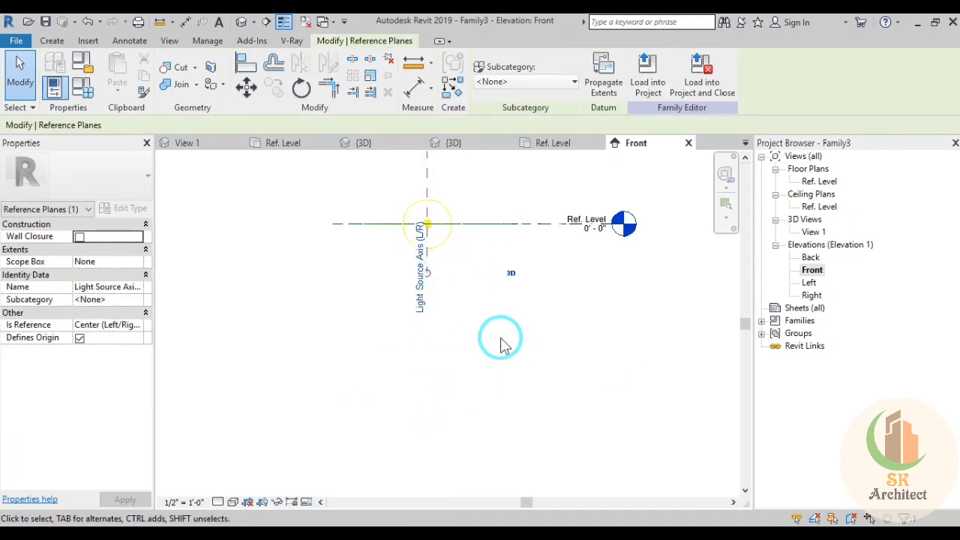
click(501, 337)
click(447, 253)
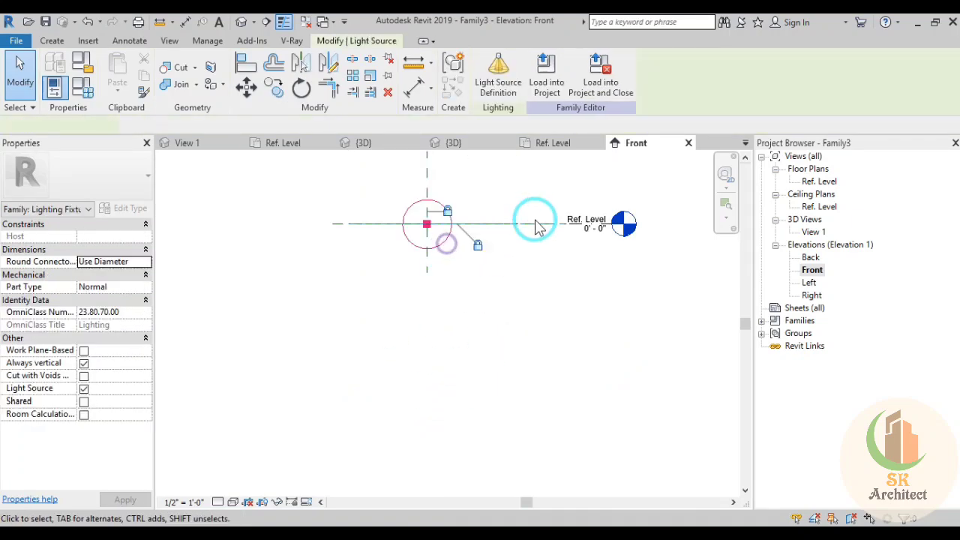
click(497, 73)
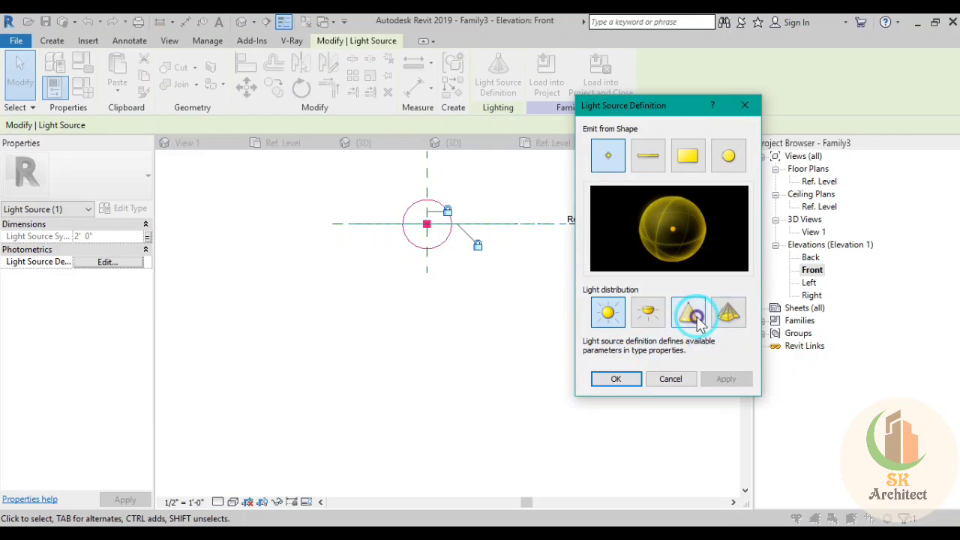
Give the light a Spot distribution with a 90° tilt angle
click(697, 317)
click(726, 378)
click(616, 379)
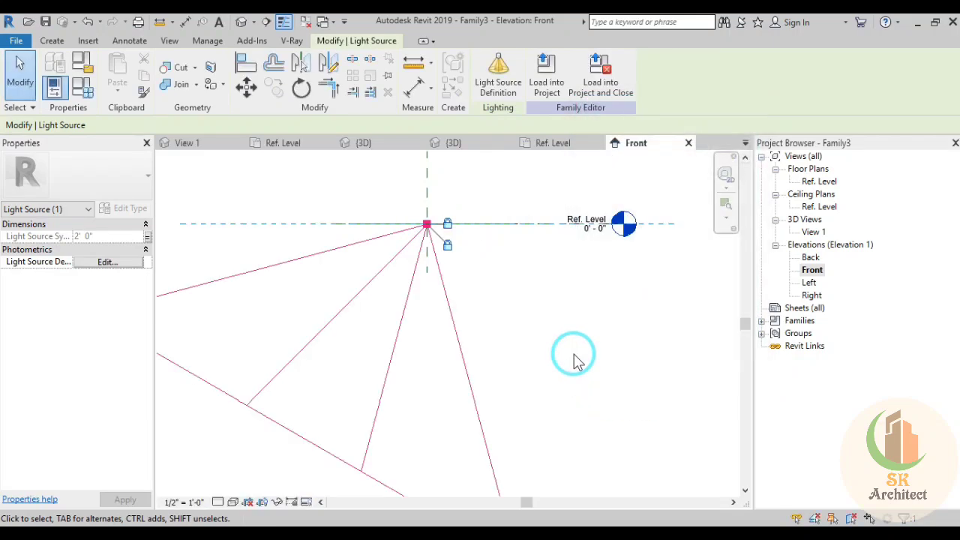
scroll(589, 353, down, 2)
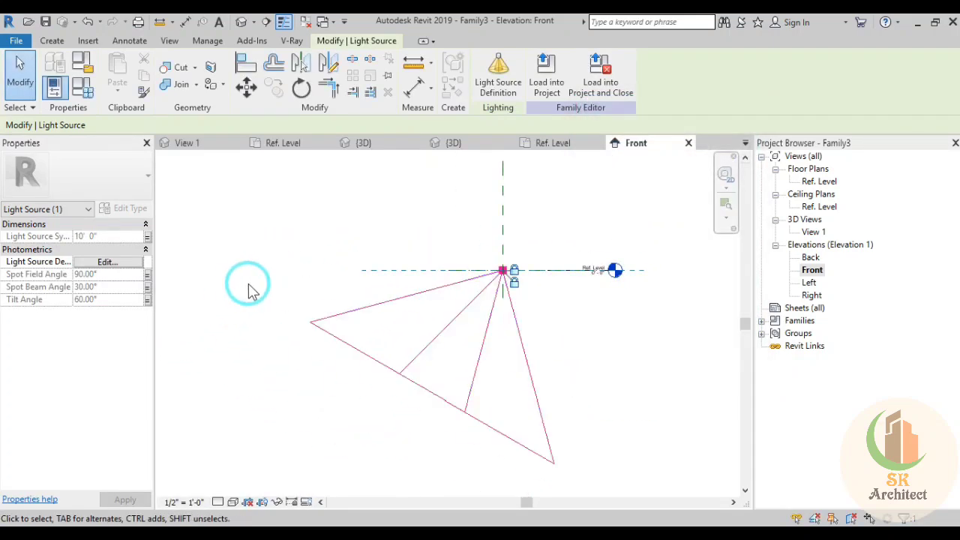
click(83, 88)
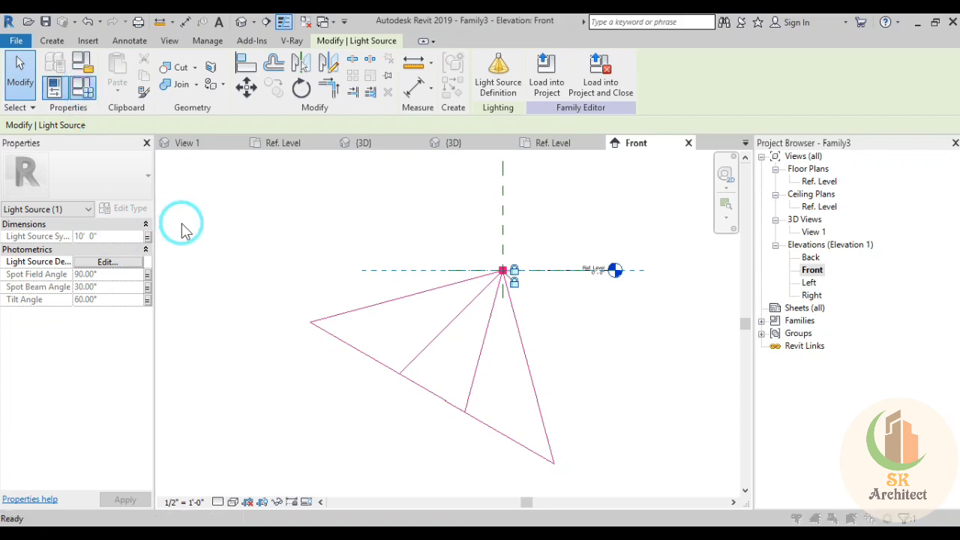
drag(339, 271, 352, 318)
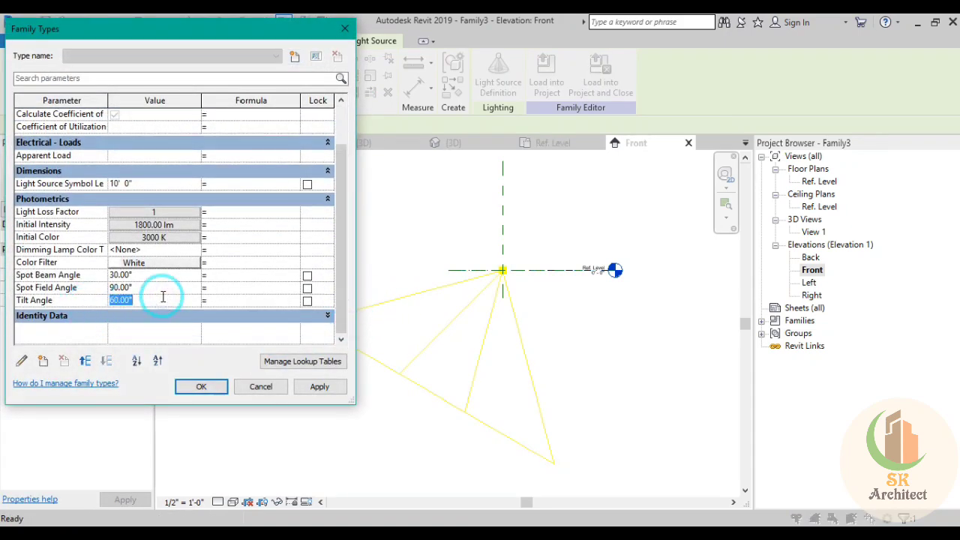
click(318, 388)
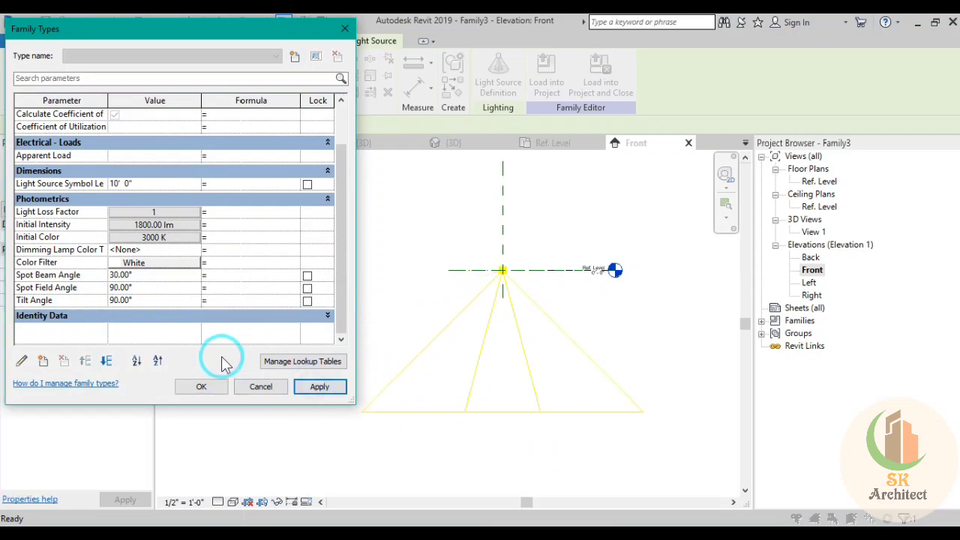
Set the light's Initial Intensity to 5000 lm
click(174, 228)
text(5000)
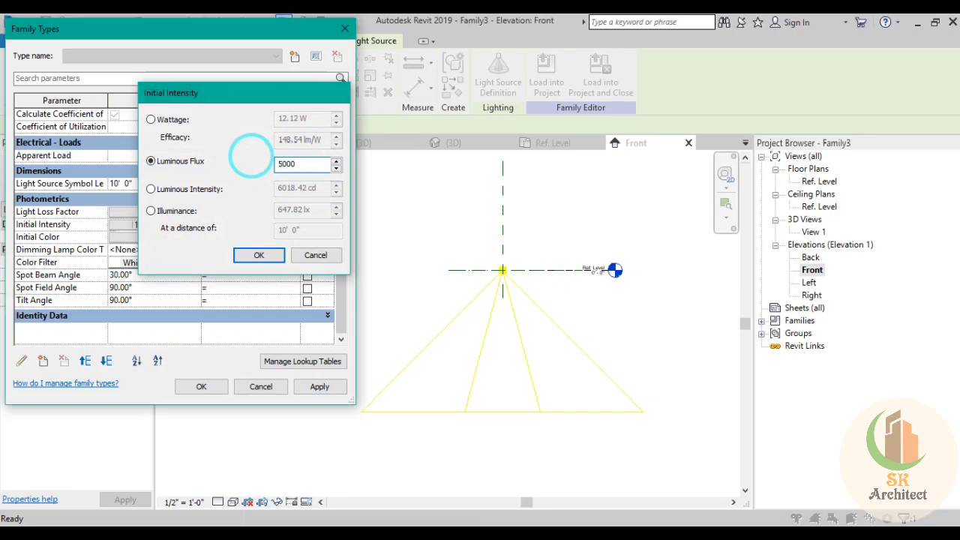
key(Return)
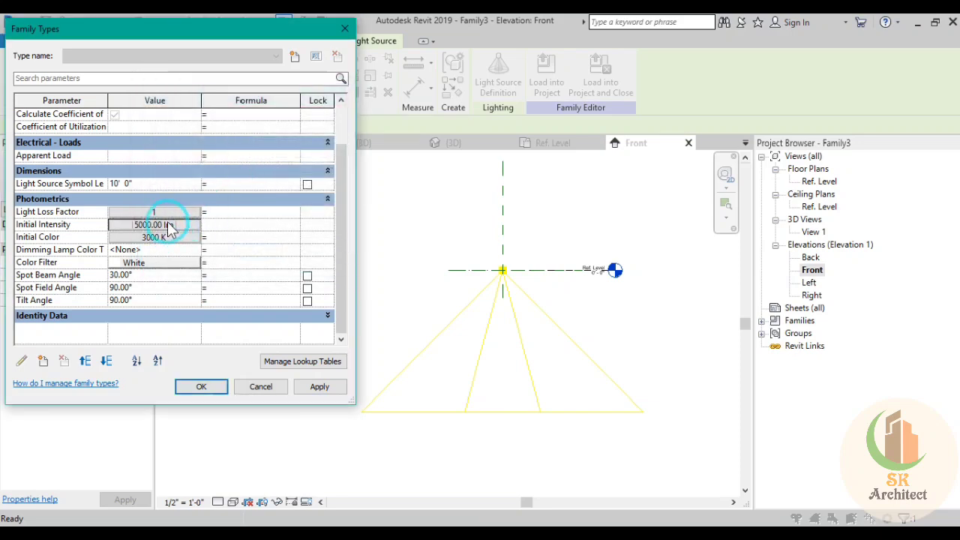
click(171, 227)
click(248, 262)
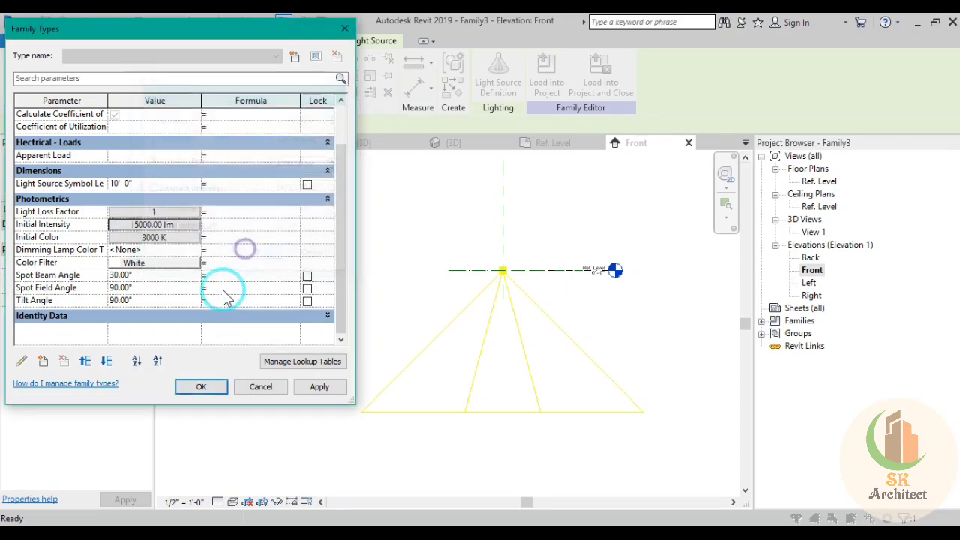
Set Initial Color to 6000 K and apply the Family Types changes
click(157, 238)
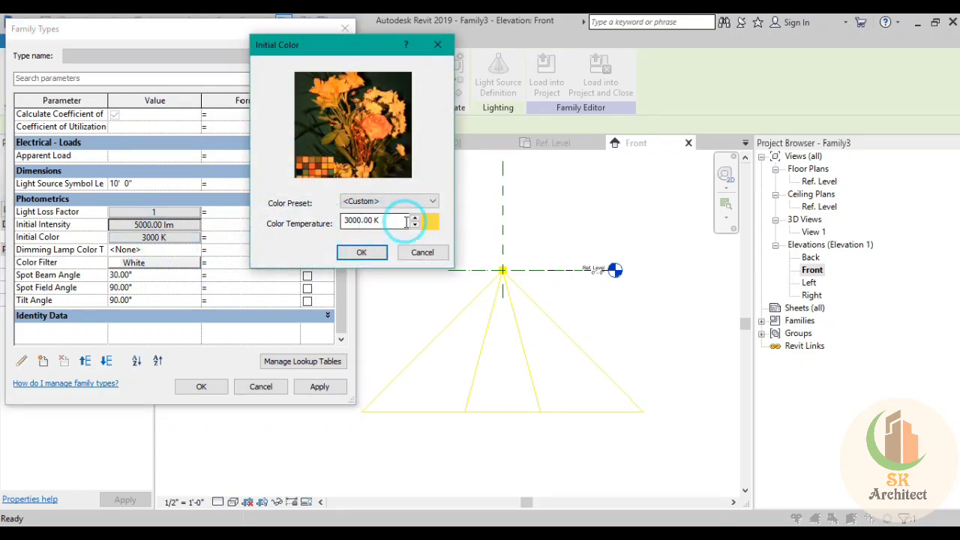
drag(406, 222, 310, 208)
text(000)
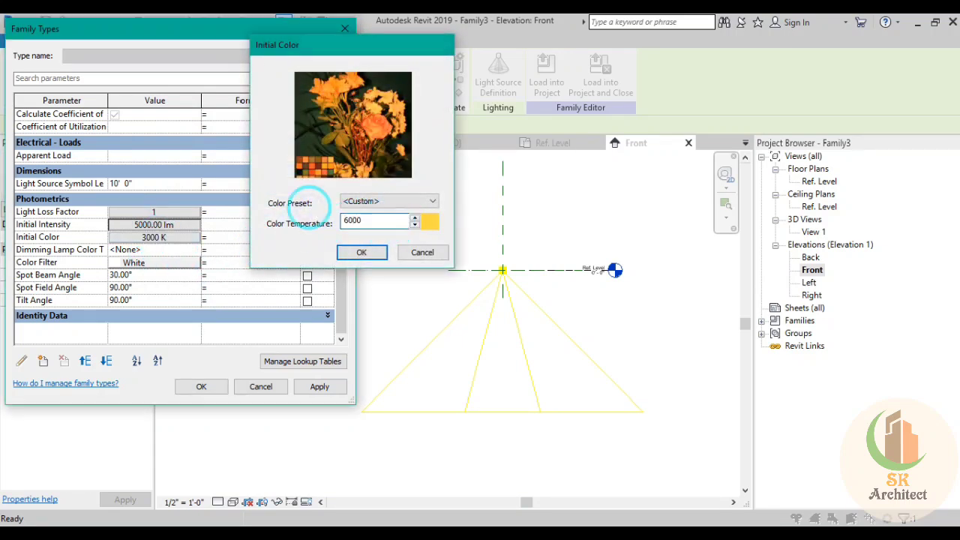
key(Return)
click(310, 188)
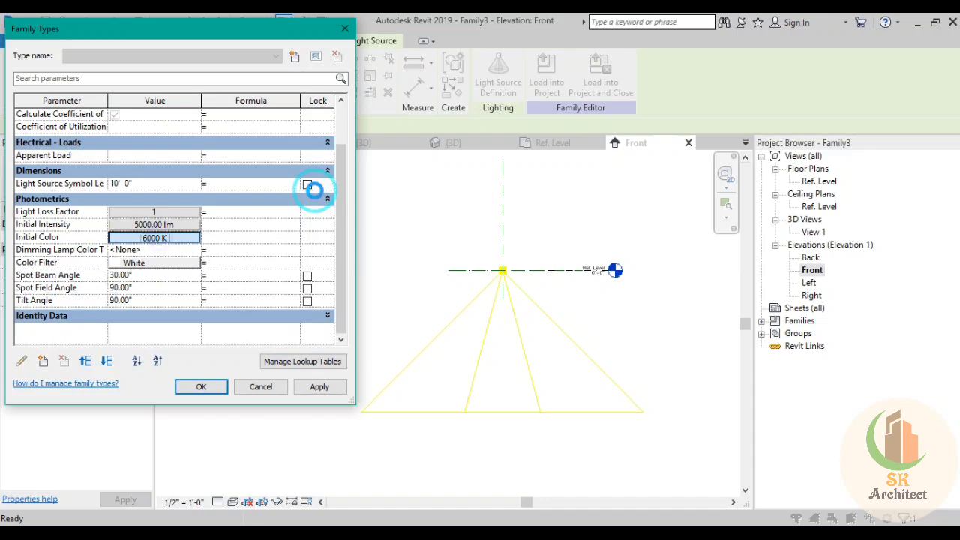
click(361, 253)
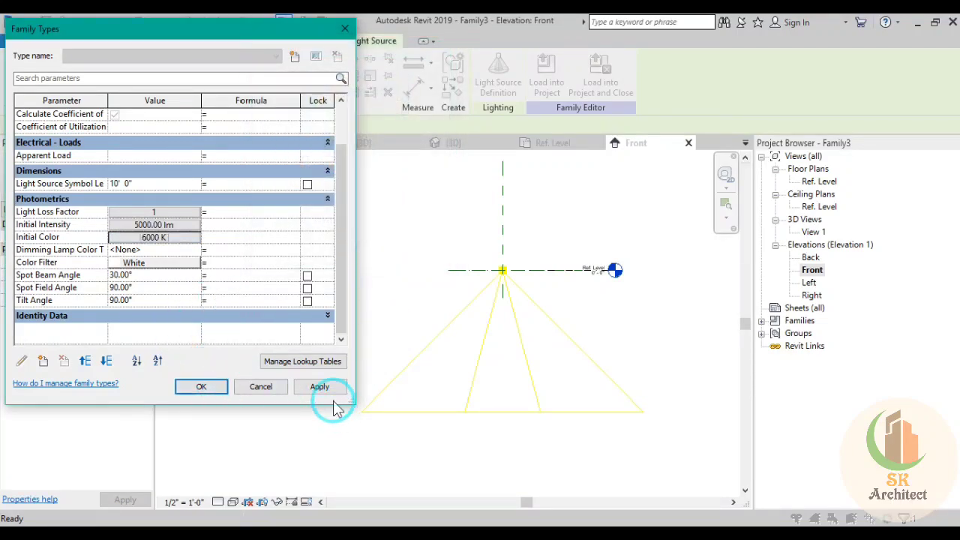
click(225, 388)
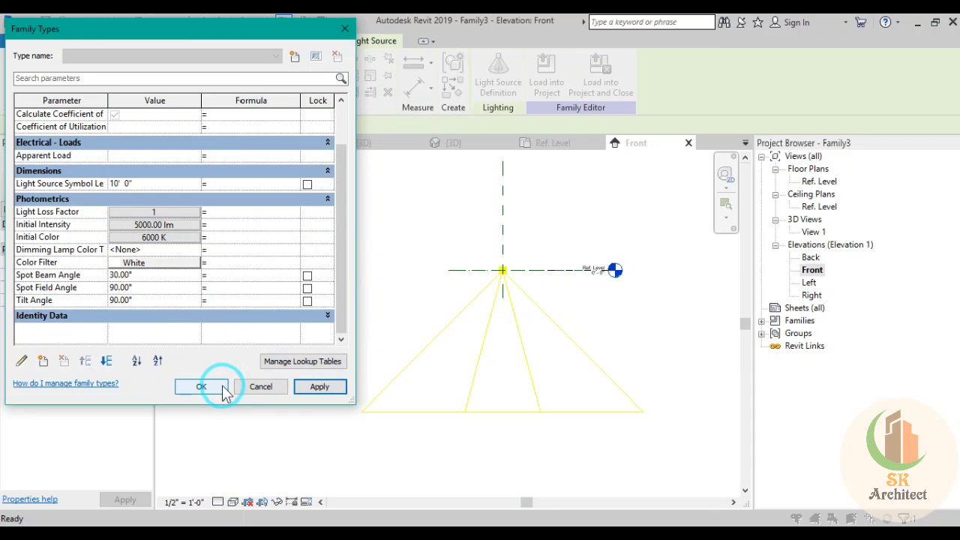
click(222, 388)
click(221, 388)
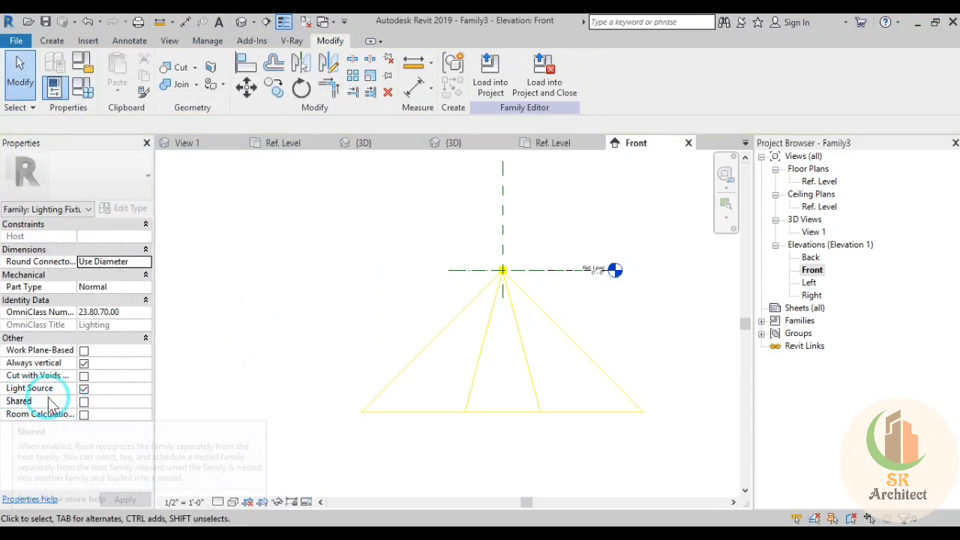
Make the family shared when nested and centre the Ref. Level plan on the reference crossing
click(83, 401)
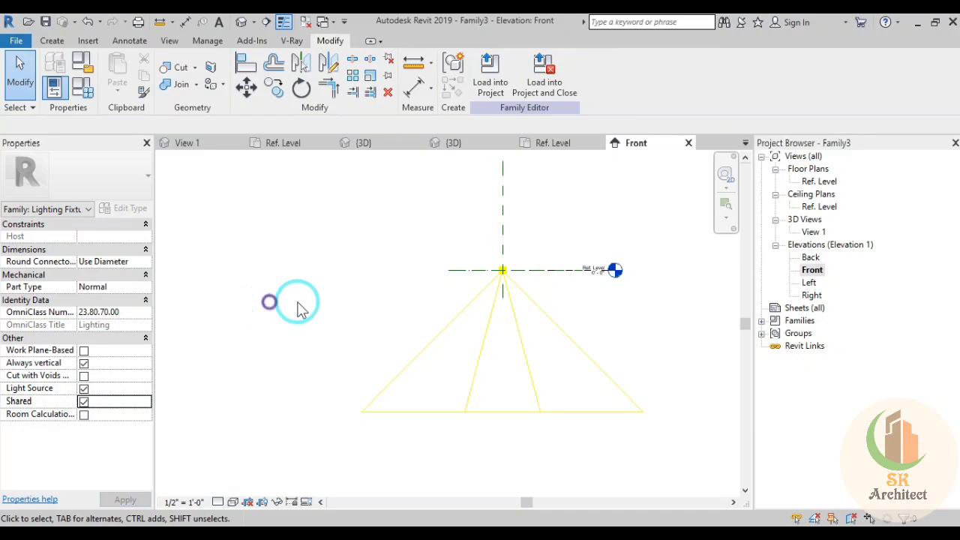
middle_drag(298, 310, 260, 351)
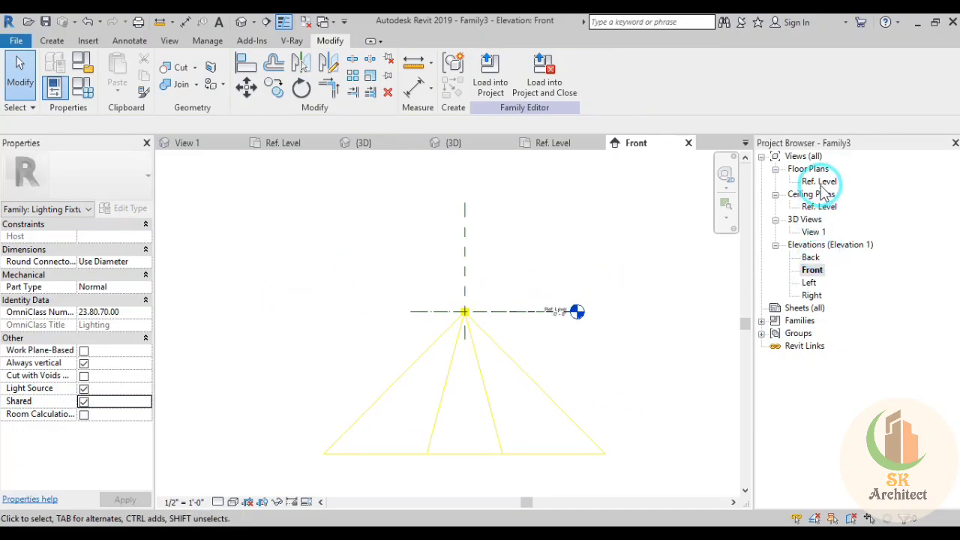
double_click(820, 183)
scroll(400, 370, up, 1)
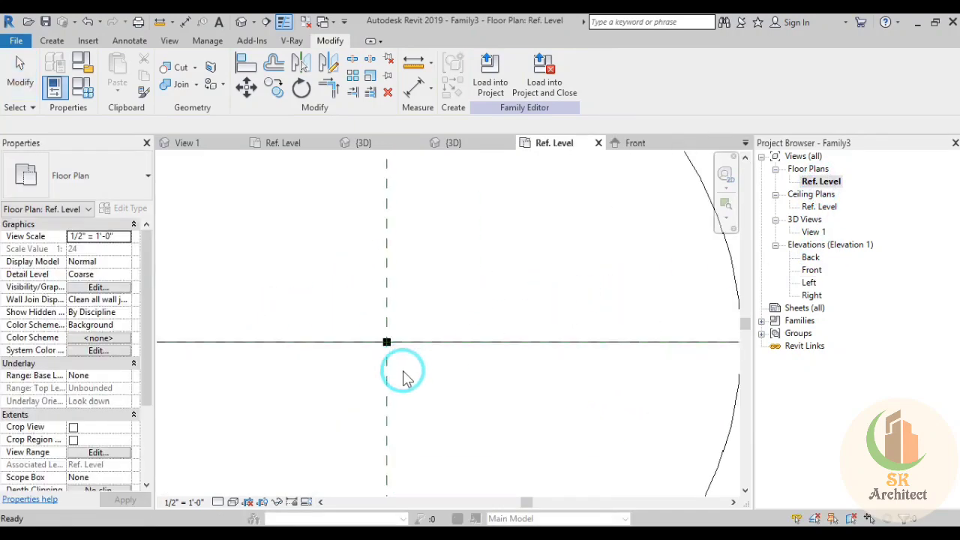
scroll(395, 319, up, 1)
click(396, 322)
middle_drag(333, 334, 418, 268)
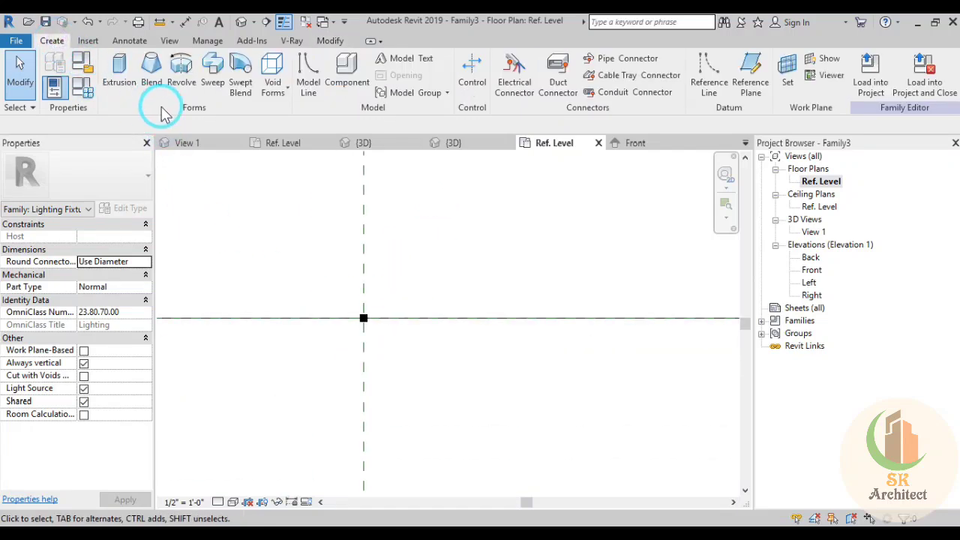
Sketch a 3mm-radius circle extrusion centred on the reference crossing
click(119, 71)
scroll(376, 351, up, 2)
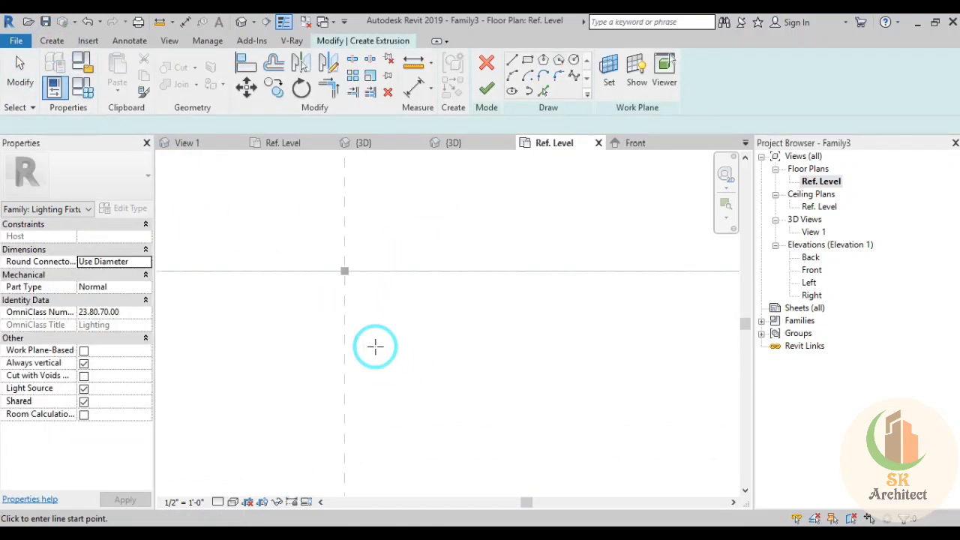
click(574, 60)
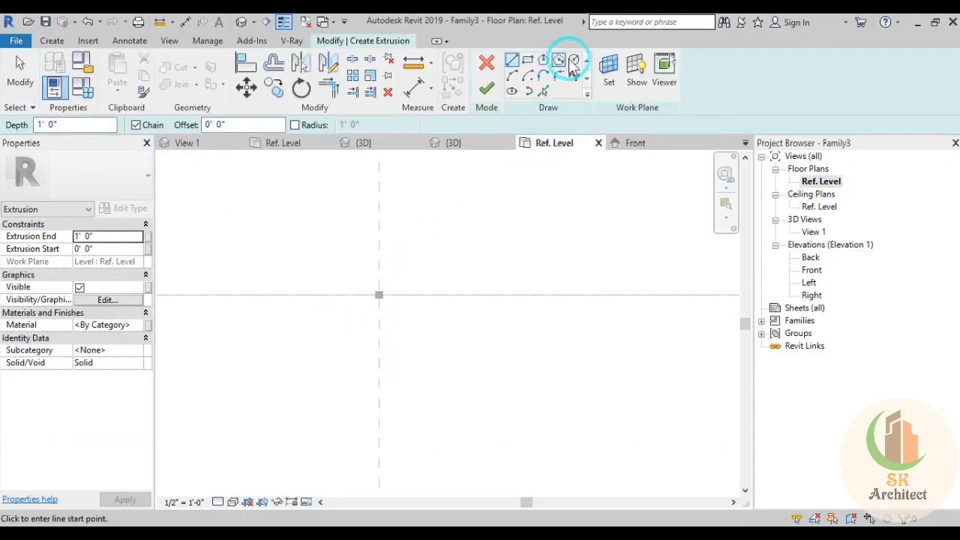
click(379, 294)
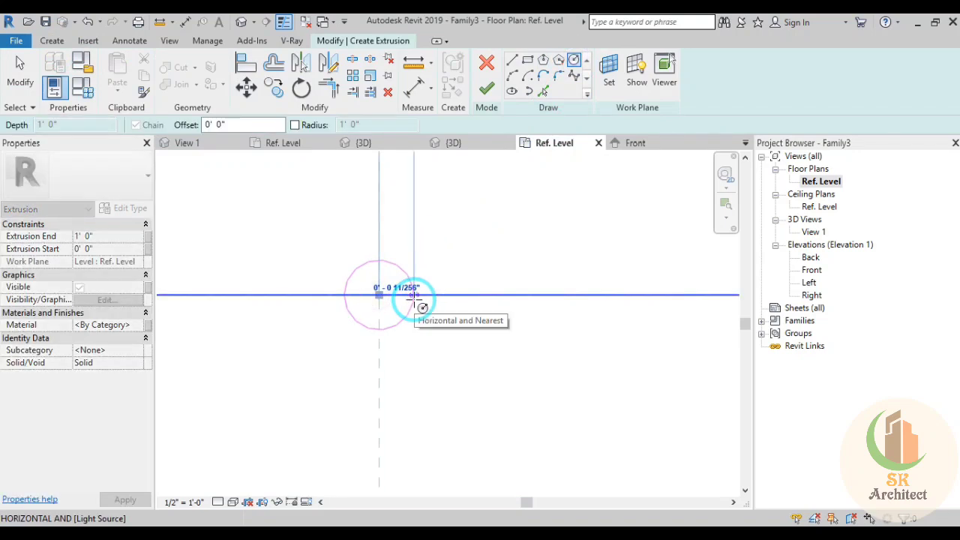
scroll(414, 298, up, 2)
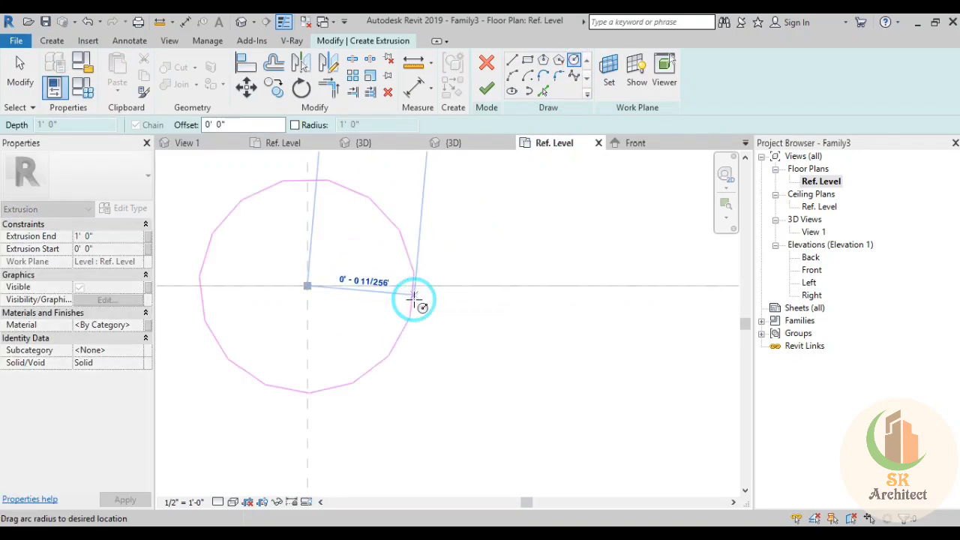
scroll(414, 298, up, 2)
scroll(486, 280, up, 1)
scroll(513, 281, down, 1)
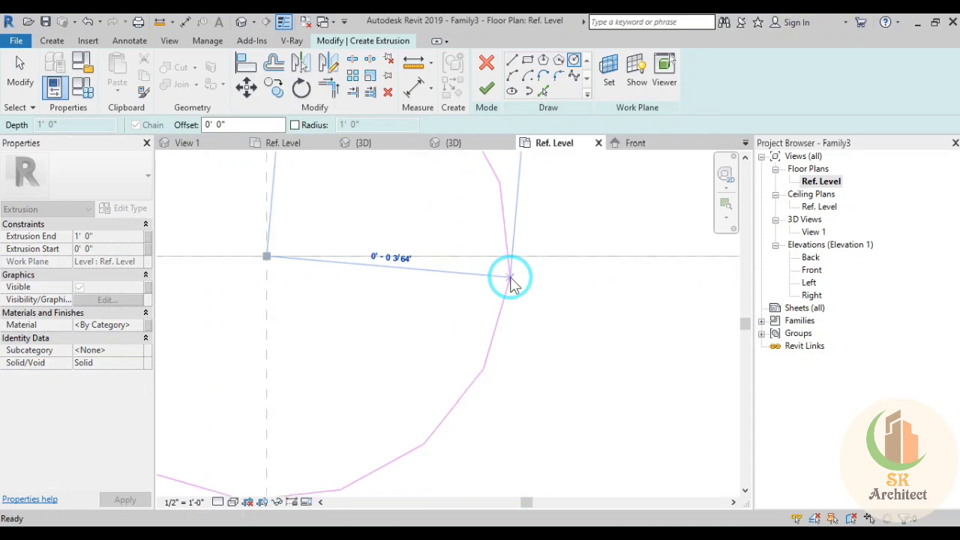
scroll(510, 278, down, 1)
text(3mm)
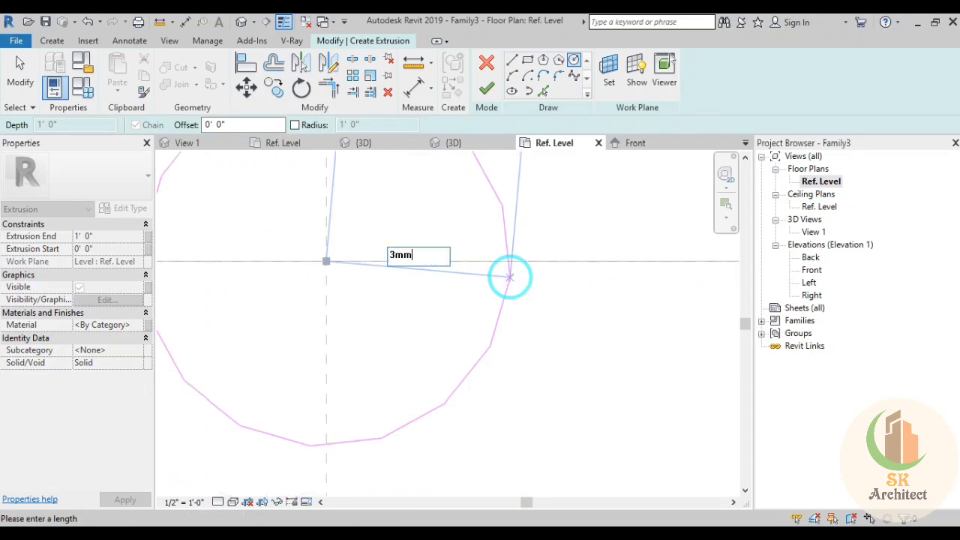
key(Return)
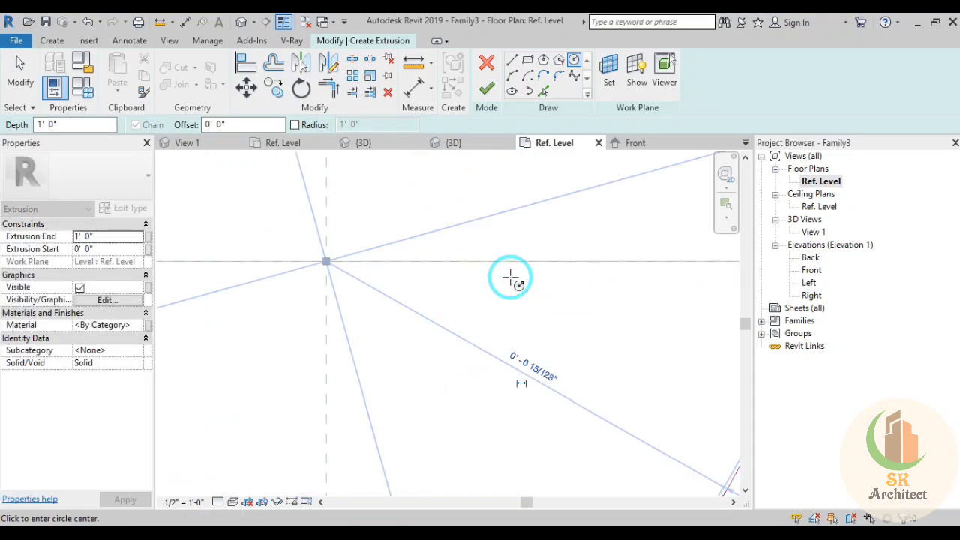
scroll(510, 278, down, 2)
scroll(510, 278, down, 3)
scroll(518, 285, up, 2)
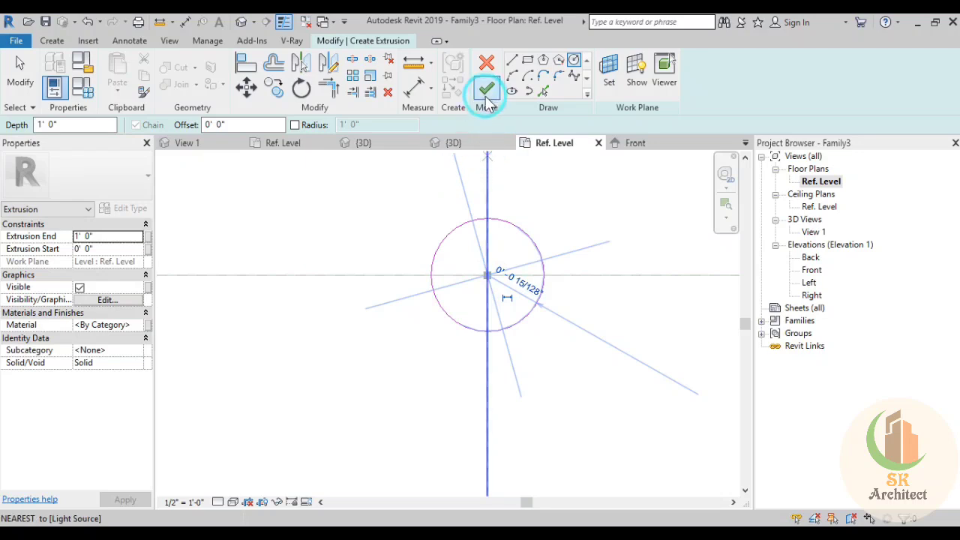
click(485, 89)
Set the extrusion's end to 0' 0 5/64" for a very thin disc
click(117, 237)
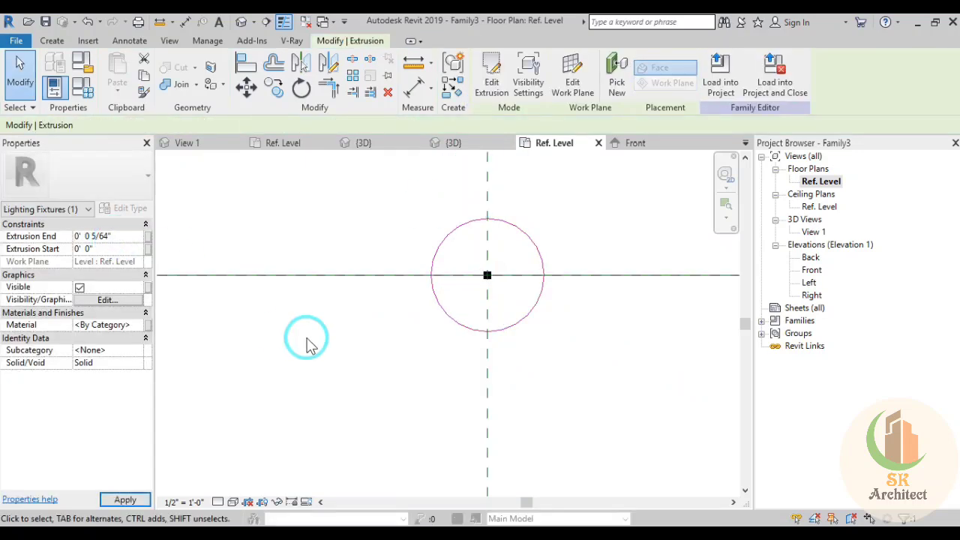
scroll(251, 409, down, 3)
scroll(248, 416, down, 4)
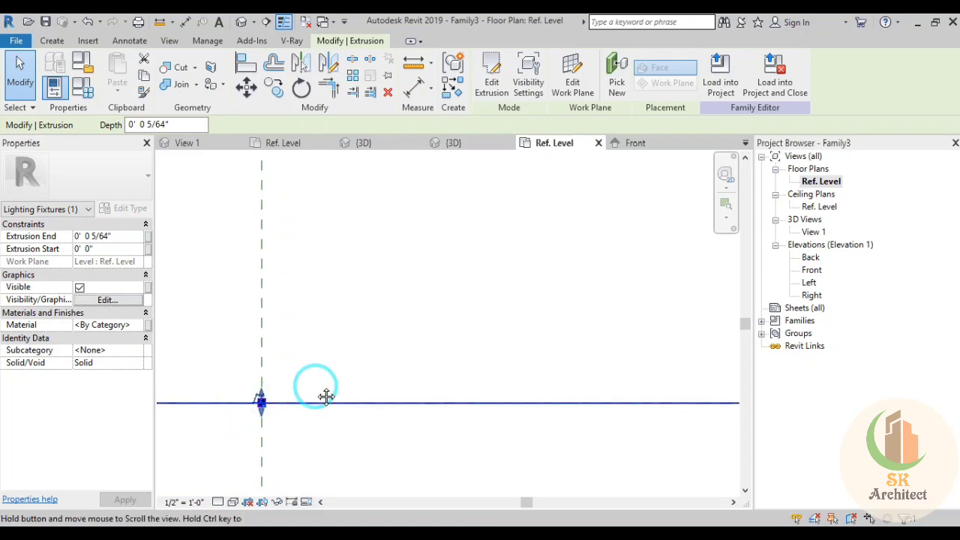
middle_drag(325, 394, 342, 368)
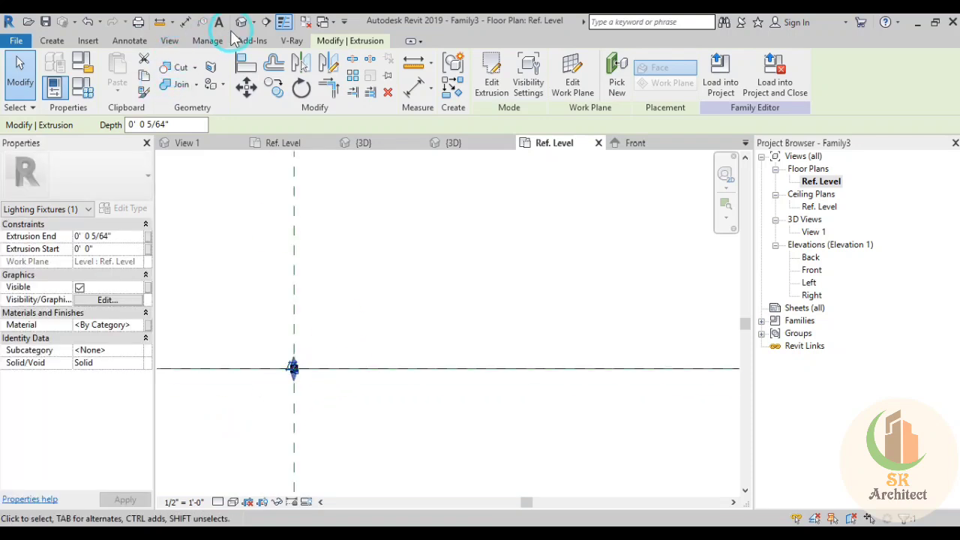
scroll(461, 407, down, 1)
scroll(460, 407, down, 3)
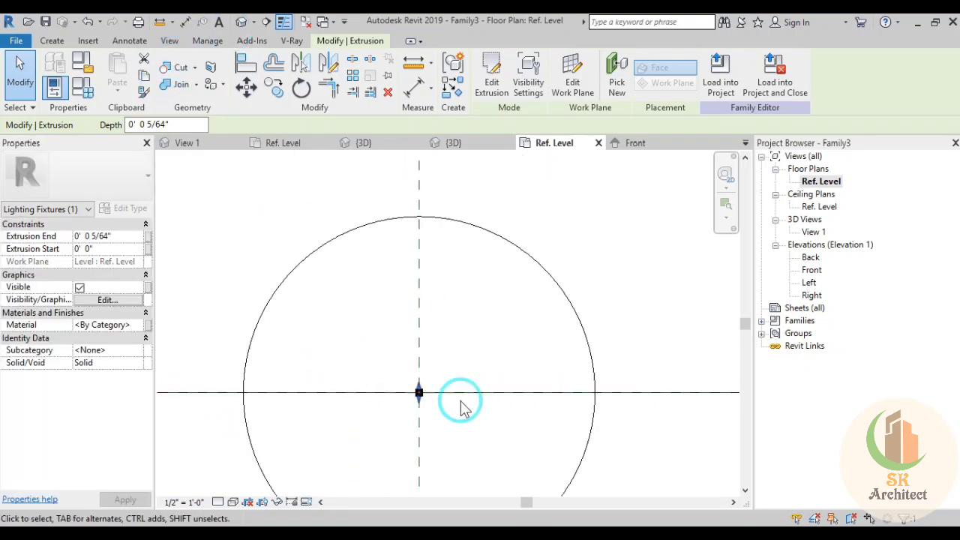
middle_drag(460, 407, 508, 321)
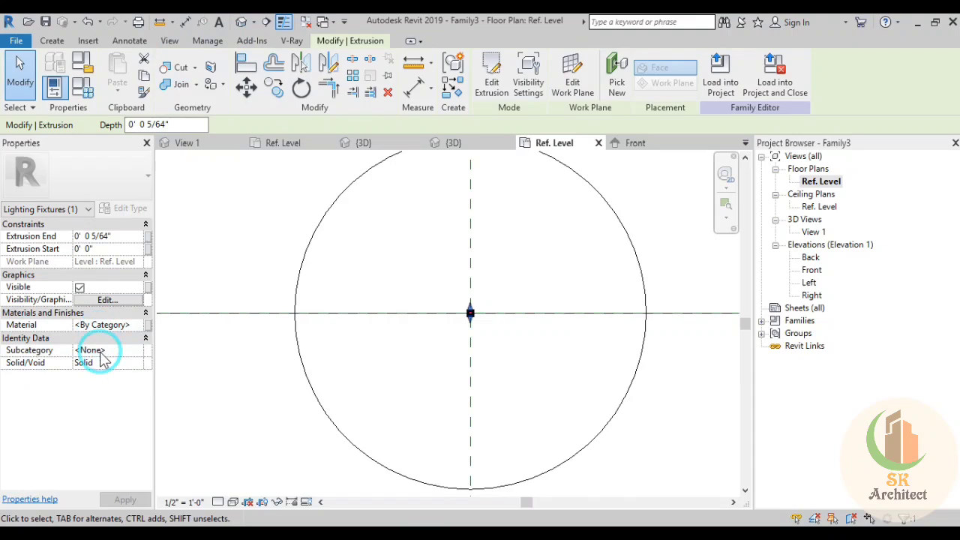
click(315, 364)
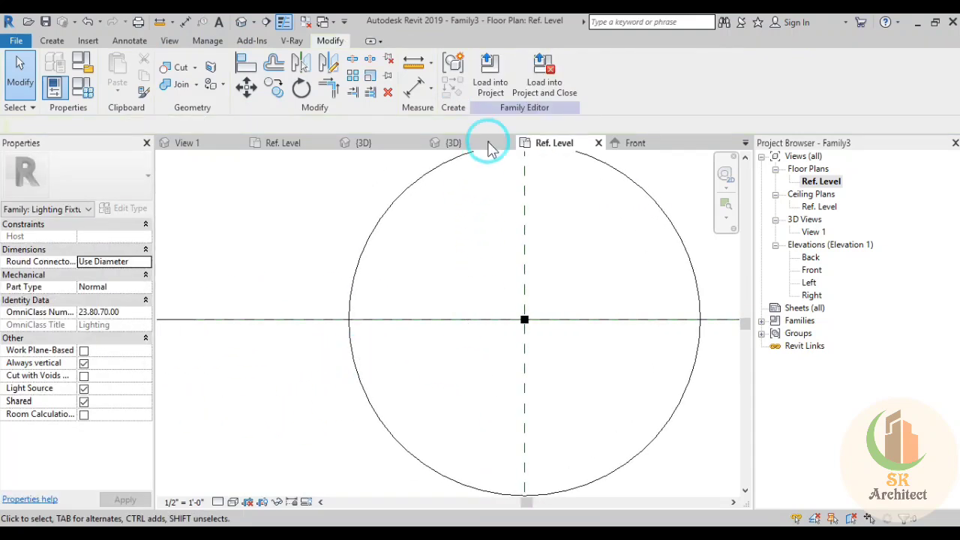
Load the fixture into Family2 only, excluding Project1, and cancel placing it
click(491, 79)
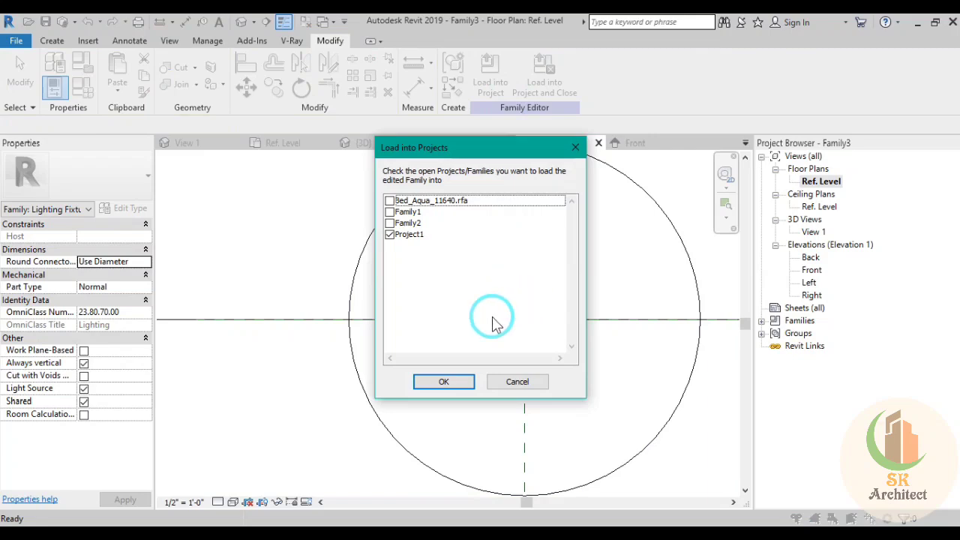
drag(489, 154, 467, 148)
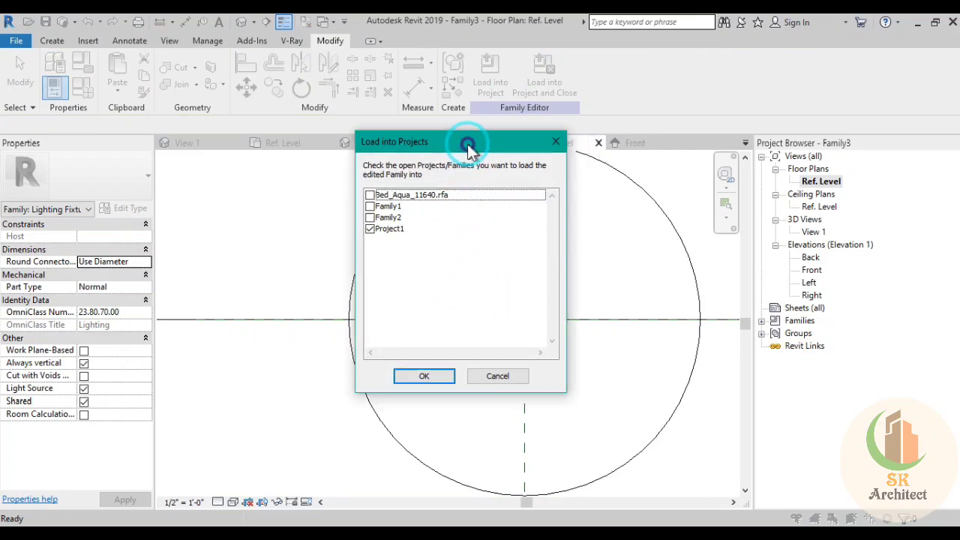
click(369, 230)
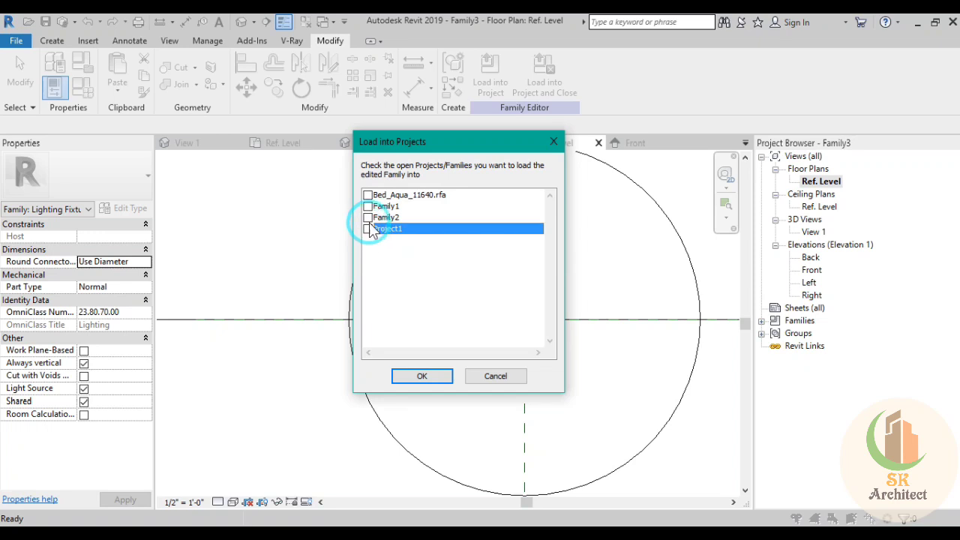
click(367, 217)
click(414, 376)
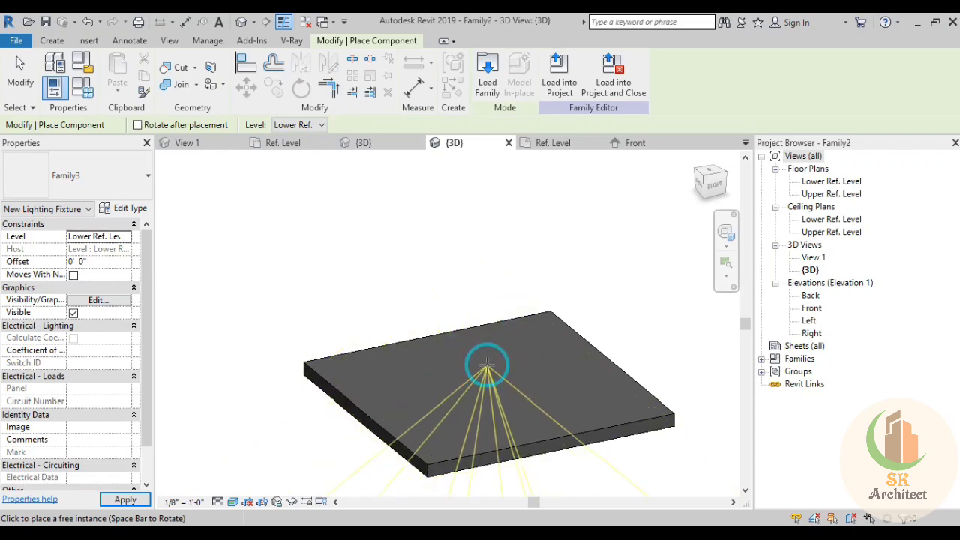
shift+middle_drag(495, 377, 495, 386)
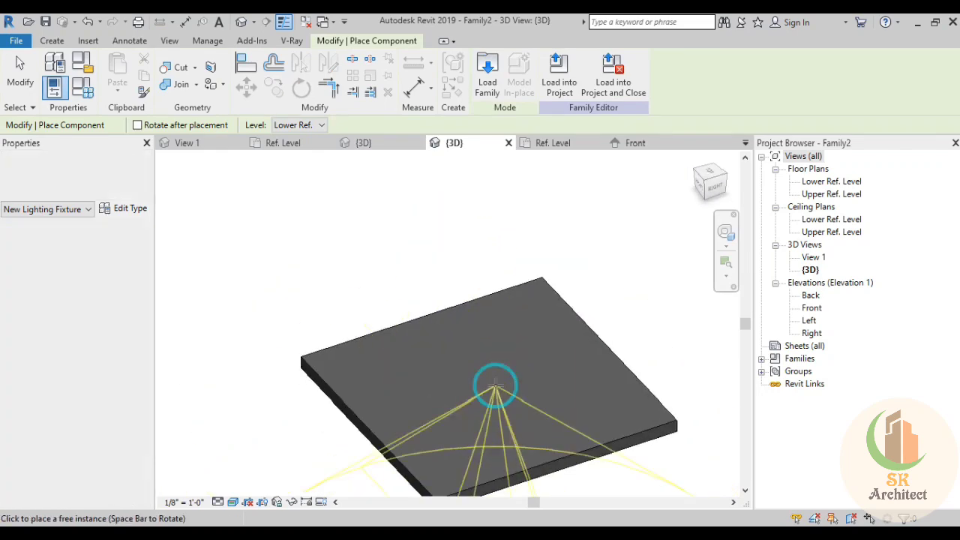
click(495, 386)
key(Escape)
scroll(465, 379, down, 1)
scroll(431, 367, down, 3)
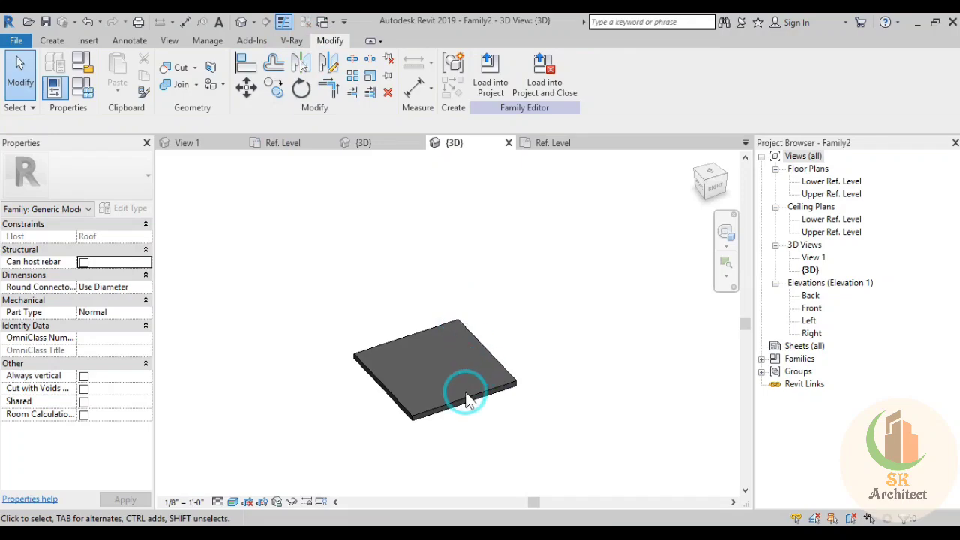
Open the Upper Ref. Level floor plan and zoom in on the round ceiling piece
middle_drag(465, 397, 497, 401)
scroll(497, 400, up, 1)
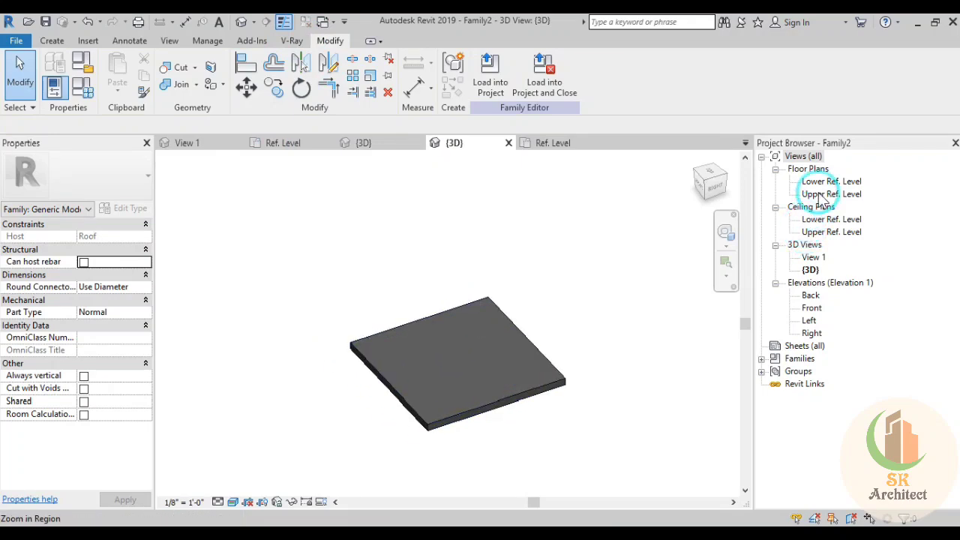
double_click(819, 195)
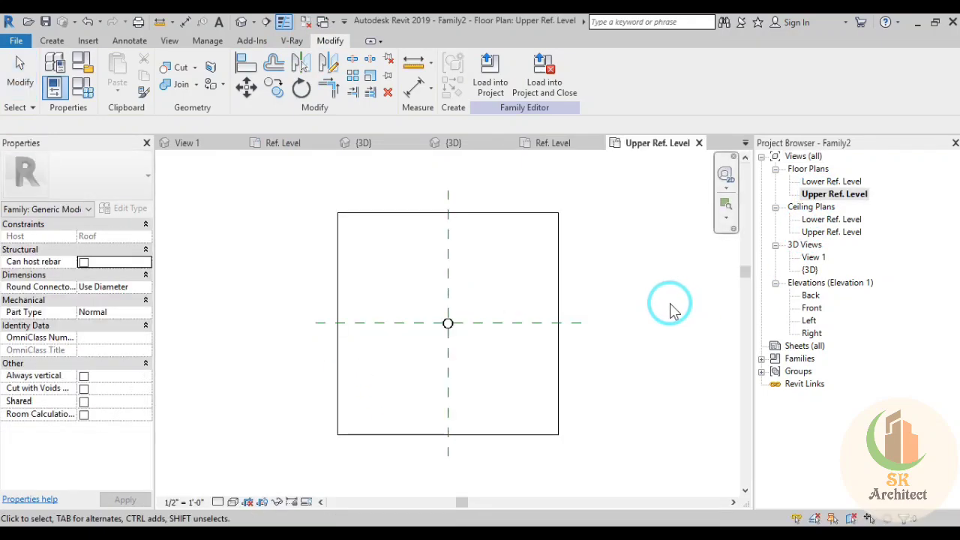
scroll(368, 315, up, 3)
scroll(368, 342, up, 2)
scroll(428, 350, up, 2)
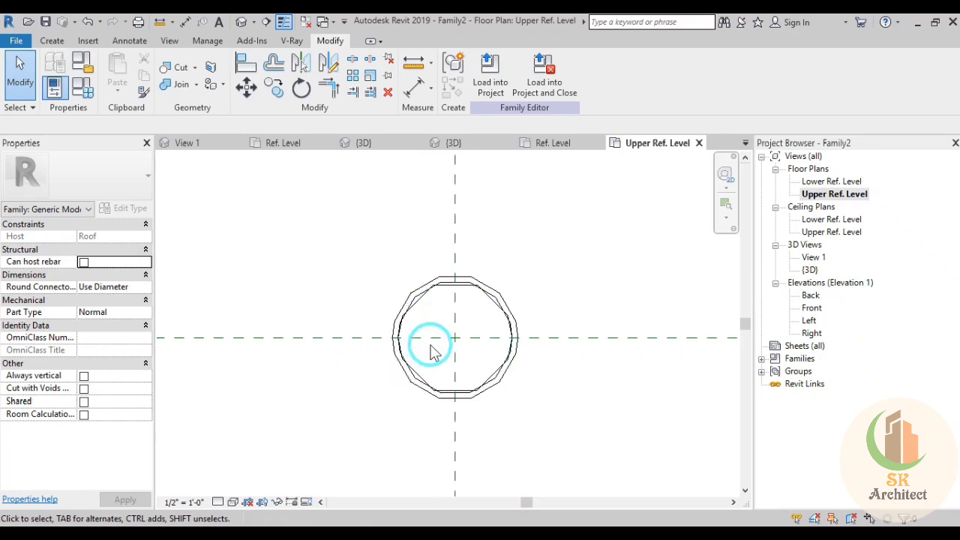
scroll(449, 354, up, 4)
middle_drag(443, 349, 365, 375)
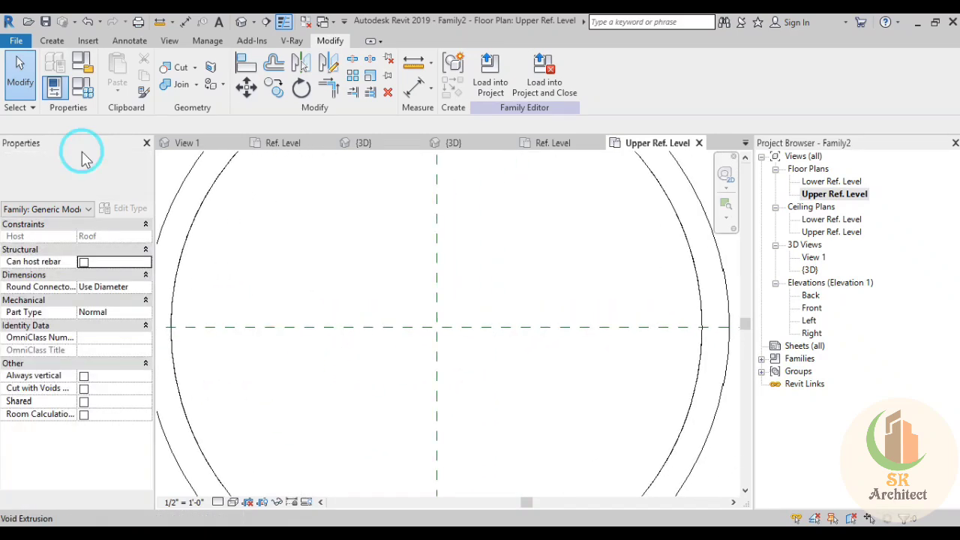
Place the Family3 lighting fixture at the reference-plane crossing and select it
click(51, 40)
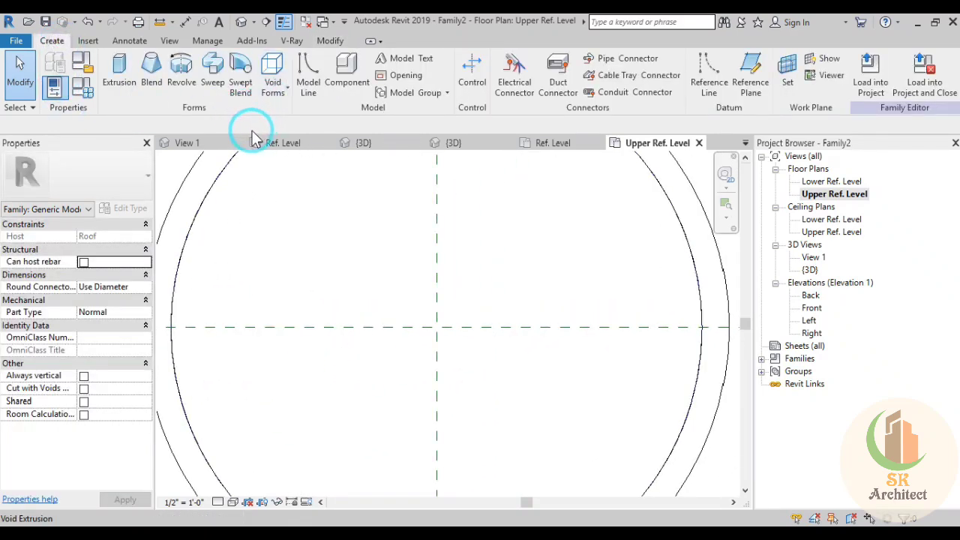
click(346, 75)
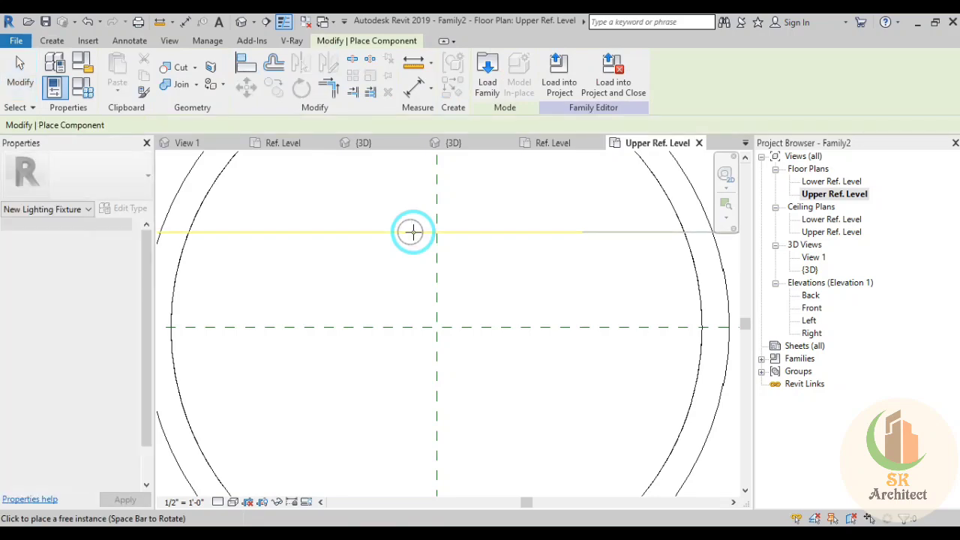
click(438, 328)
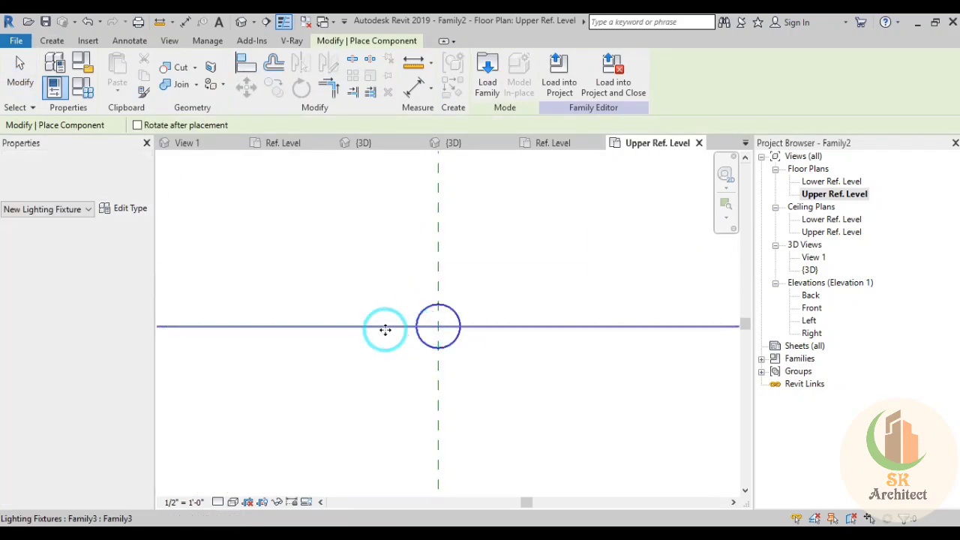
key(Escape)
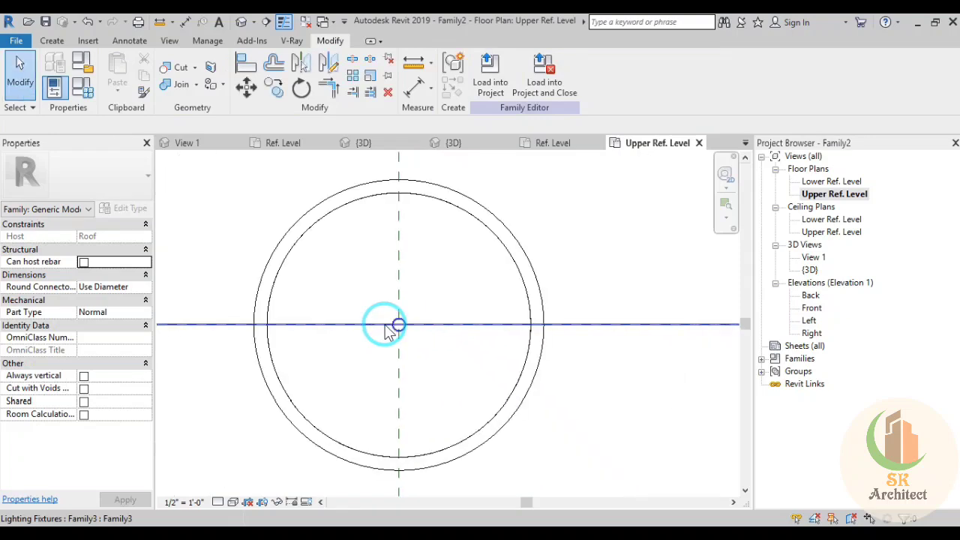
click(528, 393)
scroll(528, 393, down, 2)
scroll(612, 422, down, 2)
In the Front elevation, move the Family3 fixture up to the ceiling line
scroll(514, 392, up, 1)
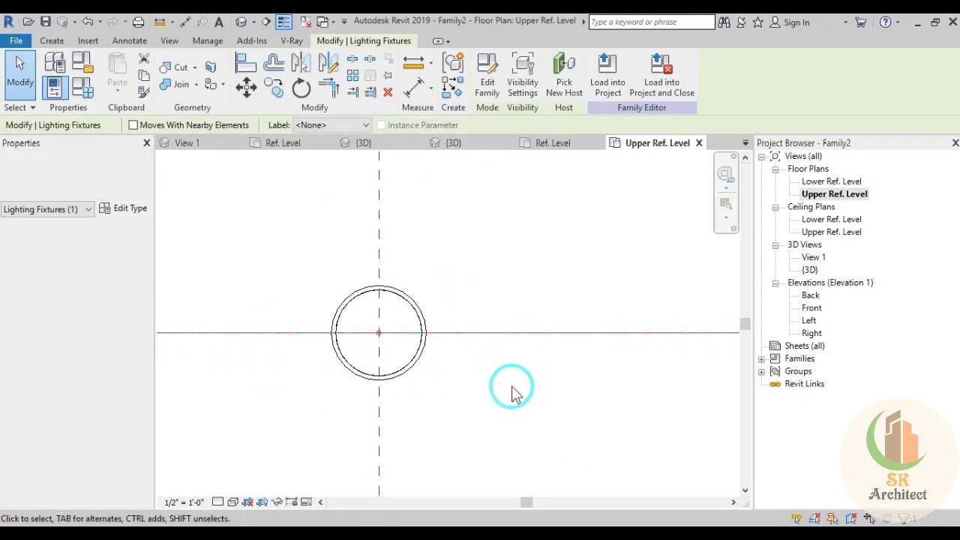
scroll(514, 392, up, 1)
double_click(811, 307)
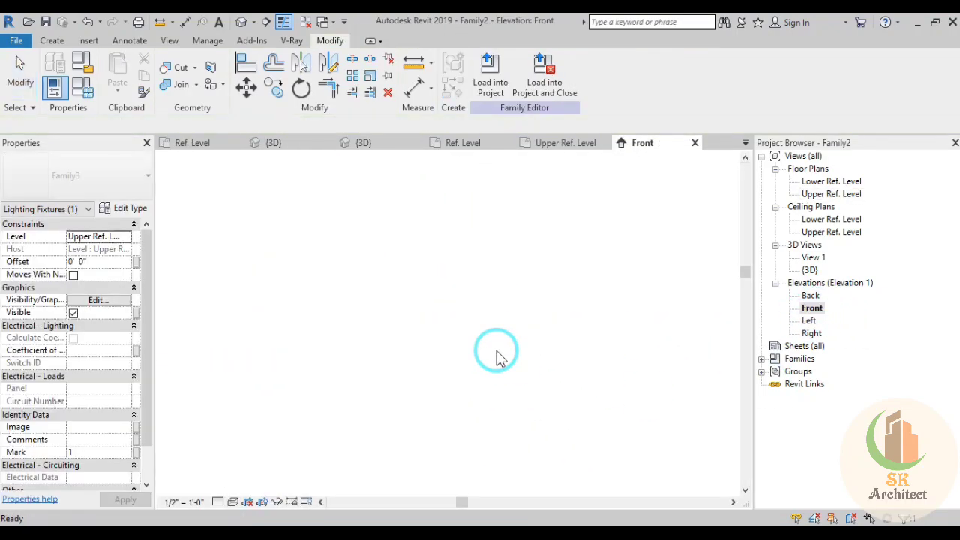
click(469, 251)
scroll(427, 216, up, 2)
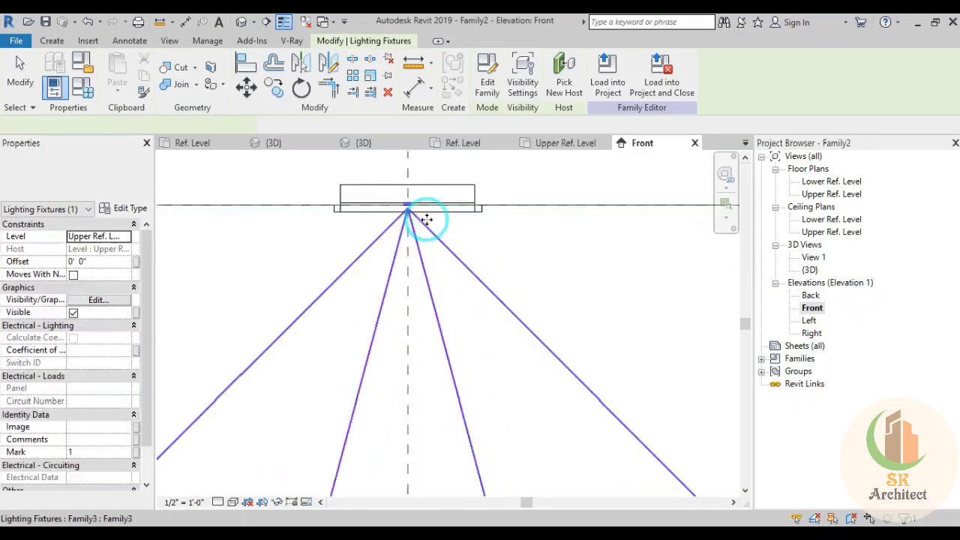
scroll(390, 207, up, 2)
middle_drag(390, 207, 418, 289)
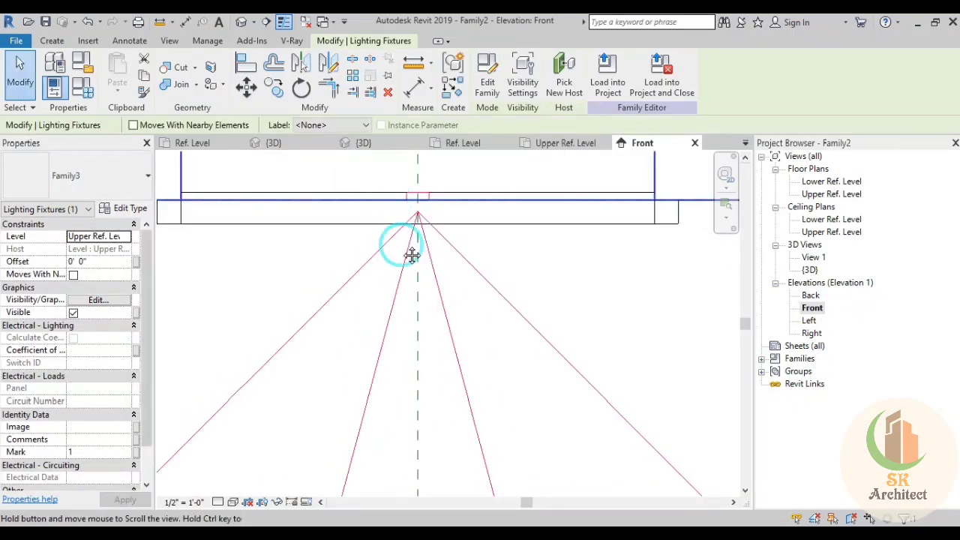
click(244, 97)
click(442, 280)
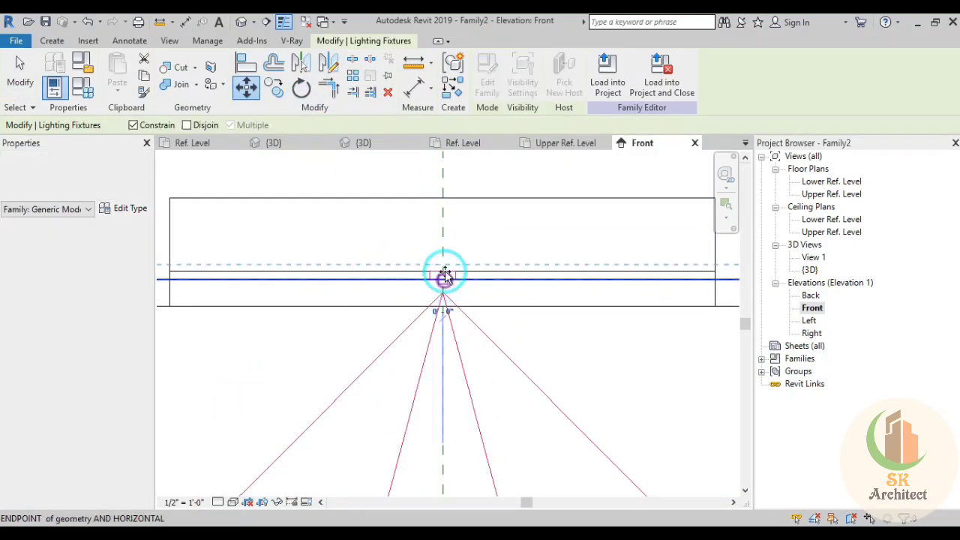
click(443, 213)
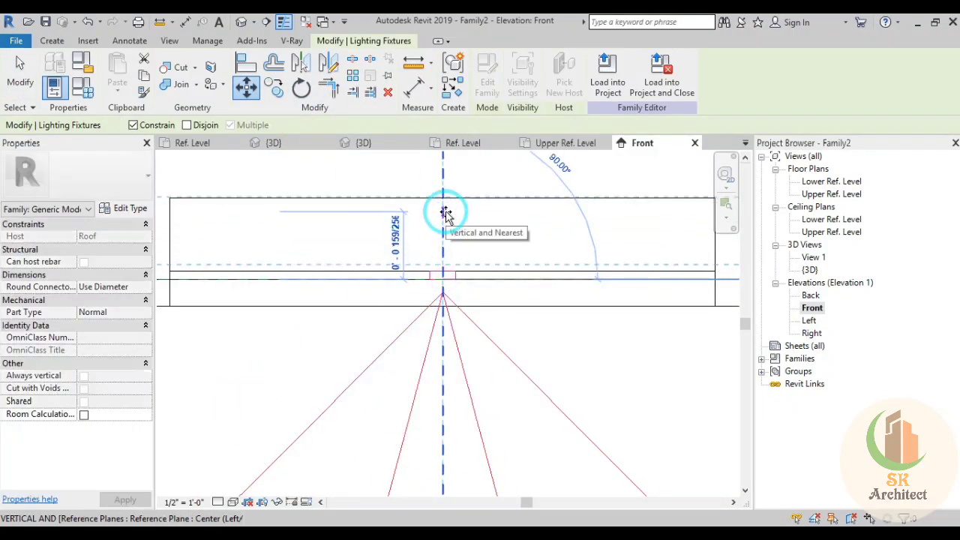
click(465, 305)
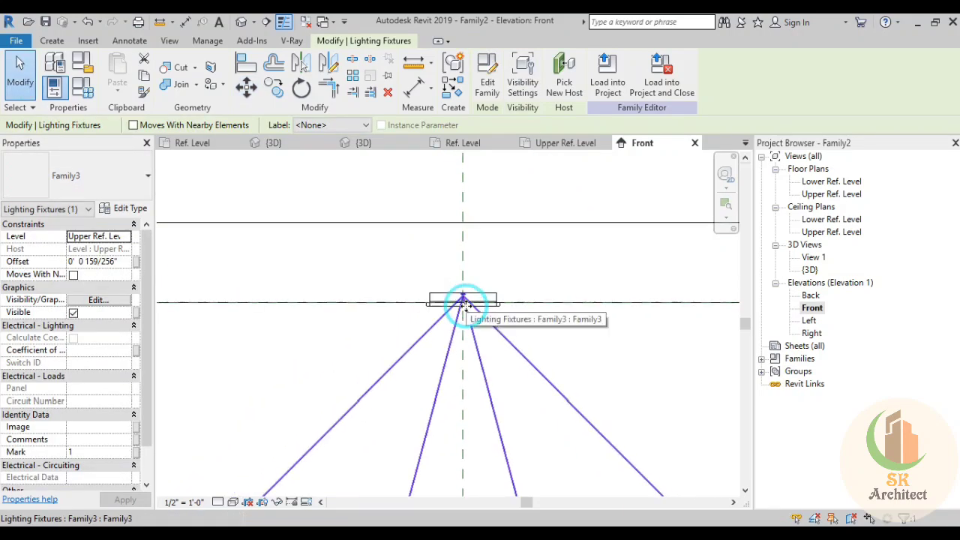
Check the downward light cone, then return to the Upper Ref. Level plan
scroll(464, 303, down, 2)
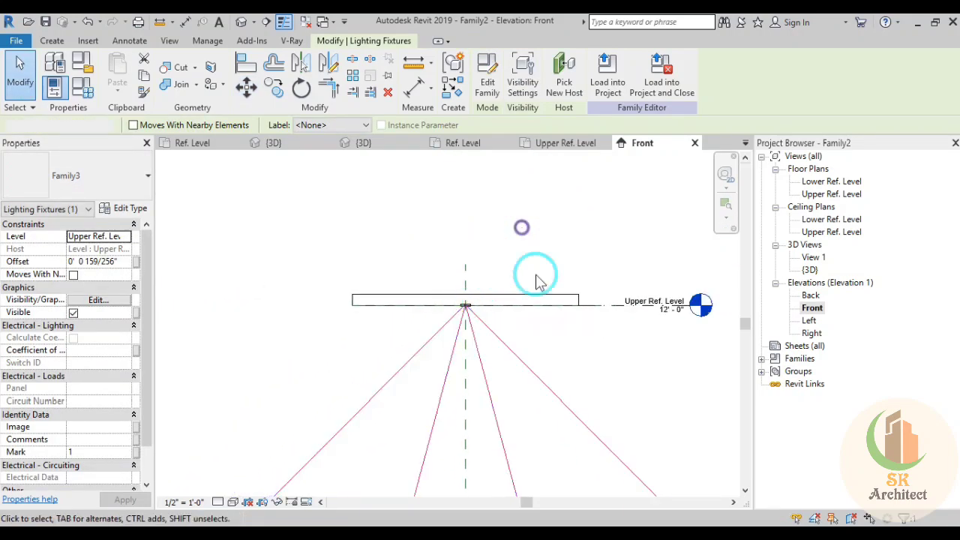
scroll(558, 308, down, 3)
click(570, 346)
mouse_move(570, 347)
middle_down()
mouse_move(557, 336)
mouse_move(497, 365)
middle_up()
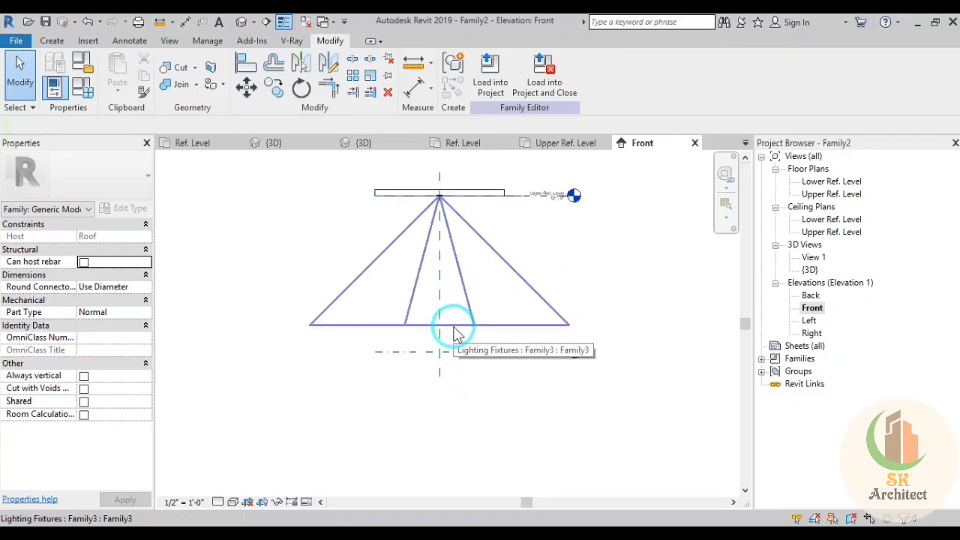
middle_drag(461, 417, 479, 427)
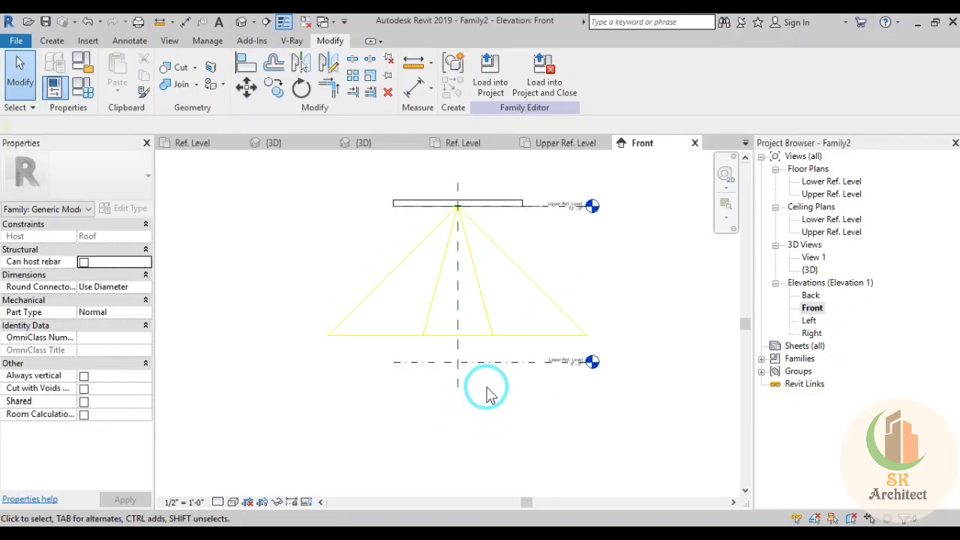
click(584, 144)
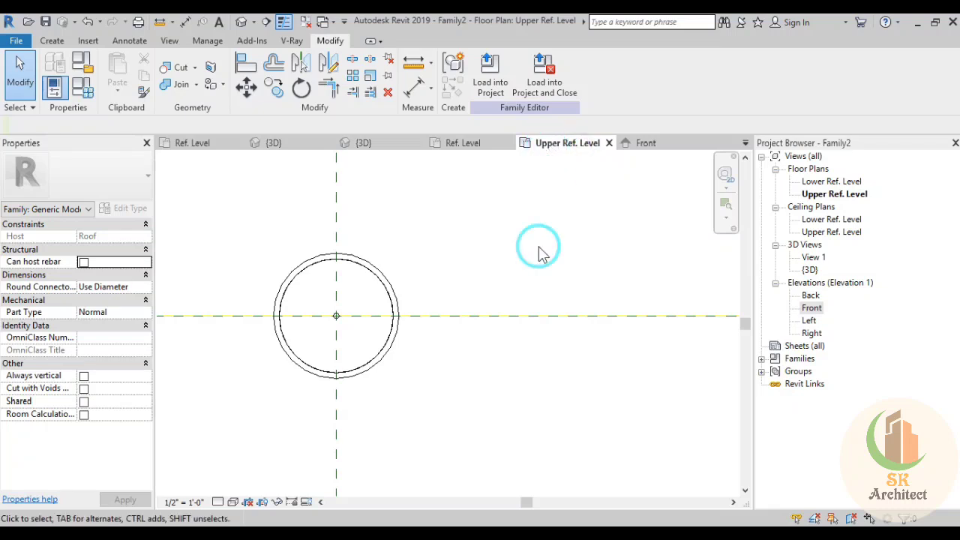
scroll(507, 325, up, 3)
scroll(505, 333, down, 3)
middle_drag(515, 386, 525, 382)
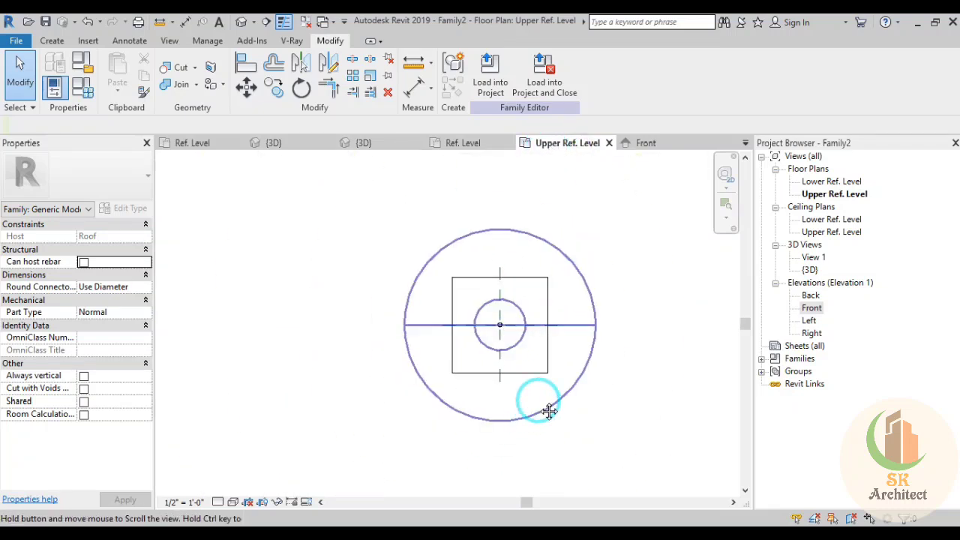
In Family3, unlink the light source symbol length parameter (<none>) and set it to 15'
click(455, 144)
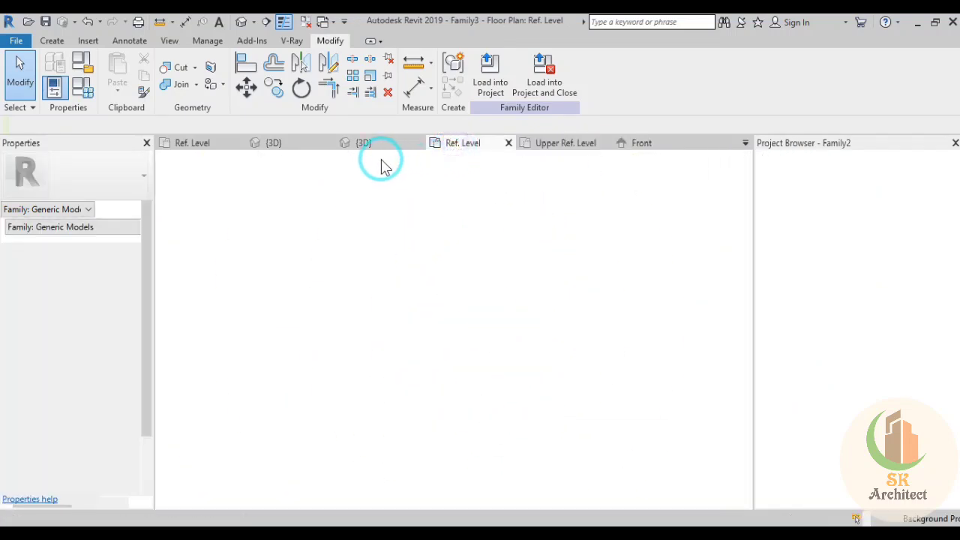
scroll(462, 439, down, 3)
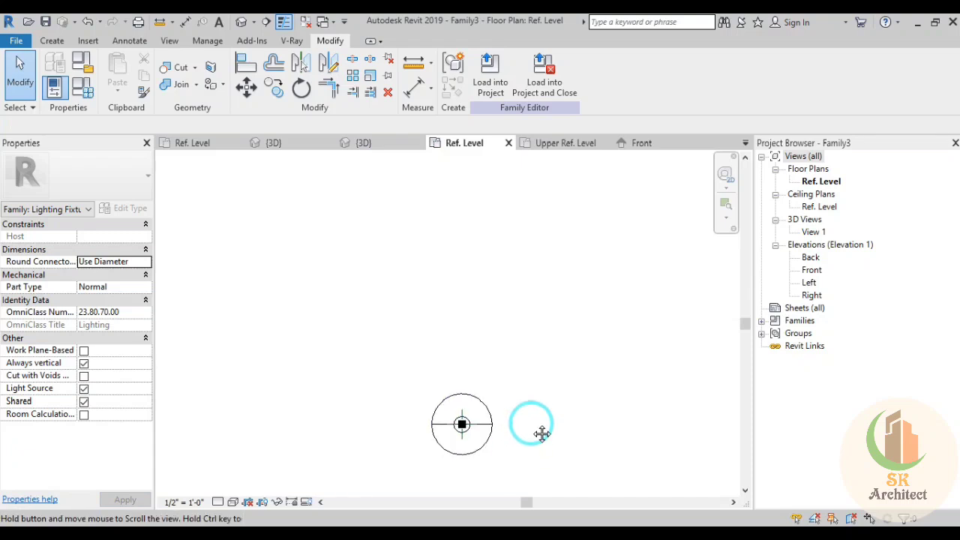
middle_drag(457, 379, 510, 384)
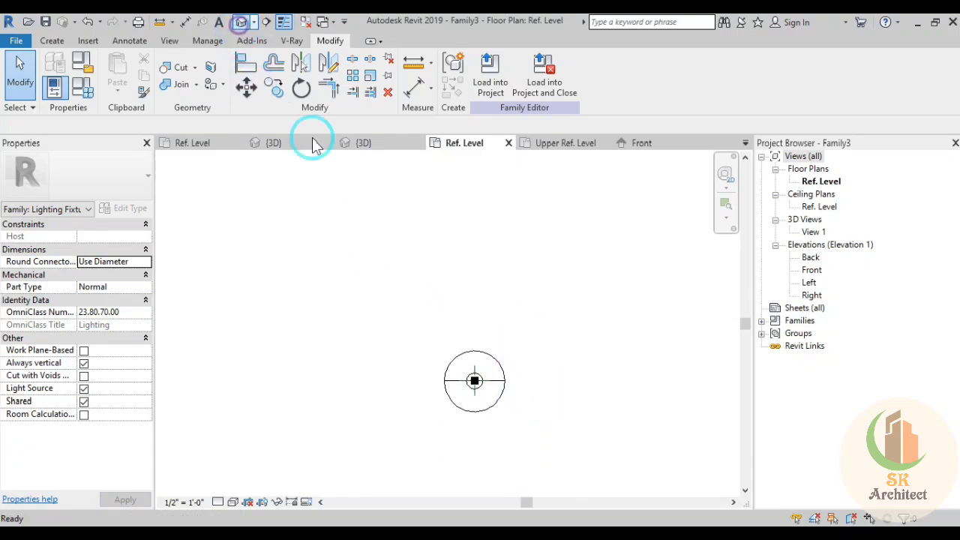
click(371, 424)
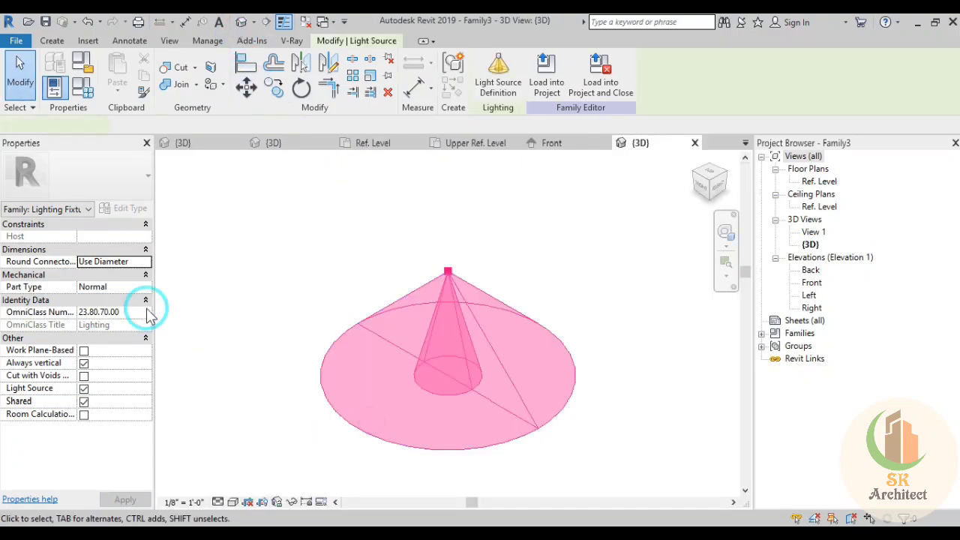
click(147, 238)
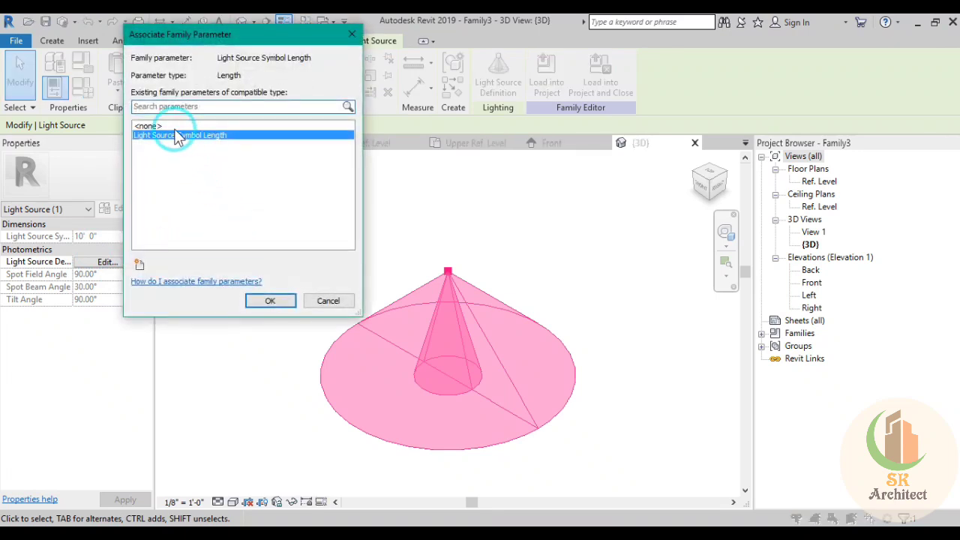
click(173, 126)
click(266, 300)
click(129, 248)
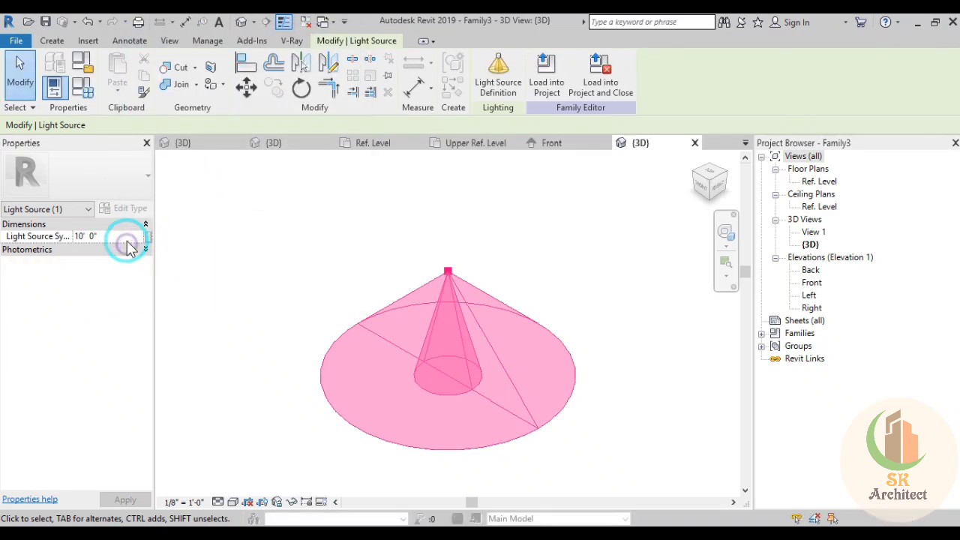
click(129, 251)
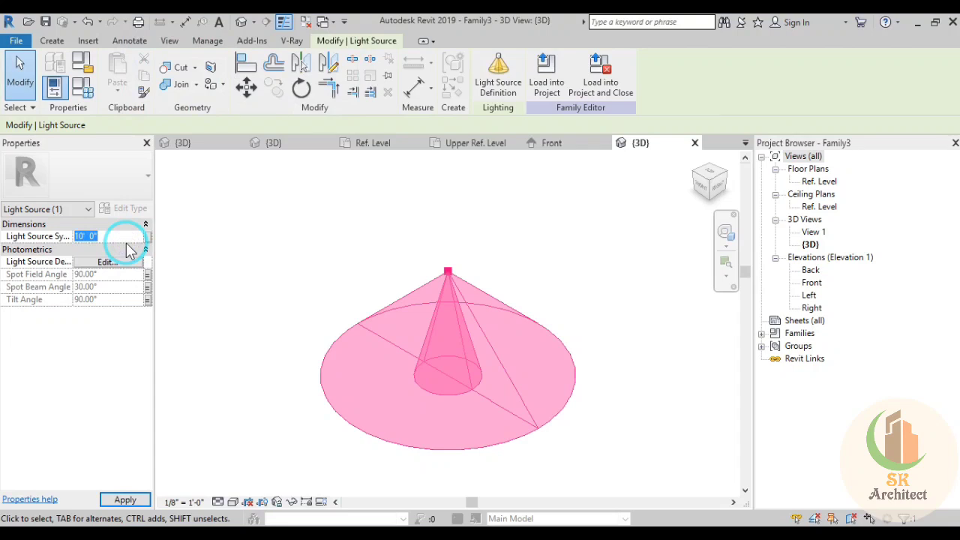
click(250, 331)
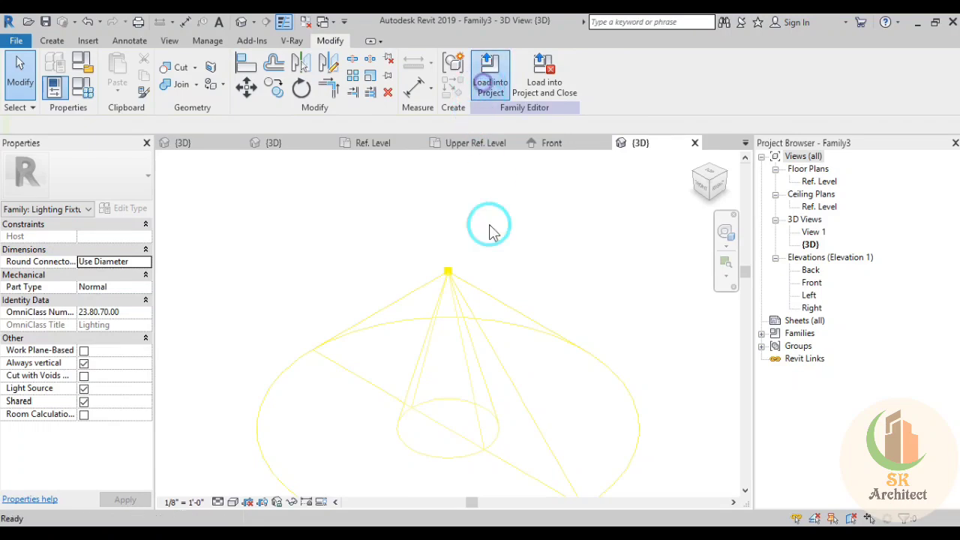
Reload the updated Family3 into Family2, overwriting the existing version
click(395, 218)
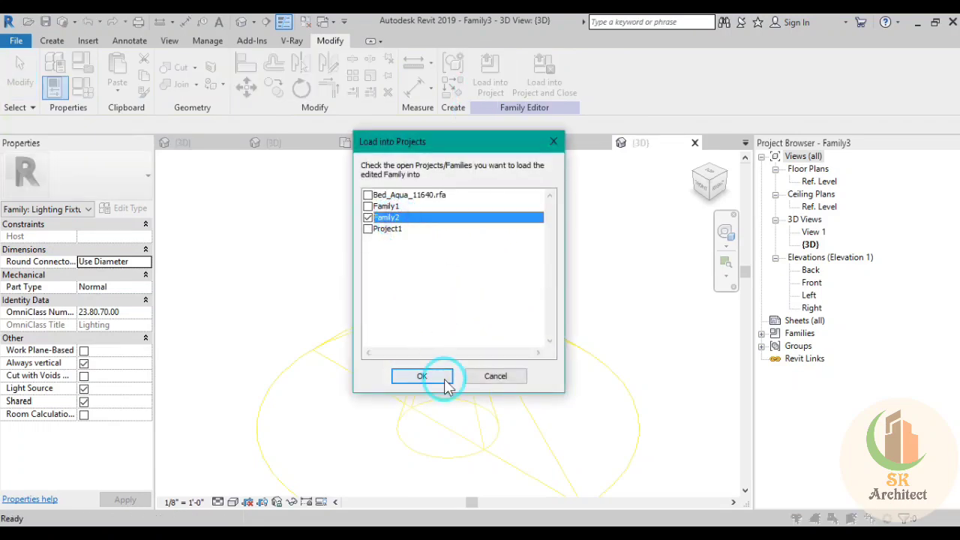
click(421, 376)
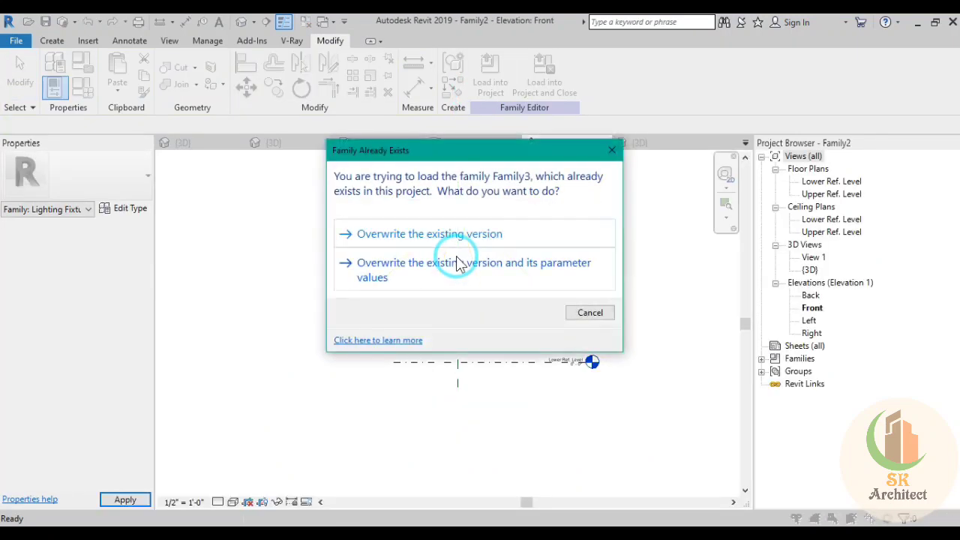
click(420, 235)
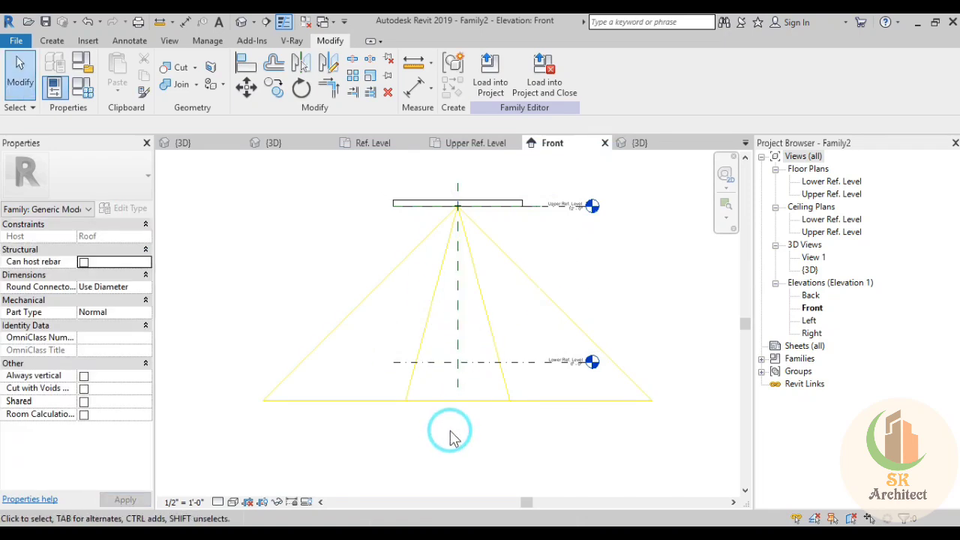
scroll(501, 424, up, 2)
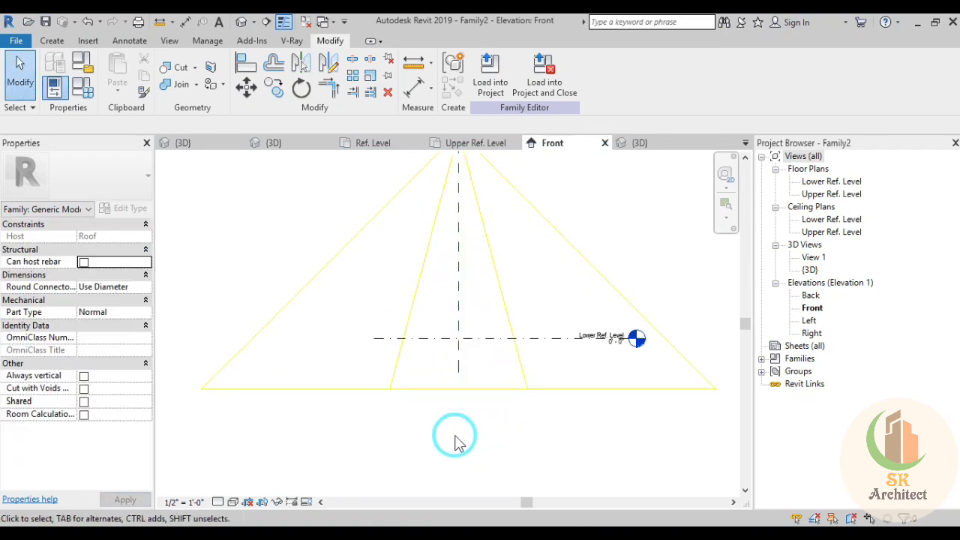
middle_drag(454, 439, 435, 473)
scroll(440, 385, down, 3)
scroll(525, 315, down, 1)
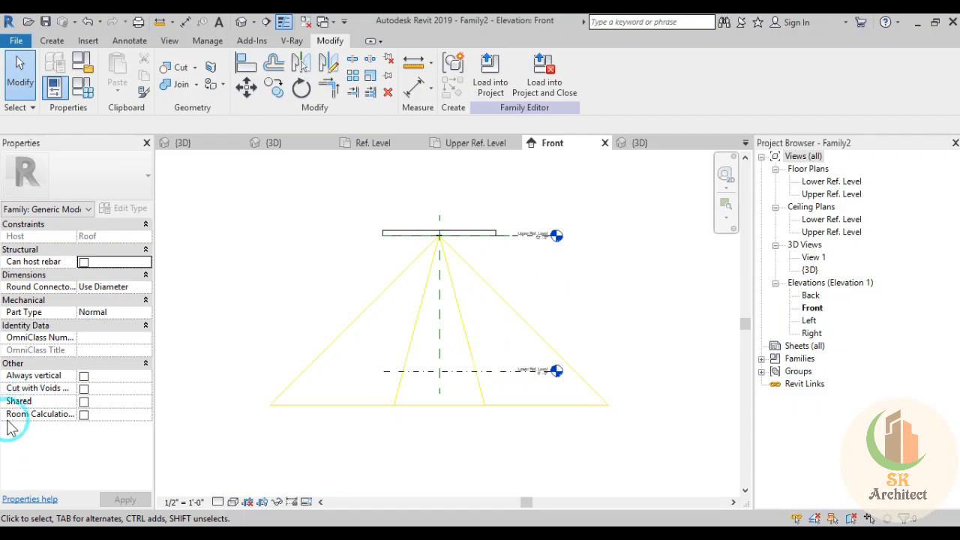
Mark Family2 as Shared and load it into Project1
click(84, 403)
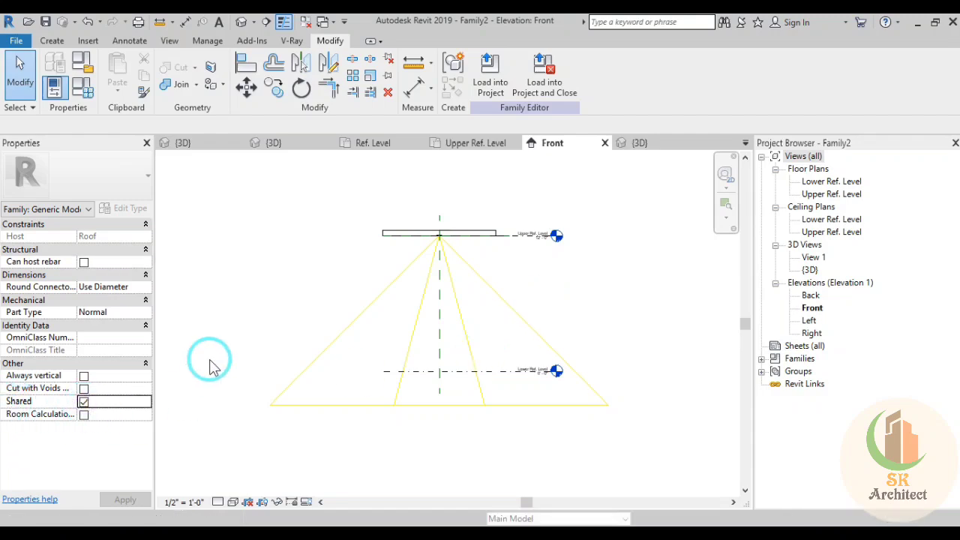
middle_drag(302, 313, 317, 337)
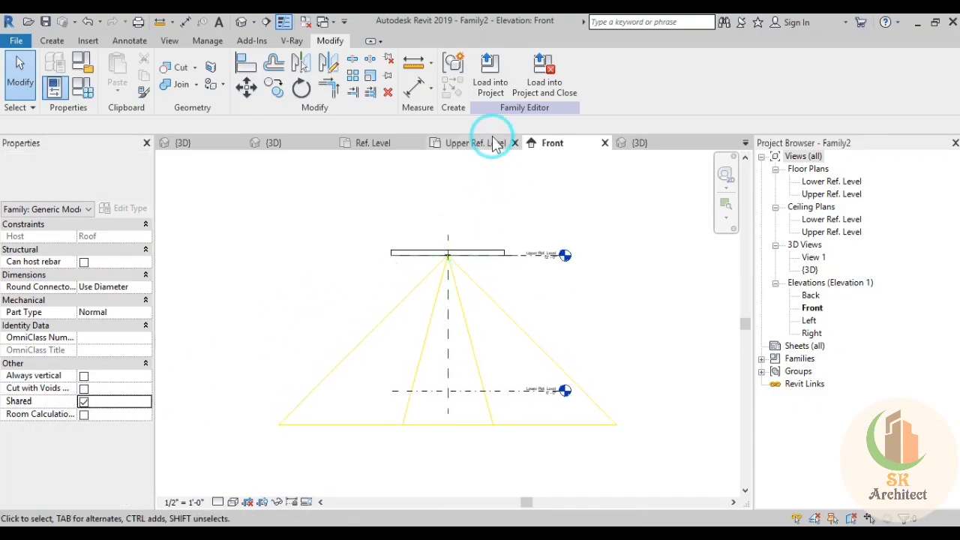
click(489, 75)
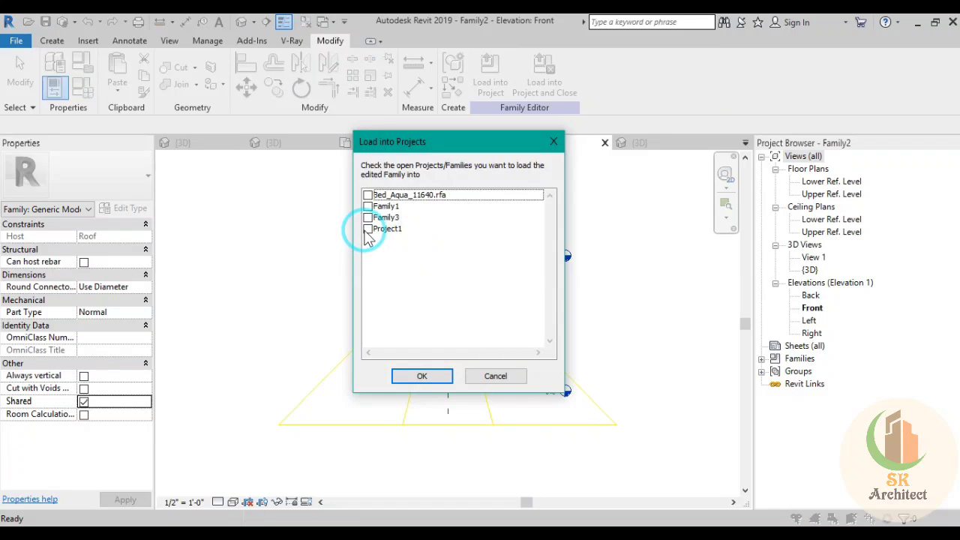
click(368, 228)
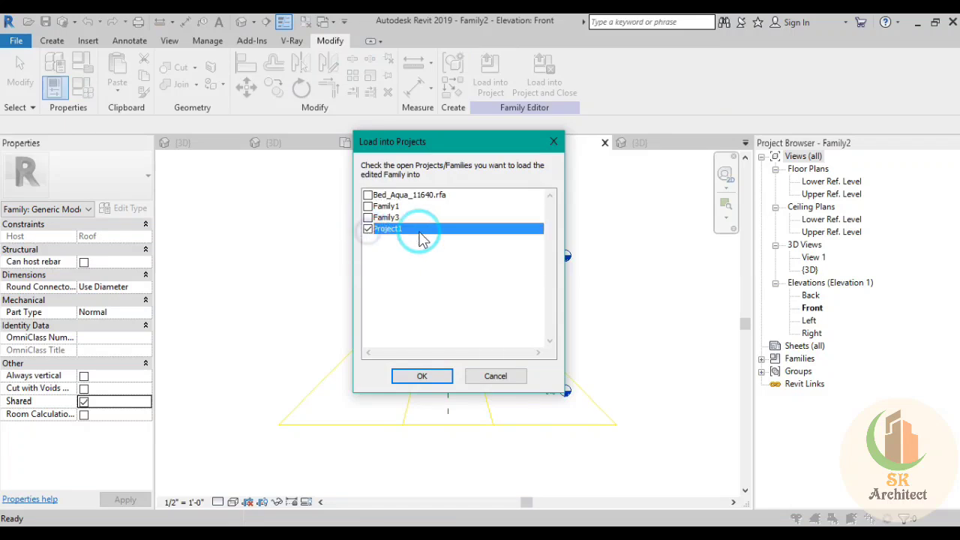
click(424, 377)
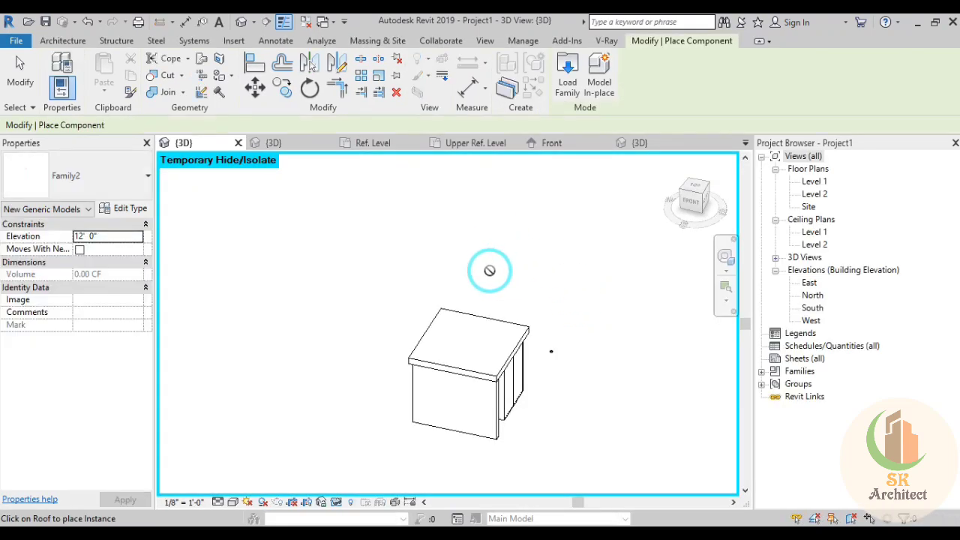
Cancel the pending Family2 placement and return to the 3D view
key(Escape)
scroll(506, 293, down, 2)
scroll(487, 309, down, 1)
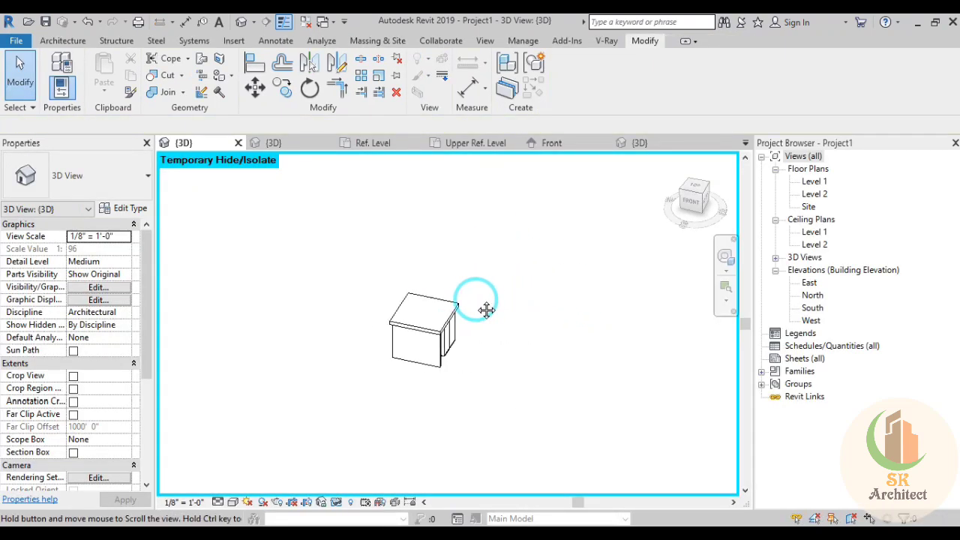
middle_drag(487, 309, 470, 309)
click(246, 22)
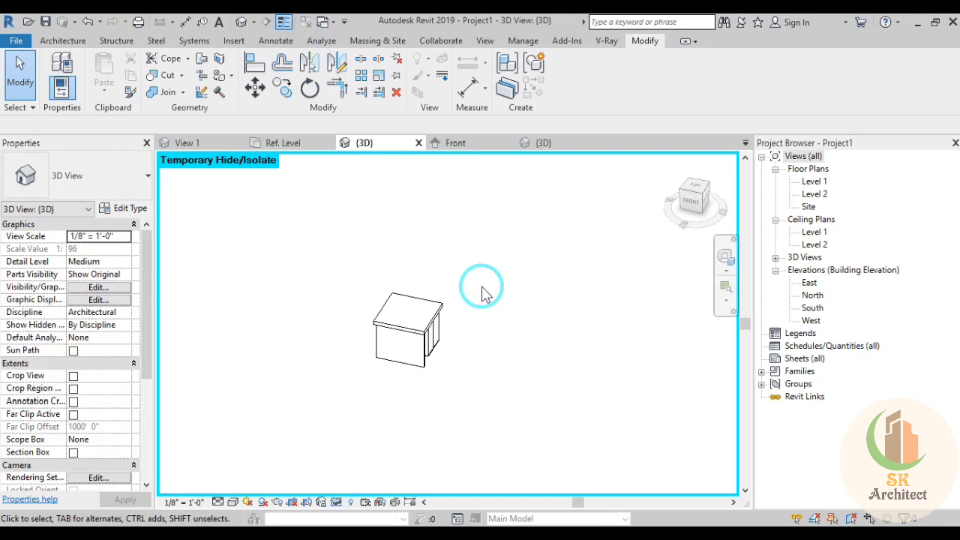
Open the Level 2 floor plan and zoom in to frame the bedroom
double_click(813, 183)
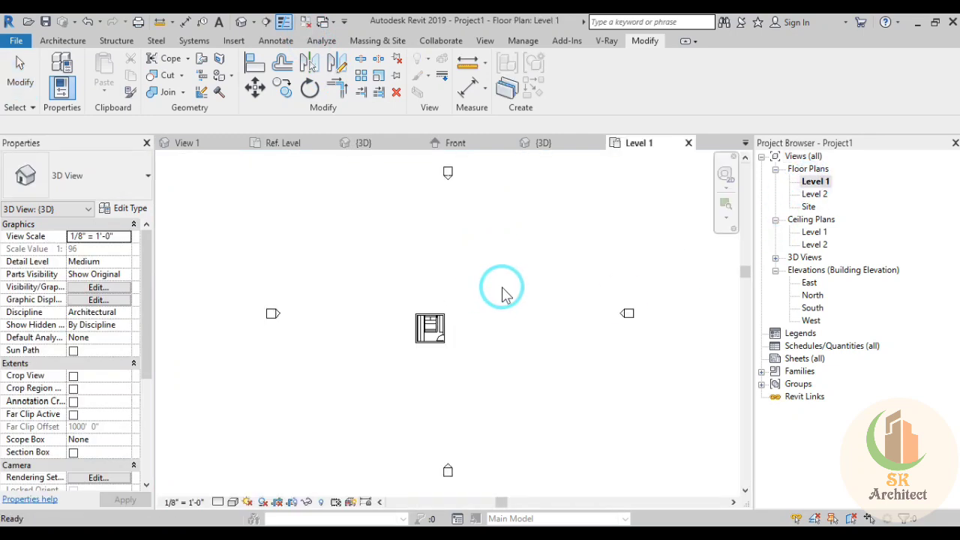
double_click(817, 195)
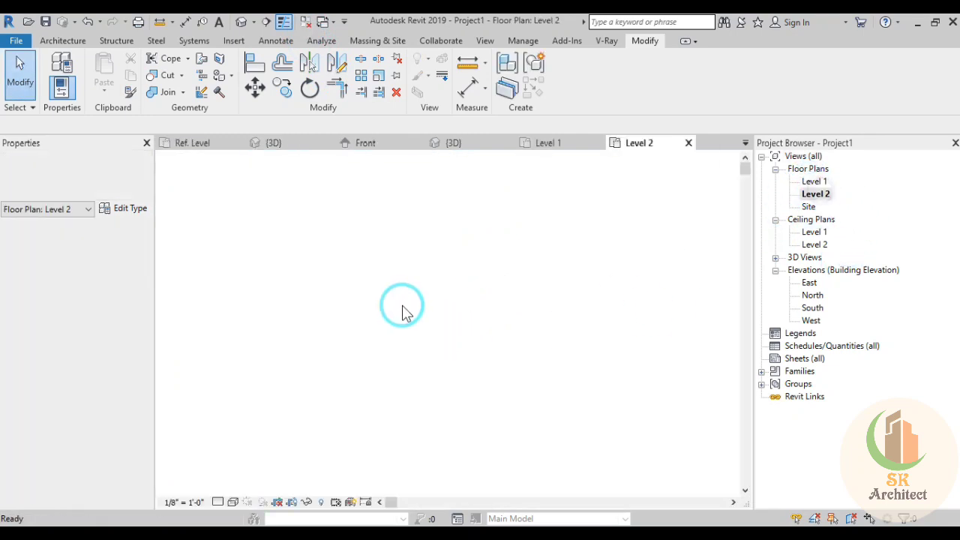
scroll(407, 307, up, 2)
scroll(424, 321, up, 3)
scroll(435, 328, up, 1)
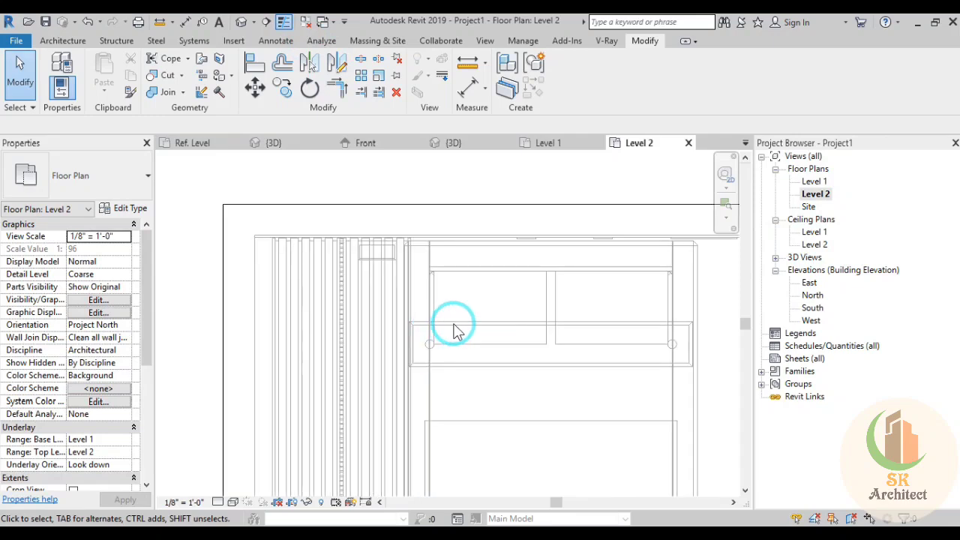
scroll(456, 317, up, 1)
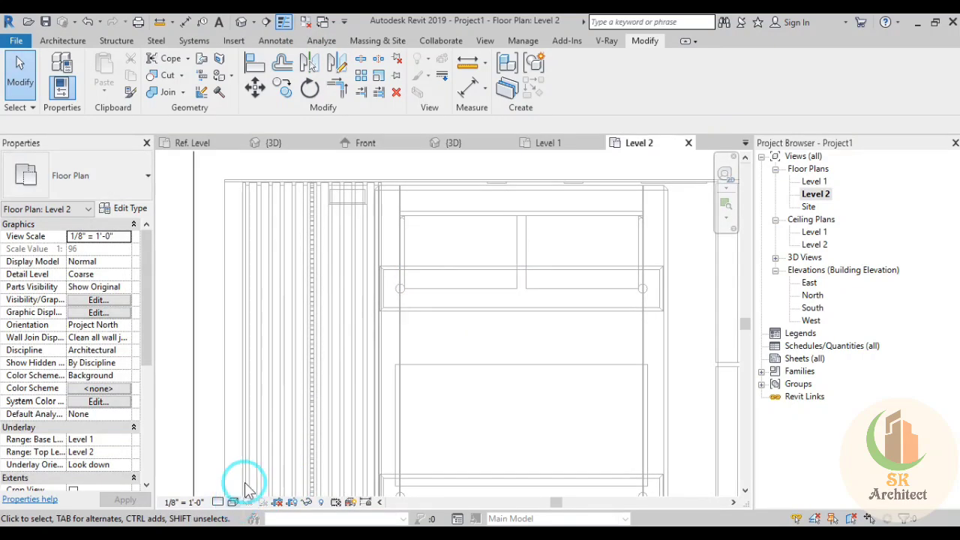
scroll(332, 310, down, 2)
middle_drag(332, 311, 338, 320)
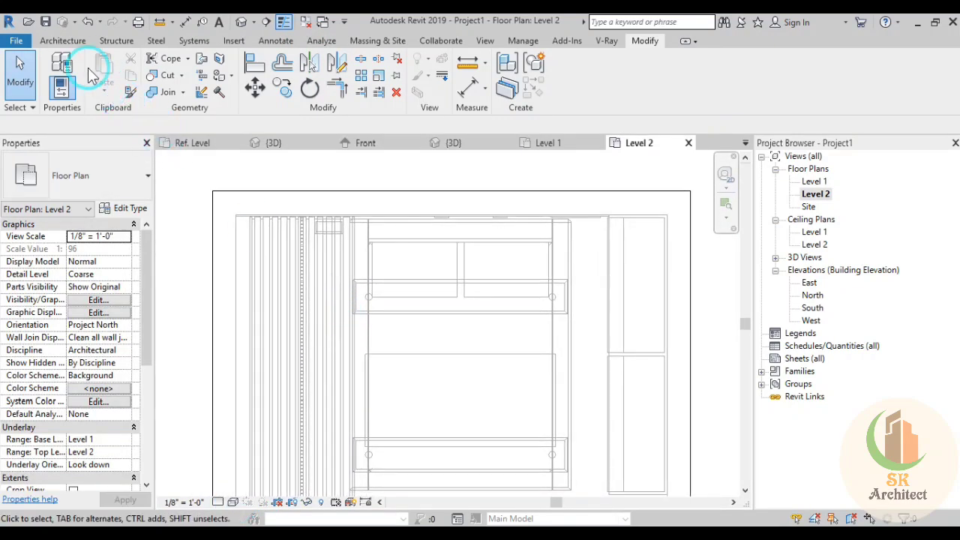
Place a Family2 ceiling light instance on the Level 2 plan and select it
click(81, 42)
click(162, 73)
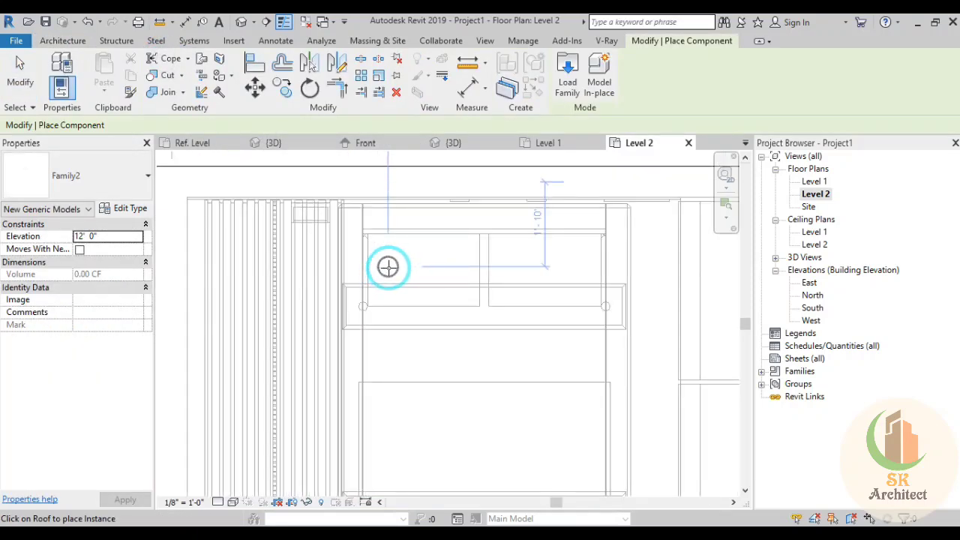
scroll(391, 266, up, 1)
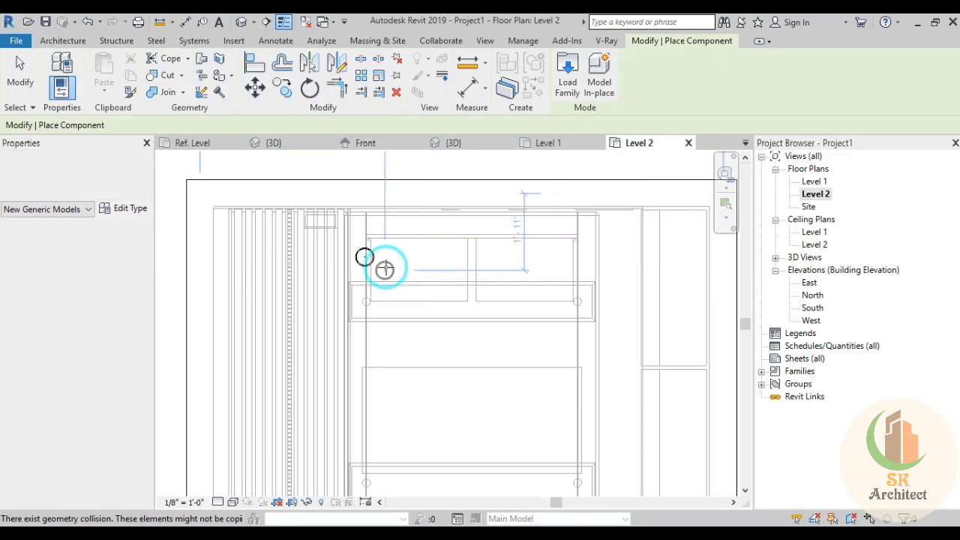
key(Escape)
click(439, 297)
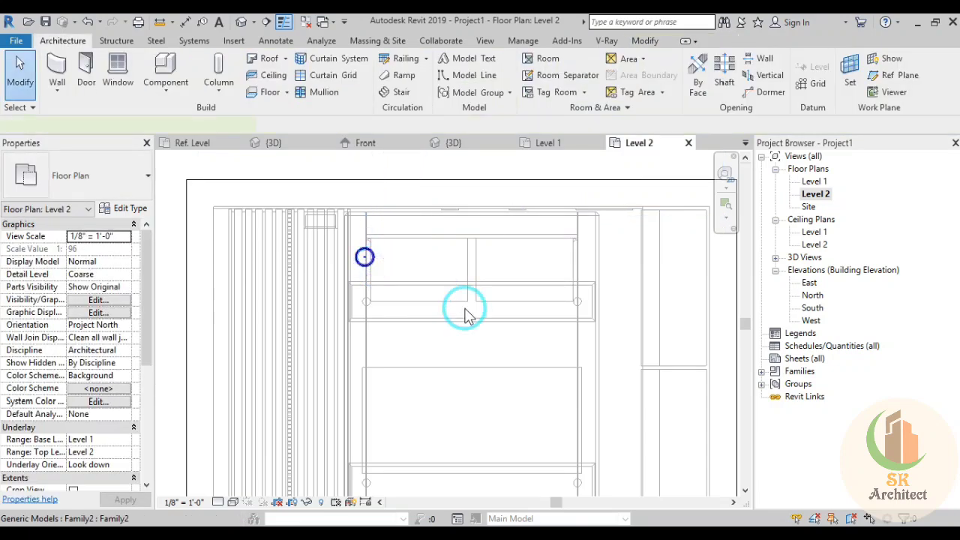
click(464, 314)
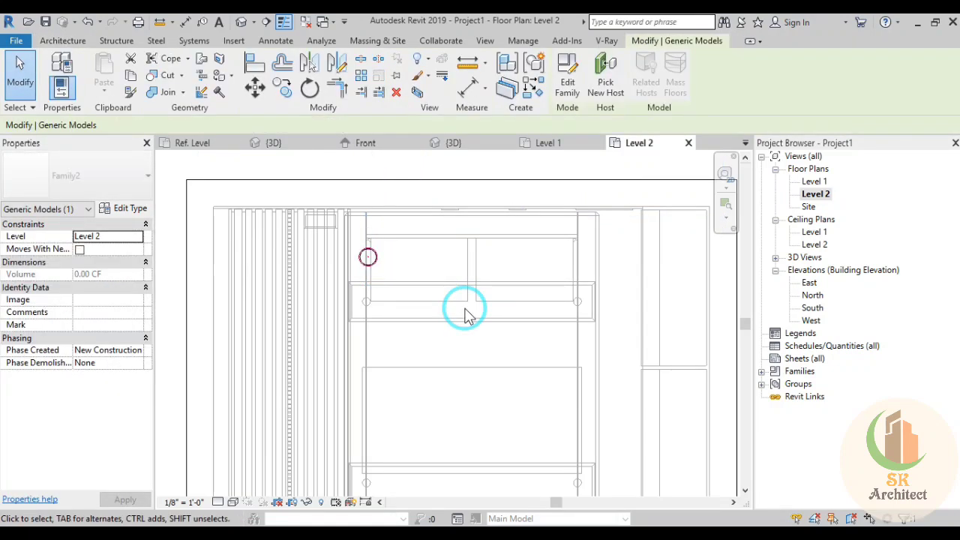
click(465, 309)
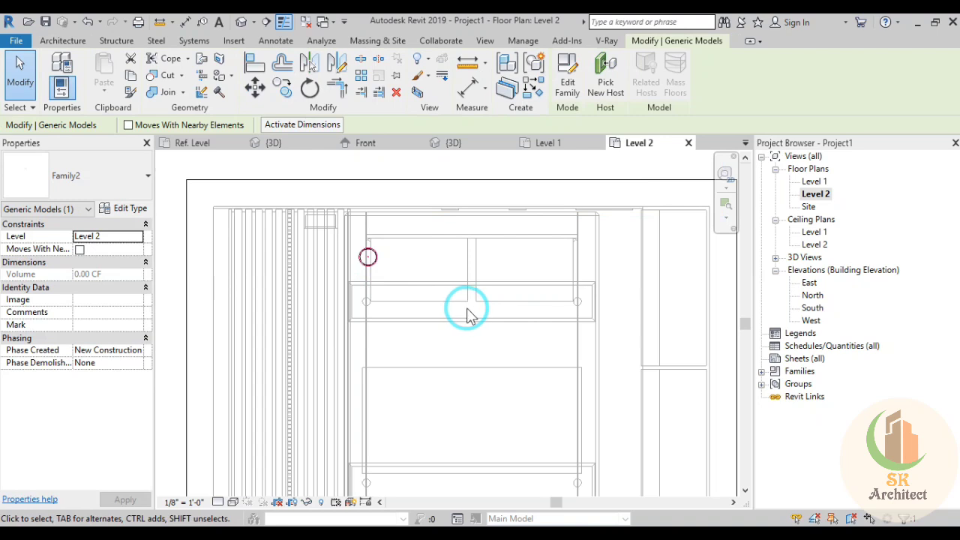
scroll(466, 313, down, 3)
scroll(439, 240, down, 2)
Copy the circular fixture to a second position further down
click(282, 88)
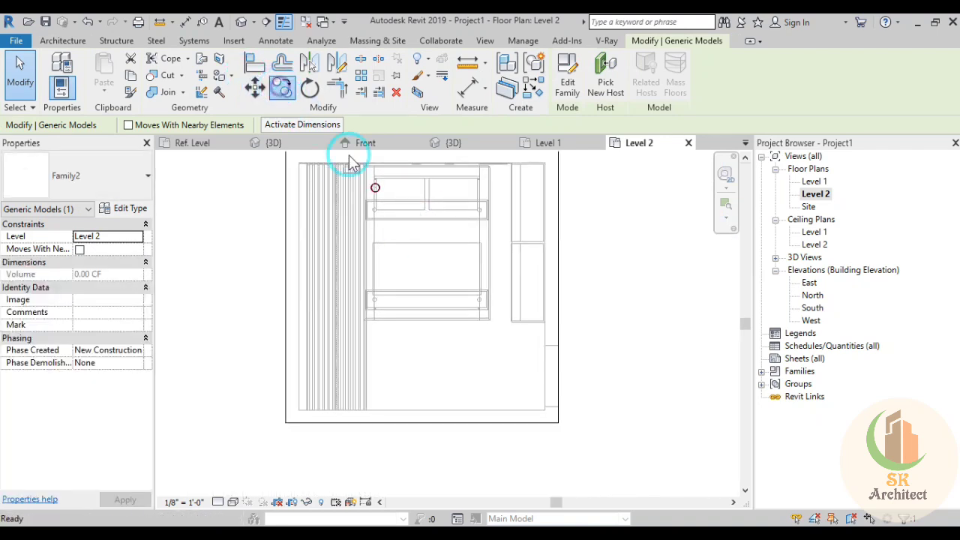
scroll(372, 189, up, 2)
click(371, 188)
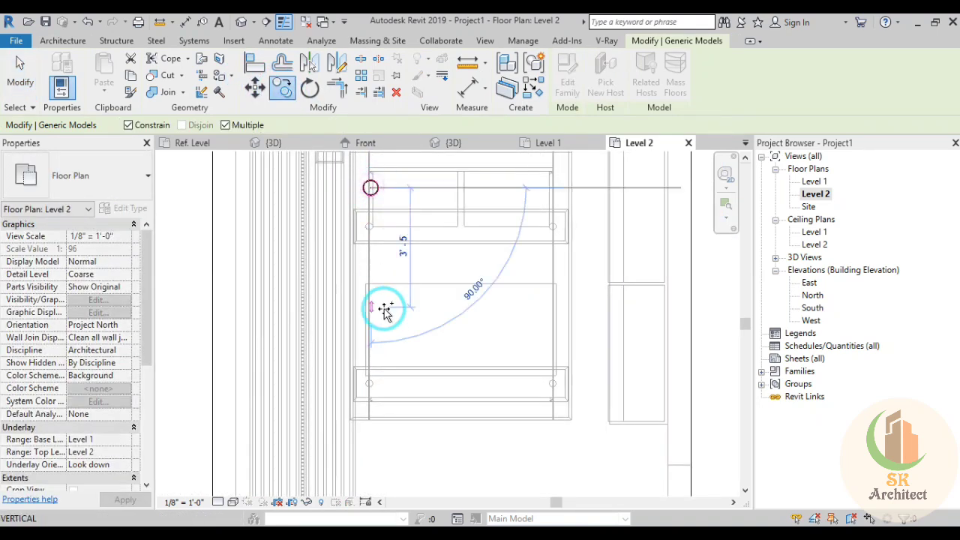
scroll(366, 321, down, 2)
scroll(367, 320, down, 1)
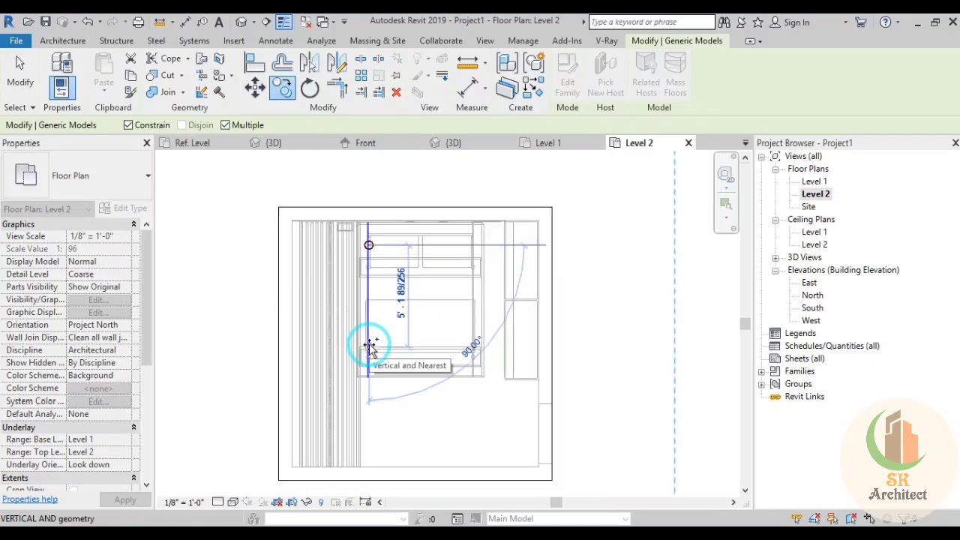
click(402, 300)
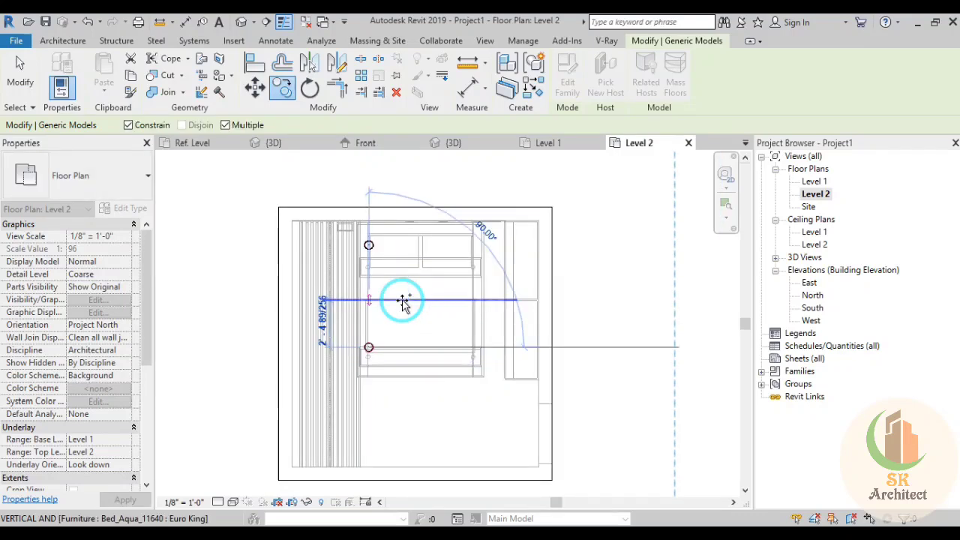
key(Escape)
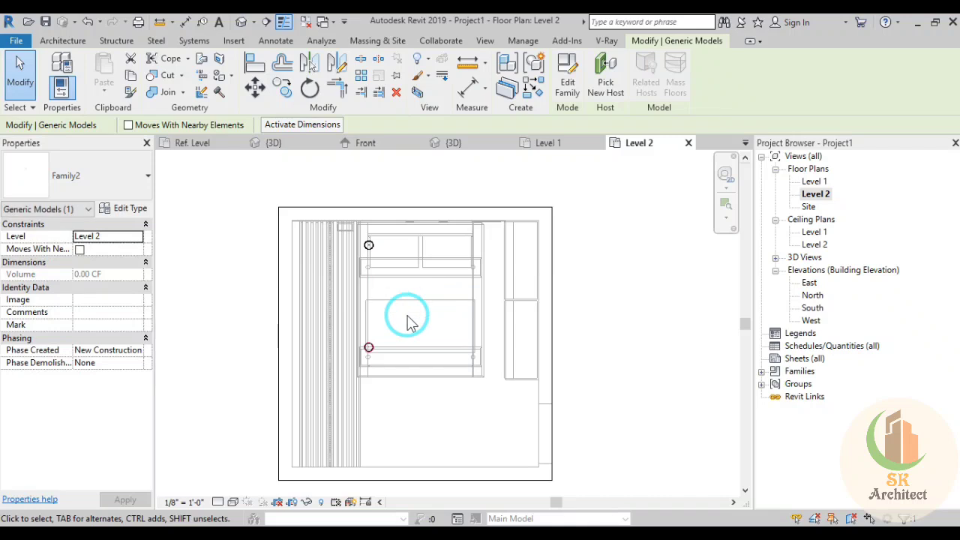
click(448, 323)
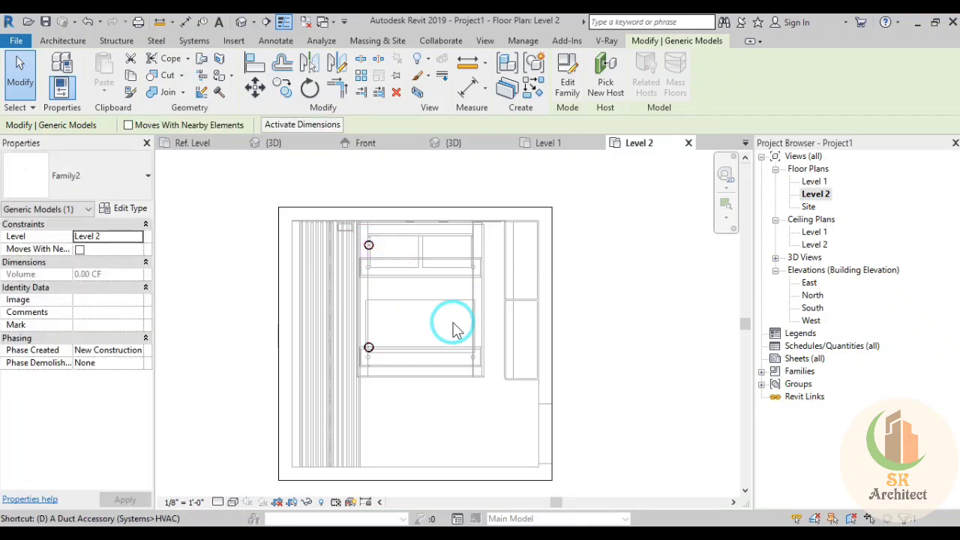
Mirror the circle about the wall midpoint to create a third fixture
key(m)
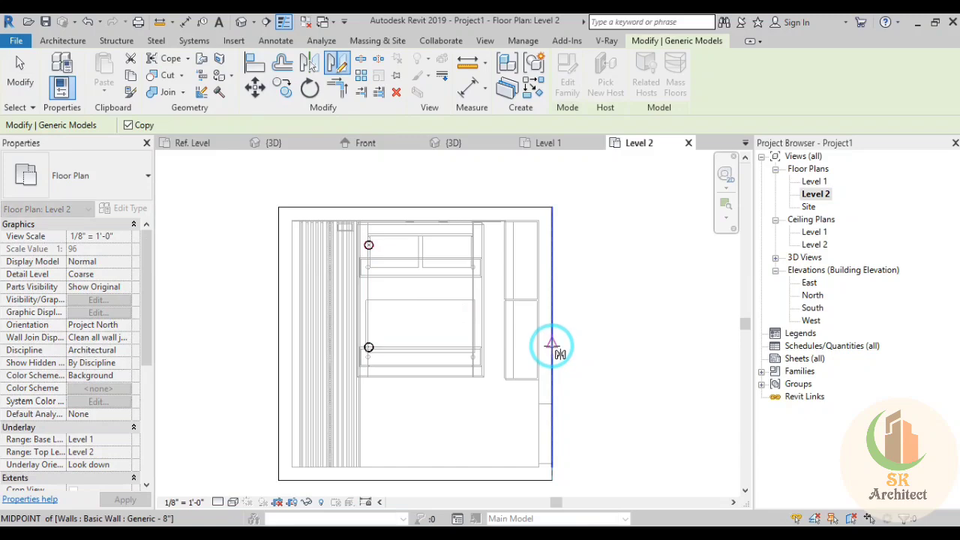
click(552, 347)
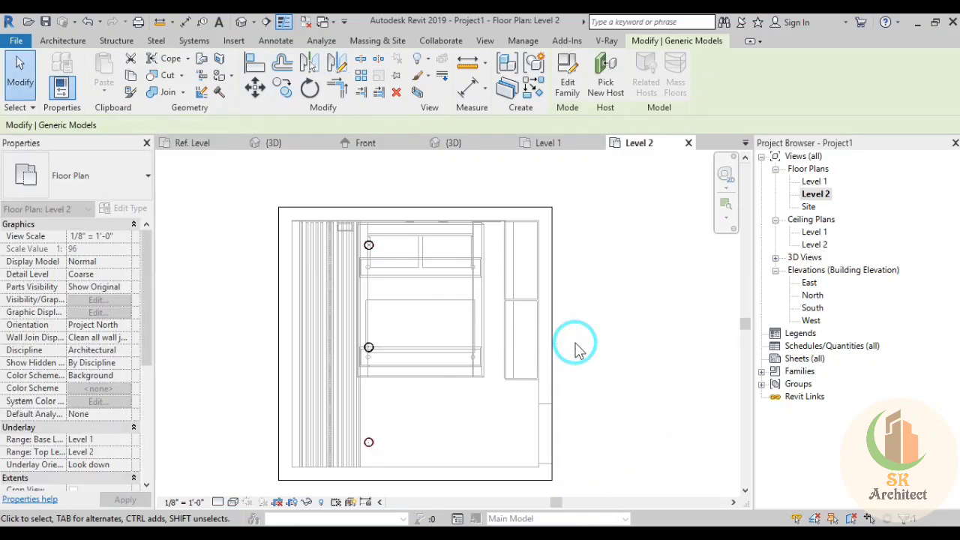
click(563, 356)
click(333, 184)
Select all three circles and copy them to the bed's right side
drag(330, 167, 468, 486)
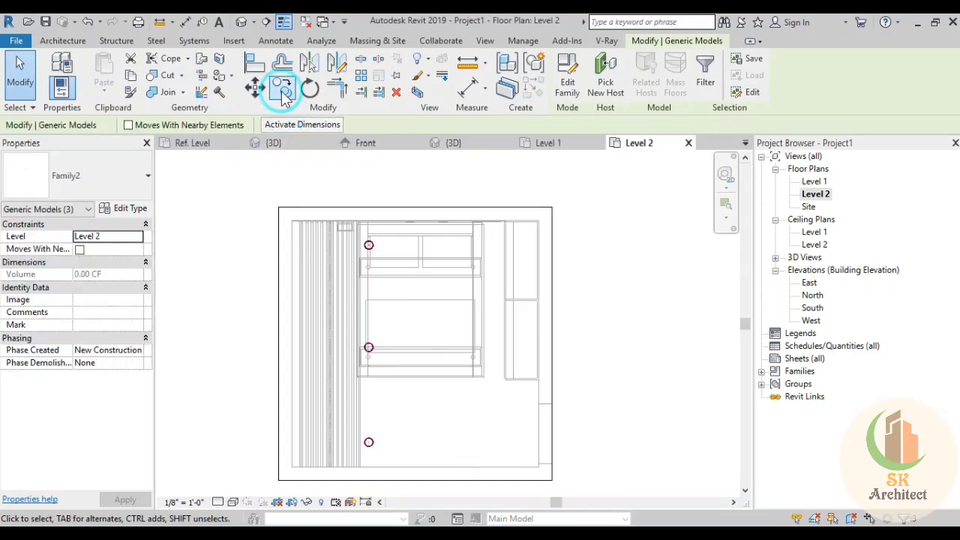
click(255, 88)
key(c)
key(o)
click(368, 246)
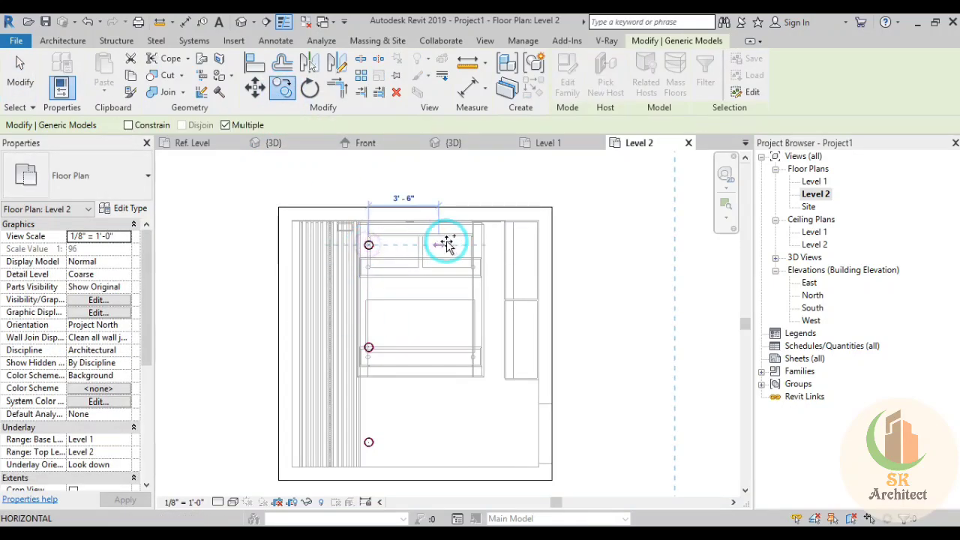
scroll(471, 241, up, 2)
scroll(474, 244, up, 2)
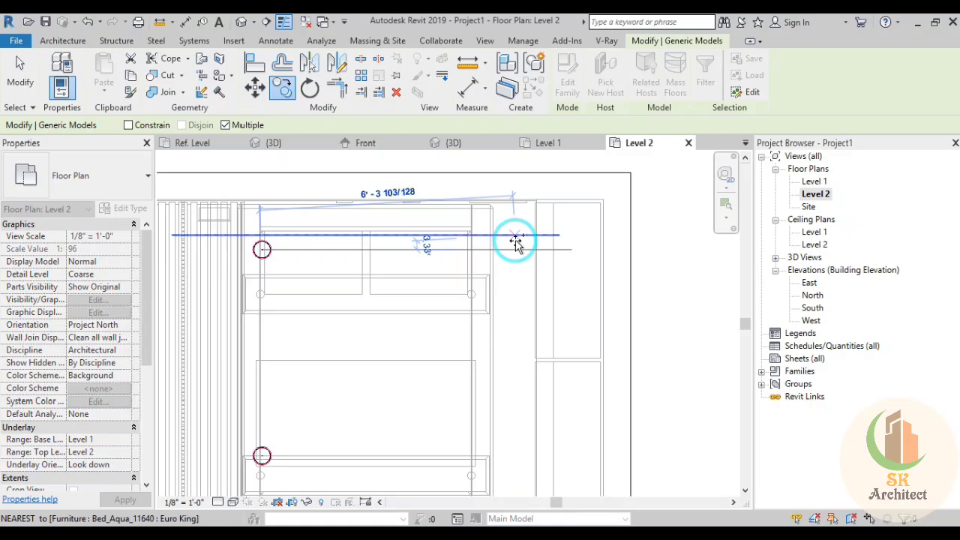
click(515, 239)
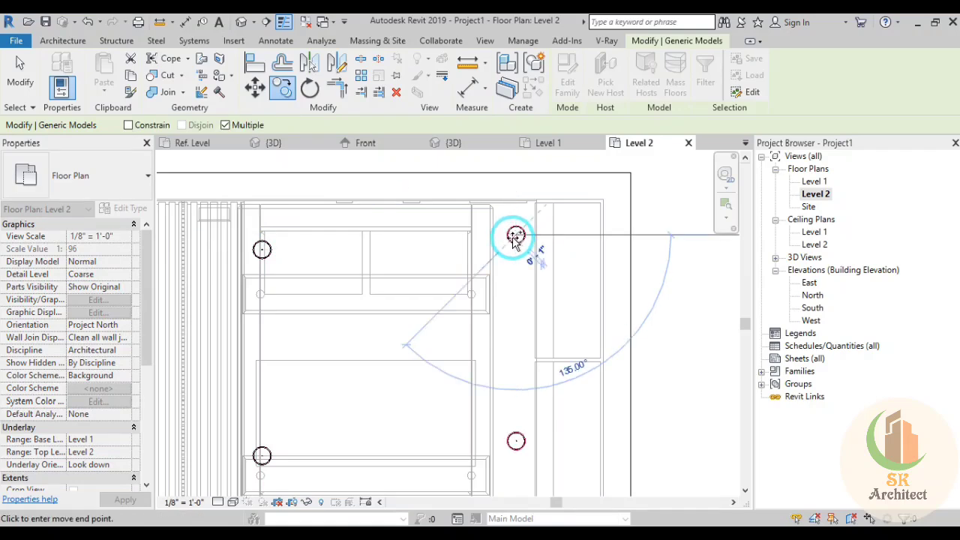
scroll(515, 239, down, 3)
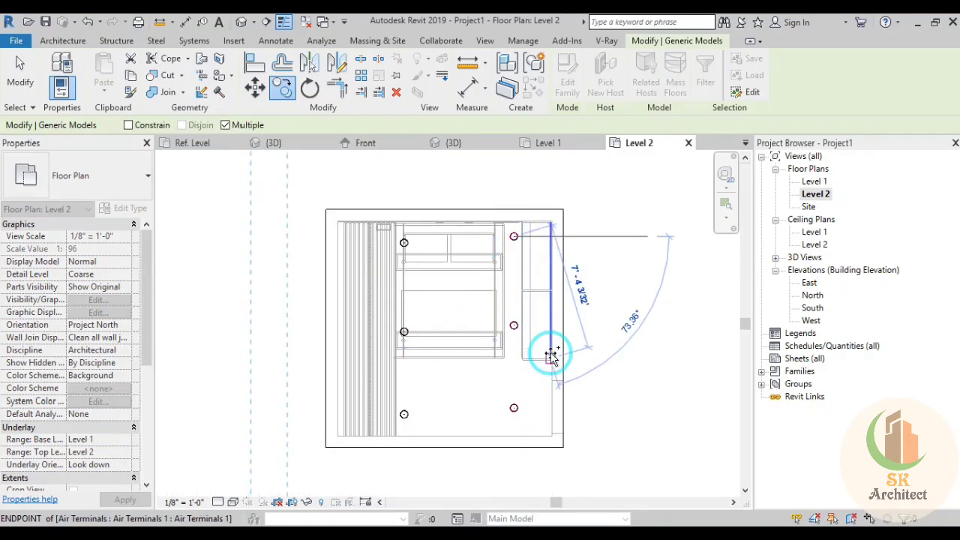
scroll(551, 360, up, 3)
key(Escape)
key(Escape)
scroll(550, 356, down, 3)
scroll(532, 315, down, 2)
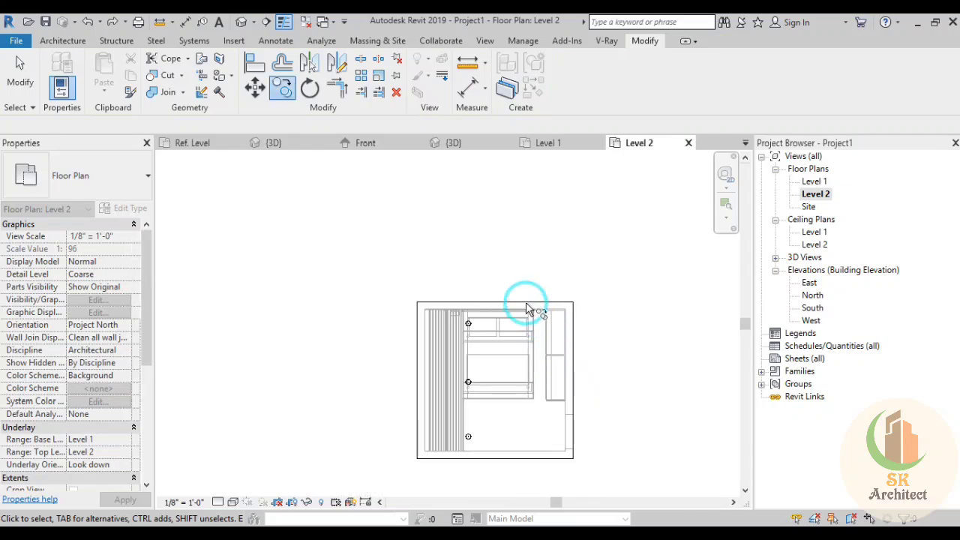
scroll(450, 270, down, 1)
click(515, 440)
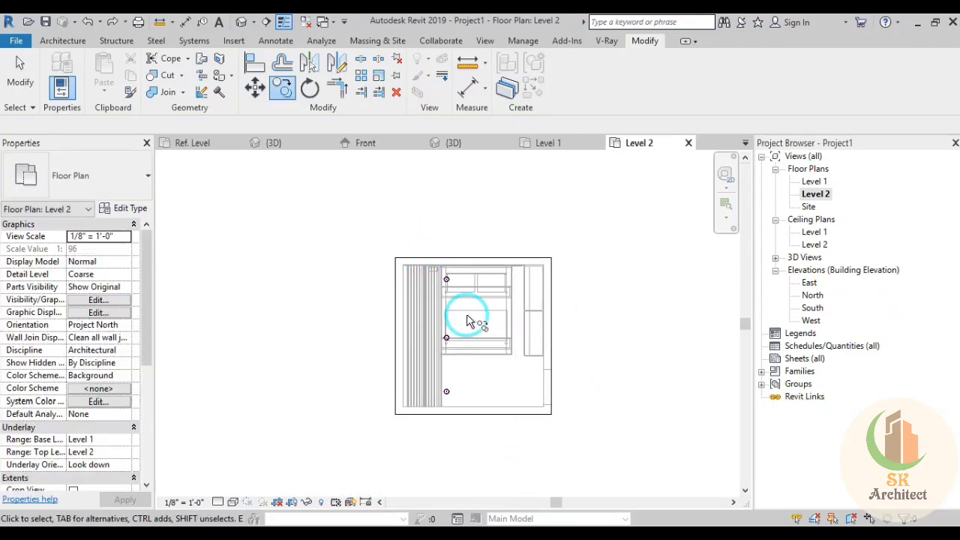
Copy the circular fixture again to the bed's right side with orthogonal constraint
drag(466, 320, 467, 294)
click(467, 286)
scroll(467, 286, up, 2)
key(c)
key(o)
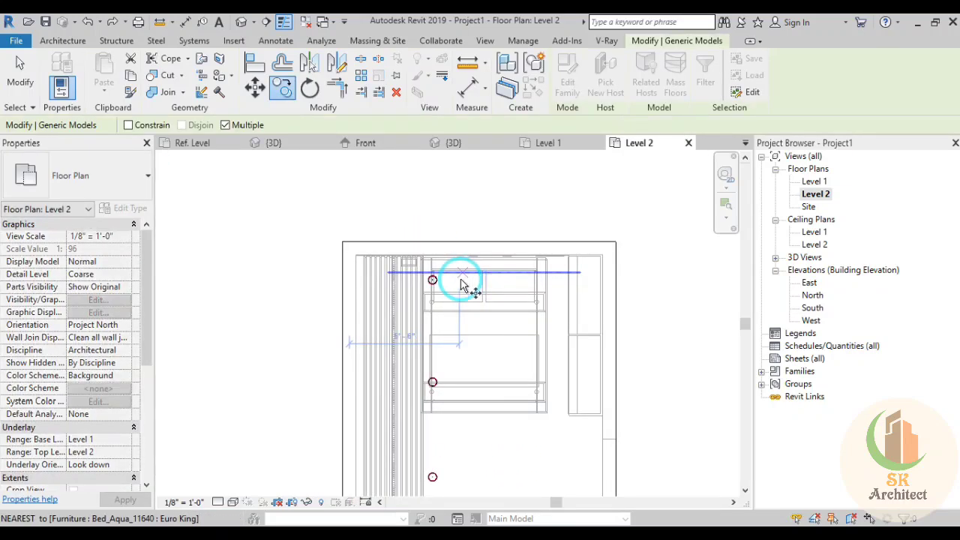
click(142, 125)
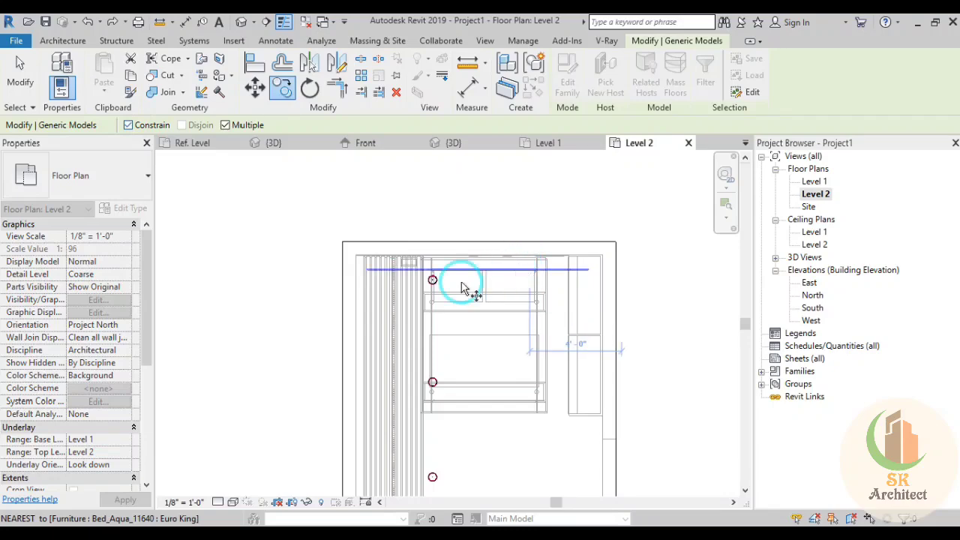
scroll(435, 289, up, 2)
scroll(405, 294, up, 2)
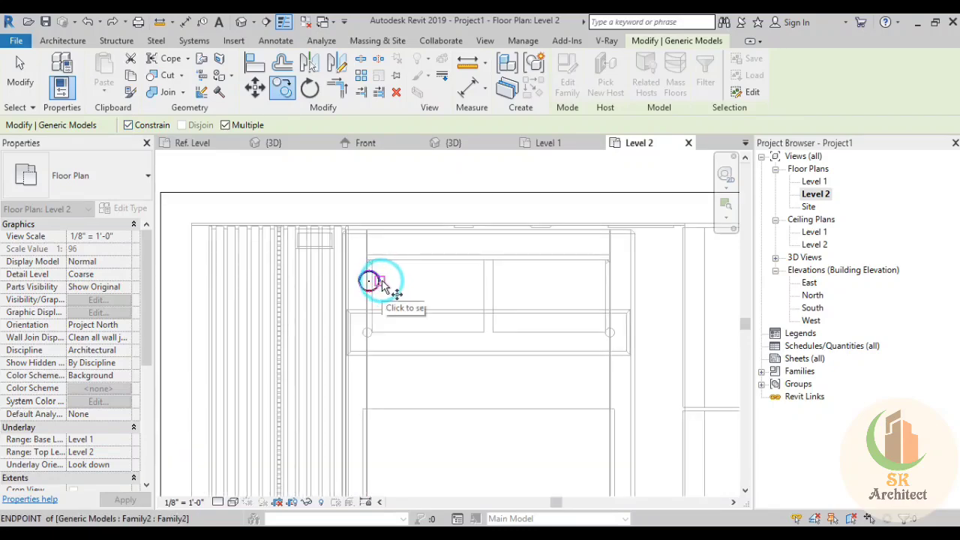
click(381, 283)
middle_drag(647, 287, 499, 289)
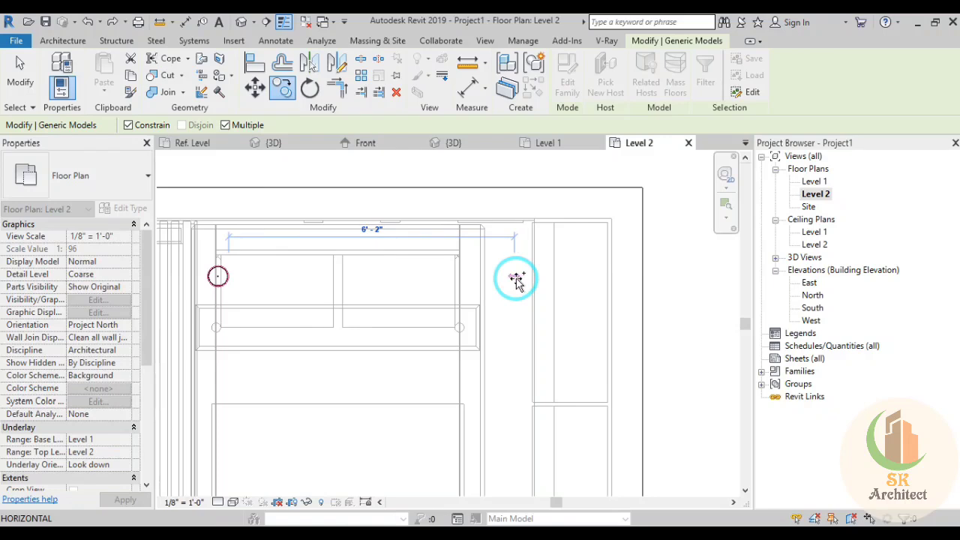
click(516, 279)
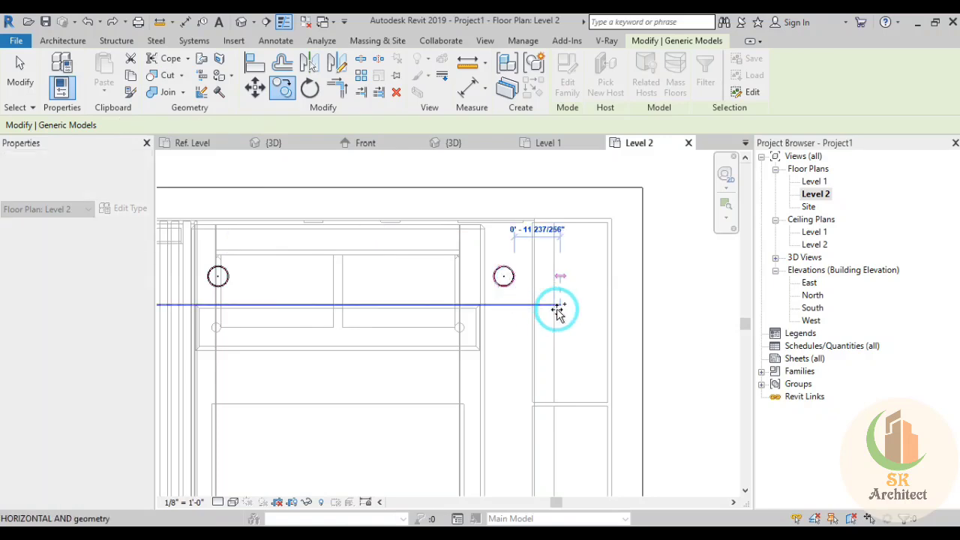
key(Escape)
scroll(557, 311, down, 1)
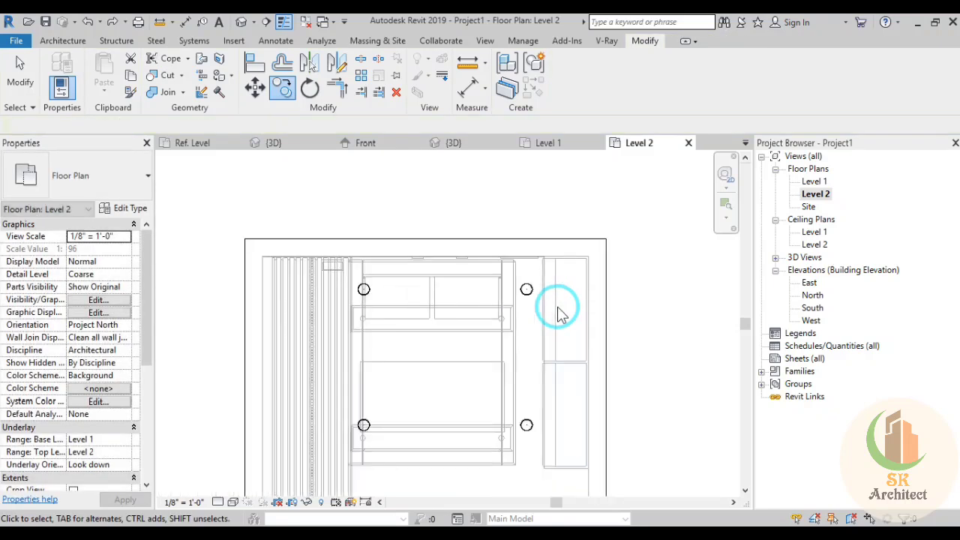
scroll(557, 310, down, 3)
scroll(570, 322, down, 1)
middle_drag(593, 350, 513, 347)
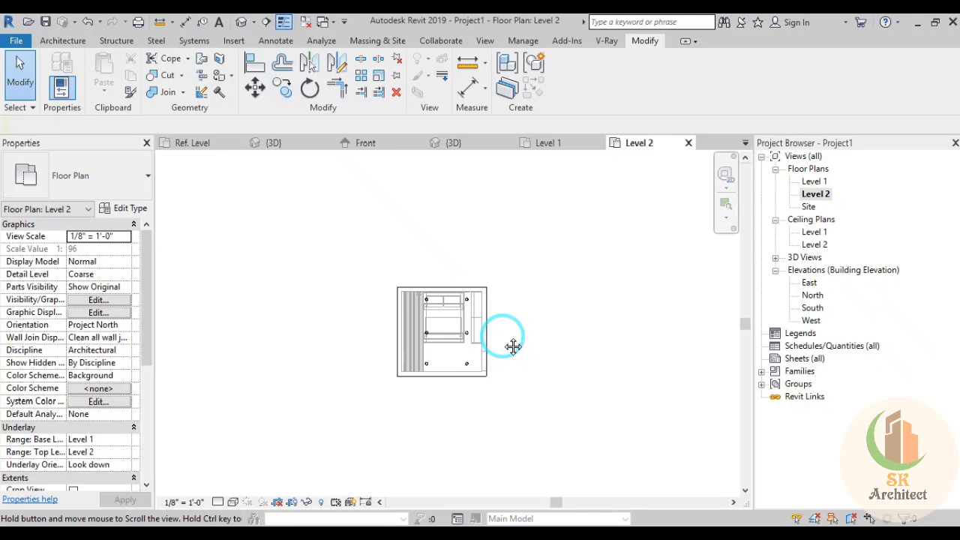
On Level 1, place a trial camera from the bottom wall aimed beyond the bed
click(551, 141)
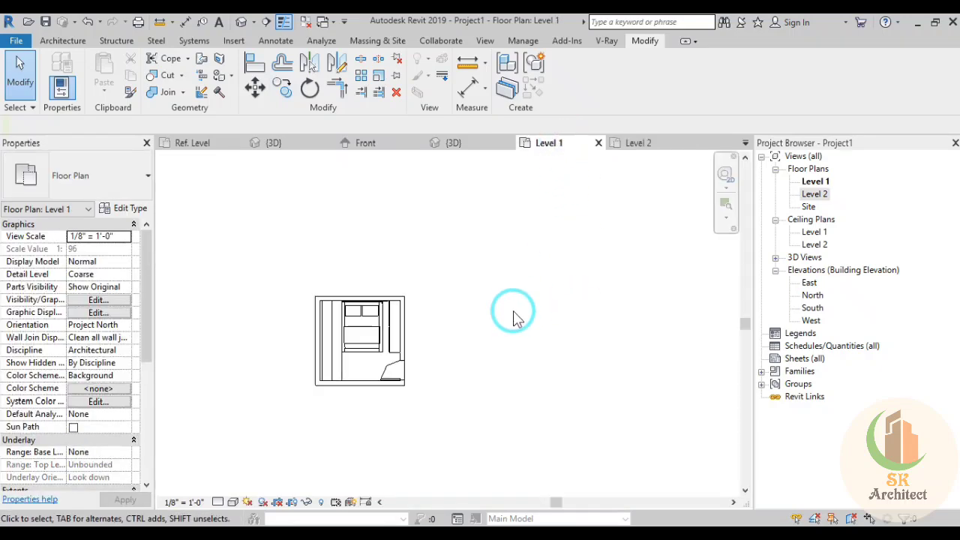
middle_drag(513, 315, 572, 322)
scroll(563, 317, down, 1)
scroll(549, 295, down, 1)
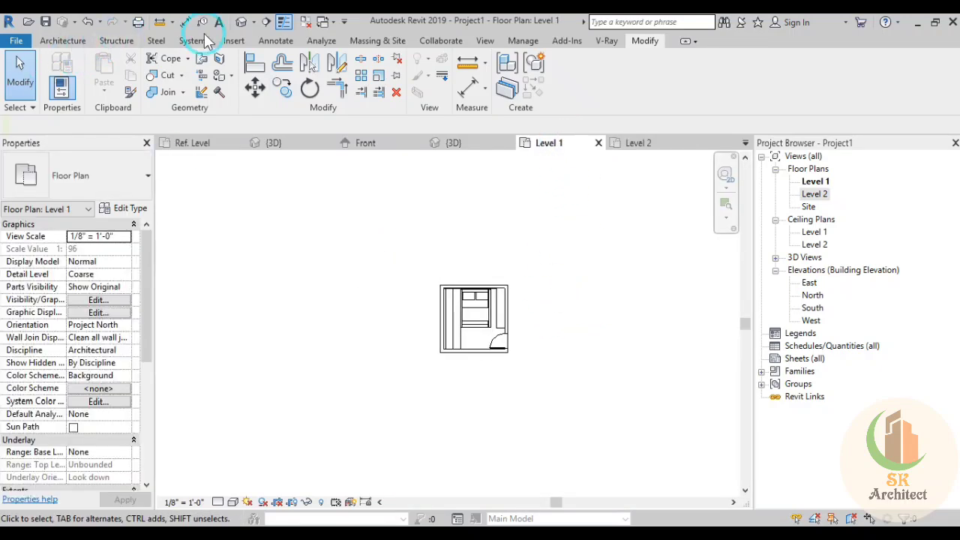
click(253, 27)
click(268, 54)
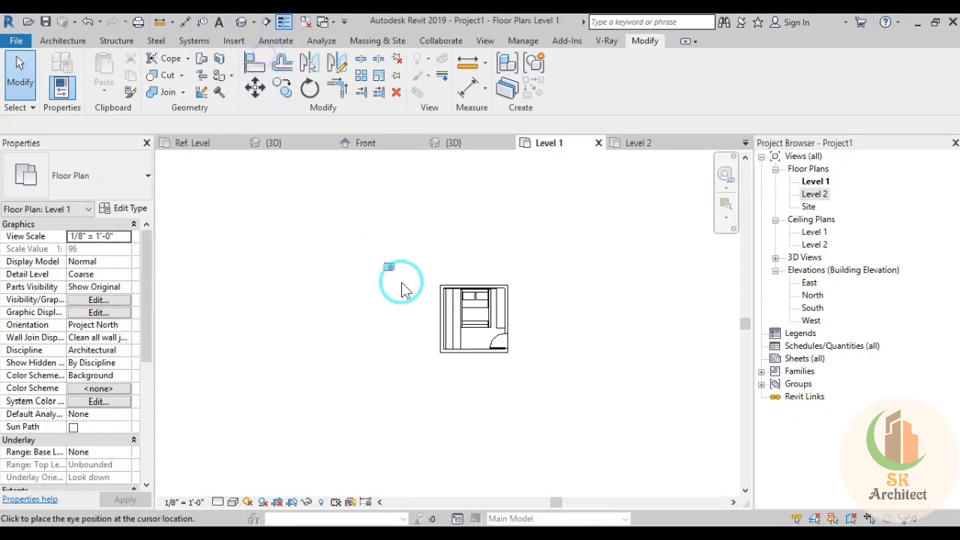
scroll(466, 356, up, 2)
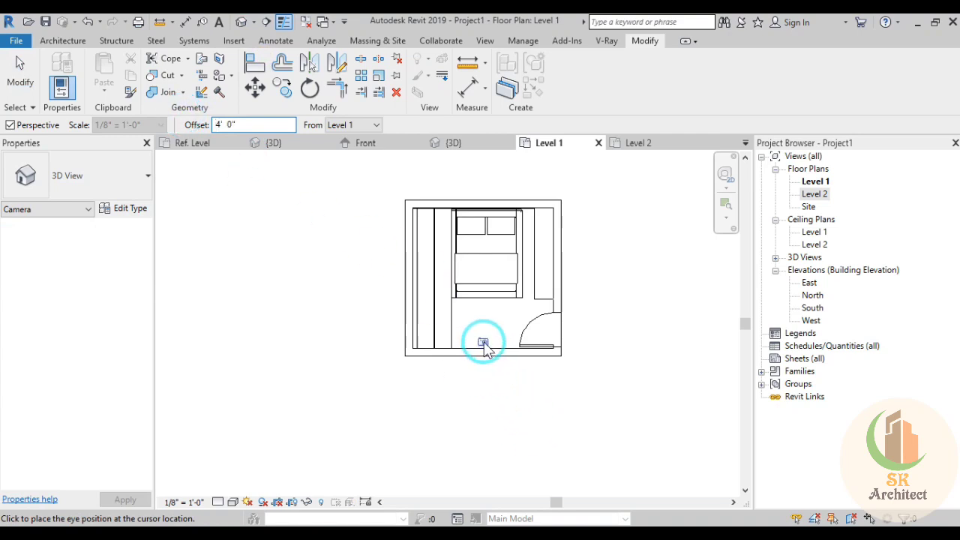
click(484, 345)
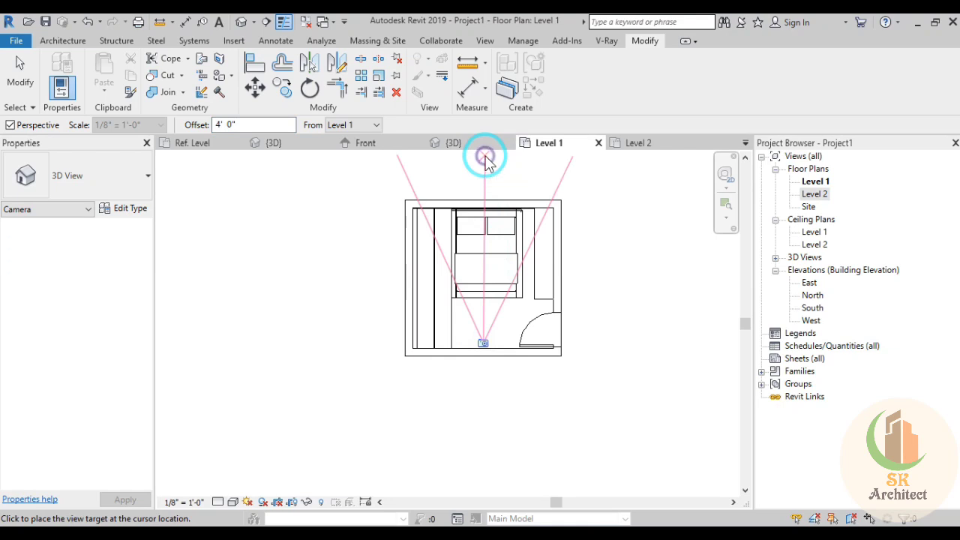
click(484, 158)
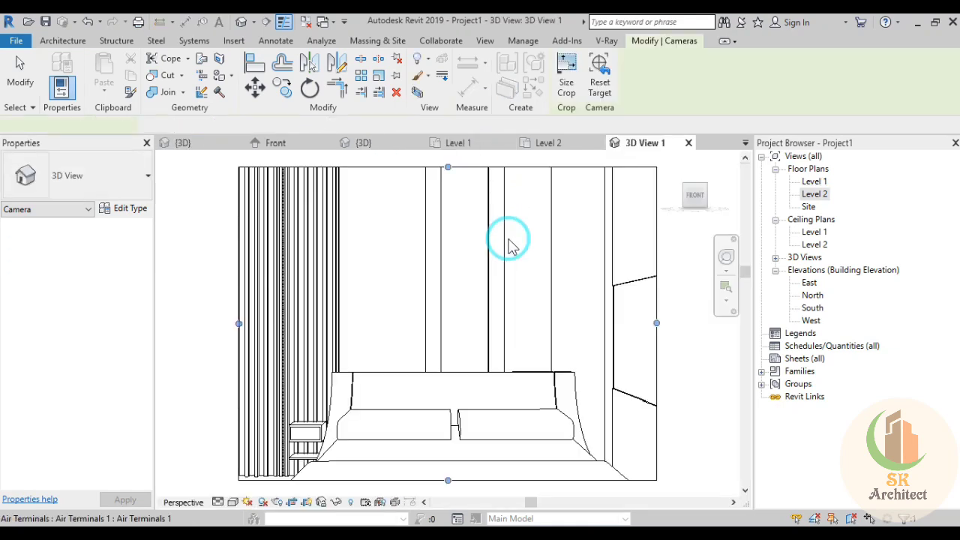
Enlarge the trial camera's crop frame downward and to both sides
scroll(508, 238, down, 3)
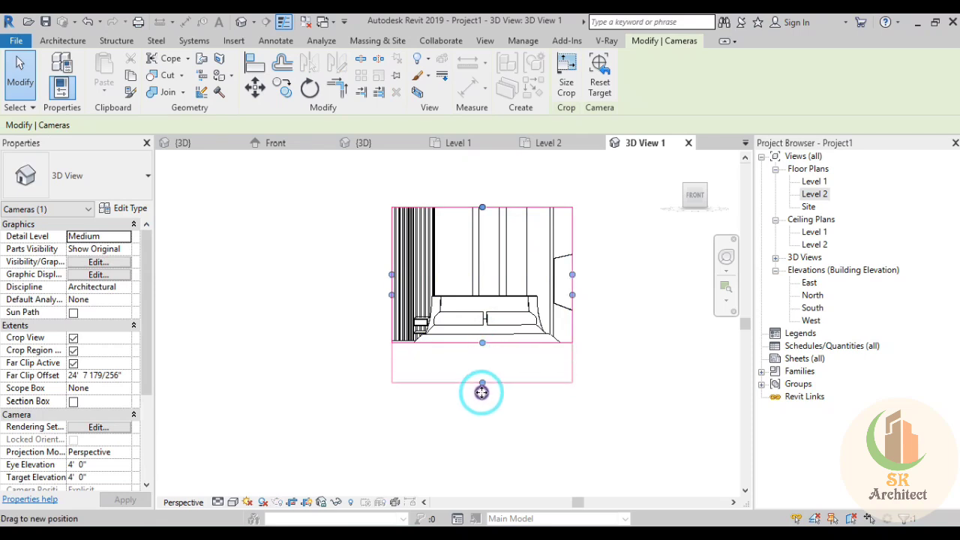
drag(482, 342, 482, 425)
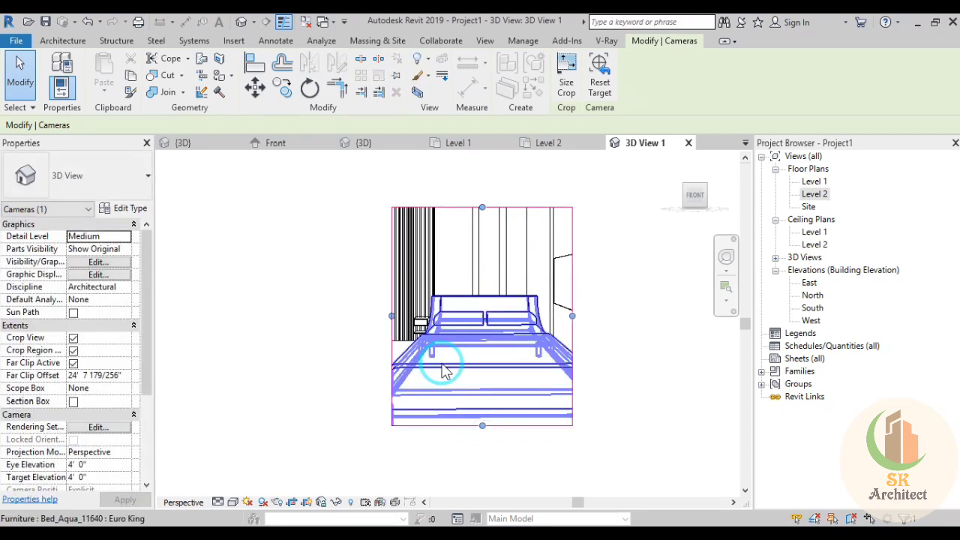
drag(391, 316, 355, 317)
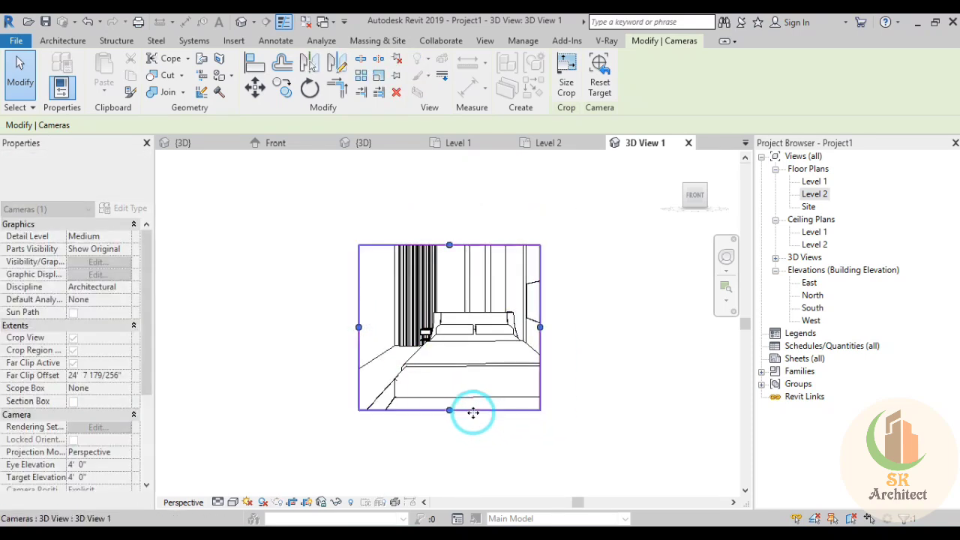
drag(449, 409, 449, 398)
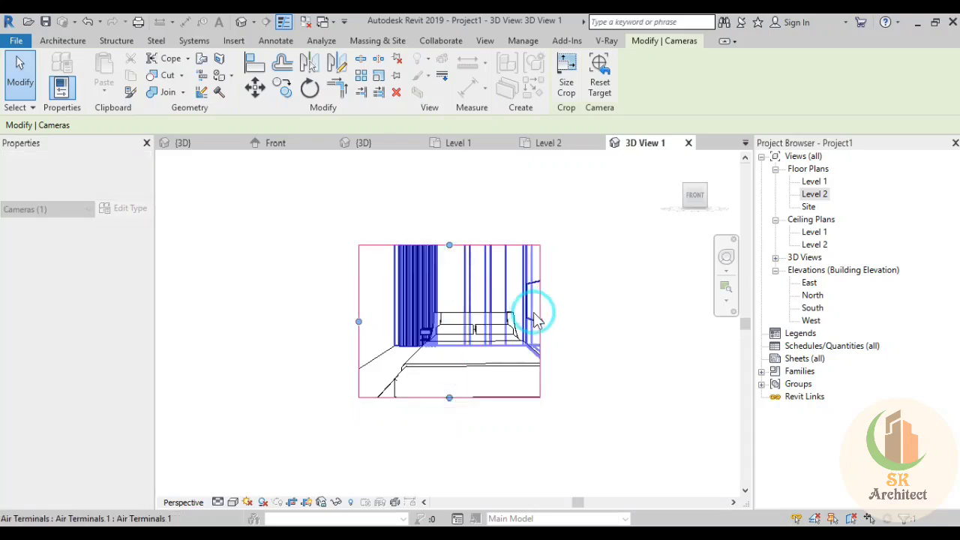
drag(540, 321, 579, 321)
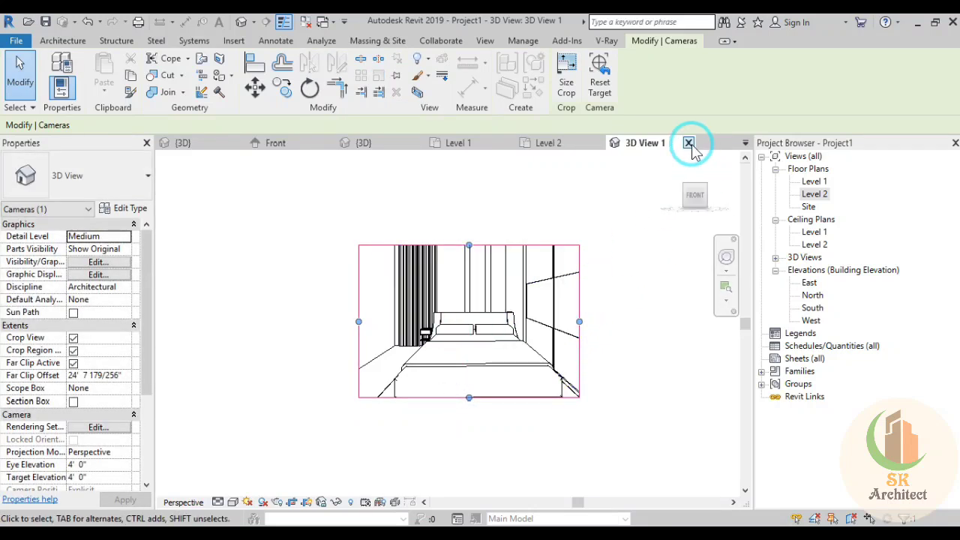
Close and delete the 3D View 1 camera view, then zoom to the door area
click(787, 318)
click(775, 257)
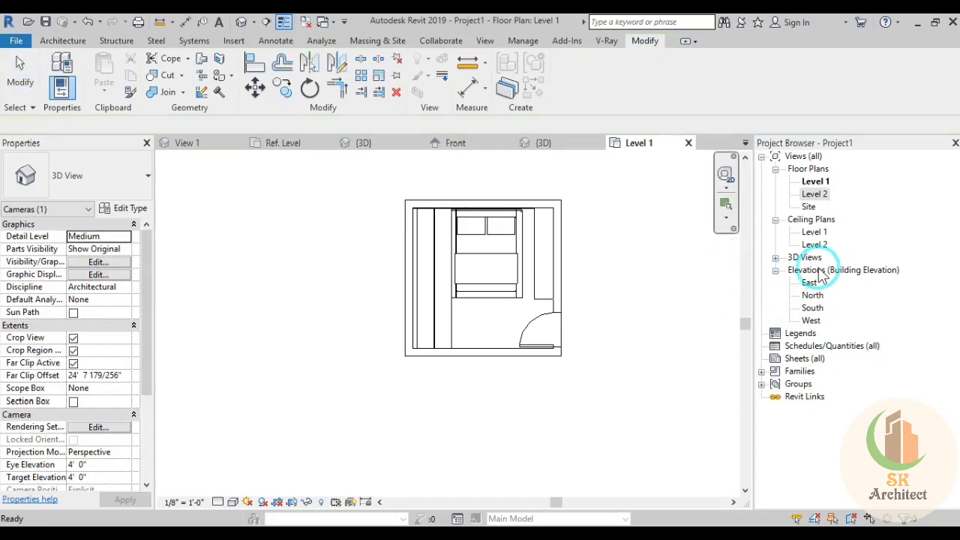
click(821, 270)
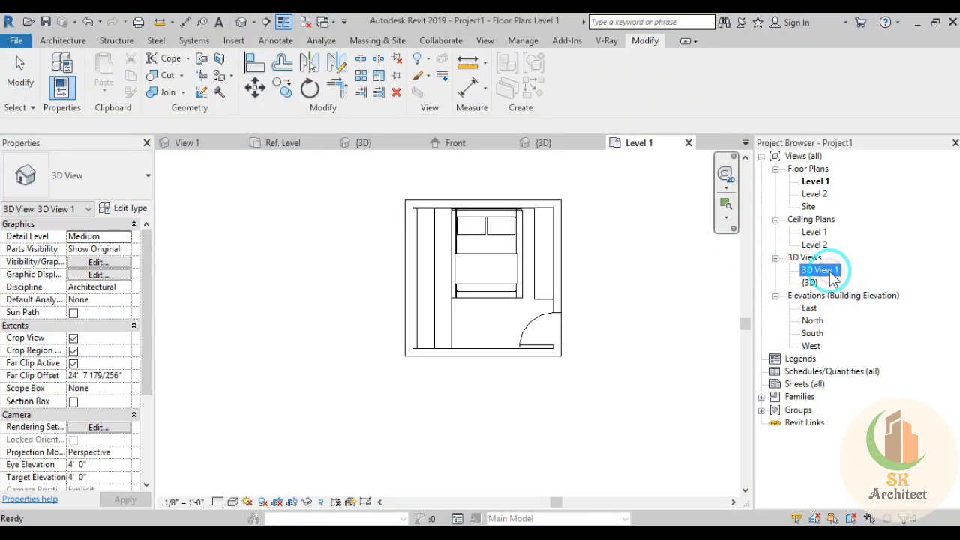
key(Delete)
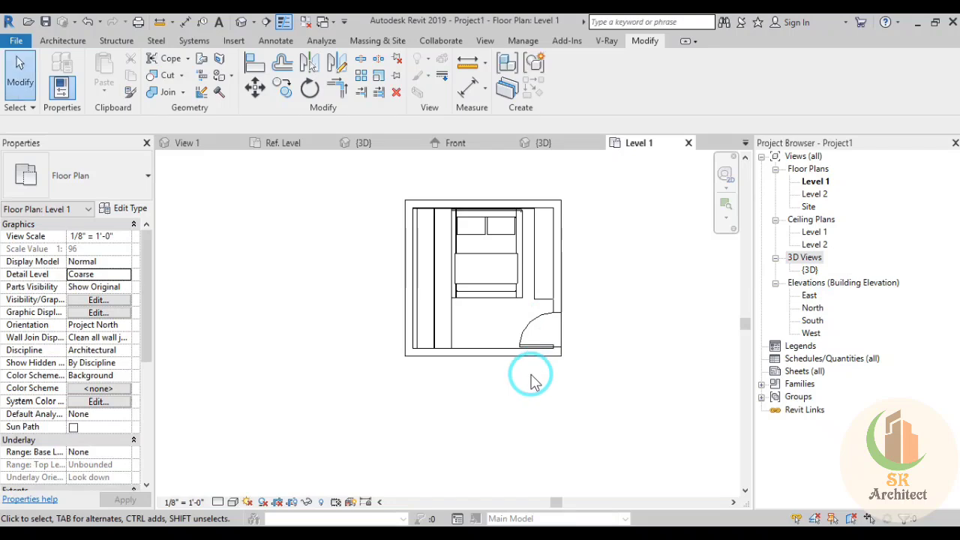
scroll(531, 375, up, 3)
middle_drag(532, 375, 604, 390)
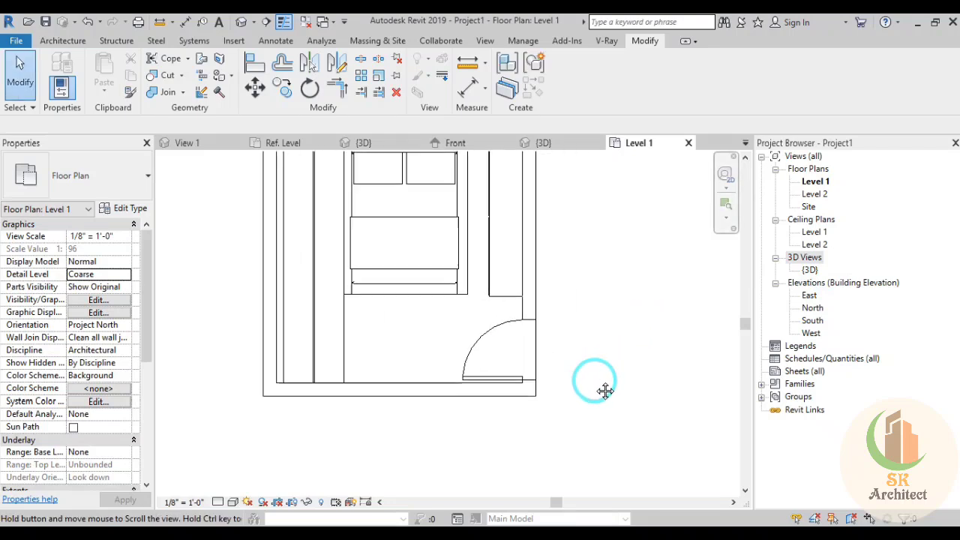
Set the bedroom door type's panel material to Lam 1
click(660, 335)
click(105, 210)
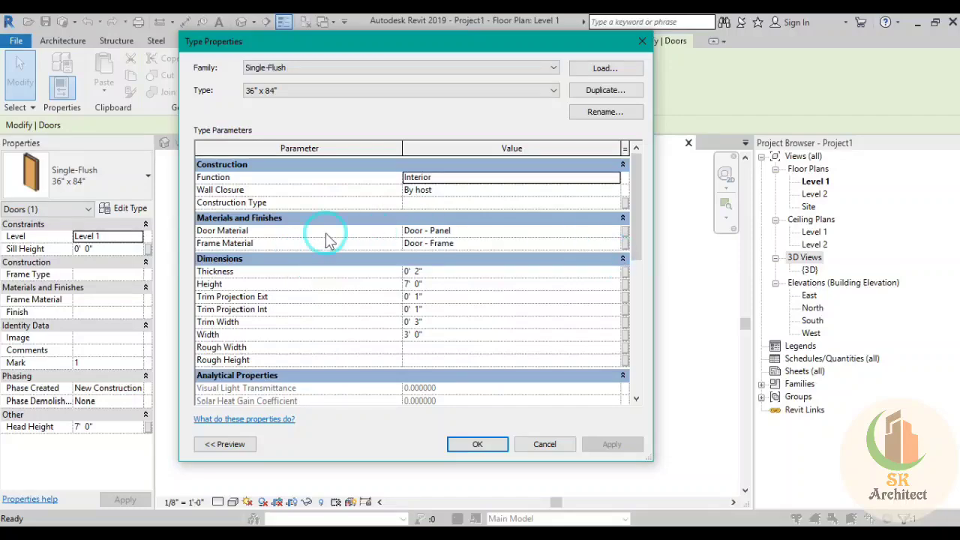
click(494, 232)
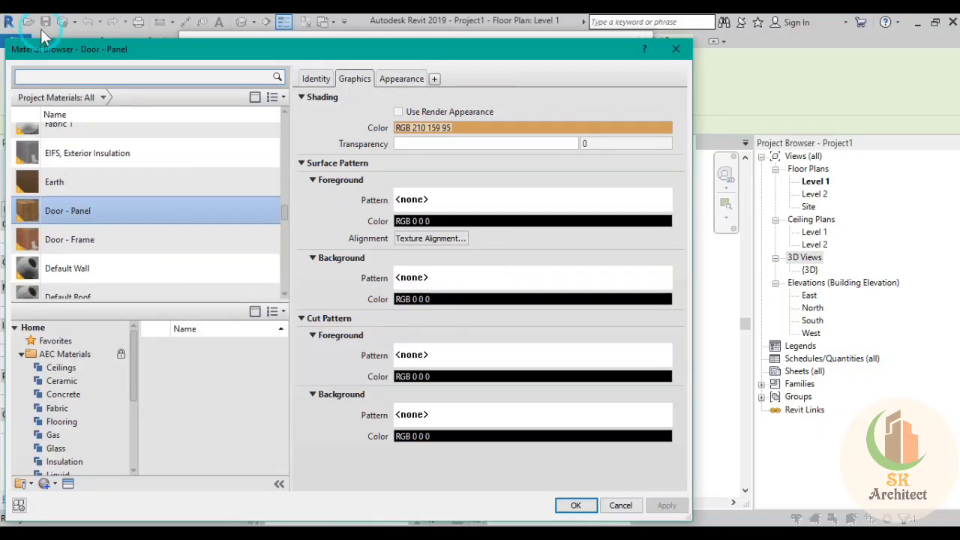
click(79, 78)
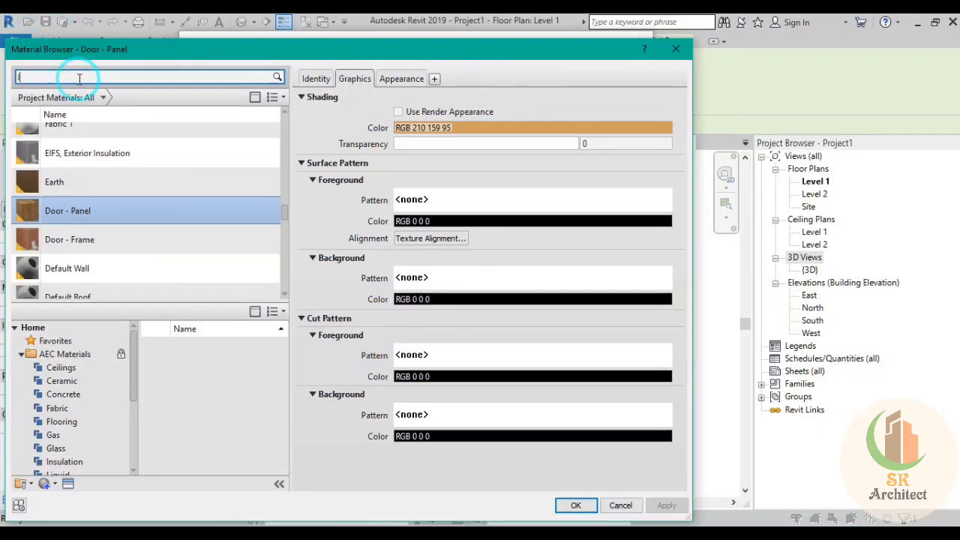
text(lam)
click(112, 189)
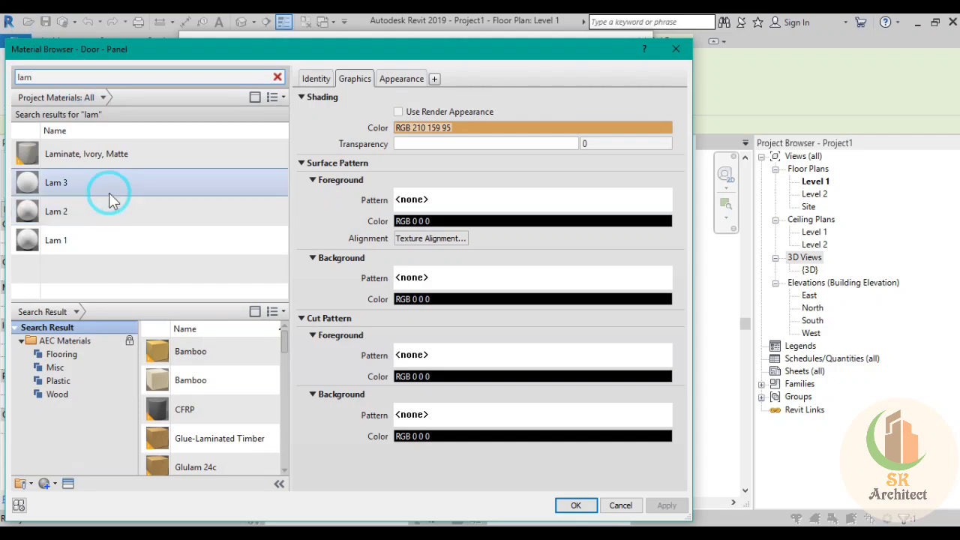
click(122, 218)
click(397, 82)
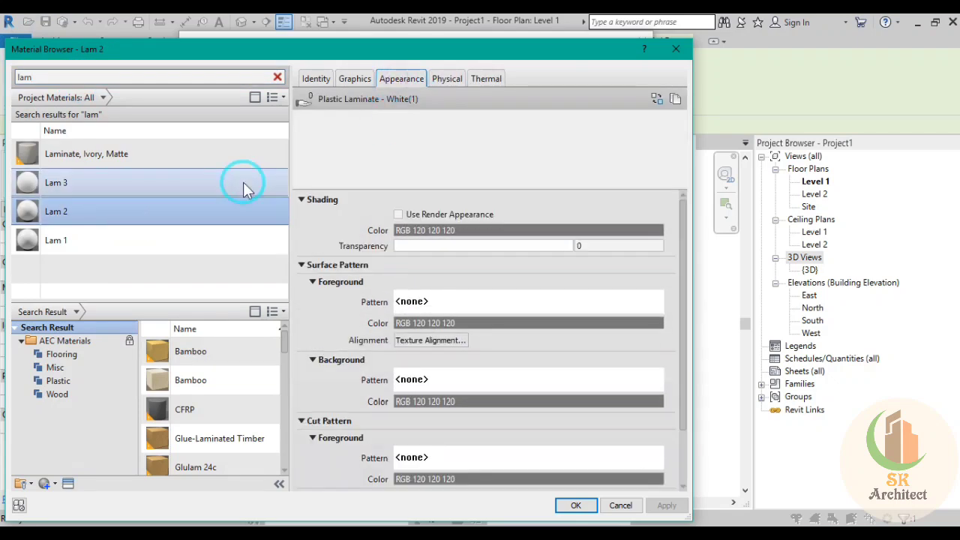
click(95, 240)
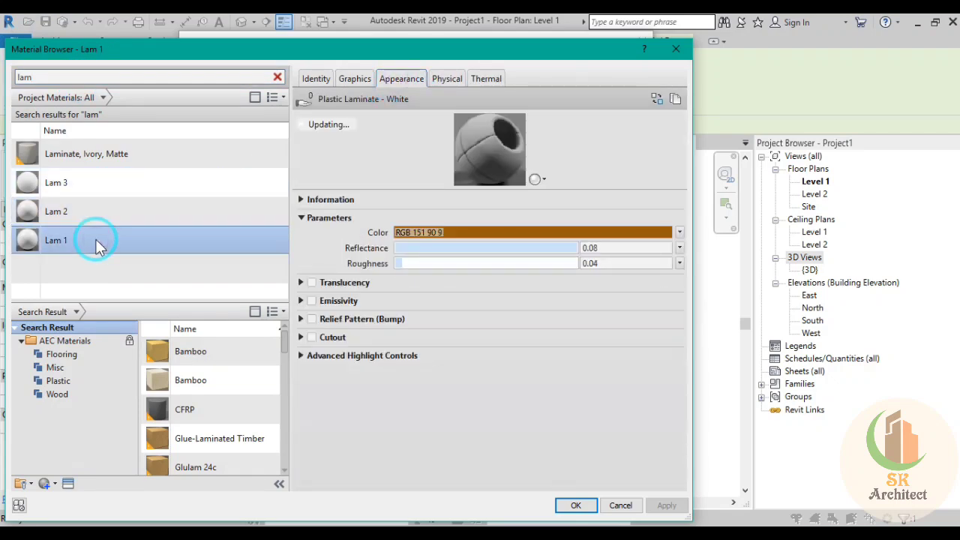
click(575, 505)
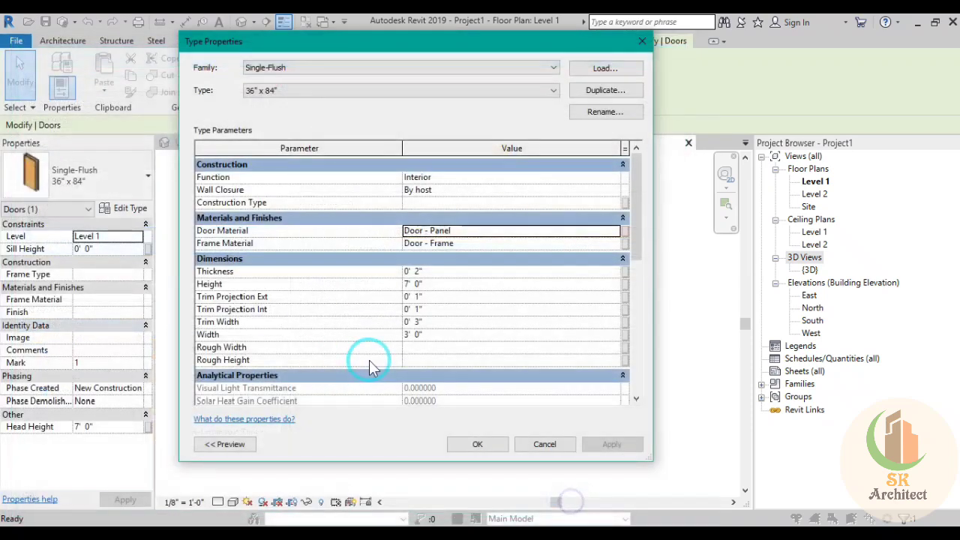
Set the door frame material to Lam 2 and accept the door type changes
click(614, 244)
text(lam)
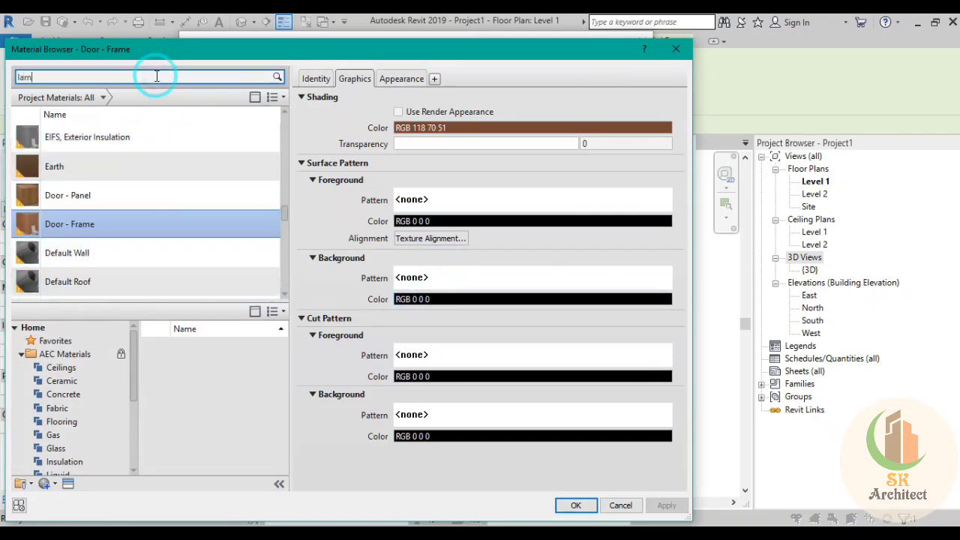
click(109, 216)
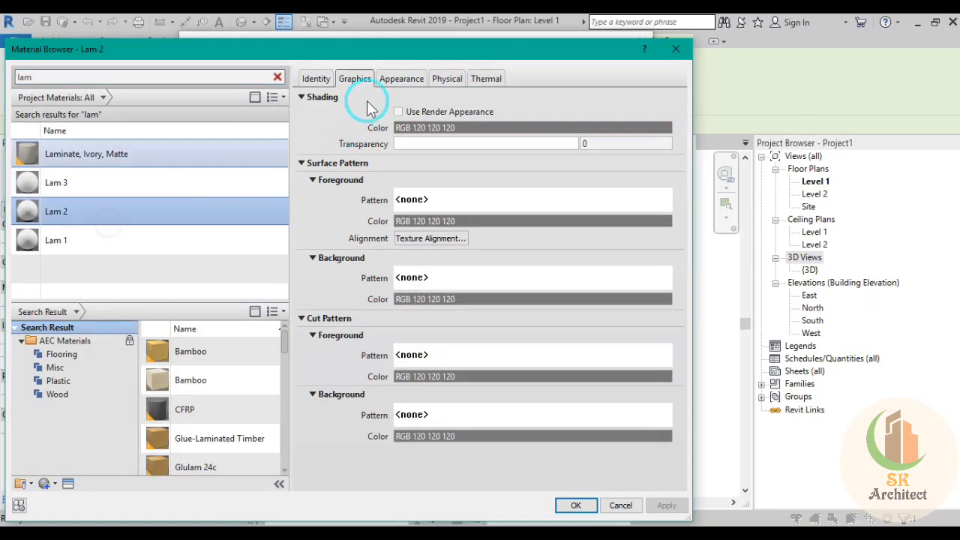
click(401, 79)
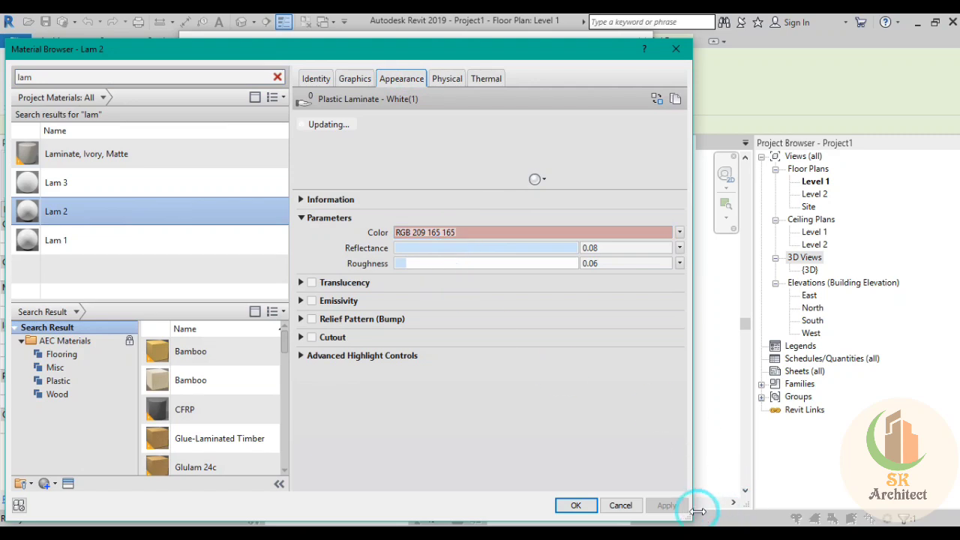
click(596, 505)
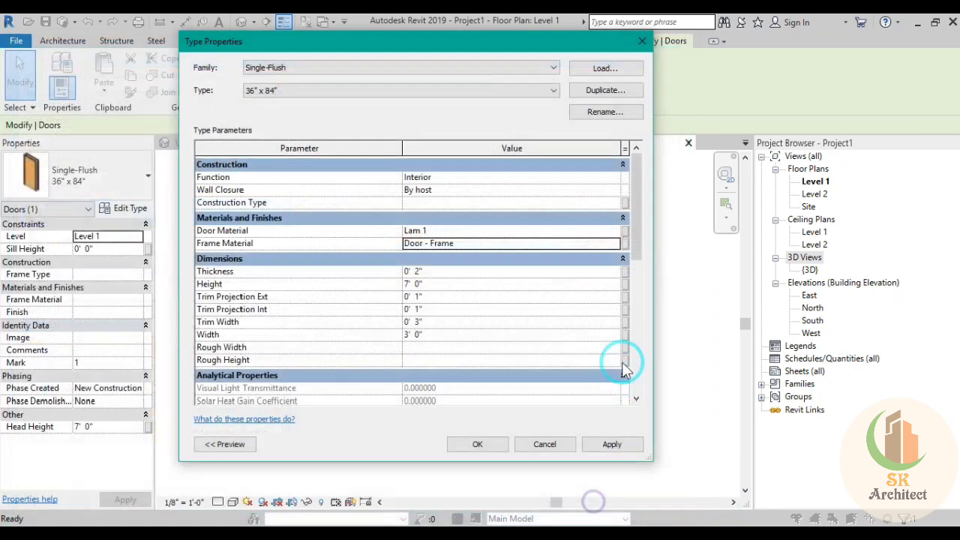
click(619, 449)
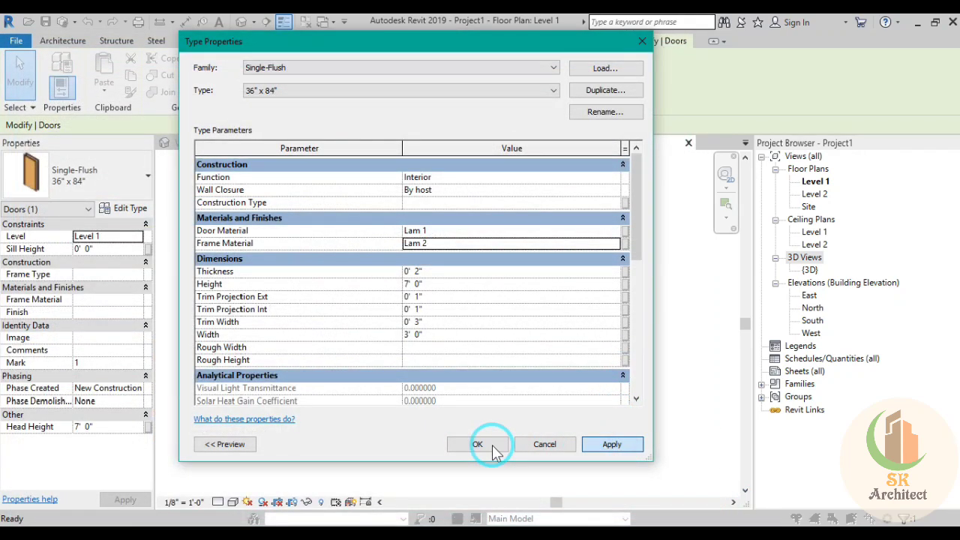
click(479, 445)
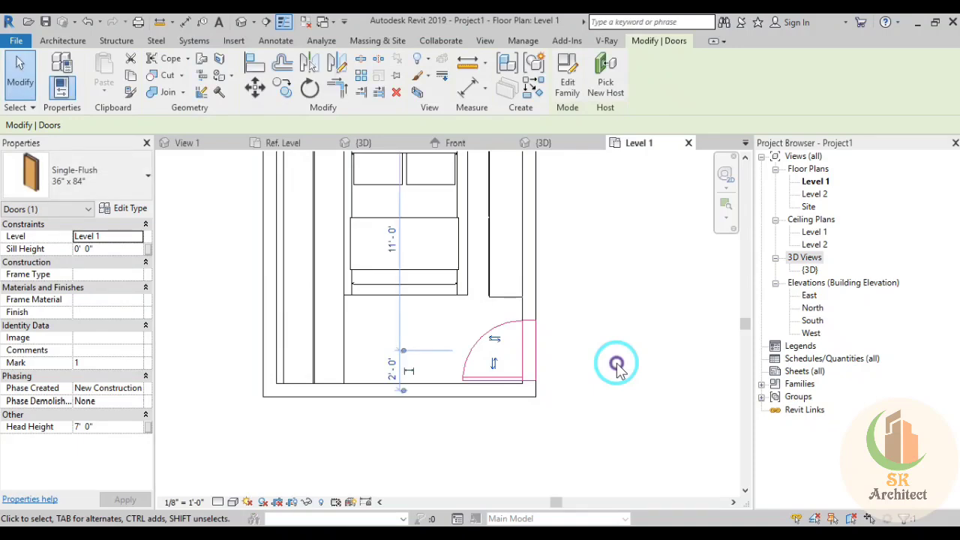
click(617, 366)
Zoom out to show the whole bedroom and start the perspective Camera tool
scroll(542, 375, down, 2)
scroll(407, 300, down, 2)
scroll(407, 300, down, 1)
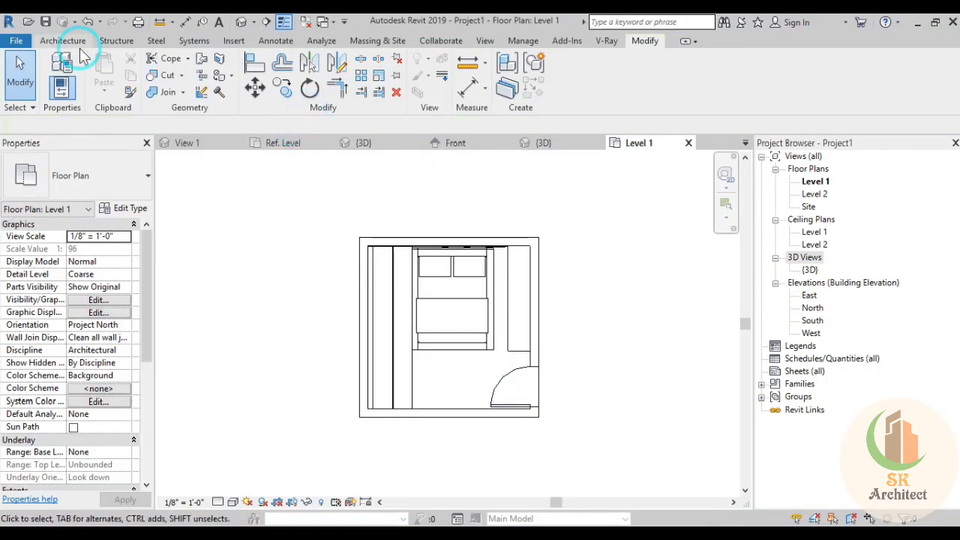
click(75, 46)
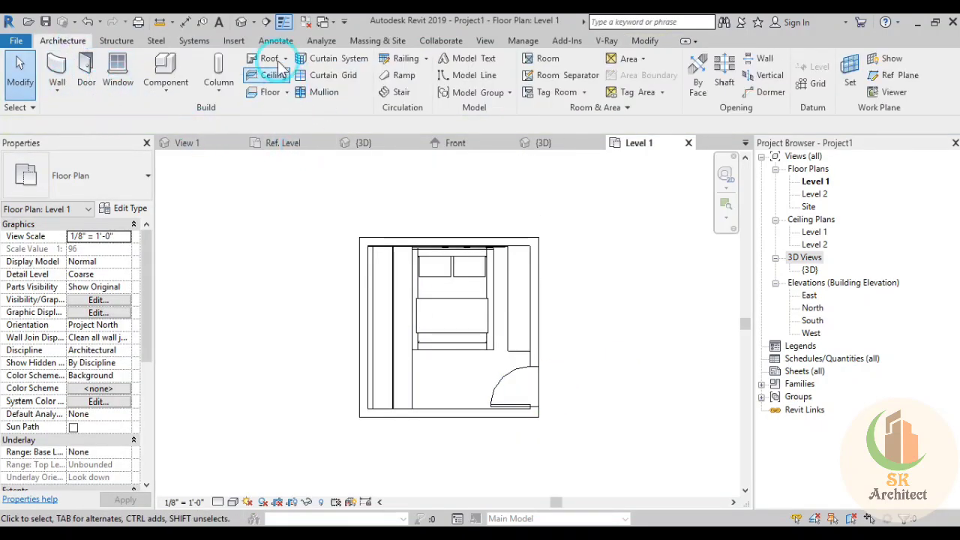
click(253, 22)
click(258, 56)
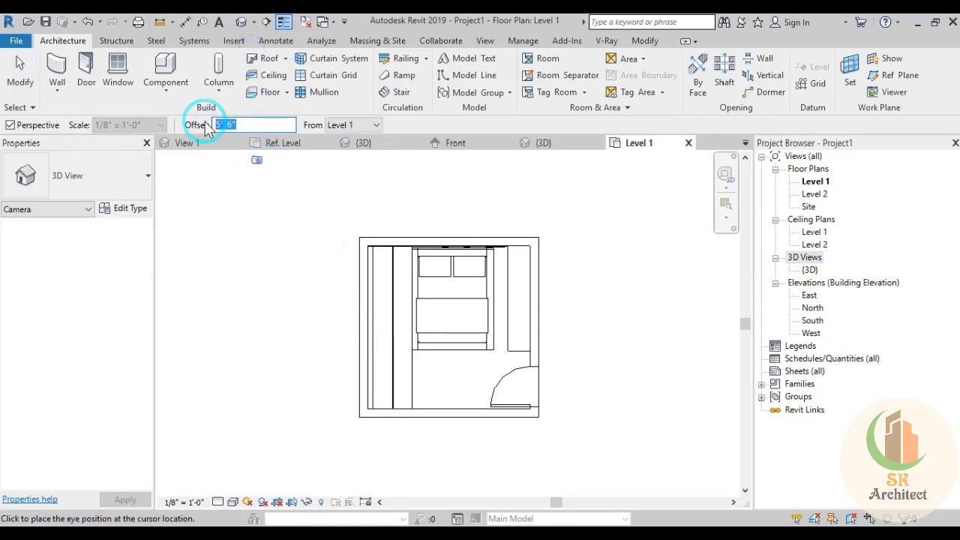
Place the camera eye in the bedroom's lower-left corner with its target beyond the upper right
click(380, 403)
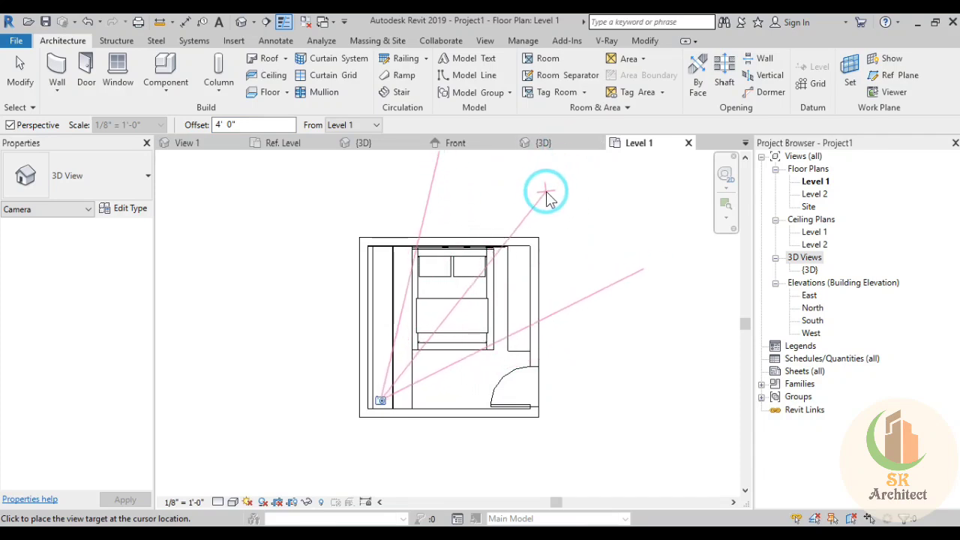
middle_drag(542, 193, 547, 216)
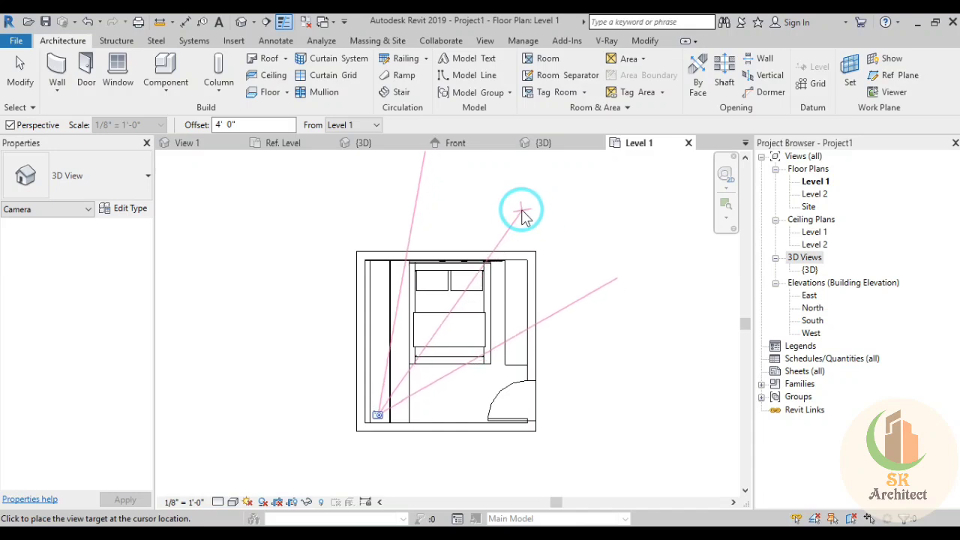
click(534, 195)
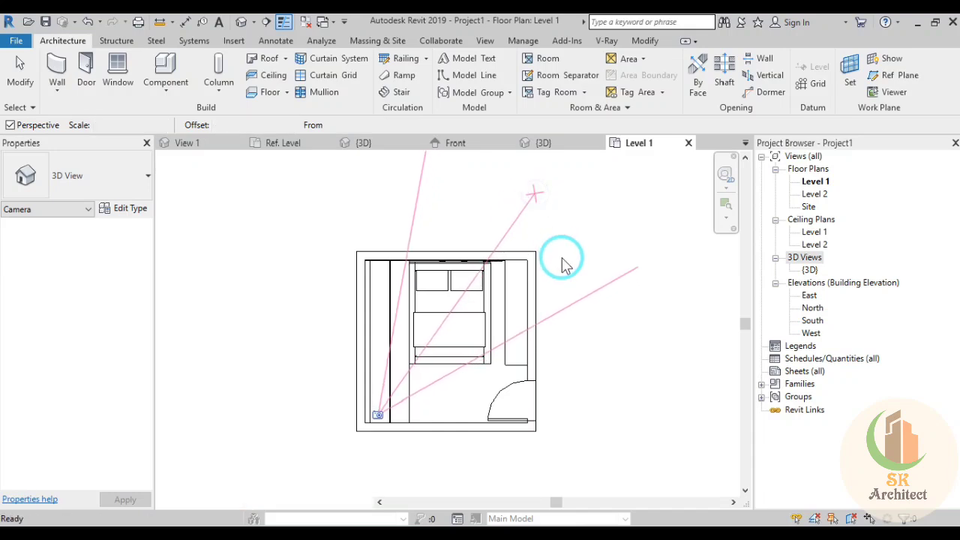
Enlarge 3D View 1's crop frame left, right, up and down to show the bedroom
scroll(555, 258, down, 5)
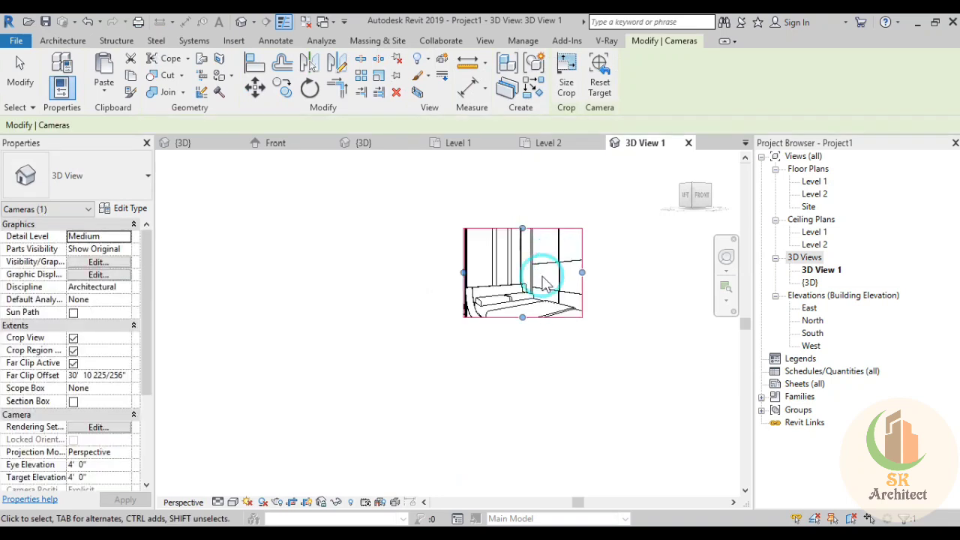
drag(464, 305, 418, 306)
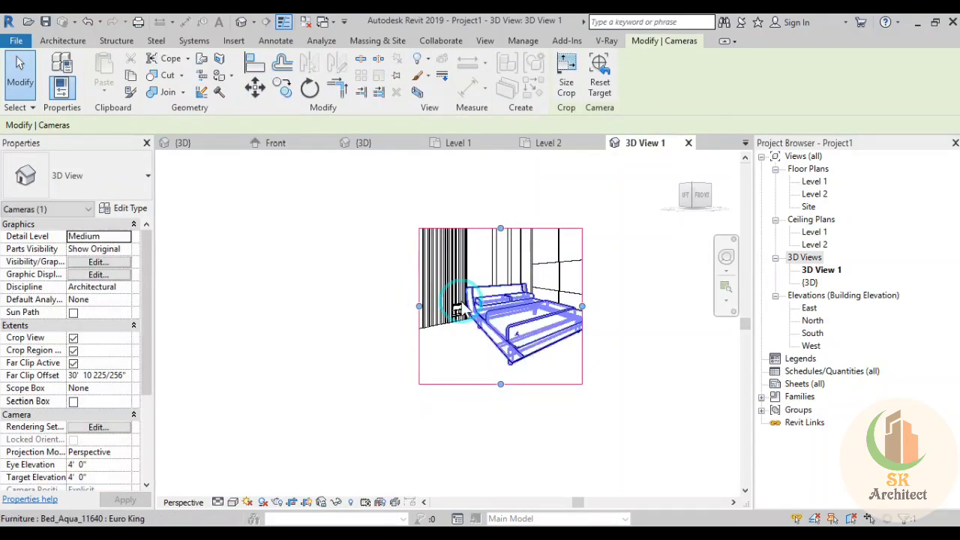
drag(417, 306, 424, 306)
drag(502, 228, 503, 195)
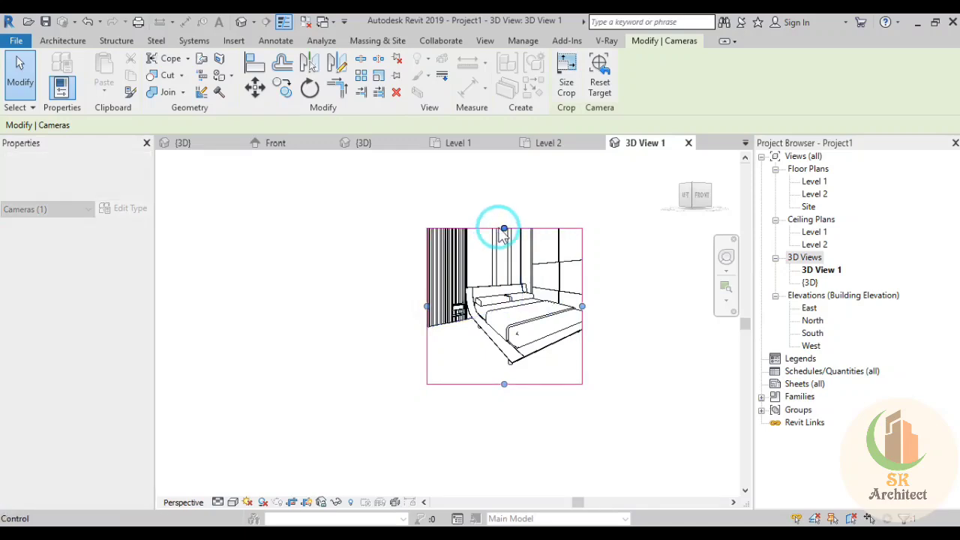
drag(582, 288, 653, 293)
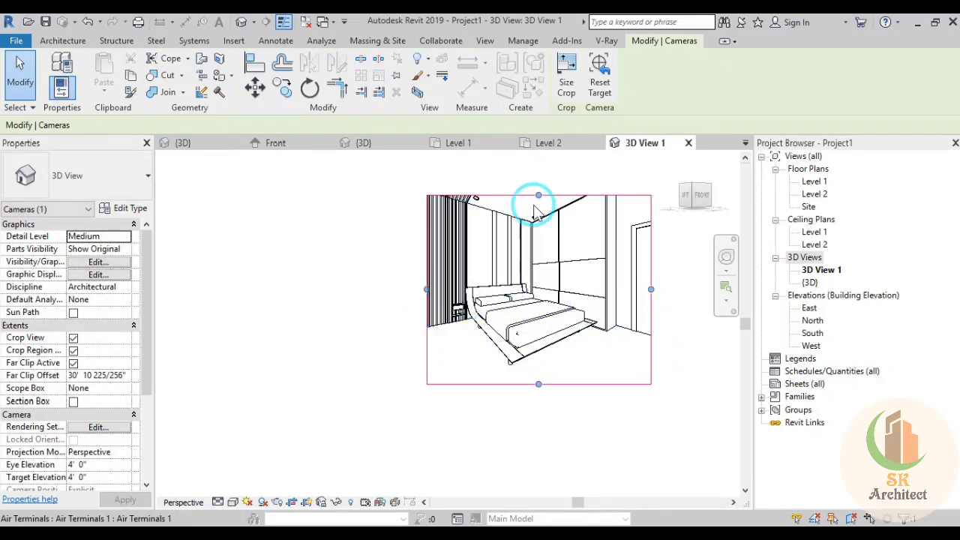
drag(538, 195, 538, 169)
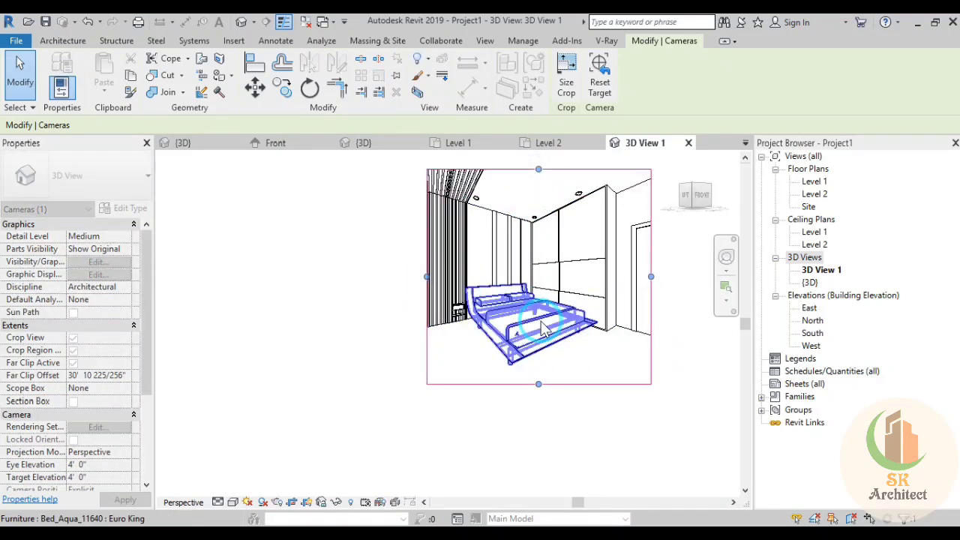
drag(538, 384, 538, 400)
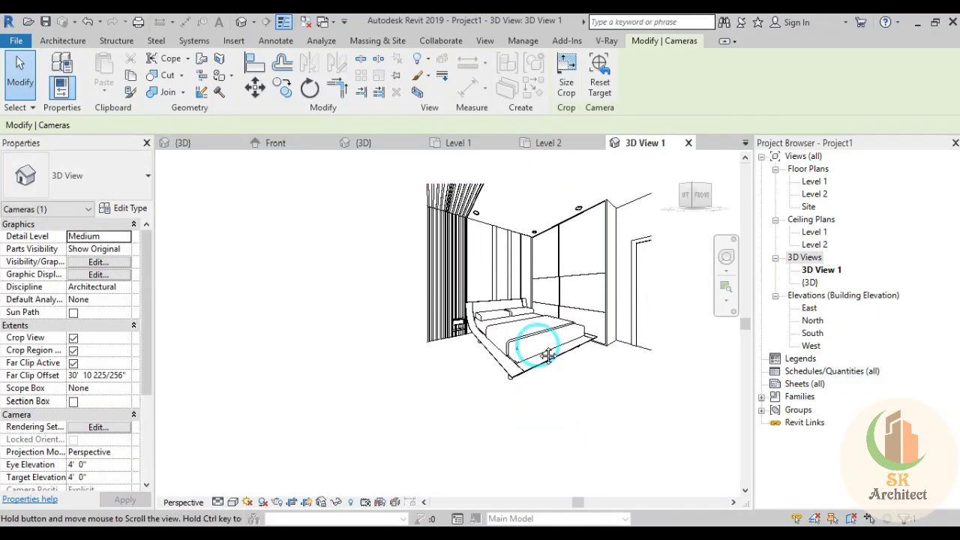
scroll(541, 337, up, 3)
scroll(533, 315, down, 2)
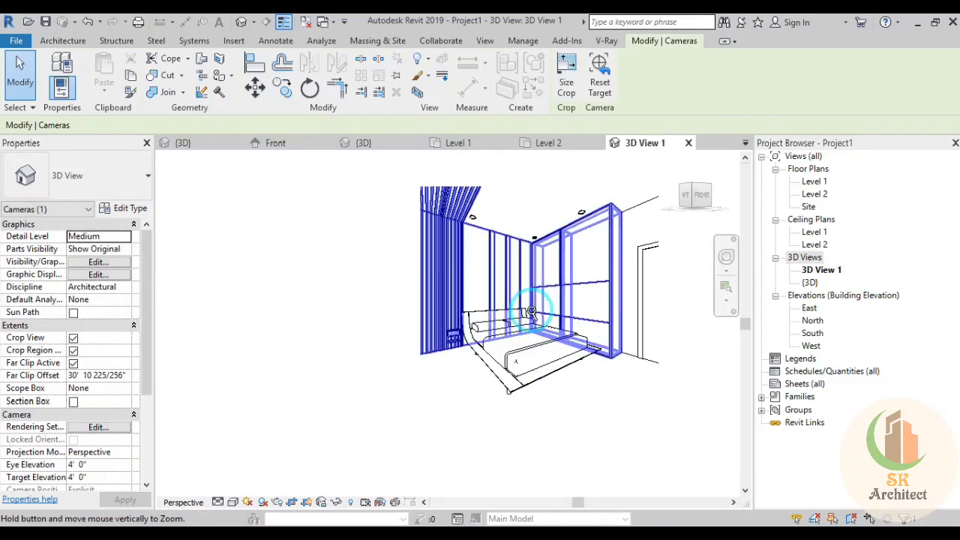
scroll(518, 345, up, 3)
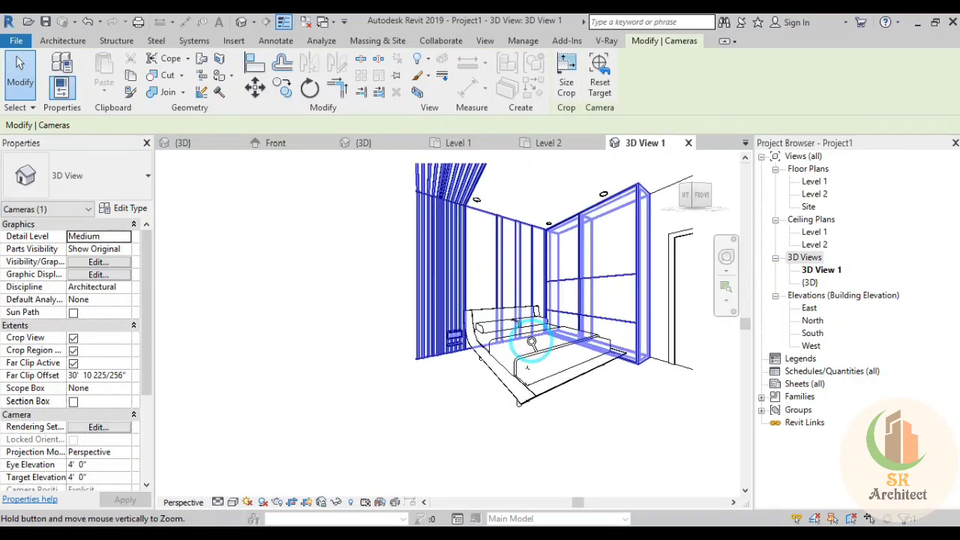
middle_drag(495, 381, 486, 392)
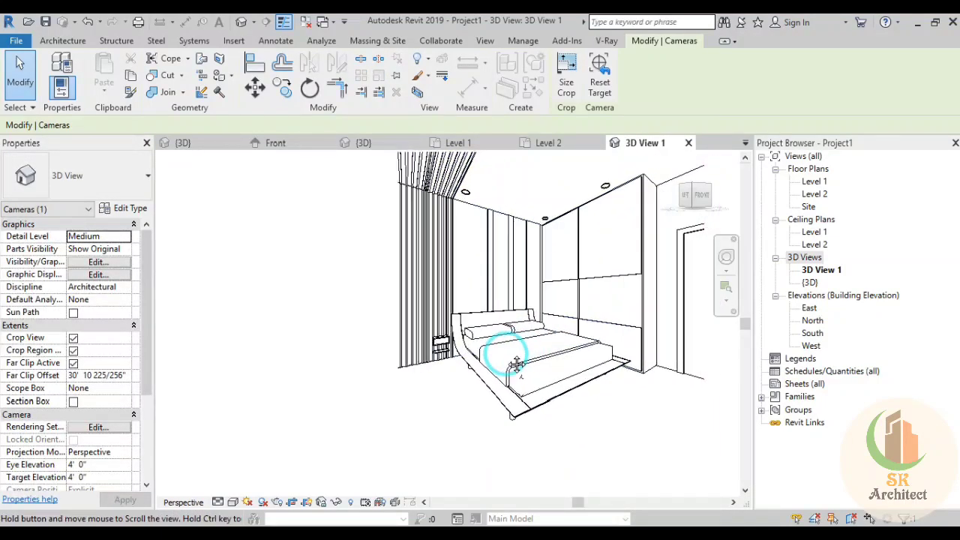
Lower the camera eye and target to 3' 9 1/256" with the navigation wheel
click(725, 258)
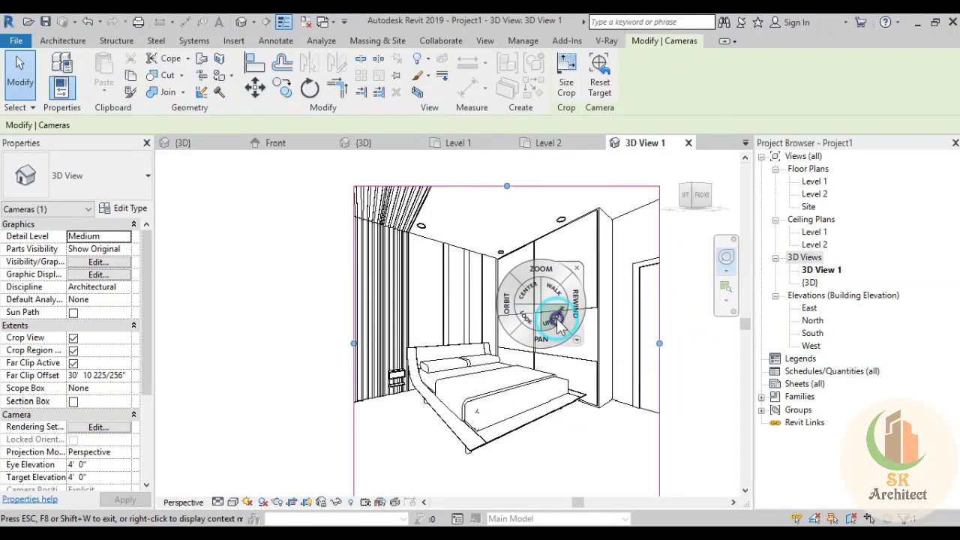
drag(556, 328, 560, 316)
click(601, 278)
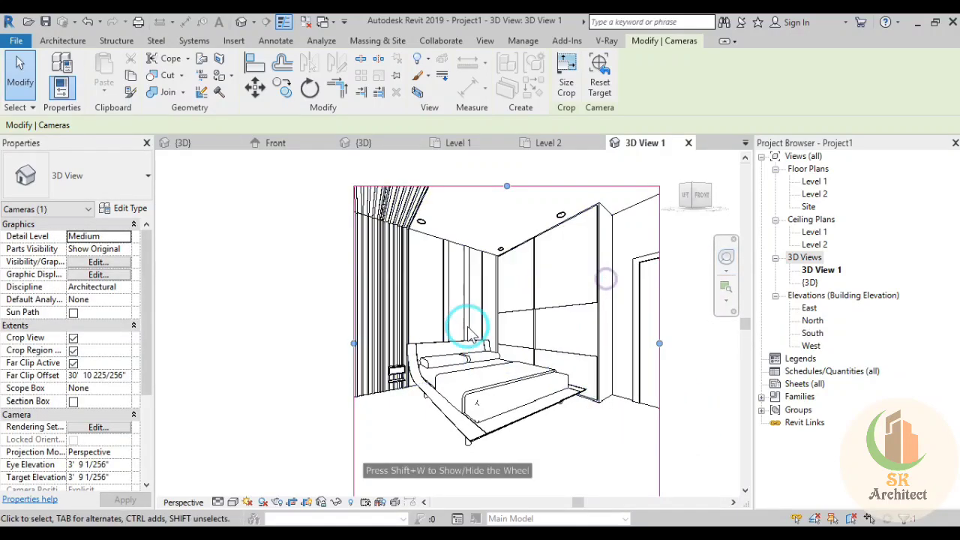
scroll(463, 337, down, 2)
scroll(464, 330, down, 1)
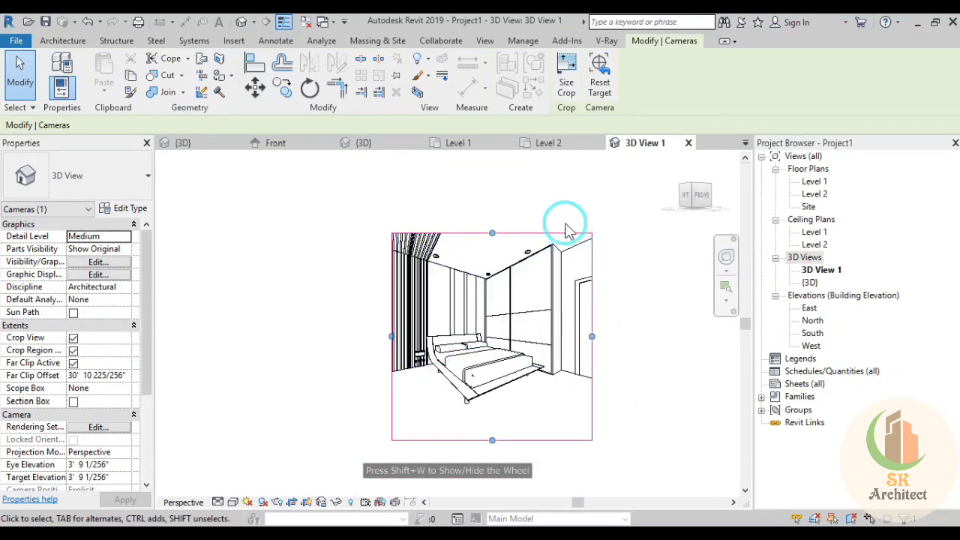
Go to the default {3D} view and reset temporary hide/isolate to show everything
click(469, 147)
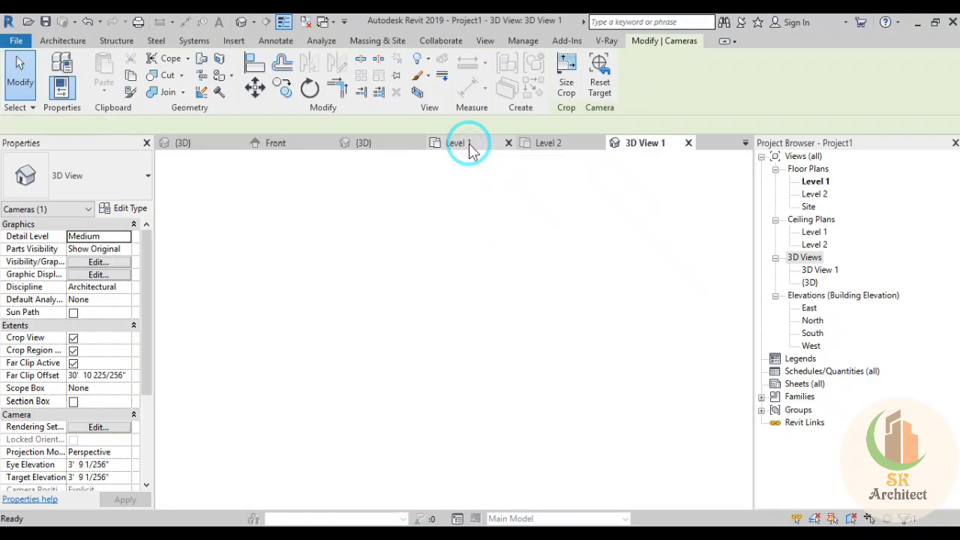
click(622, 297)
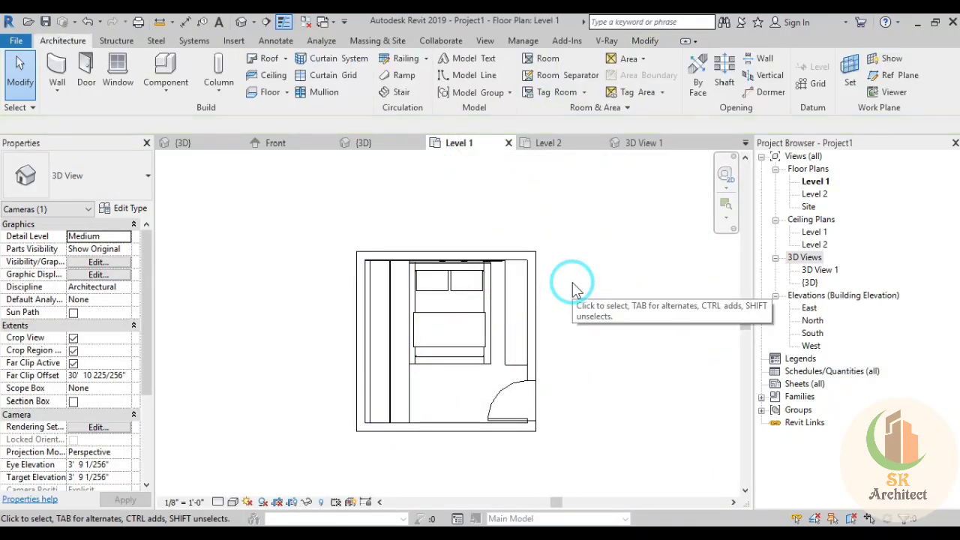
scroll(575, 338, down, 2)
middle_drag(574, 390, 569, 378)
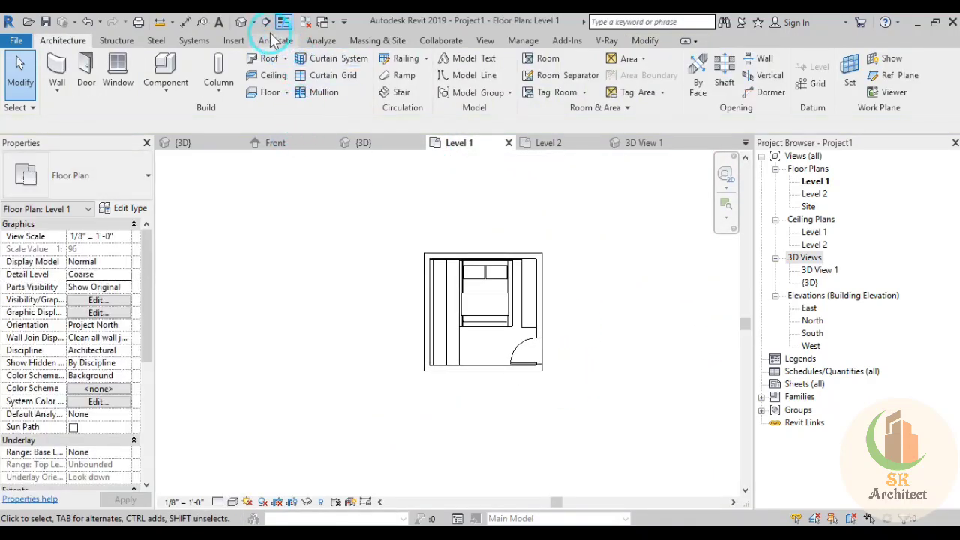
click(228, 23)
shift+middle_drag(450, 332, 417, 363)
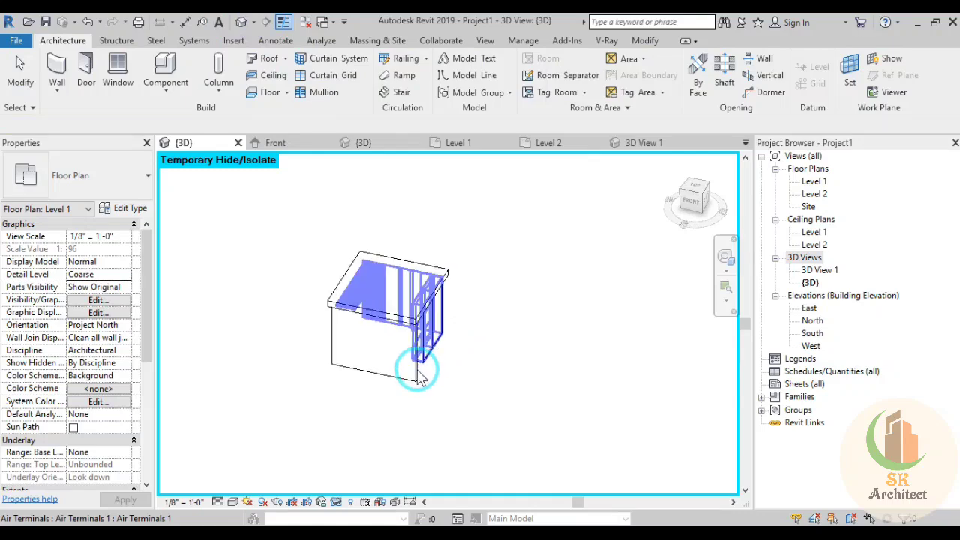
click(336, 501)
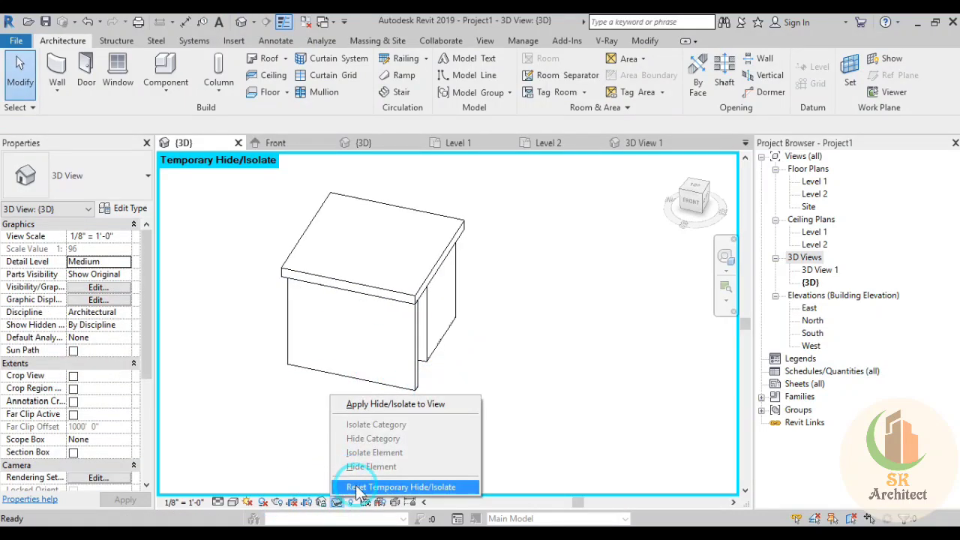
click(345, 485)
shift+middle_drag(568, 385, 574, 365)
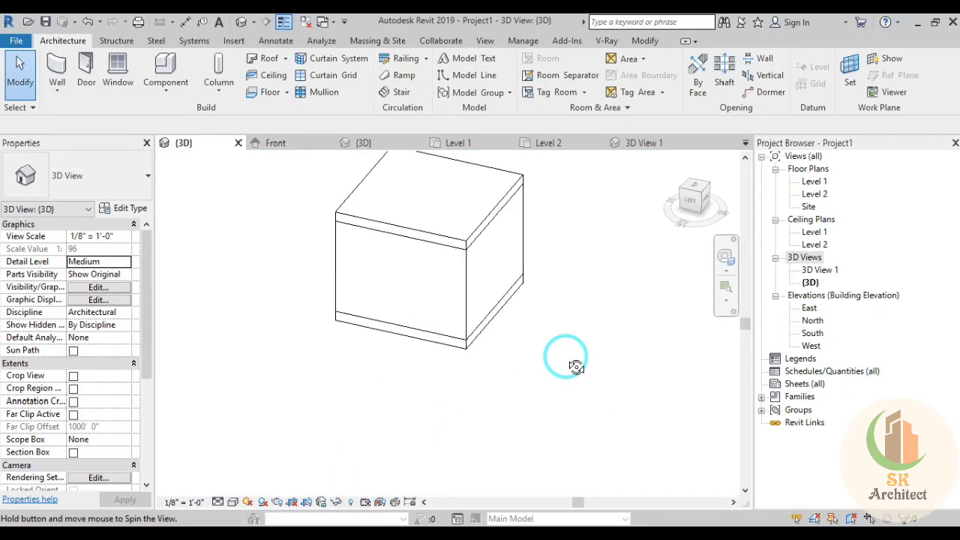
Set the Generic - 8" wall type's structure layer material to P 2
click(468, 293)
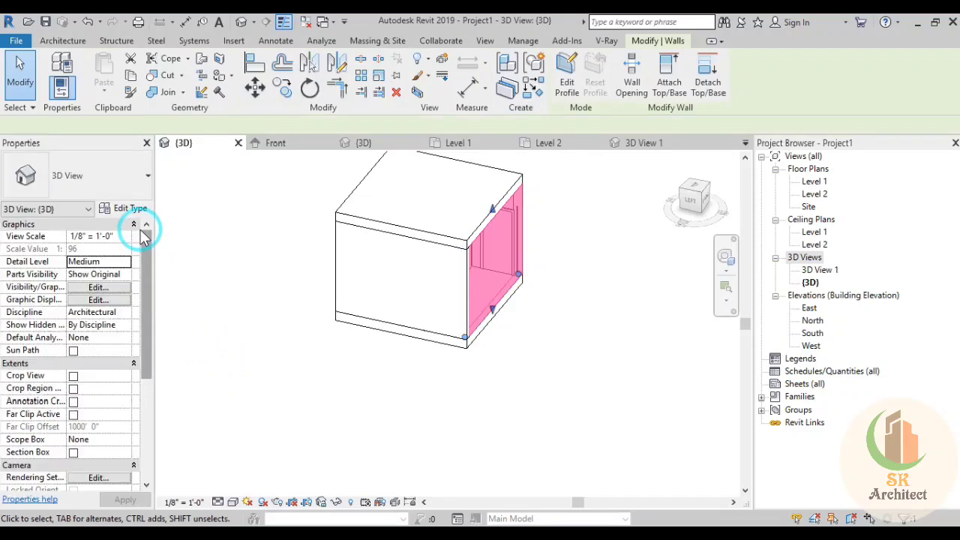
click(138, 210)
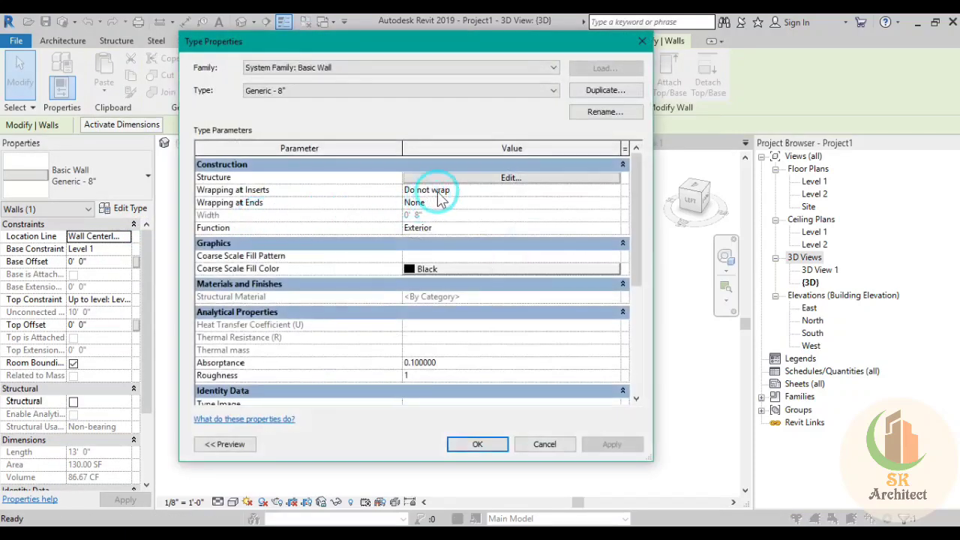
click(446, 178)
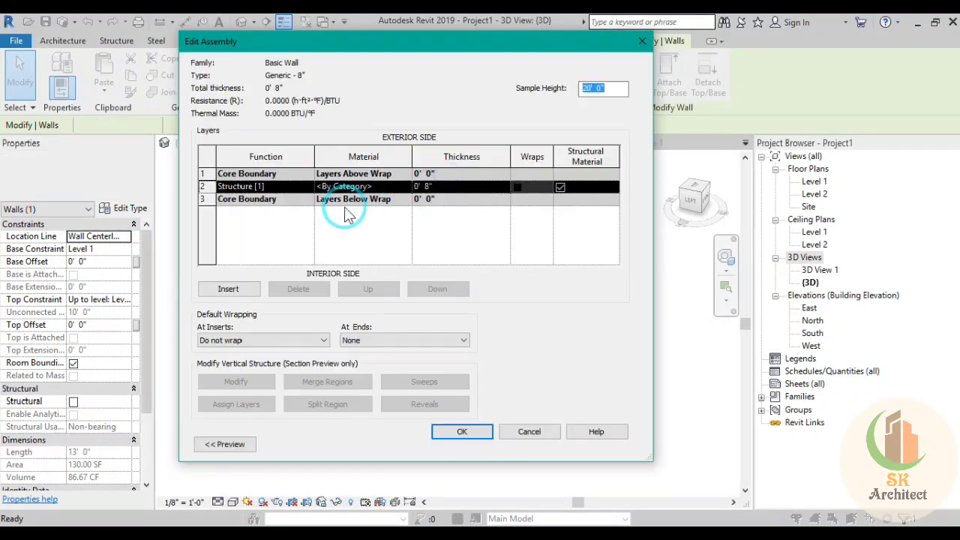
click(406, 186)
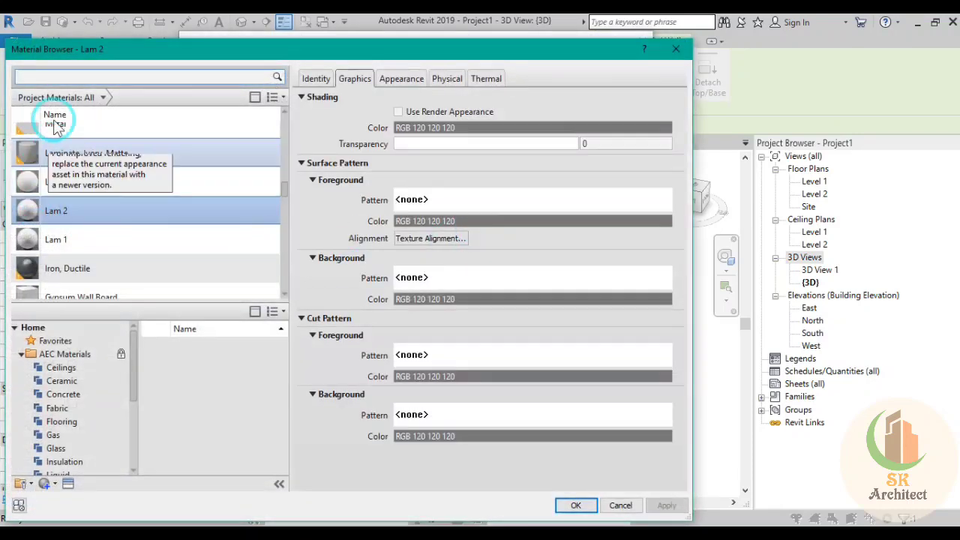
click(73, 78)
text(p 2)
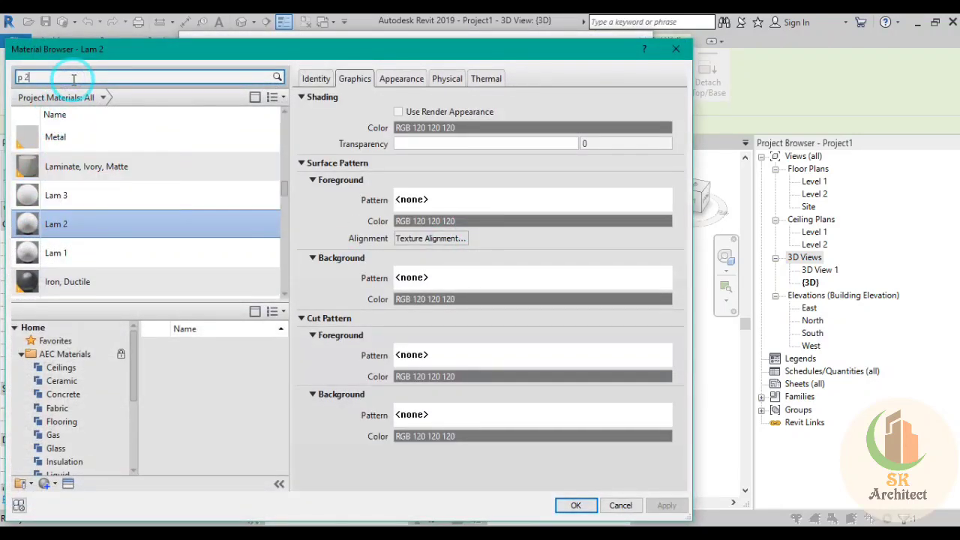
click(100, 181)
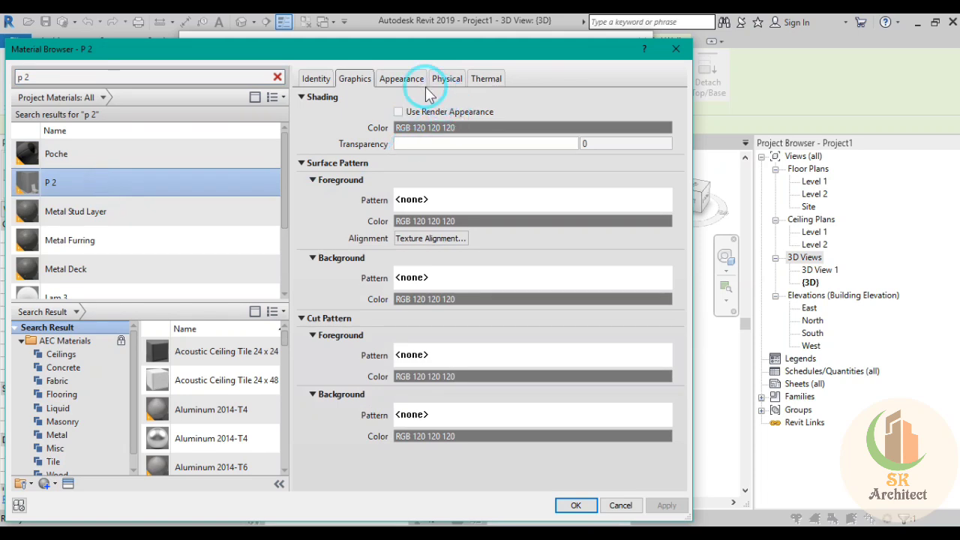
click(423, 84)
click(575, 505)
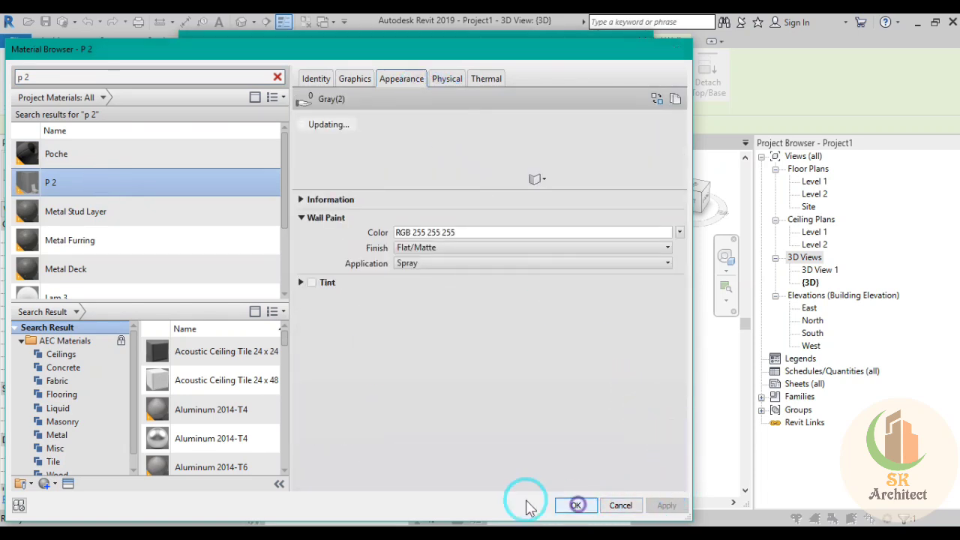
click(459, 433)
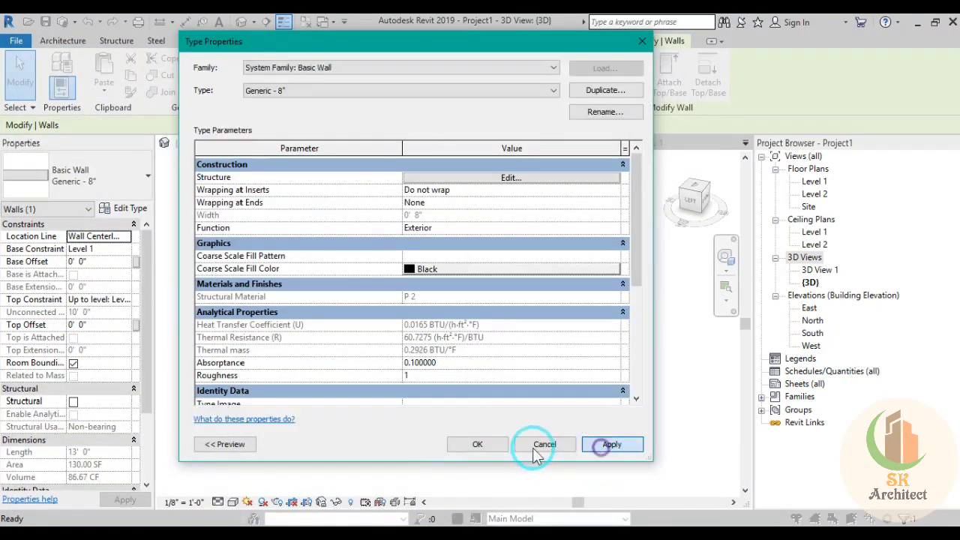
click(478, 444)
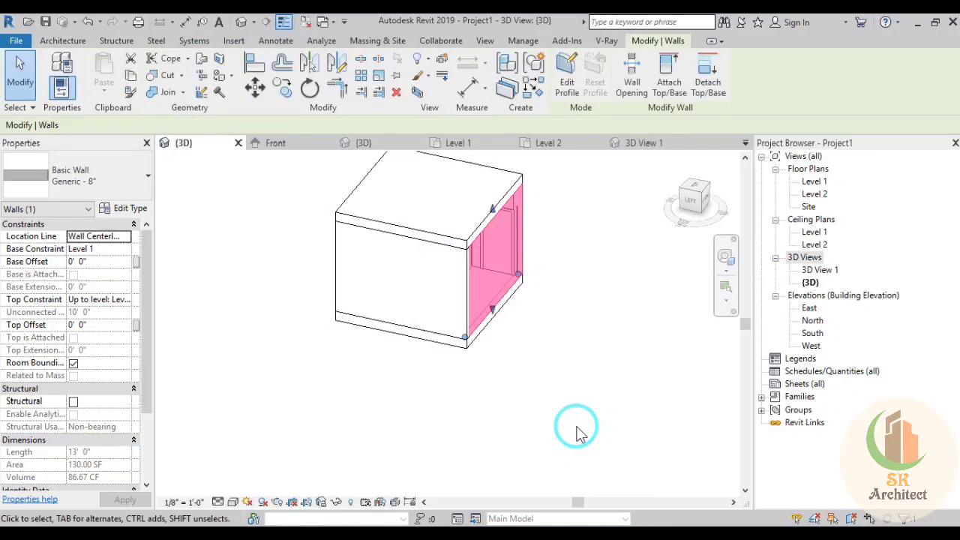
Select the floor and open its type's layer structure for editing
click(576, 427)
click(428, 420)
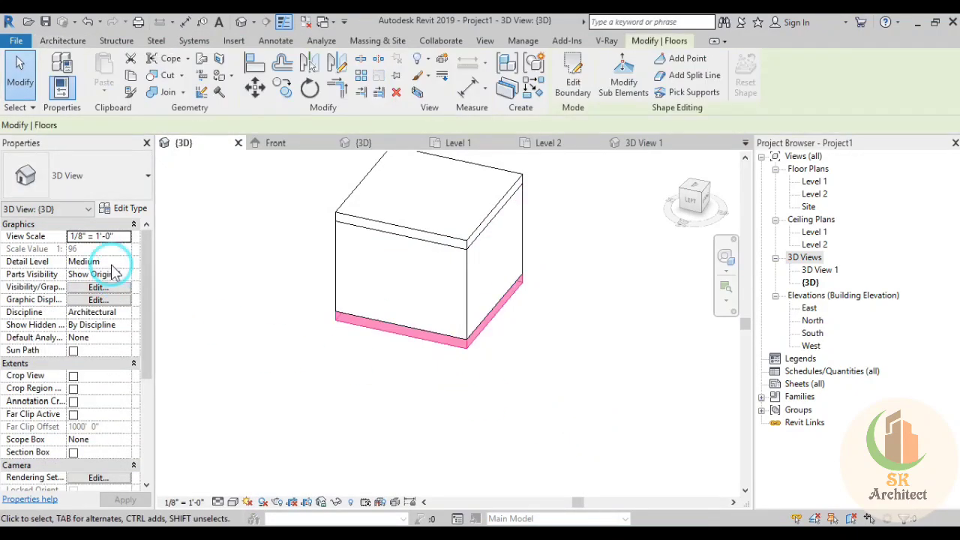
click(132, 212)
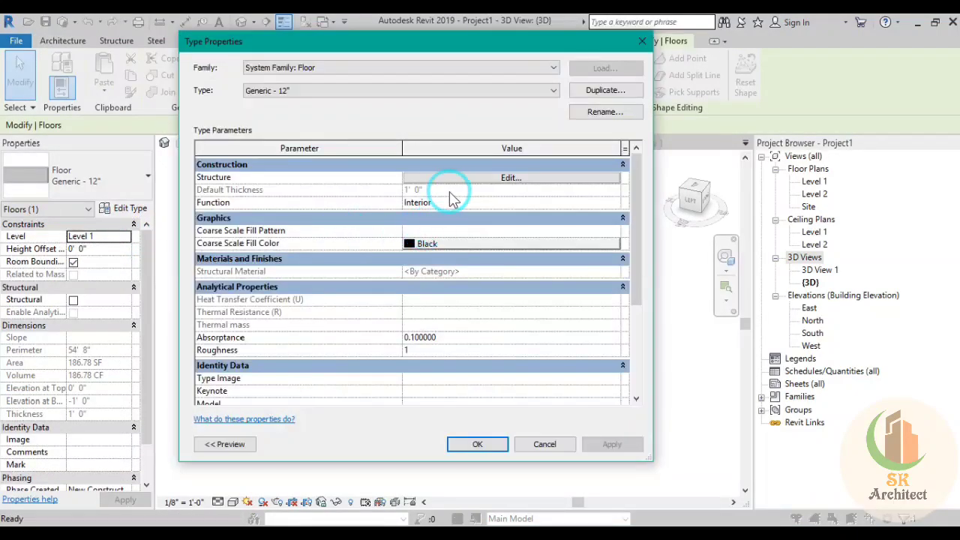
click(466, 180)
text(marble)
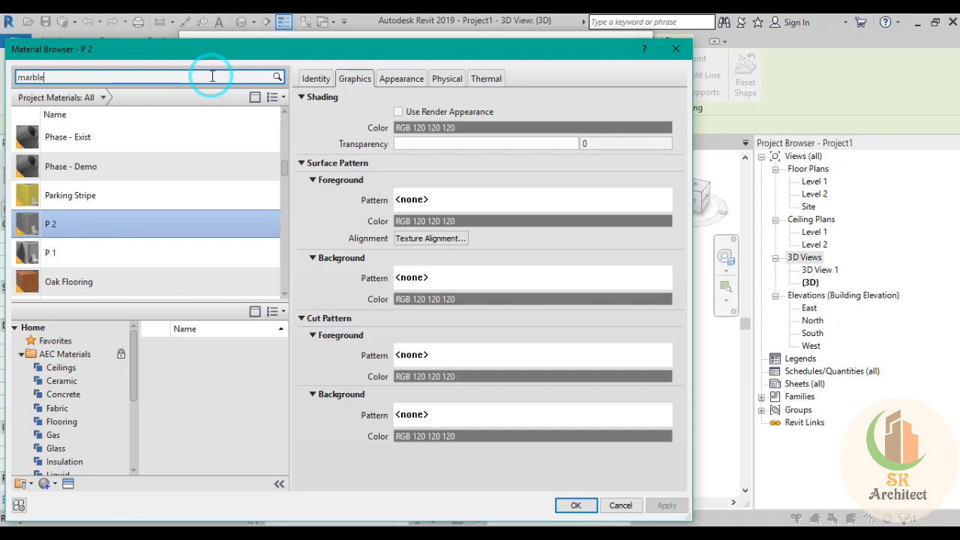
Add the library Marble material, rename it M 1, and view its appearance
click(262, 350)
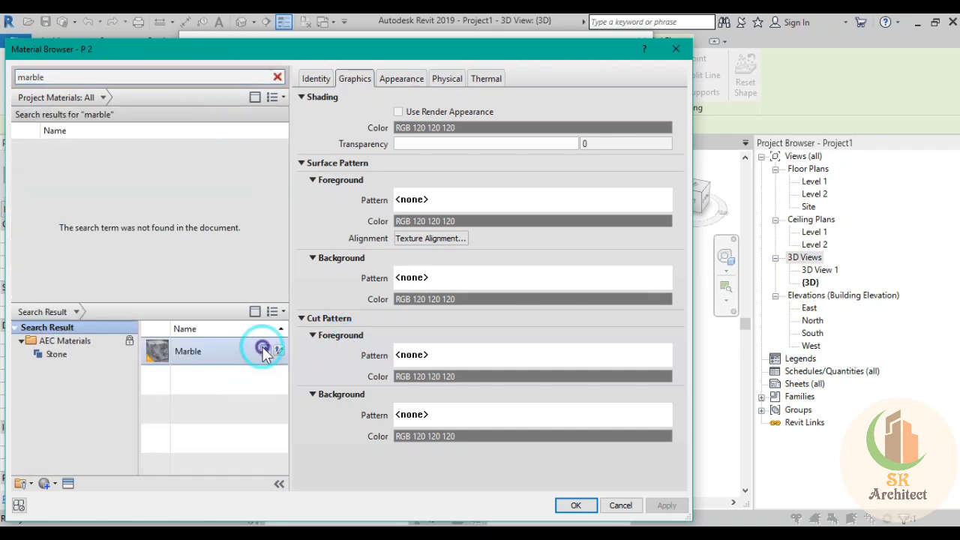
right_click(46, 157)
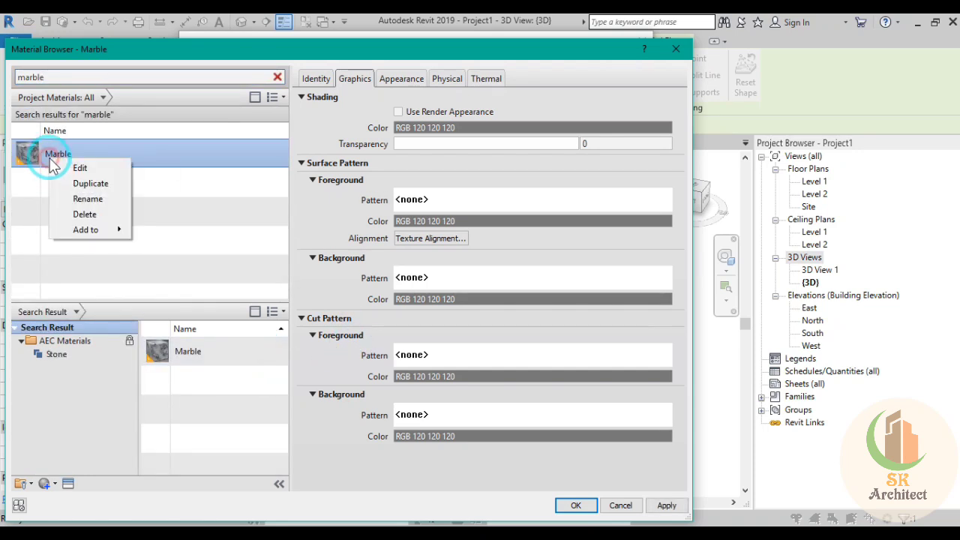
click(61, 195)
text(M 1)
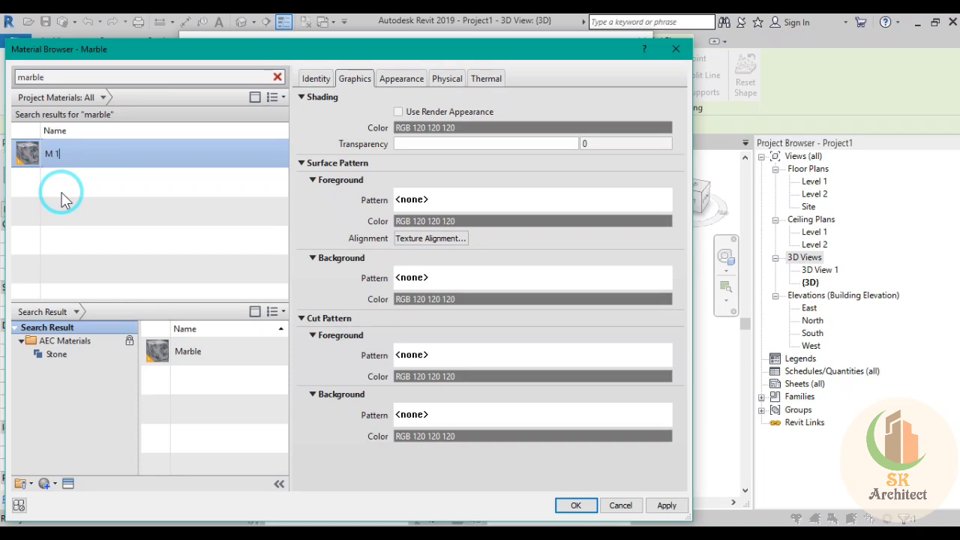
key(Return)
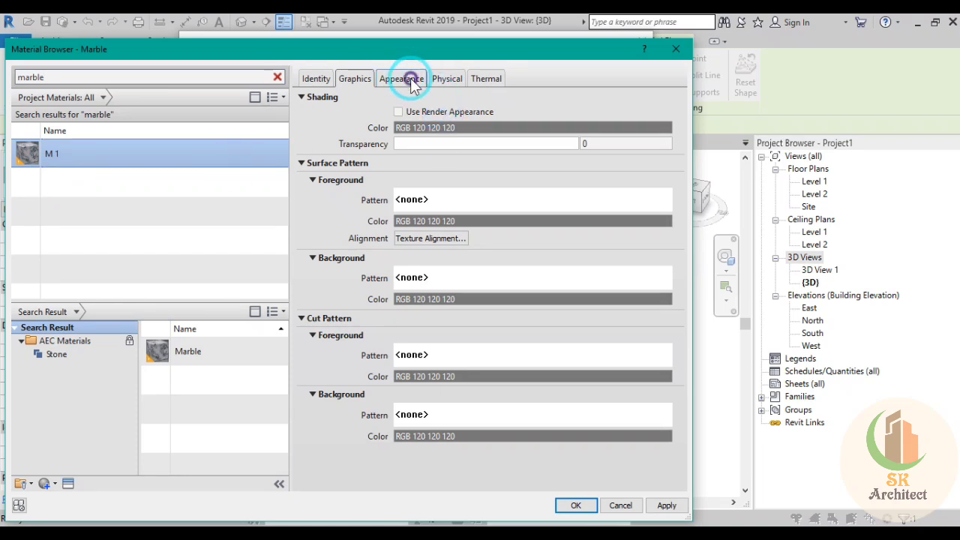
click(411, 79)
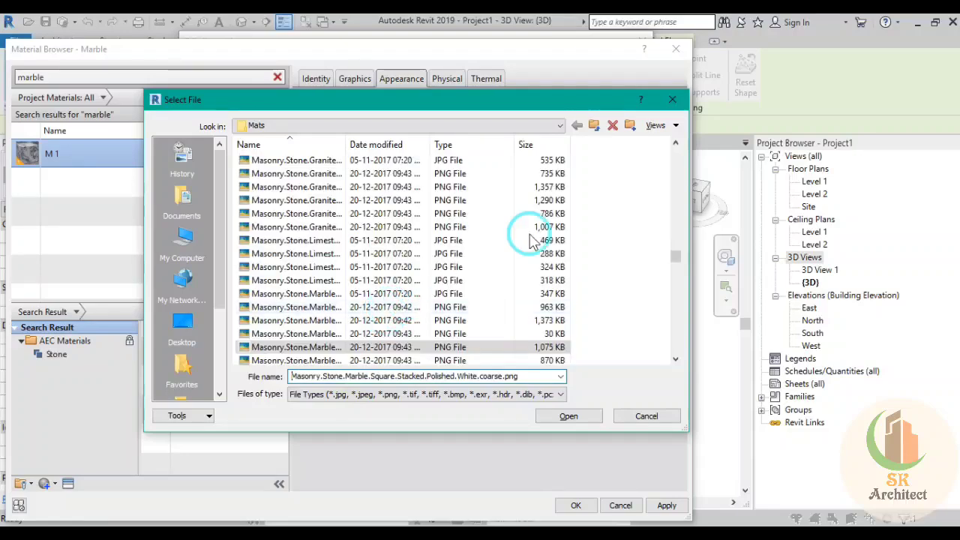
Load Marble.jpg from the Project texture folder as M 1's image and turn off relief
click(592, 129)
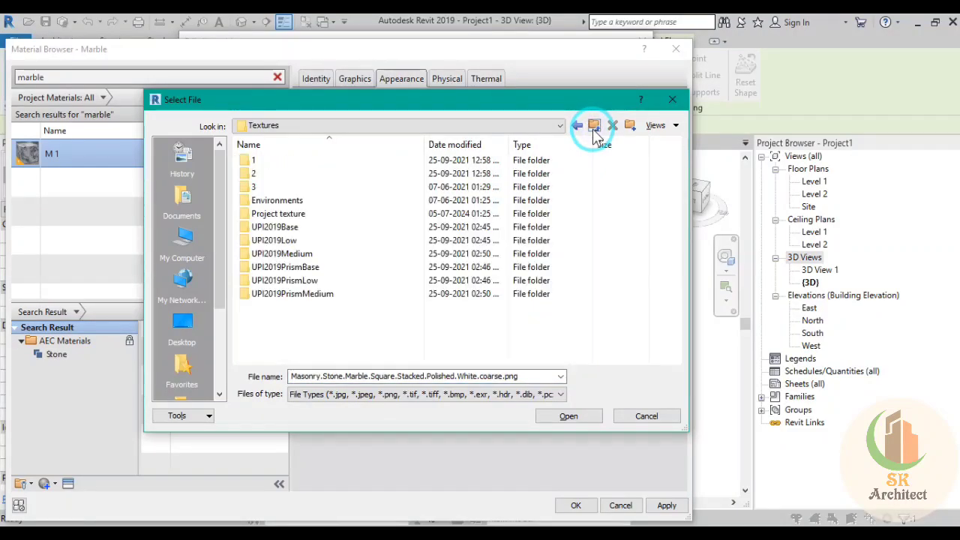
click(288, 213)
click(264, 160)
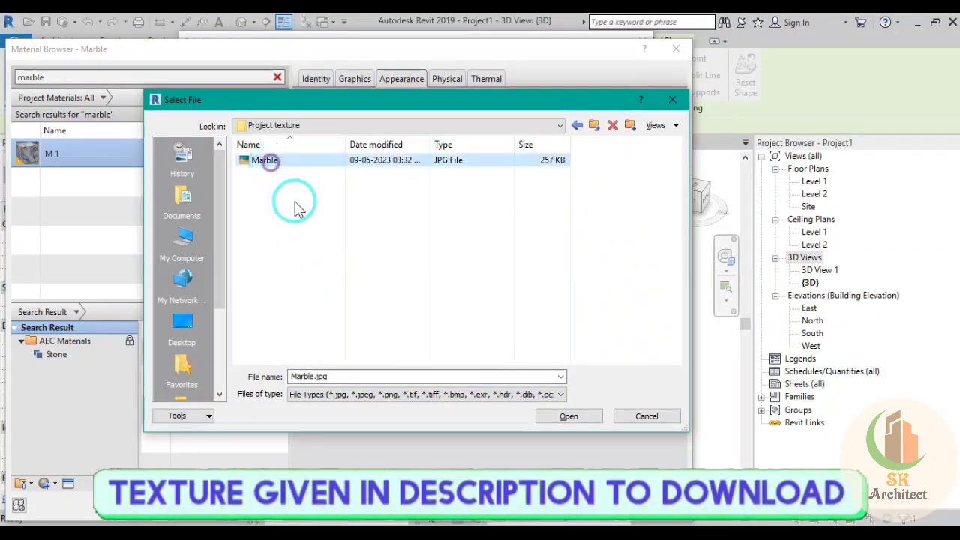
click(563, 415)
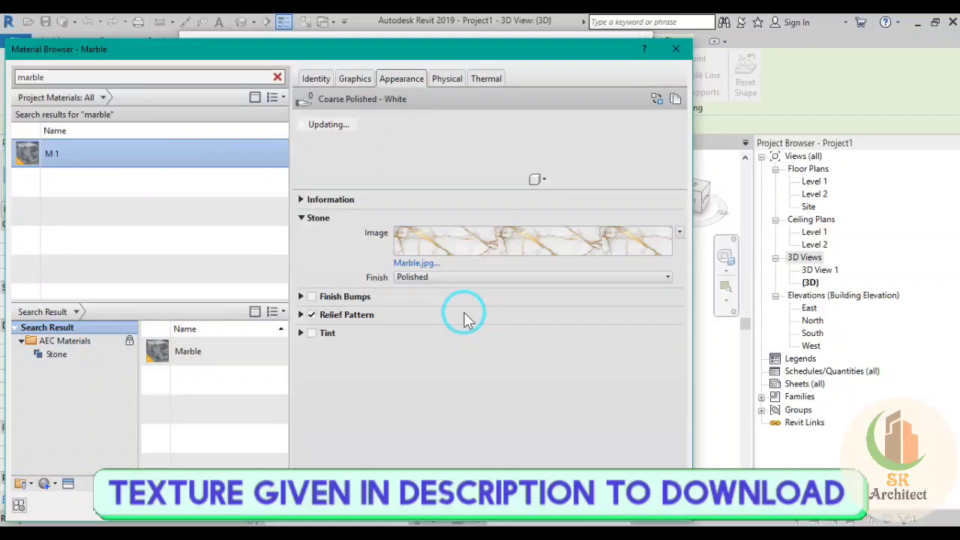
click(311, 315)
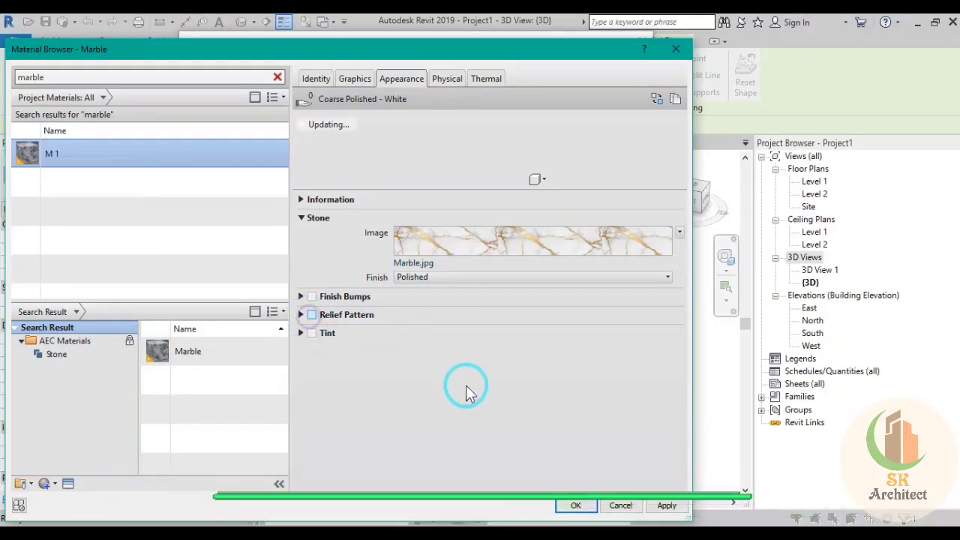
click(480, 238)
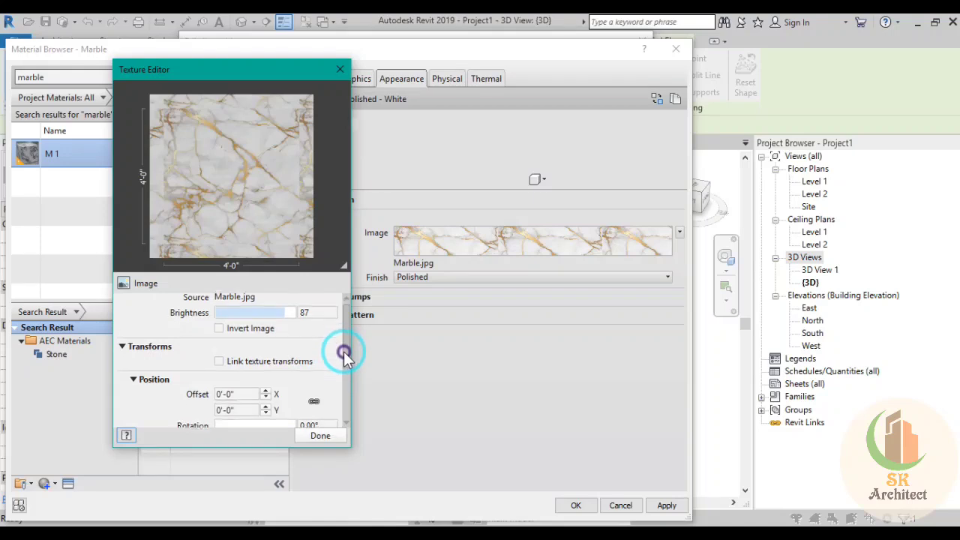
Set the marble texture's sample size to 2'-0" by 4'-0" with proportions unlinked
drag(341, 352, 346, 403)
click(229, 355)
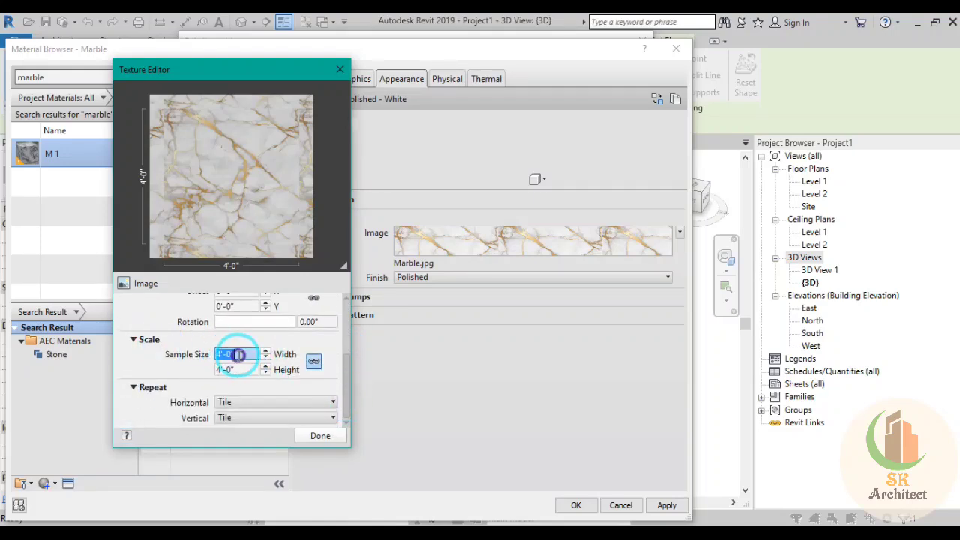
text(2)
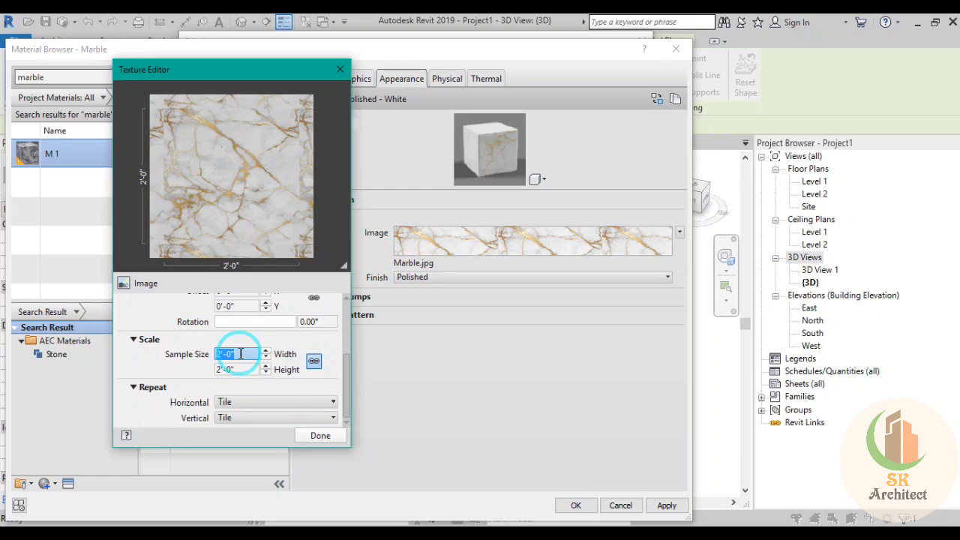
click(314, 362)
click(239, 370)
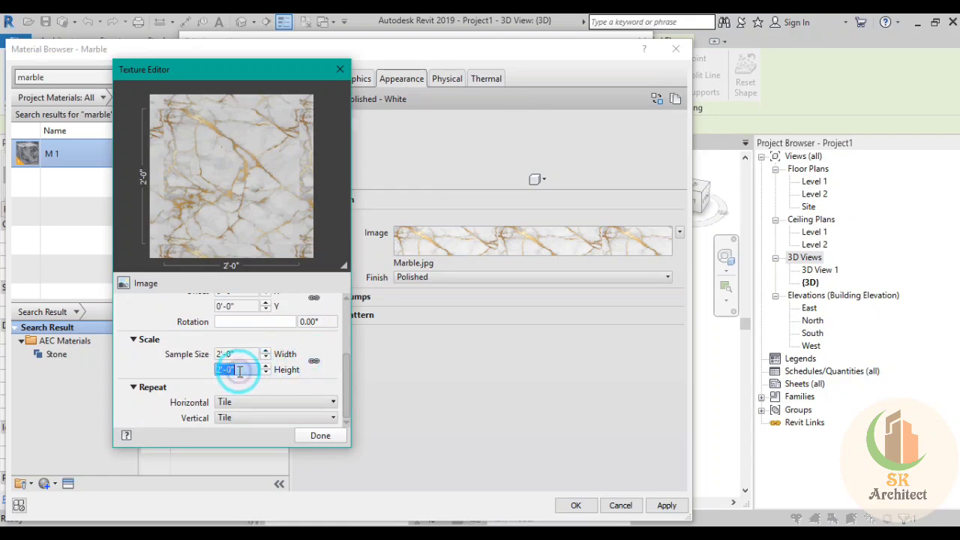
text(48)
key(Return)
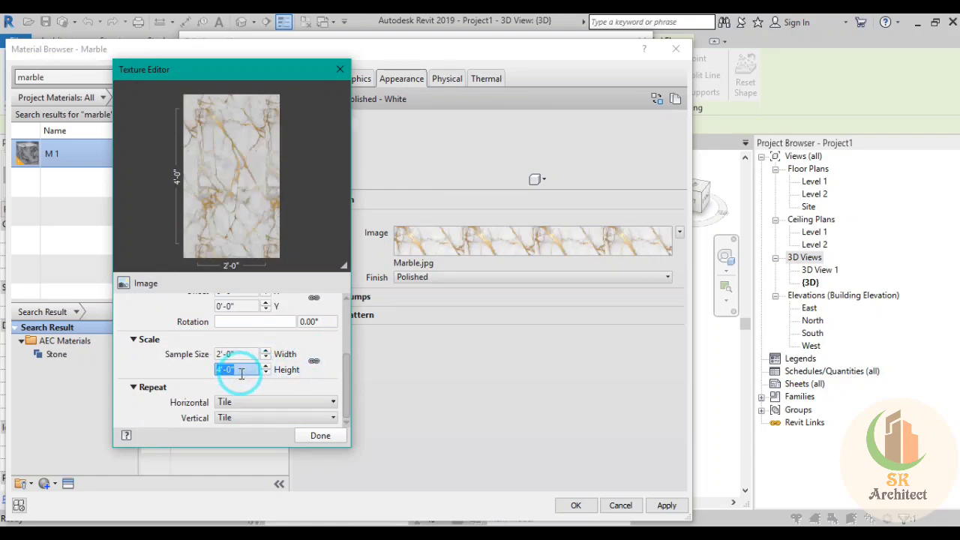
click(321, 435)
Apply M 1 as the Generic - 12" floor's structure material and confirm the type
click(666, 505)
click(576, 505)
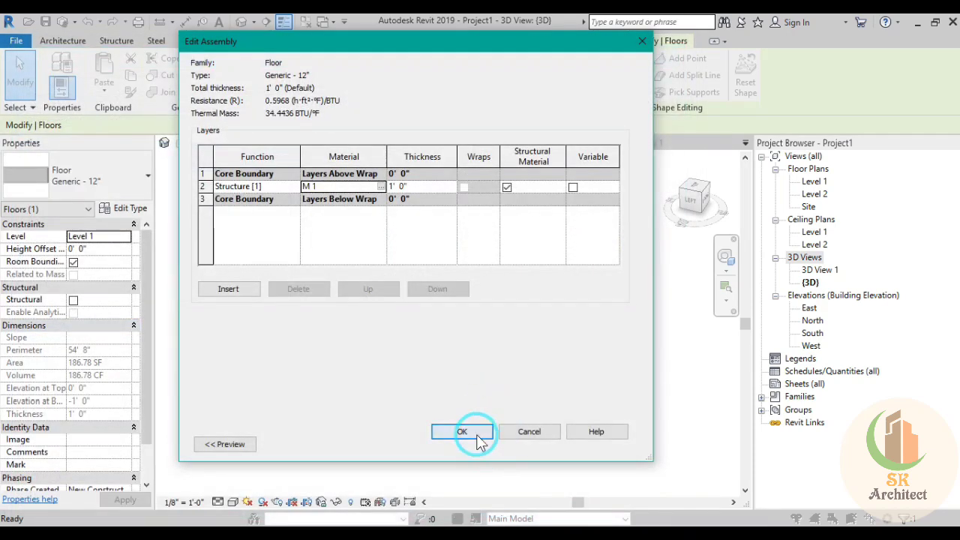
click(462, 431)
click(489, 457)
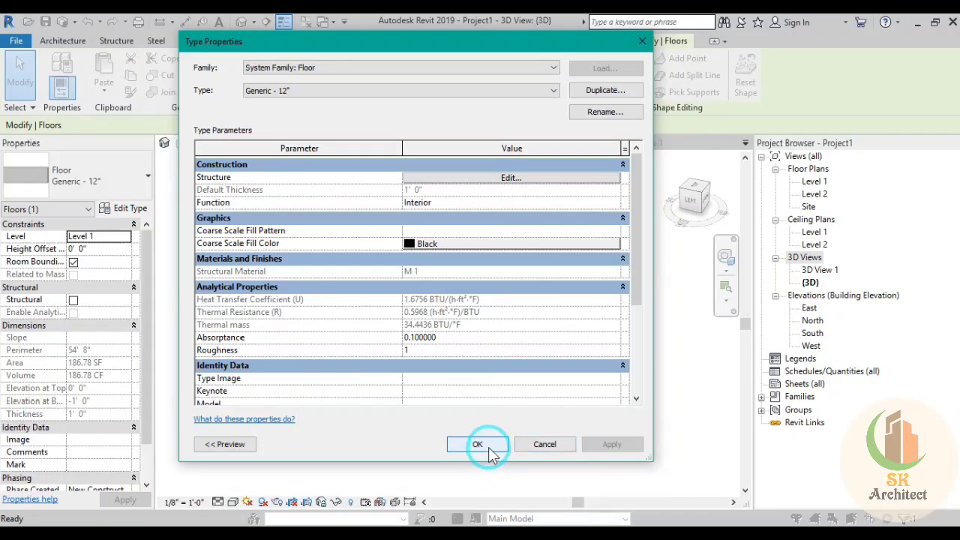
click(603, 416)
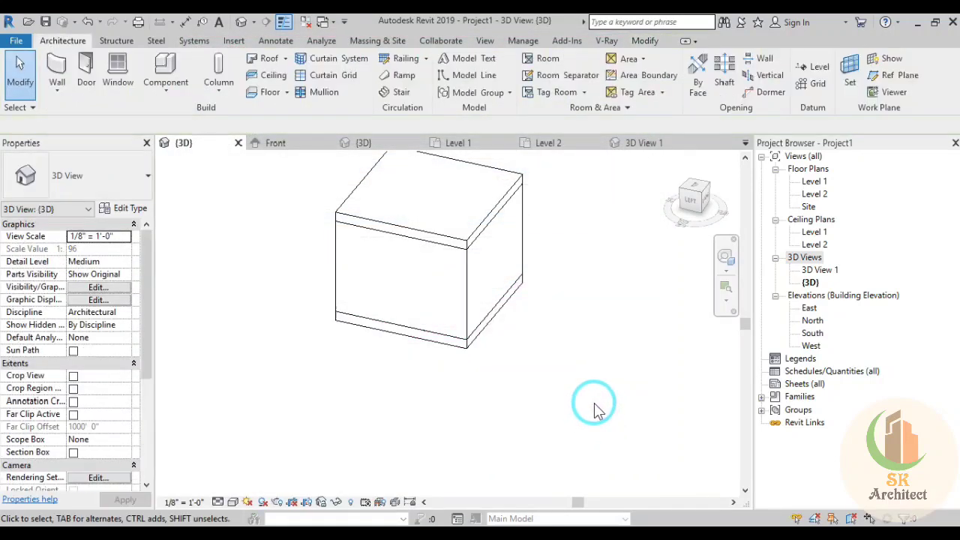
Show 3D View 1 in the Realistic visual style
click(645, 143)
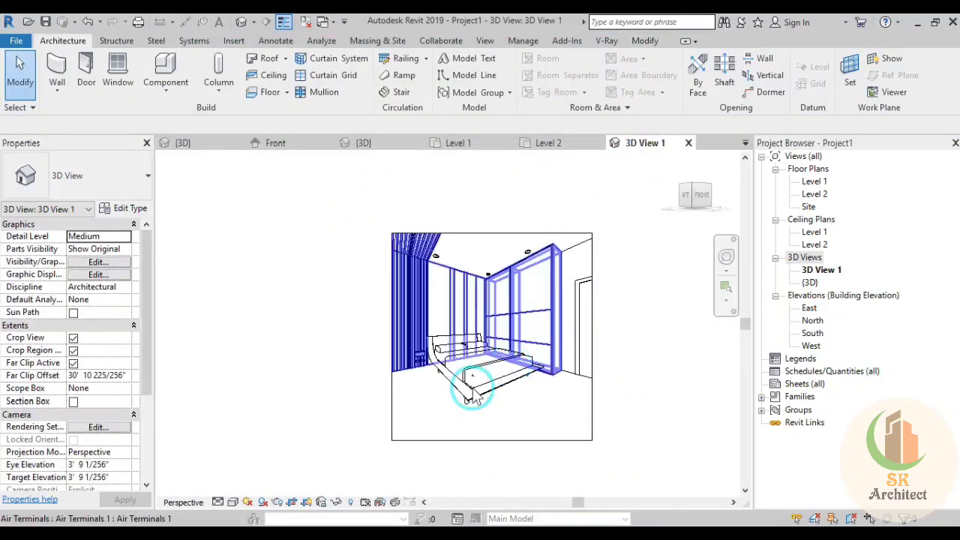
click(232, 502)
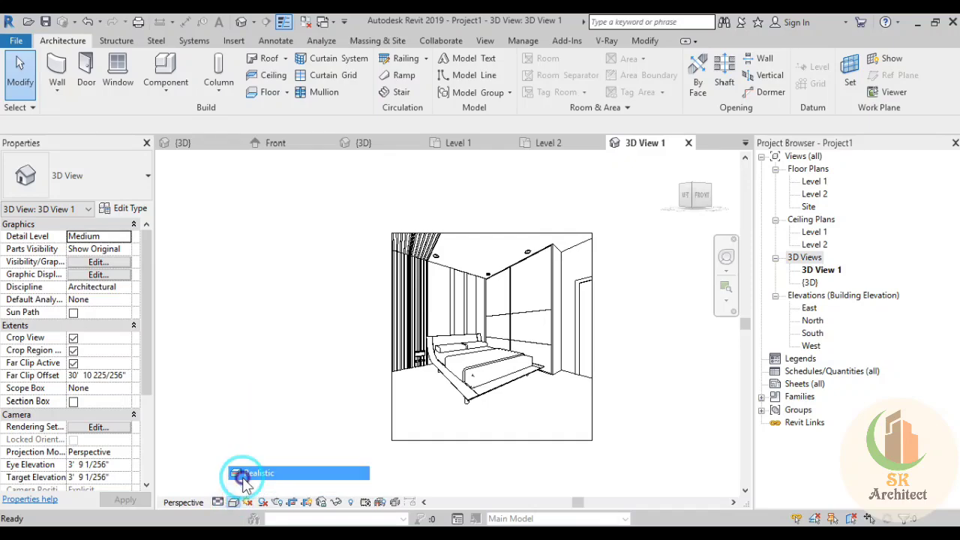
click(259, 472)
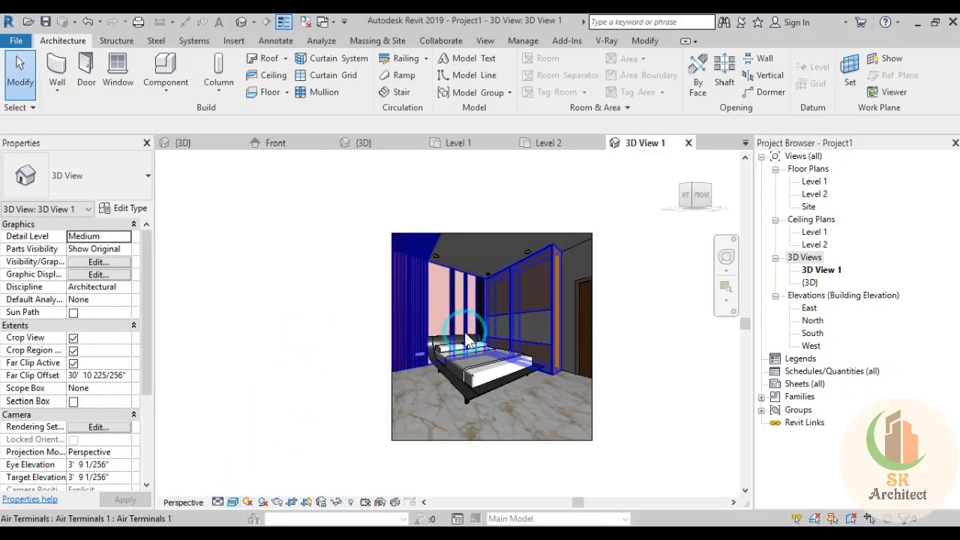
Adjust the camera crop region's bottom edge and zoom the bedroom view larger
click(470, 444)
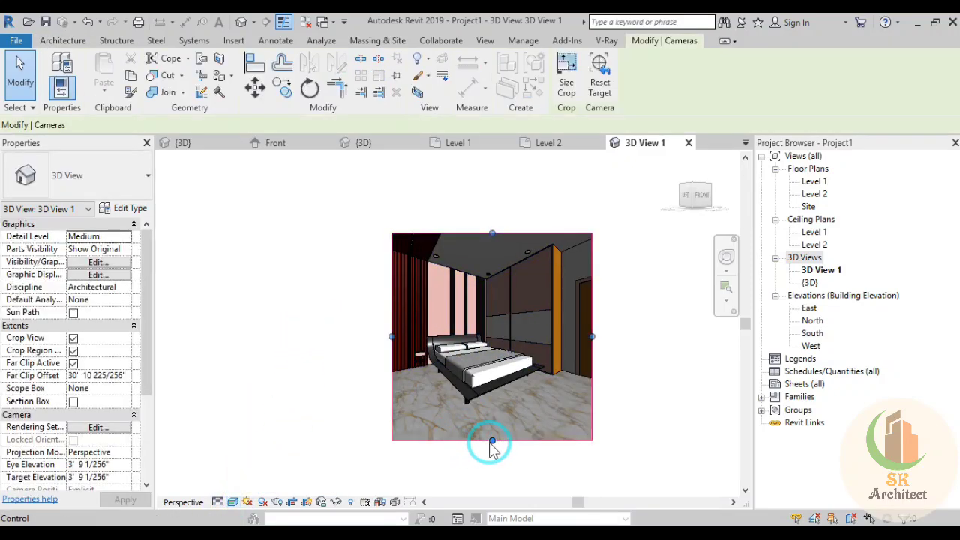
drag(492, 417, 488, 422)
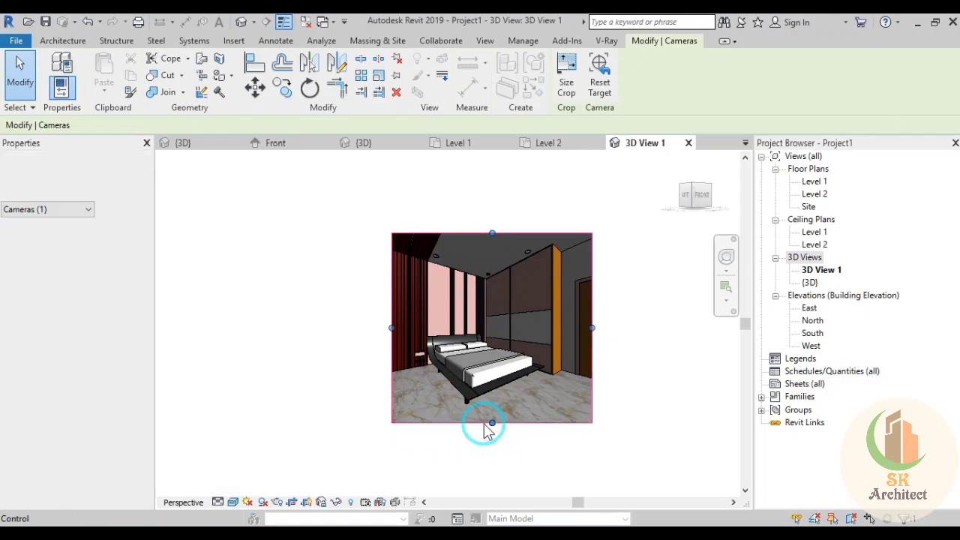
ctrl+middle_drag(480, 307, 501, 383)
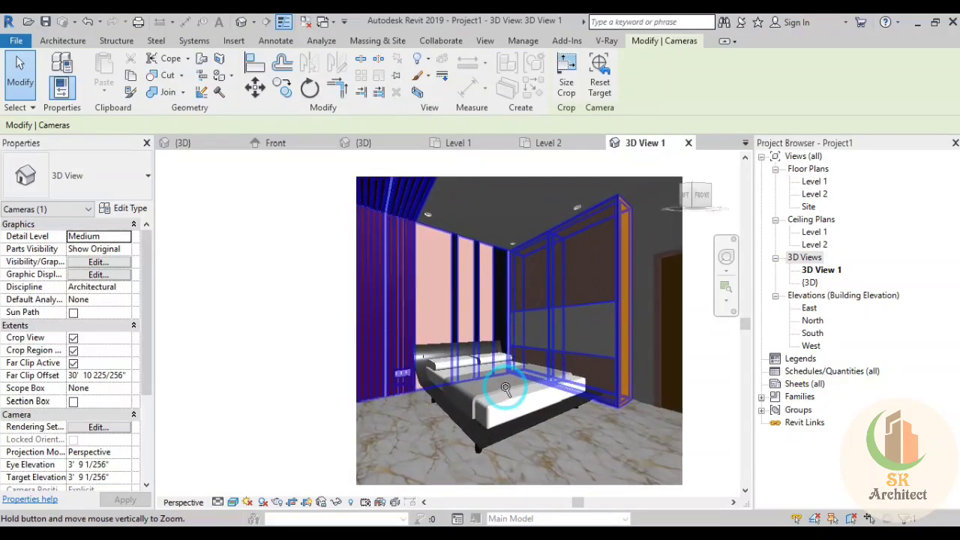
ctrl+middle_drag(501, 384, 523, 379)
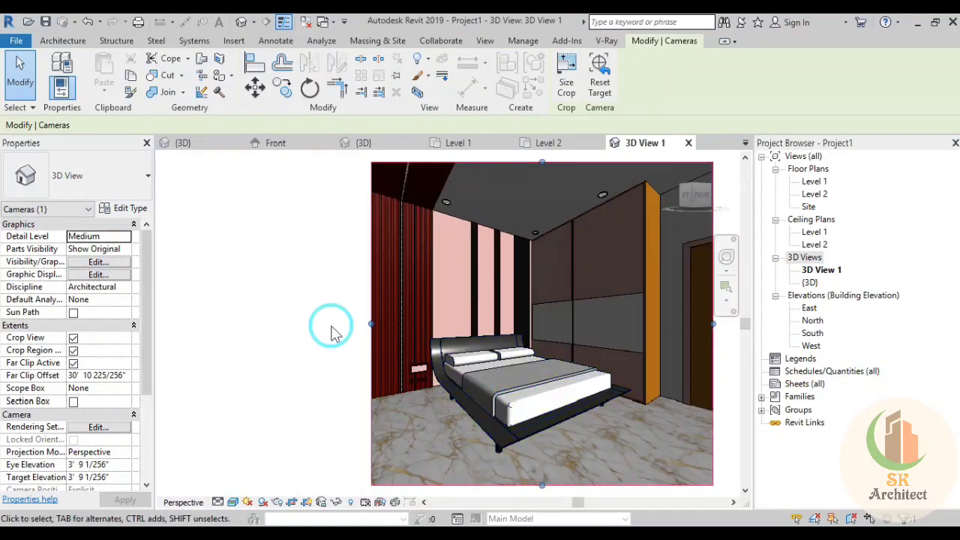
click(328, 311)
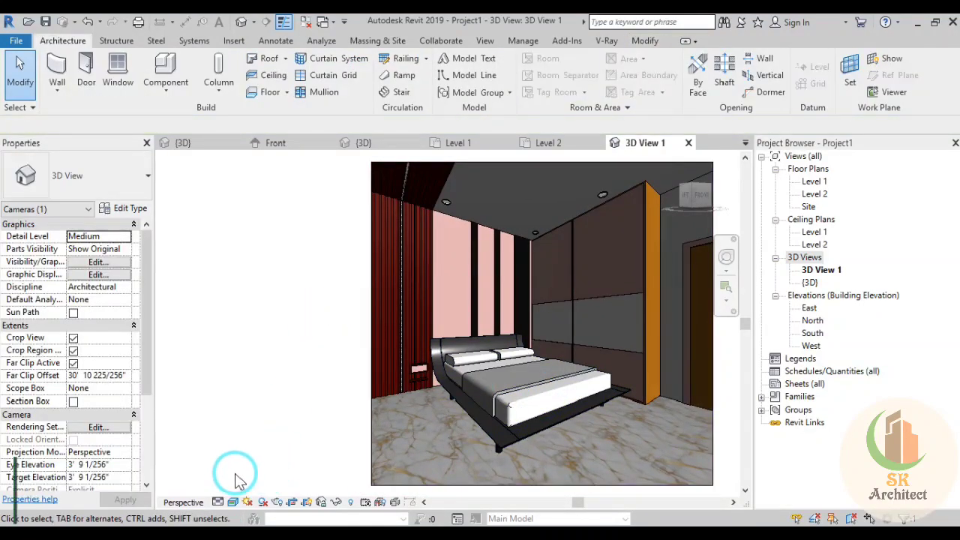
Render at printer resolution with the Interior: Artificial only lighting scheme
click(277, 503)
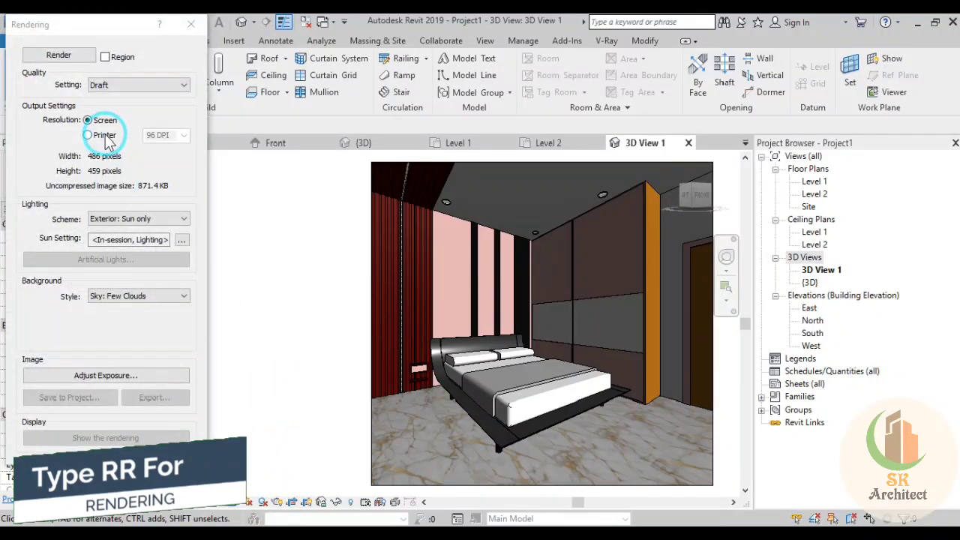
click(105, 137)
text(300)
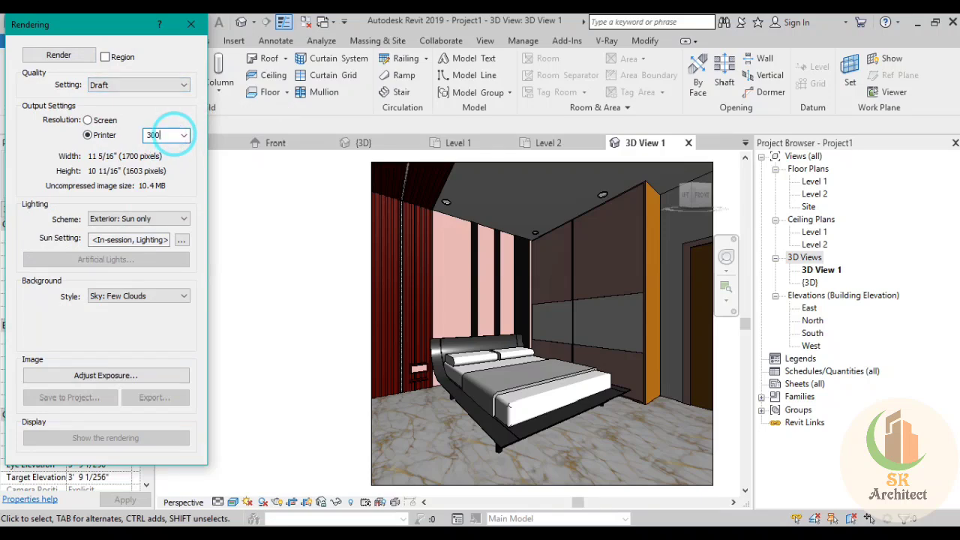
click(135, 218)
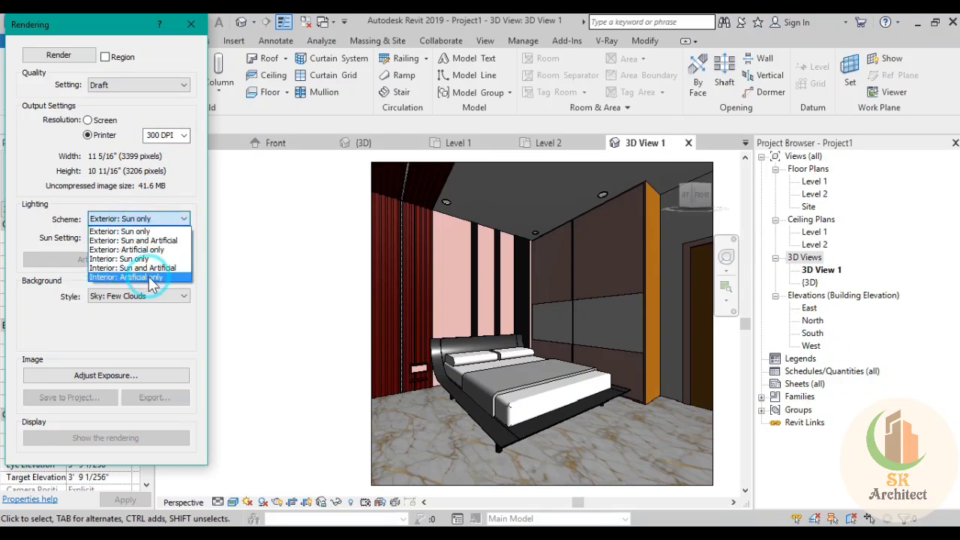
click(147, 277)
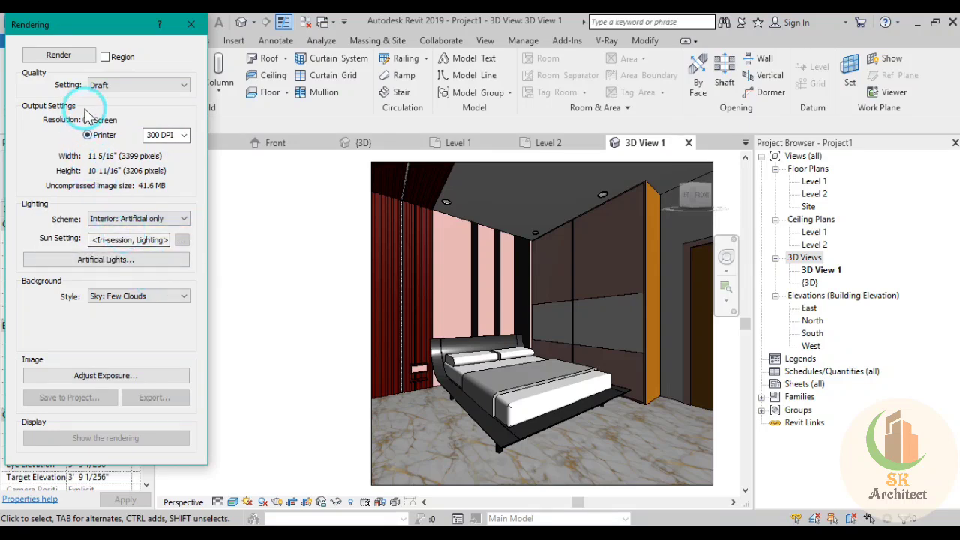
click(86, 58)
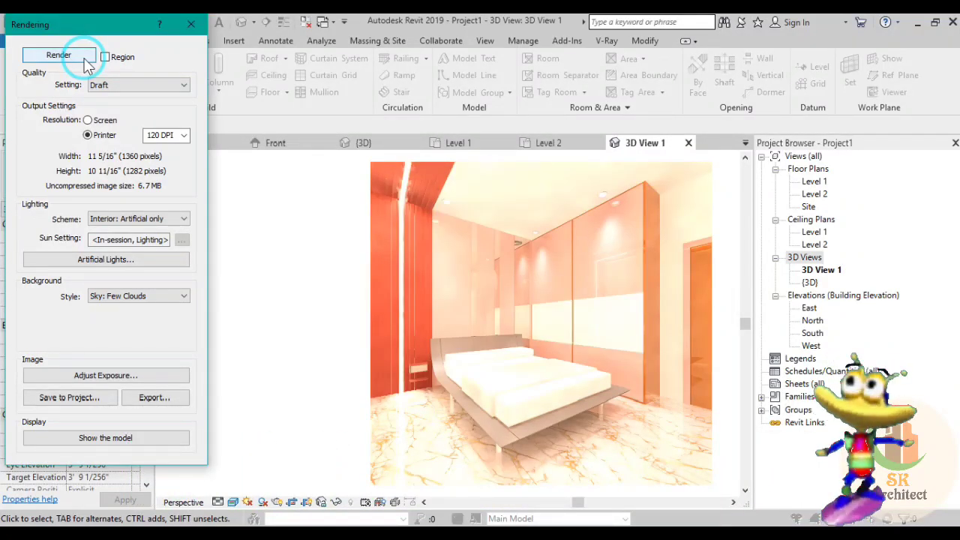
After the render finishes, open Adjust Exposure for the rendered bedroom image
click(124, 381)
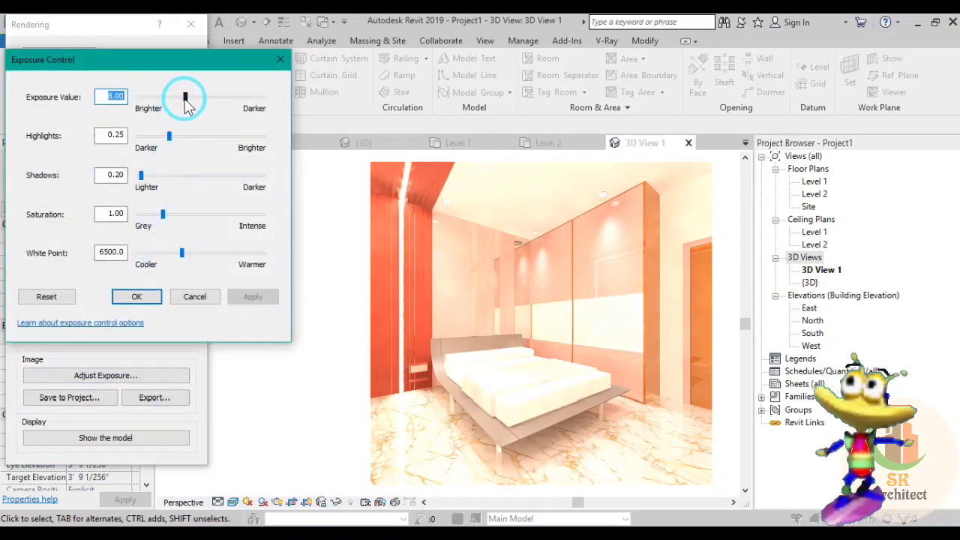
Try exposure values of 10.85 and then 11.80, applying each to the render
drag(186, 97, 202, 98)
click(251, 297)
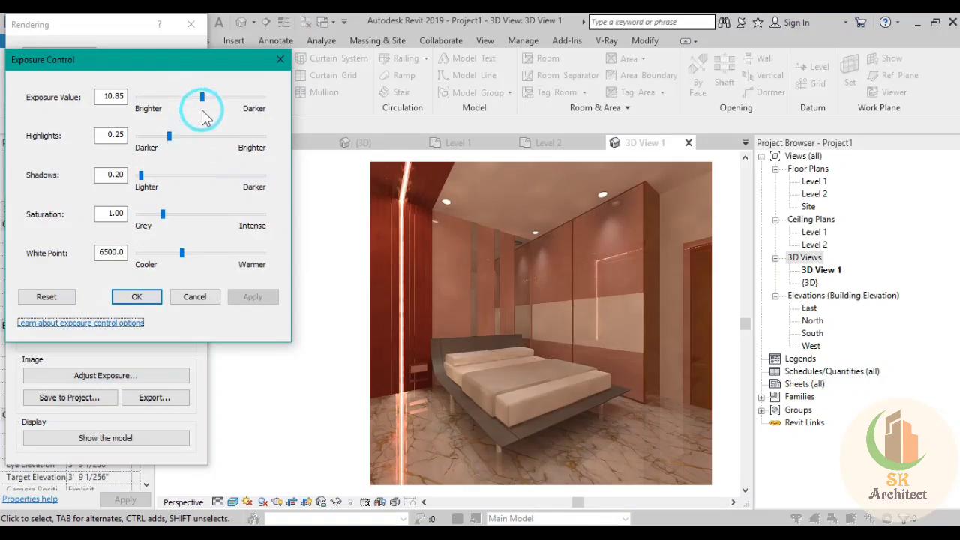
drag(203, 98, 208, 101)
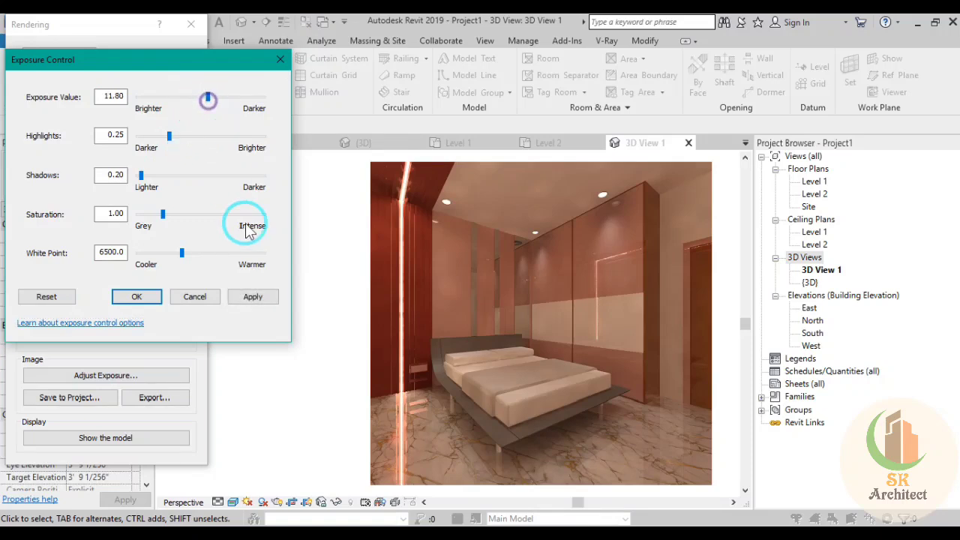
click(252, 296)
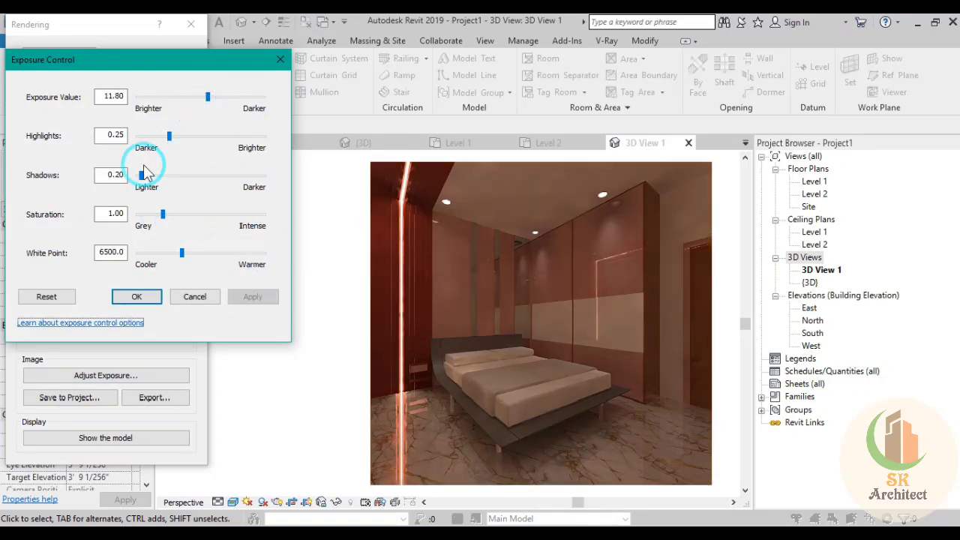
Raise the render highlights from 0.25 to 0.94 and apply them
drag(169, 137, 232, 157)
click(255, 297)
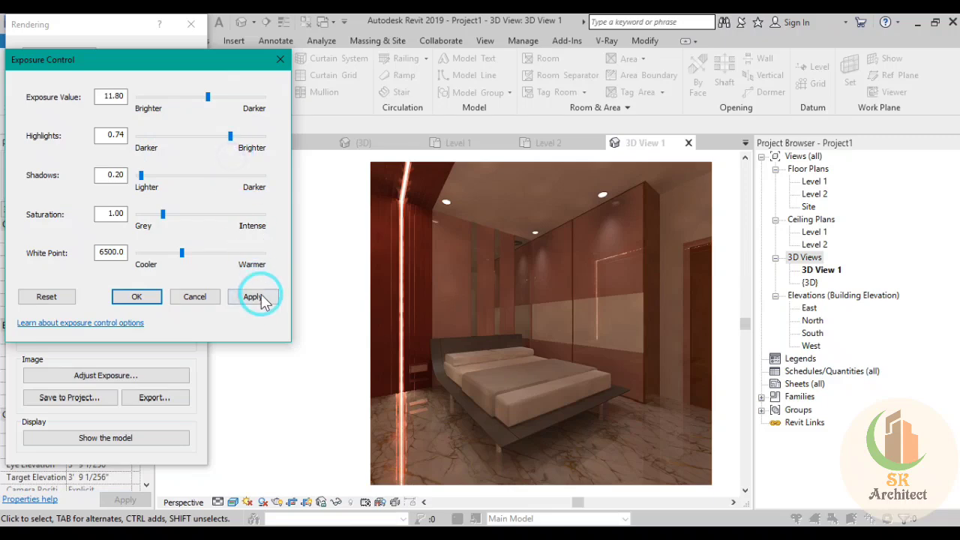
click(231, 137)
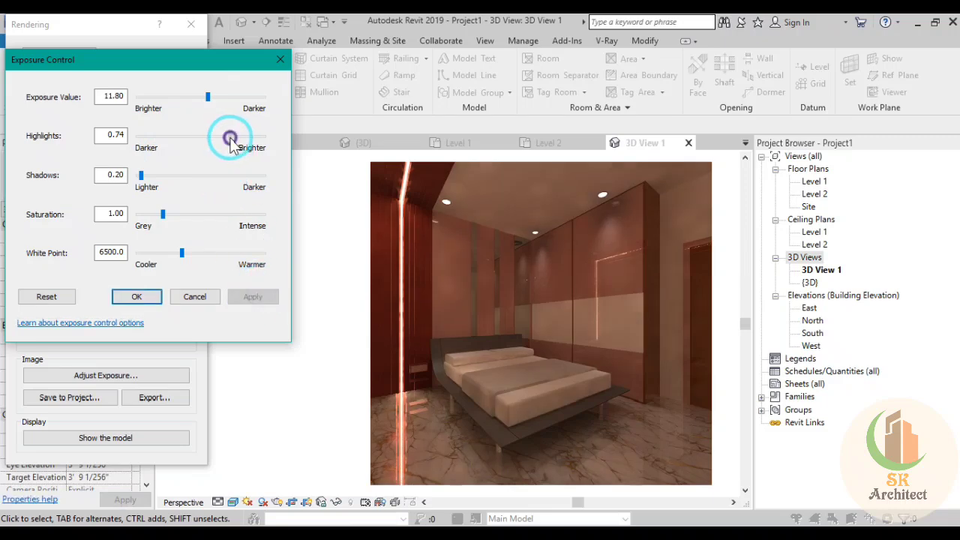
drag(231, 138, 255, 138)
click(252, 296)
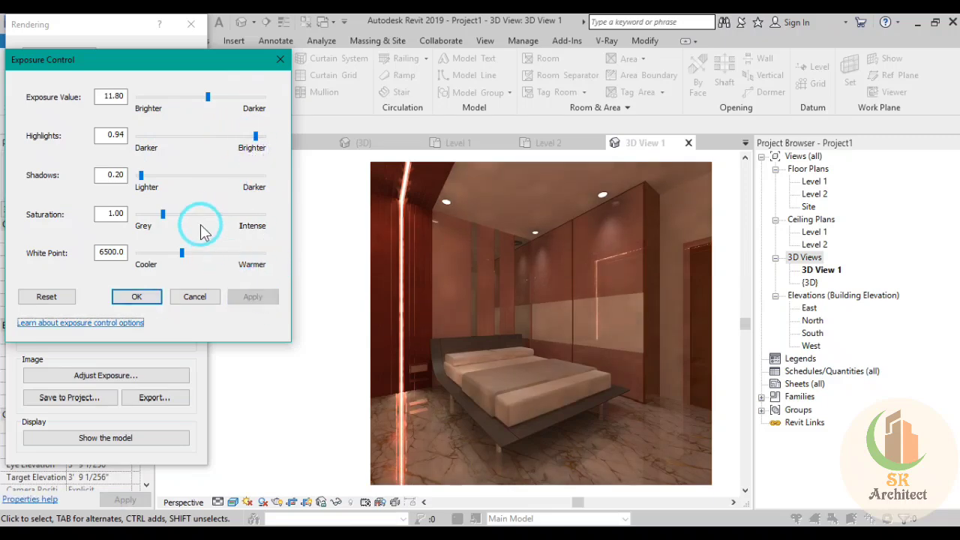
Set shadows to 2.36 and lower exposure to 9.67, applying each change
drag(140, 177, 210, 177)
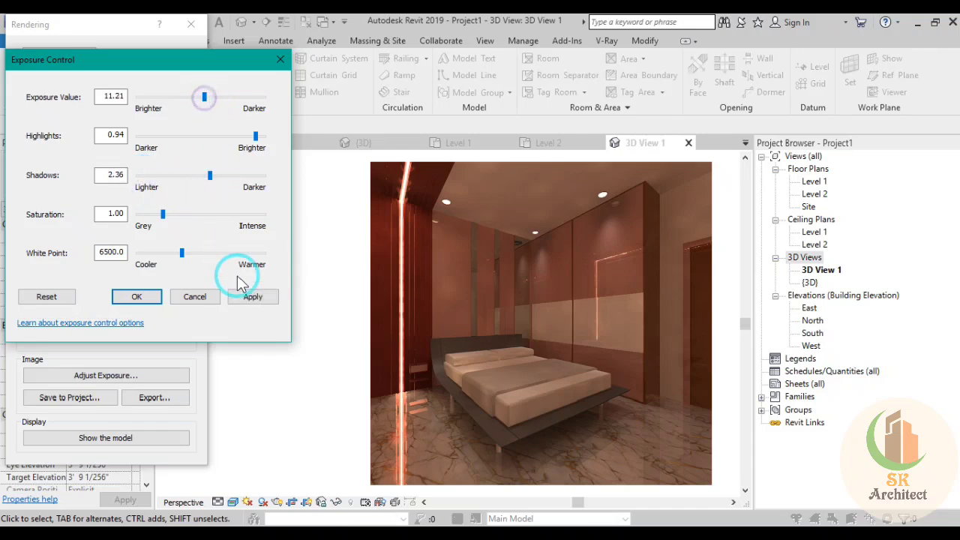
click(252, 296)
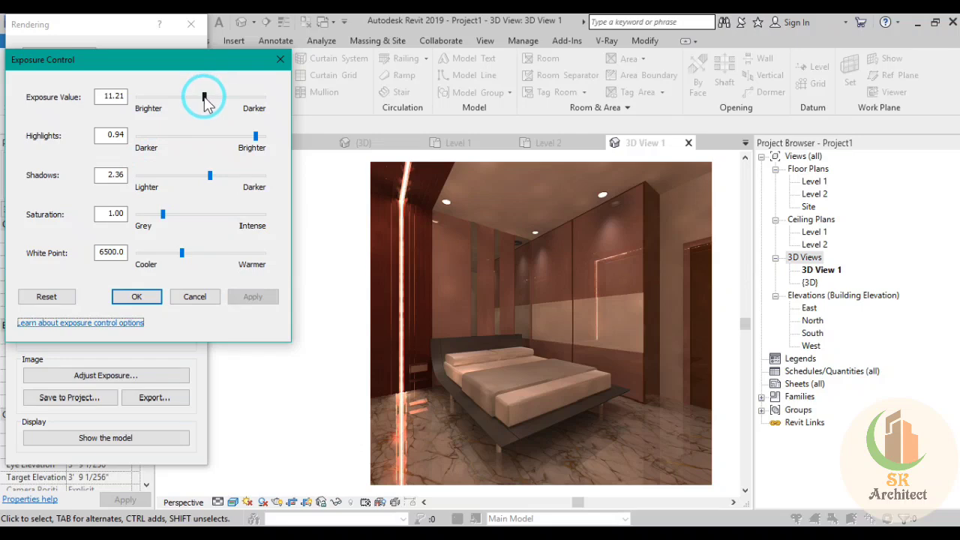
drag(204, 96, 201, 96)
click(253, 296)
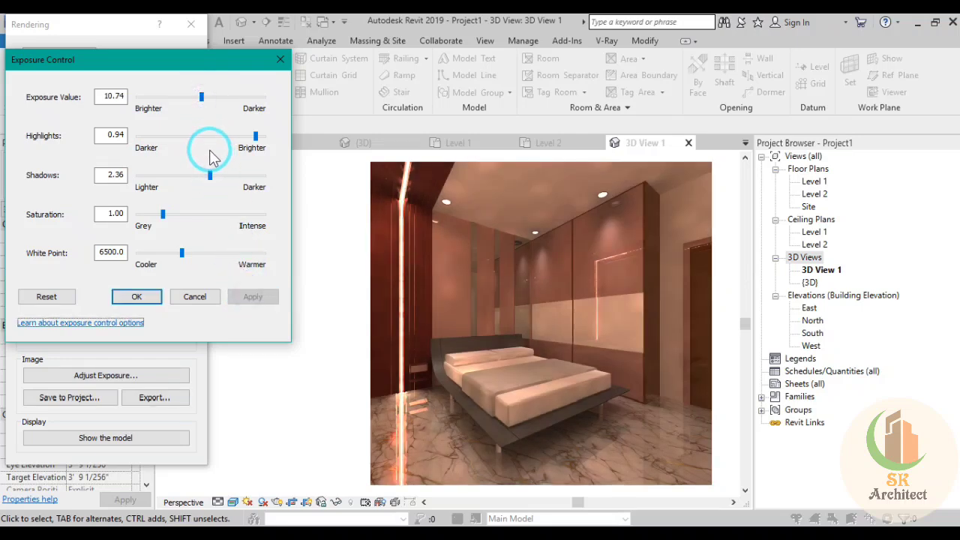
drag(201, 96, 197, 98)
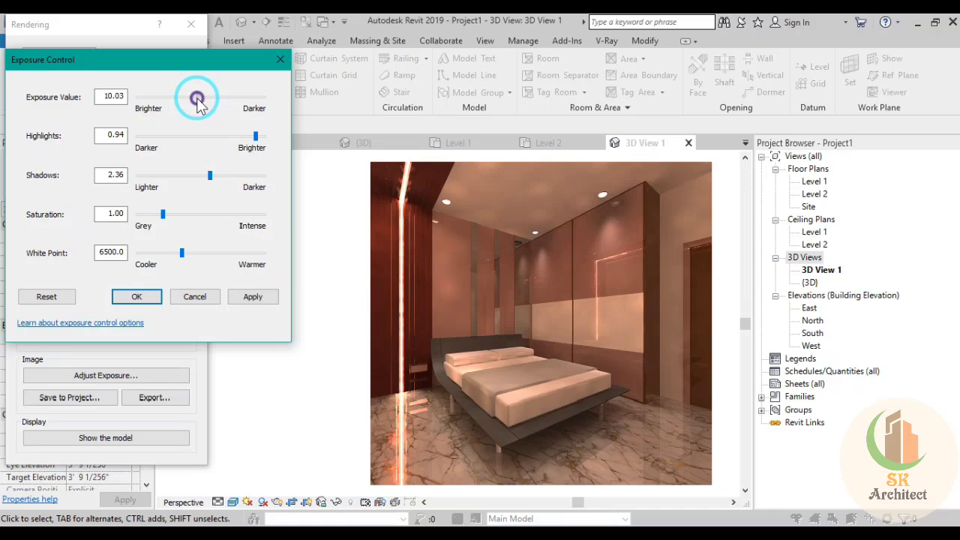
click(253, 296)
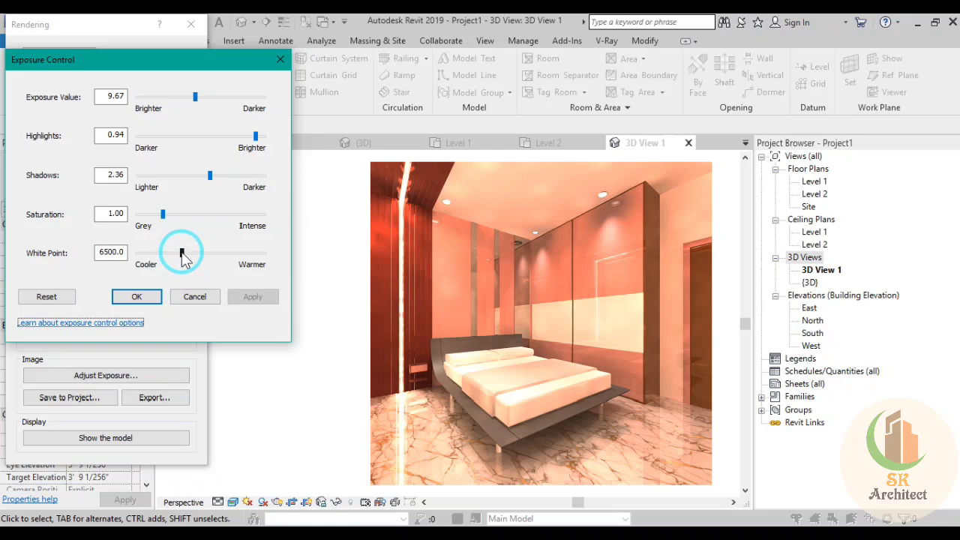
Set white point to 4247.2 and saturation to 1.18, applying both
drag(182, 252, 160, 253)
click(253, 296)
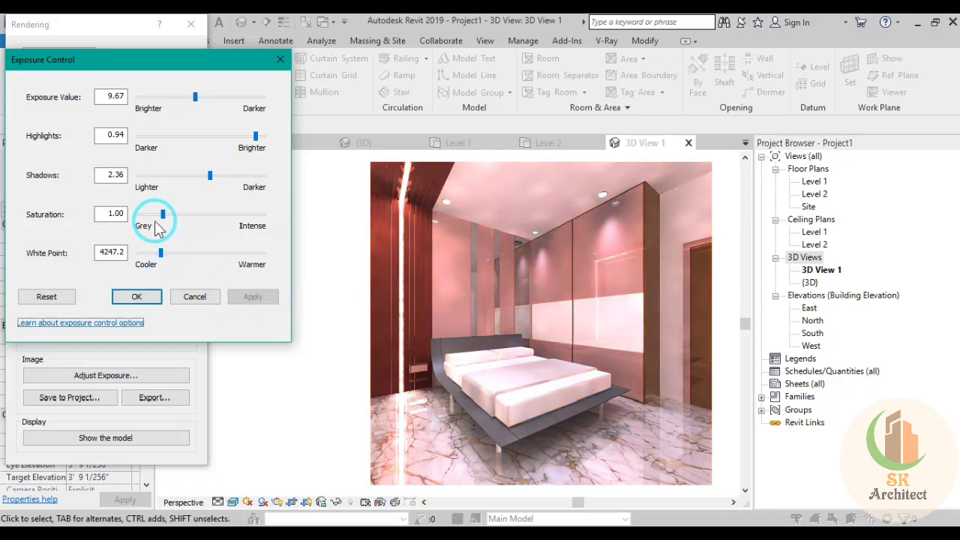
drag(162, 218, 167, 215)
click(253, 296)
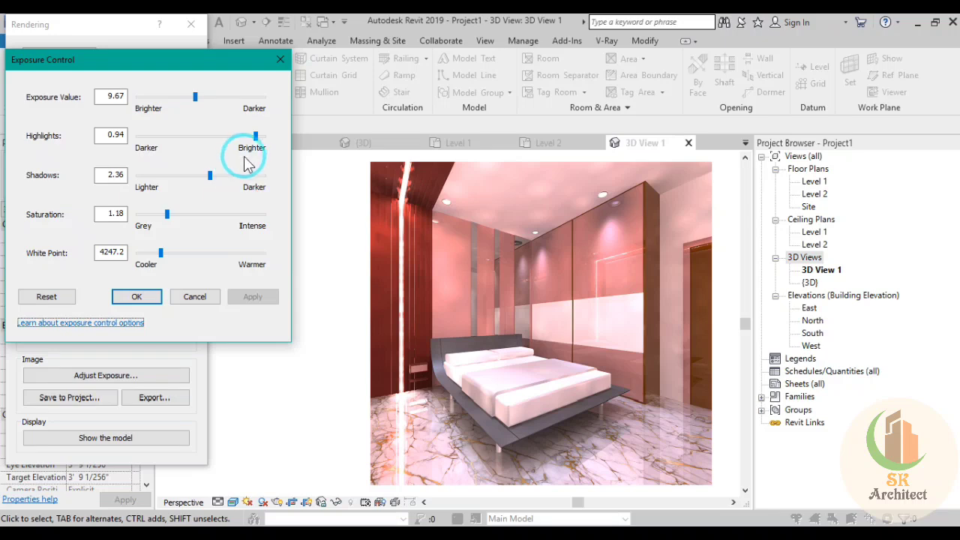
Reduce highlights to 0.12 and lighten shadows to 0.33, applying each adjustment
drag(255, 139, 193, 137)
click(252, 296)
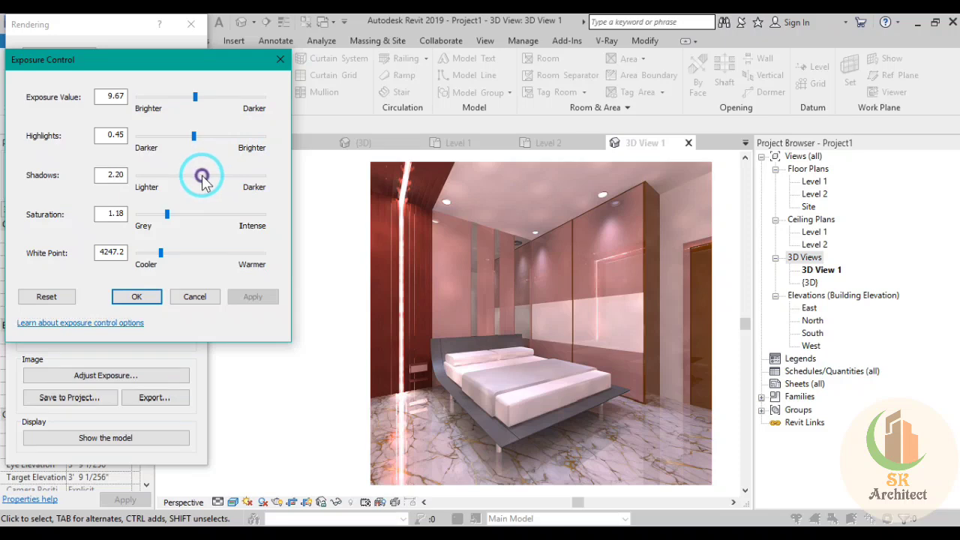
drag(209, 176, 145, 177)
click(252, 297)
click(252, 297)
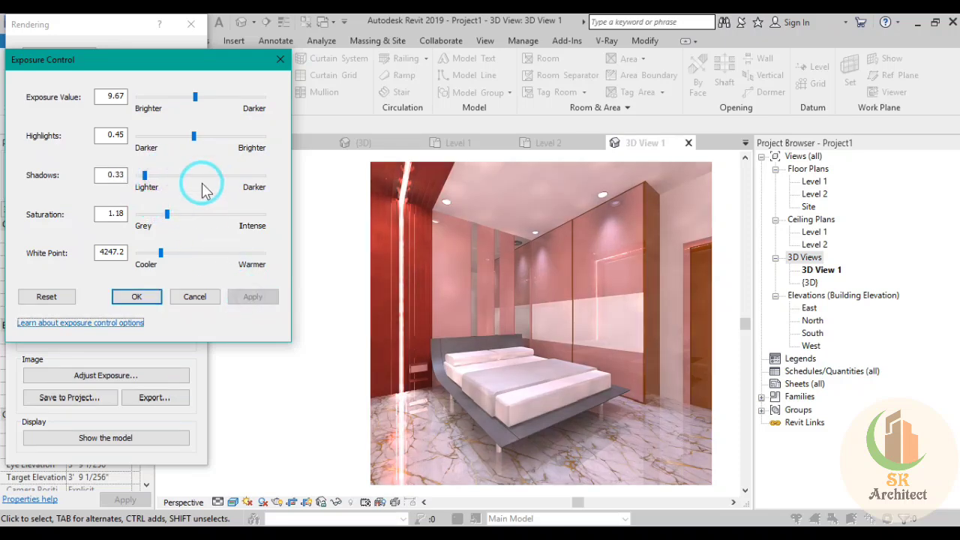
drag(194, 136, 143, 136)
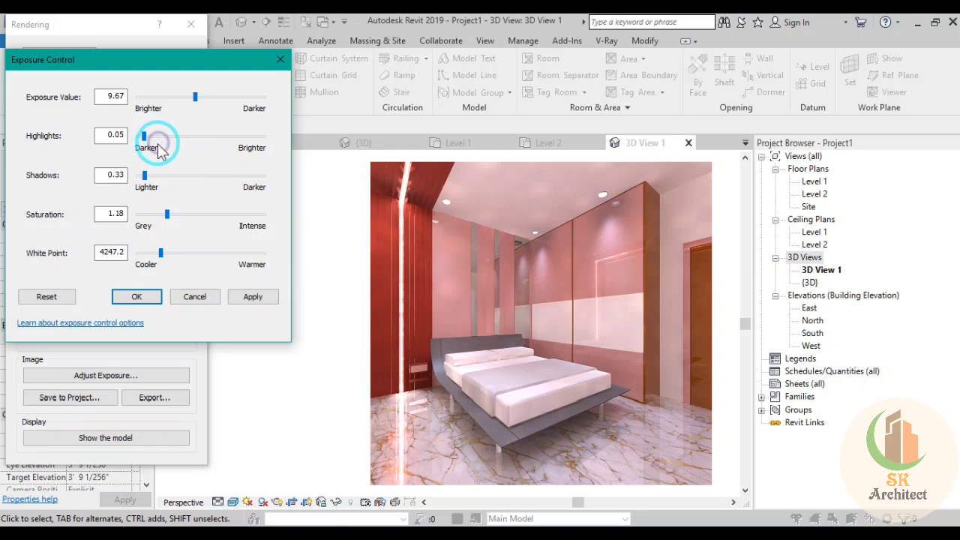
click(253, 297)
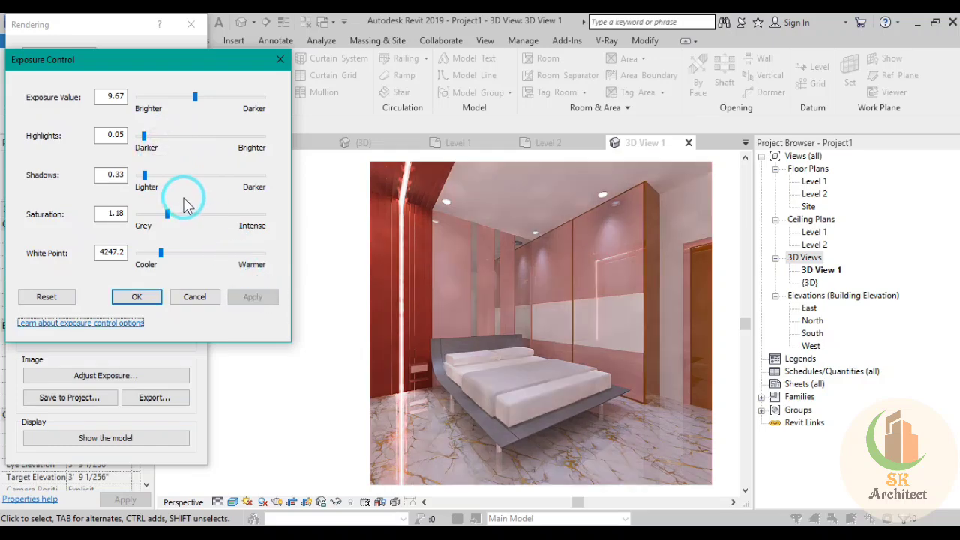
drag(143, 136, 152, 136)
click(248, 297)
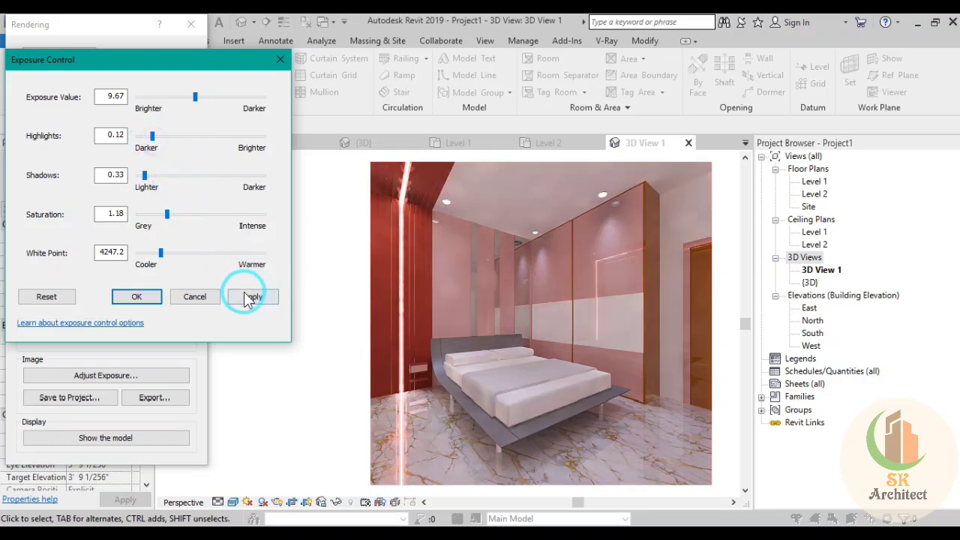
Lower the exposure value to 8.02 and apply it to brighten the render
drag(195, 97, 190, 104)
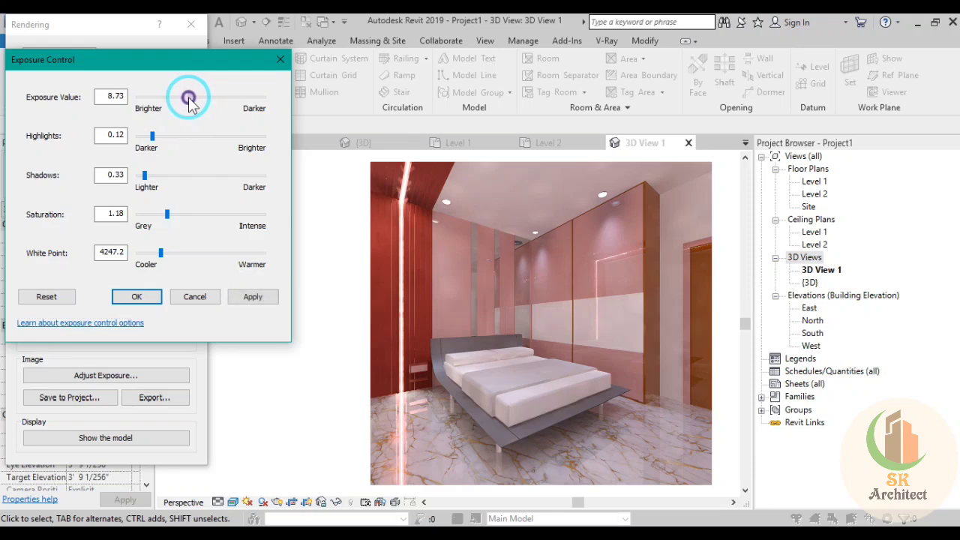
click(255, 299)
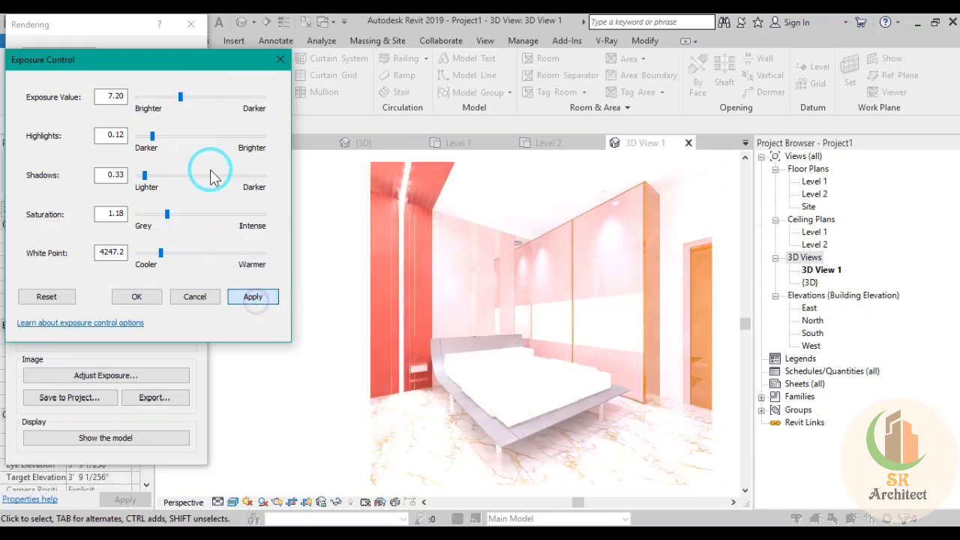
drag(181, 97, 184, 105)
click(252, 296)
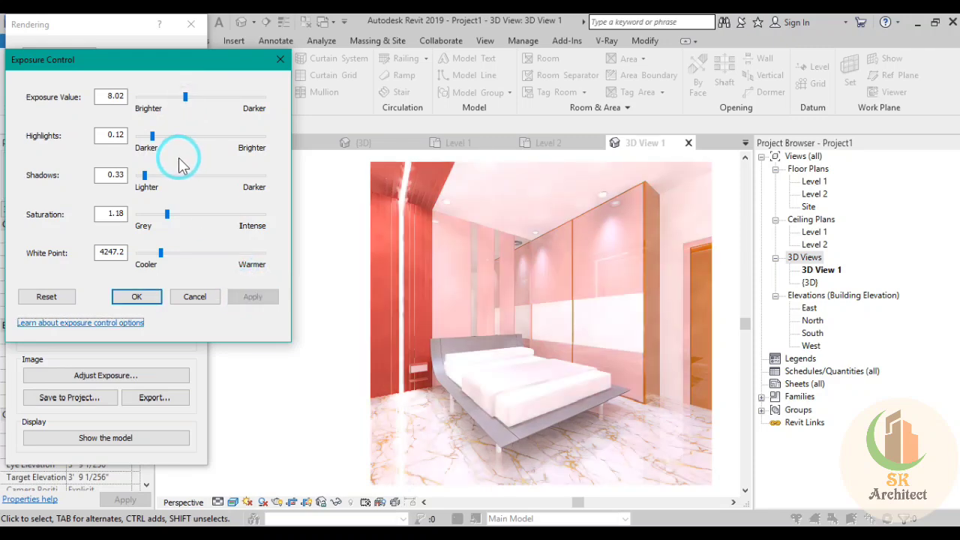
Set shadows to 3.34 and exposure to 8.73, then accept the exposure settings
drag(146, 175, 242, 189)
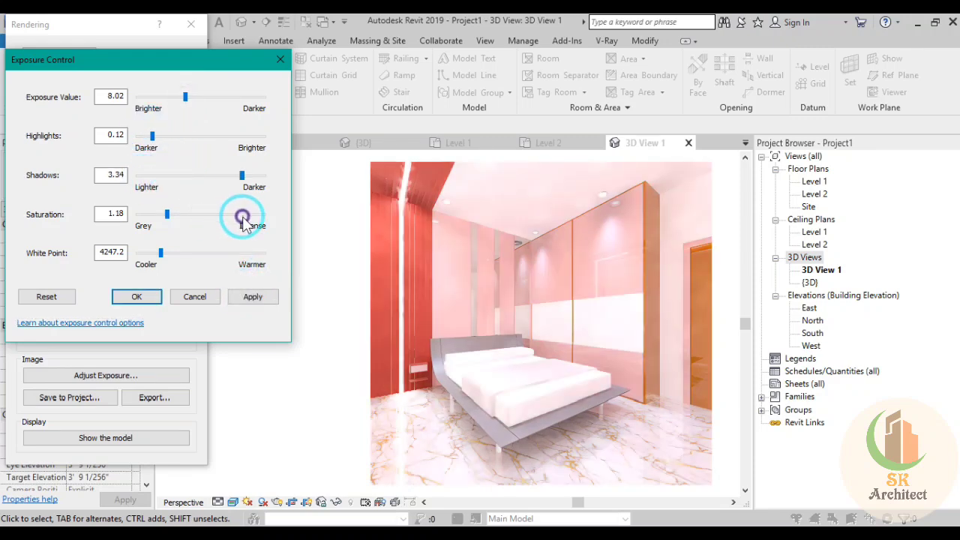
click(253, 296)
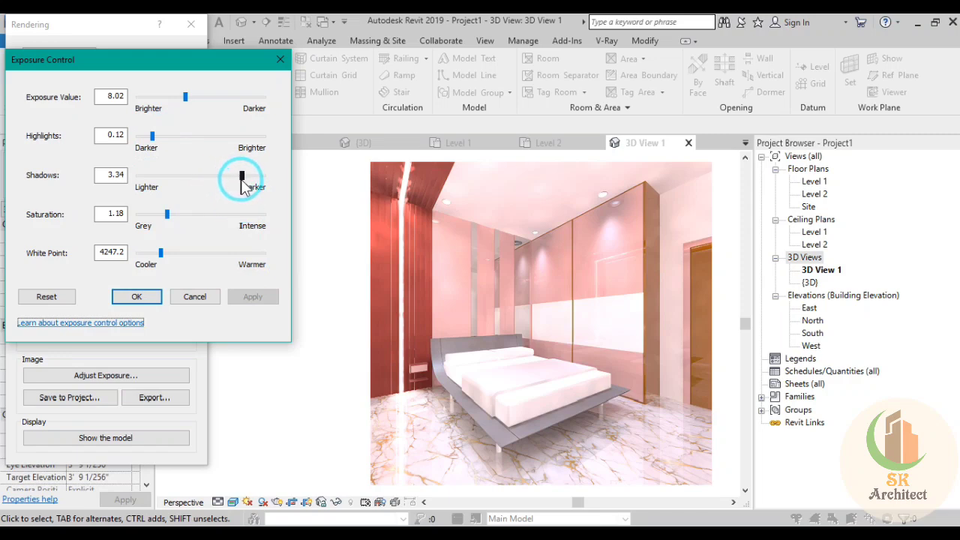
drag(186, 100, 191, 99)
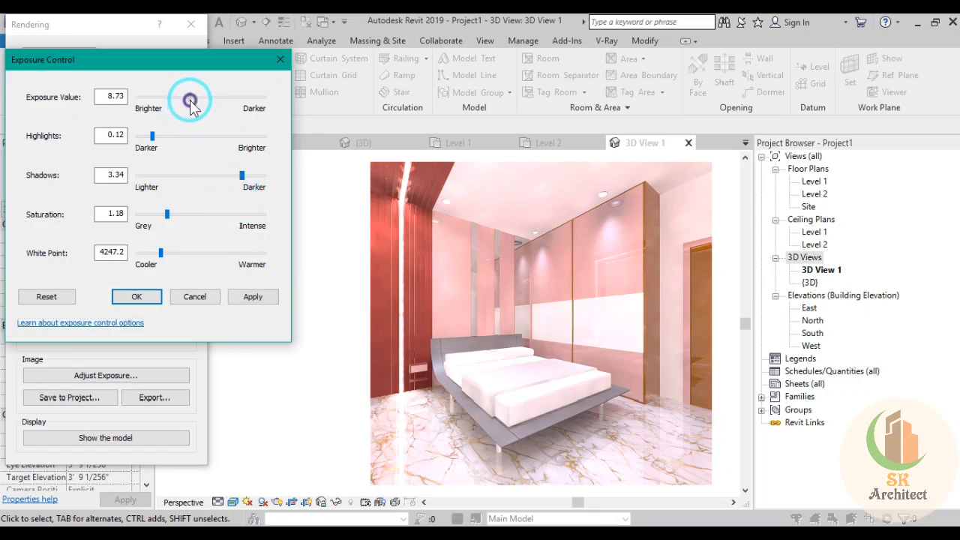
click(253, 296)
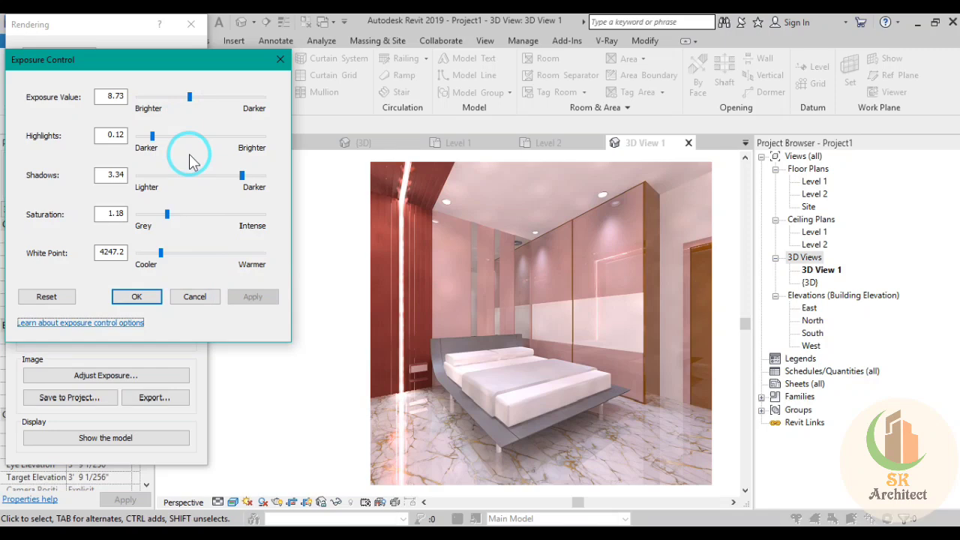
click(143, 303)
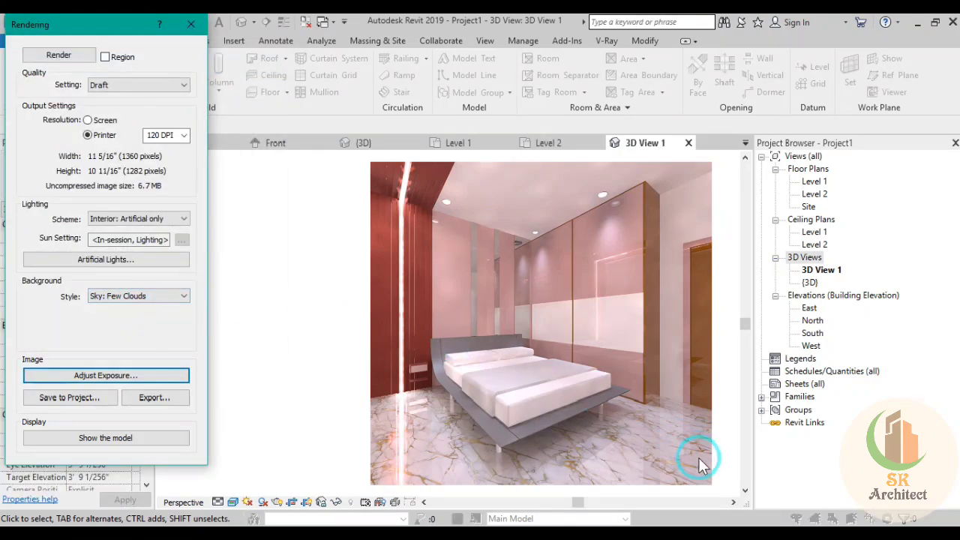